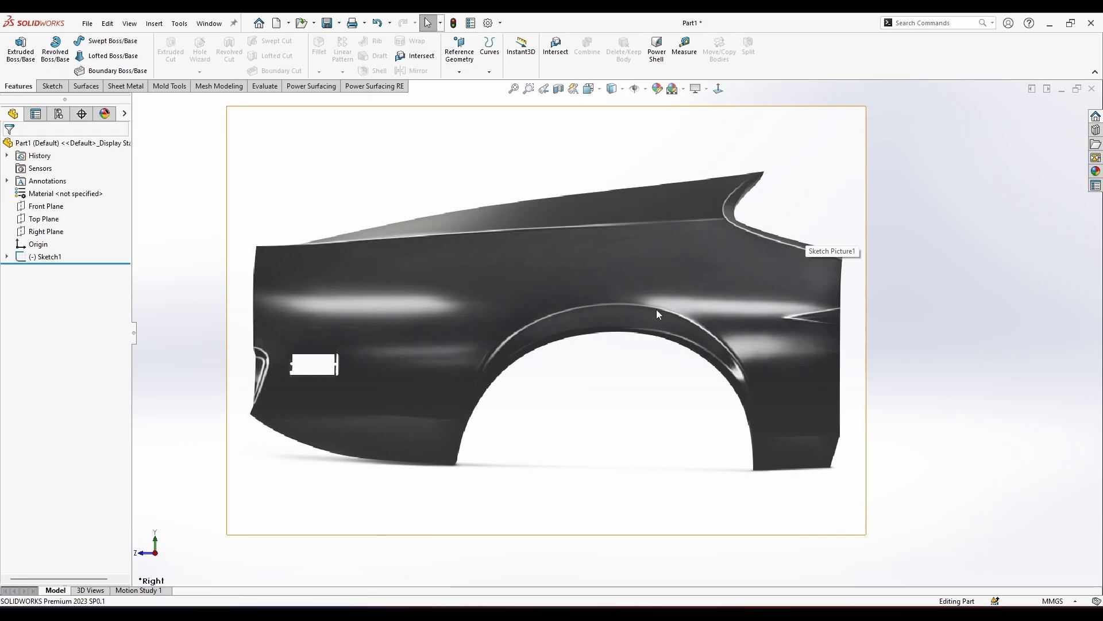
Create a 100 mm by 100 mm Power Surfacing planar surface with one segment each way on the Right Plane.
left_click(56, 235)
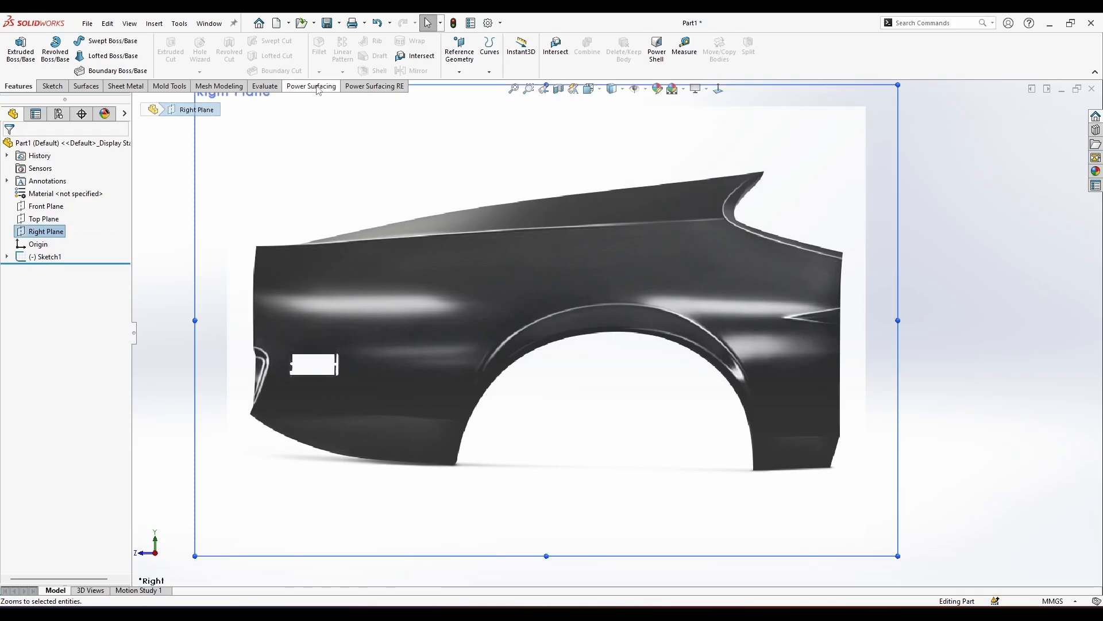
left_click(293, 86)
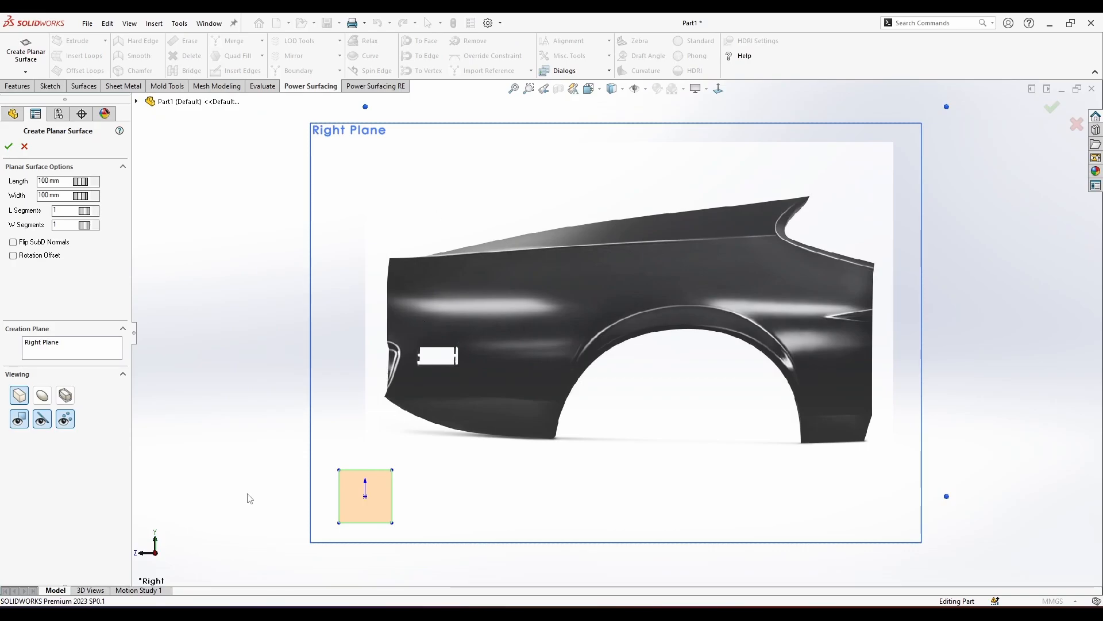
left_click(9, 146)
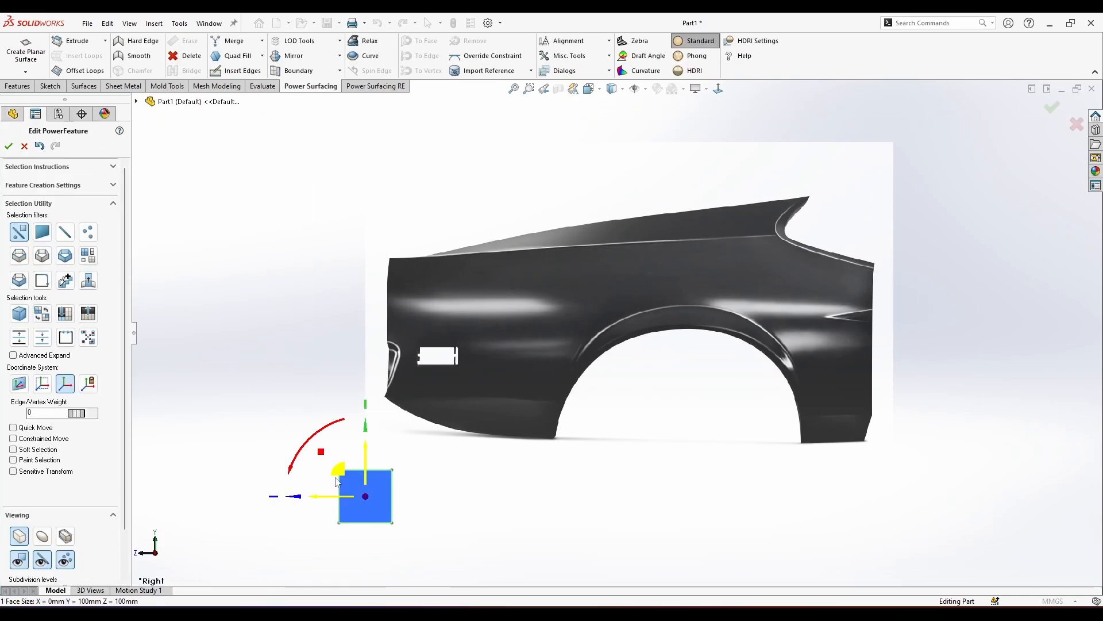
Move the square face onto the upper left corner of the car panel picture and scale it to about 103 mm.
left_click_drag(342, 477, 422, 266)
scroll(428, 270, "down", 3)
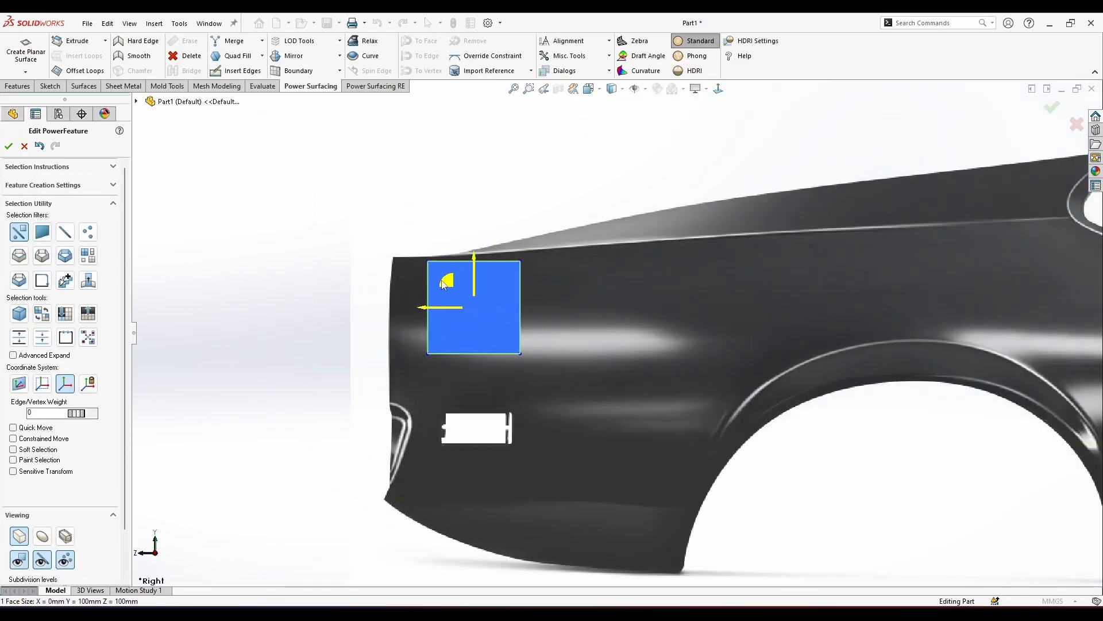
scroll(517, 302, "up", 2)
left_click_drag(457, 316, 739, 319)
scroll(812, 325, "up", 2)
scroll(813, 325, "down", 3)
left_click_drag(673, 340, 330, 376)
left_click_drag(308, 313, 307, 309)
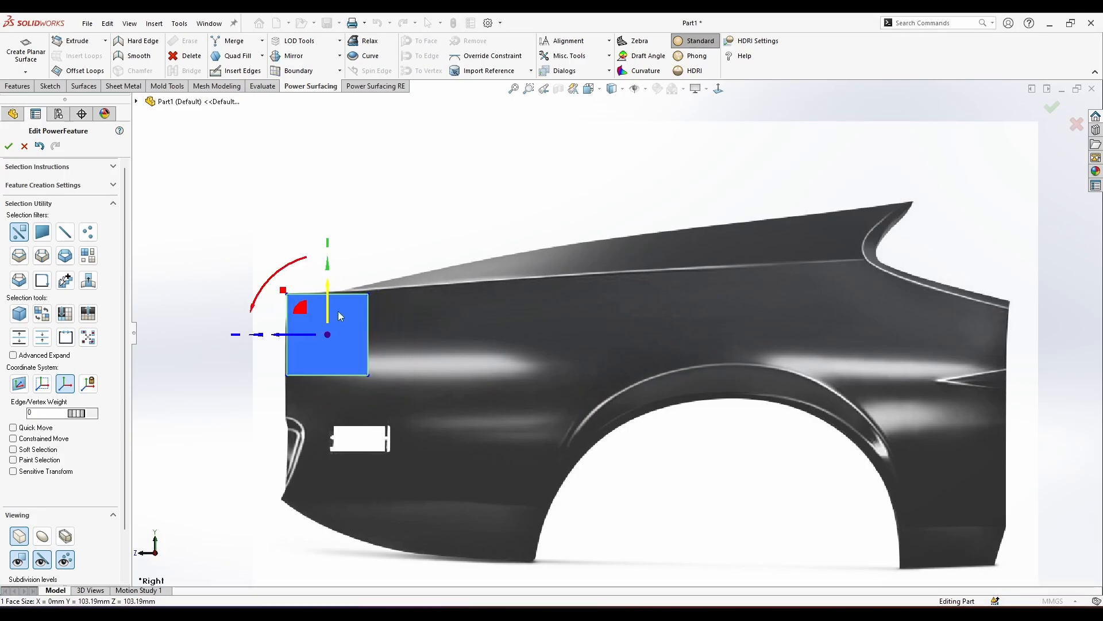
Extrude the face's right edge repeatedly along the panel's upper crease and below the window notch, forming a nine-face strip to the right end.
left_click(367, 292)
left_click(367, 325)
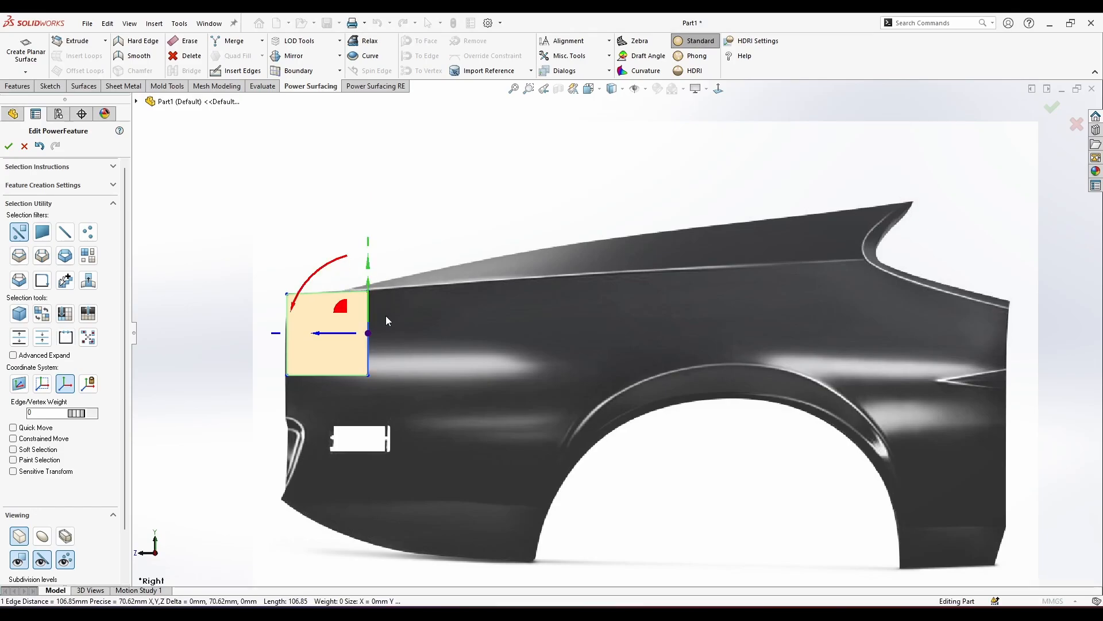
left_click_drag(336, 325, 940, 308, "ctrl")
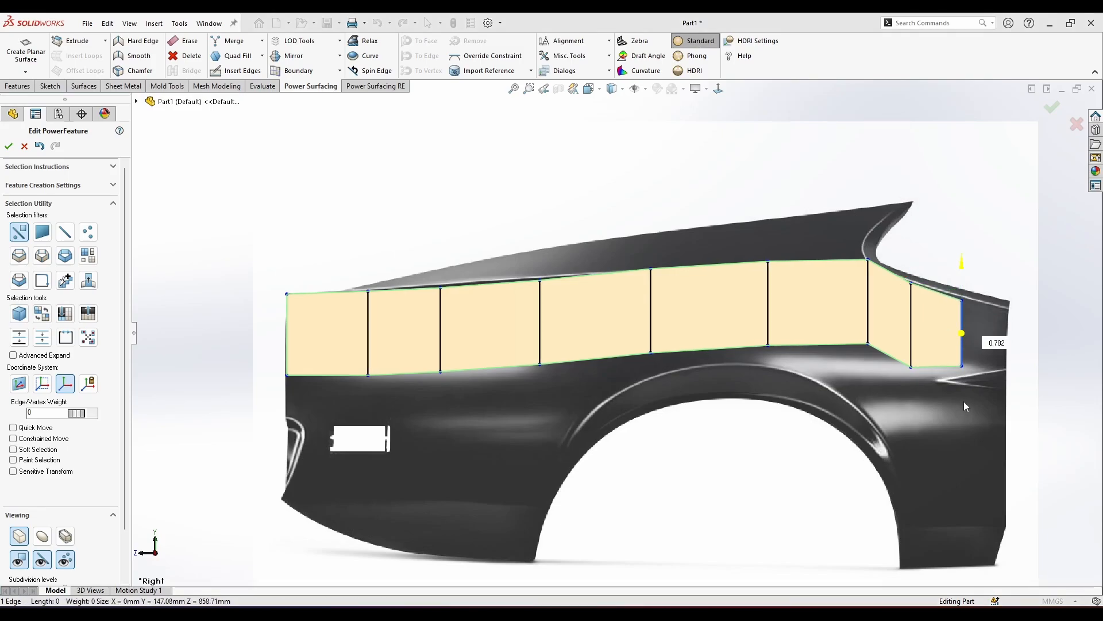
scroll(963, 401, "down", 3)
left_click_drag(713, 316, 828, 359, "ctrl")
left_click(875, 335)
Even out the strip's bottom vertices below and beyond the window notch, and fit its upper left vertex to the panel corner.
scroll(747, 335, "up", 3)
scroll(450, 319, "down", 1)
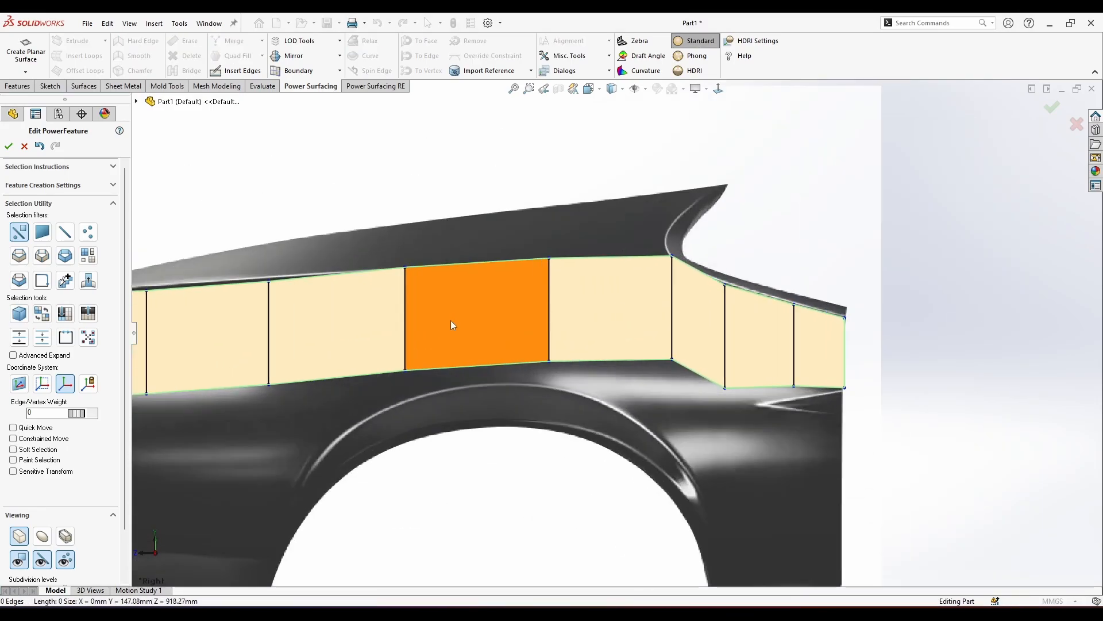
scroll(451, 321, "up", 3)
scroll(368, 332, "down", 3)
left_click(884, 365)
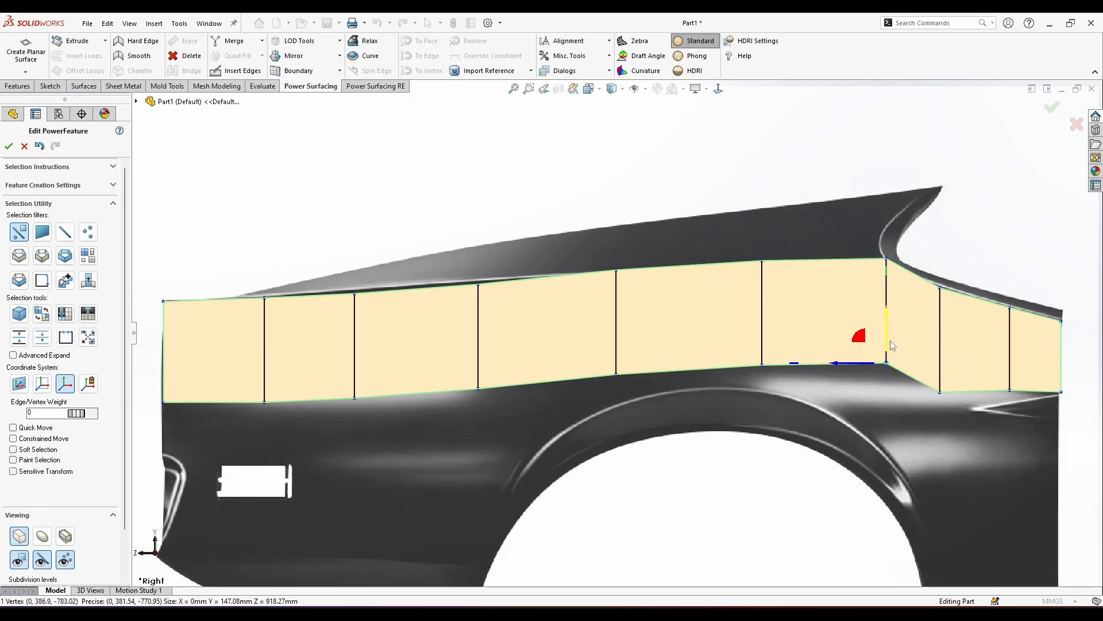
left_click_drag(888, 339, 888, 357)
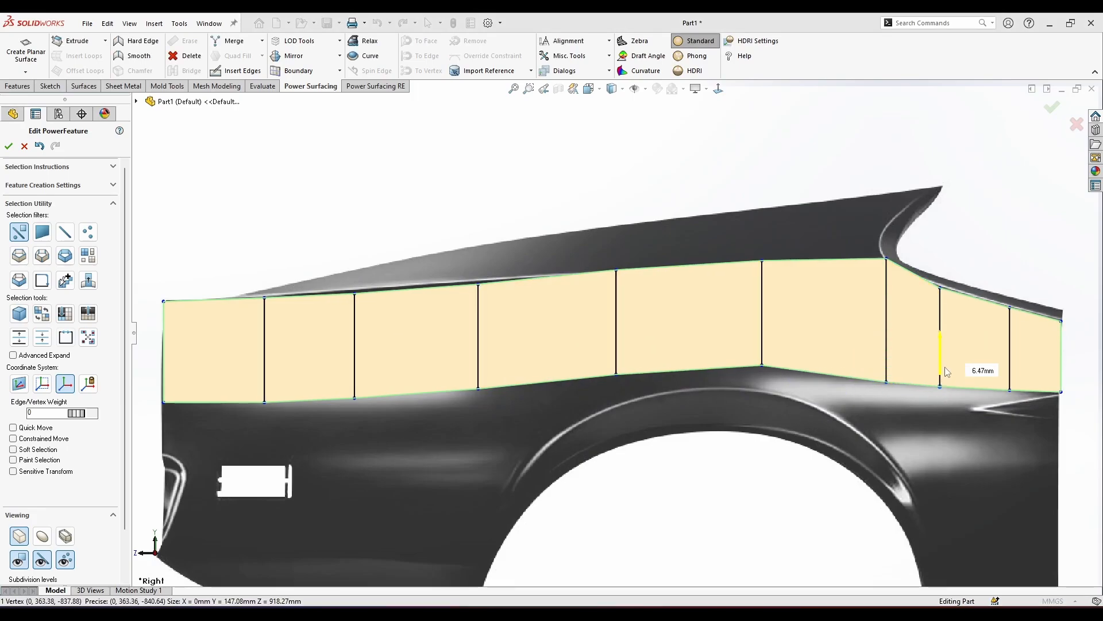
scroll(661, 345, "up", 2)
scroll(345, 325, "down", 3)
left_click(242, 306)
left_click_drag(241, 309, 248, 309)
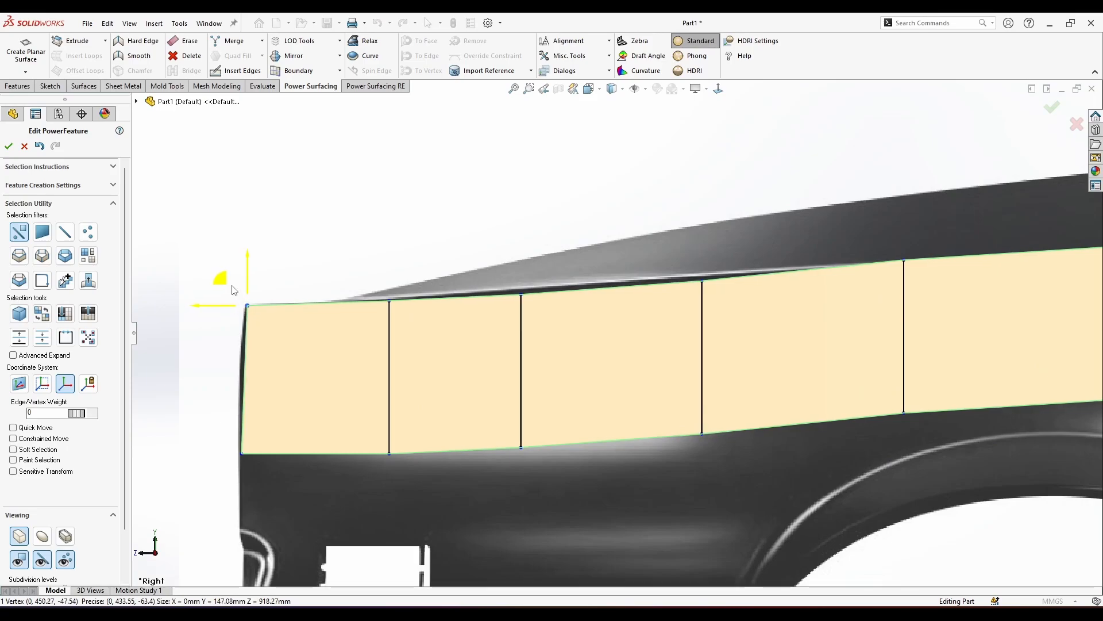
Turn on mesh transparency at 50% so the reference picture shows through the strip.
scroll(47, 485, "down", 2)
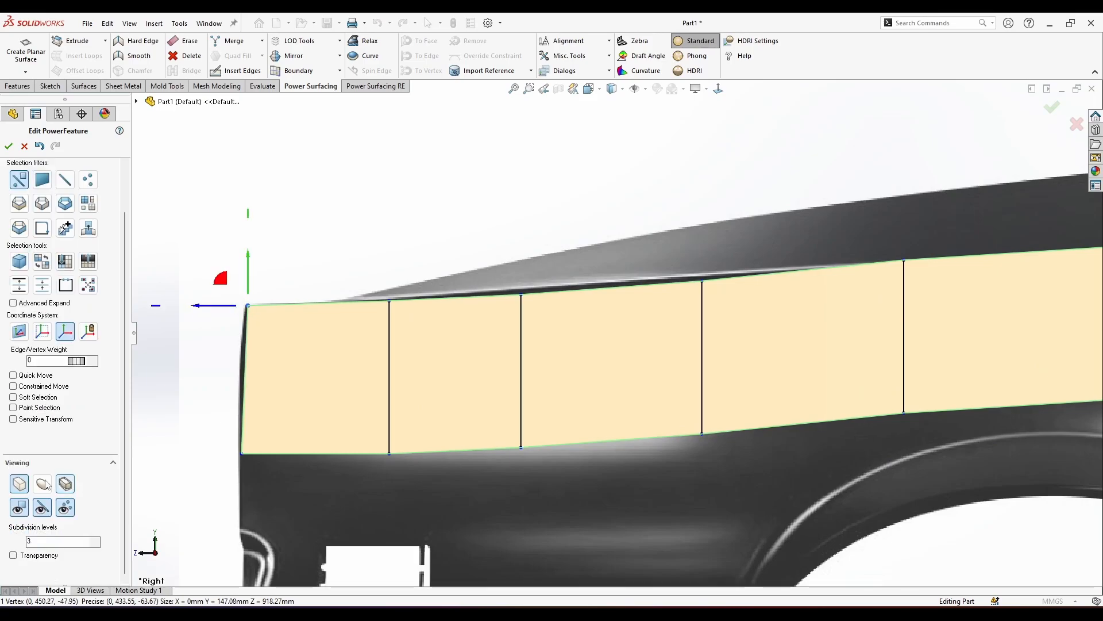
left_click(13, 555)
scroll(620, 457, "up", 3)
scroll(604, 344, "down", 3)
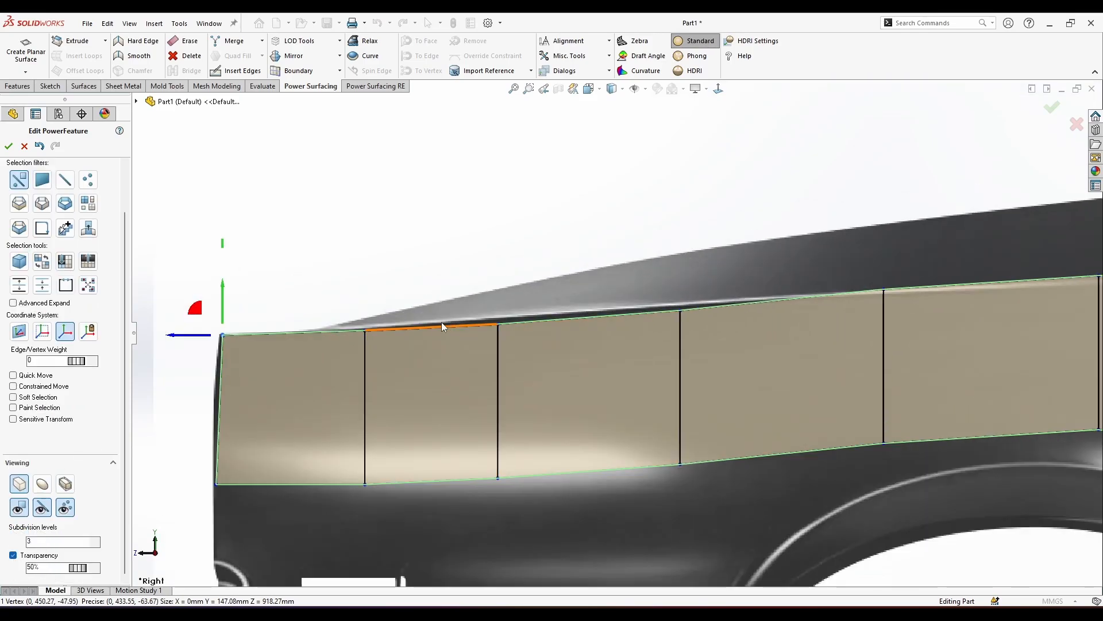
scroll(543, 393, "up", 4)
scroll(459, 397, "down", 2)
Hide the mesh faces while keeping the control mesh edges and vertices displayed.
left_click(42, 507)
left_click(18, 507)
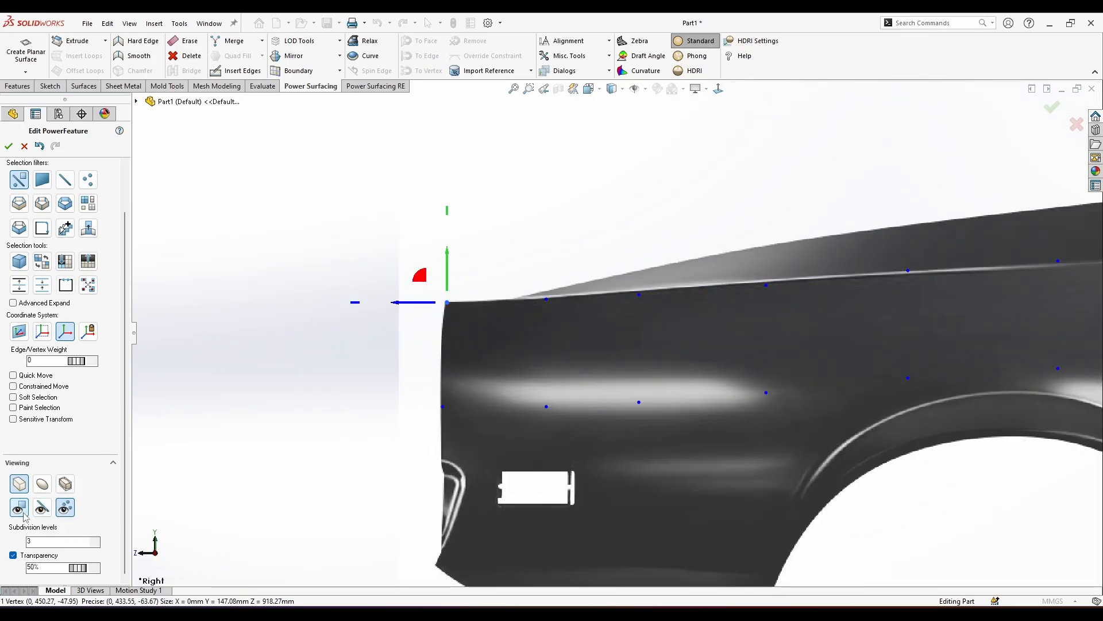
scroll(317, 511, "down", 5)
left_click(42, 507)
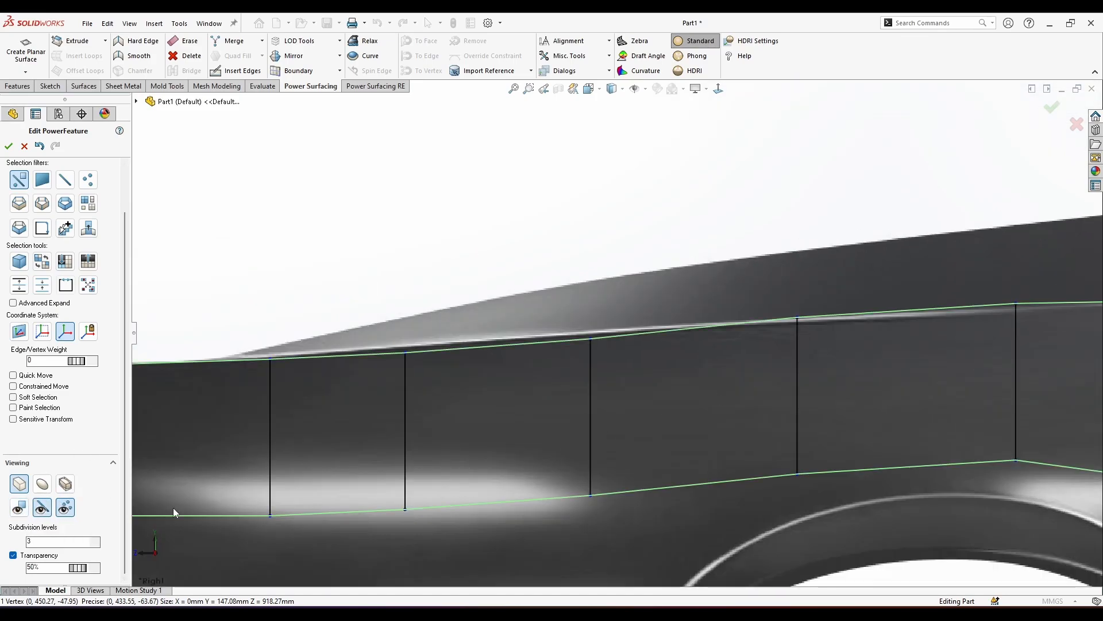
left_click(323, 327)
scroll(241, 377, "up", 1)
scroll(184, 403, "down", 2)
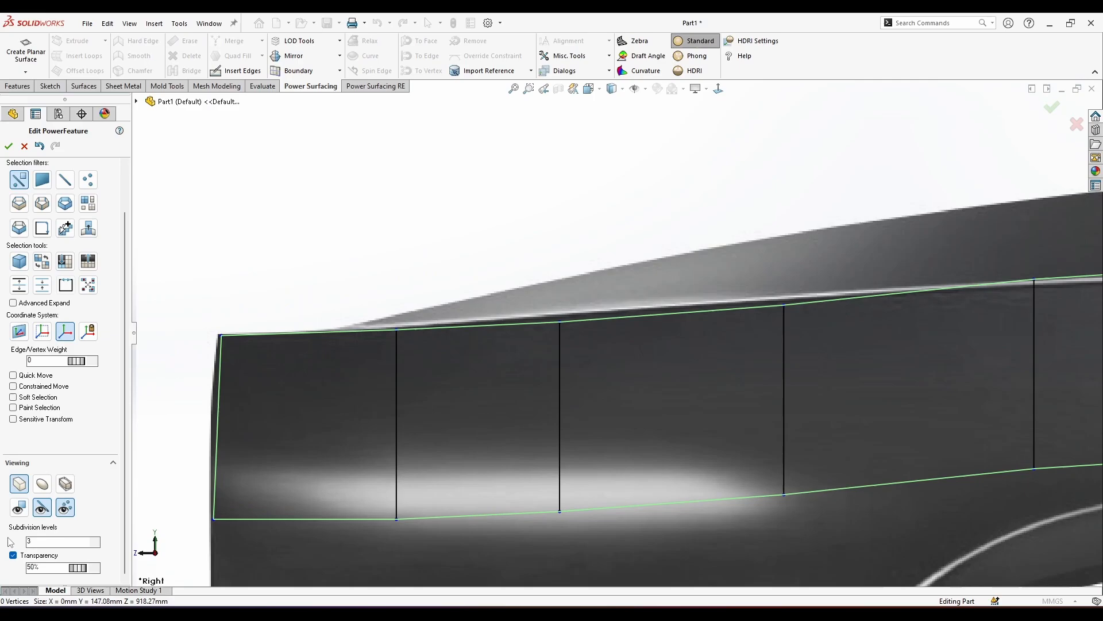
left_click(19, 509)
left_click(19, 509)
Raise the top vertices along the left part of the strip onto the crease line in the picture.
left_click(449, 328)
left_click_drag(482, 293, 505, 287)
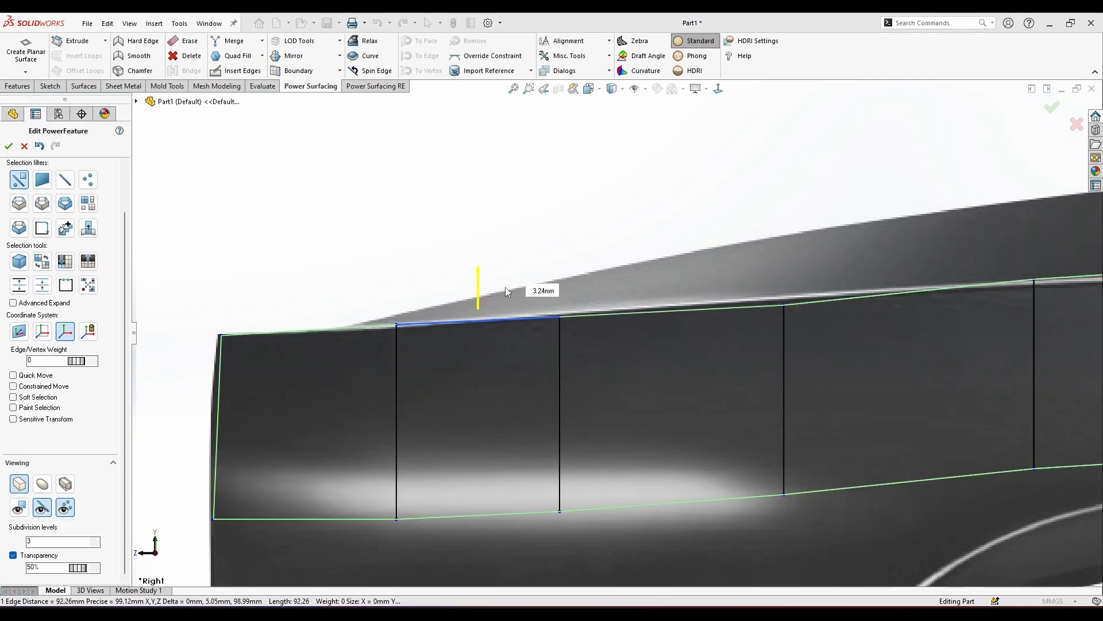
left_click(396, 327)
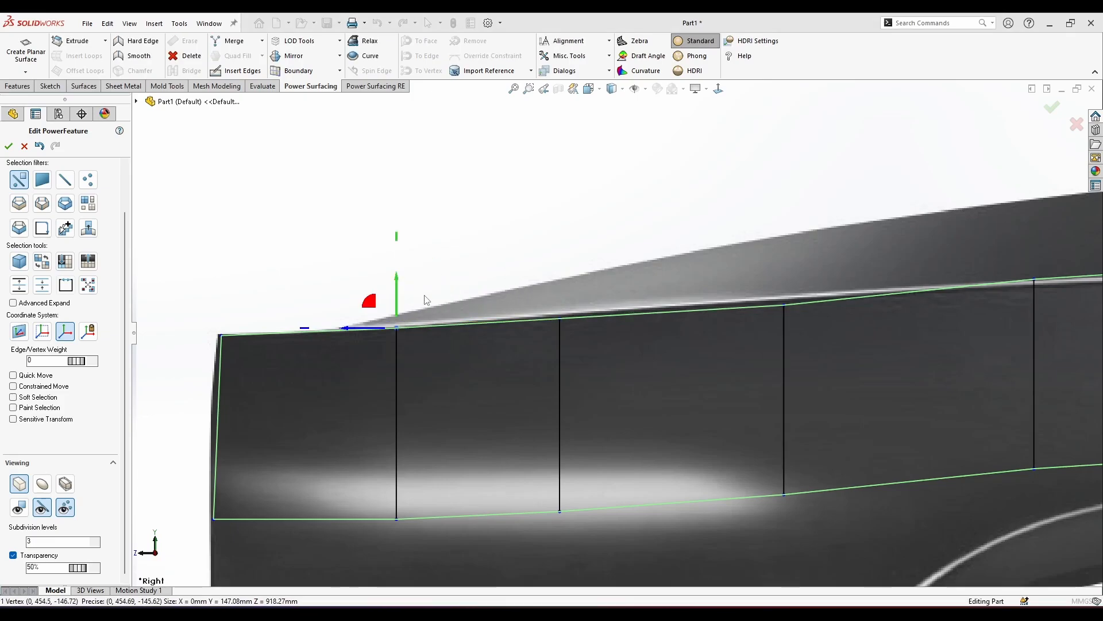
left_click_drag(561, 303, 567, 295)
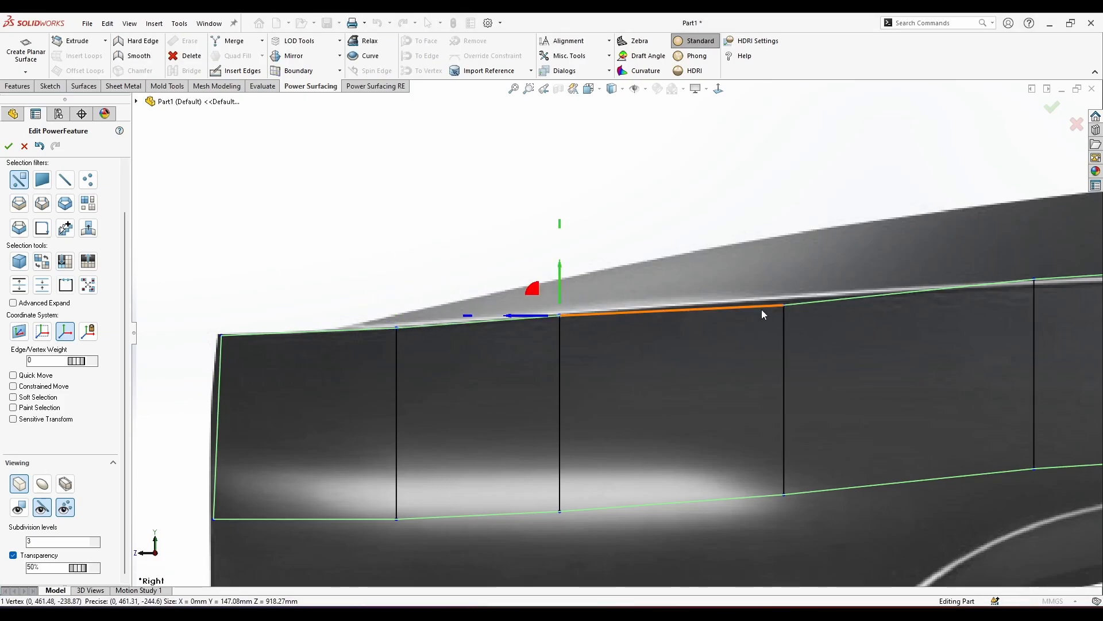
left_click(784, 303)
left_click_drag(781, 287, 856, 292)
Fine-tune the top vertices above the wheel arch and at the window notch to follow the crease line.
scroll(796, 282, "up", 4)
scroll(831, 310, "down", 4)
scroll(839, 317, "up", 4)
scroll(847, 311, "down", 3)
left_click(852, 302)
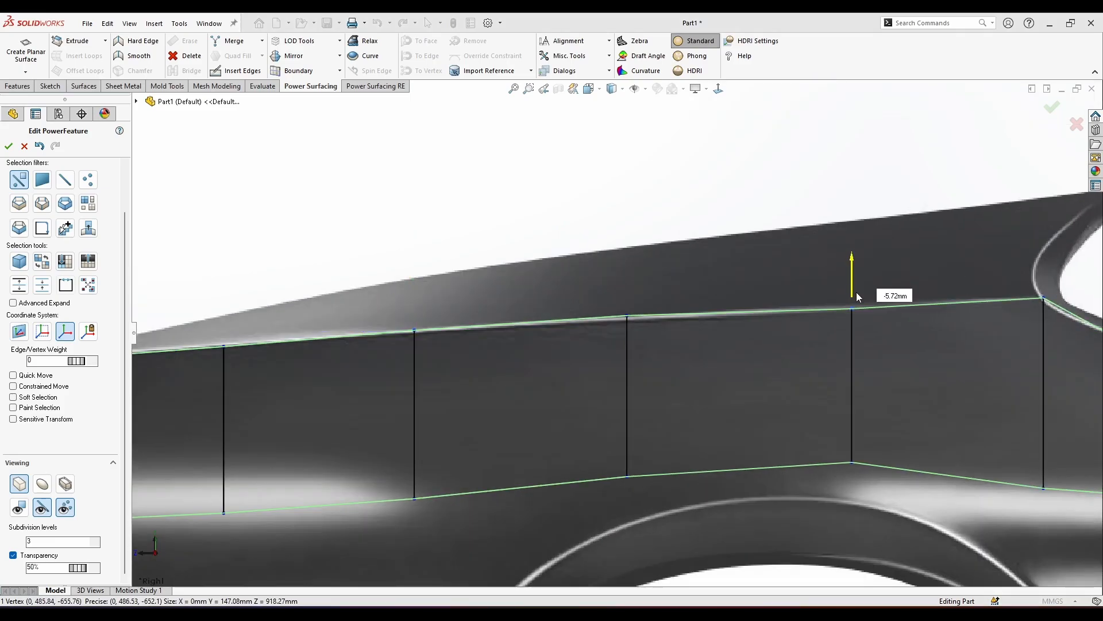
left_click(1042, 298)
left_click_drag(1043, 279, 1046, 284)
scroll(784, 263, "up", 4)
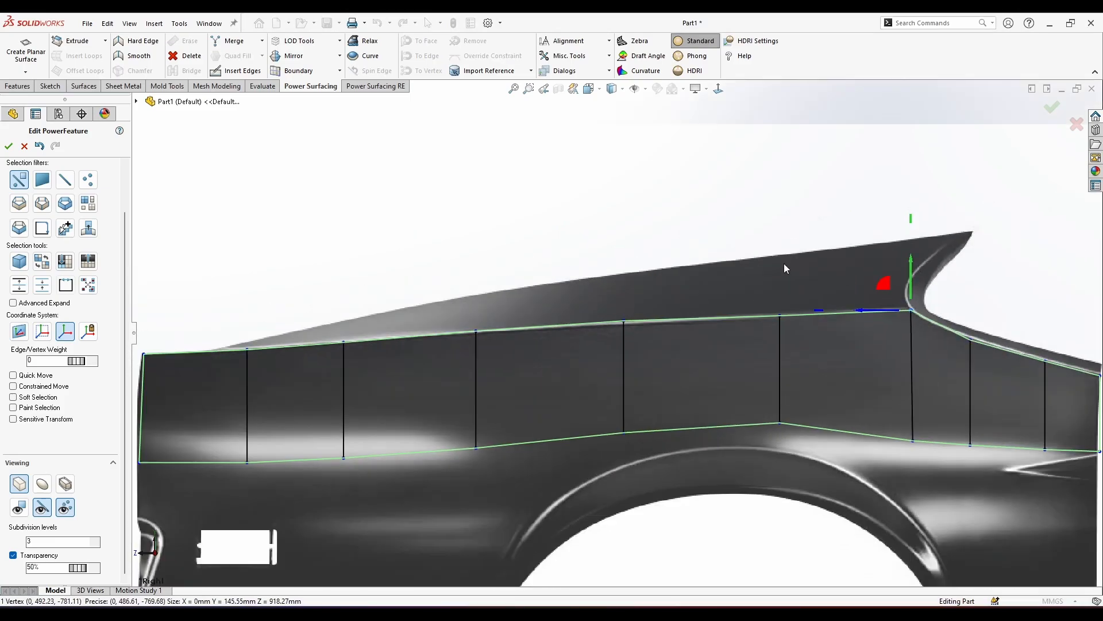
scroll(630, 325, "down", 4)
left_click_drag(607, 325, 608, 327)
scroll(609, 330, "up", 3)
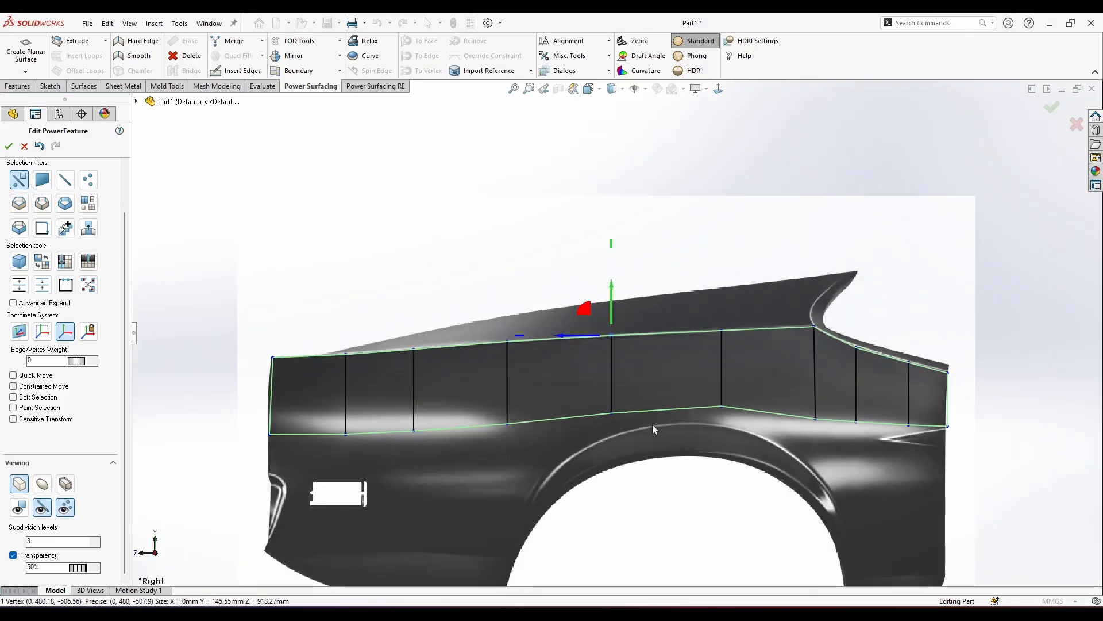
Select the six top edges from the left corner to the window notch and extrude them upward about 111 mm.
scroll(510, 440, "up", 2)
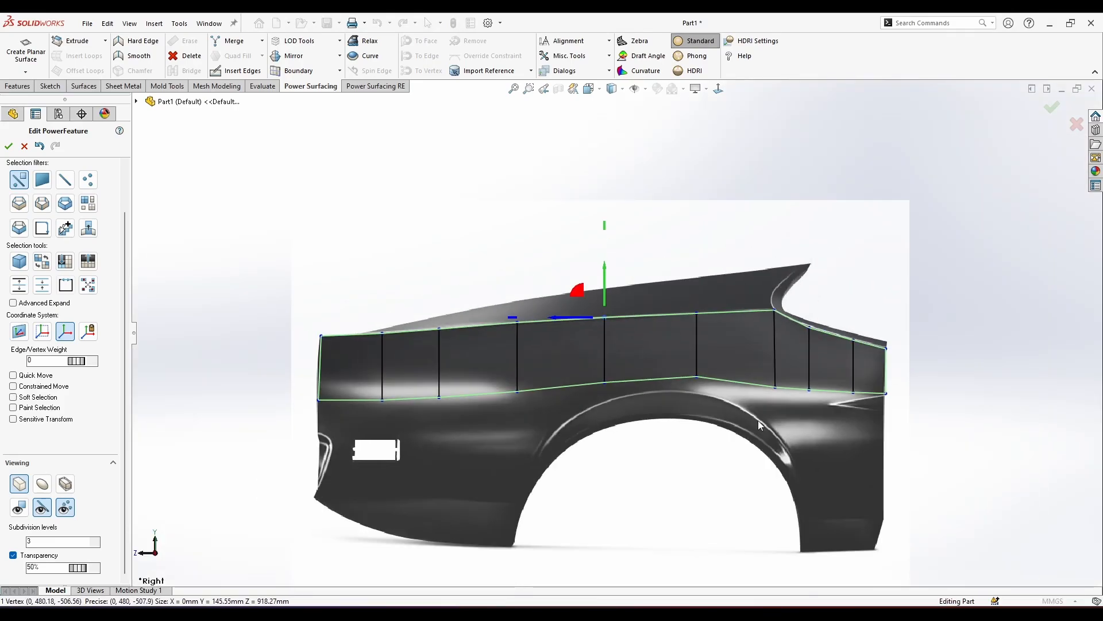
scroll(717, 436, "down", 2)
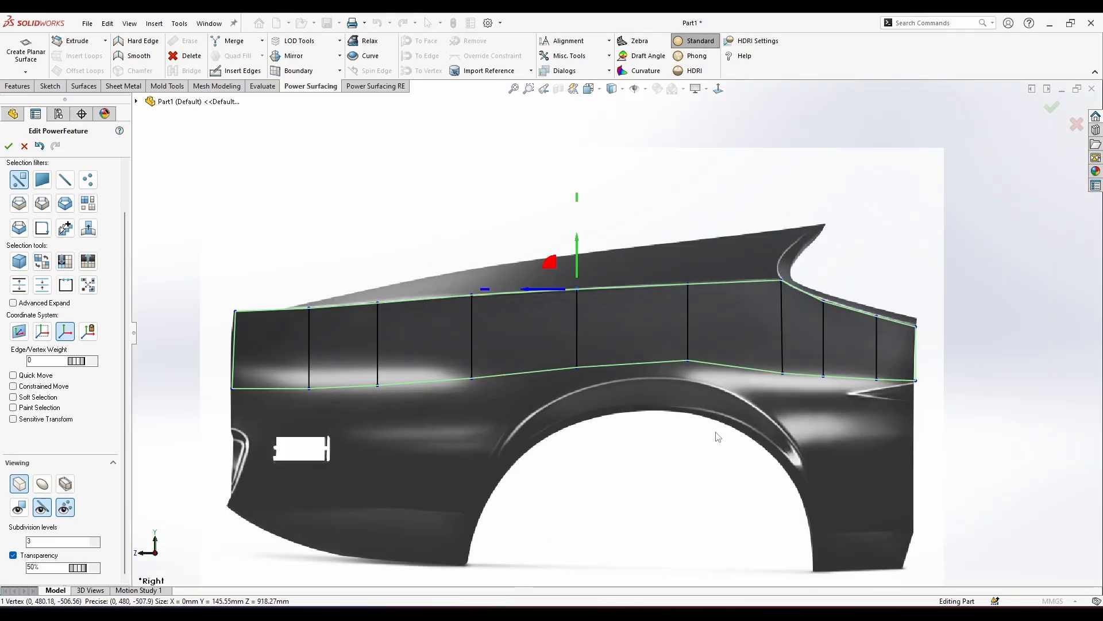
left_click(716, 281)
left_click(612, 296, "ctrl")
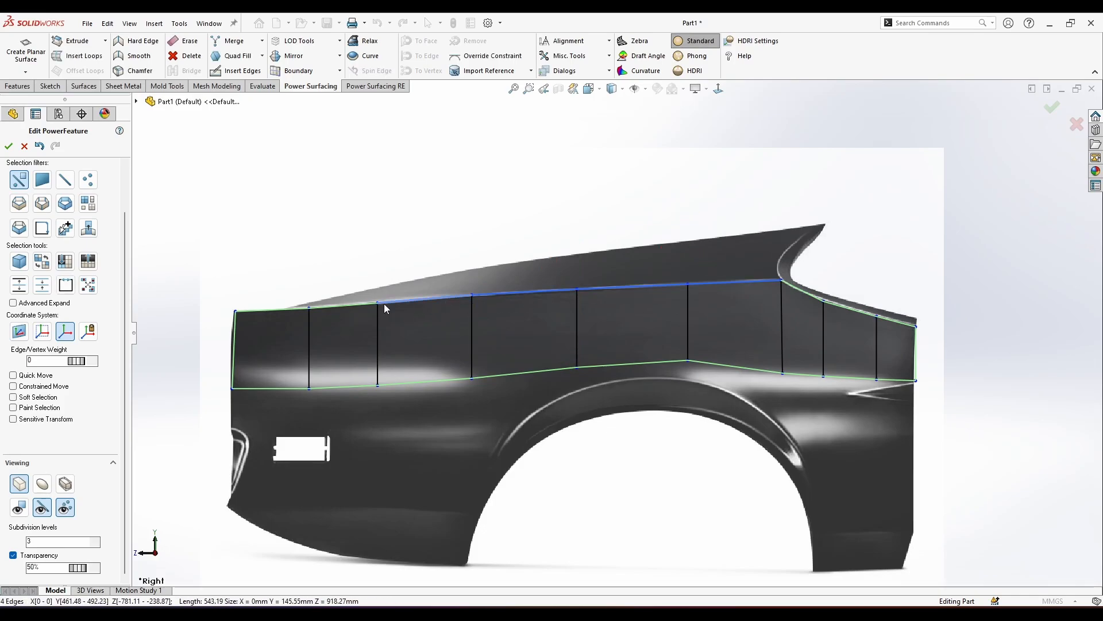
left_click(345, 305, "ctrl")
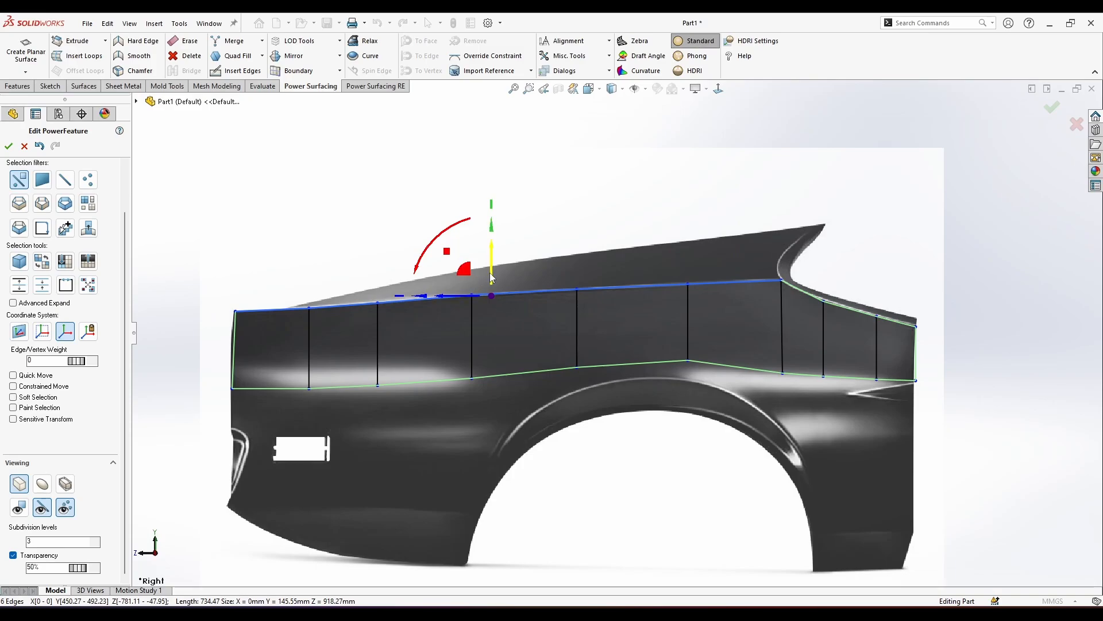
scroll(491, 278, "down", 2)
left_click_drag(479, 286, 508, 168)
scroll(661, 260, "up", 3)
scroll(703, 264, "down", 2)
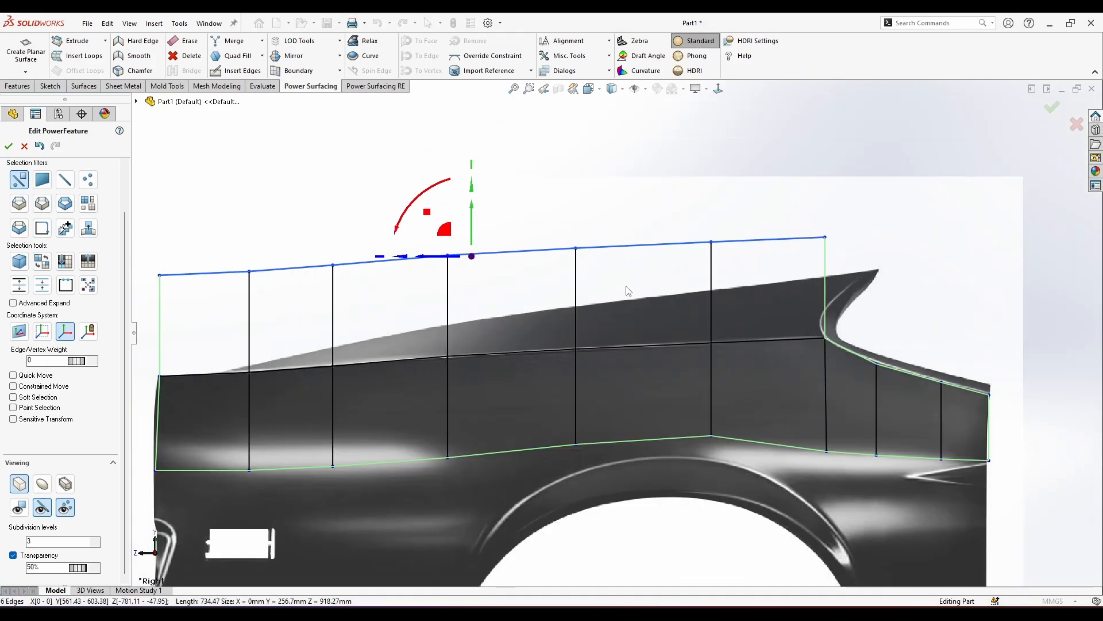
Rework the extruded edges into a short row following the window notch and a taller row slanting up and right above it.
left_click_drag(451, 230, 490, 217)
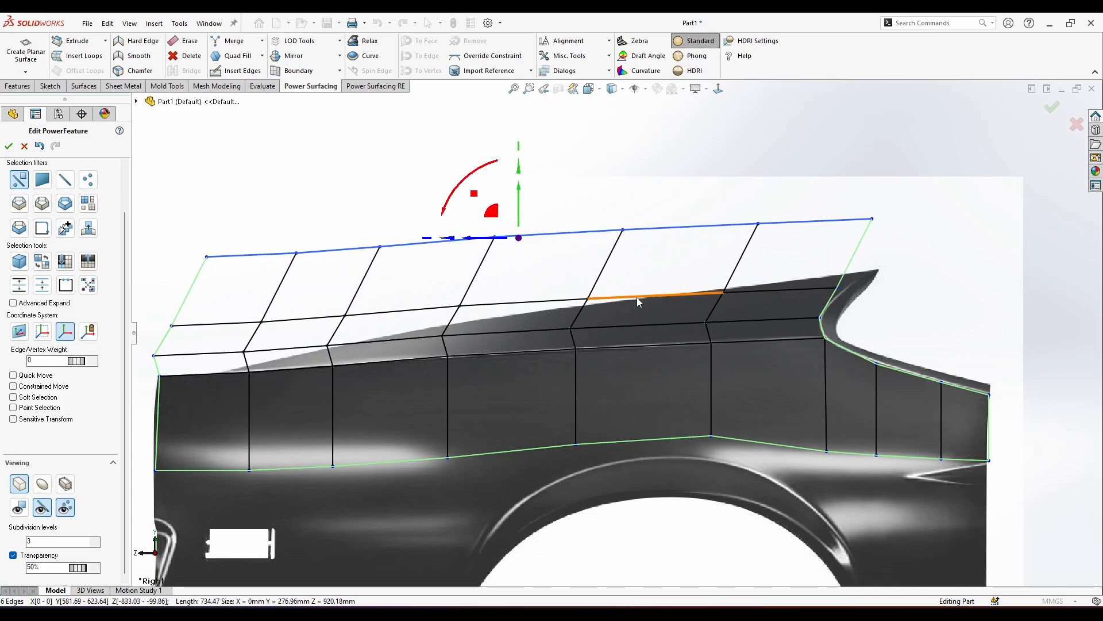
key("ctrl+z")
left_click_drag(458, 276, 493, 225)
scroll(379, 342, "down", 1)
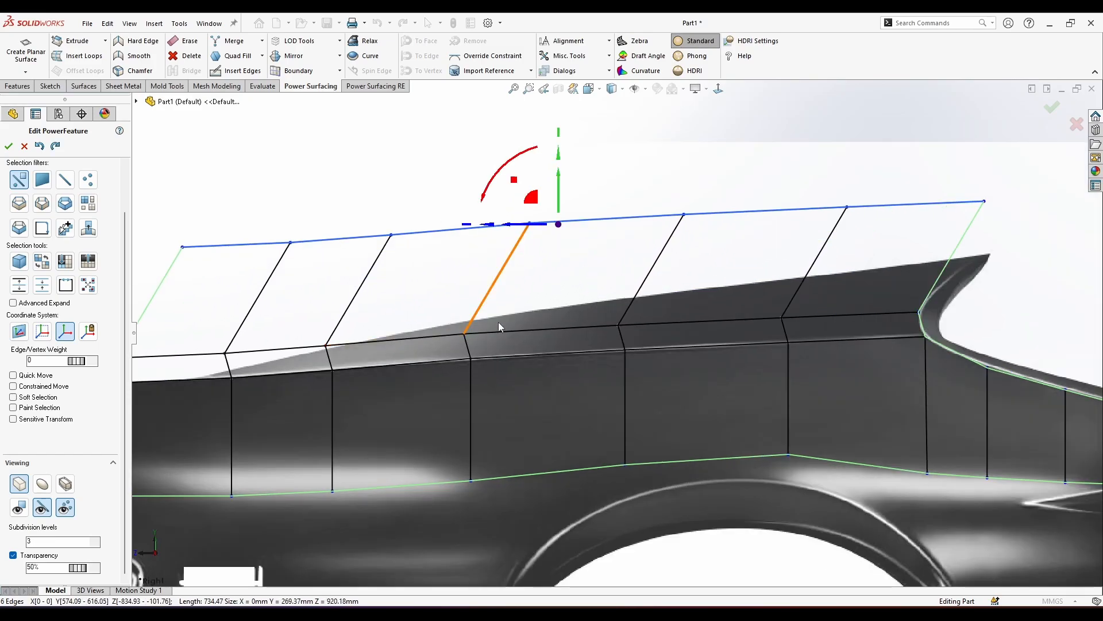
scroll(947, 323, "up", 2)
Insert a chain of edges across the tall upper row along the picture's top outline, from the right boundary edge to the left corner.
left_click(947, 323)
scroll(919, 310, "down", 2)
left_click(235, 70)
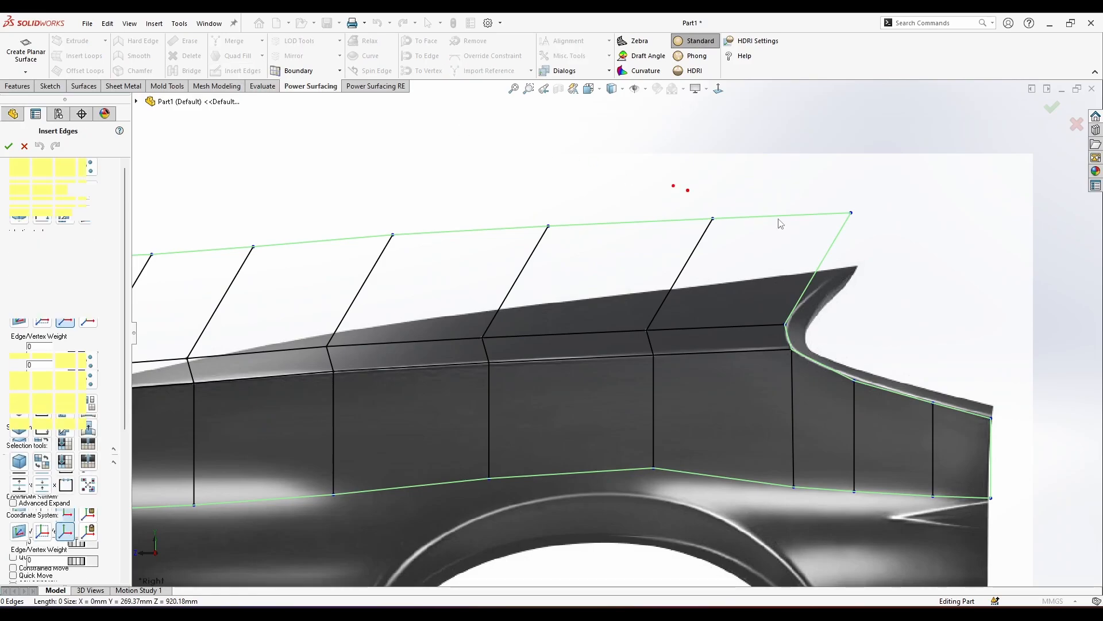
left_click(818, 270)
left_click(674, 292)
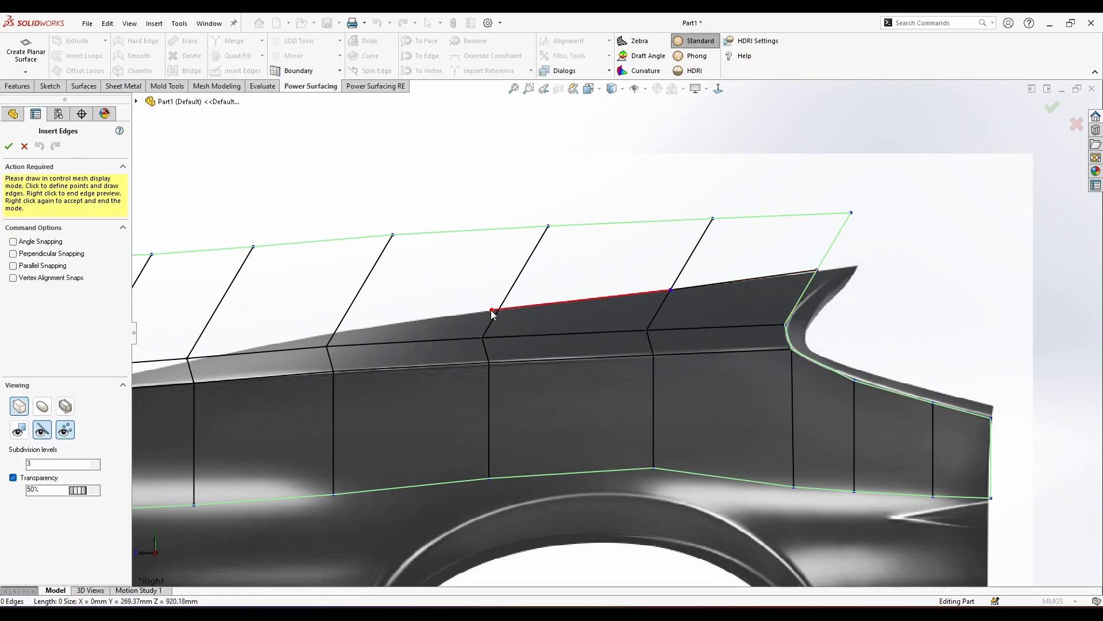
scroll(325, 336, "down", 2)
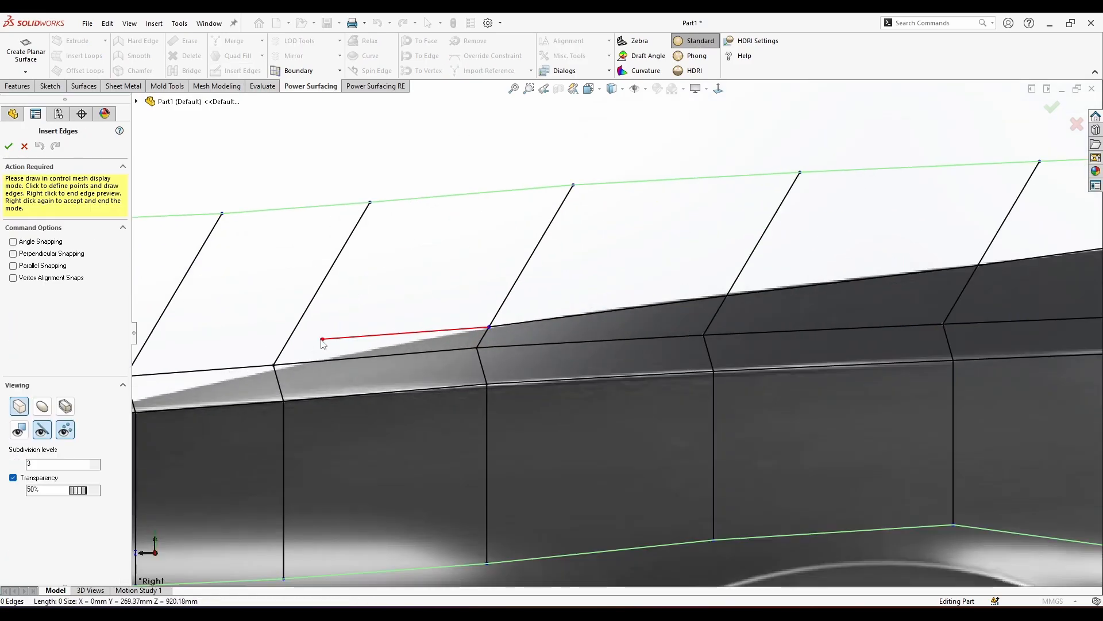
scroll(298, 365, "down", 1)
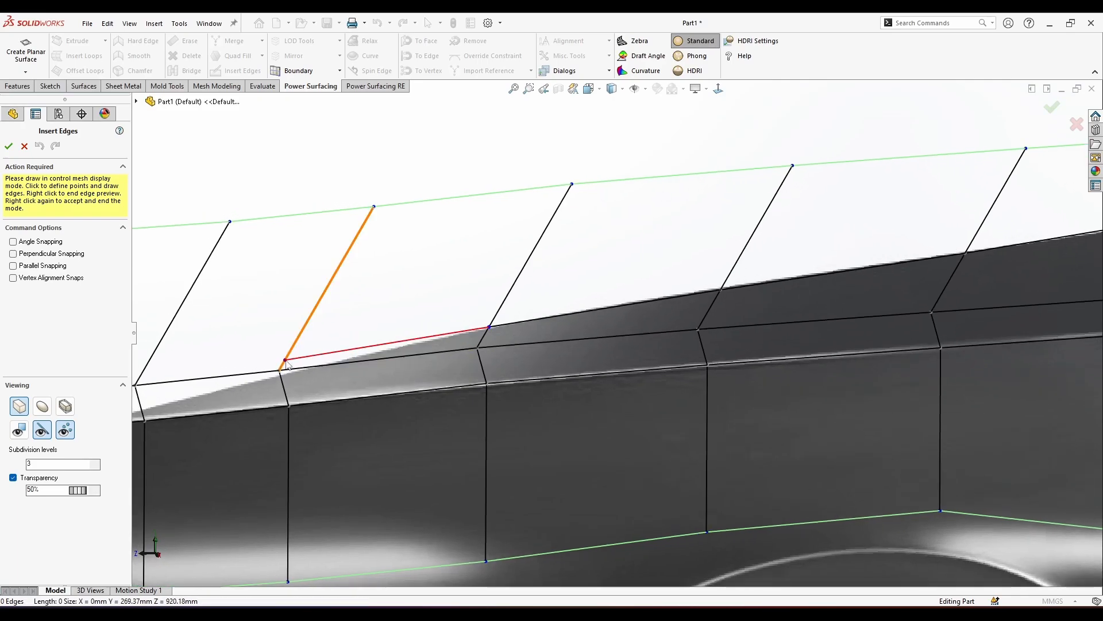
left_click(287, 360)
scroll(268, 362, "up", 1)
scroll(268, 363, "down", 2)
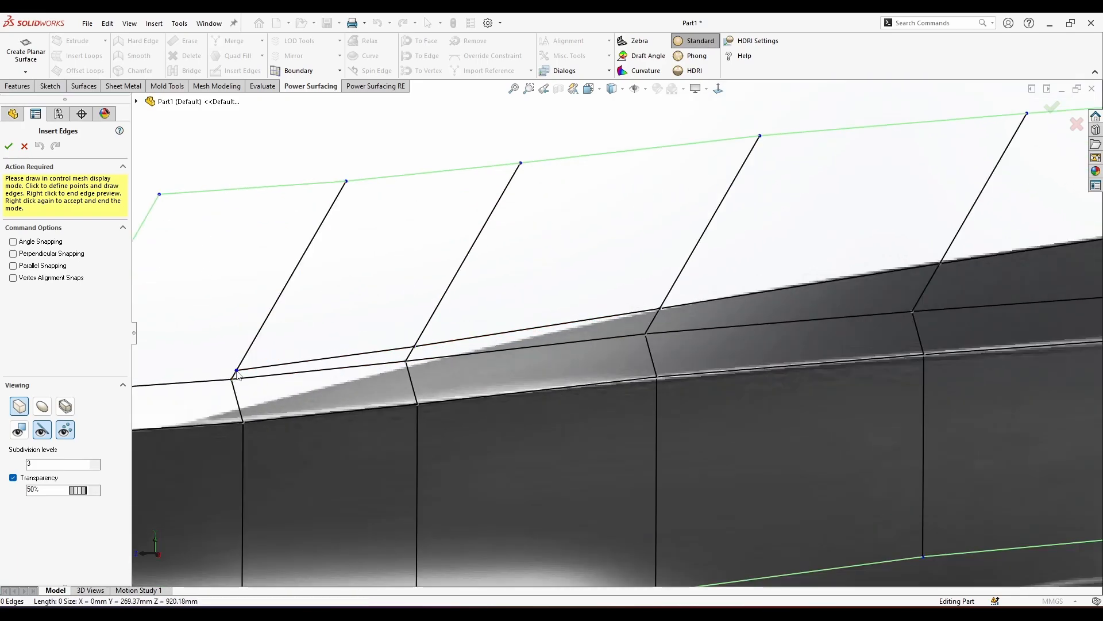
scroll(238, 374, "up", 1)
scroll(264, 371, "down", 2)
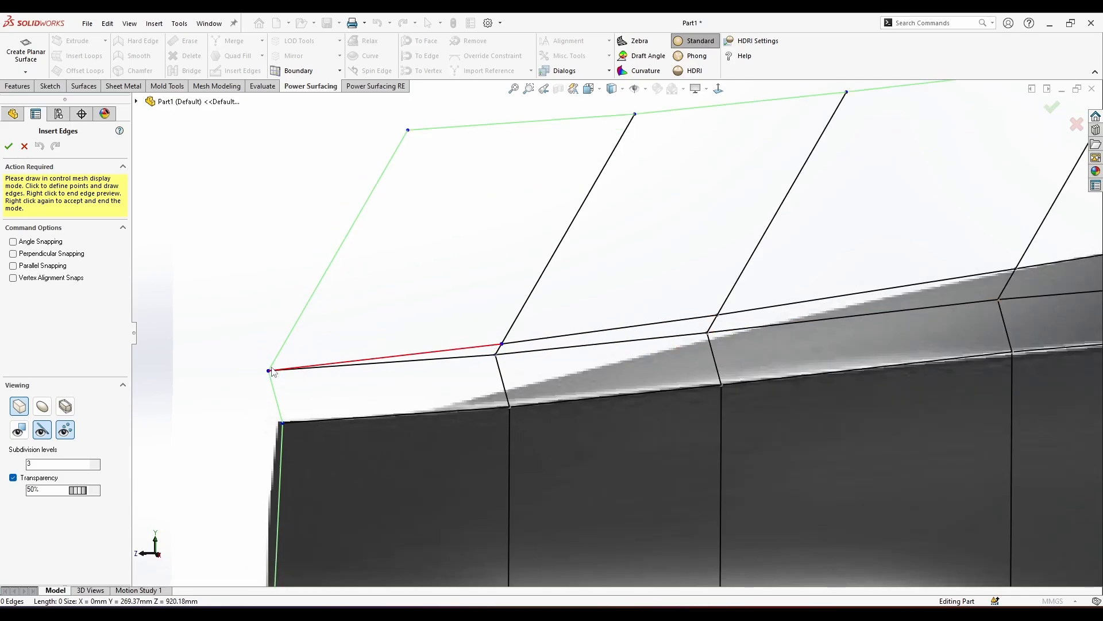
right_click(439, 323)
right_click(366, 346)
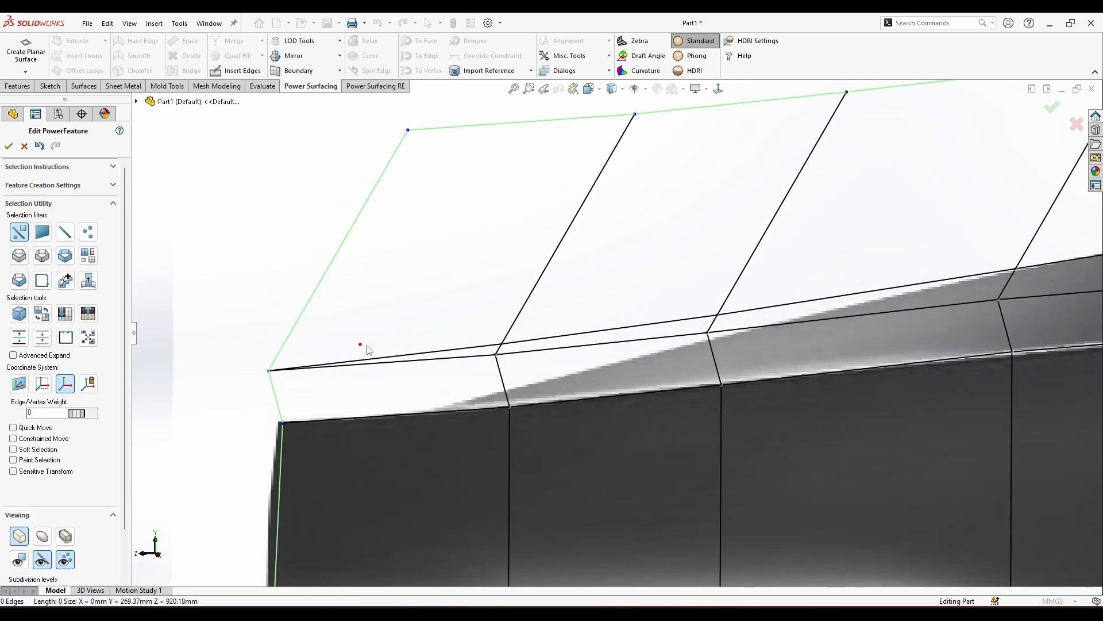
Select the six faces above the newly inserted edges and delete them.
scroll(661, 339, "up", 7)
middle_click_drag(777, 315, 784, 314)
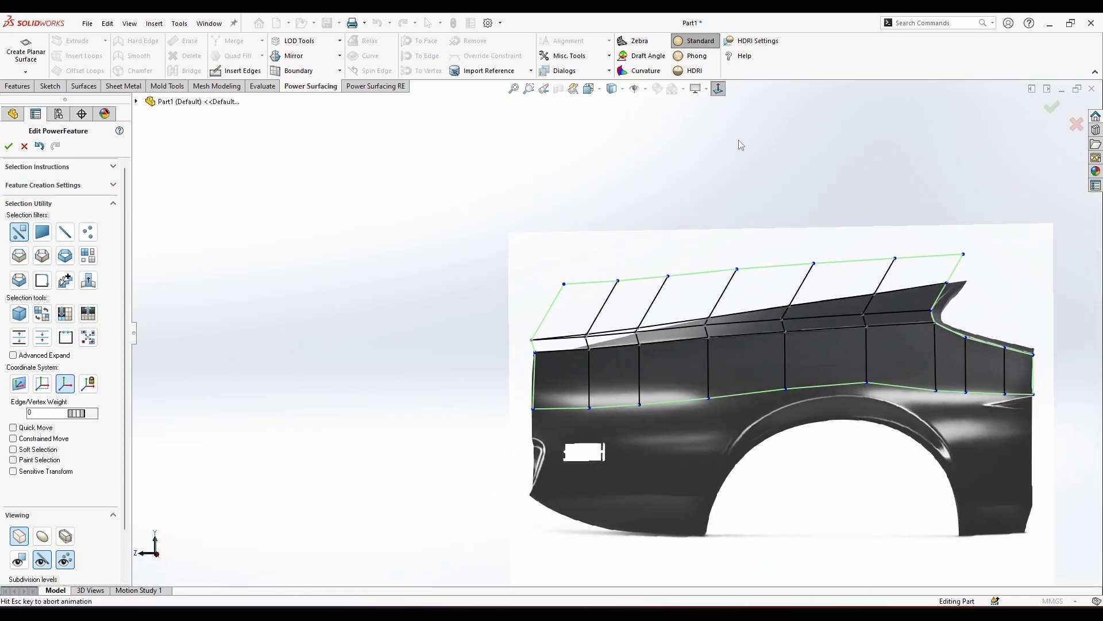
scroll(891, 312, "down", 4)
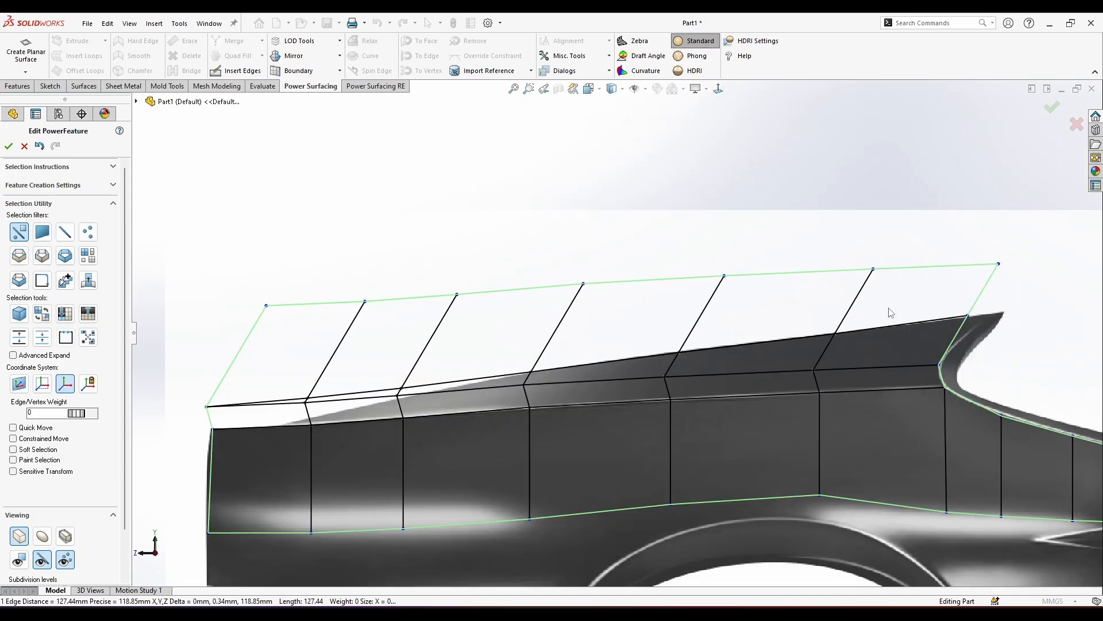
right_click(290, 352)
left_click(543, 295)
right_click(526, 307)
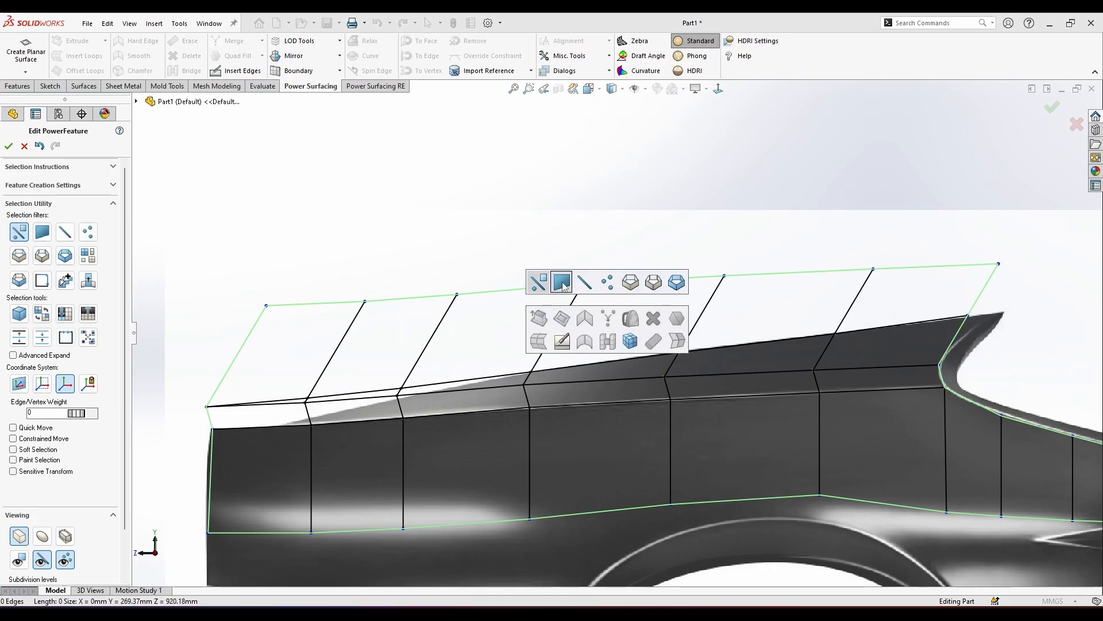
left_click(561, 281)
left_click(493, 328)
left_click(361, 327)
left_click(281, 346)
left_click(622, 323)
left_click(770, 308)
left_click(916, 282)
right_click(916, 283)
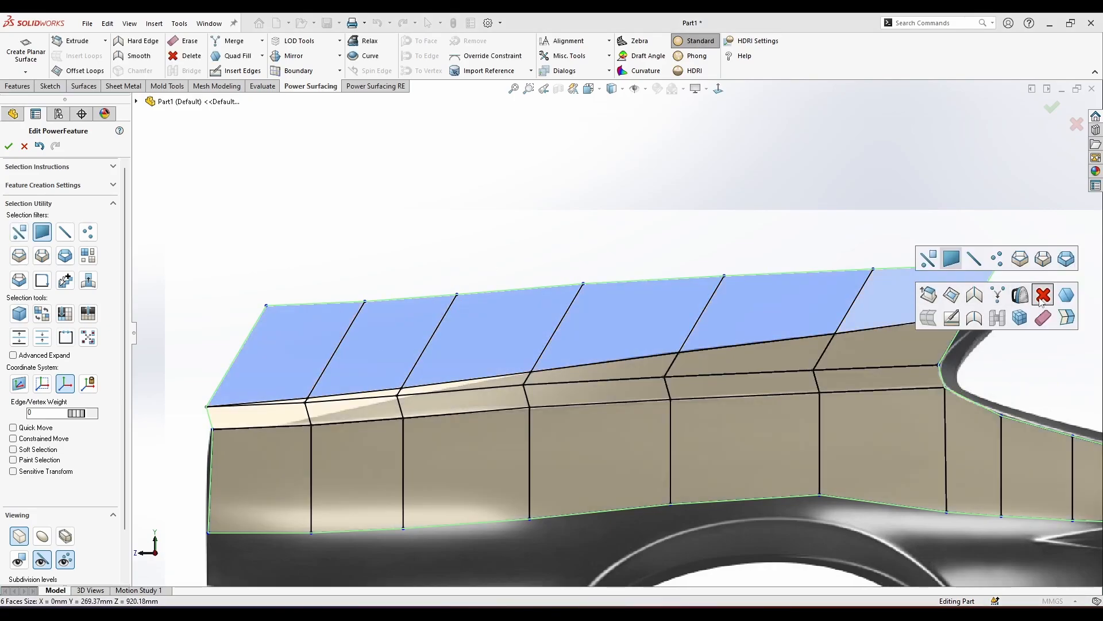
left_click(1043, 295)
Move the top-right vertex of the mesh out to the pointed tip above the window notch in the picture.
scroll(474, 382, "down", 2)
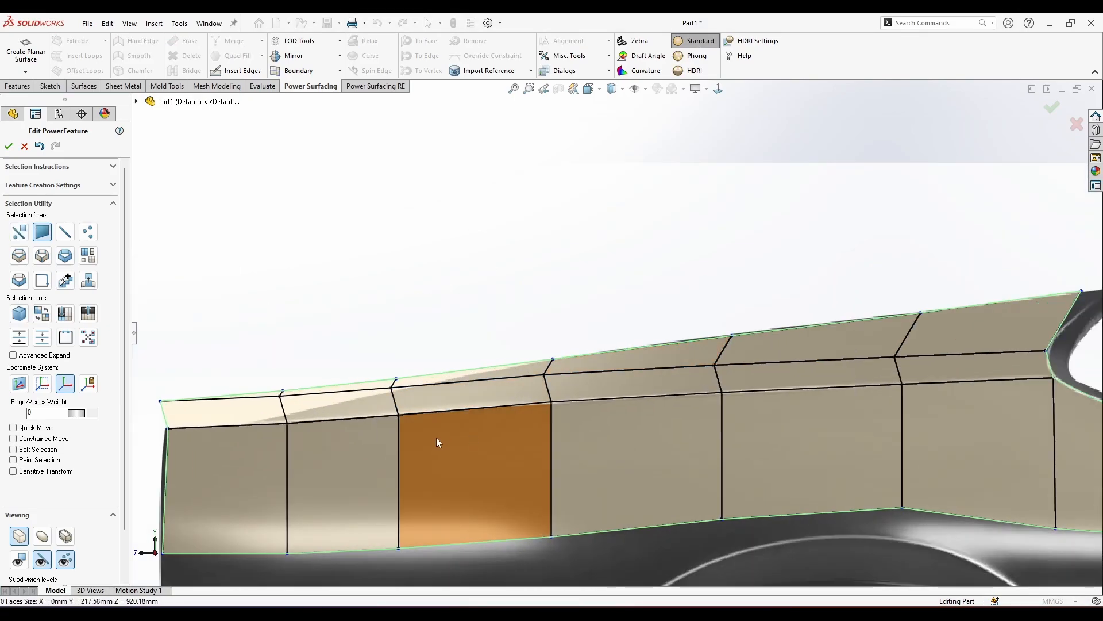
scroll(460, 428, "up", 3)
scroll(463, 386, "down", 2)
scroll(764, 345, "up", 2)
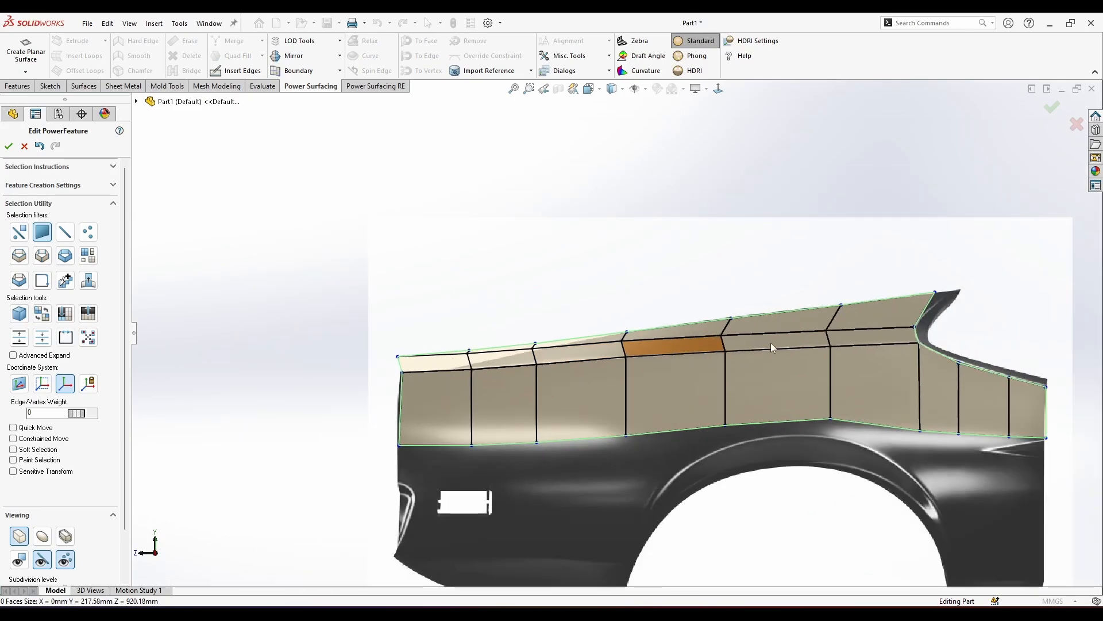
scroll(770, 346, "down", 2)
right_click(956, 284)
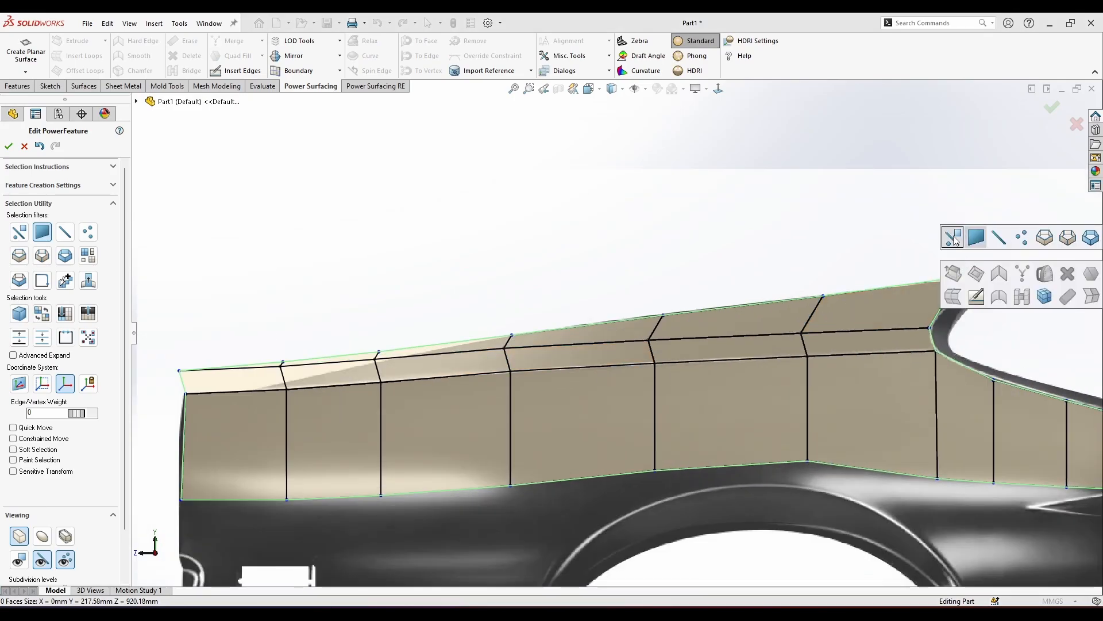
left_click(954, 238)
left_click(989, 273)
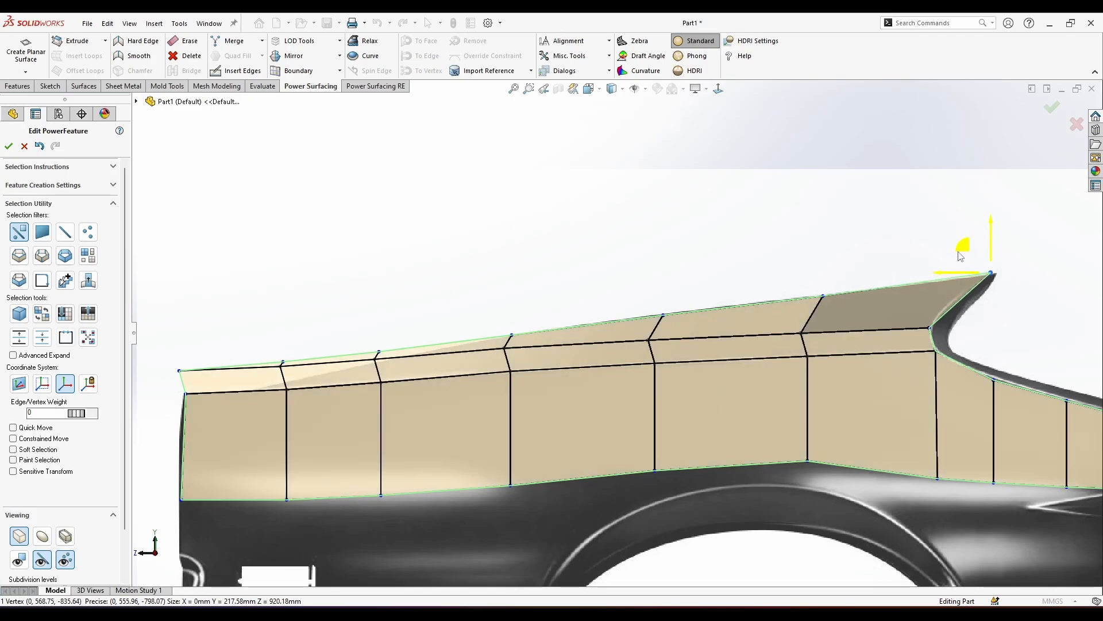
left_click_drag(957, 252, 962, 251)
Insert an edge loop along the upper row and shift its right end vertex onto the curved window notch outline.
left_click(968, 311)
scroll(968, 311, "down", 3)
scroll(905, 302, "down", 3)
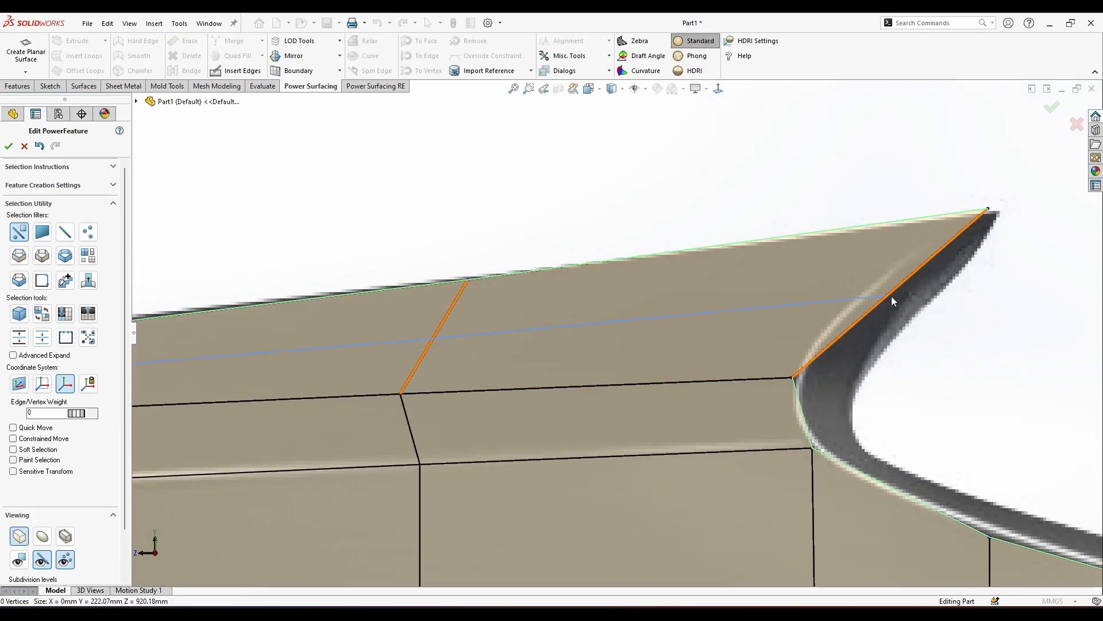
left_click(879, 304)
left_click_drag(881, 305, 807, 310)
key("Escape")
scroll(613, 335, "up", 5)
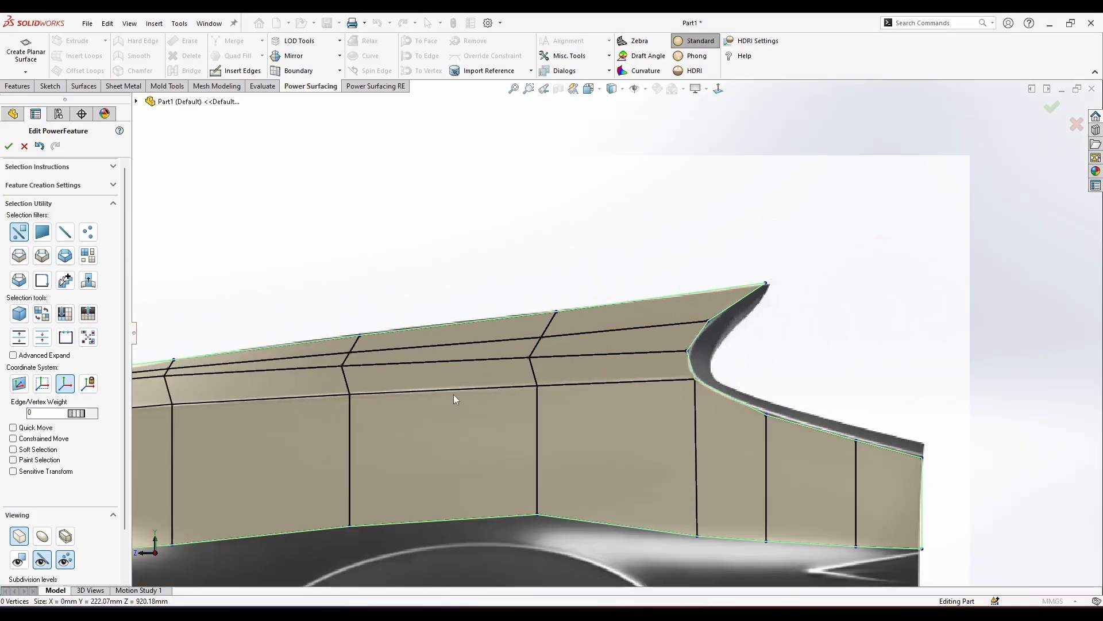
Lower the three upper vertices in both the second and third columns from the left to follow the picture's top outline.
scroll(310, 374, "down", 3)
scroll(319, 363, "up", 3)
scroll(408, 372, "down", 3)
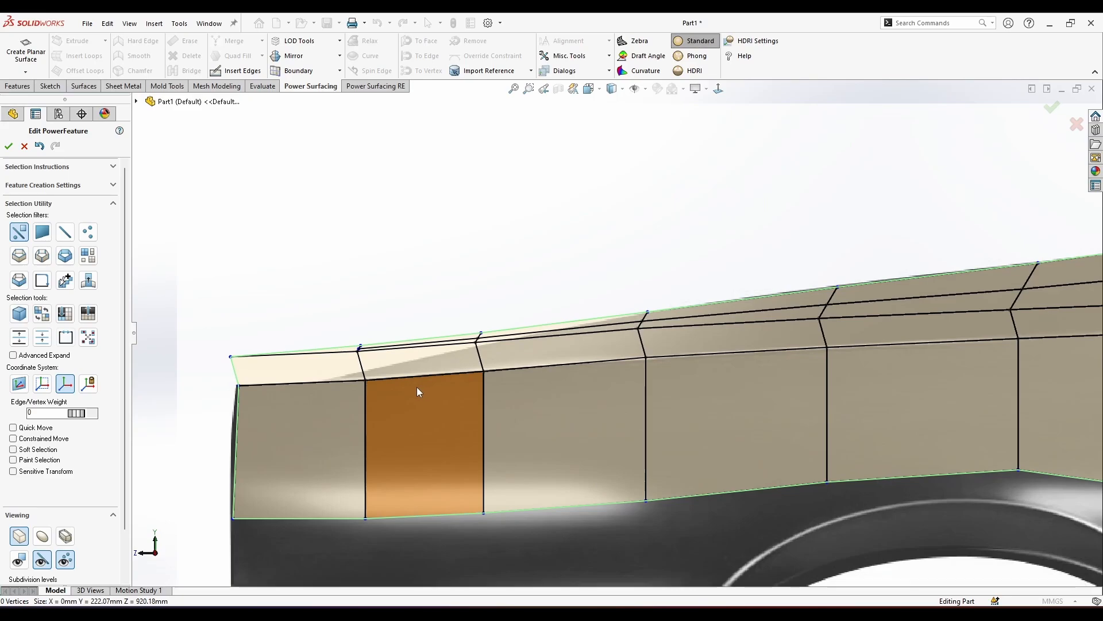
scroll(376, 362, "down", 3)
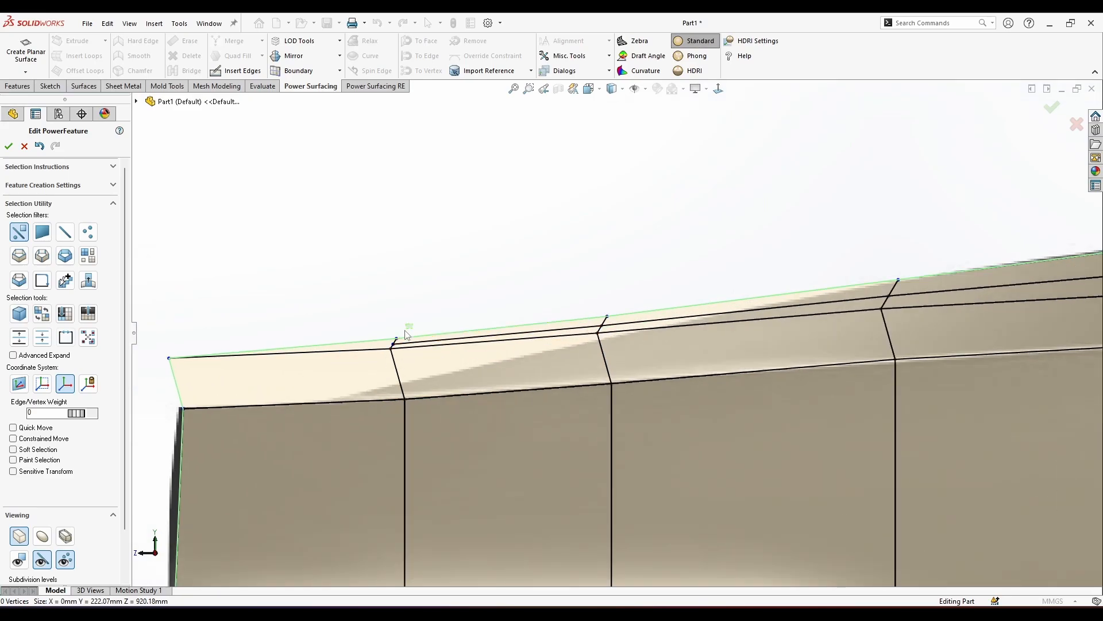
left_click(396, 338)
left_click_drag(368, 316, 372, 347)
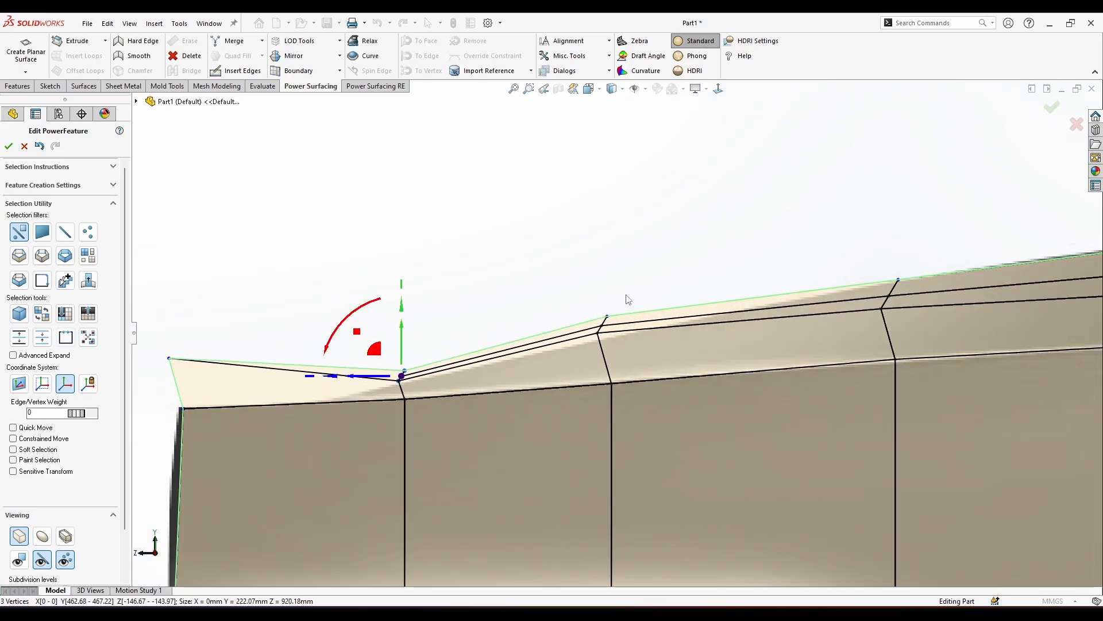
left_click_drag(626, 295, 588, 339)
left_click_drag(576, 297, 575, 311)
scroll(609, 323, "up", 2)
scroll(261, 356, "down", 1)
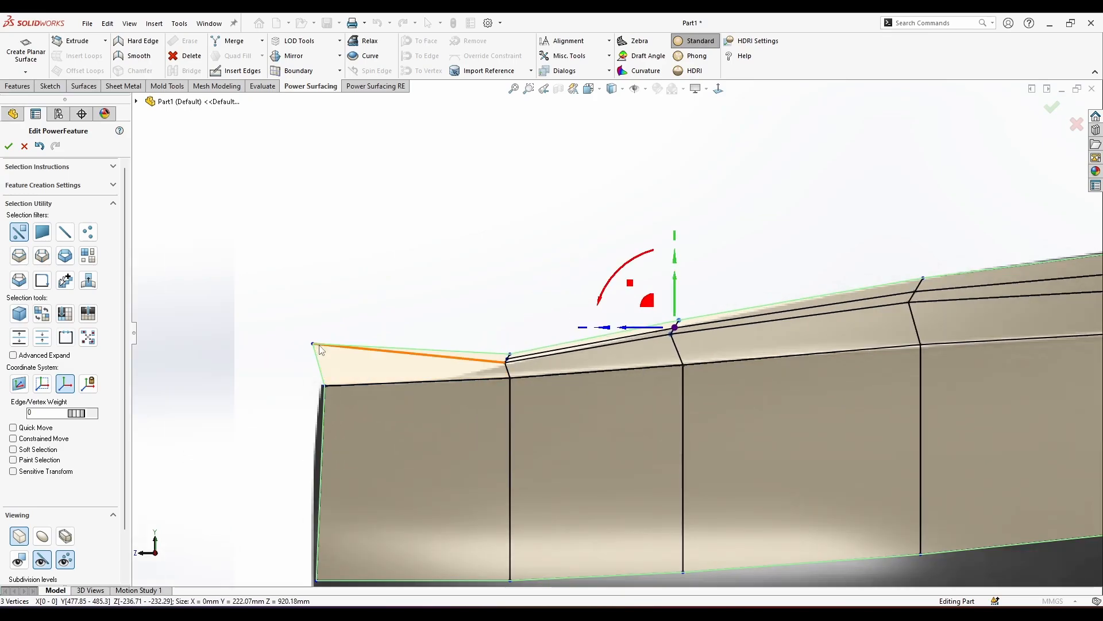
Lower the left corner vertex to the panel's corner and fine-tune the upper vertices in the two neighbouring columns.
left_click(314, 345)
left_click(313, 344)
left_click_drag(289, 319, 308, 365)
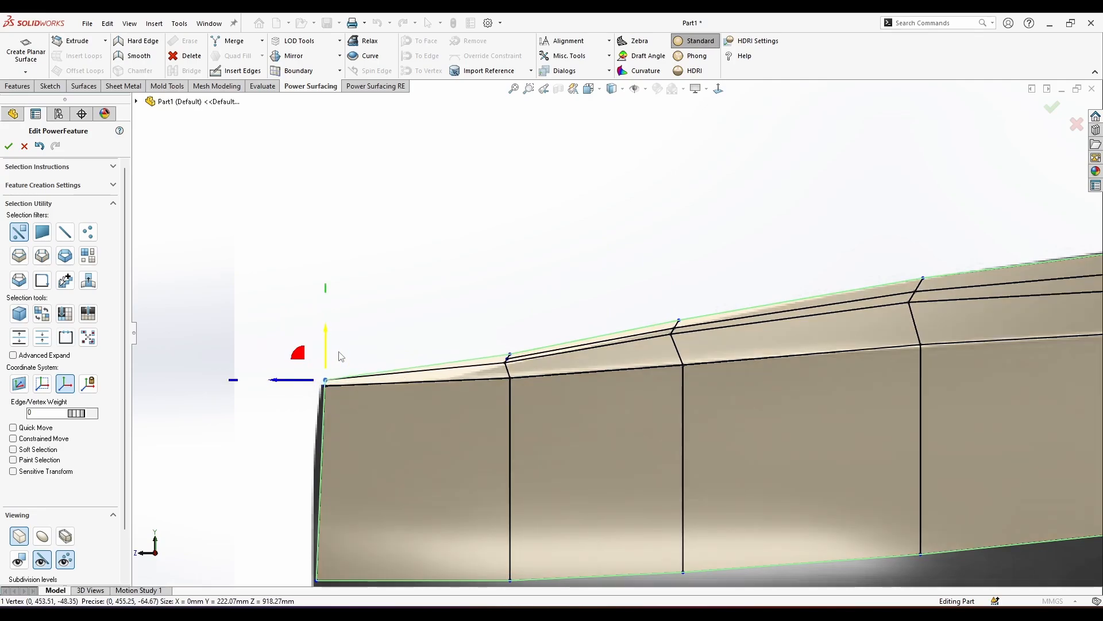
left_click_drag(517, 351, 474, 339)
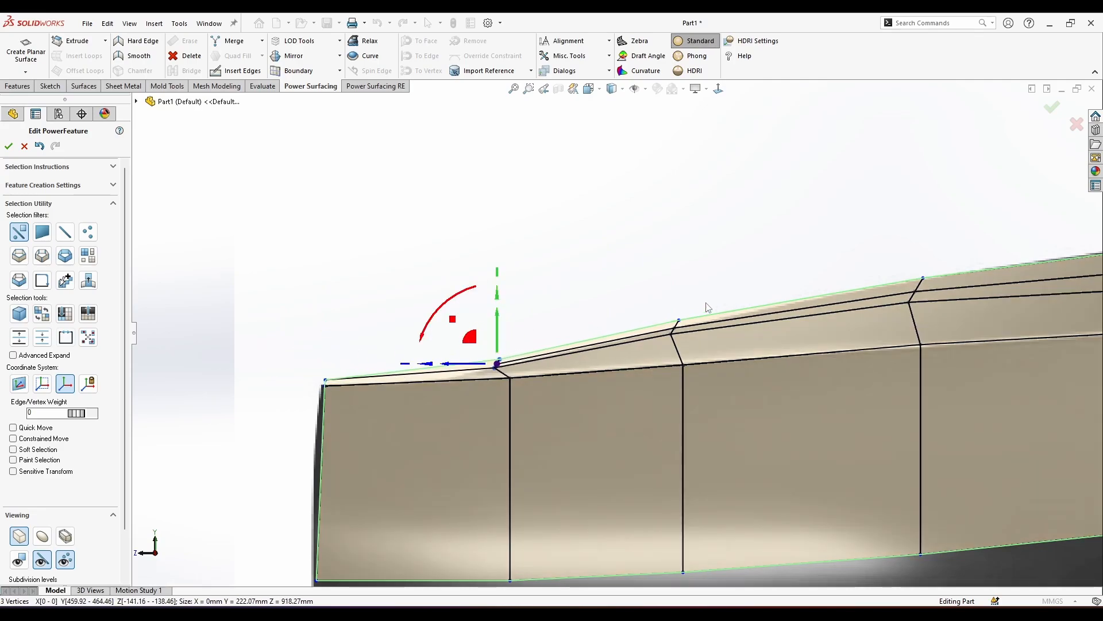
left_click_drag(705, 303, 657, 343)
left_click_drag(651, 304, 648, 312)
scroll(637, 322, "up", 5)
left_click(707, 281)
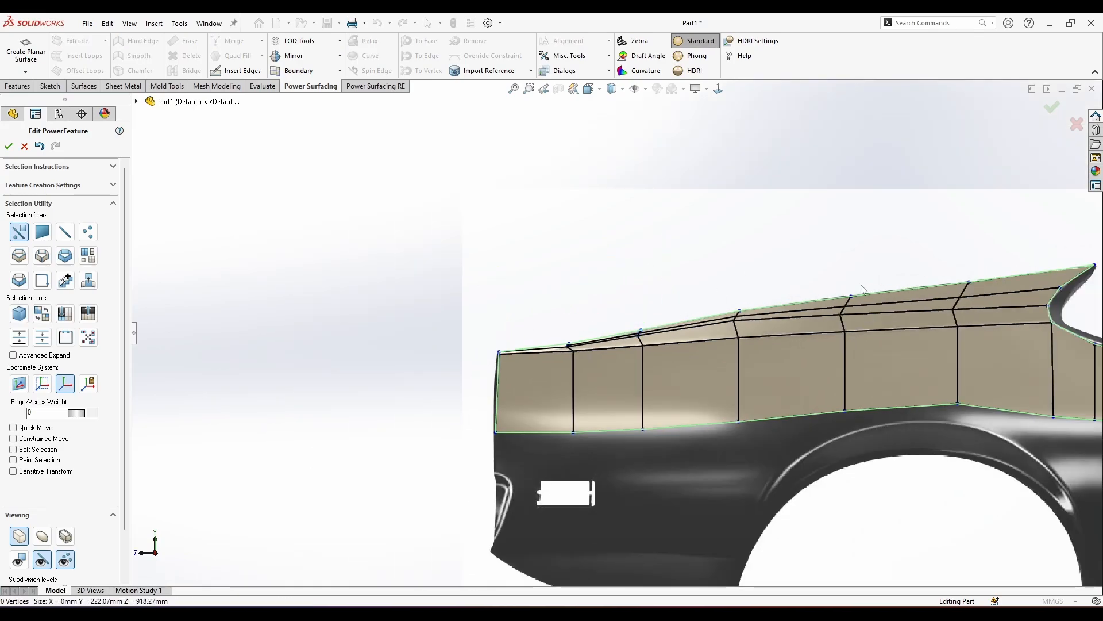
Select the two inner upper vertices in the fourth column from the left and lower them slightly.
scroll(859, 289, "down", 4)
left_click(773, 317)
scroll(747, 339, "up", 5)
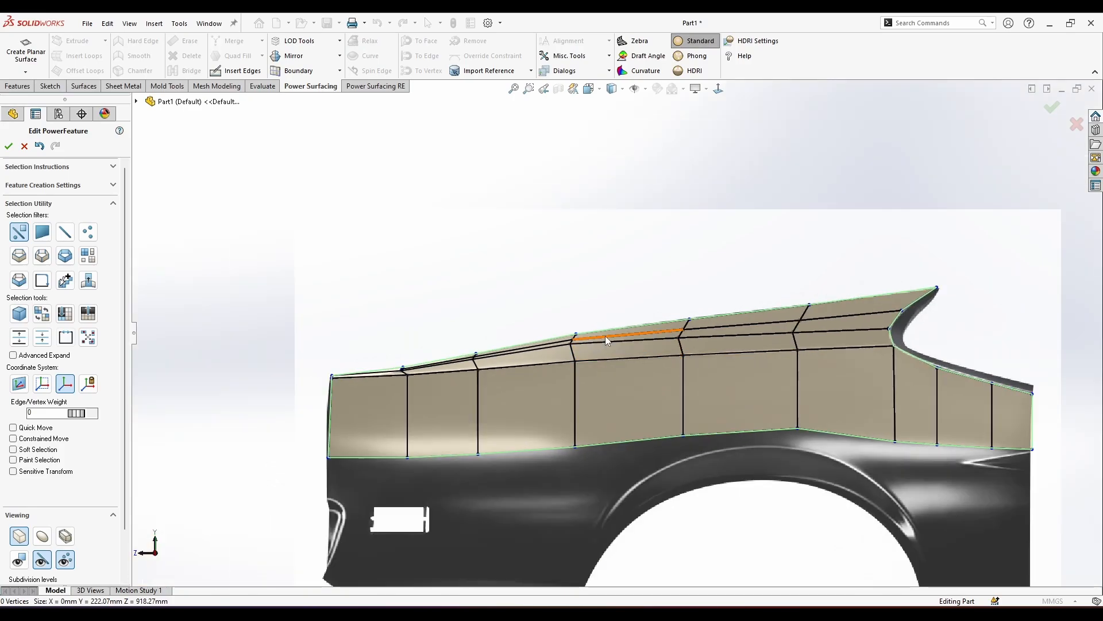
scroll(592, 339, "down", 4)
left_click(563, 342)
left_click(554, 347)
left_click(558, 338, "shift")
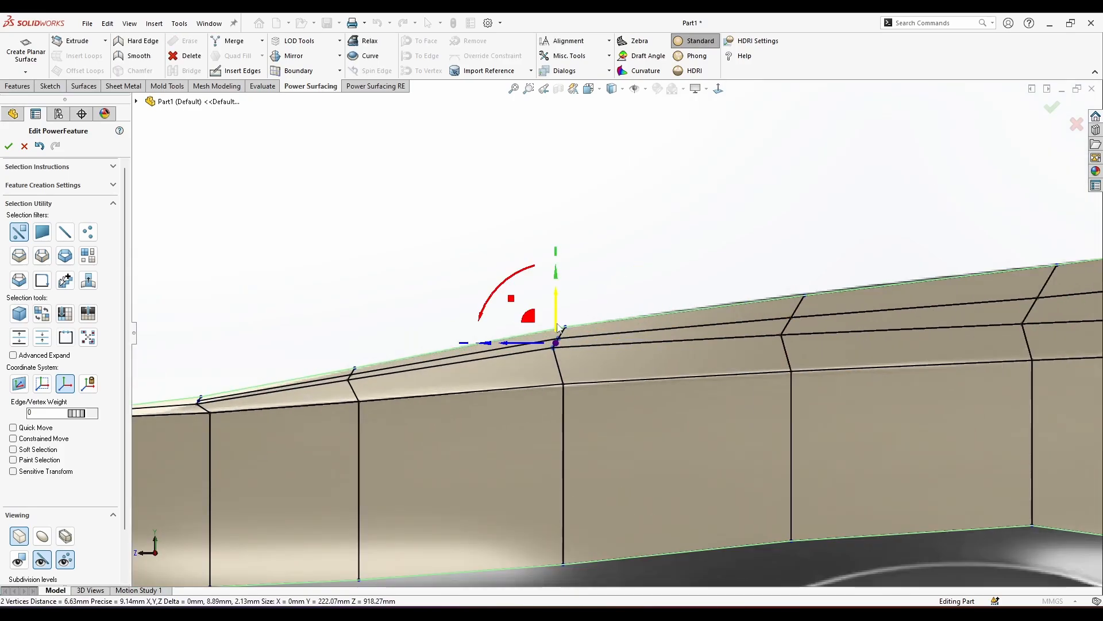
left_click_drag(558, 328, 536, 335)
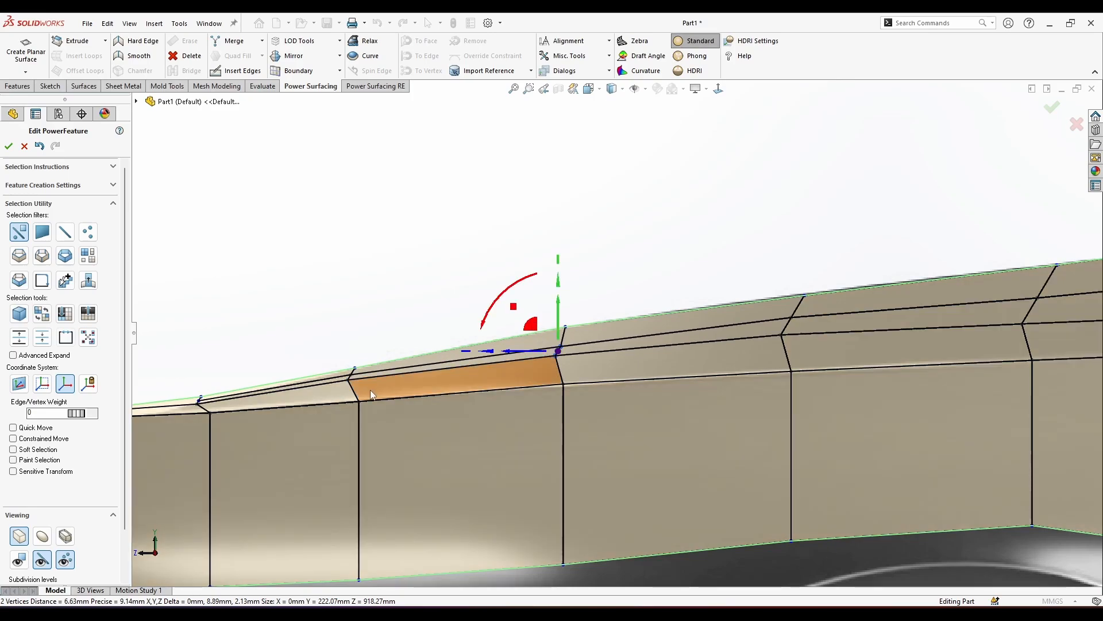
Select the two inner upper vertices in the third column from the left, undo the first move and nudge them slightly.
left_click(350, 378)
scroll(353, 375, "down", 3)
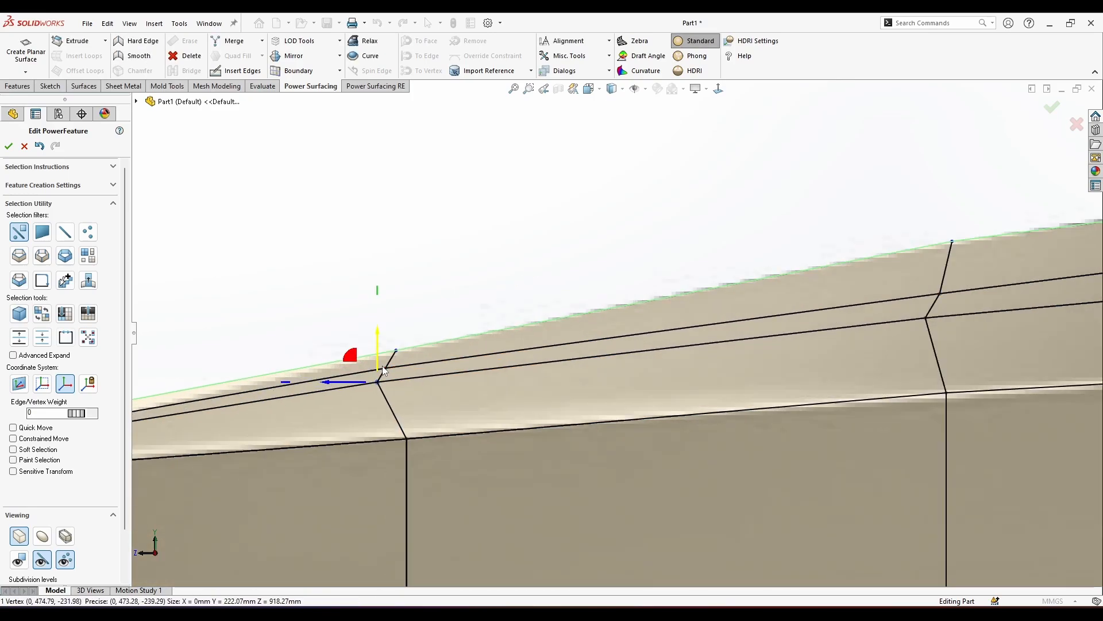
left_click(384, 367, "shift")
left_click(346, 349)
key("ctrl+z")
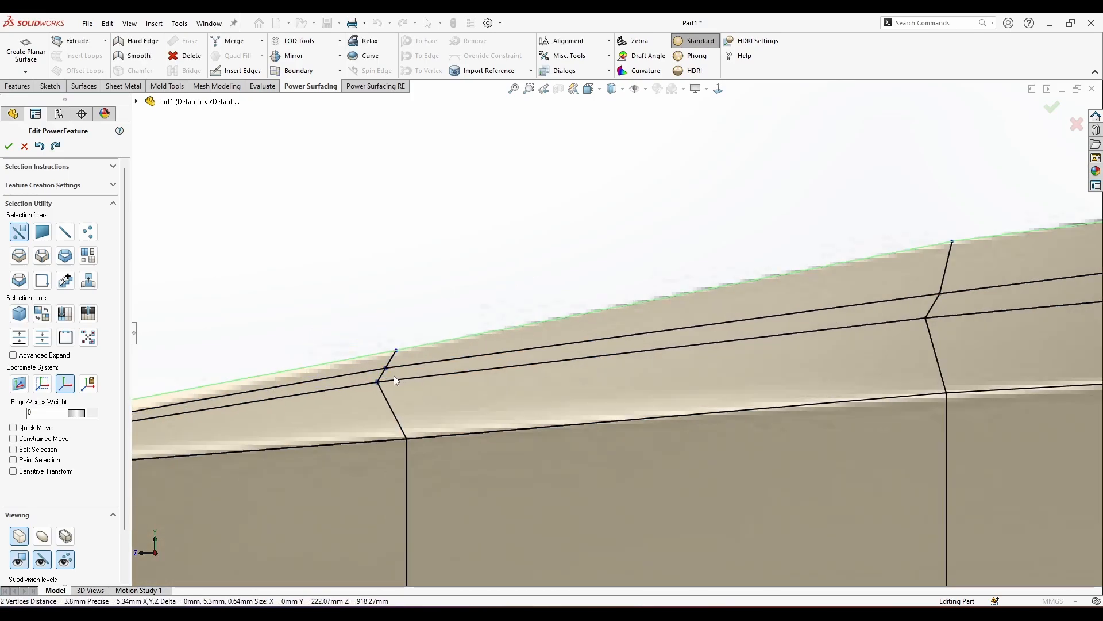
scroll(394, 380, "up", 3)
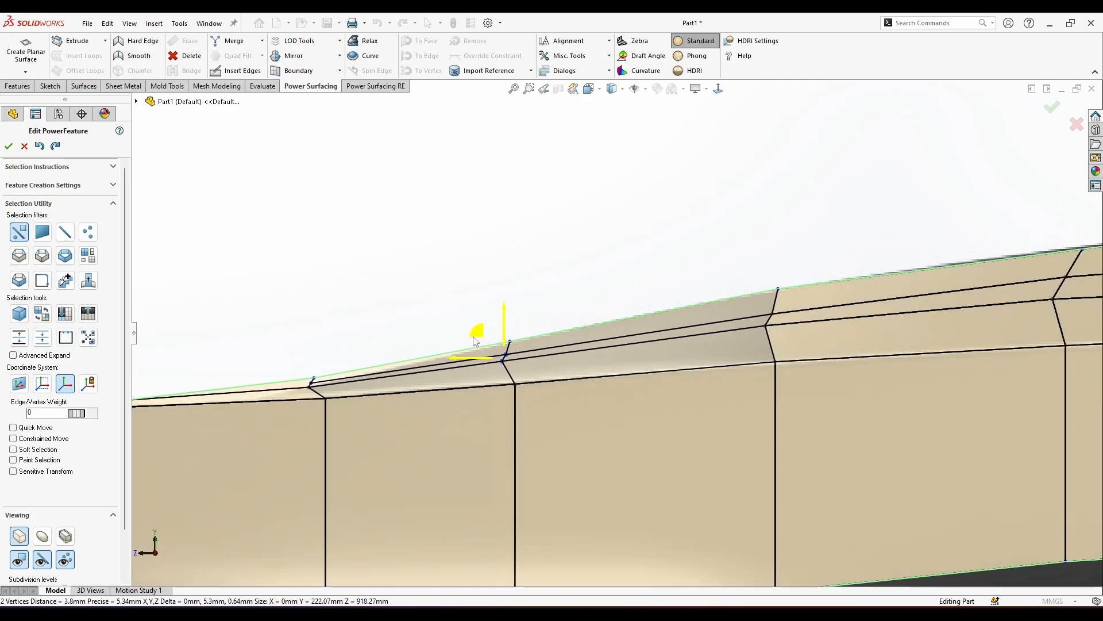
left_click_drag(473, 337, 476, 338)
Examine the mesh against the reference picture from several angles and in the straight side view.
scroll(535, 344, "up", 4)
scroll(402, 370, "down", 6)
scroll(624, 328, "up", 8)
left_click(803, 277)
middle_click_drag(804, 279, 820, 311)
middle_click_drag(842, 368, 823, 343)
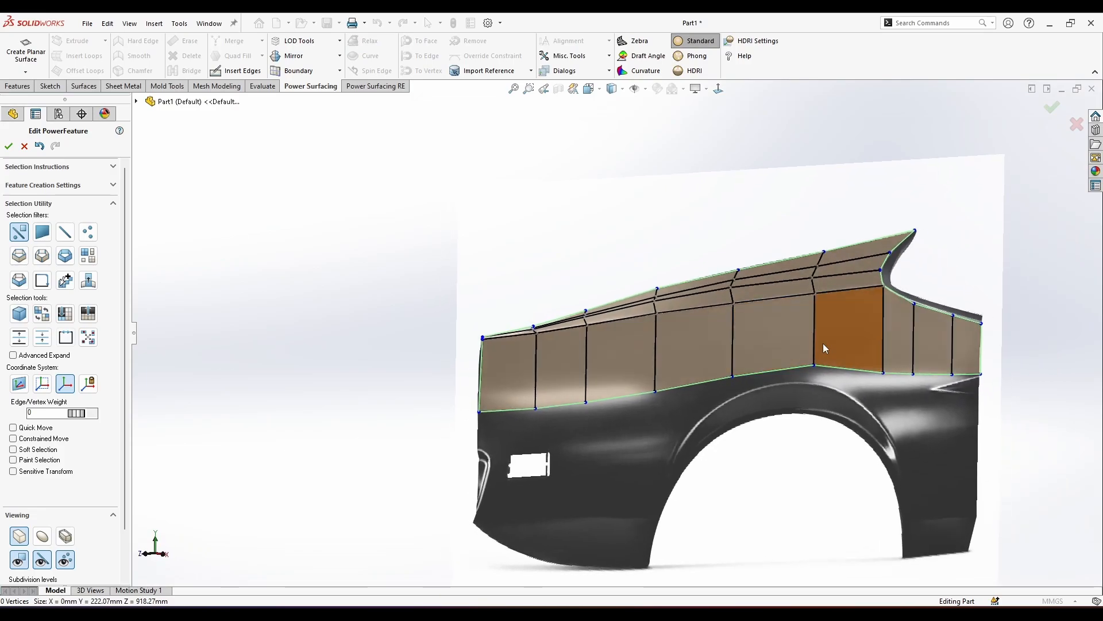
middle_click_drag(783, 430, 584, 412)
scroll(597, 422, "up", 4)
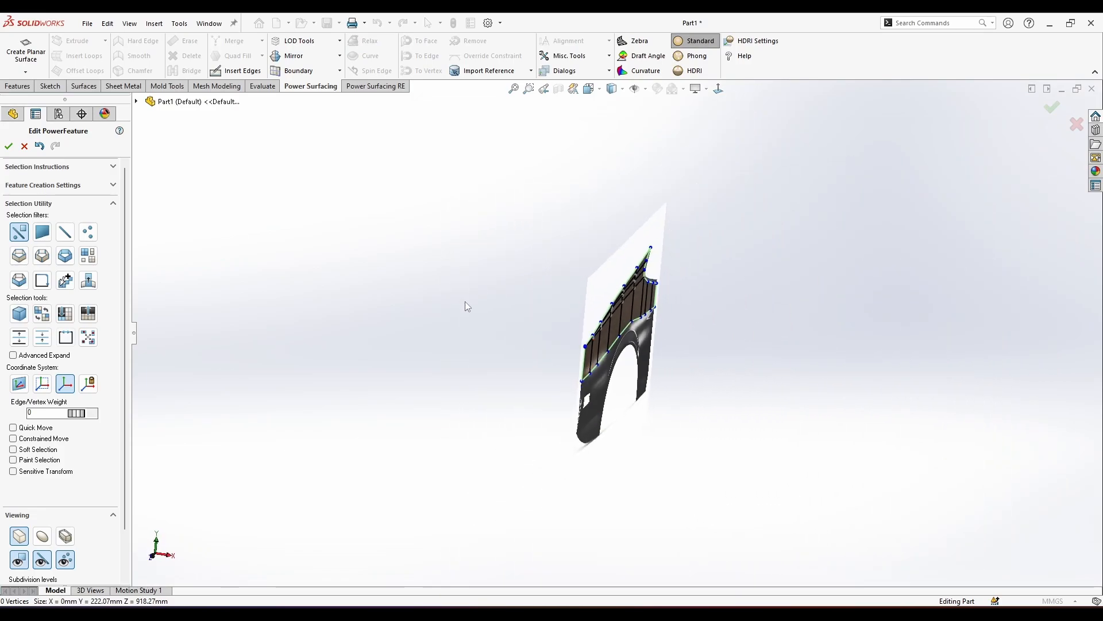
middle_click_drag(465, 301, 445, 305)
scroll(552, 315, "down", 3)
middle_click_drag(552, 316, 476, 277)
scroll(790, 271, "up", 1)
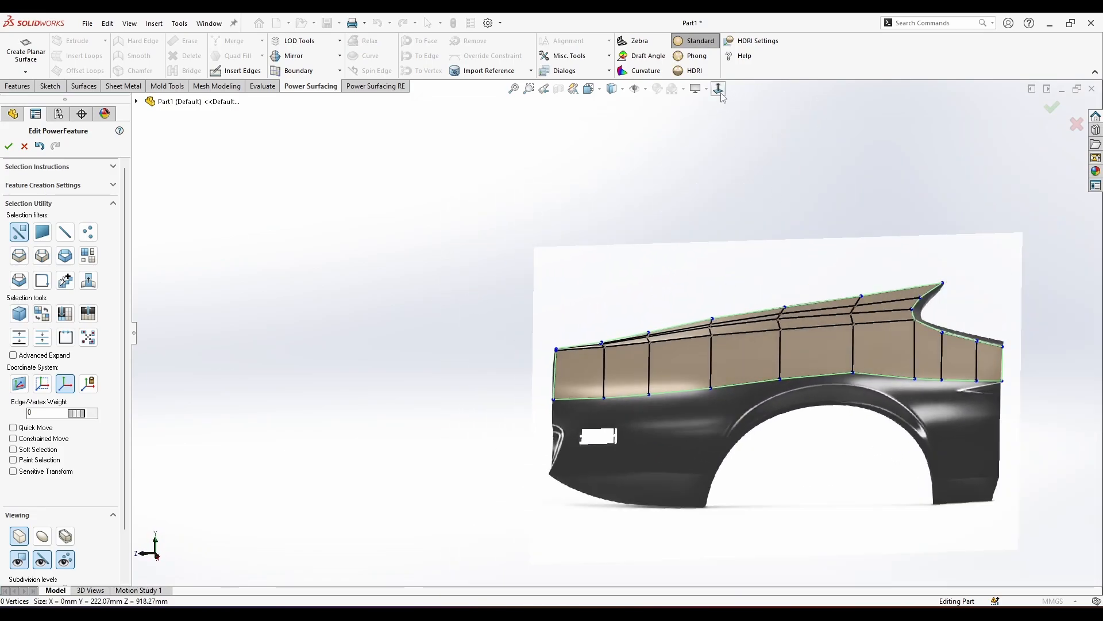
scroll(690, 422, "down", 1)
scroll(572, 424, "down", 3)
scroll(648, 424, "up", 2)
scroll(682, 428, "down", 2)
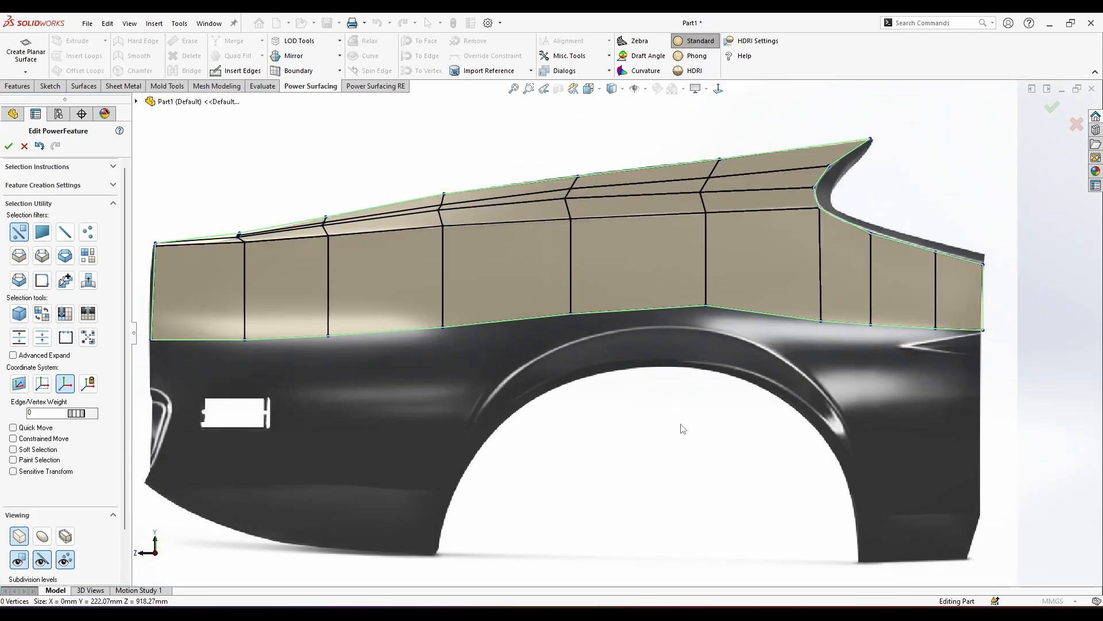
scroll(672, 428, "up", 1)
scroll(659, 438, "down", 1)
scroll(661, 439, "up", 1)
left_click(718, 89)
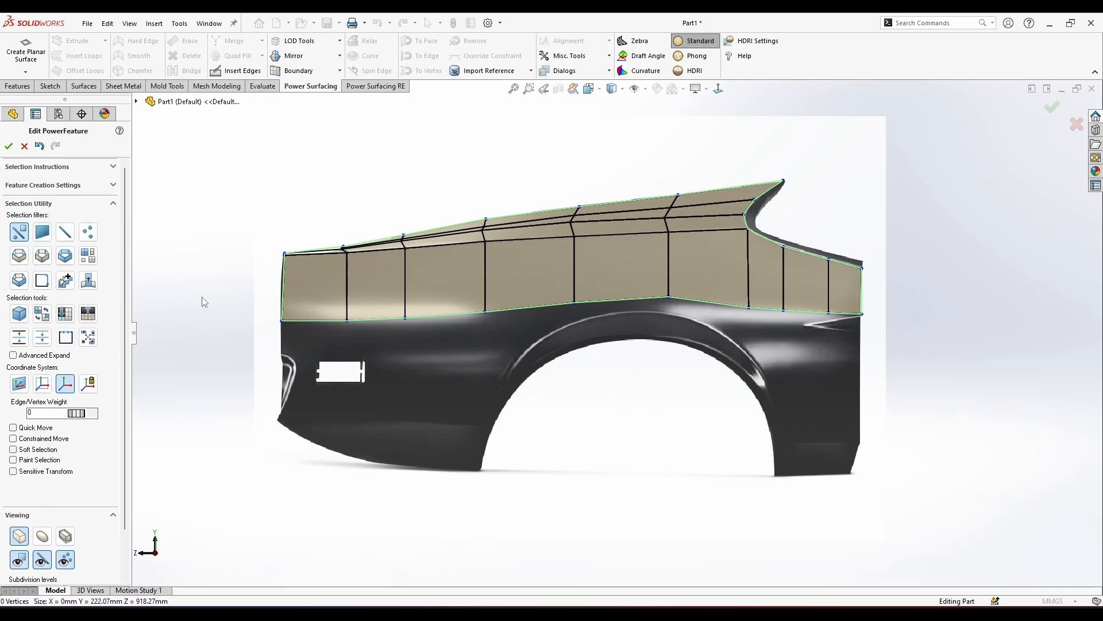
Create a cylinder with 50 mm radius, 100 mm height, 8 sides, 1 side segment and 3 cap segments, and rotate it -90°.
left_click(17, 73)
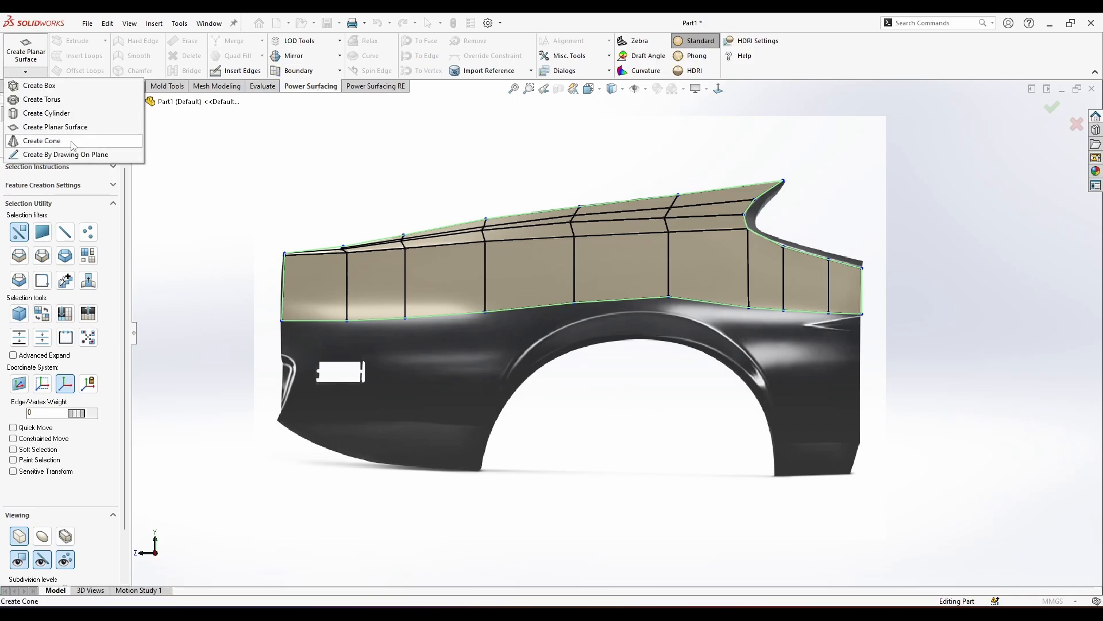
left_click(50, 114)
scroll(299, 439, "up", 2)
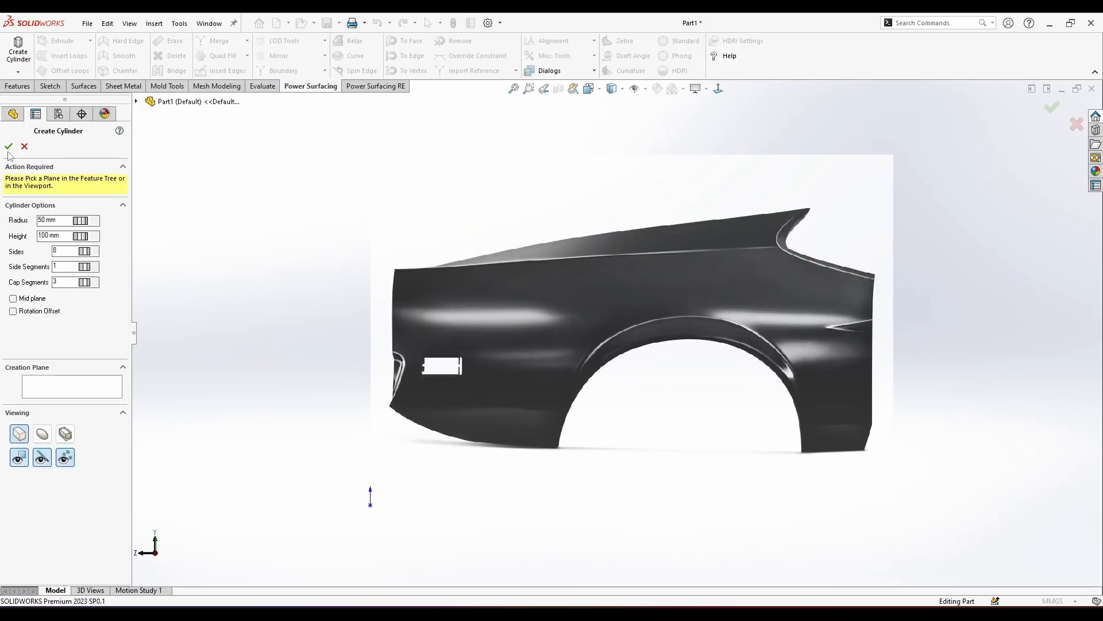
left_click(9, 146)
middle_click_drag(324, 388, 459, 468)
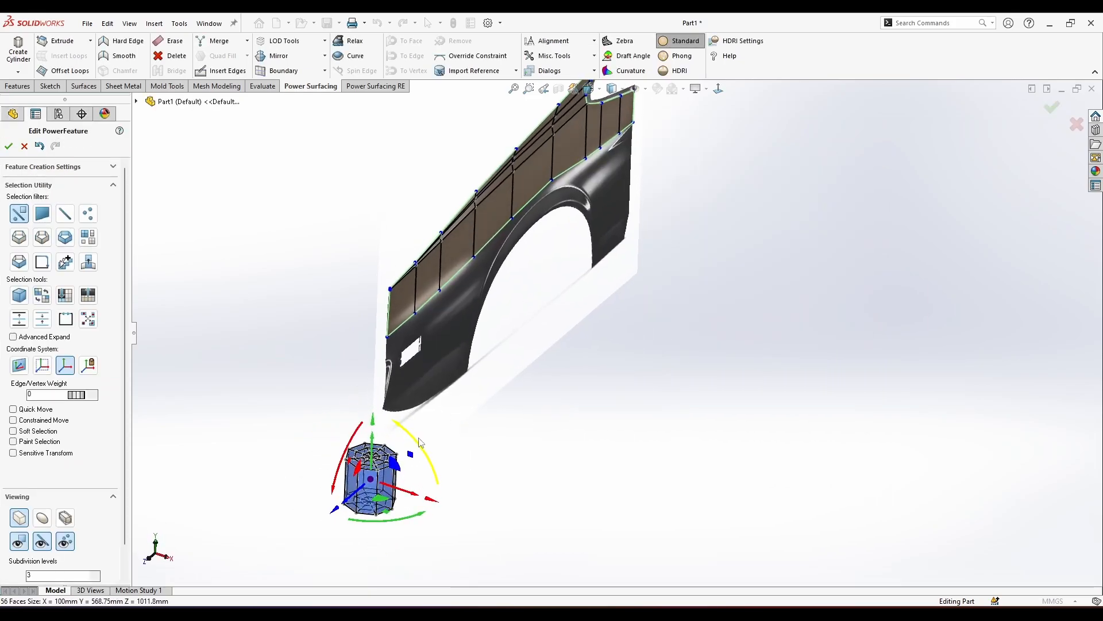
left_click_drag(420, 442, 435, 557)
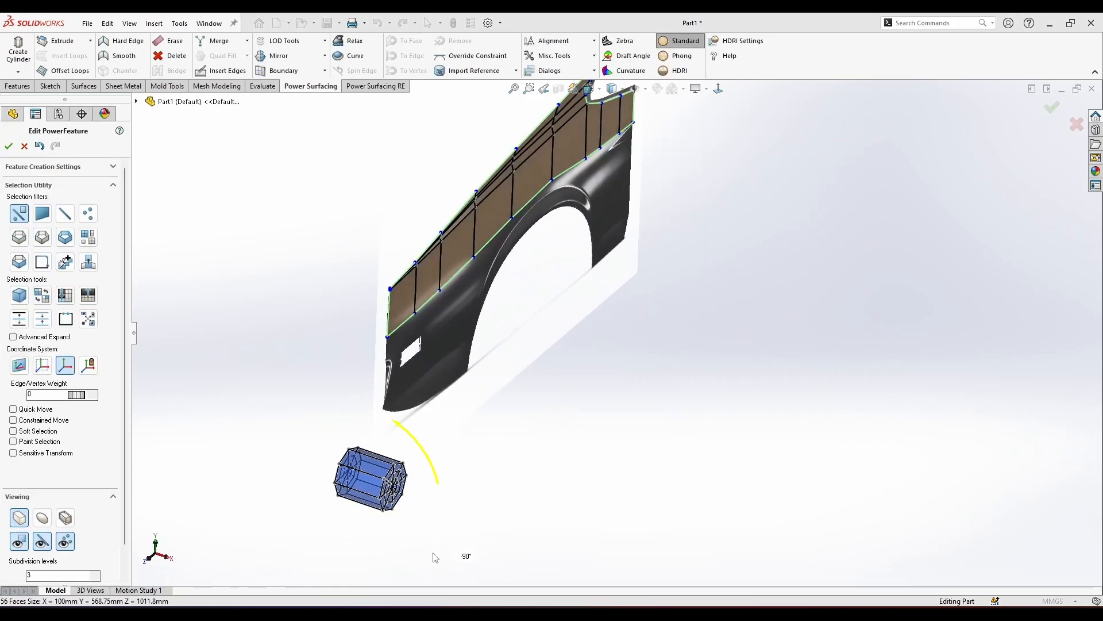
Move the cylinder out in front of the panel and over the wheel arch, enlarging it to roughly fill the arch opening.
left_click_drag(437, 505, 227, 494)
left_click_drag(403, 490, 603, 557)
middle_click_drag(608, 504, 471, 435)
scroll(471, 435, "up", 3)
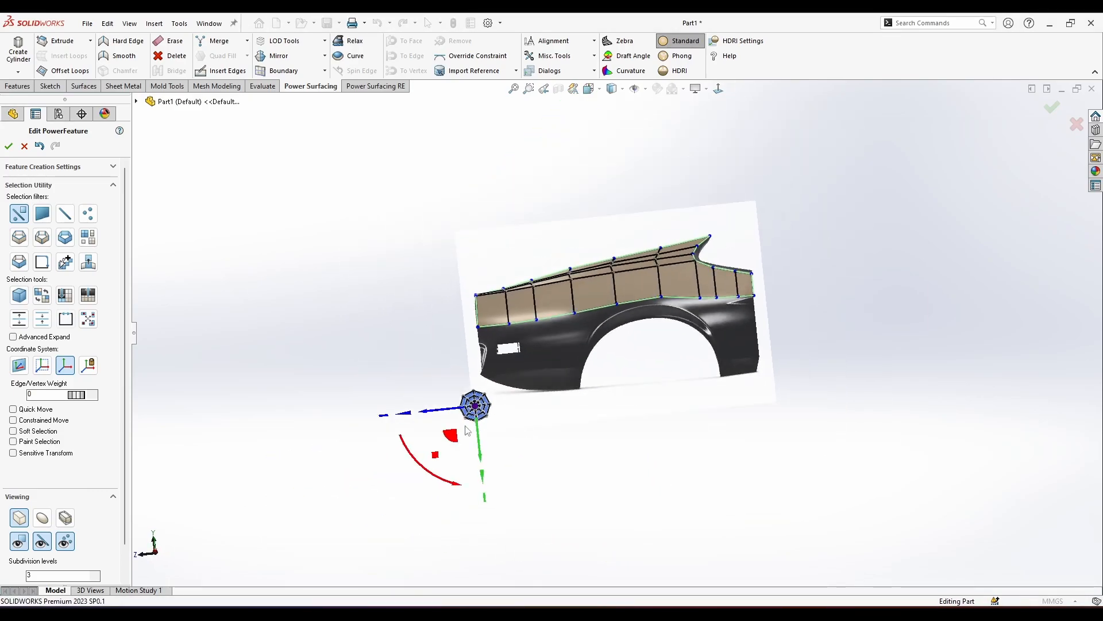
left_click_drag(454, 435, 645, 377)
left_click(722, 90)
scroll(673, 399, "down", 3)
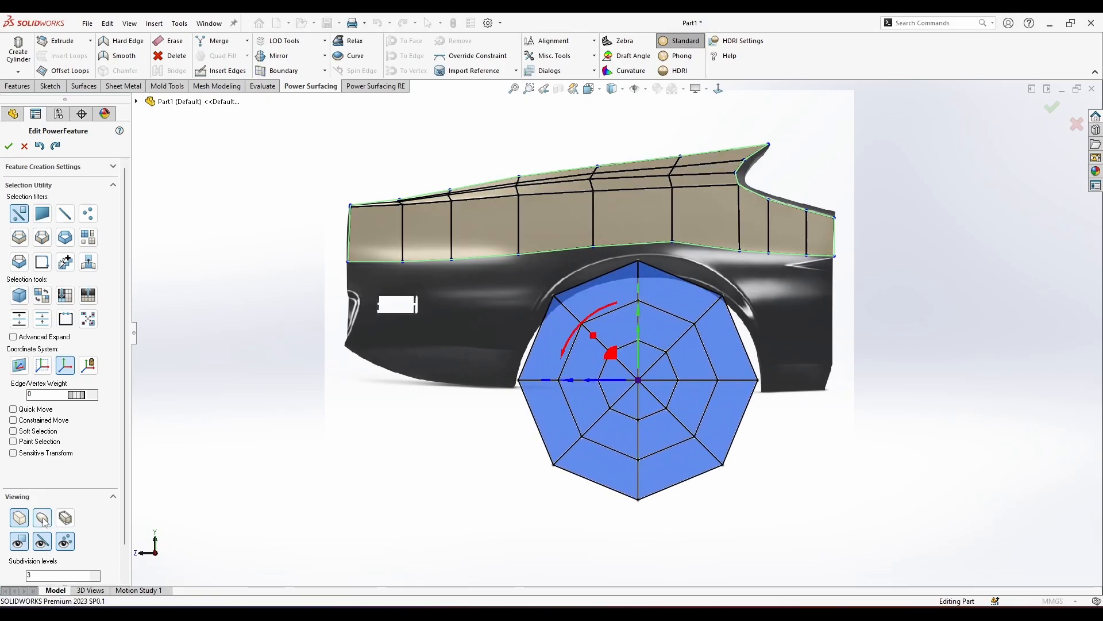
Display the meshes smoothed and select the outer ring of faces on the cylinder's front cap.
left_click(43, 519)
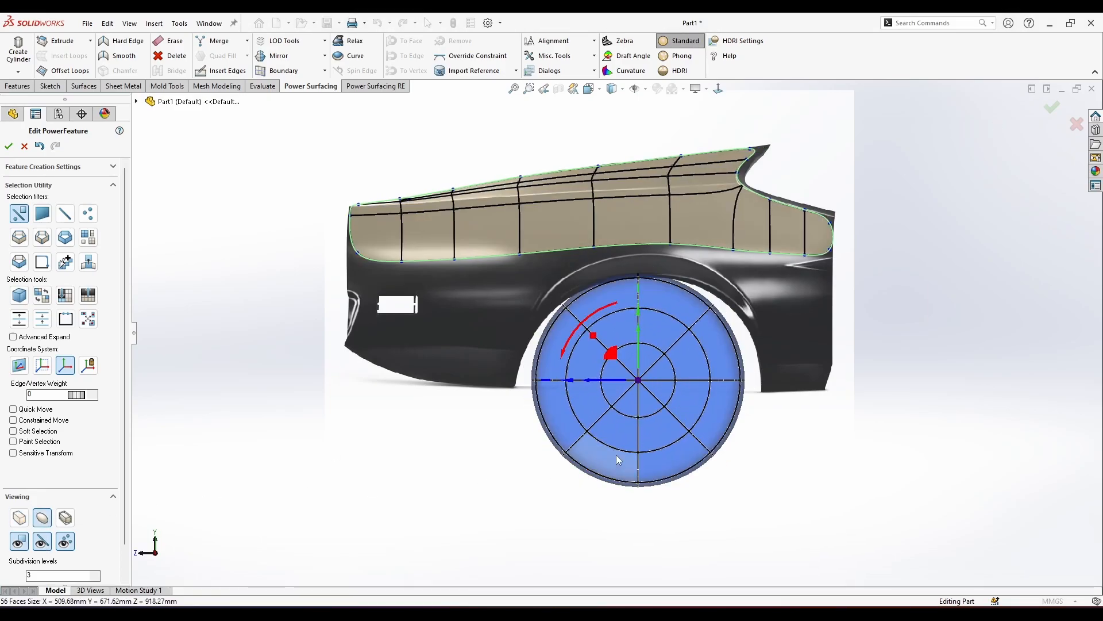
left_click(64, 542)
left_click(48, 545)
scroll(762, 349, "down", 2)
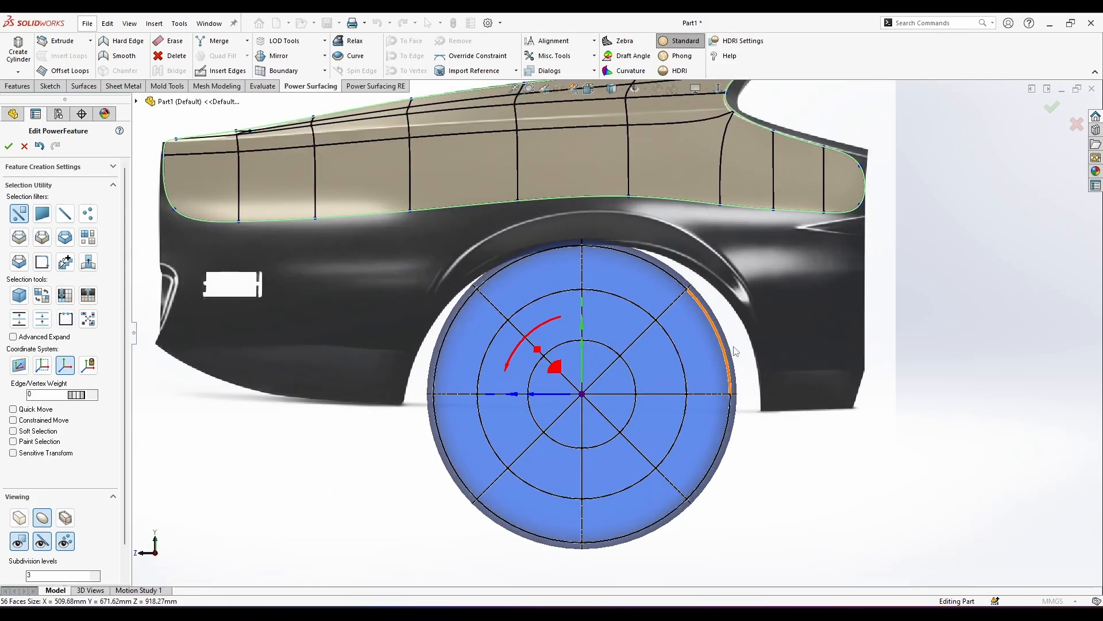
right_click(759, 350)
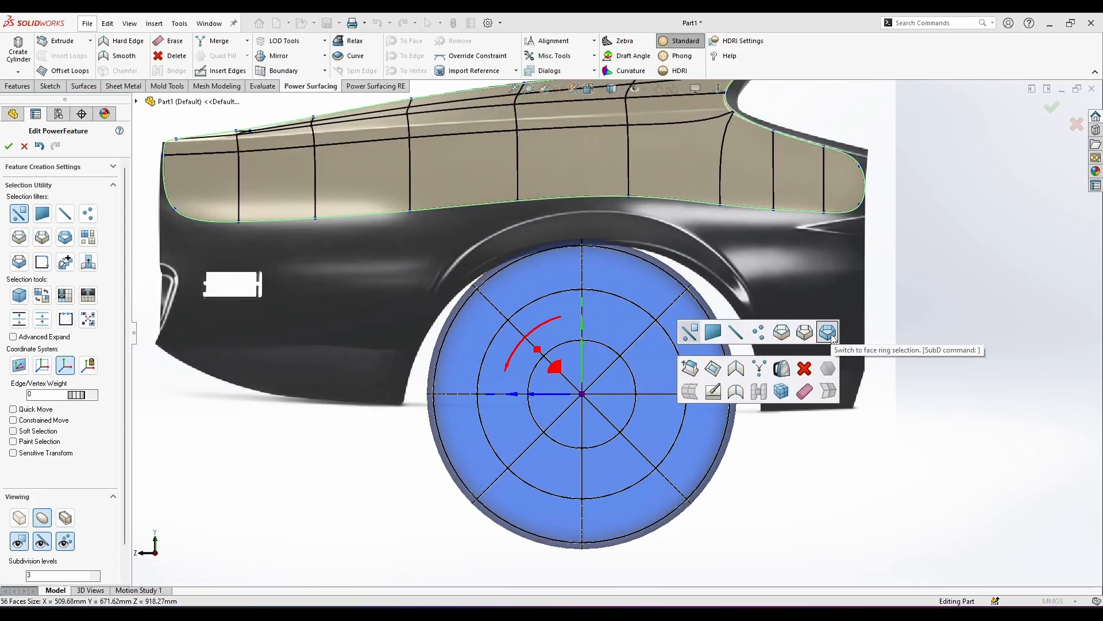
left_click(831, 337)
left_click(680, 307)
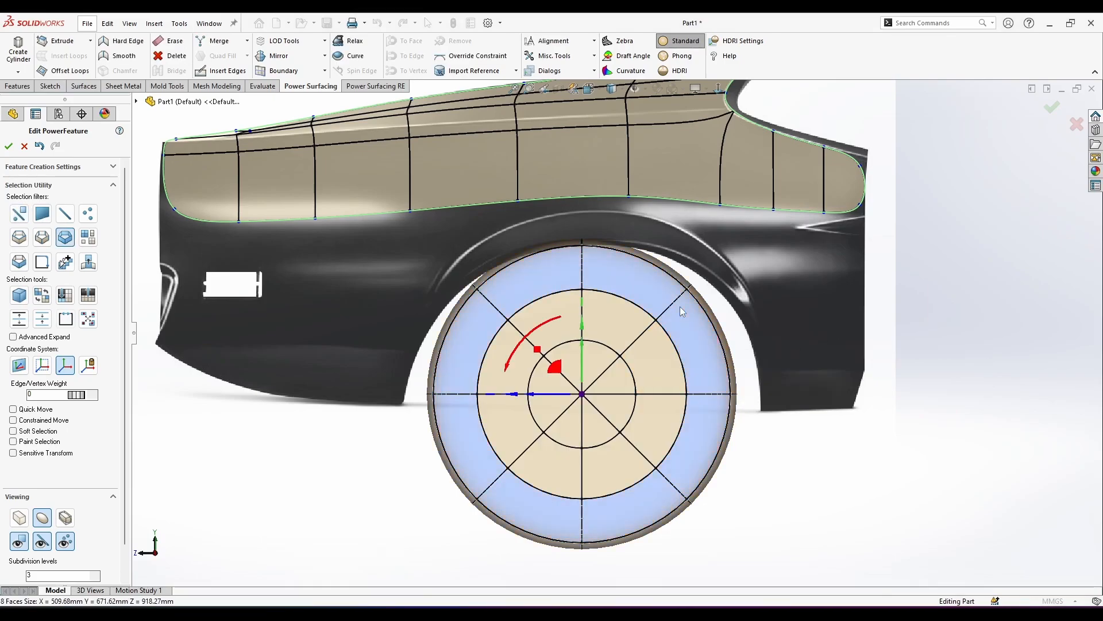
middle_click_drag(583, 346, 622, 409)
scroll(710, 449, "down", 2)
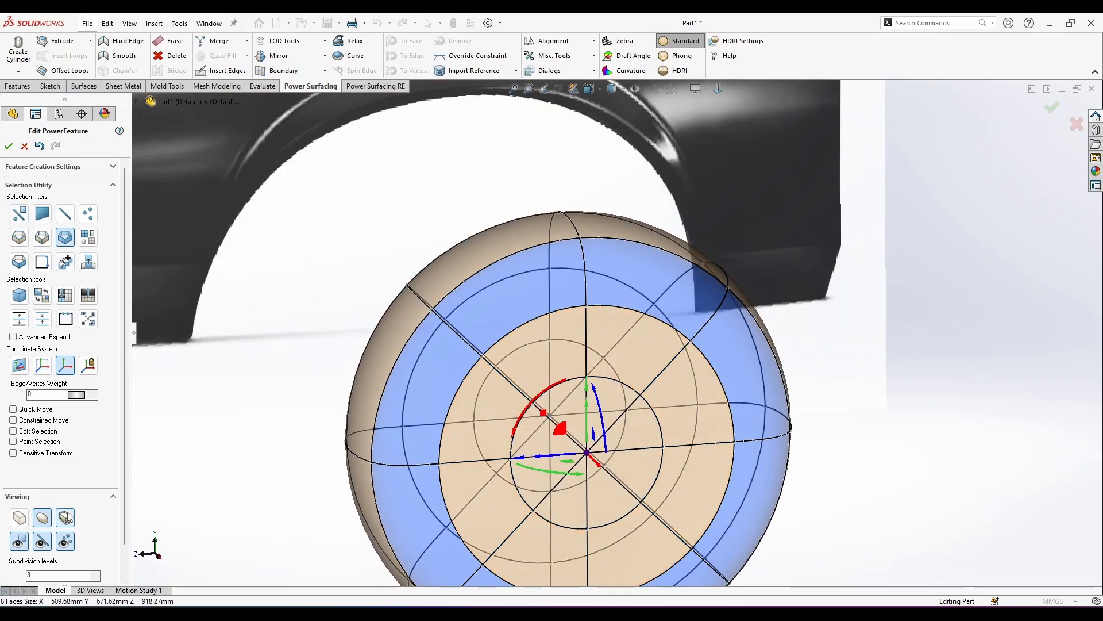
scroll(600, 345, "up", 3)
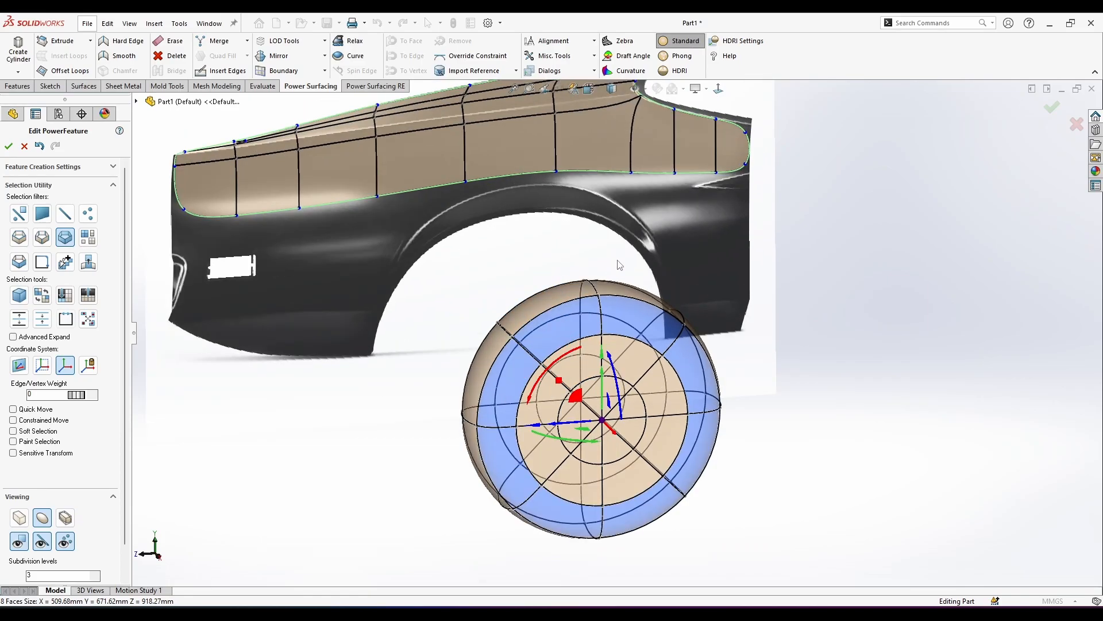
Add the whole panel mesh to the selection, invert the selection and delete all the cylinder faces outside the cap's outer ring.
left_click(89, 237)
left_click(418, 163)
middle_click_drag(479, 281, 502, 333)
scroll(747, 457, "down", 4)
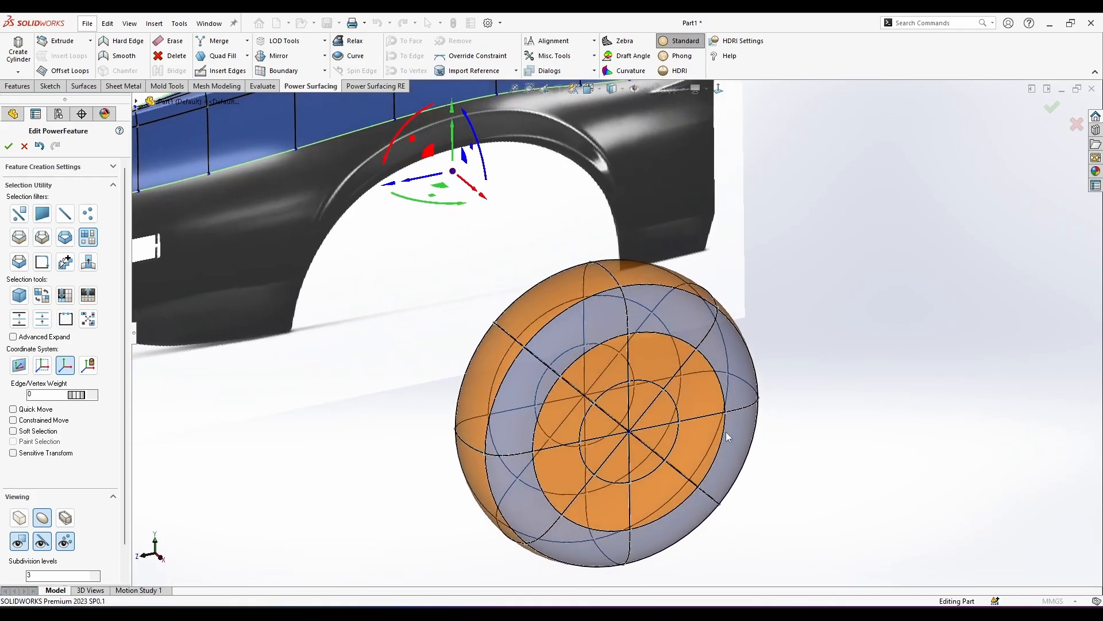
left_click(42, 295)
scroll(578, 296, "up", 3)
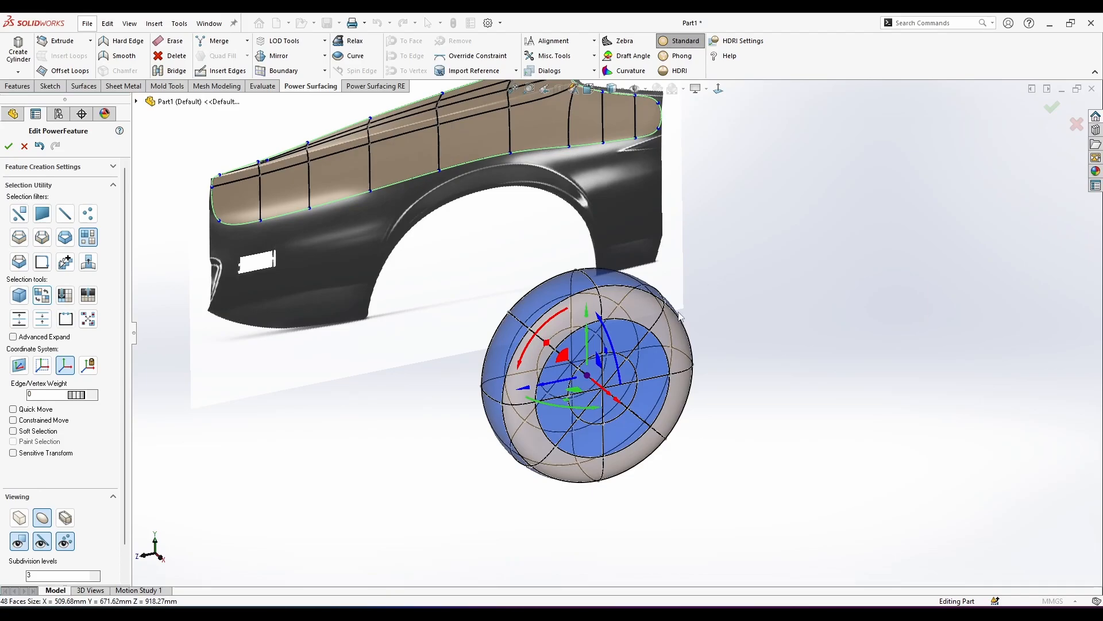
key("Delete")
Select the inner edge loop of the ring and scale it outward to narrow the ring into a thin band.
scroll(568, 347, "down", 2)
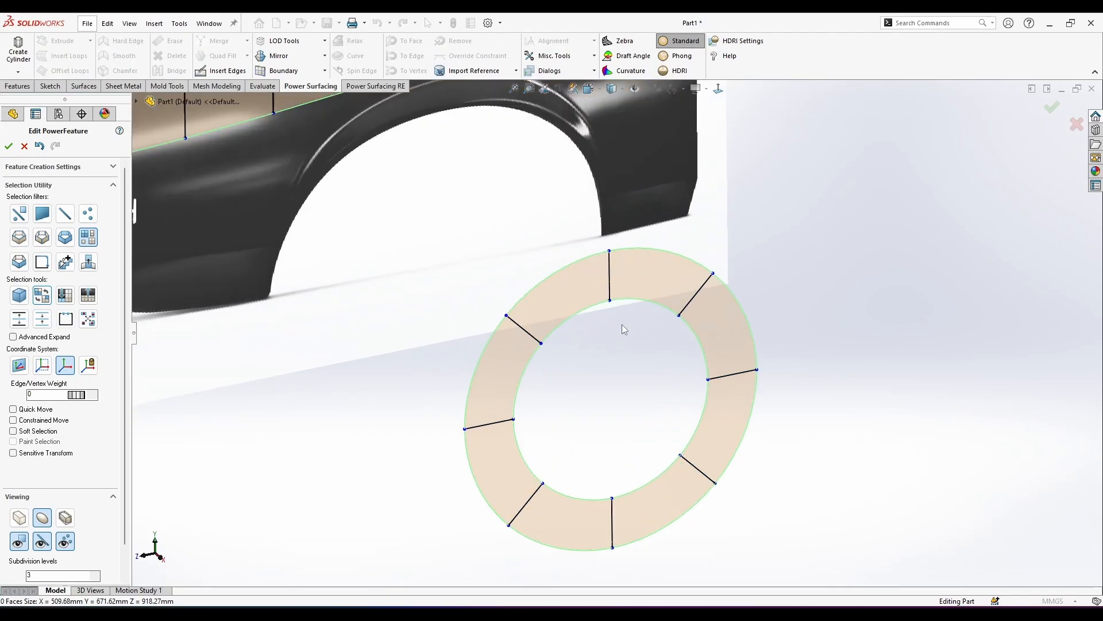
left_click(631, 300)
scroll(601, 267, "up", 2)
left_click(719, 89)
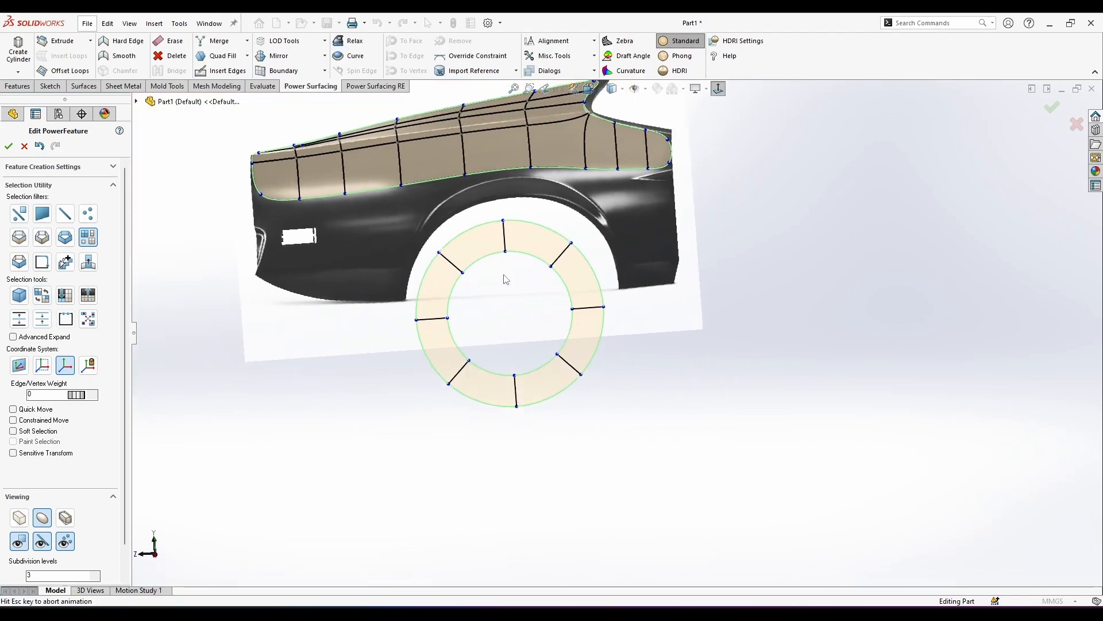
scroll(532, 281, "down", 3)
right_click(496, 346)
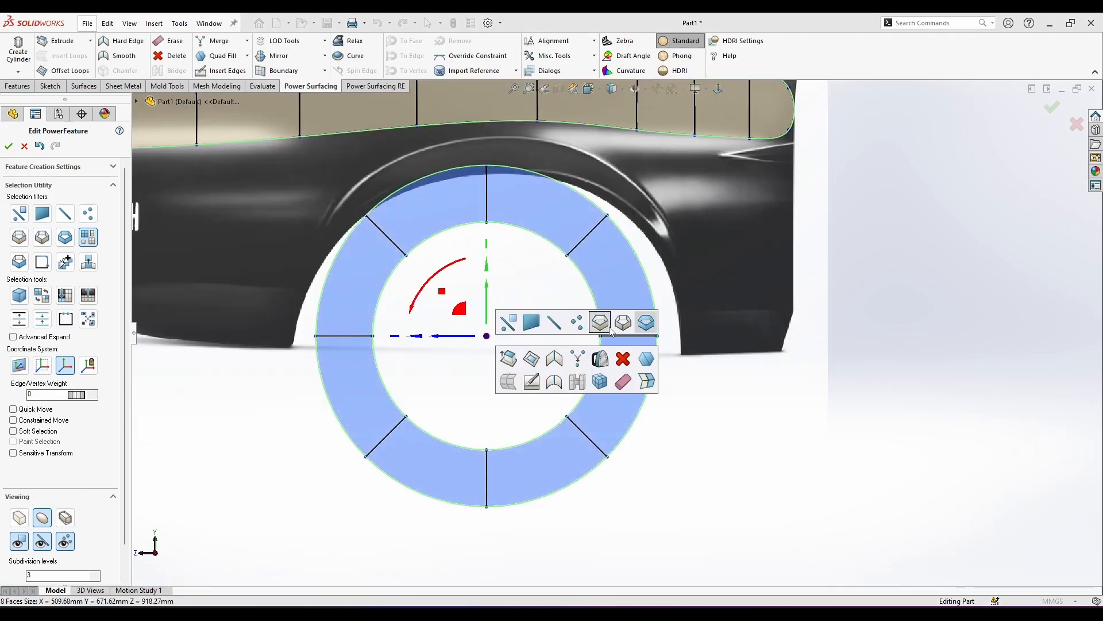
left_click(600, 325)
left_click(600, 329)
left_click_drag(487, 335, 588, 229)
Select the whole ring and adjust its position and size so its upper half follows the wheel arch.
left_click(88, 237)
left_click(417, 263)
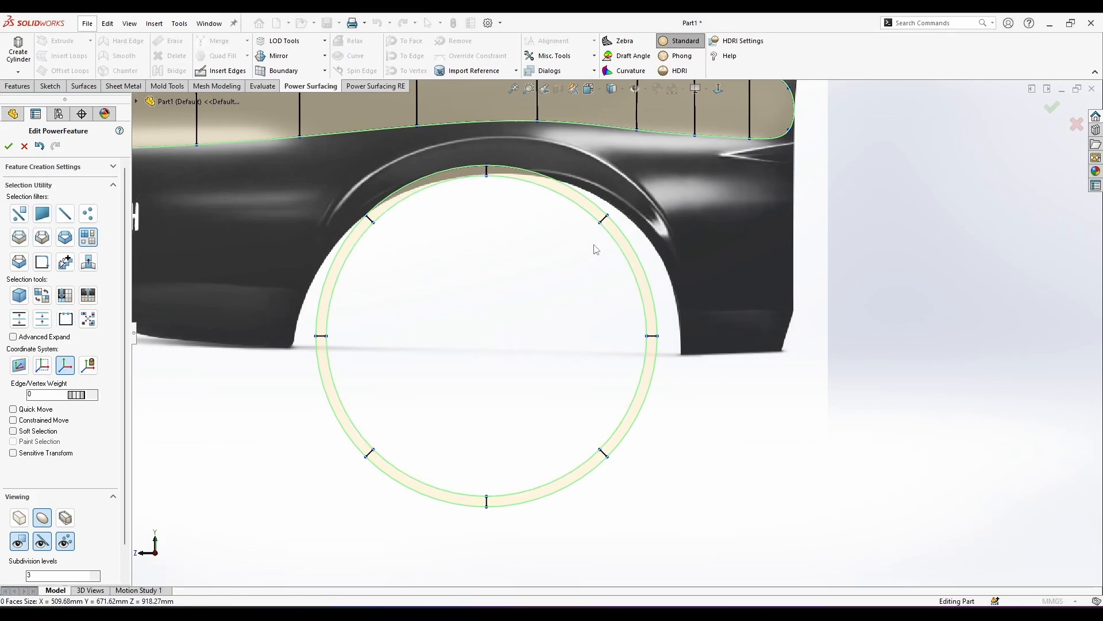
left_click(592, 208)
scroll(510, 292, "up", 1)
mouse_move(491, 306)
left_mouse_down()
mouse_move(501, 309)
mouse_move(498, 281)
mouse_move(533, 294)
mouse_move(486, 314)
left_mouse_up()
left_click_drag(515, 347, 442, 371)
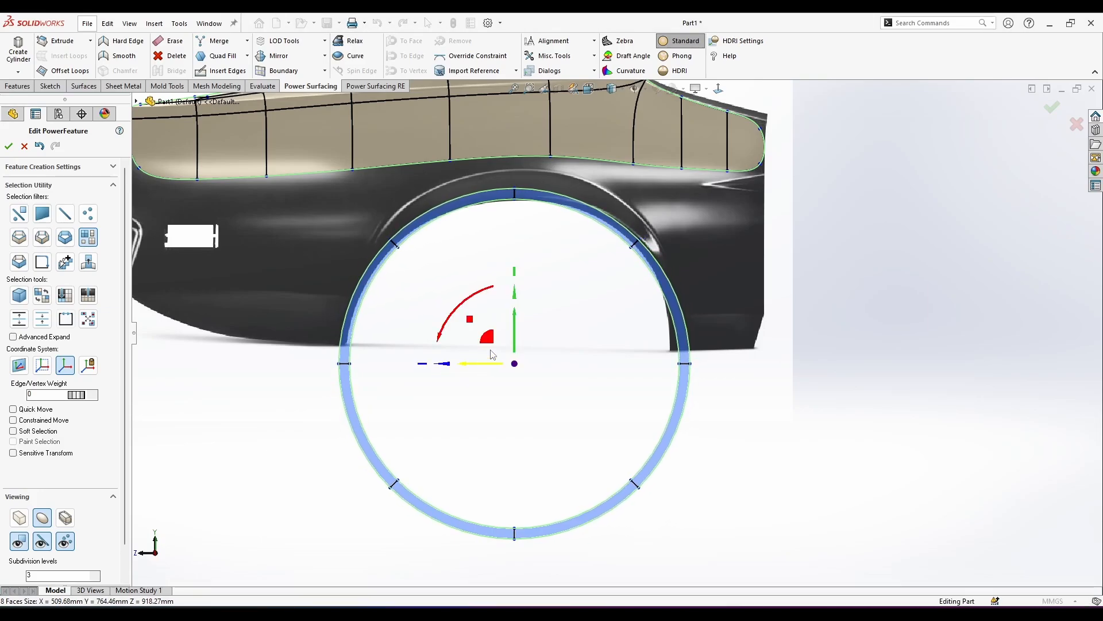
left_click_drag(485, 341, 487, 342)
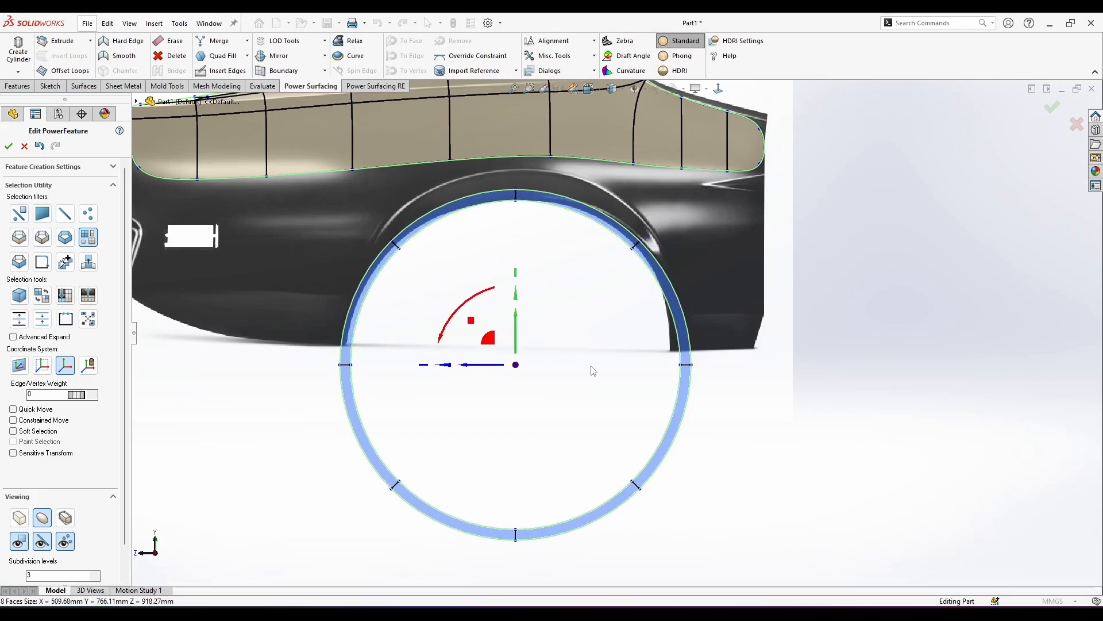
Select the four lower faces of the ring and delete them to leave an open arch band.
right_click(632, 344)
left_click(635, 347)
scroll(539, 529, "down", 4)
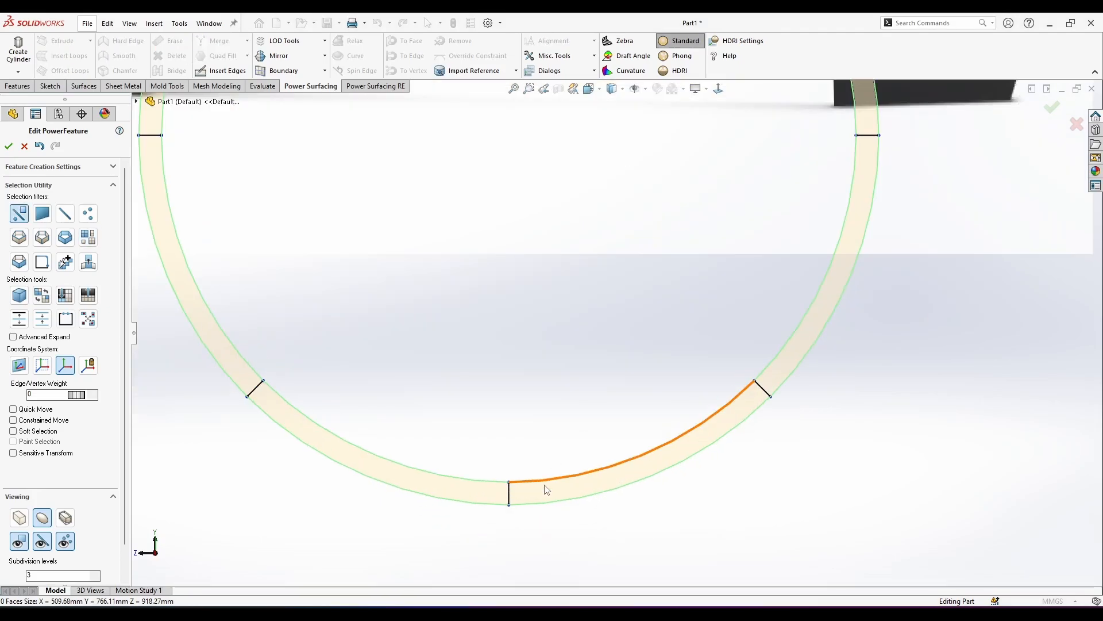
left_click(545, 495)
left_click(487, 492)
left_click(542, 487, "shift")
scroll(546, 486, "up", 3)
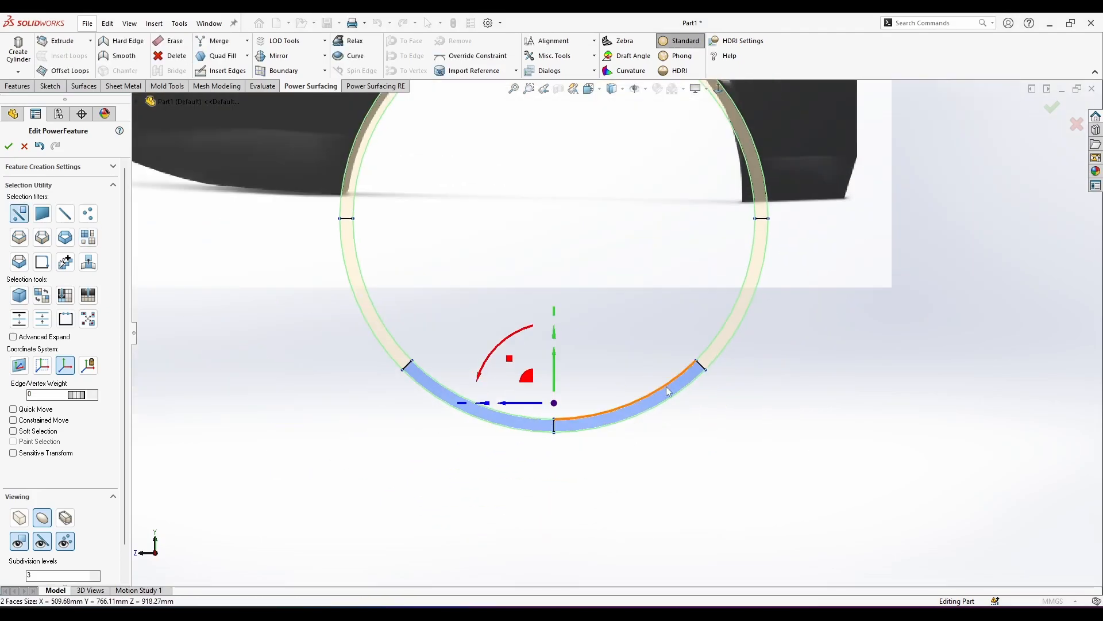
left_click(710, 355, "shift")
left_click(400, 359, "shift")
right_click(533, 339)
left_click(582, 350)
Make the four end vertices of the arch band hard, using the control mesh display, and return to the smooth display.
scroll(610, 334, "up", 4)
scroll(460, 279, "down", 2)
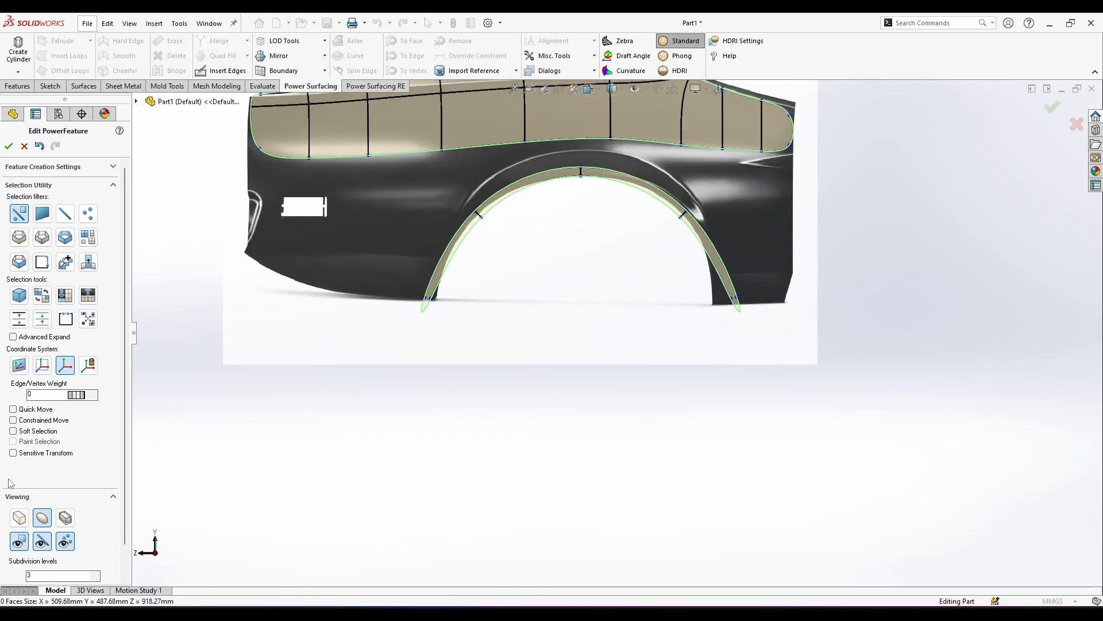
left_click(19, 517)
scroll(451, 317, "down", 3)
left_click(453, 303)
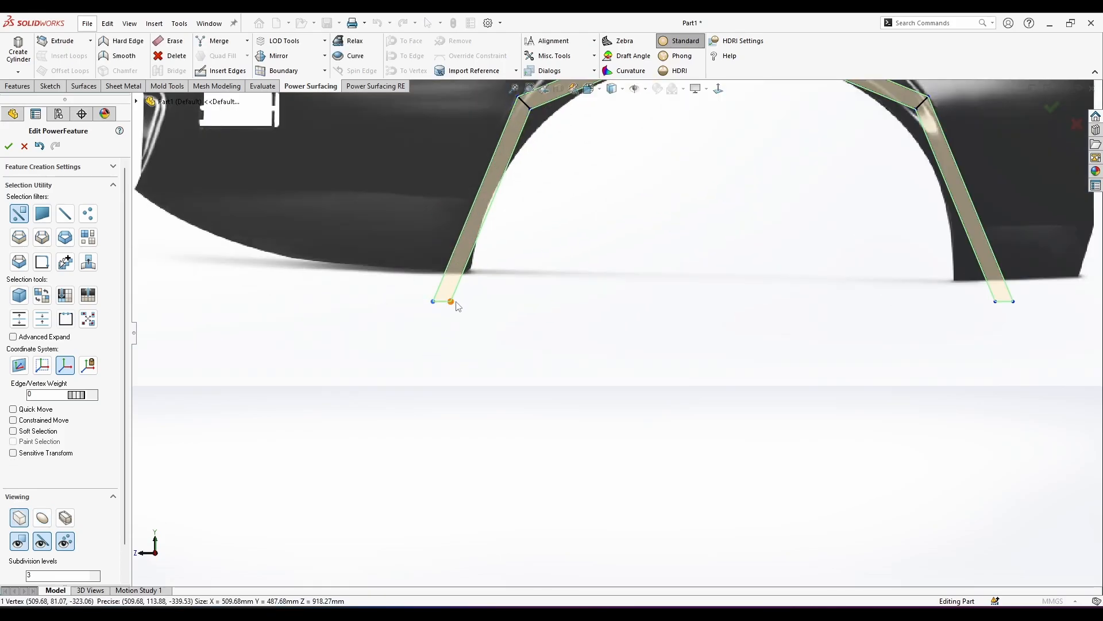
left_click(995, 302, "shift")
right_click(999, 307)
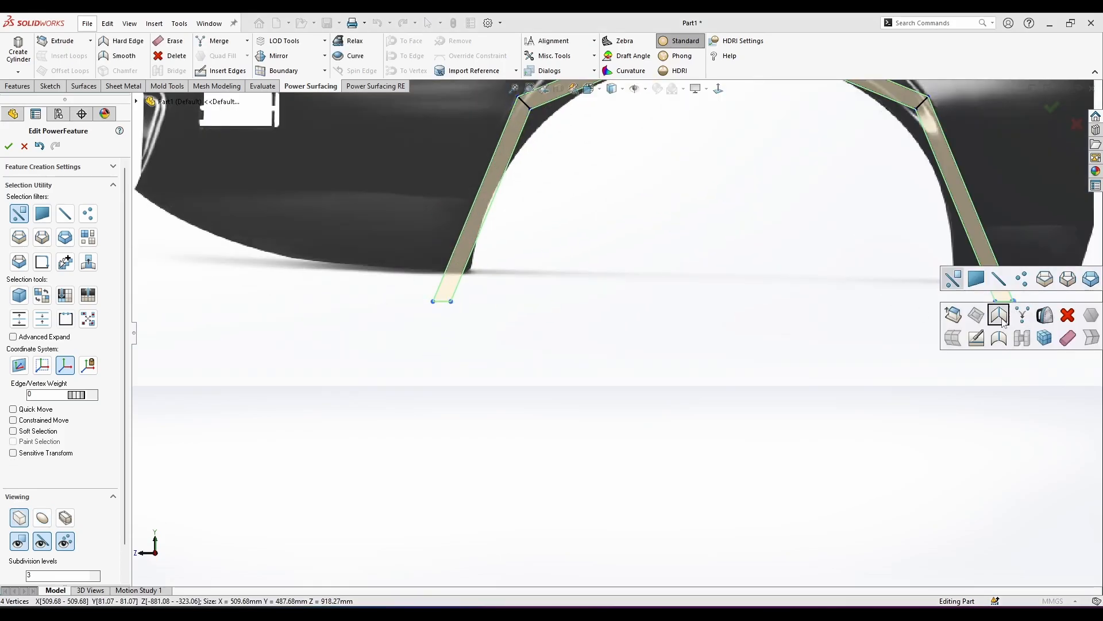
left_click(1002, 321)
left_click(44, 519)
scroll(437, 346, "up", 1)
Move the end vertex pairs of both arch legs onto the lower corners of the wheel opening.
left_click(441, 344)
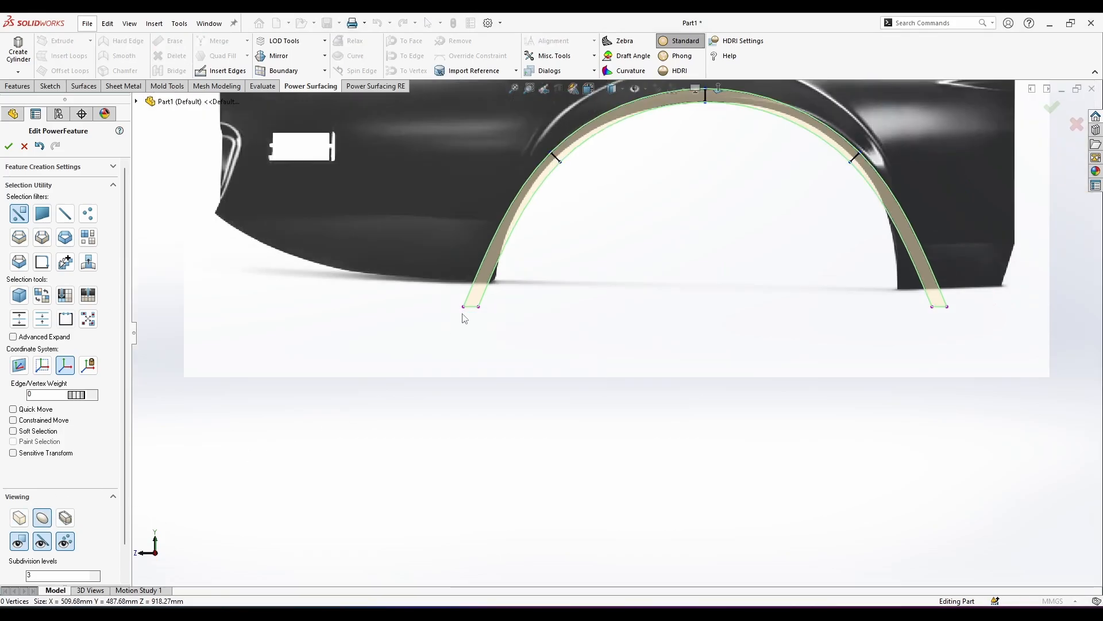
left_click(464, 306)
left_click(478, 306, "shift")
left_click_drag(444, 283, 462, 257)
scroll(500, 287, "up", 1)
scroll(787, 247, "down", 1)
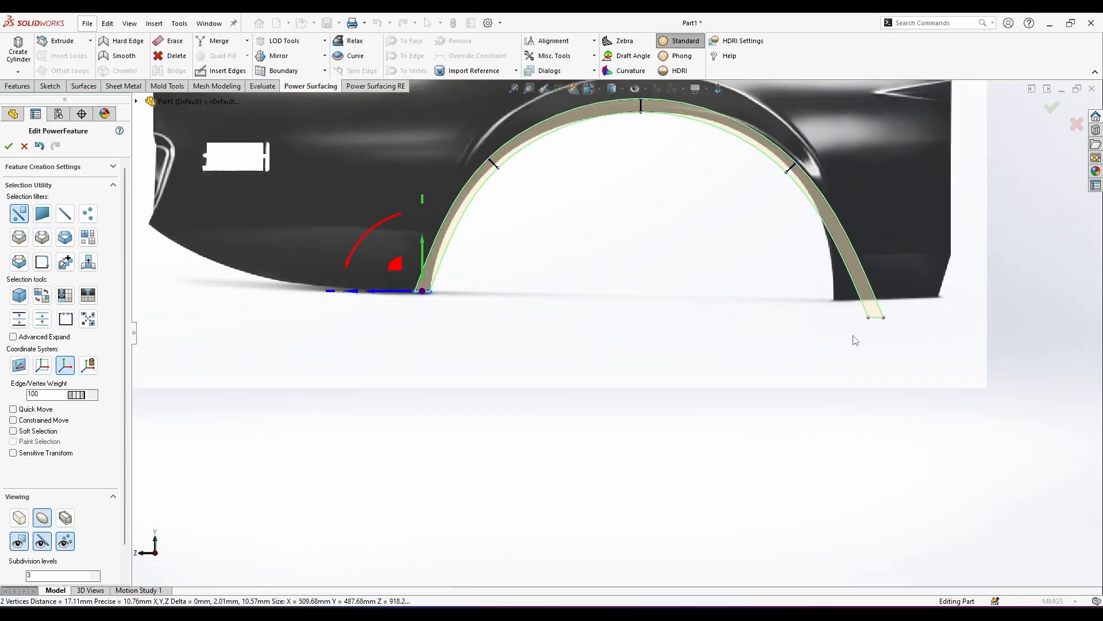
left_click_drag(937, 361, 815, 274)
scroll(666, 305, "up", 4)
scroll(649, 241, "down", 4)
left_click(639, 339)
Adjust the vertex pairs at the right shoulder and the crown of the arch band to match the wheel opening.
scroll(712, 311, "down", 3)
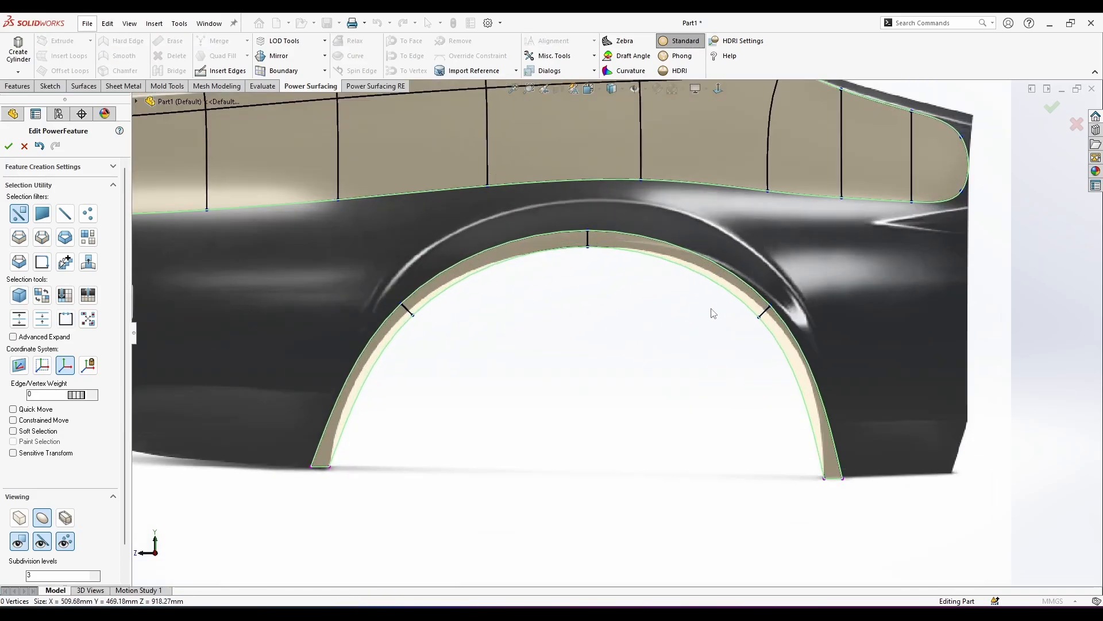
left_click(783, 303)
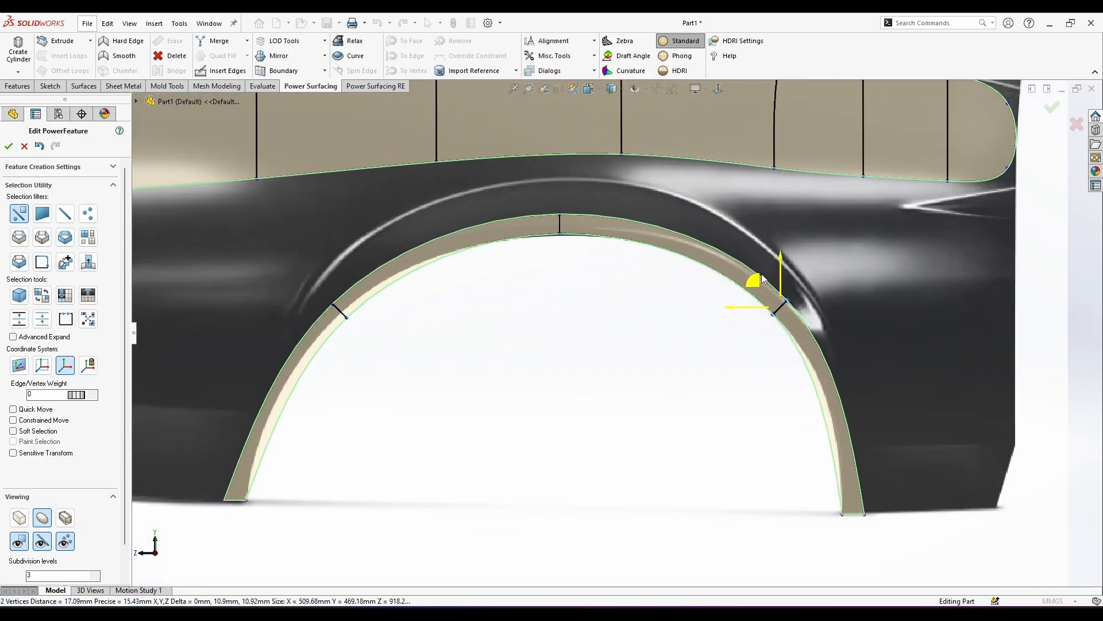
left_click(659, 332)
left_click(560, 226)
left_click_drag(536, 202, 536, 204)
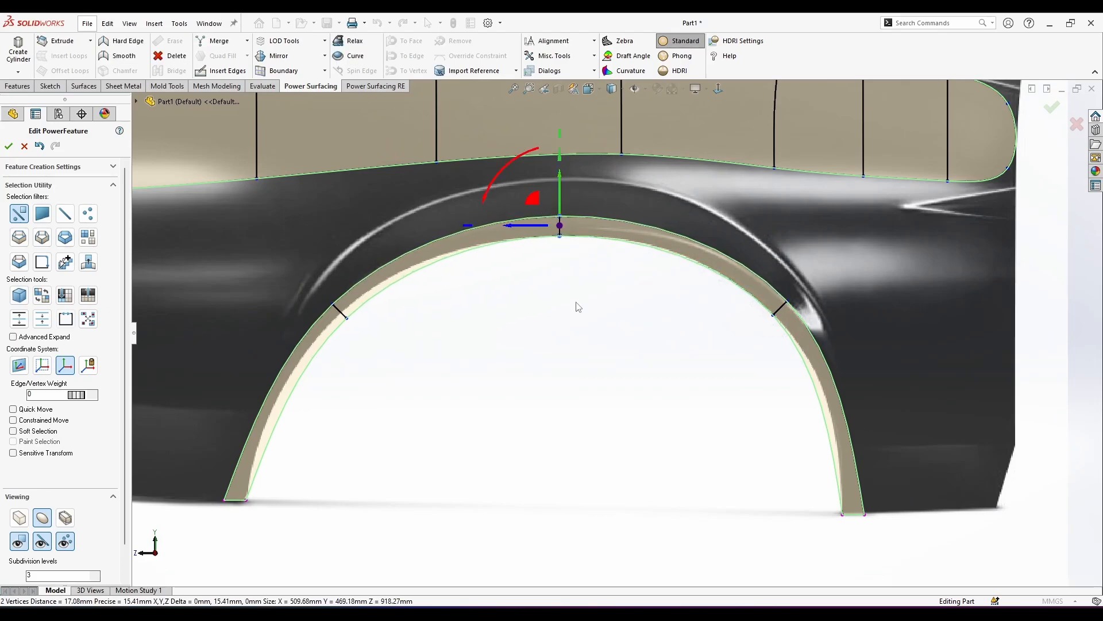
left_click(577, 303)
Insert an edge across the arch band's right leg and shift the right shoulder's vertex pair up and inward along the opening.
left_click(822, 429)
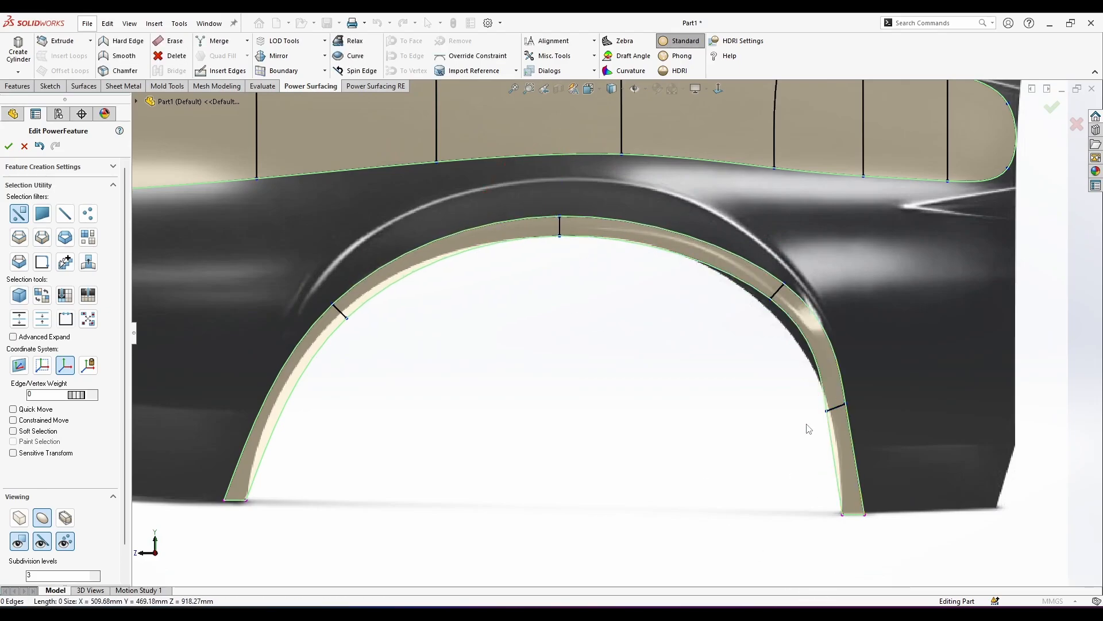
left_click(775, 292)
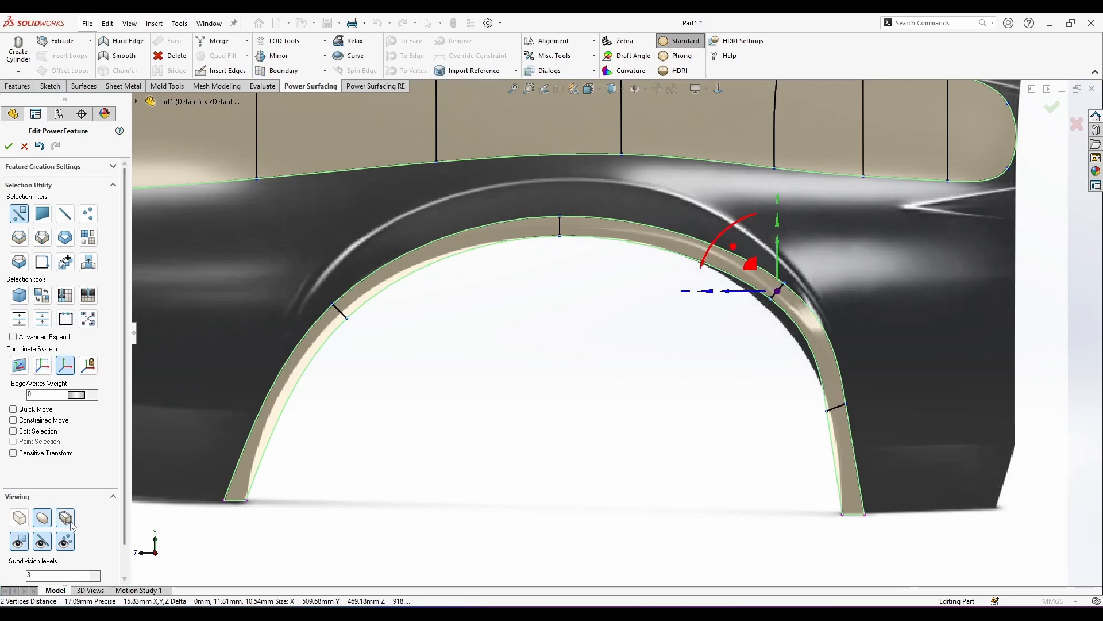
key("Tab")
left_click_drag(760, 294, 740, 285)
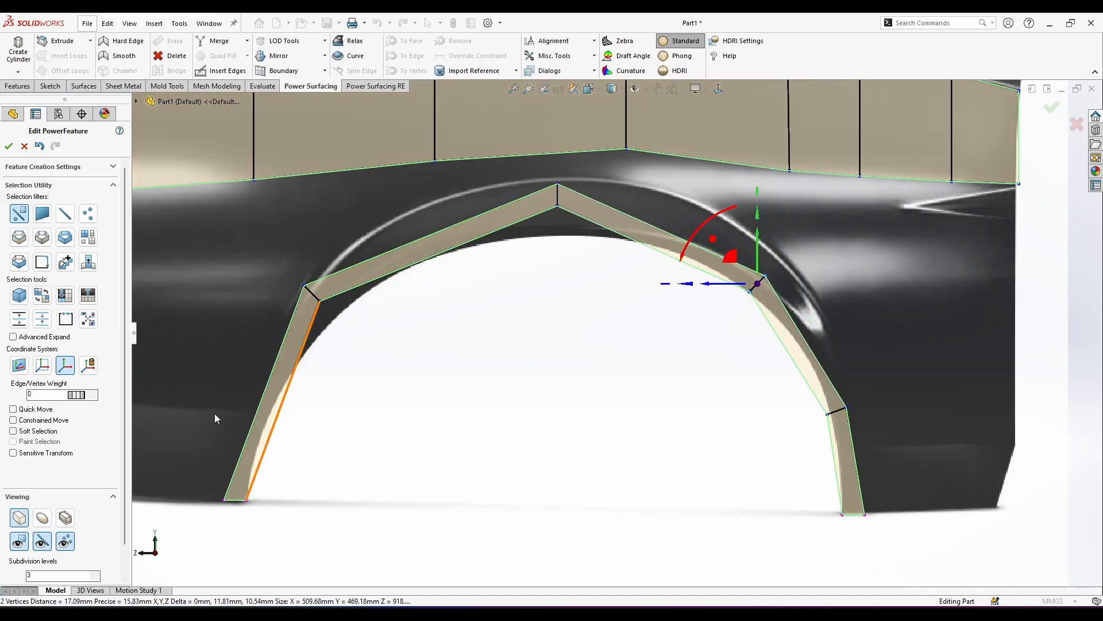
left_click(47, 520)
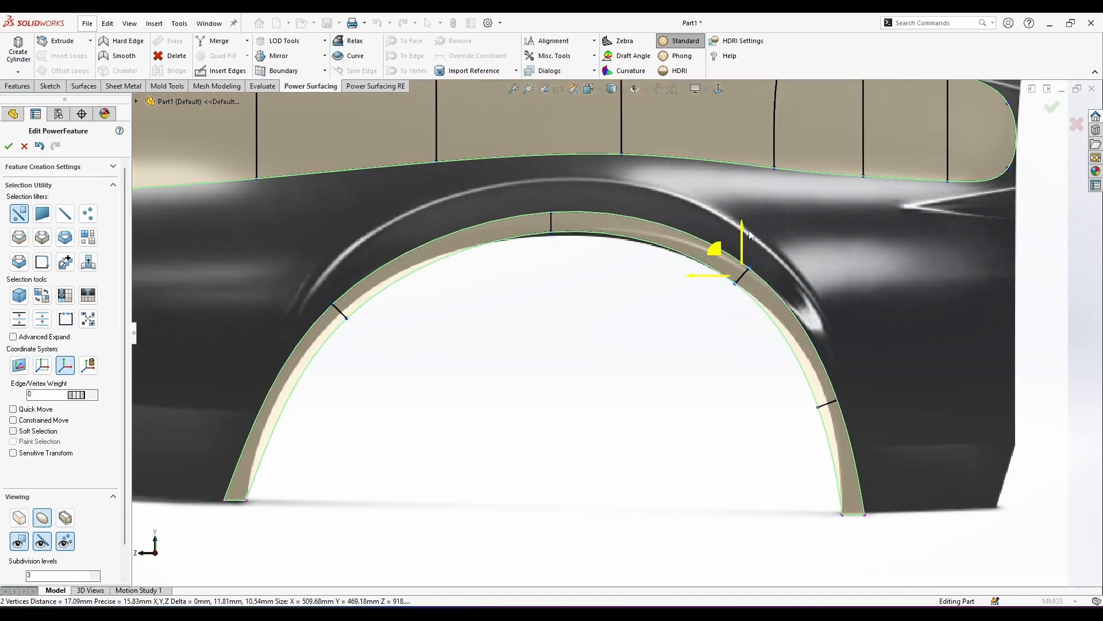
left_click(828, 405)
left_click(787, 375)
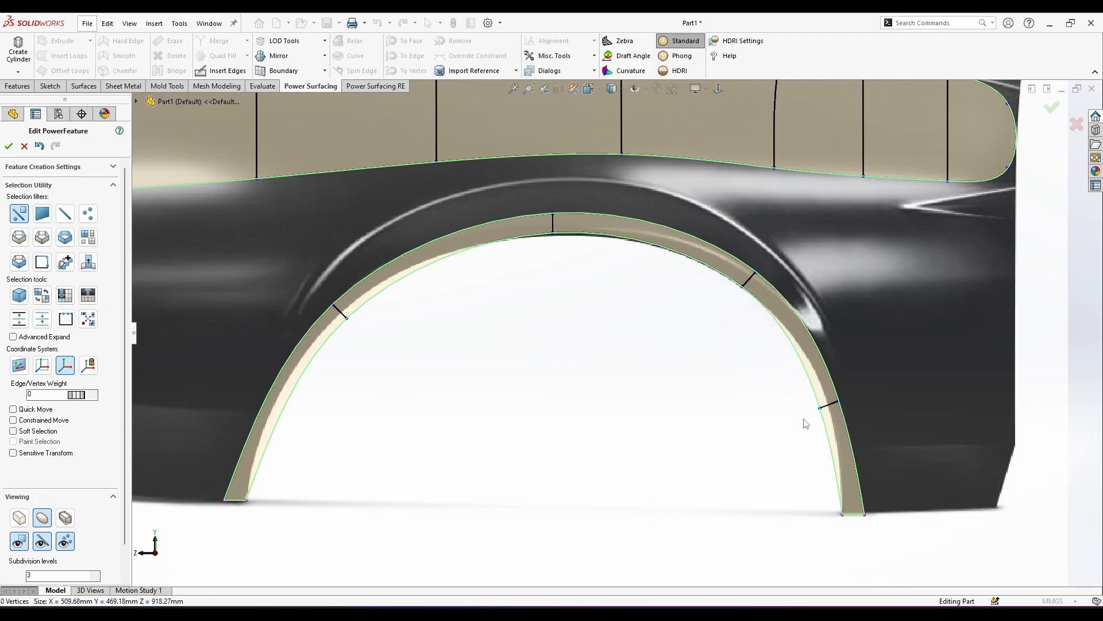
Move the vertex pairs on the arch band's right leg and right shoulder onto the wheel opening's contour.
left_click(824, 407)
left_click_drag(795, 382, 805, 380)
left_click(847, 538)
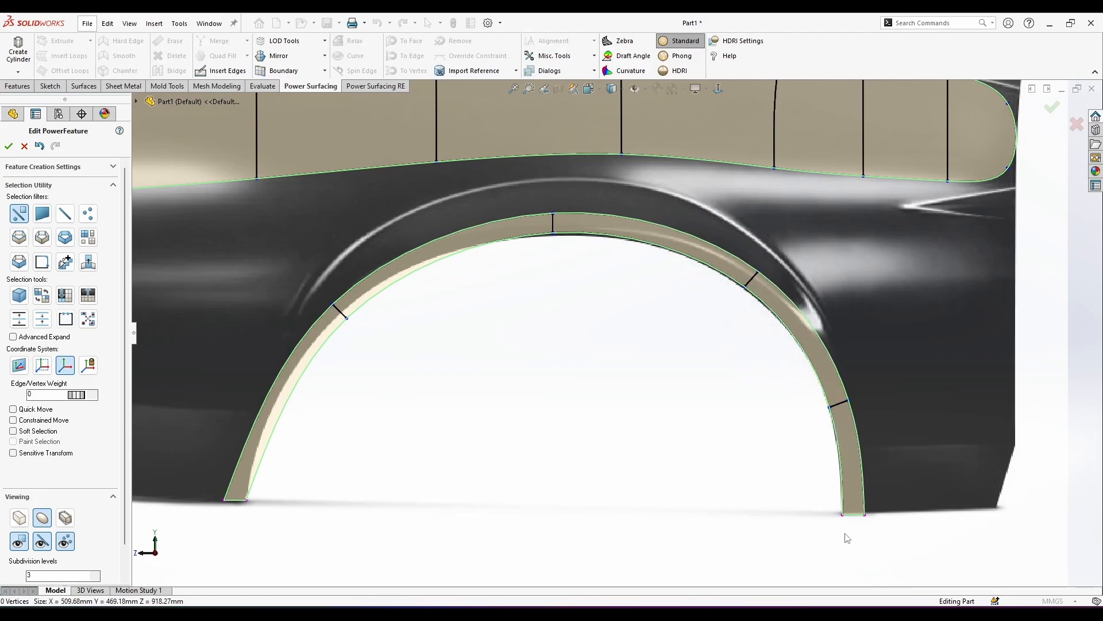
scroll(765, 285, "down", 1)
left_click(744, 279)
left_click_drag(722, 252, 720, 251)
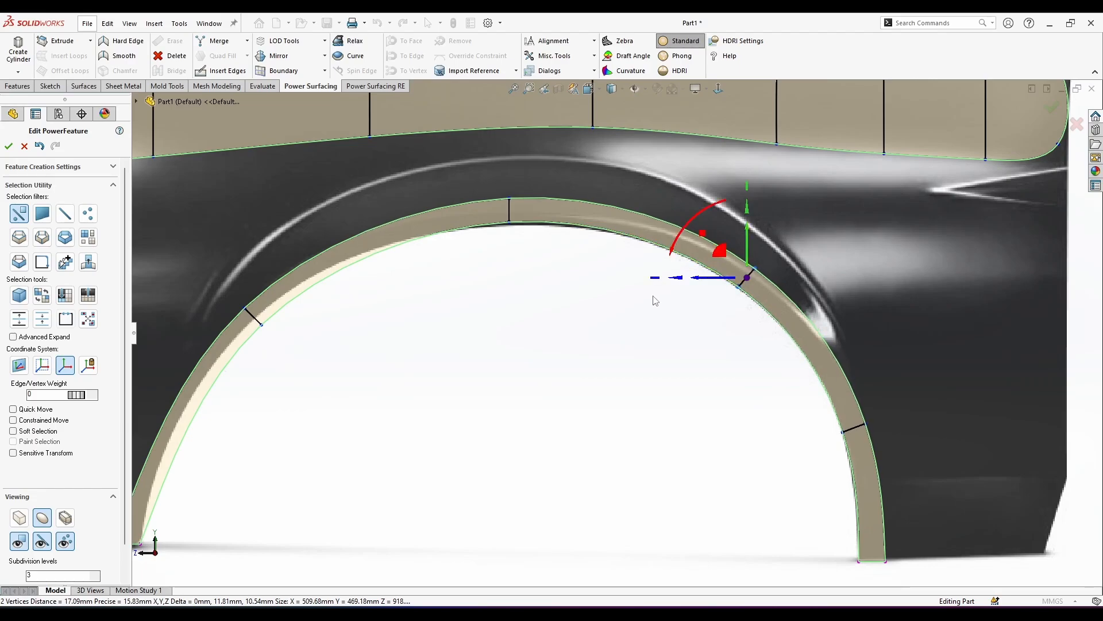
Adjust the vertex pairs at the arch band's crown and left shoulder to follow the wheel opening.
left_click(654, 299)
left_click_drag(533, 195, 499, 229)
left_click_drag(484, 185, 476, 189)
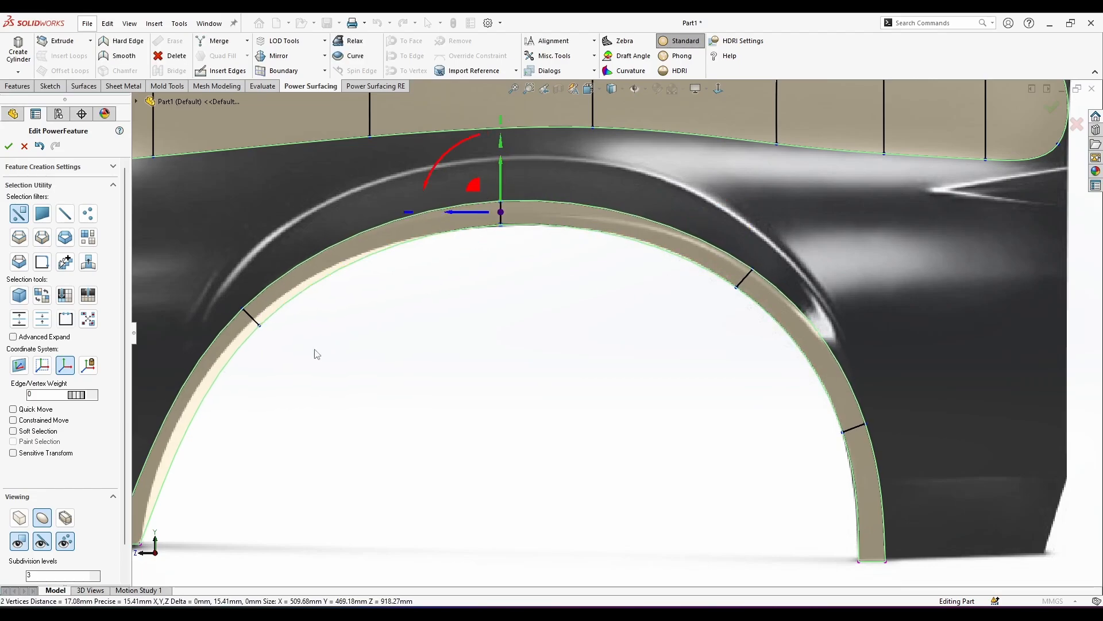
left_click_drag(305, 354, 236, 315)
scroll(222, 308, "down", 1)
middle_click_drag(221, 308, 330, 312, "ctrl")
left_click_drag(386, 356, 312, 298)
Align the end vertex pair of the arch band's left leg with the lower left corner of the wheel opening.
scroll(368, 402, "up", 2)
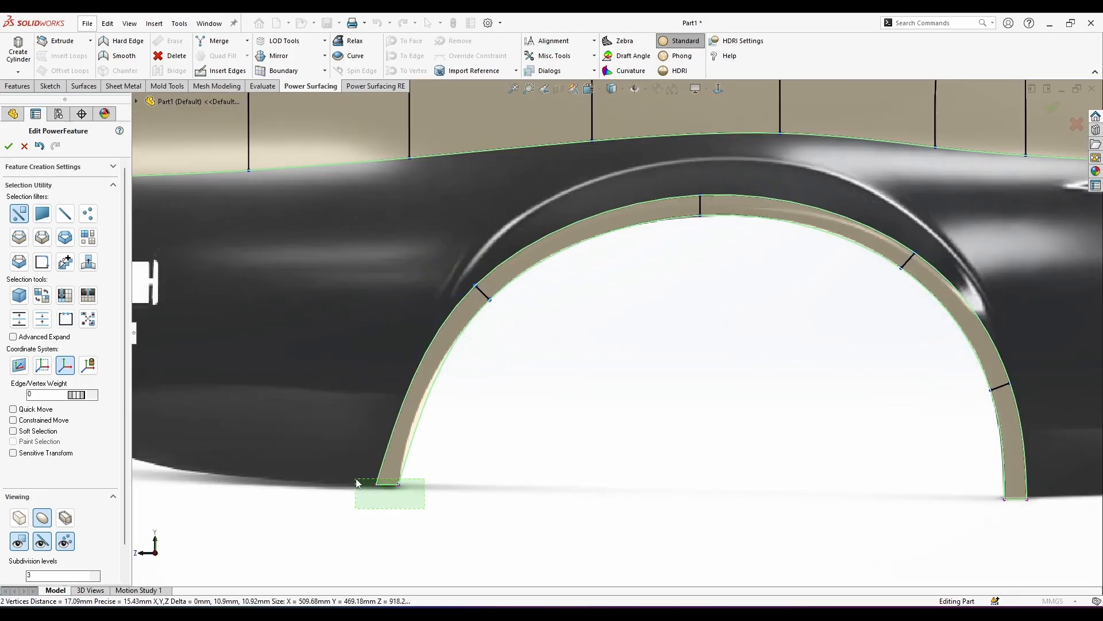
left_click_drag(358, 464, 361, 466)
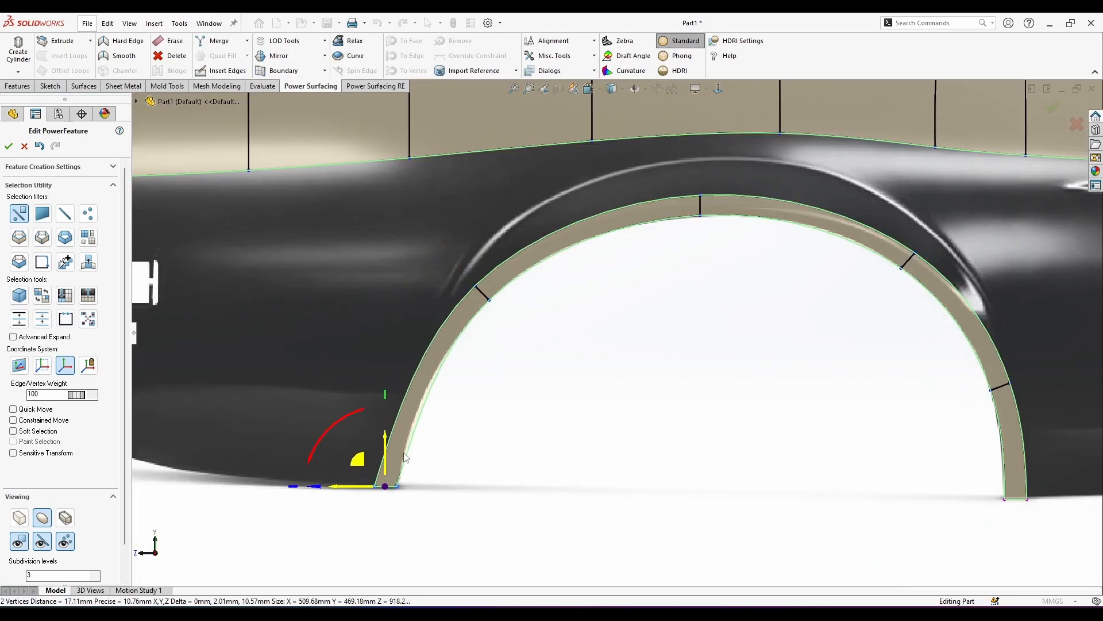
left_click(454, 445)
scroll(689, 420, "up", 5)
scroll(710, 357, "down", 3)
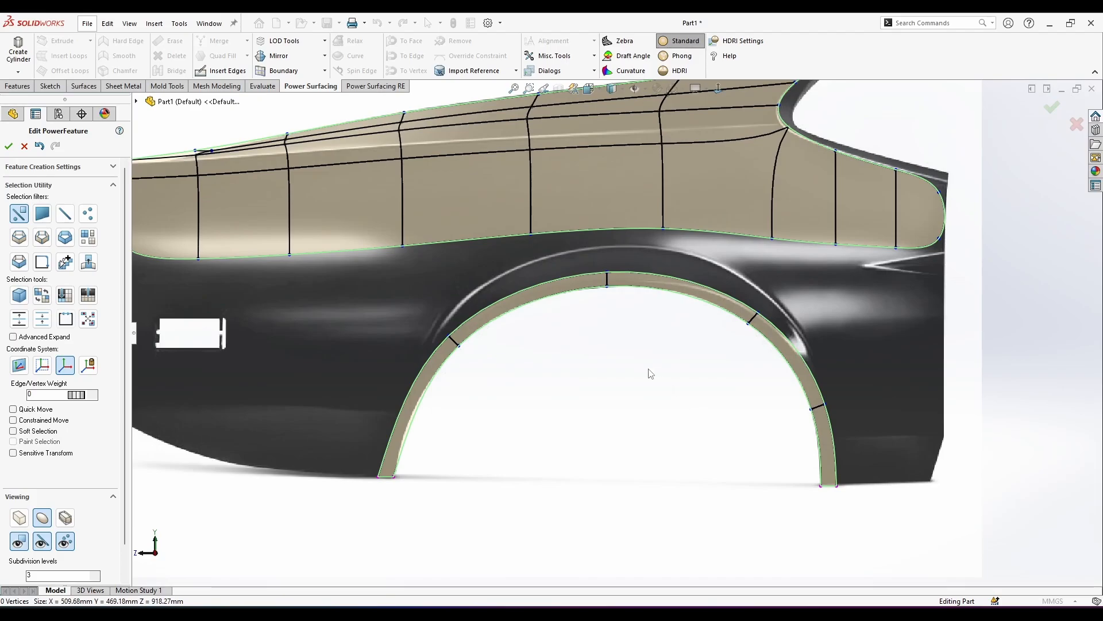
scroll(542, 372, "up", 4)
scroll(620, 320, "down", 3)
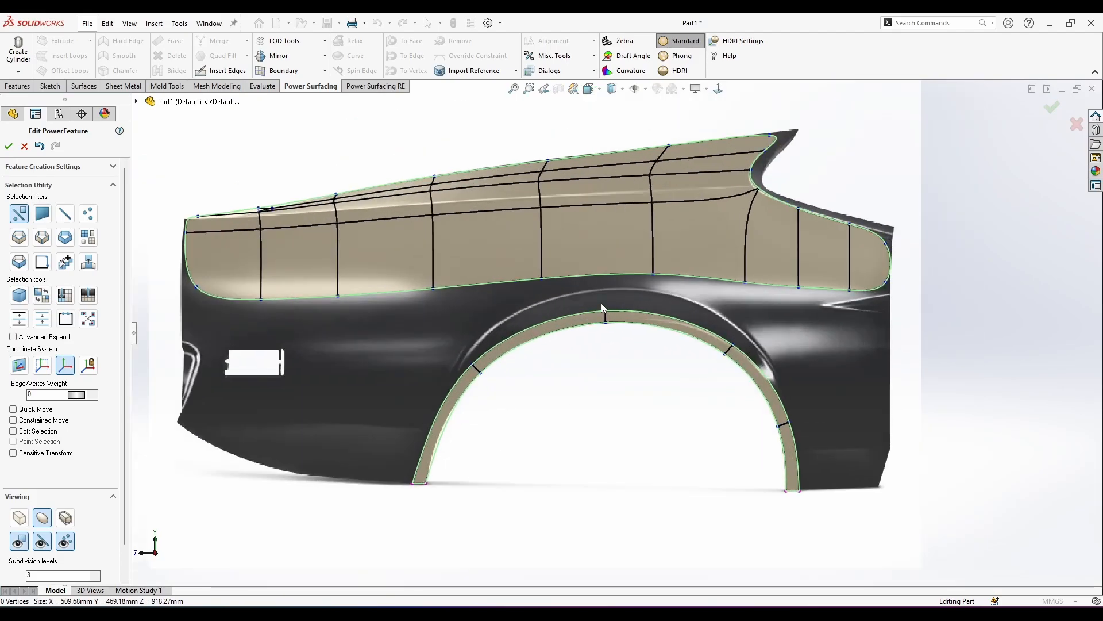
left_click(517, 339)
left_click(689, 335, "ctrl")
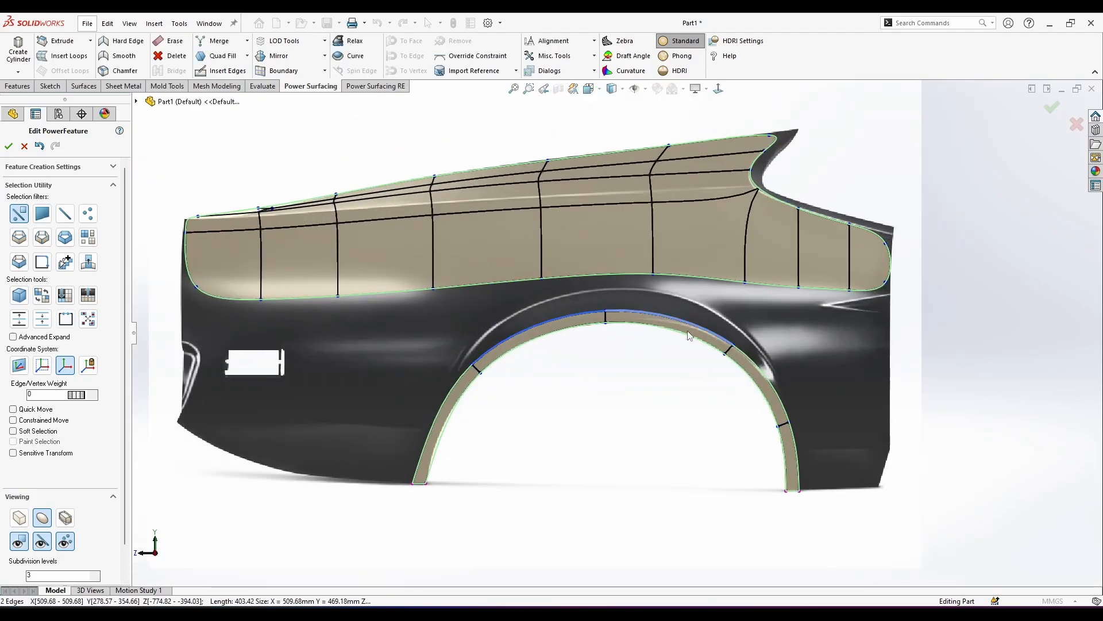
left_click(757, 371, "ctrl")
left_click(496, 401)
Insert an edge across the arch band's left leg, lower its vertex pair along the opening, and readjust the left shoulder pair.
scroll(500, 402, "down", 2)
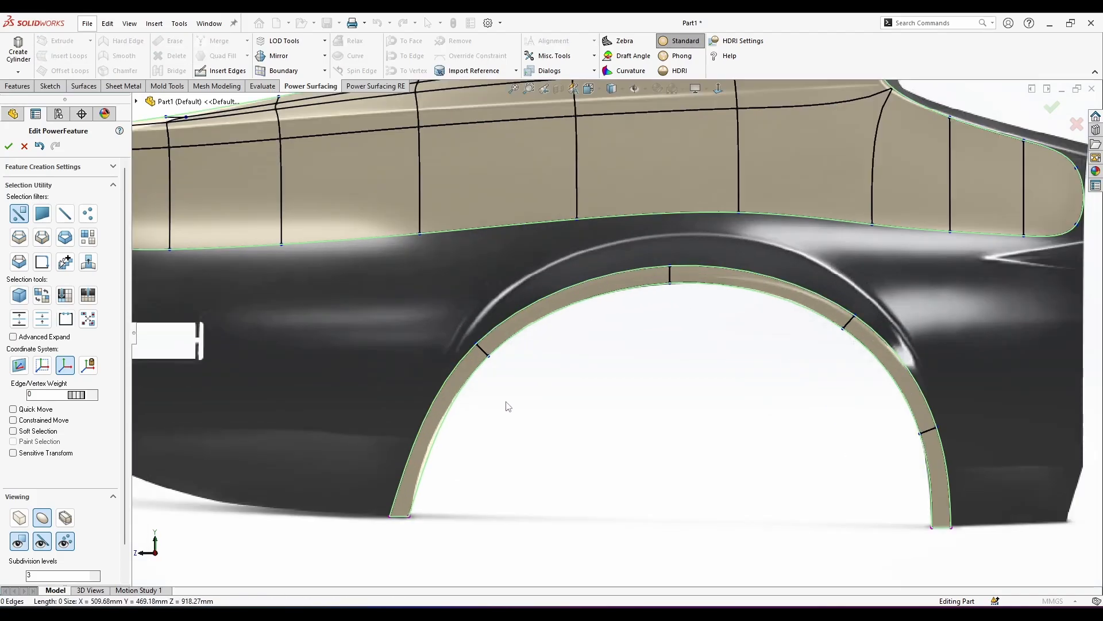
left_click(437, 428, "alt")
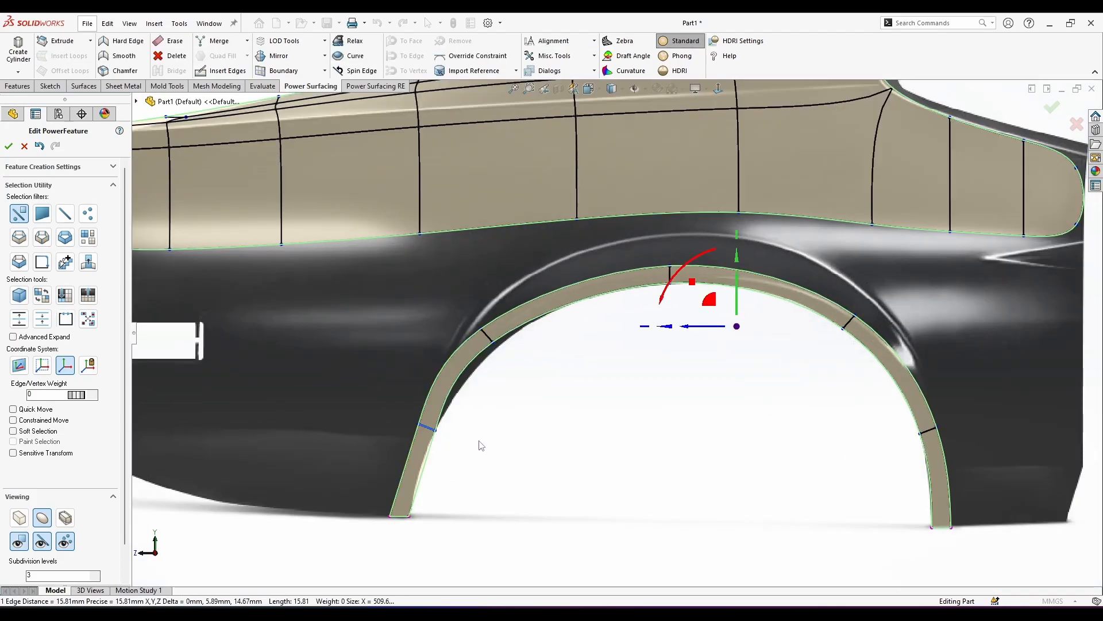
left_click(479, 441)
left_click_drag(442, 448, 373, 472)
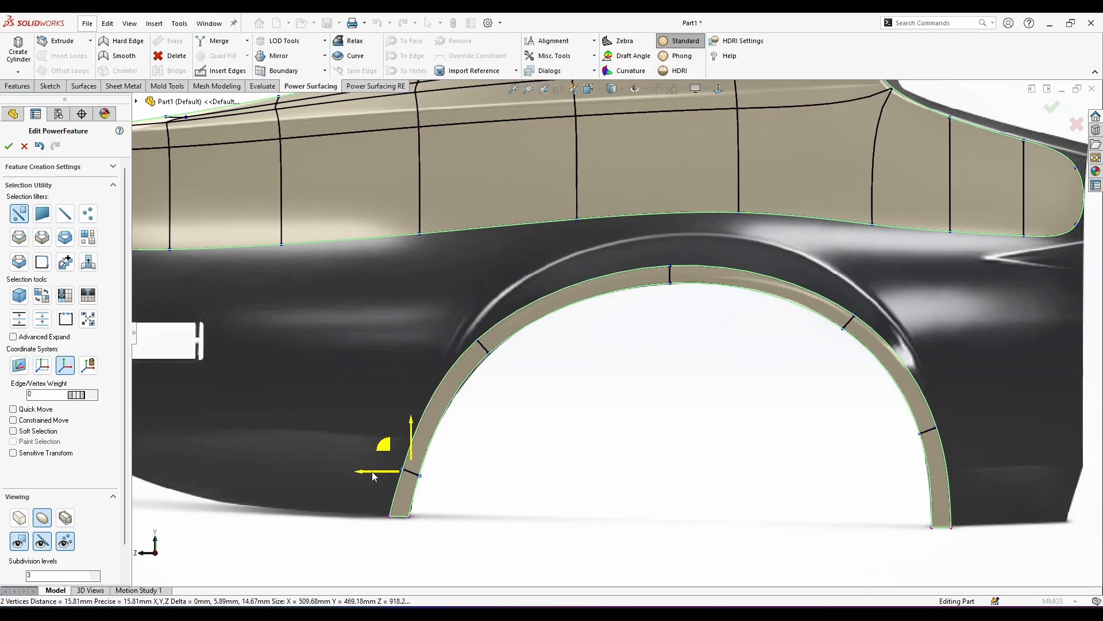
left_click_drag(497, 367, 459, 321)
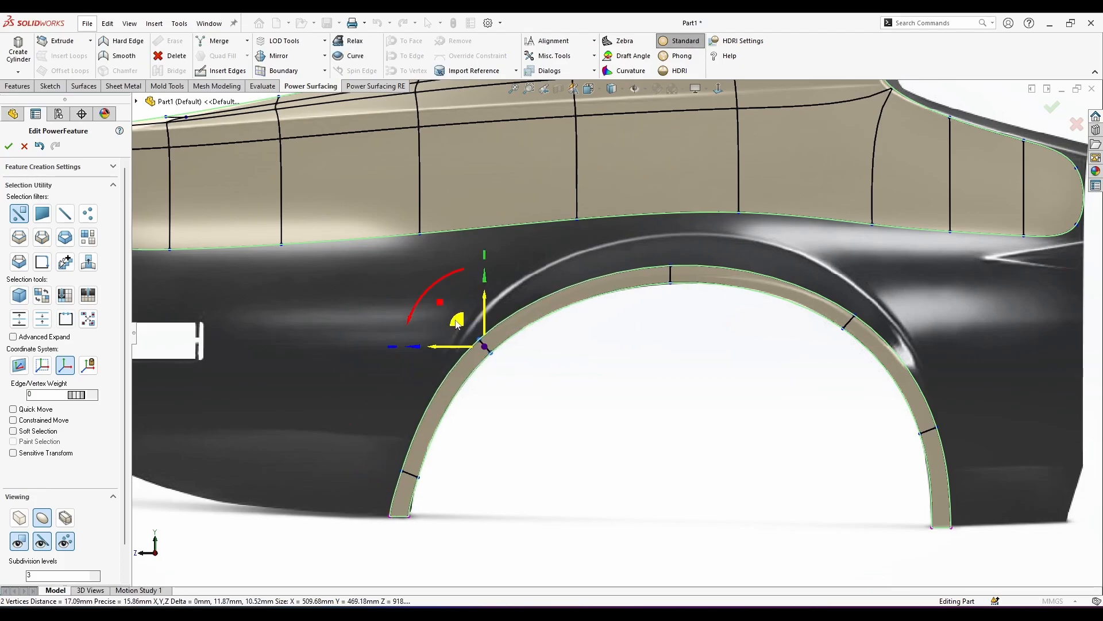
Examine the edge segments along the arch band's outer boundary and the band's depth relative to the upper panel.
left_click(448, 351)
left_click(558, 292, "ctrl")
left_click(782, 278, "ctrl")
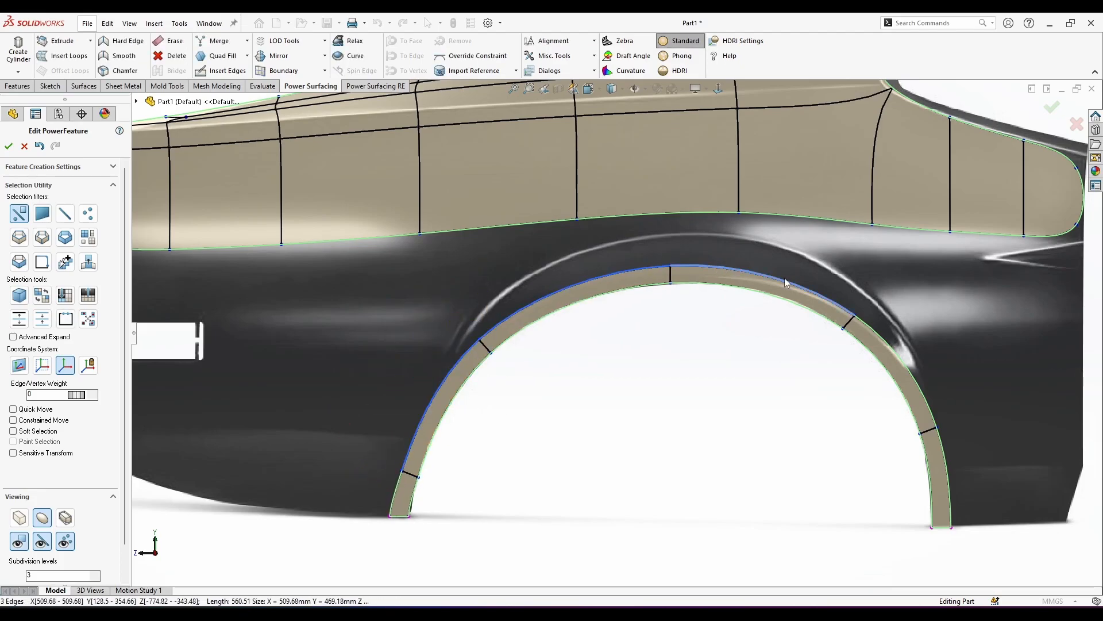
left_click(884, 346, "ctrl")
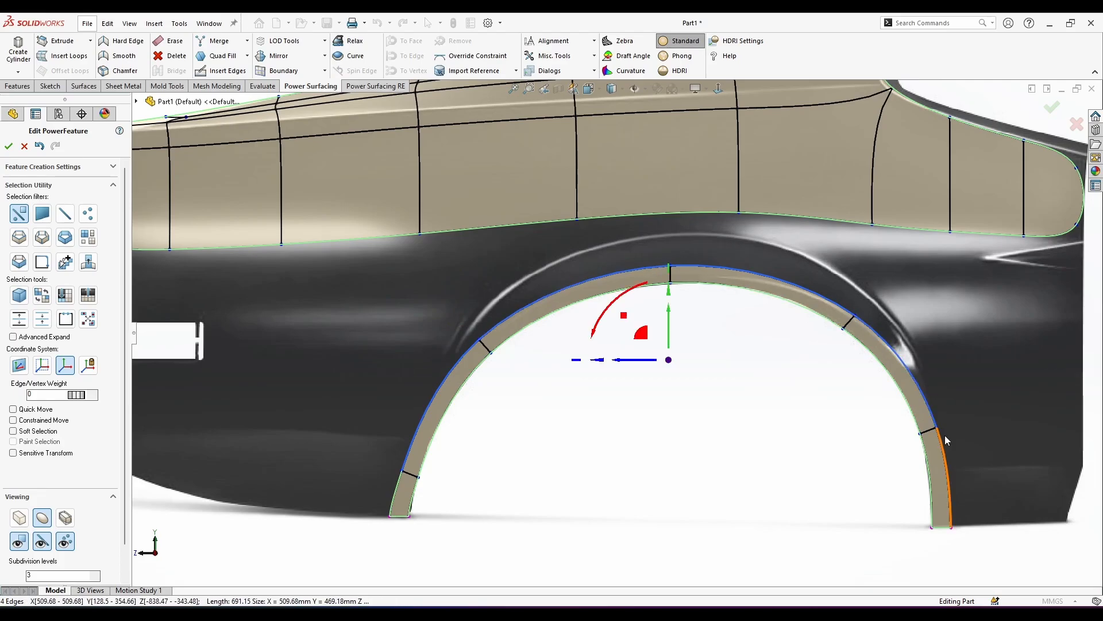
scroll(715, 341, "up", 3)
scroll(716, 341, "down", 3)
middle_click_drag(677, 334, 660, 343)
scroll(659, 343, "up", 4)
scroll(661, 347, "up", 2)
left_click(730, 94)
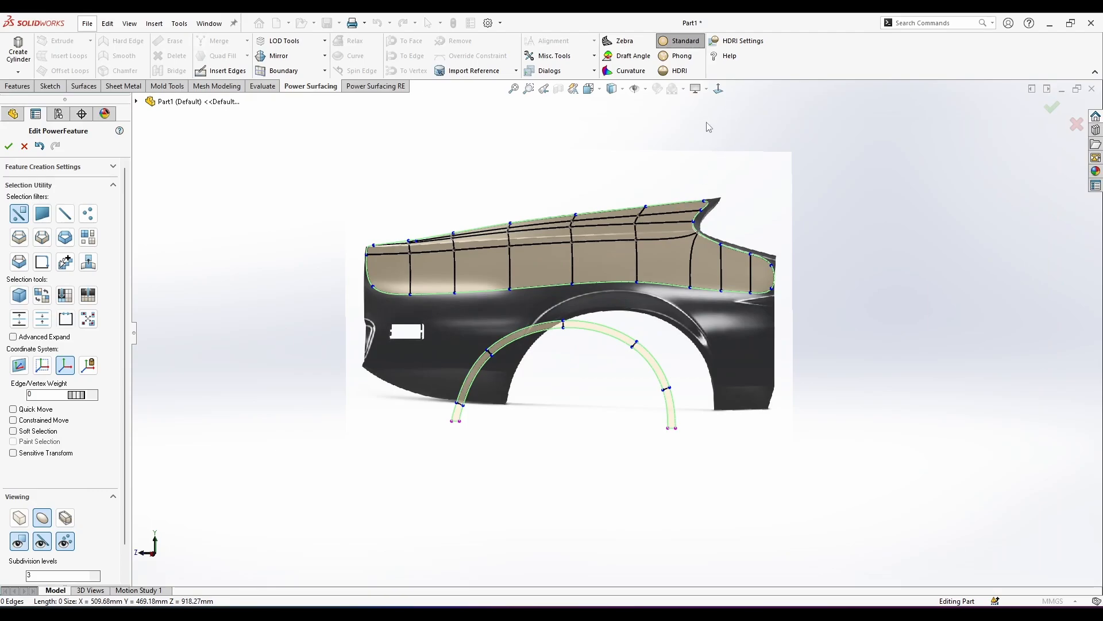
Select the whole arch band and move it along X close to the upper panel.
left_click(718, 89)
left_click(89, 234)
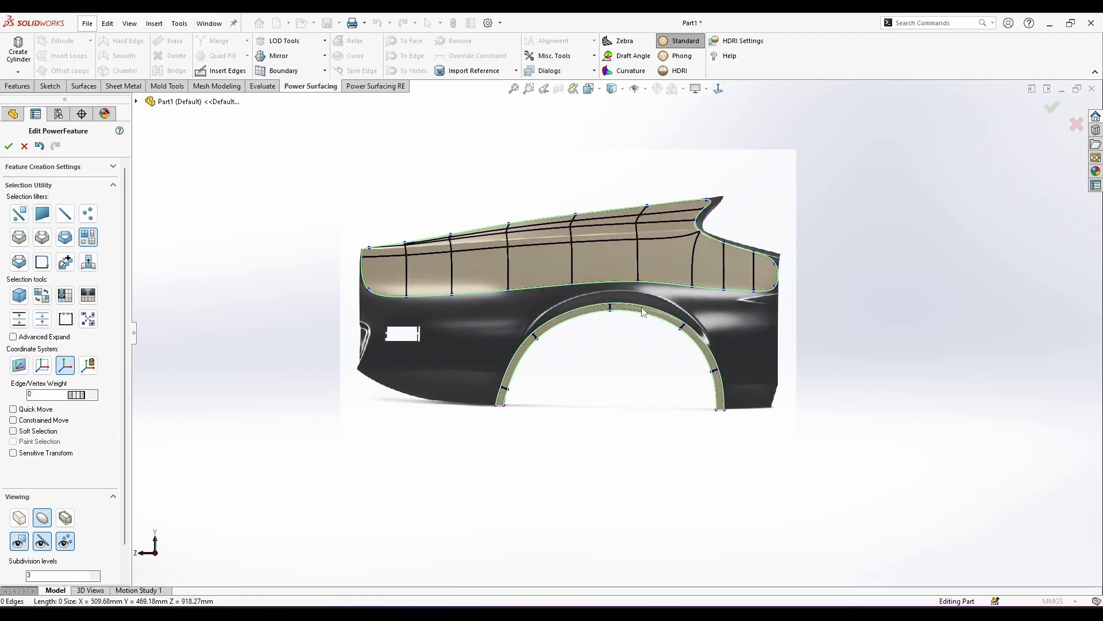
left_click(642, 310)
middle_click_drag(560, 315, 678, 367)
left_click_drag(836, 457, 631, 416)
middle_click_drag(631, 414, 623, 371)
Shift the arch band outward along X to a position of about 44 mm.
scroll(752, 208, "down", 2)
left_click(643, 222)
middle_click_drag(611, 247, 566, 278)
middle_click_drag(529, 388, 729, 395)
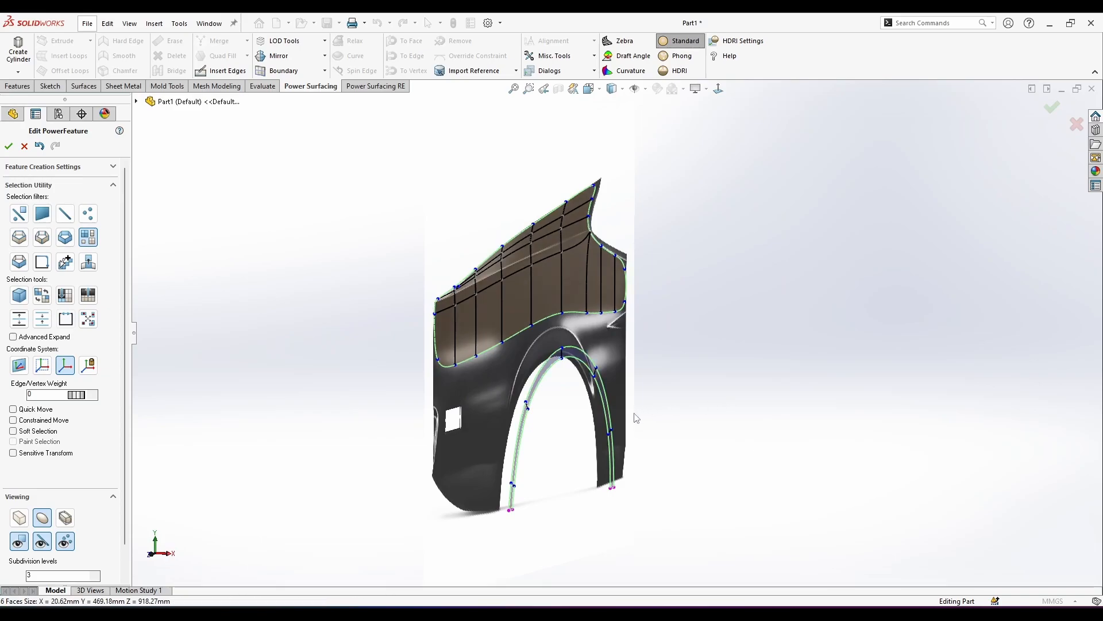
left_click_drag(608, 437, 618, 439)
left_click(712, 356)
middle_click_drag(718, 347, 614, 333)
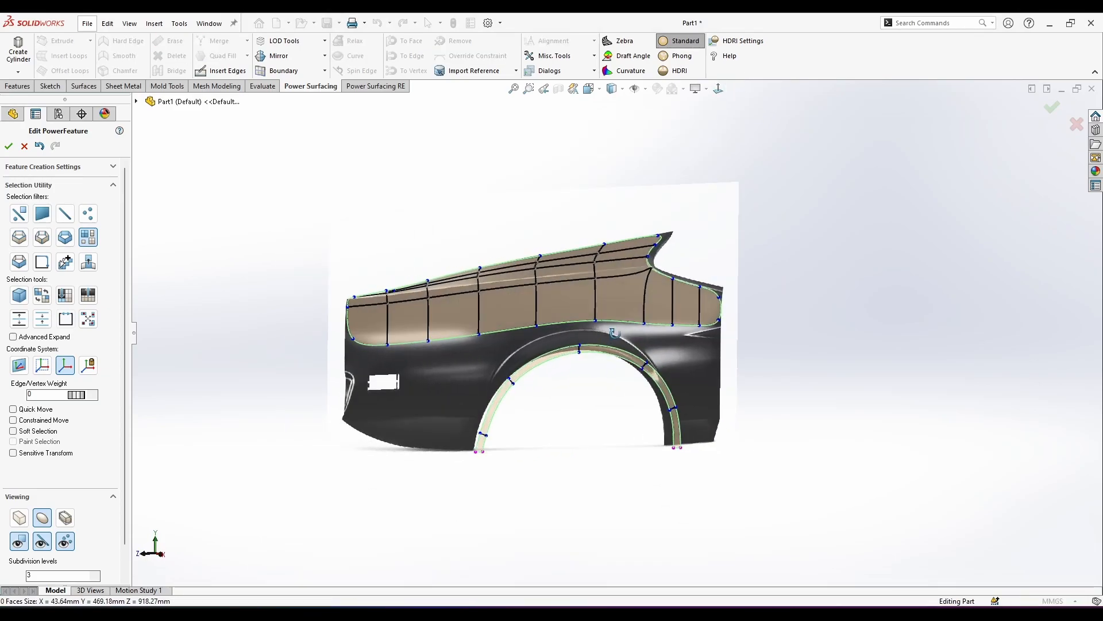
Select the upper panel's lower boundary edges and move them outward along X to about 42 mm.
scroll(614, 332, "down", 3)
right_click(556, 304)
left_click(567, 282)
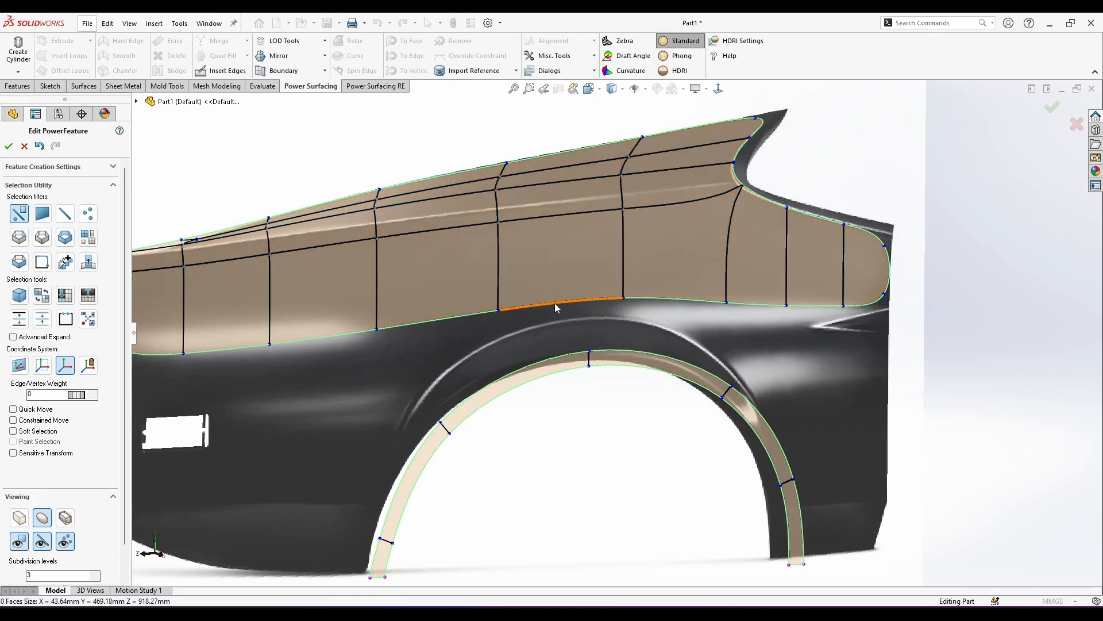
left_click(555, 304)
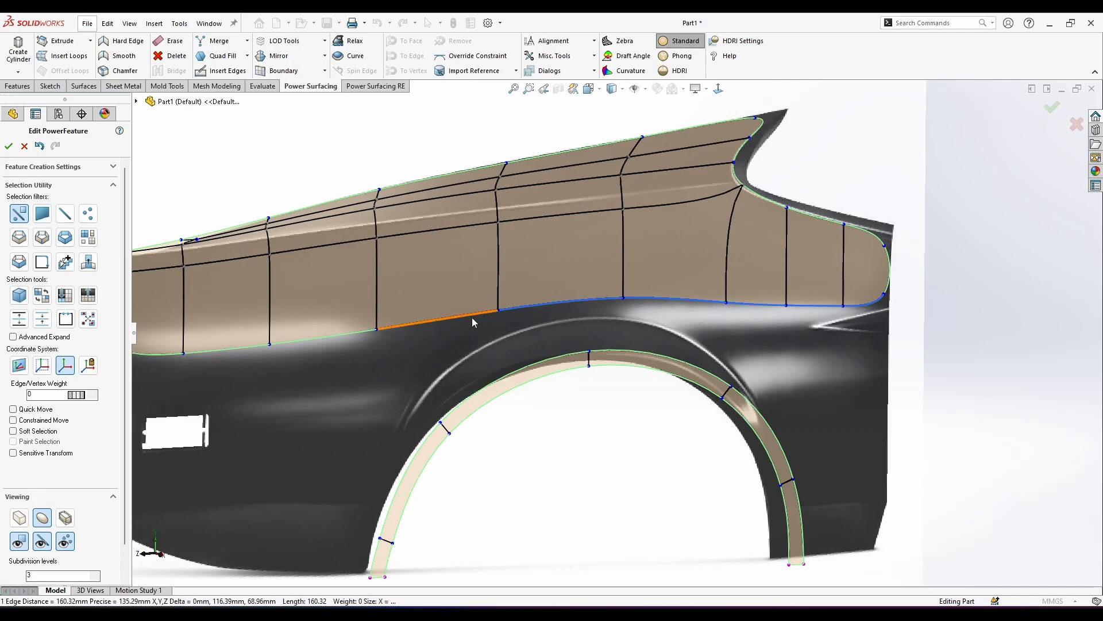
left_click(354, 336, "ctrl")
left_click(253, 346, "ctrl")
scroll(288, 345, "up", 1)
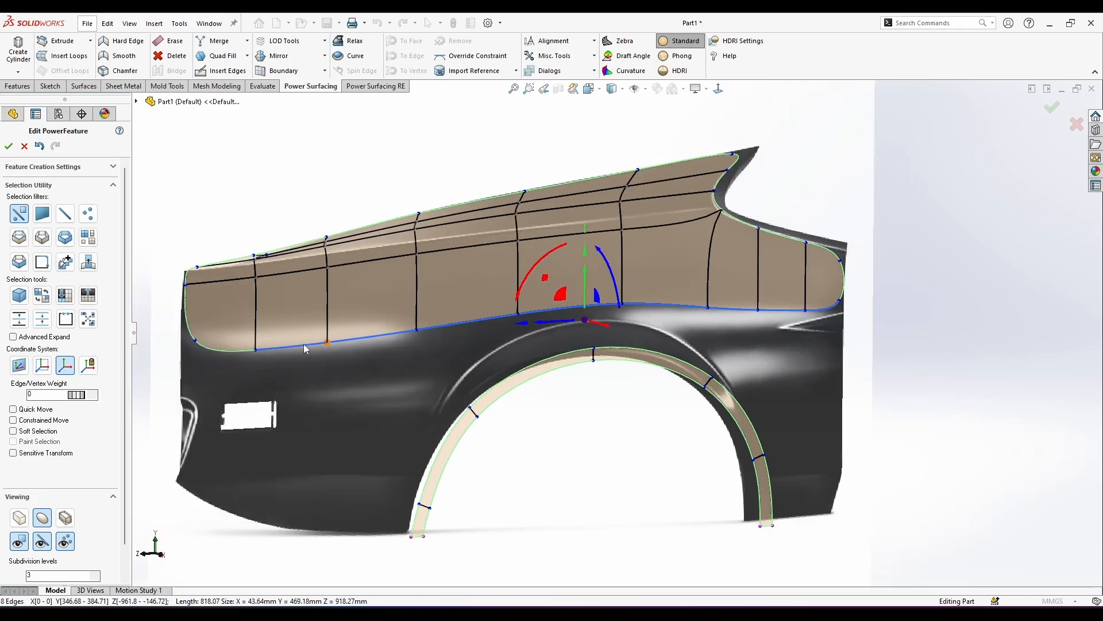
left_click(250, 349, "ctrl")
middle_click_drag(249, 348, 440, 343)
left_click_drag(573, 294, 606, 279)
middle_click_drag(606, 281, 548, 322)
left_click(718, 88)
left_click(549, 454)
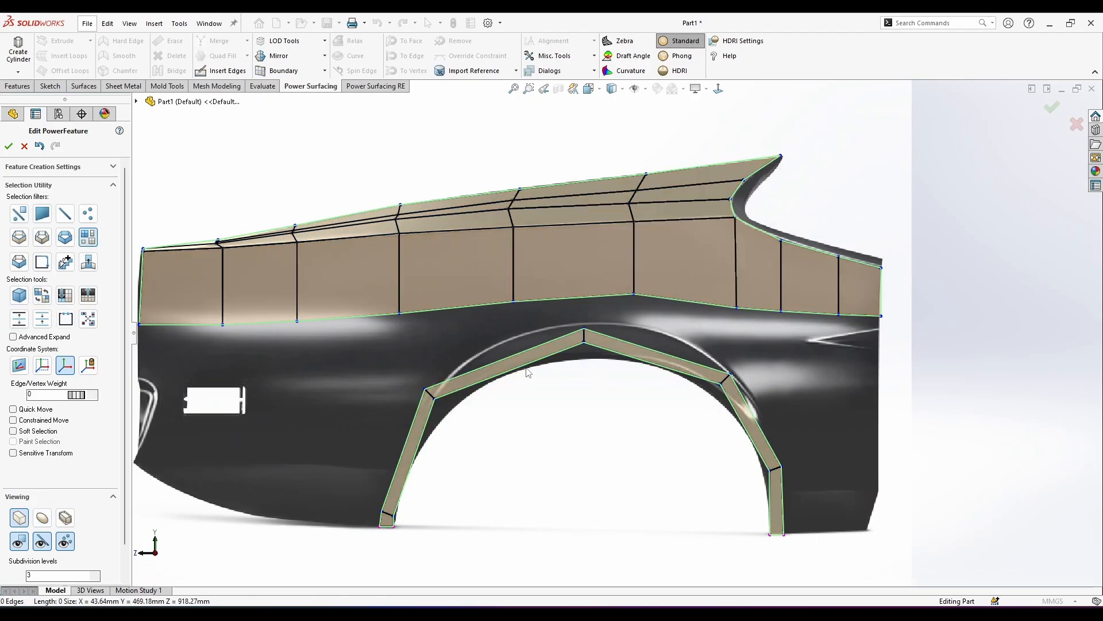
Subdivide only the faces of the arch band in the control mesh display.
left_click(528, 357)
left_click(560, 56)
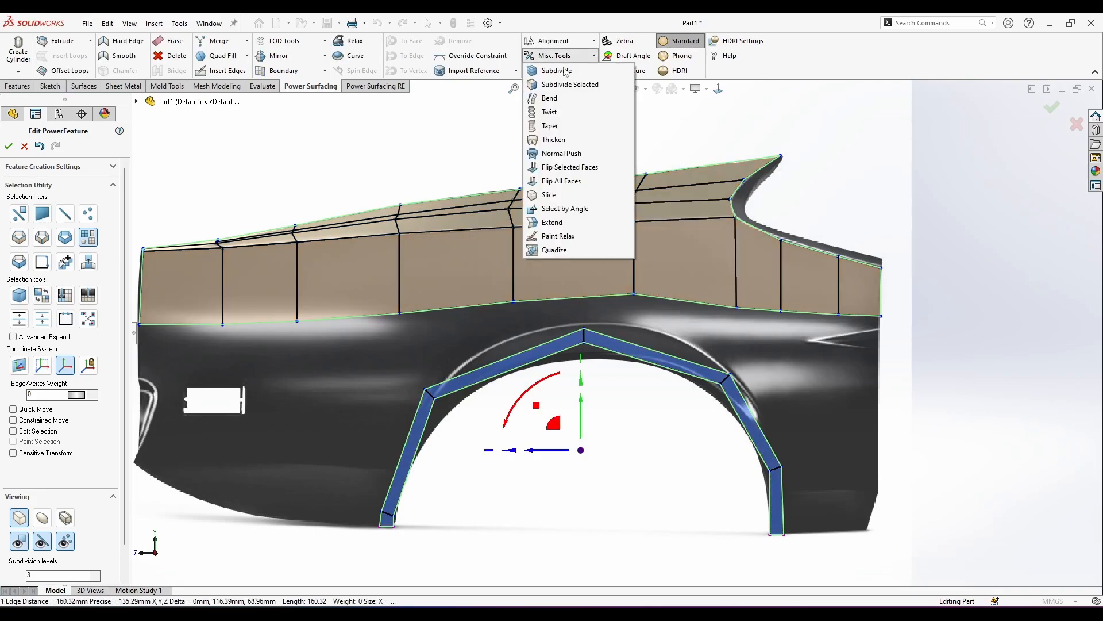
left_click(568, 85)
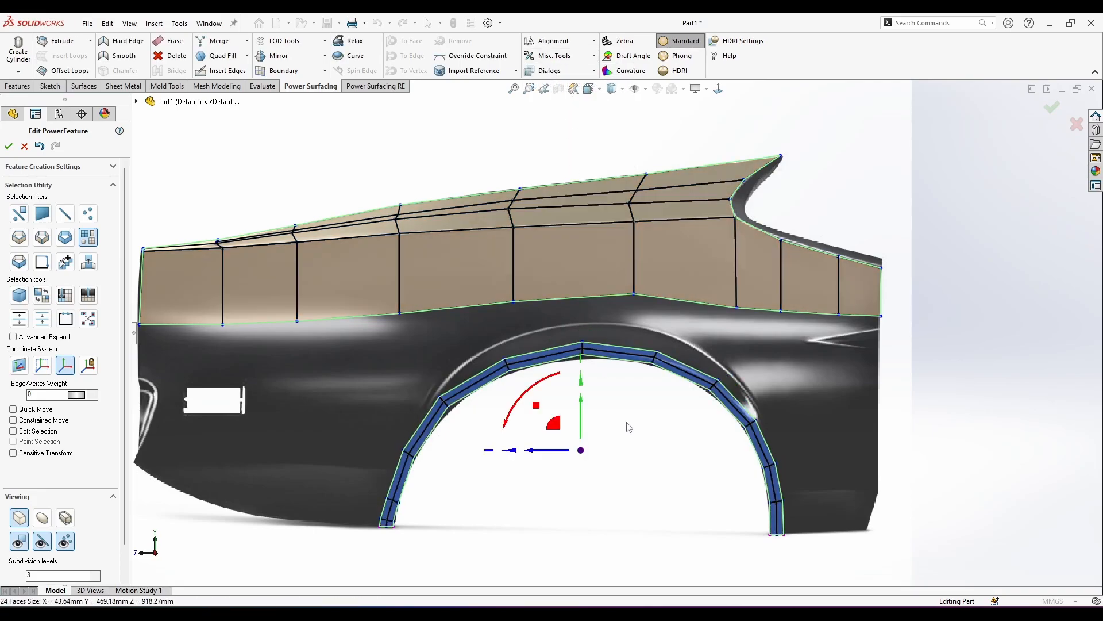
left_click(661, 451)
Bridge the two outer arch edges right of the crown to the upper panel's two lower edges above them.
right_click(595, 387)
left_click(608, 358)
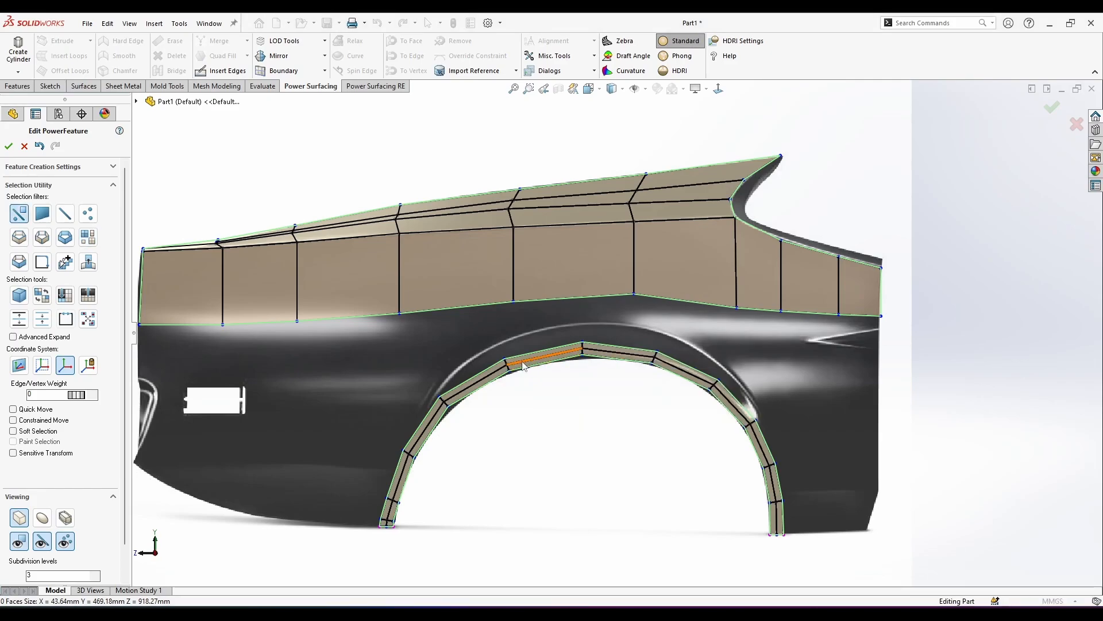
left_click(534, 355)
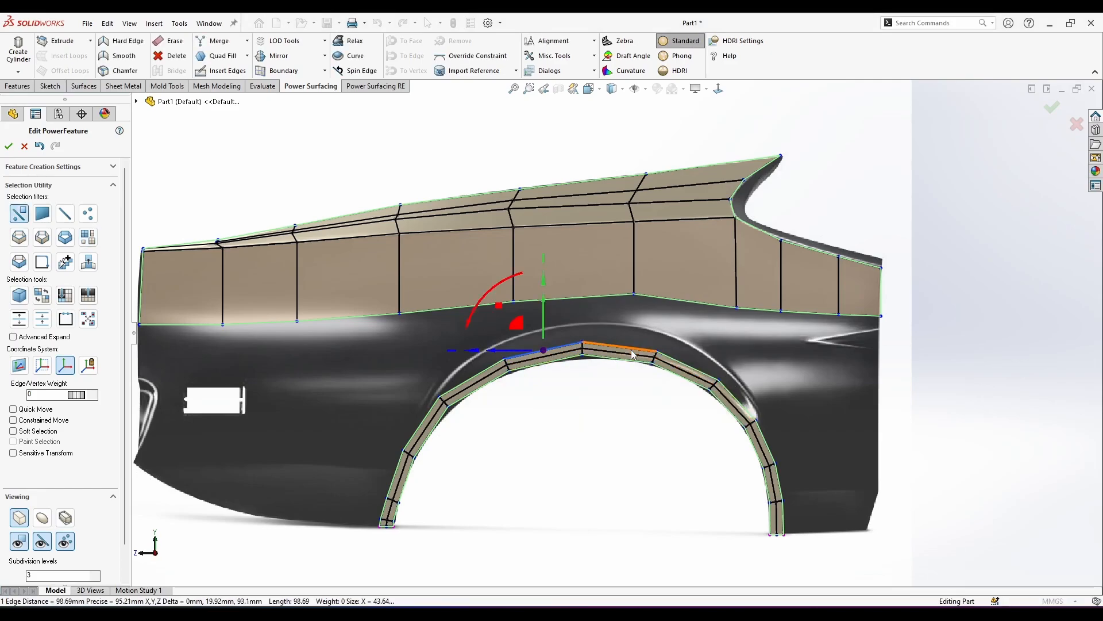
left_click(696, 371)
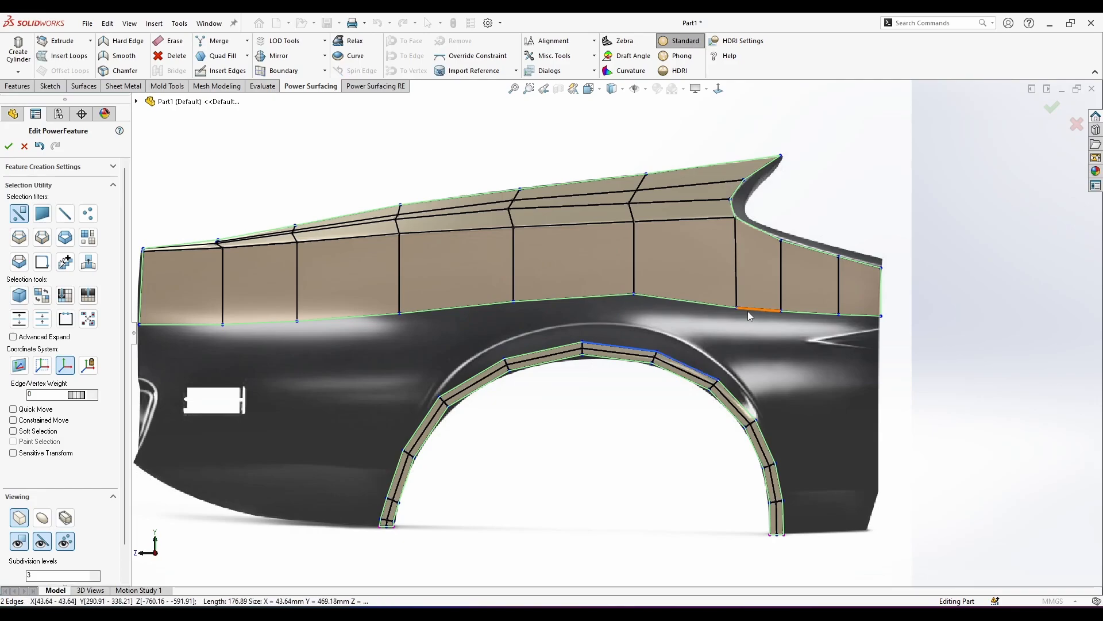
right_click(691, 310)
left_click(772, 354)
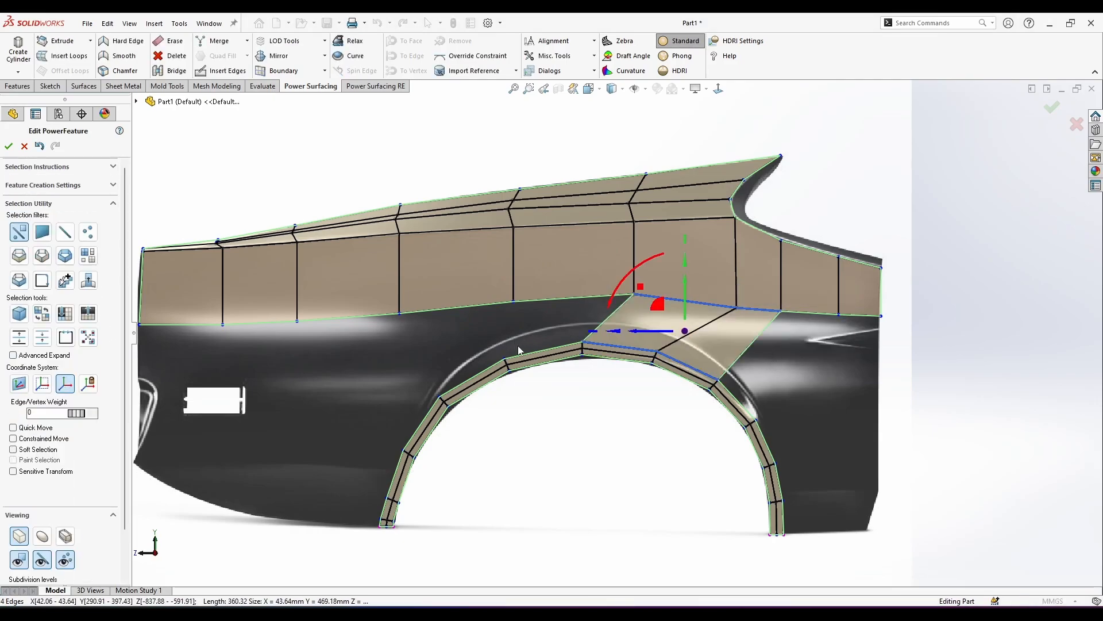
Bridge the two outer arch edges left of the crown to the two matching lower edges of the upper panel.
left_click(543, 351)
right_click(489, 333)
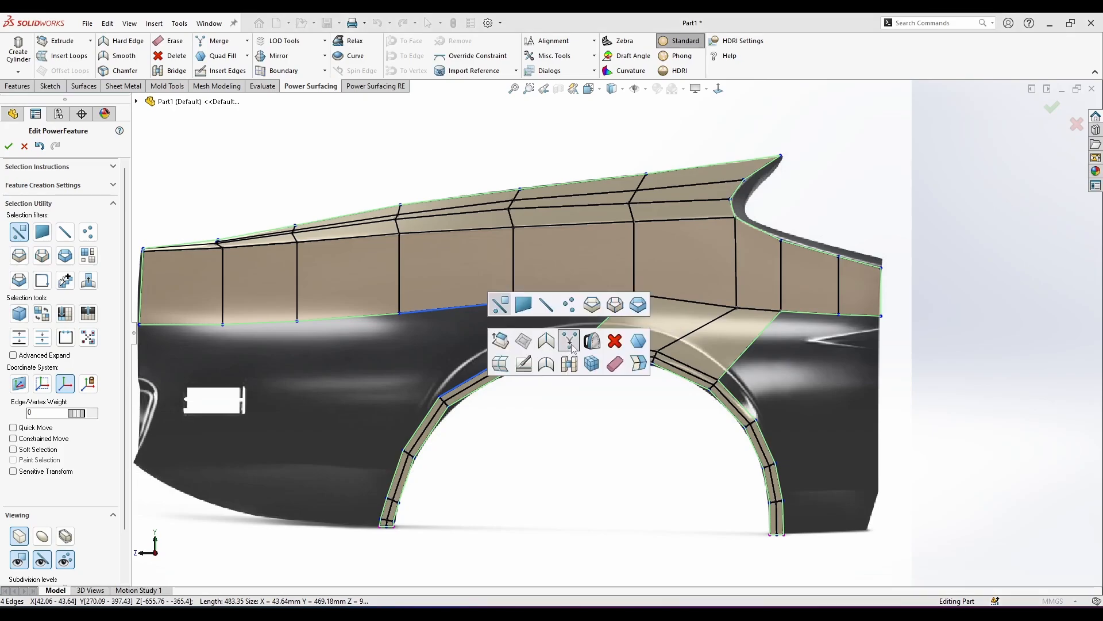
left_click(569, 374)
left_click(551, 441)
Erase the extra edge loop crossing the arch band's left leg just above its lower end.
scroll(432, 422, "down", 2)
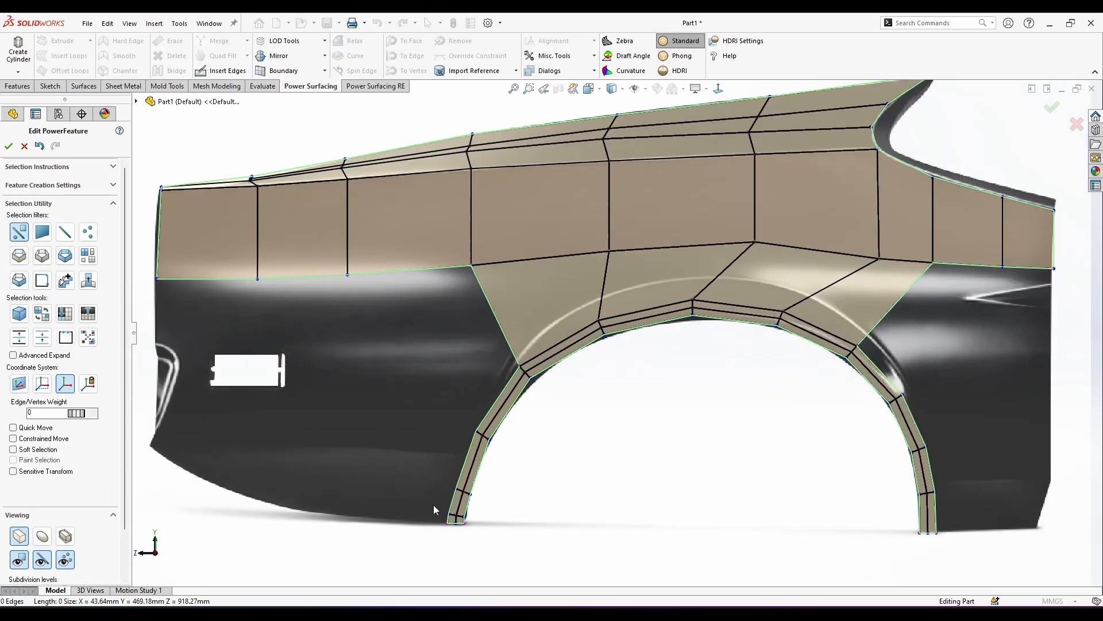
left_click(451, 508)
scroll(453, 507, "down", 3)
right_click(465, 499)
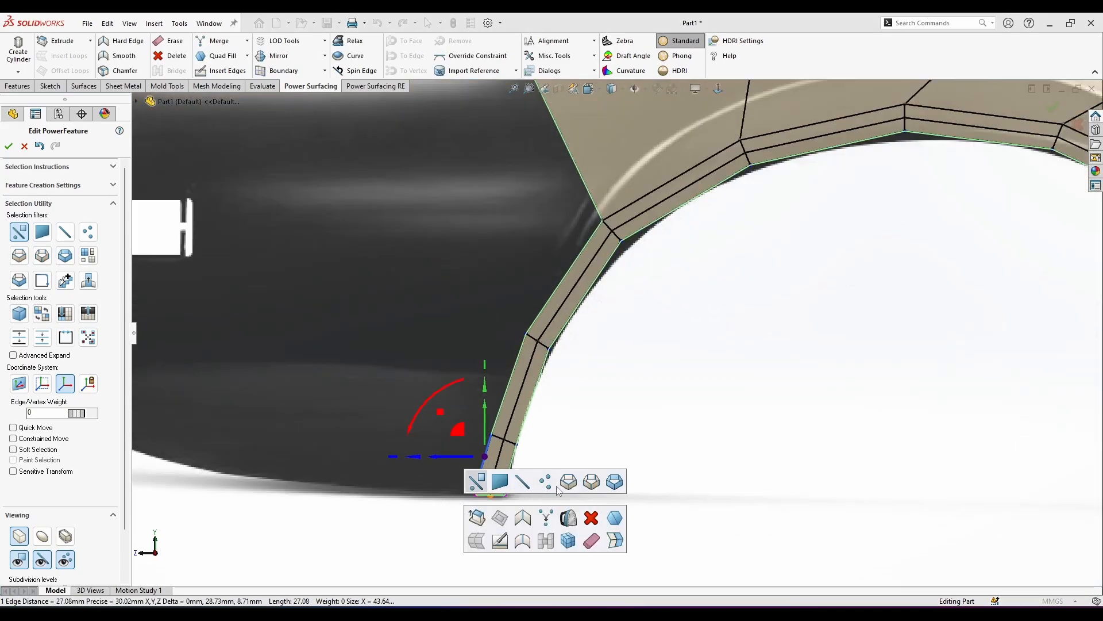
left_click(568, 483)
left_click(499, 481)
right_click(515, 480)
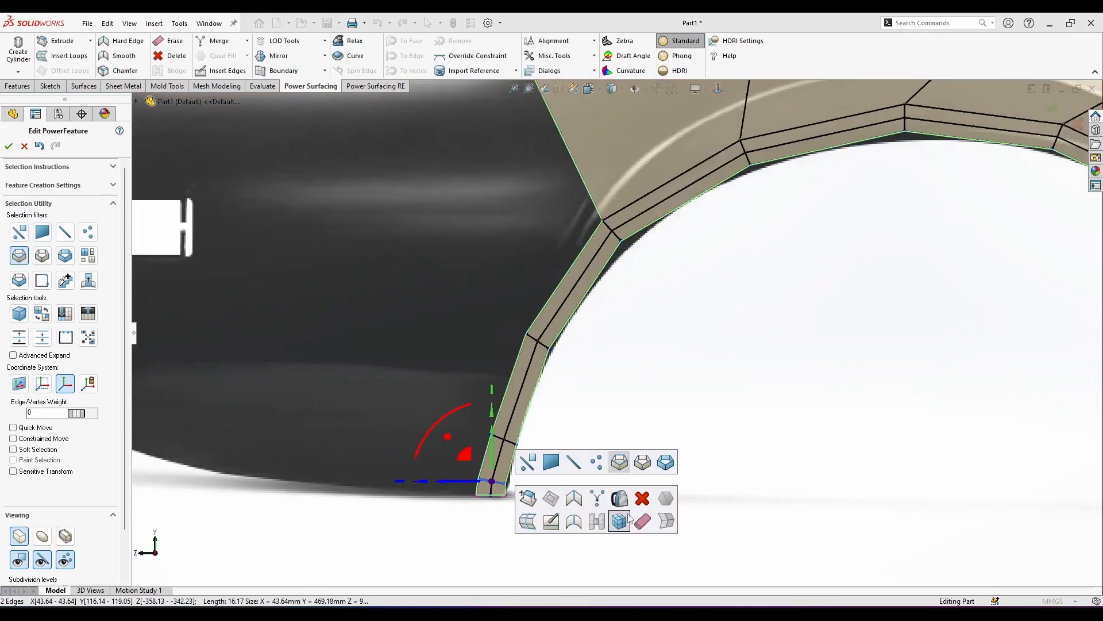
left_click(641, 521)
Extrude the left leg's lowest outer edge in four segments along the panel's bottom contour to its lower left corner.
right_click(565, 478)
left_click(576, 458)
left_click(488, 460)
scroll(494, 405, "up", 2)
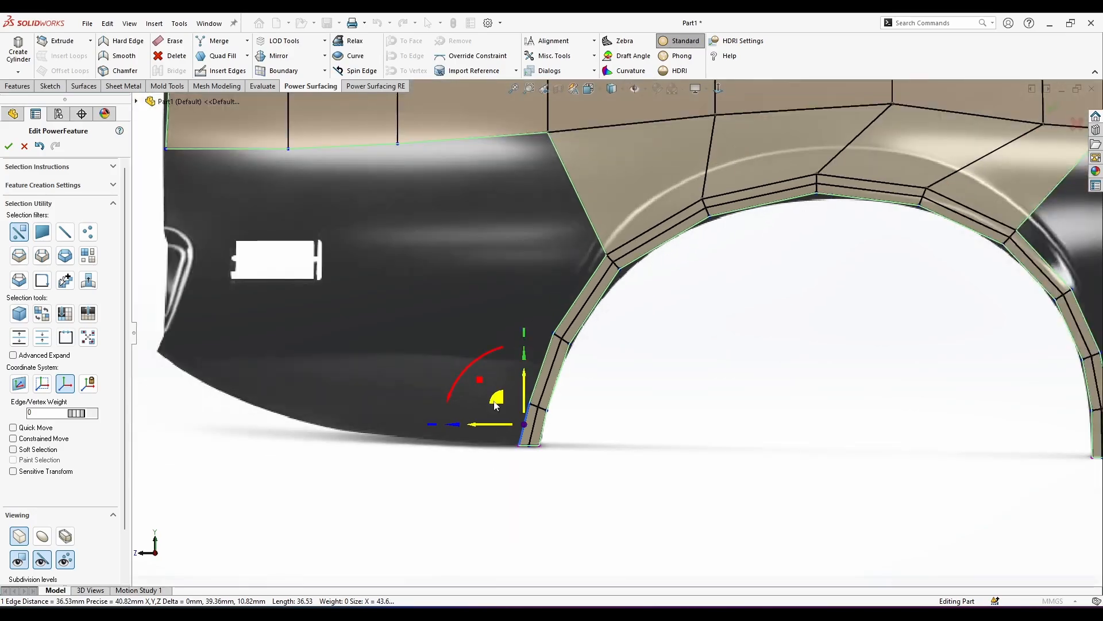
left_click_drag(496, 404, 142, 307, "shift")
Reposition the end edge of the bottom strip to match the panel's lower left corner.
middle_click_drag(149, 269, 269, 281, "ctrl")
scroll(269, 281, "down", 1)
left_click_drag(261, 278, 284, 276)
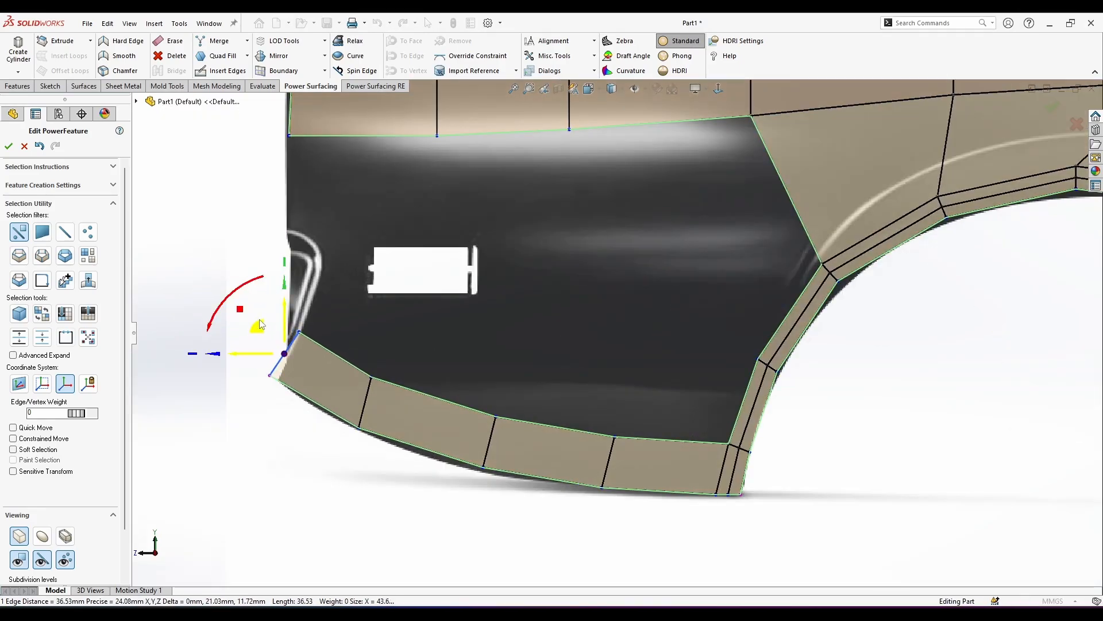
left_click_drag(259, 321, 242, 305)
left_click_drag(266, 334, 260, 329)
left_click(436, 462)
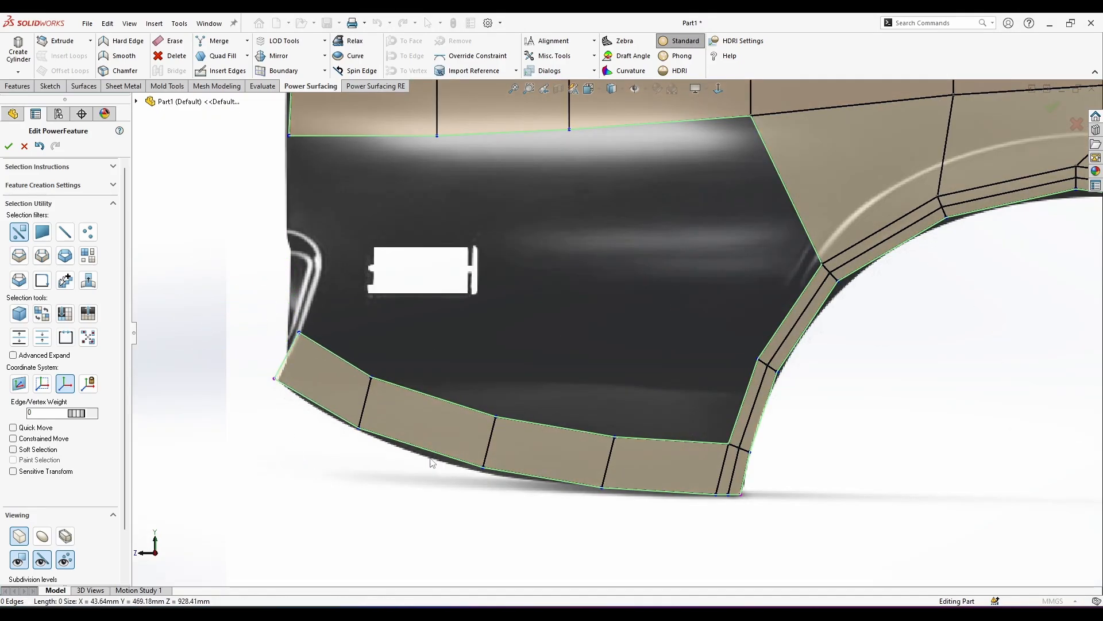
Reposition the lower vertices on the bottom strip's left half to follow the panel's bottom contour.
left_click(481, 465)
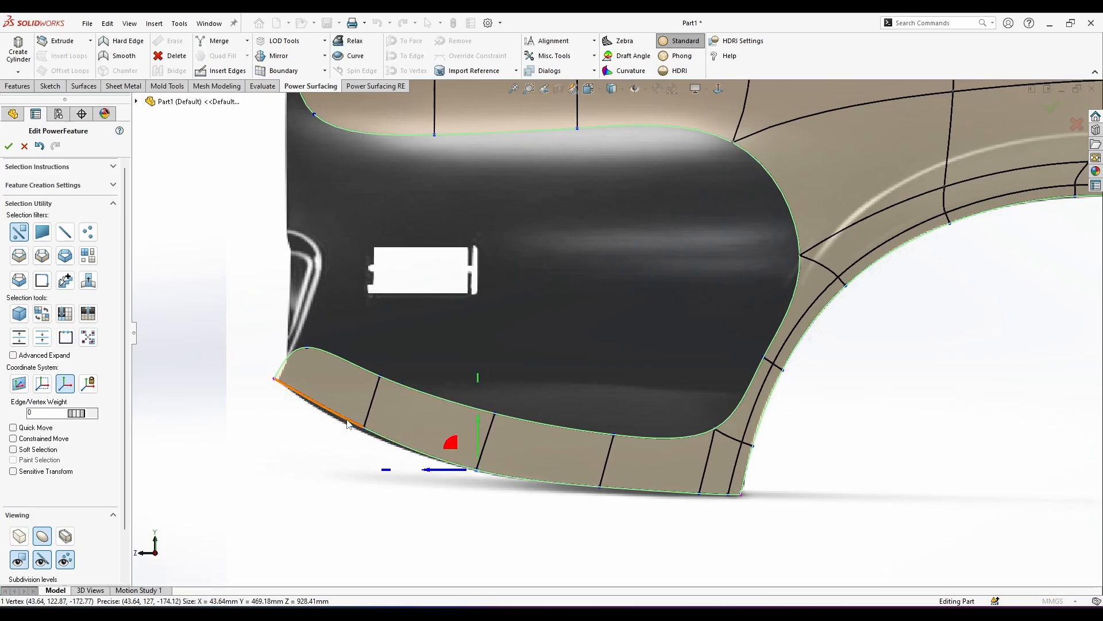
left_click(363, 427)
left_click_drag(339, 401, 336, 405)
scroll(618, 421, "up", 5)
scroll(855, 271, "down", 2)
middle_click_drag(854, 271, 775, 312, "ctrl")
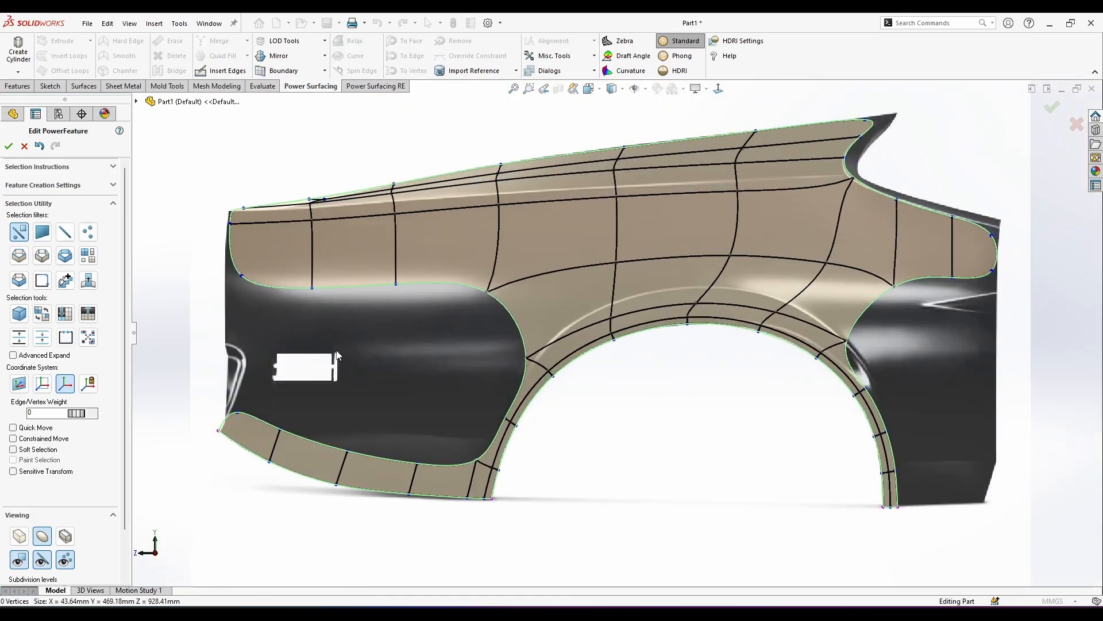
In control-mesh display, bridge the bottom strip's leftmost upper edge to the upper panel's leftmost lower edge with 2 segments.
left_click(19, 536)
scroll(216, 315, "down", 1)
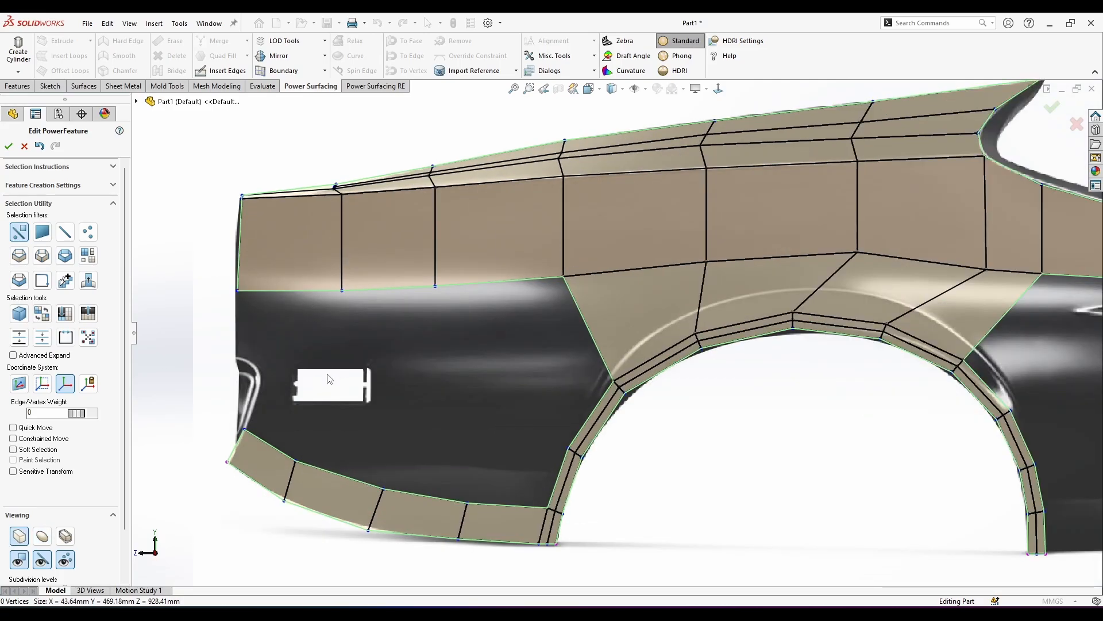
left_click(273, 449)
left_click(283, 292, "ctrl")
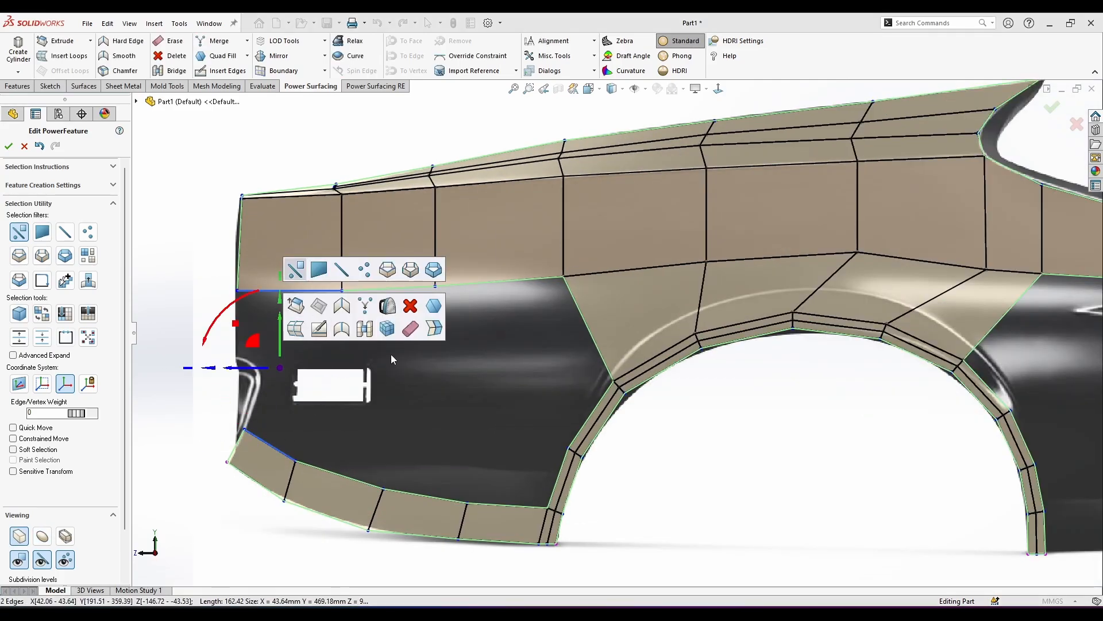
left_click(364, 329)
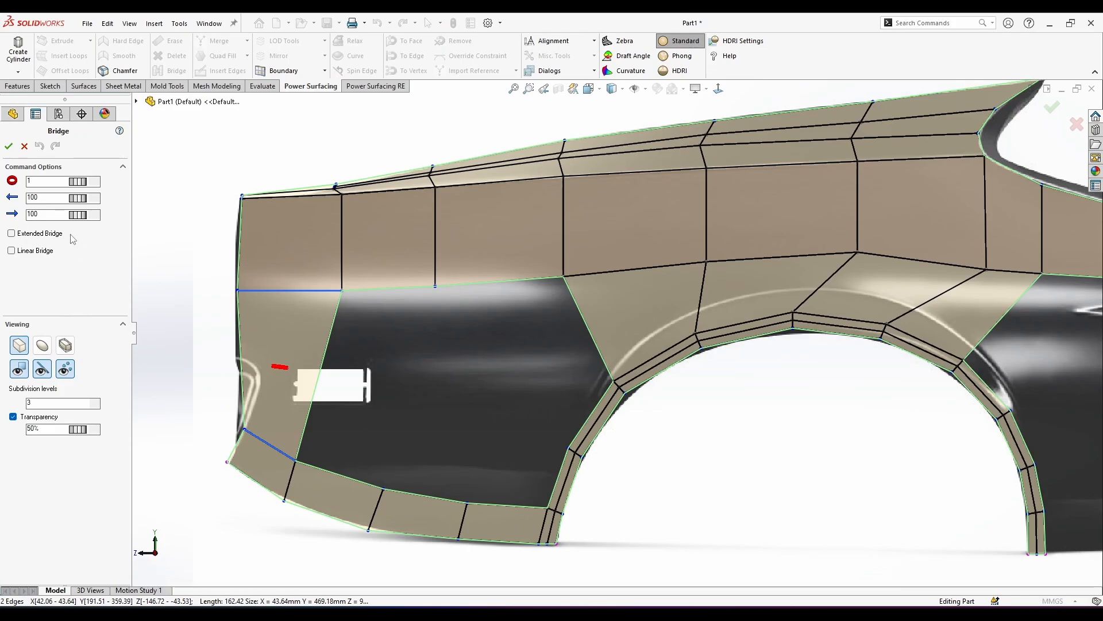
left_click(94, 179)
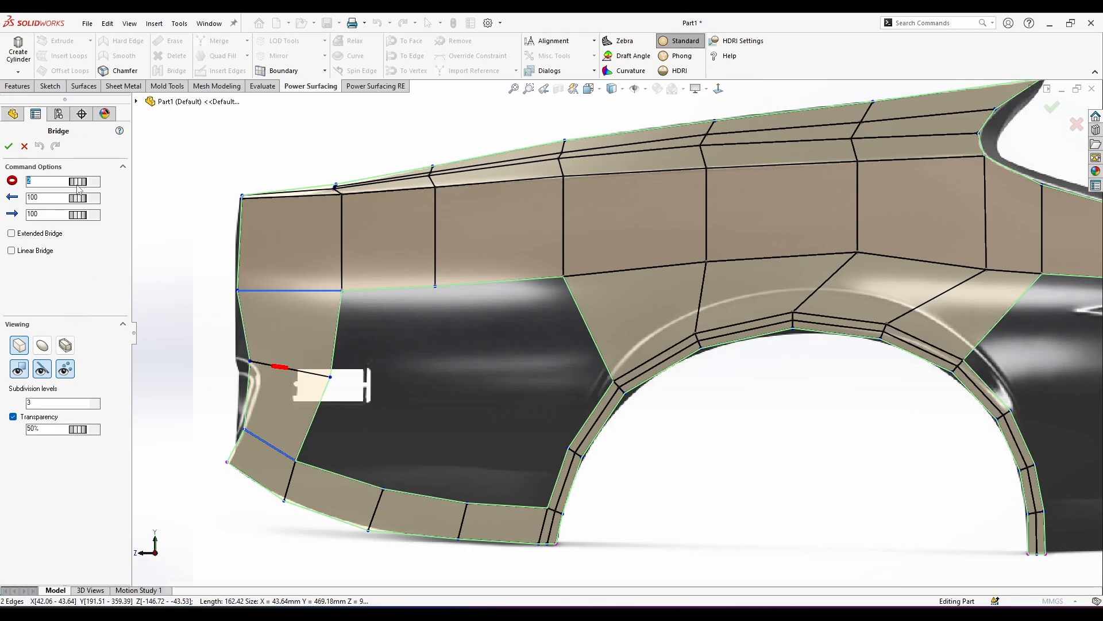
key("Return")
Move the new bridge's middle edge outward to align with the panel's left outline.
left_click(298, 370)
left_click_drag(261, 343, 256, 341)
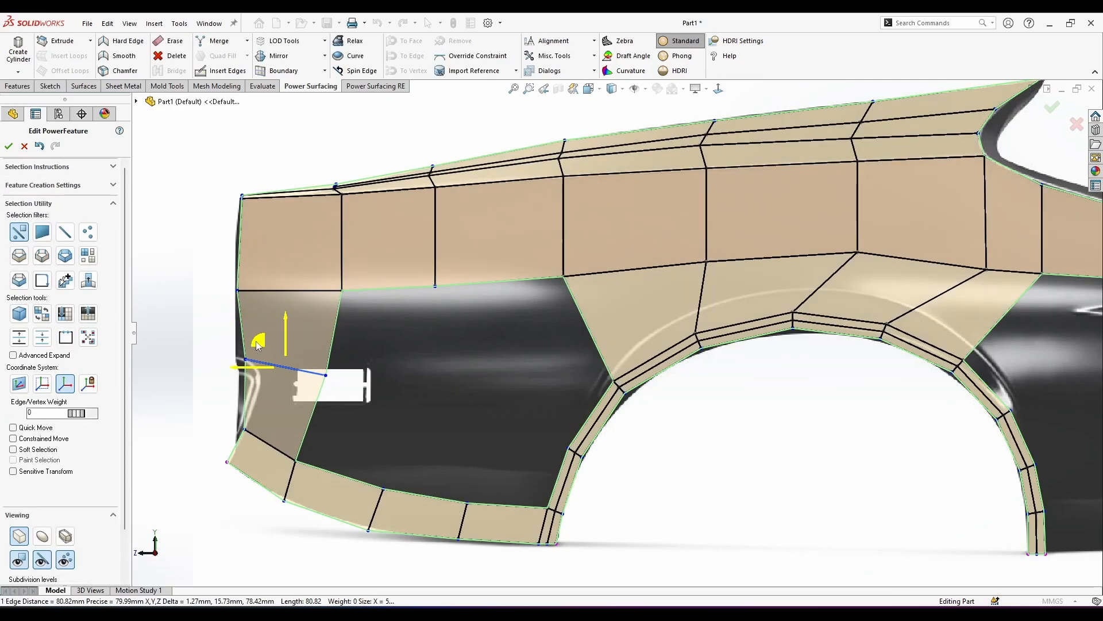
key("Escape")
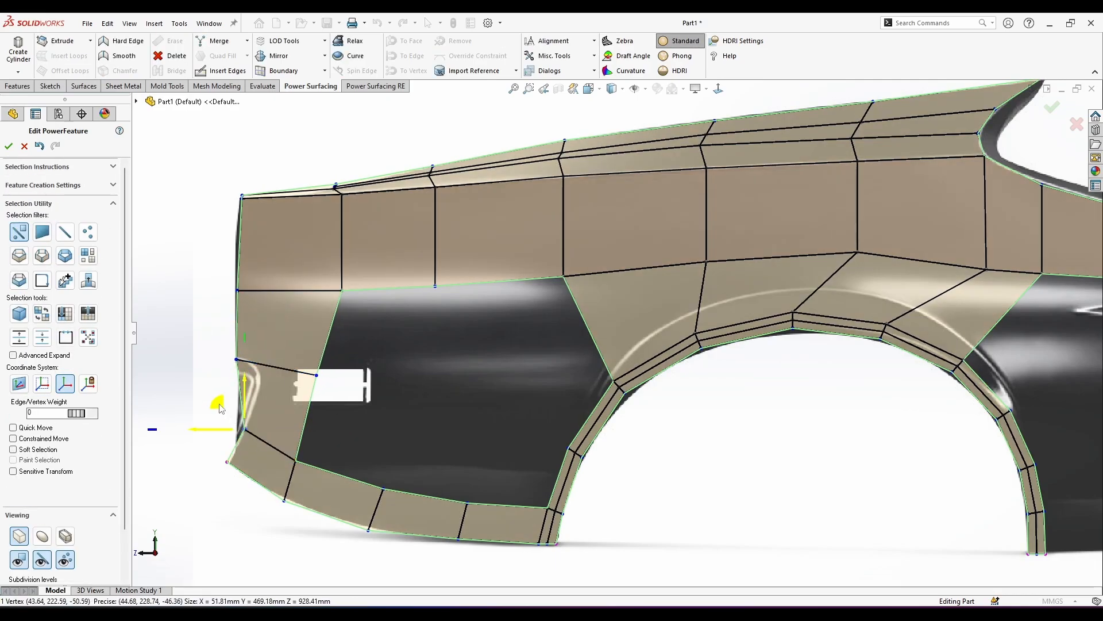
Reposition the two vertices at the bottom strip's left end to match the reference picture's lower left outline.
left_click(237, 446)
scroll(270, 495, "up", 5)
left_click(270, 497)
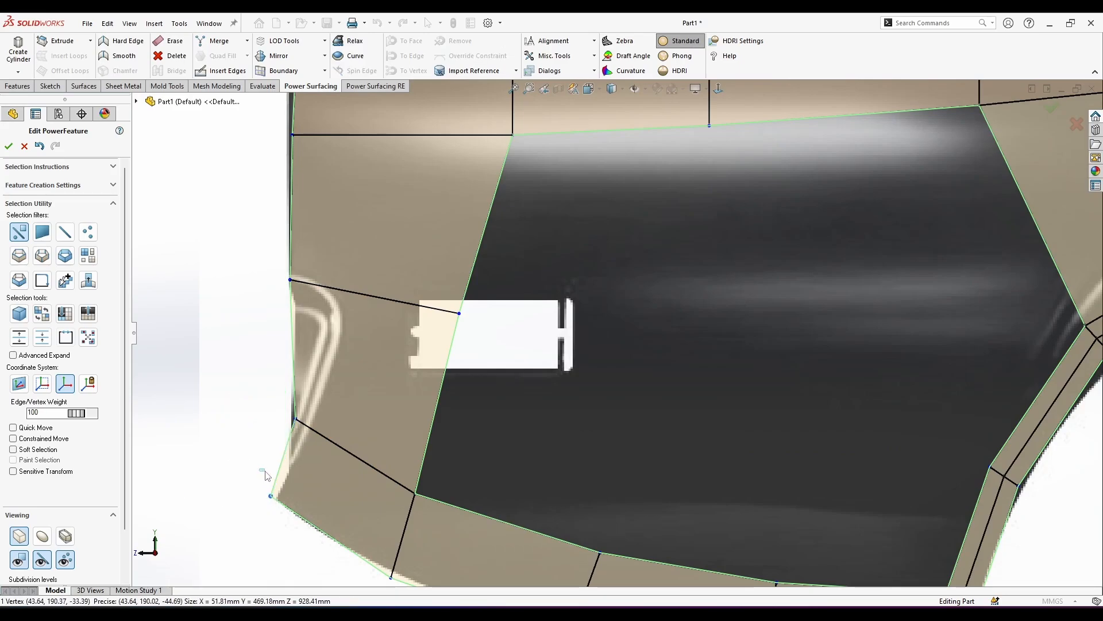
left_click(271, 497)
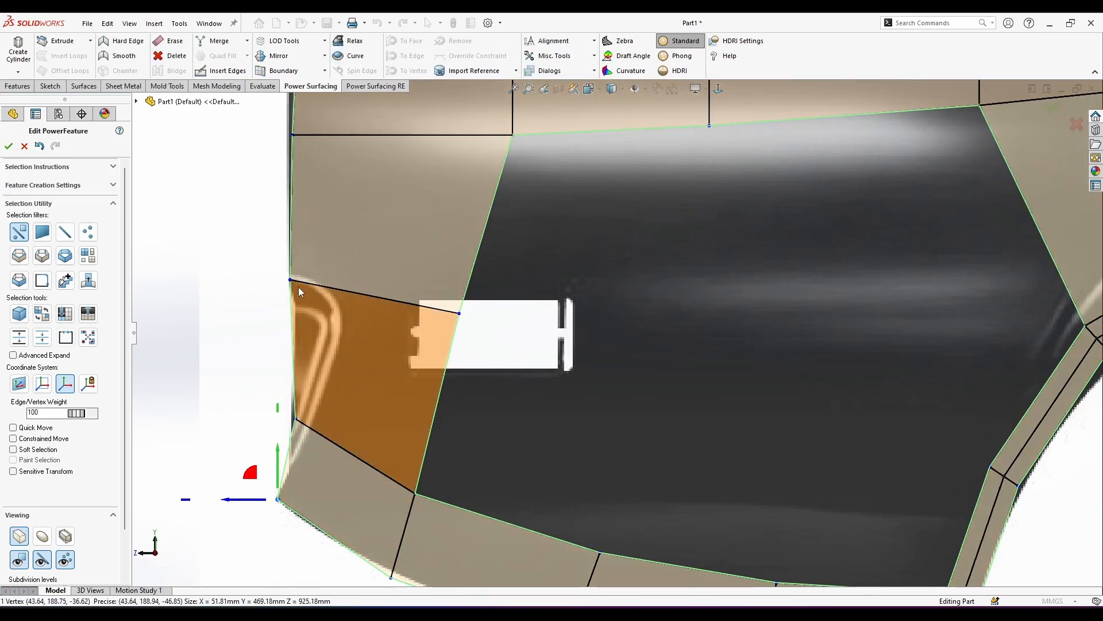
left_click(295, 420)
left_click_drag(267, 393, 264, 392)
left_click(574, 367)
scroll(608, 328, "up", 5)
scroll(706, 289, "down", 2)
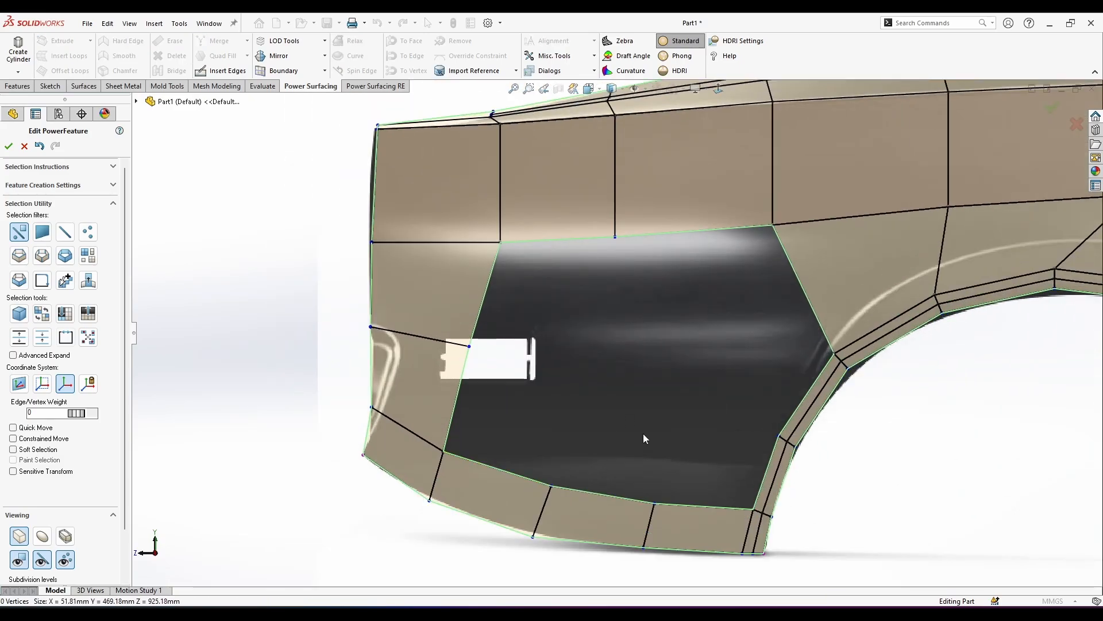
Bridge the bottom strip's second upper edge to the matching lower edge of the upper panel with 2 segments.
scroll(746, 369, "up", 3)
scroll(362, 362, "down", 3)
scroll(483, 404, "up", 3)
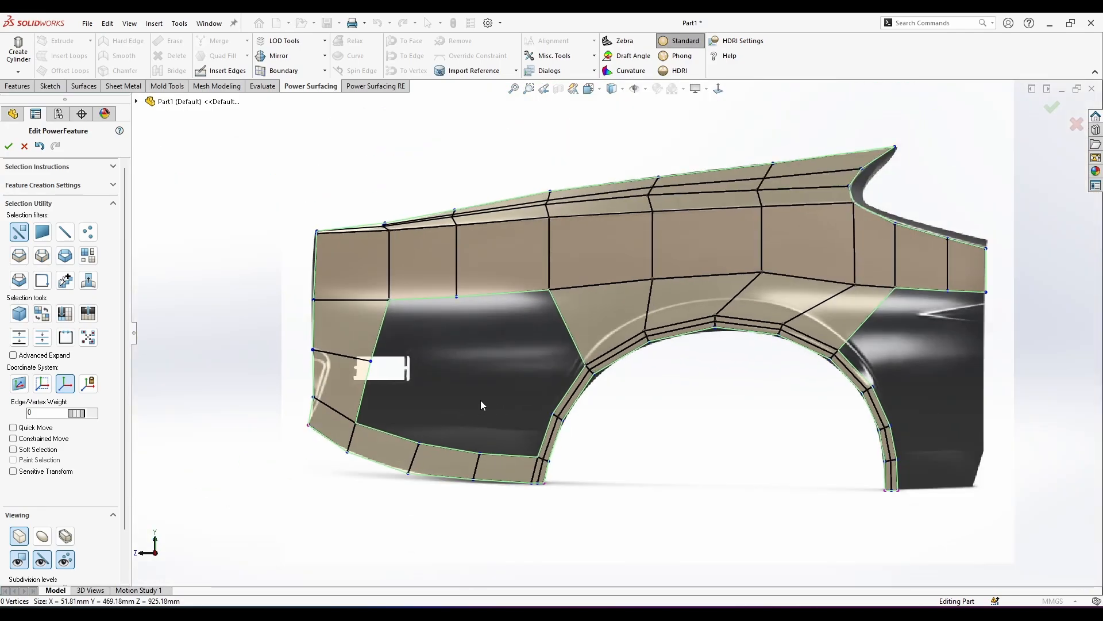
scroll(515, 398, "down", 3)
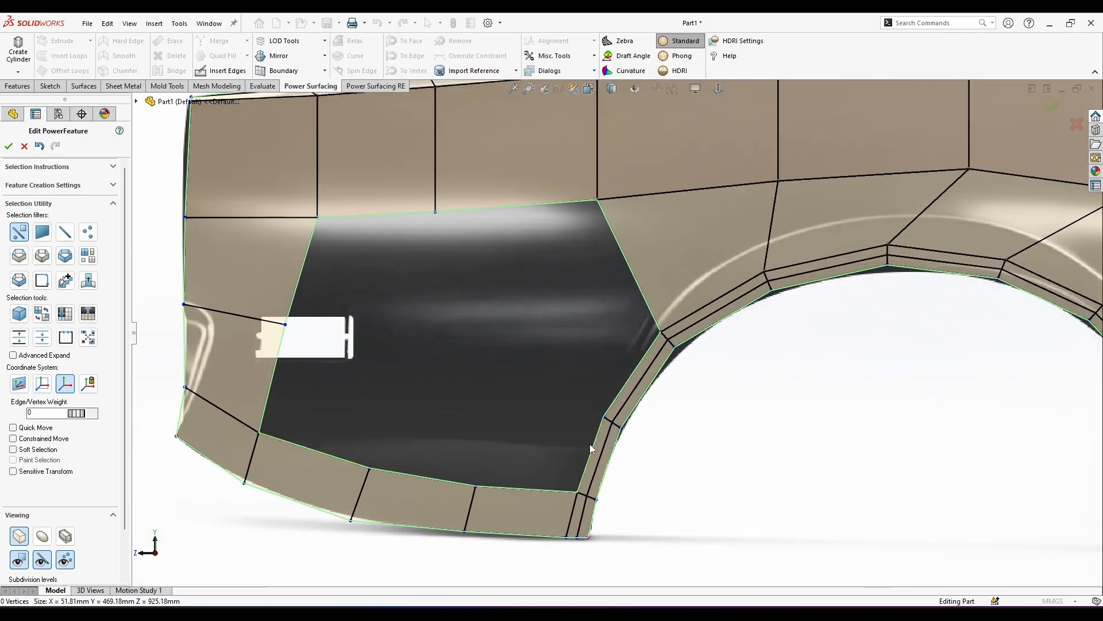
left_click(306, 447)
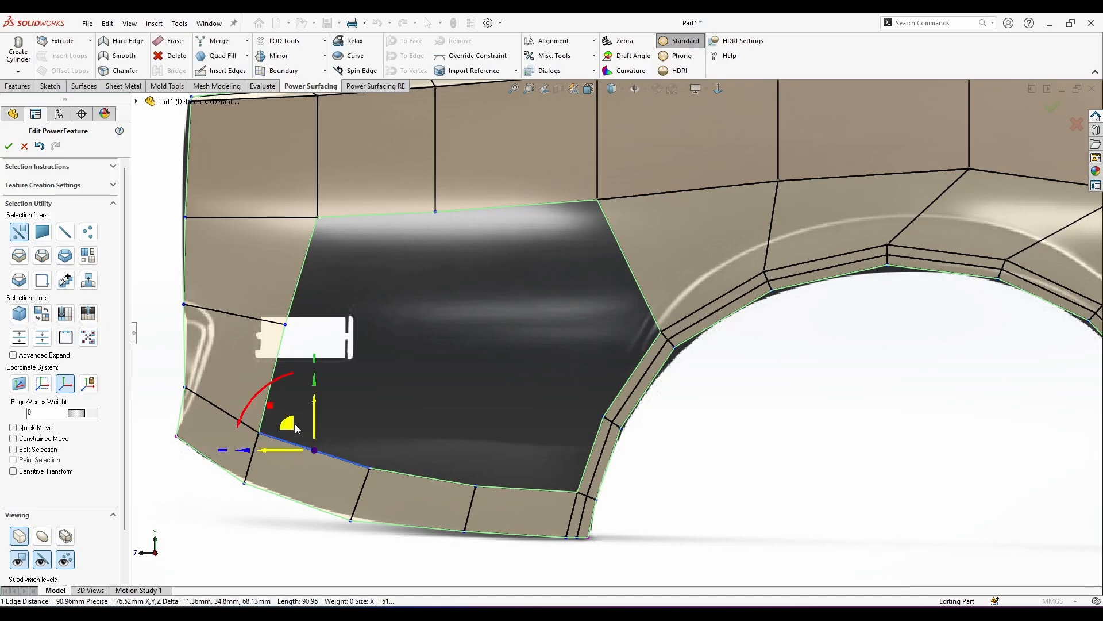
left_click(370, 216, "ctrl")
left_click(171, 71)
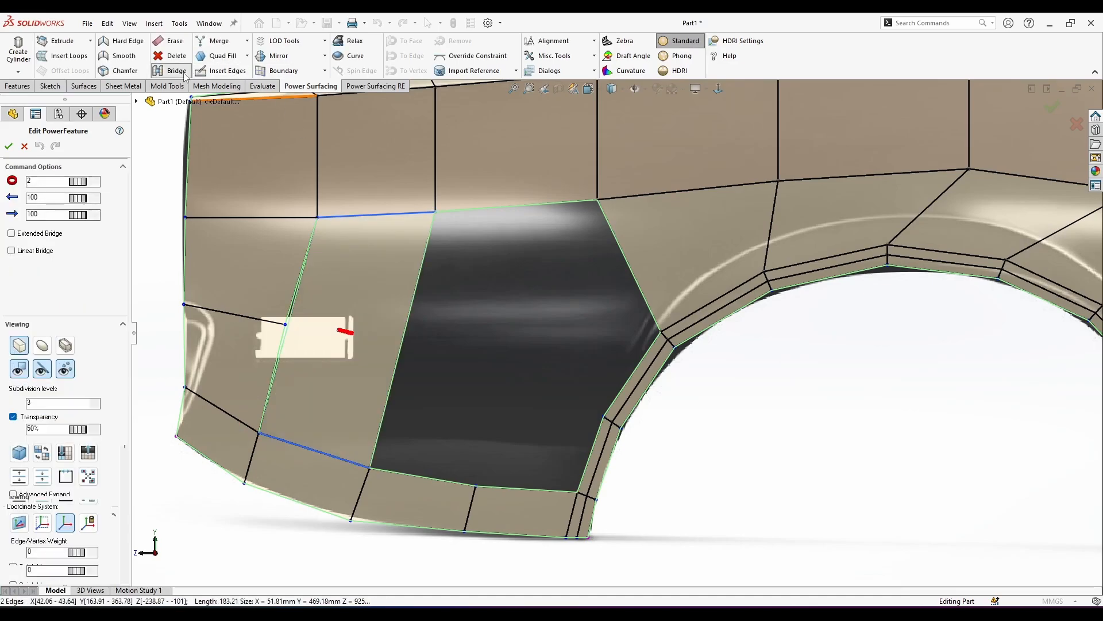
left_click(96, 179)
right_click(469, 368)
left_click(491, 318)
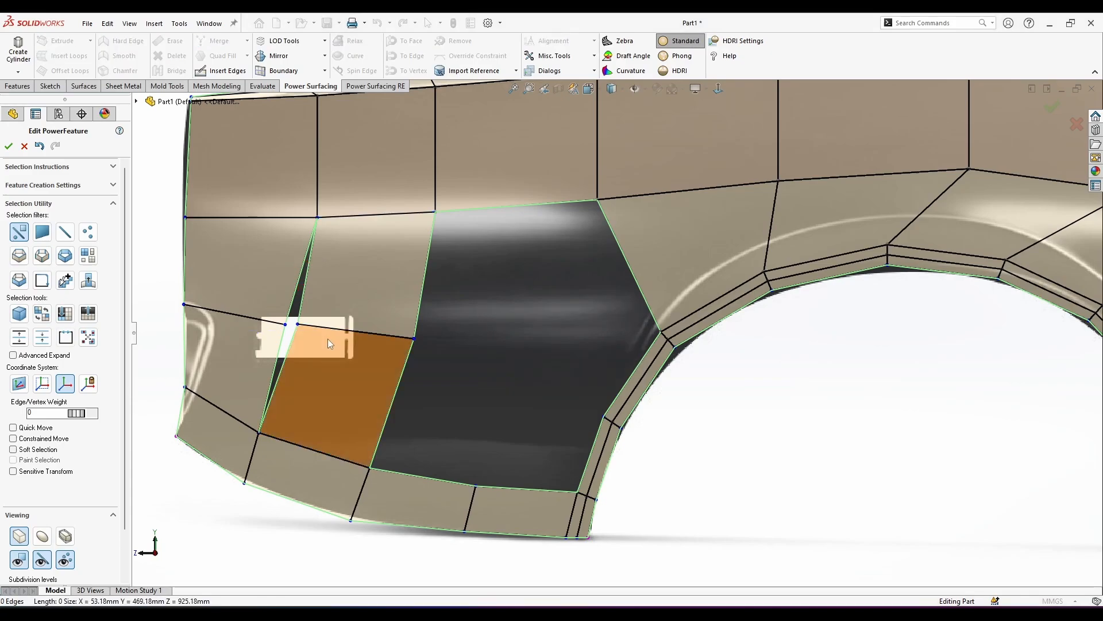
Merge the two middle vertices separating the adjacent bridges, and adjust the second bridge's free middle vertex horizontally.
scroll(326, 338, "down", 3)
left_click(306, 312)
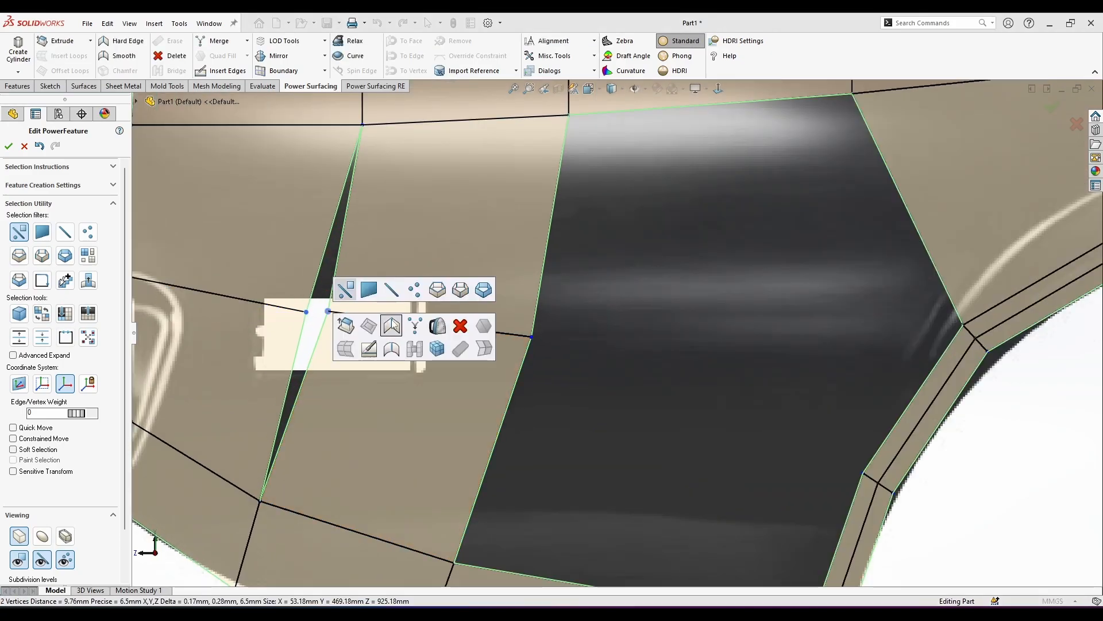
scroll(580, 373, "up", 3)
left_click(562, 335)
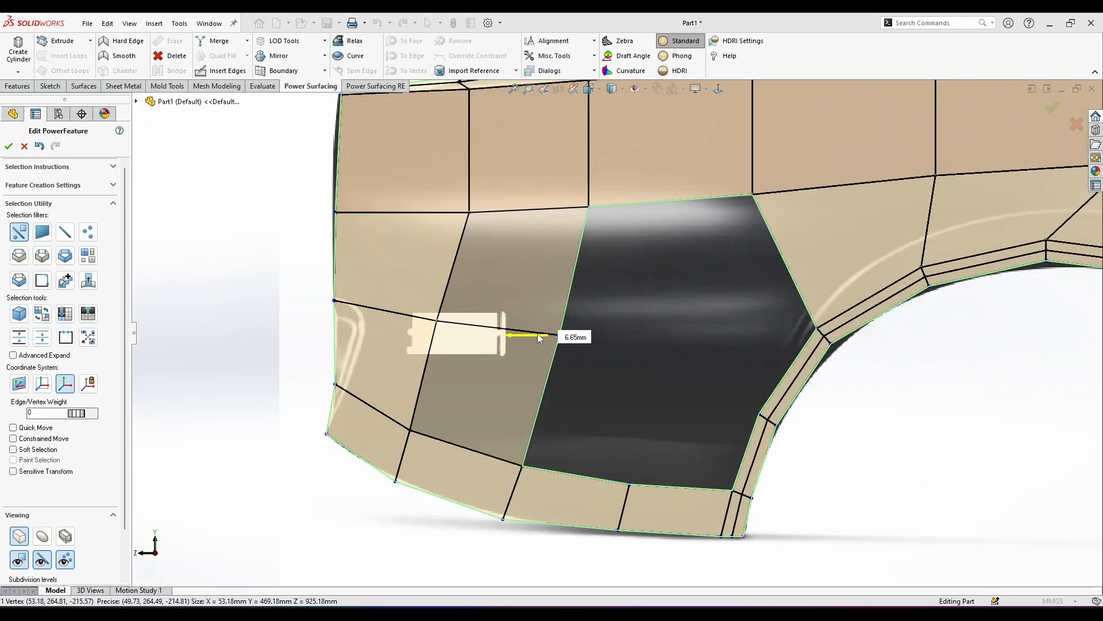
middle_click_drag(536, 333, 680, 419)
scroll(701, 339, "down", 1)
left_click(699, 330)
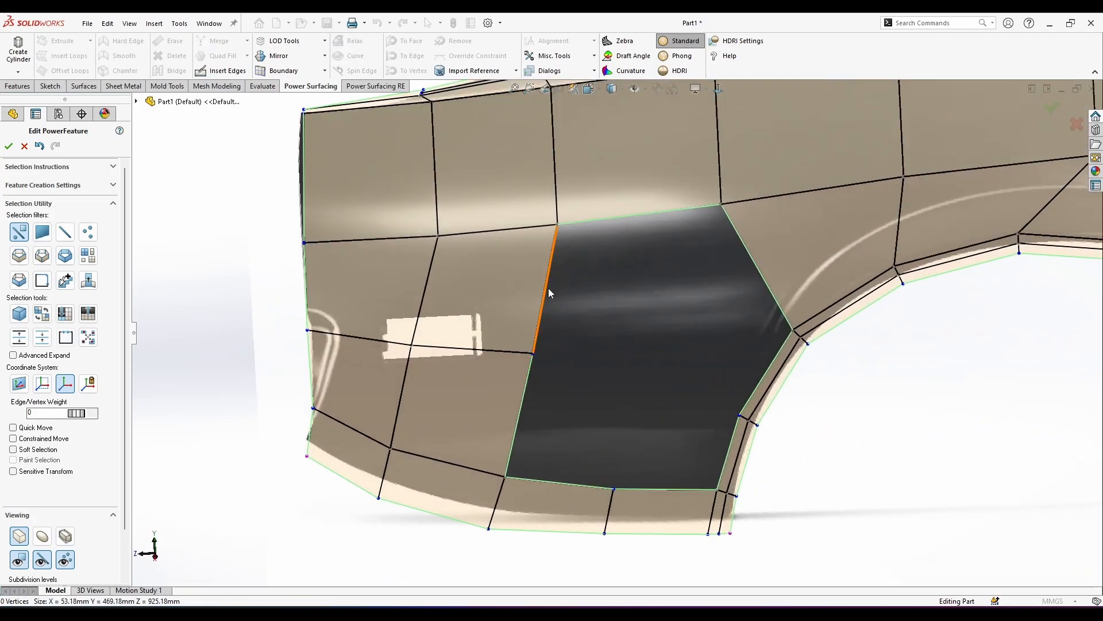
Bridge the upper free edge of the second column to the slanted edge running down to the wheel arch.
left_click(548, 288)
left_click(746, 257, "ctrl")
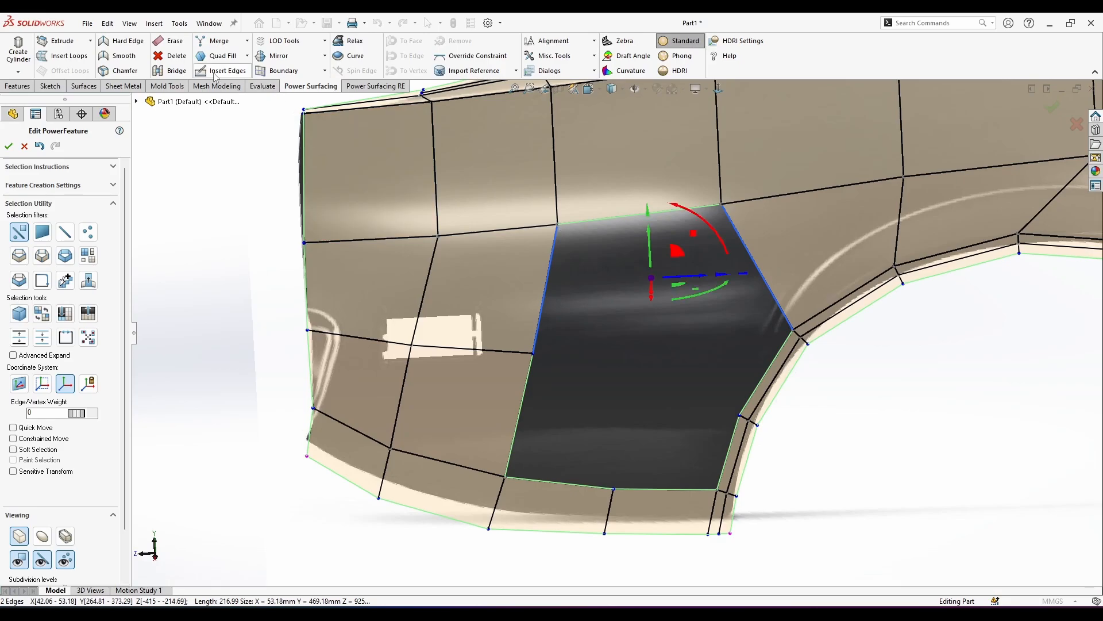
left_click(171, 70)
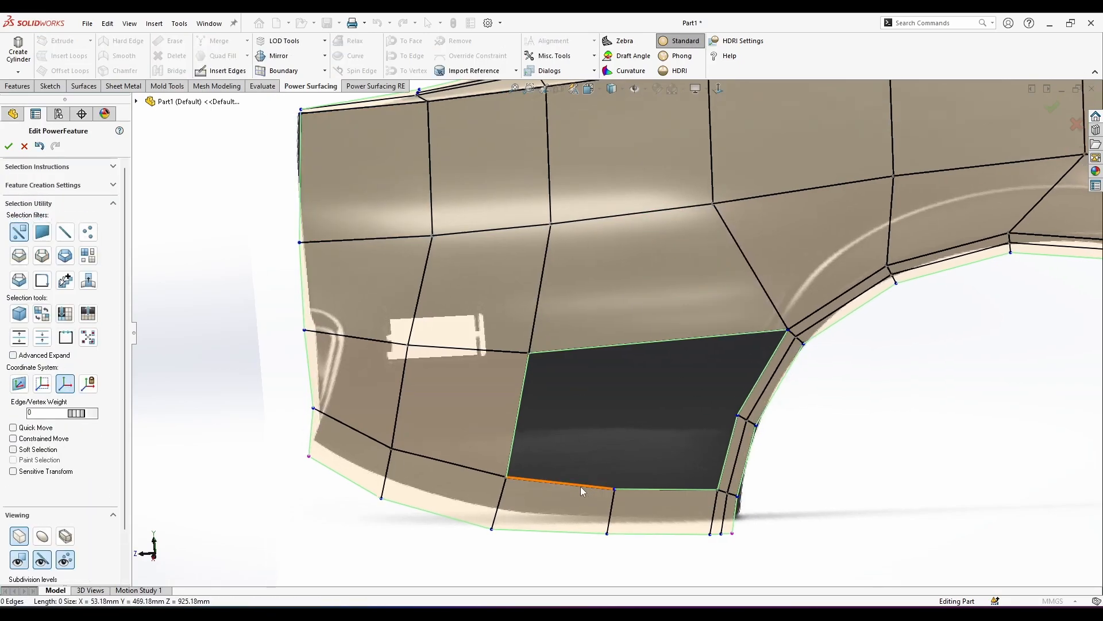
Insert an edge loop across the lower left faces, and bridge the two resulting free edges to the two opposite wheel-arch edges.
middle_click_drag(569, 446, 685, 364)
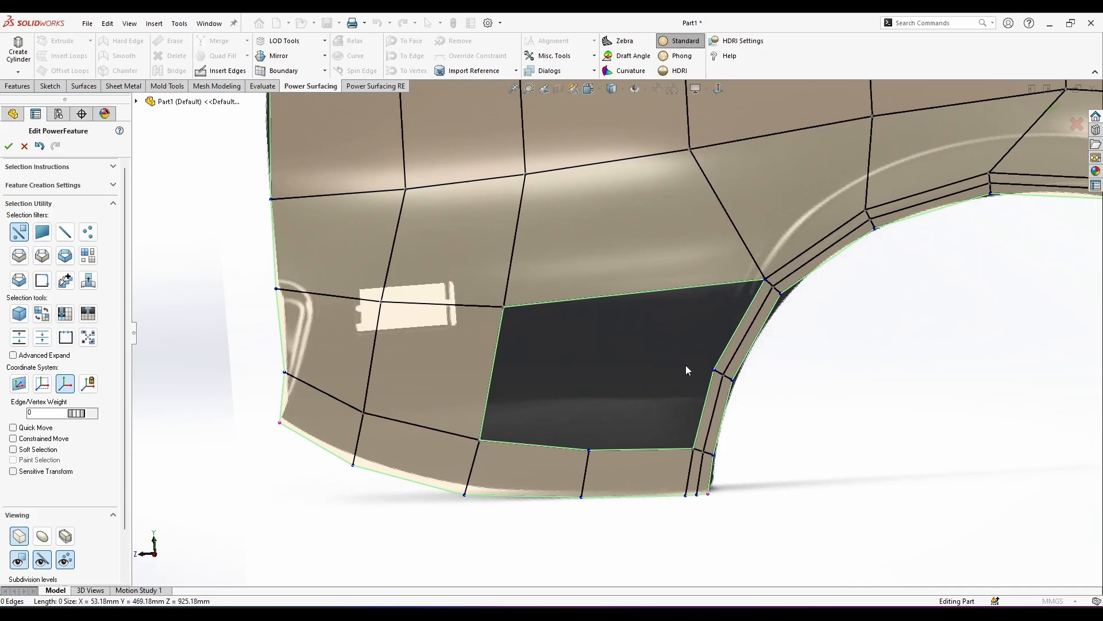
left_click(490, 371)
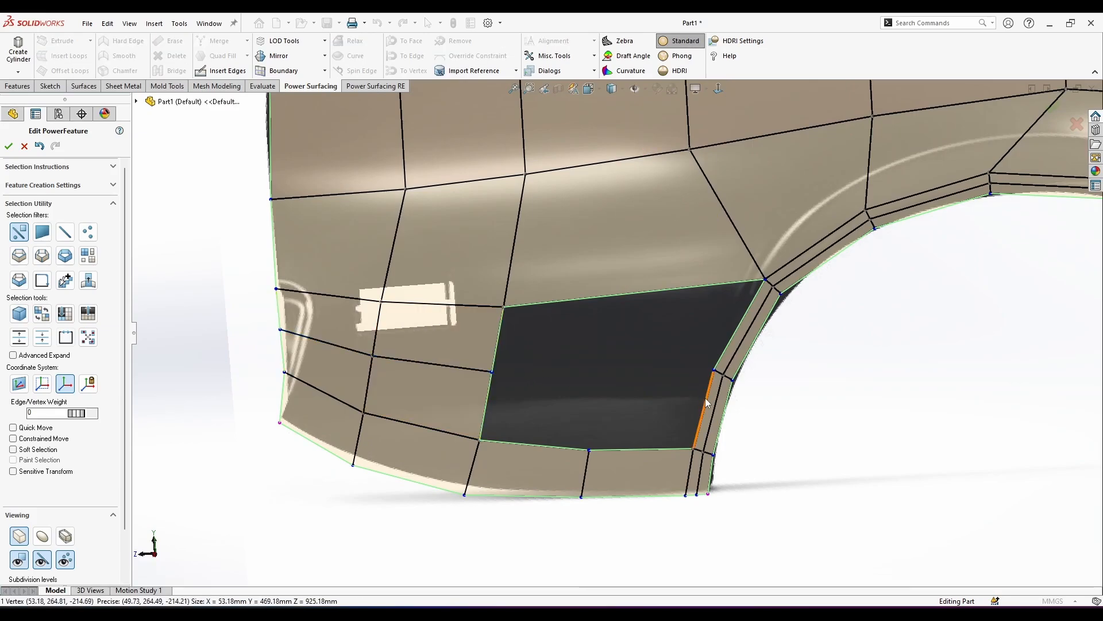
left_click(705, 397)
left_click(495, 358)
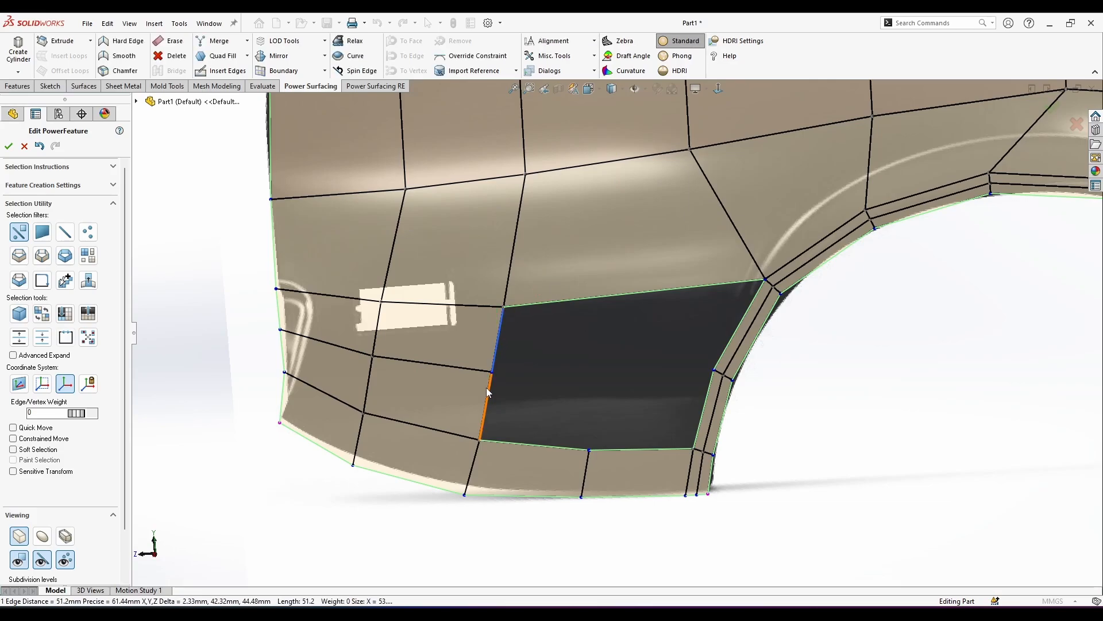
left_click(720, 362, "ctrl")
right_click(721, 362)
left_click(800, 394)
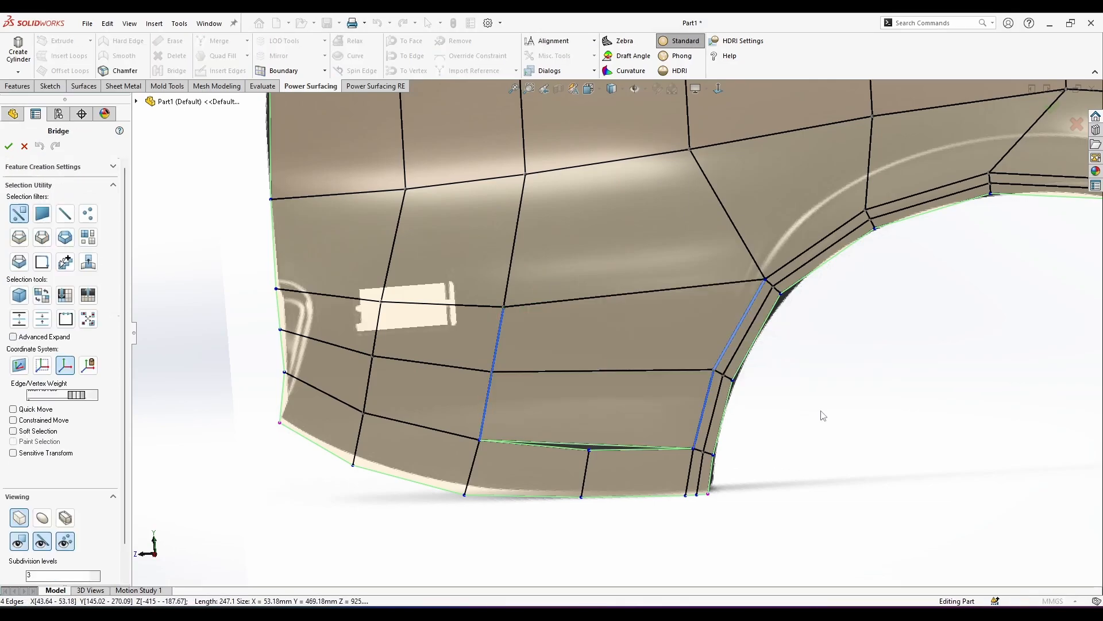
left_click(821, 414)
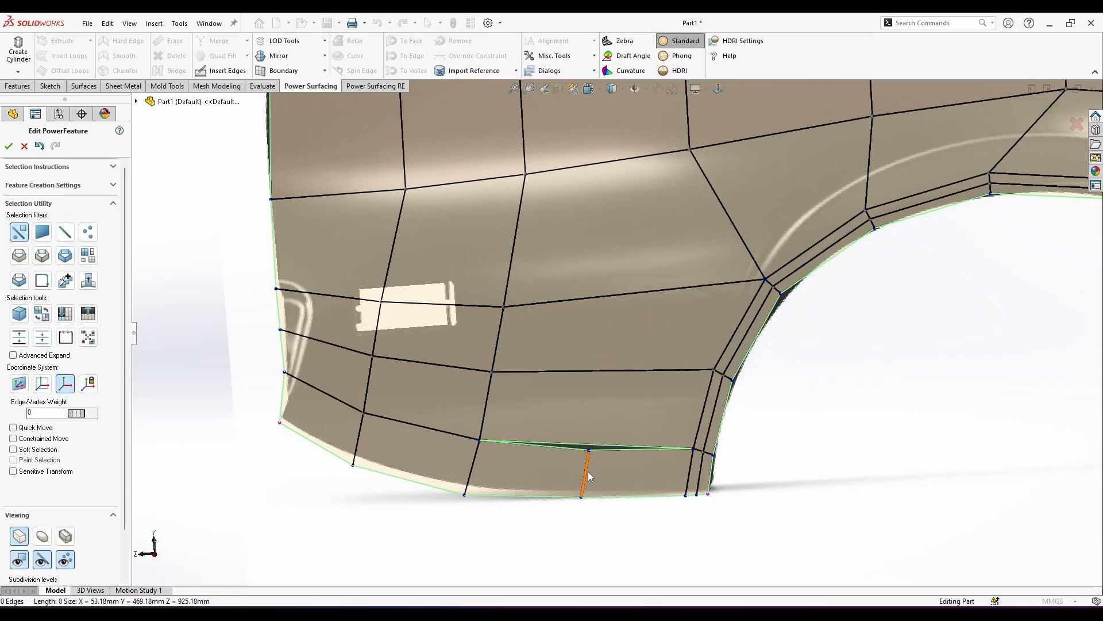
Erase the cross edge in the bottom strip below the narrow gap.
middle_click_drag(587, 468, 595, 432)
scroll(595, 432, "up", 1)
left_click(595, 445)
right_click(596, 445)
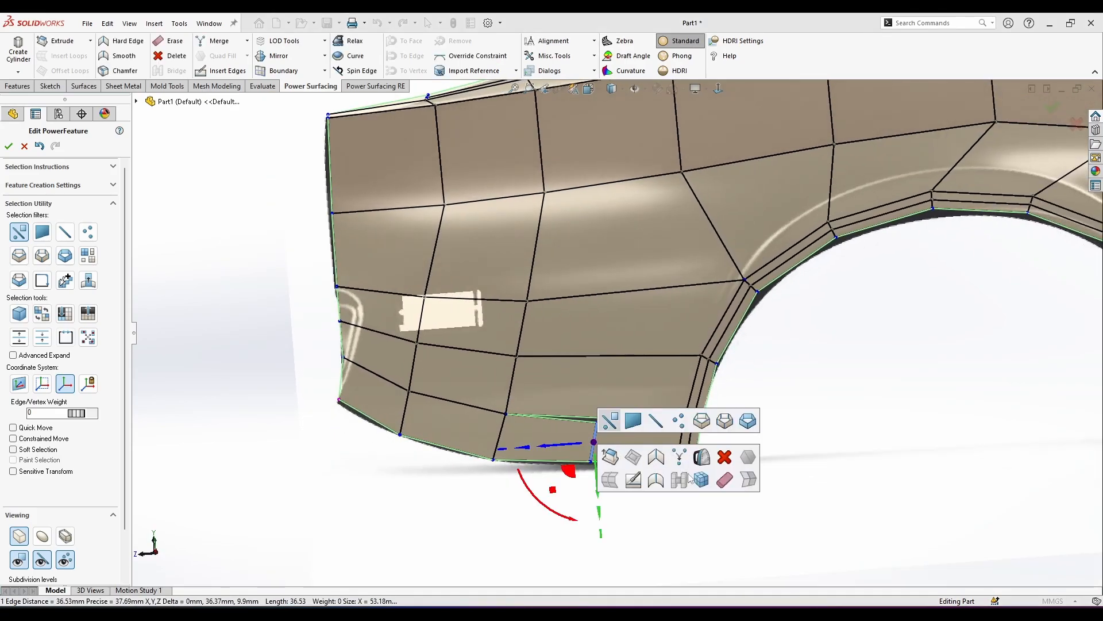
left_click(724, 479)
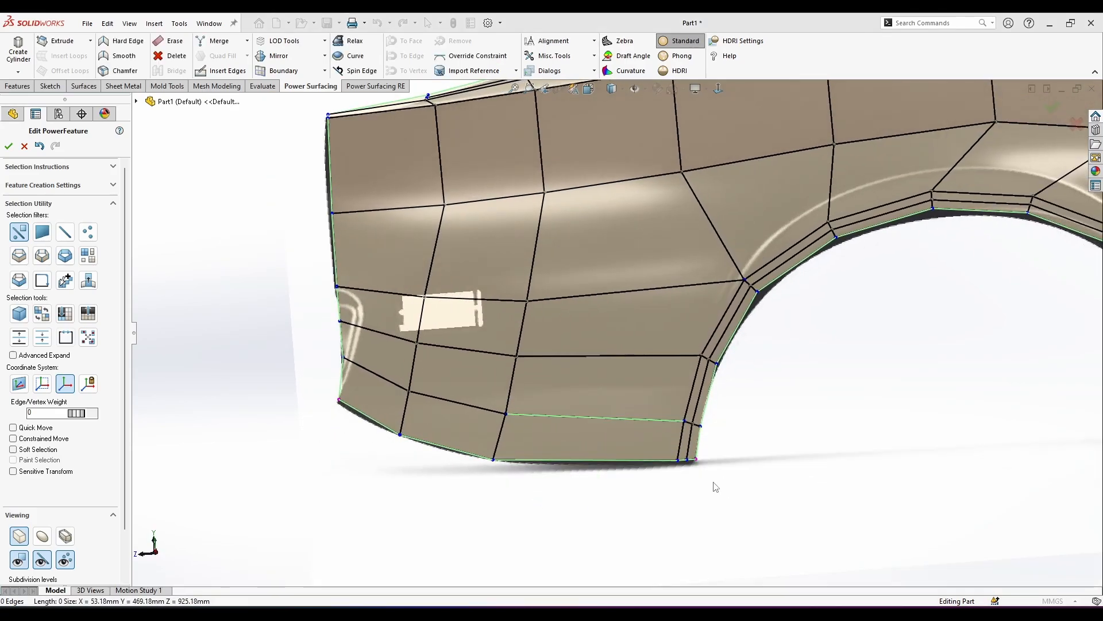
In the side view, delete the long bottom-strip face below the open seam beside the wheel arch.
left_click(718, 89)
scroll(598, 411, "down", 1)
left_click(560, 419)
right_click(560, 420)
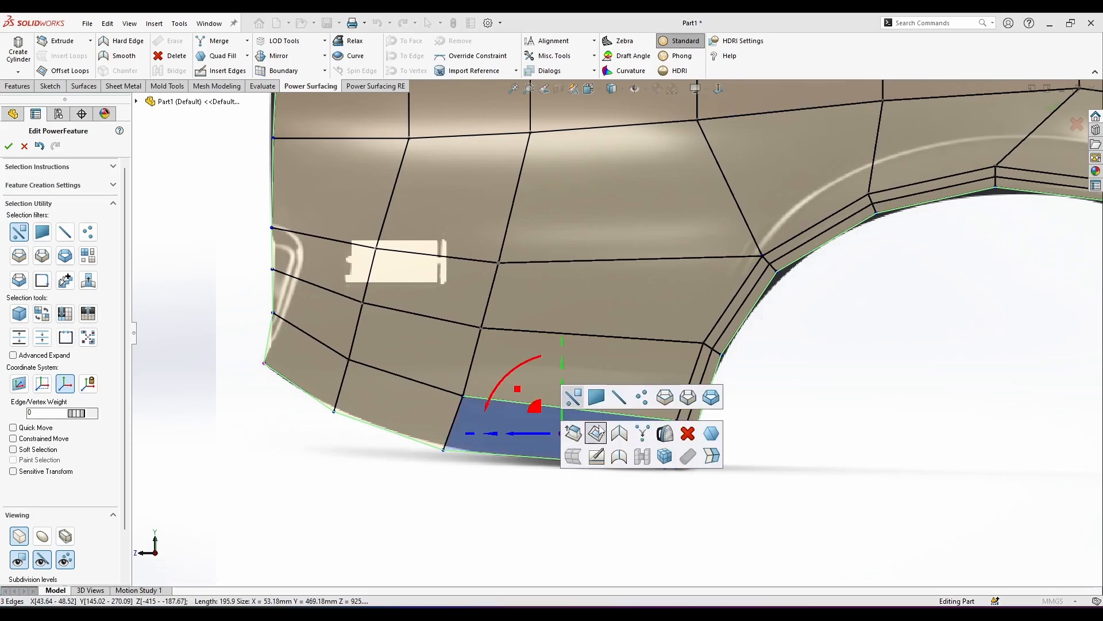
left_click(597, 432)
Extrude the open edge above the removed face down to the panel's bottom contour.
left_click(539, 406)
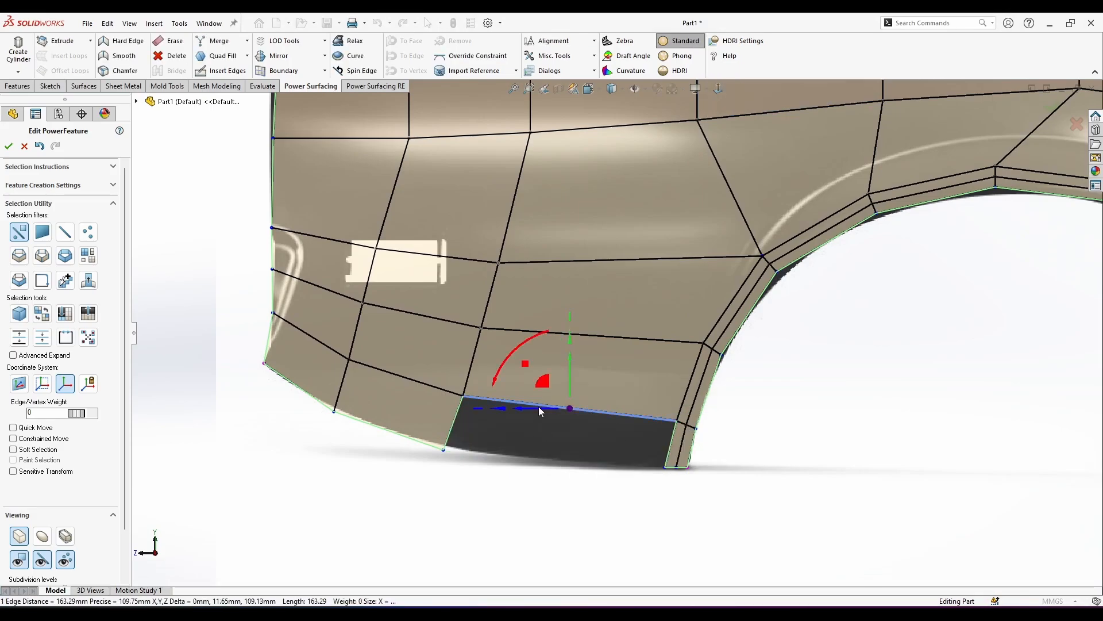
left_click_drag(543, 384, 529, 438)
left_click(446, 462)
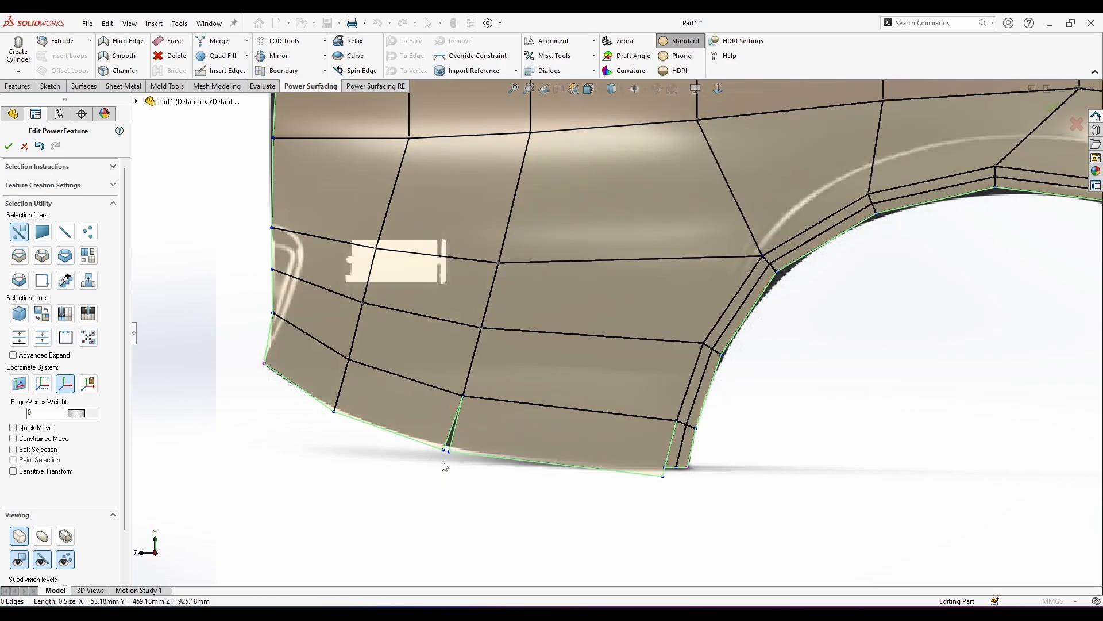
Merge the extruded face's two lower corner vertices with the neighbouring strip and wheel-arch band vertices.
scroll(432, 466, "down", 5)
left_click(463, 424)
left_click(476, 428, "ctrl")
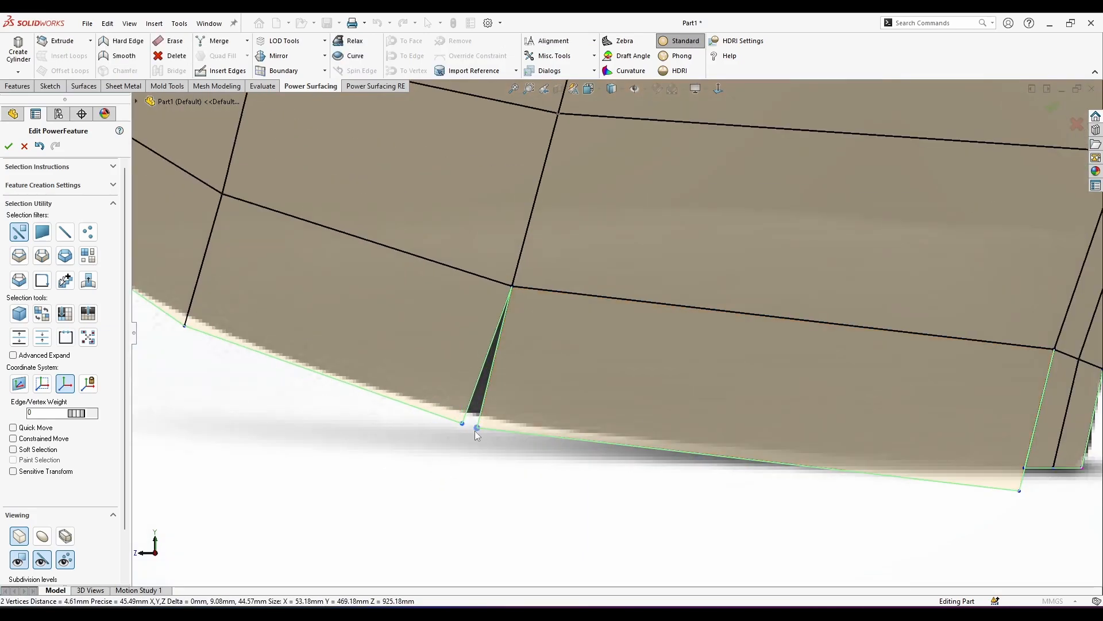
left_click(561, 445)
scroll(603, 403, "up", 2)
scroll(896, 428, "down", 2)
left_click(887, 408)
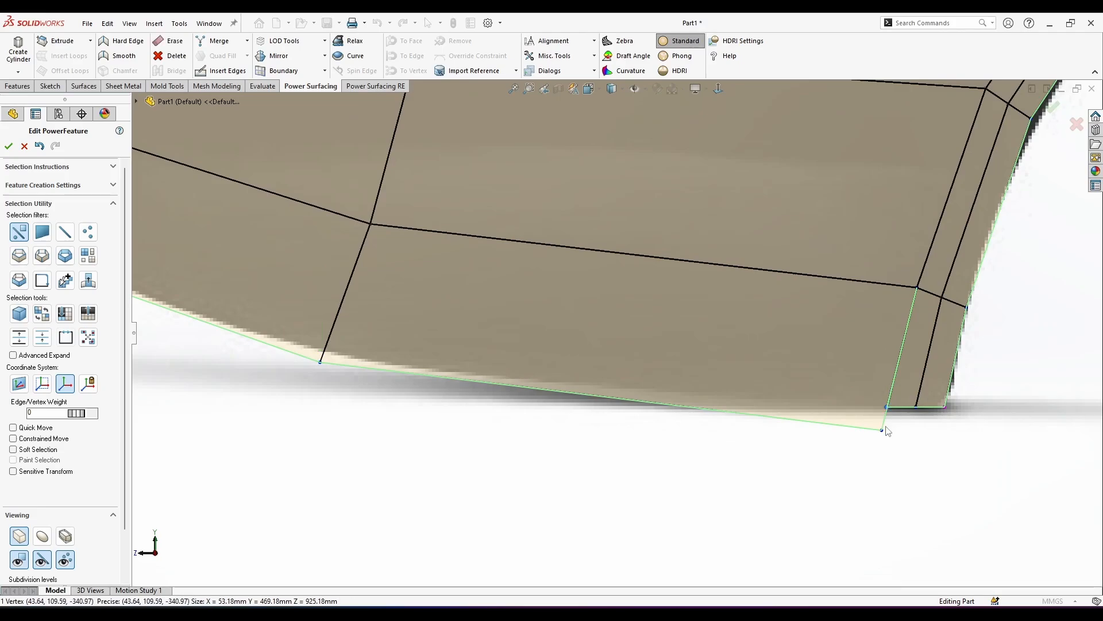
left_click(882, 429, "ctrl")
left_click(965, 442)
left_click(815, 441)
scroll(775, 371, "up", 6)
scroll(744, 232, "down", 2)
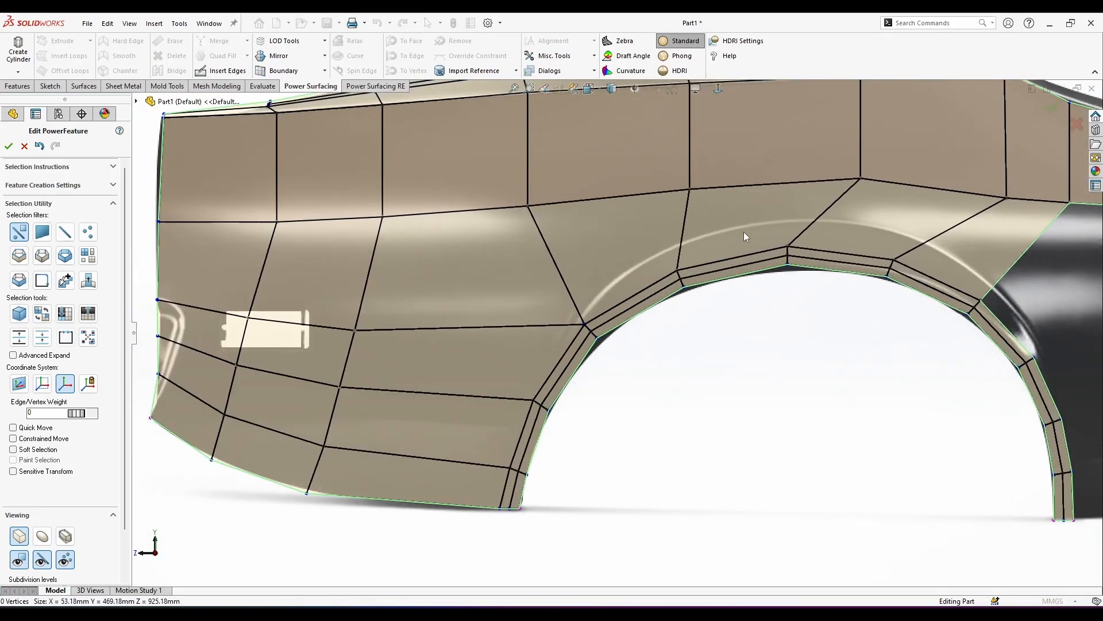
scroll(765, 319, "up", 3)
scroll(845, 331, "down", 4)
scroll(856, 333, "up", 3)
scroll(828, 310, "down", 2)
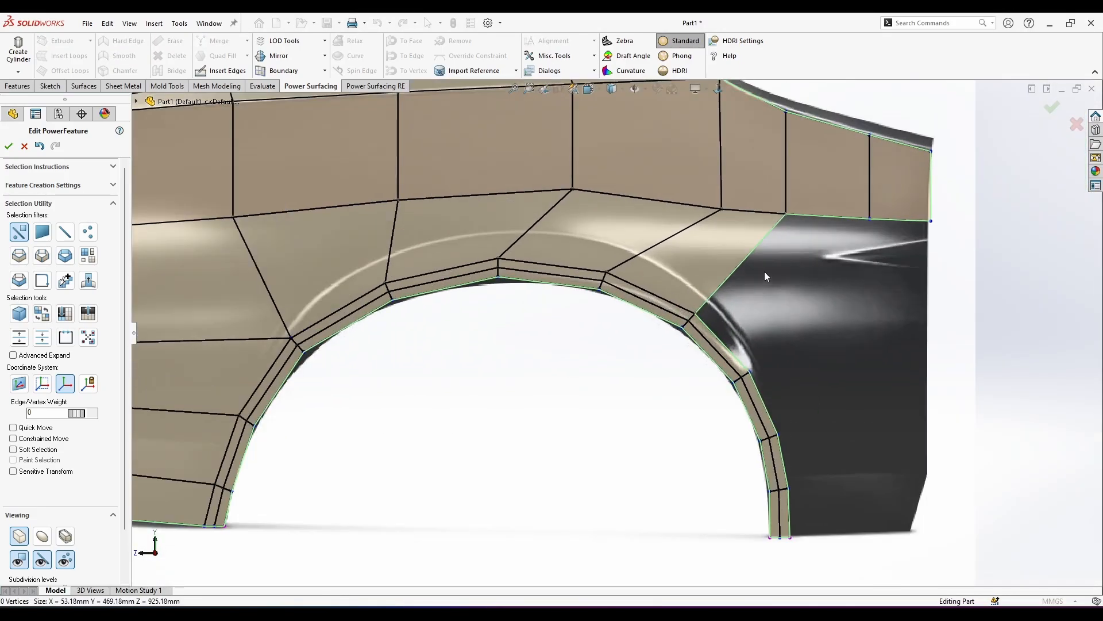
Extrude the lowest outer edge of the wheel-arch band's open leg in two segments across to the panel's end.
scroll(790, 402, "up", 1)
left_click(760, 487)
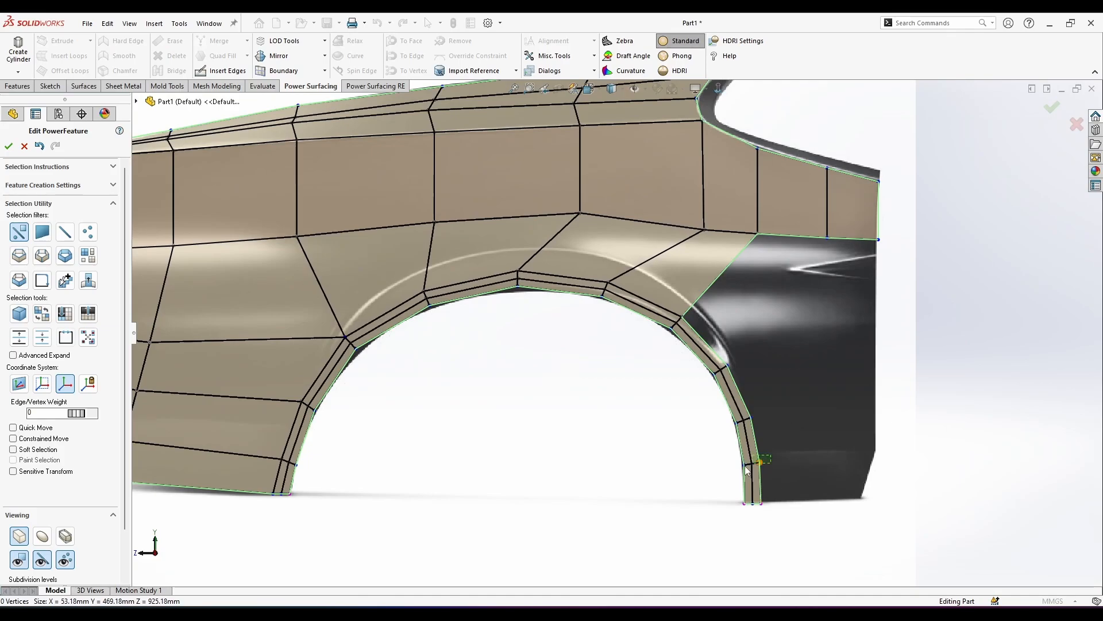
scroll(712, 436, "down", 3)
scroll(747, 431, "up", 4)
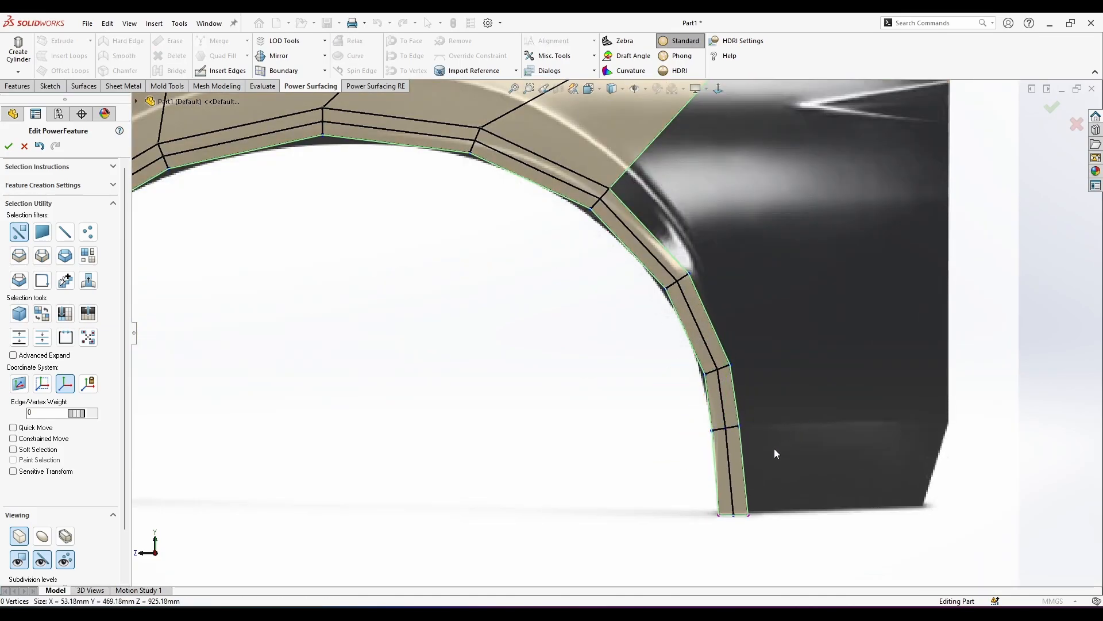
scroll(685, 408, "down", 5)
left_click(685, 398)
left_click_drag(676, 388, 746, 384, "shift")
left_click_drag(747, 384, 857, 380, "shift")
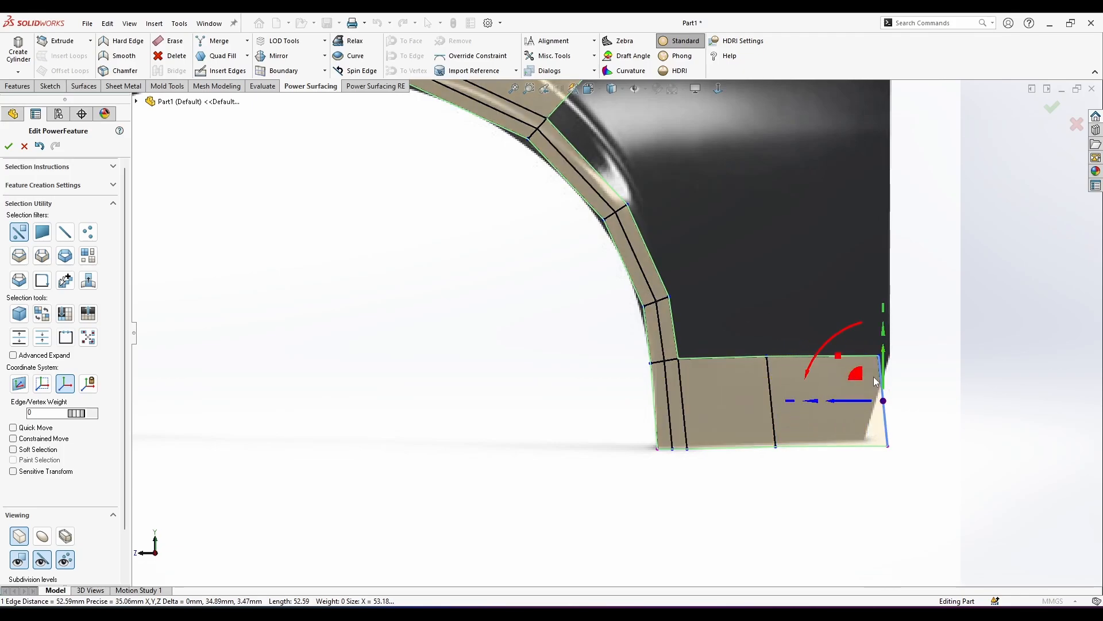
Fit the end edge of the extruded bottom strip to the slanted lower corner of the reference panel.
left_click_drag(824, 346, 850, 369)
key("Escape")
scroll(853, 394, "up", 1)
scroll(755, 305, "up", 2)
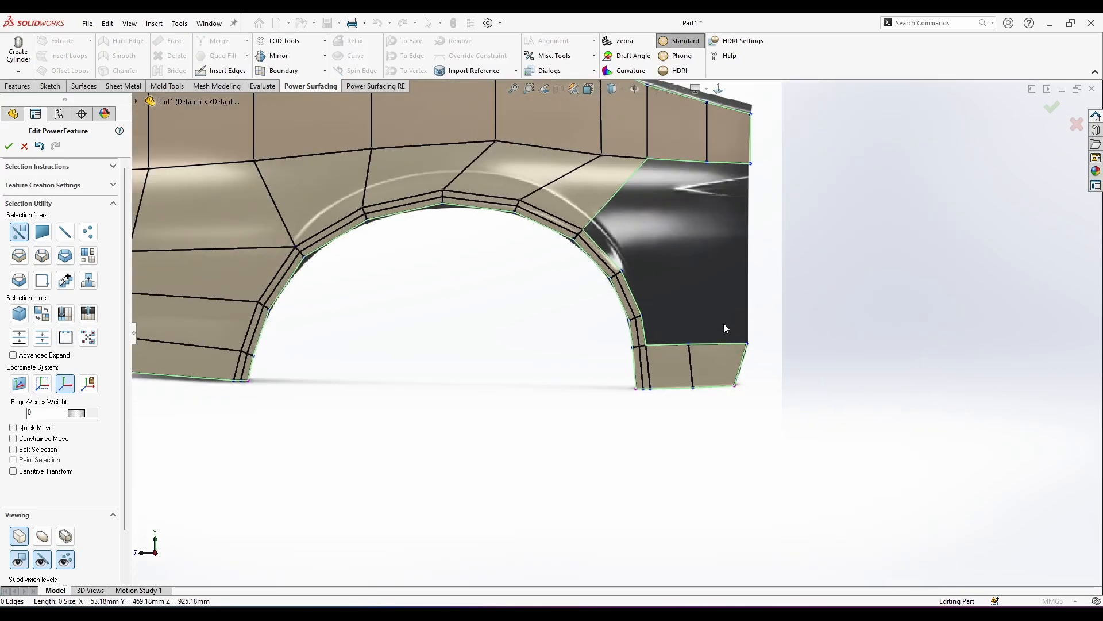
Bridge the upper edge of the strip's end face to the matching lower edge of the upper panel with 3 segments.
left_click(726, 343)
middle_click_drag(711, 317, 771, 315)
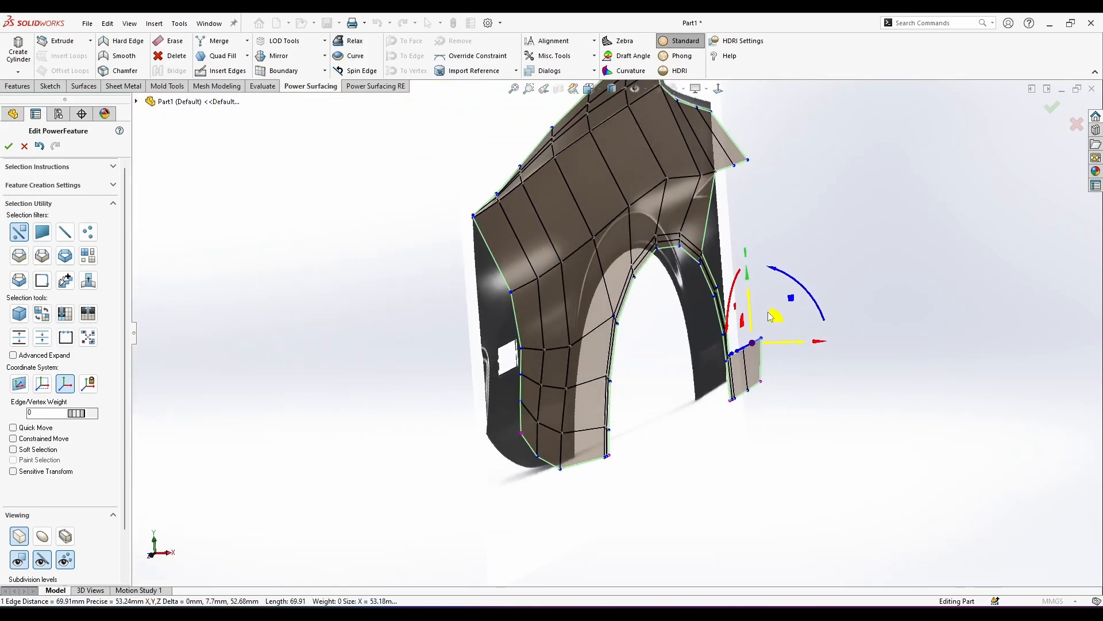
left_click_drag(769, 316, 766, 249)
key("ctrl+z")
left_click(741, 164, "ctrl")
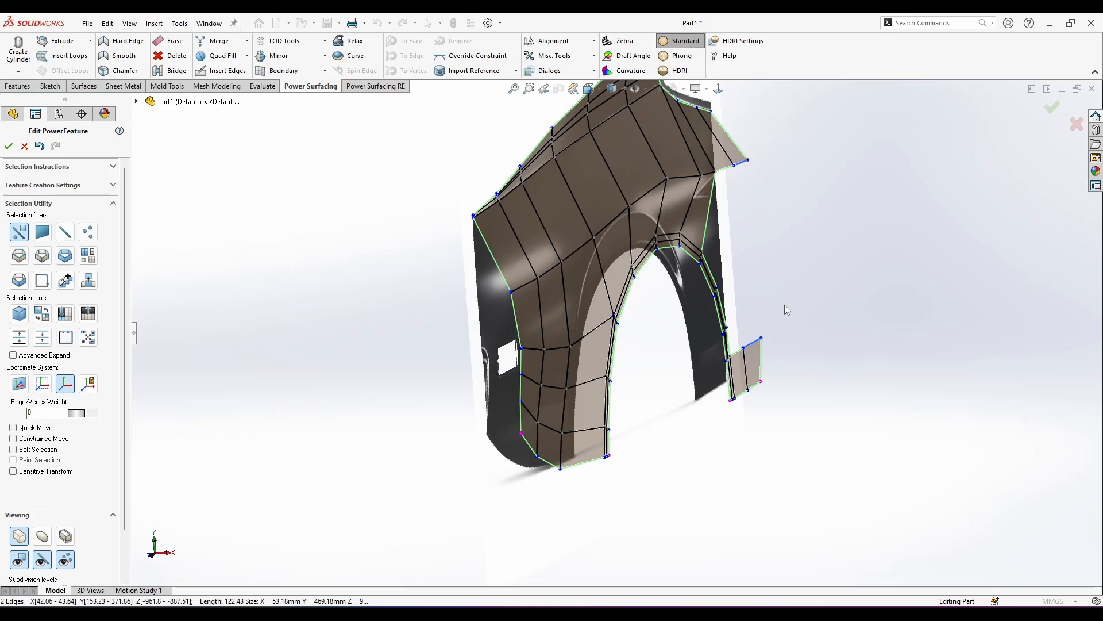
scroll(784, 304, "down", 5)
left_click(890, 311)
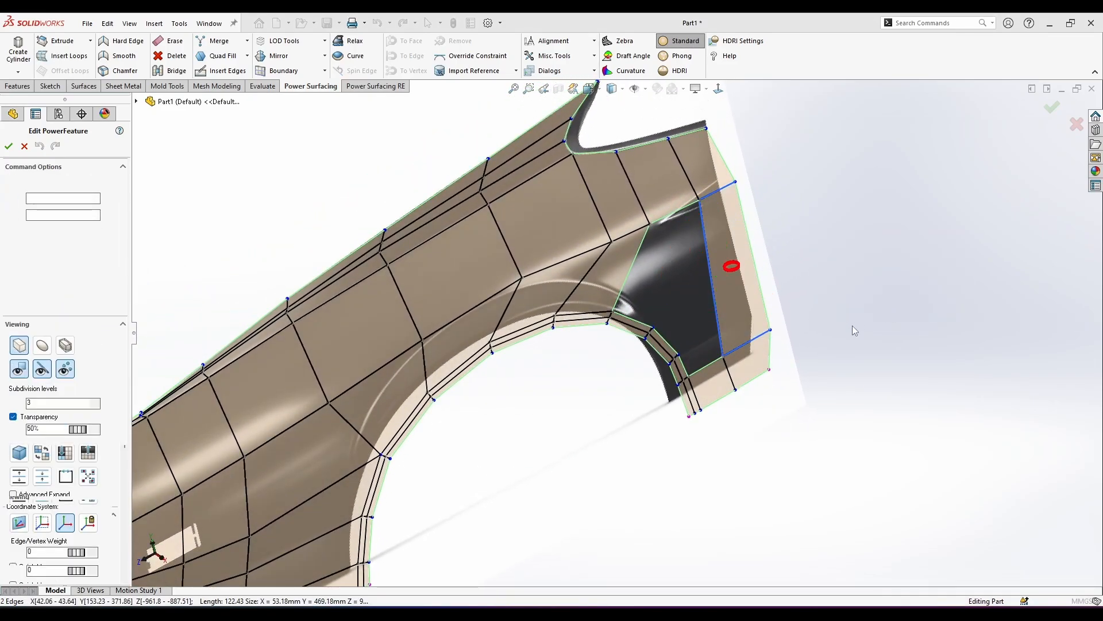
middle_click_drag(854, 330, 770, 308)
middle_click_drag(739, 115, 707, 160)
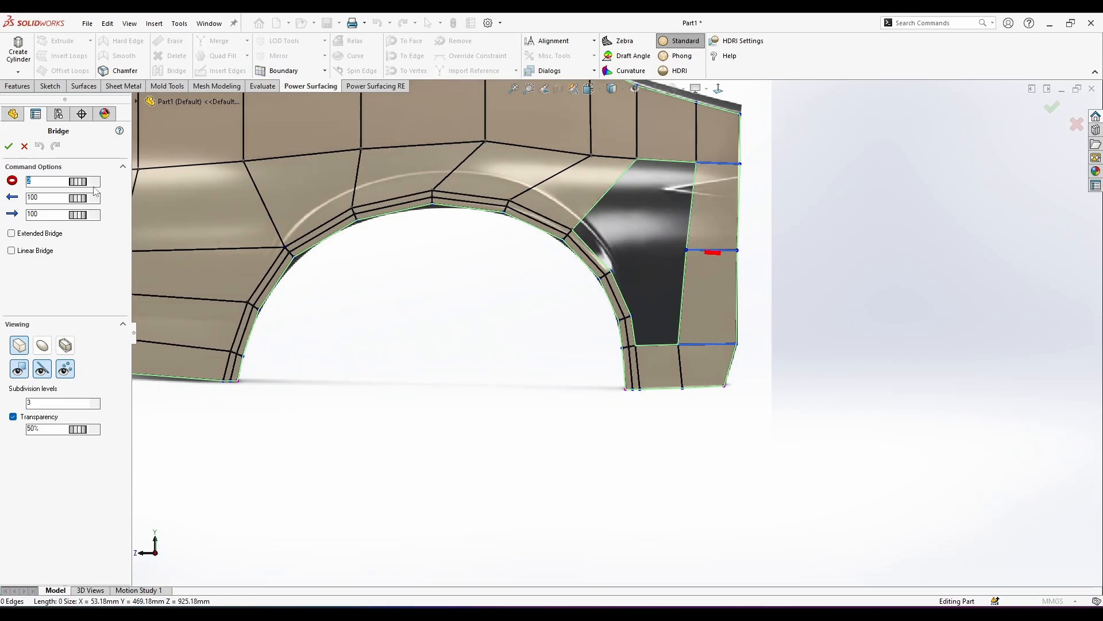
key("Return")
Bridge the wheel-arch band edge just above the bottom strip to the facing edge of the bridged end column.
middle_click_drag(660, 229, 683, 274)
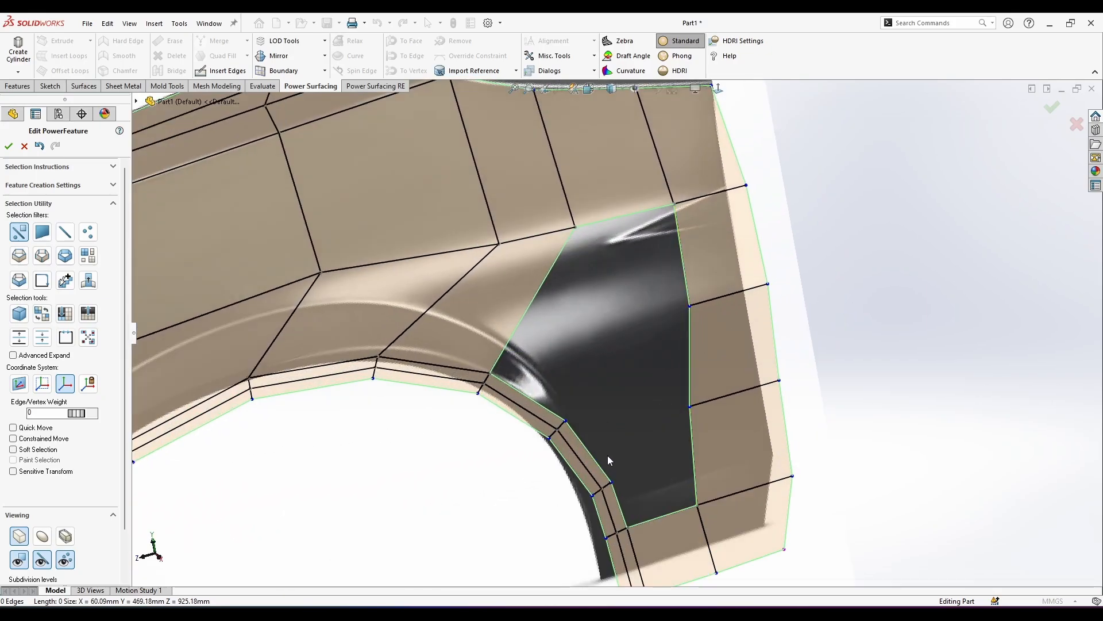
left_click(592, 454)
left_click(693, 454, "ctrl")
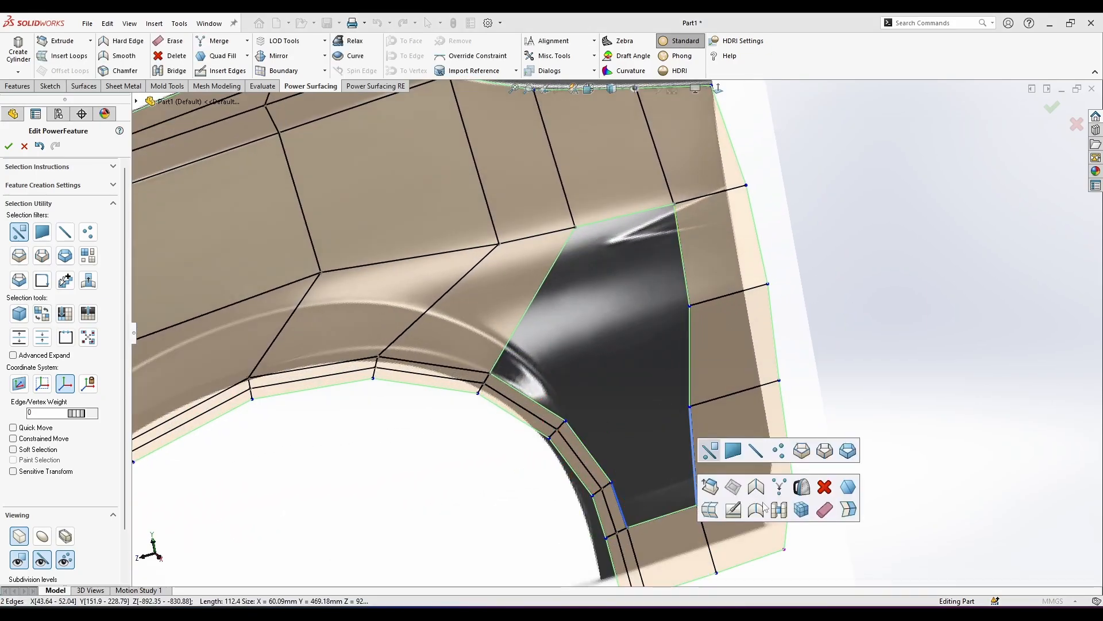
left_click(984, 342)
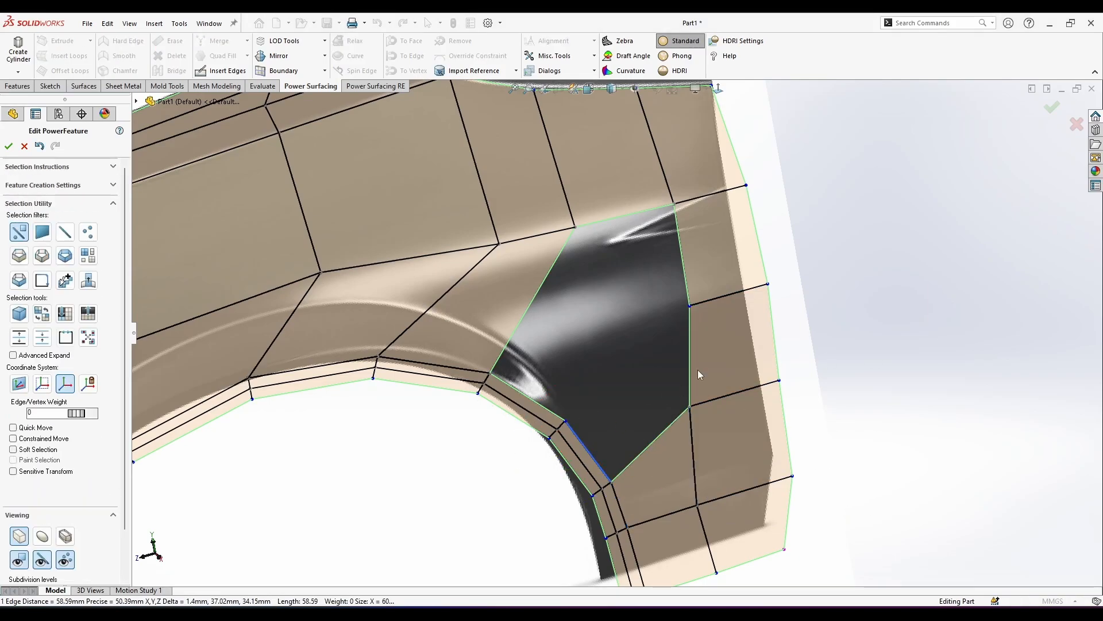
Bridge the next wheel-arch band edge up to the facing edge of the end column's middle face.
left_click(698, 371, "ctrl")
right_click(698, 371)
left_click(794, 403)
key("ctrl+z")
right_click(696, 347)
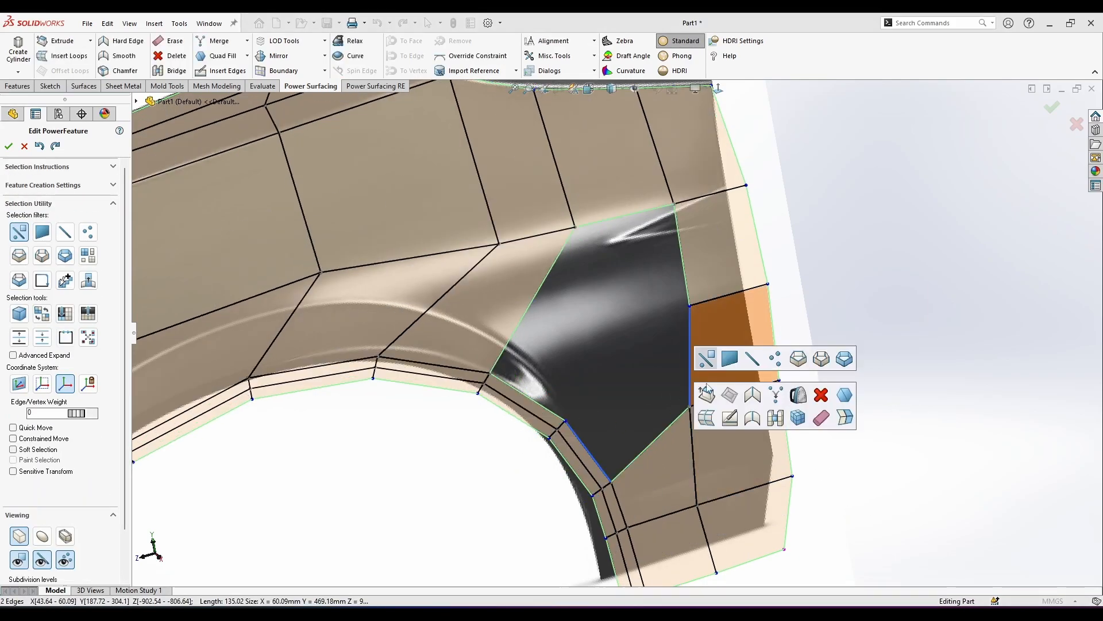
left_click(775, 416)
key("Return")
Bridge the slanted open edge above the wheel arch to the facing edge of the end column's top face.
mouse_move(611, 333)
middle_mouse_down()
mouse_move(575, 287)
mouse_move(590, 329)
middle_mouse_up()
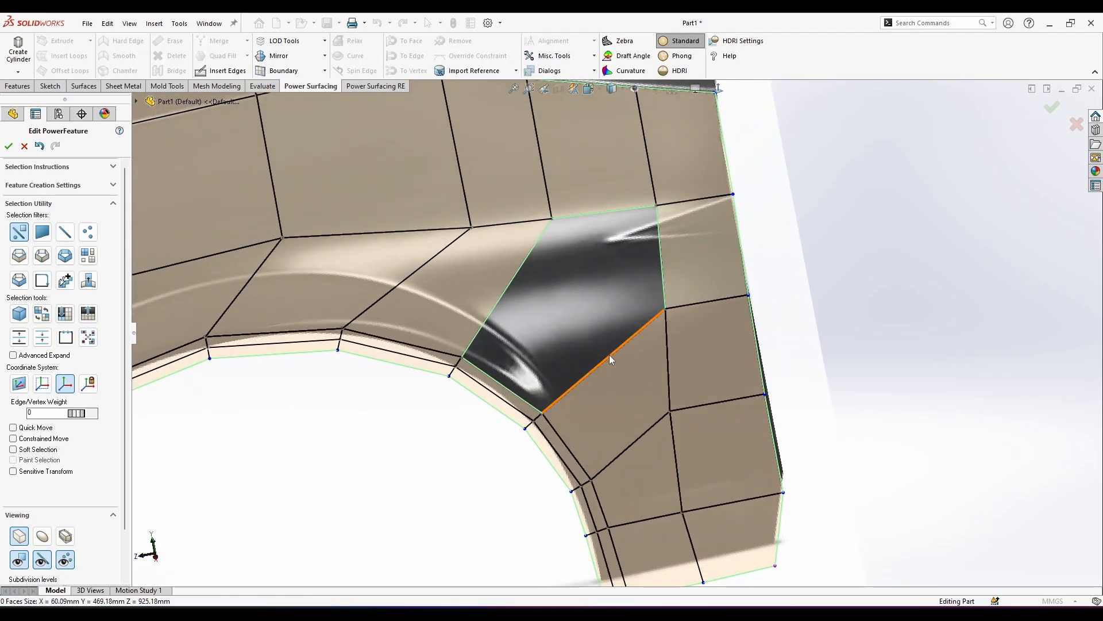
middle_click_drag(619, 261, 538, 246)
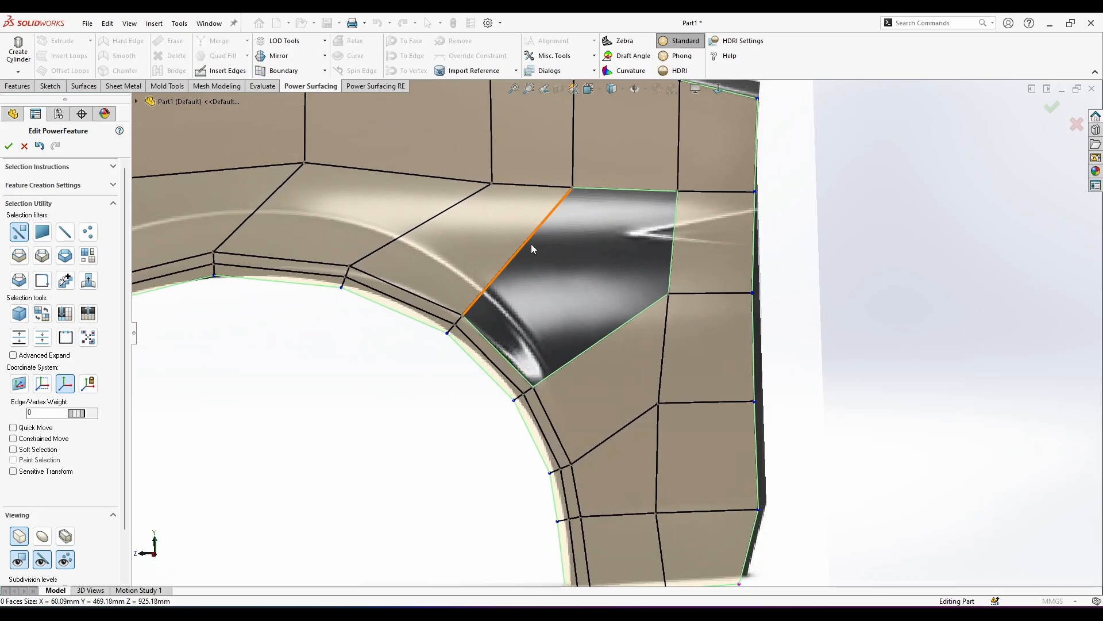
left_click(531, 244)
left_click(672, 241, "ctrl")
left_click(824, 262)
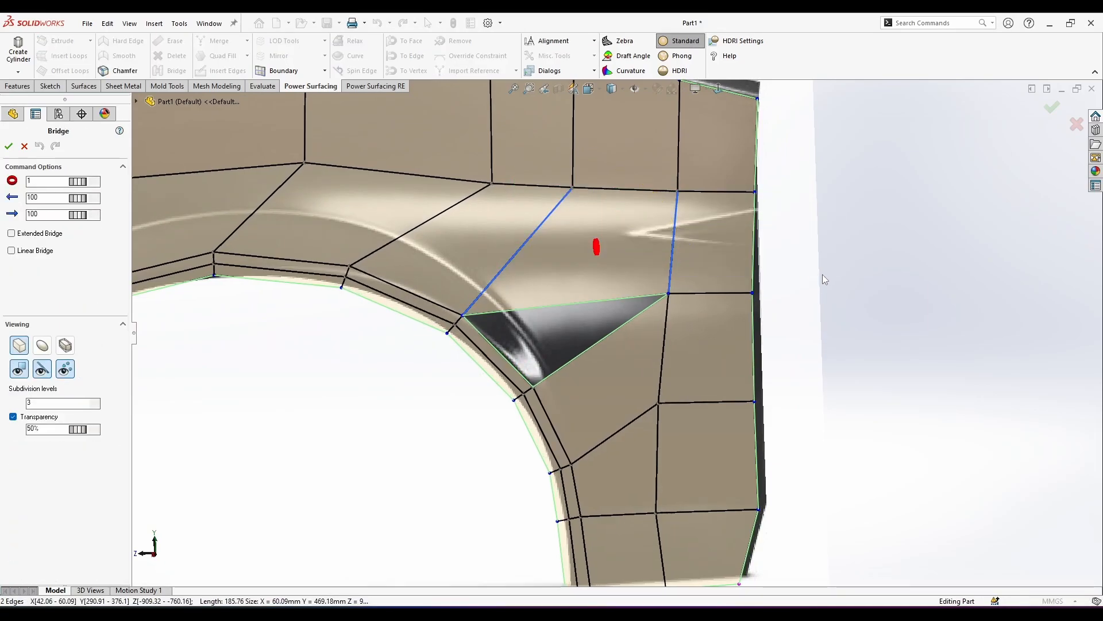
Close the remaining triangular hole between the wheel-arch band and the bridged faces.
middle_click_drag(527, 352, 516, 349)
left_click(515, 309)
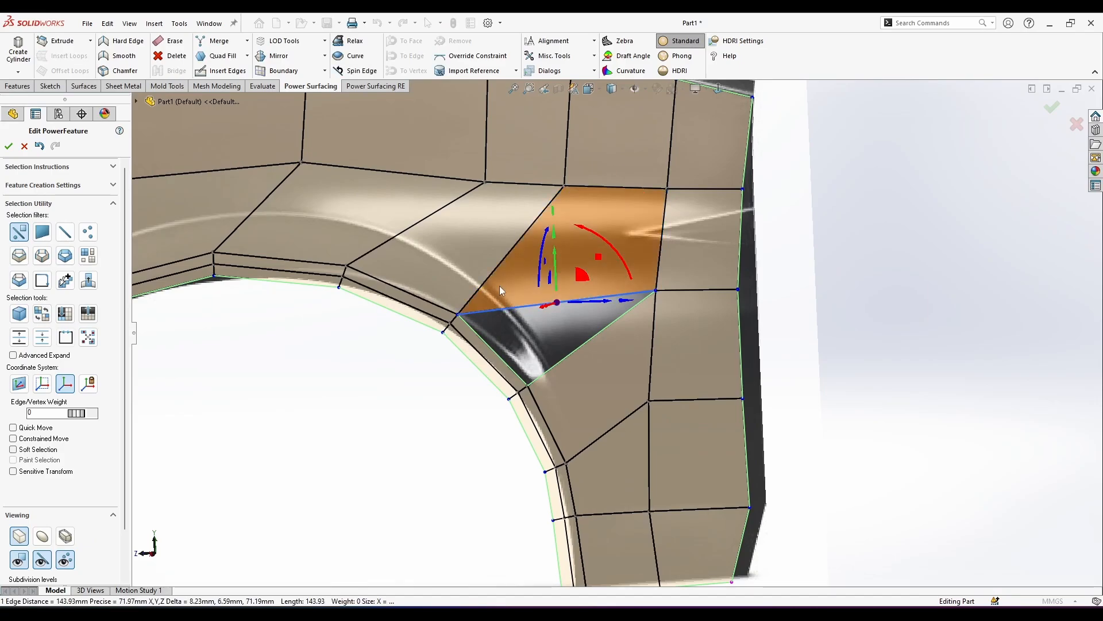
left_click(408, 402)
scroll(409, 397, "up", 5)
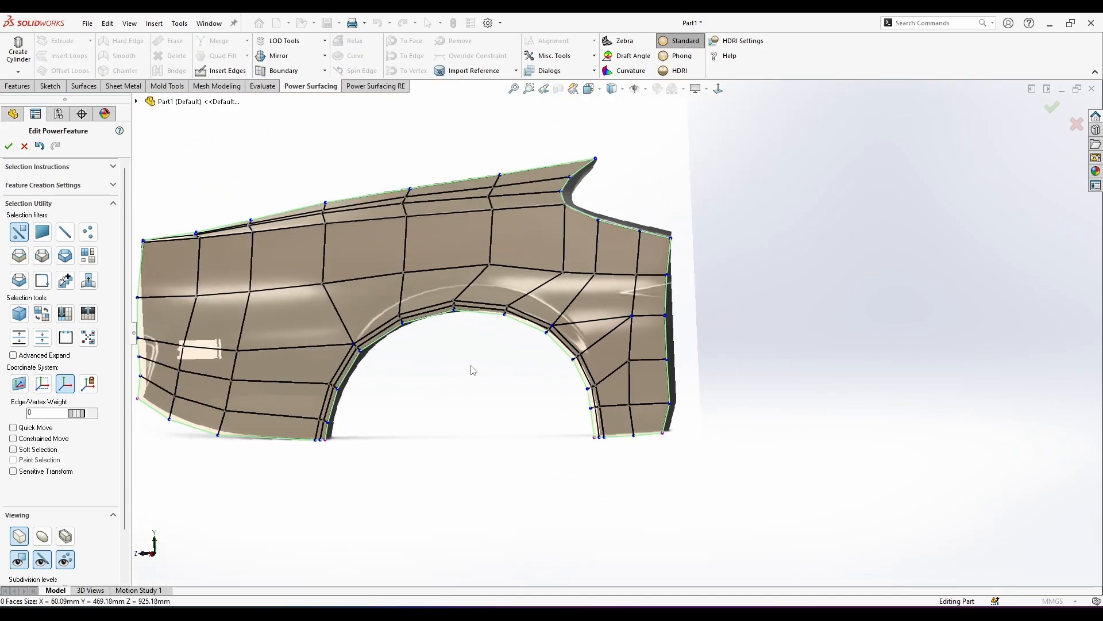
middle_click_drag(471, 364, 494, 349)
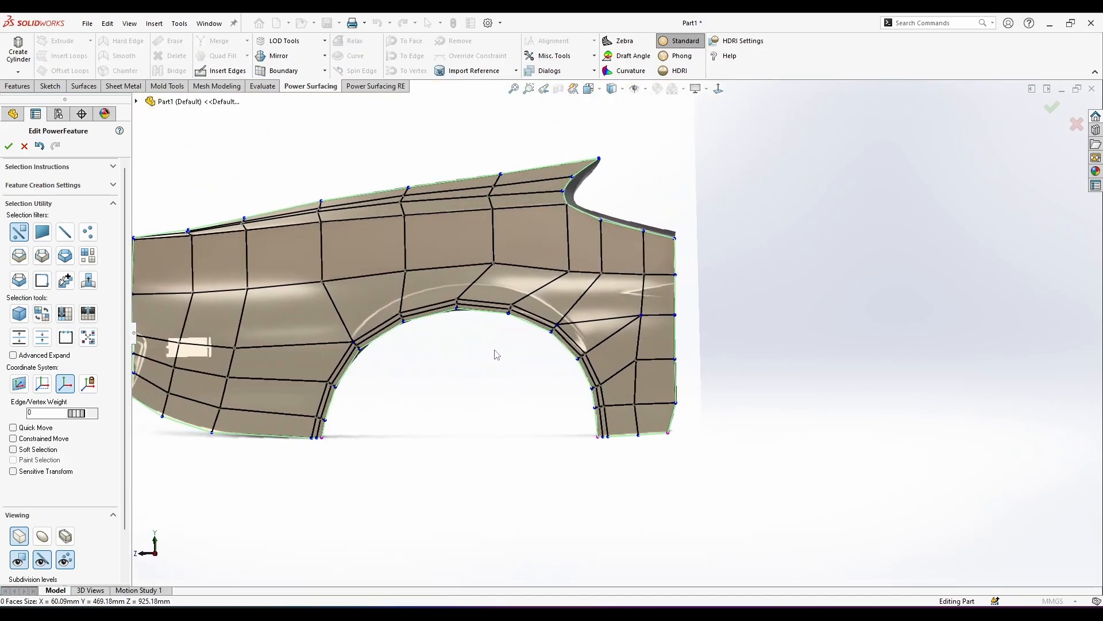
Erase the middle edge loop running along the whole wheel-arch band.
scroll(460, 304, "down", 2)
right_click(468, 303)
left_click(594, 288)
left_click(522, 313)
right_click(521, 314)
left_click(632, 348)
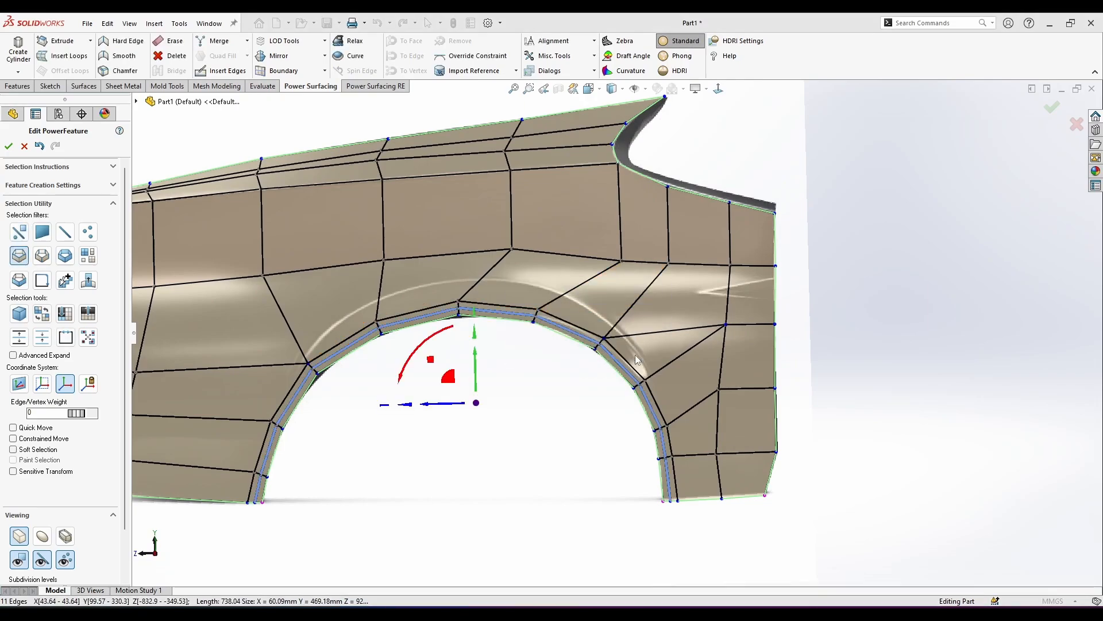
middle_click_drag(610, 336, 621, 336)
scroll(618, 335, "up", 3)
scroll(515, 339, "down", 3)
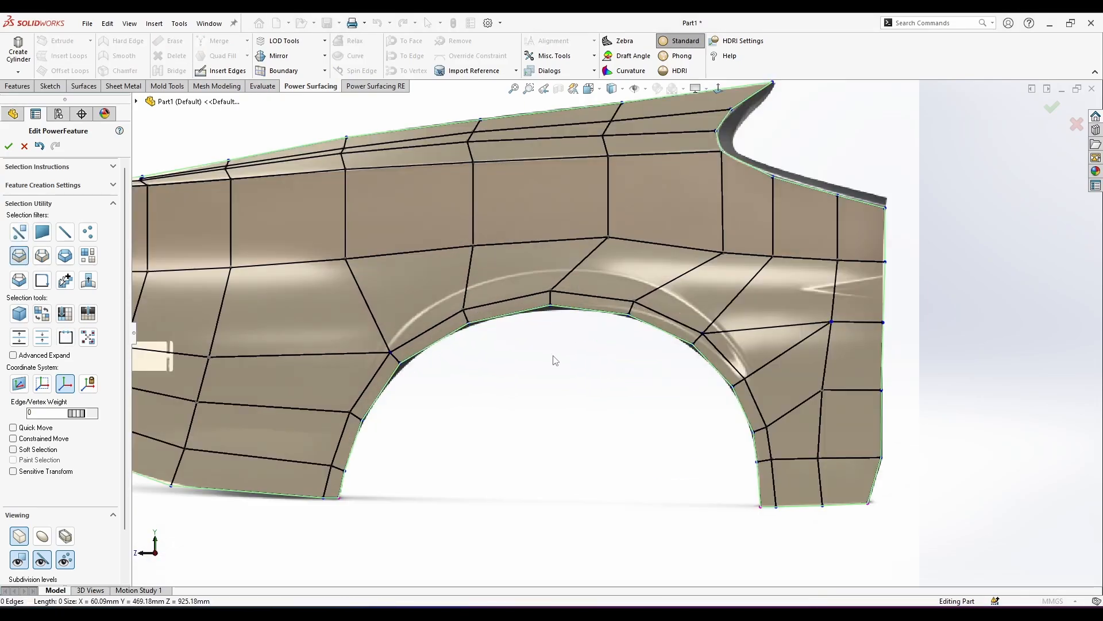
scroll(598, 322, "up", 2)
scroll(535, 339, "down", 3)
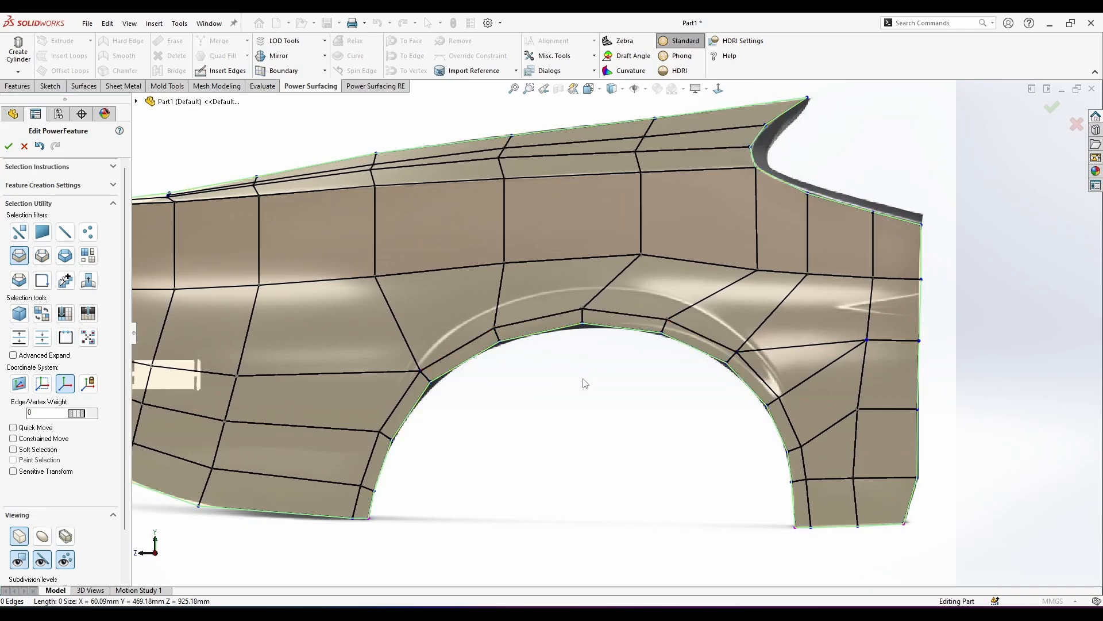
scroll(712, 363, "down", 1)
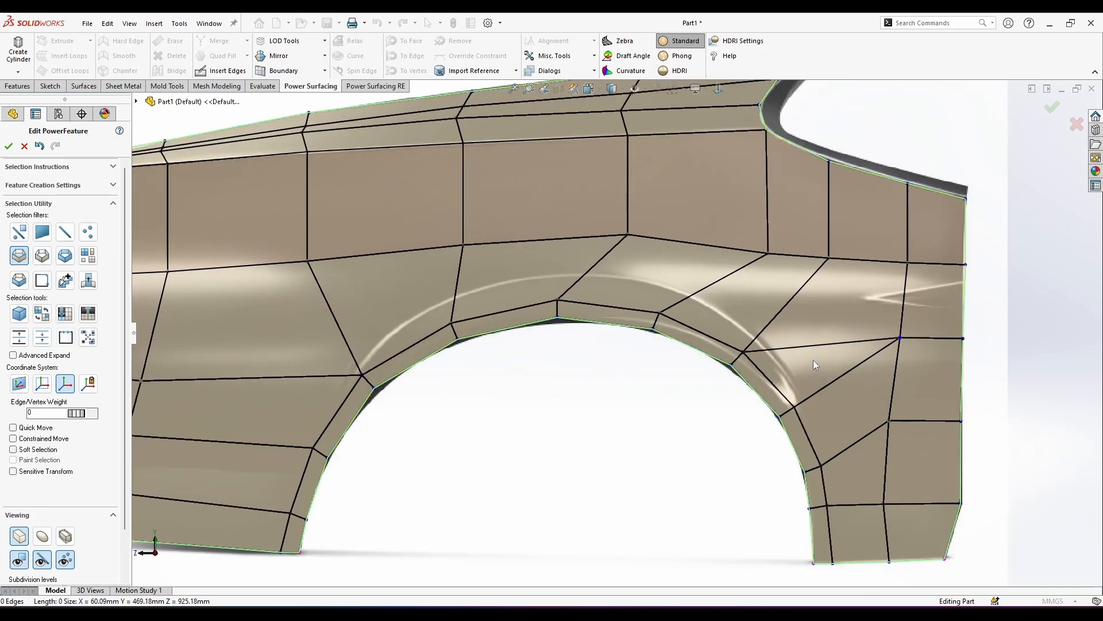
left_click(822, 344)
left_click(995, 404)
Select the full loop of wheel-arch band faces and flatten it in X.
mouse_move(1002, 393)
middle_mouse_down()
mouse_move(943, 385)
mouse_move(990, 404)
mouse_move(1011, 515)
mouse_move(967, 446)
mouse_move(983, 488)
mouse_move(969, 345)
mouse_move(936, 419)
mouse_move(739, 387)
mouse_move(747, 322)
middle_mouse_up()
key("s")
left_click(754, 309)
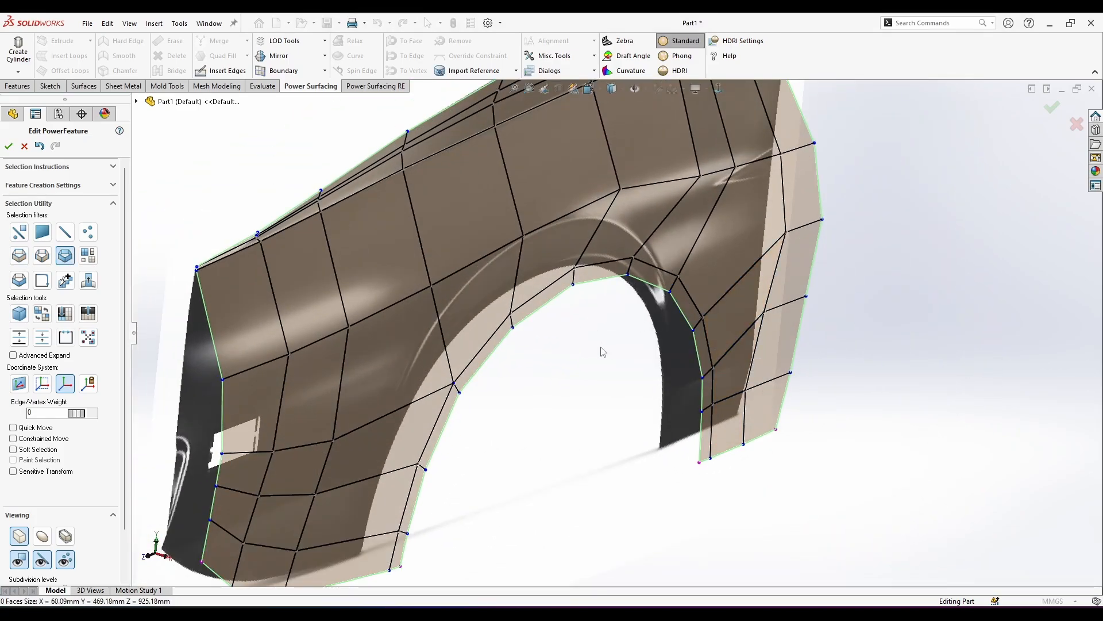
key("s")
left_click(675, 285)
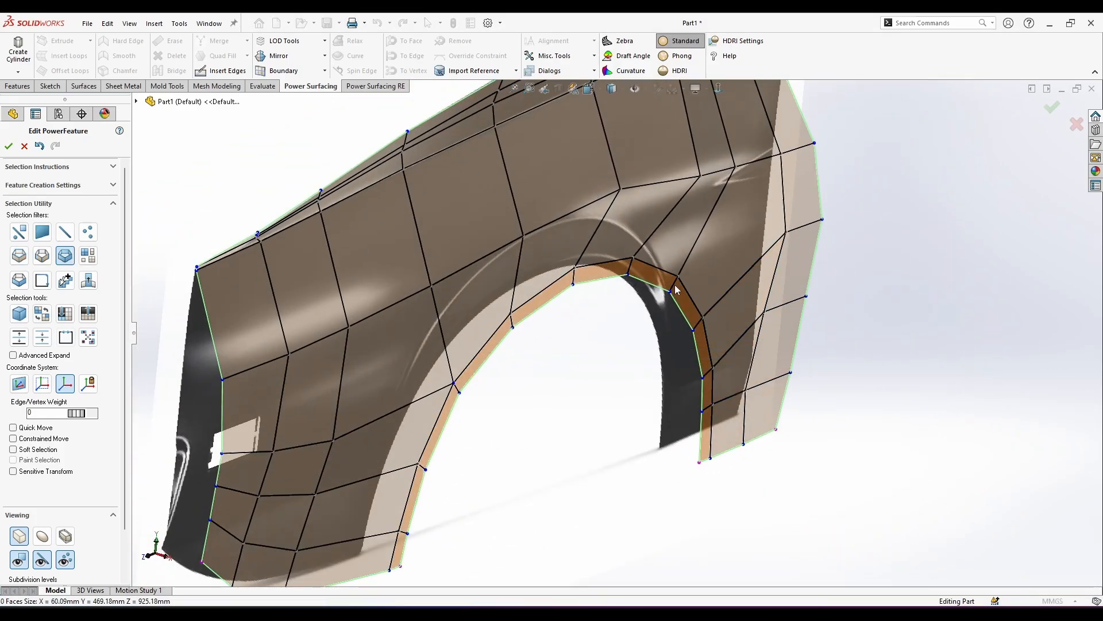
left_click(675, 285)
middle_click_drag(674, 285, 599, 398)
key("s")
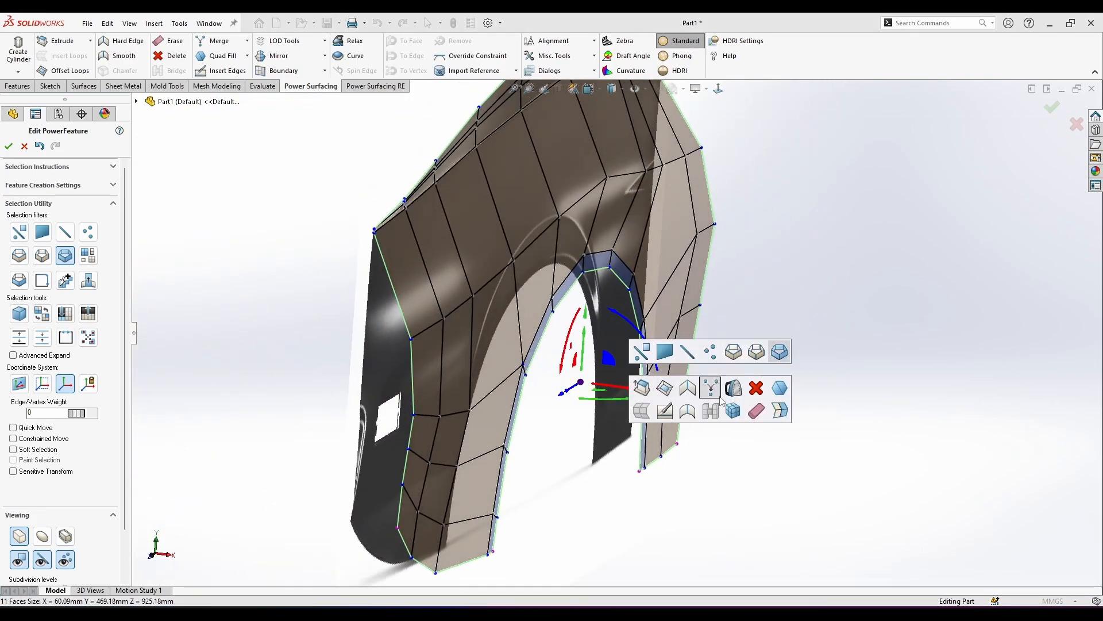
left_click(732, 388)
middle_click_drag(724, 387, 670, 412)
middle_click_drag(673, 335, 626, 323)
left_click(544, 44)
left_click(563, 18)
left_click(556, 43)
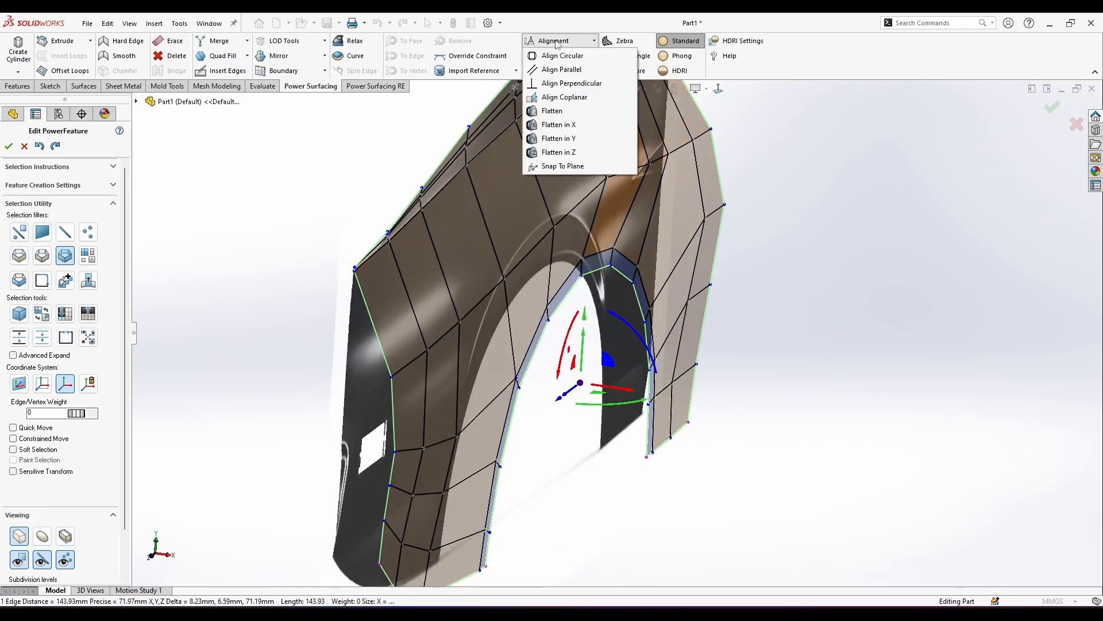
left_click(582, 133)
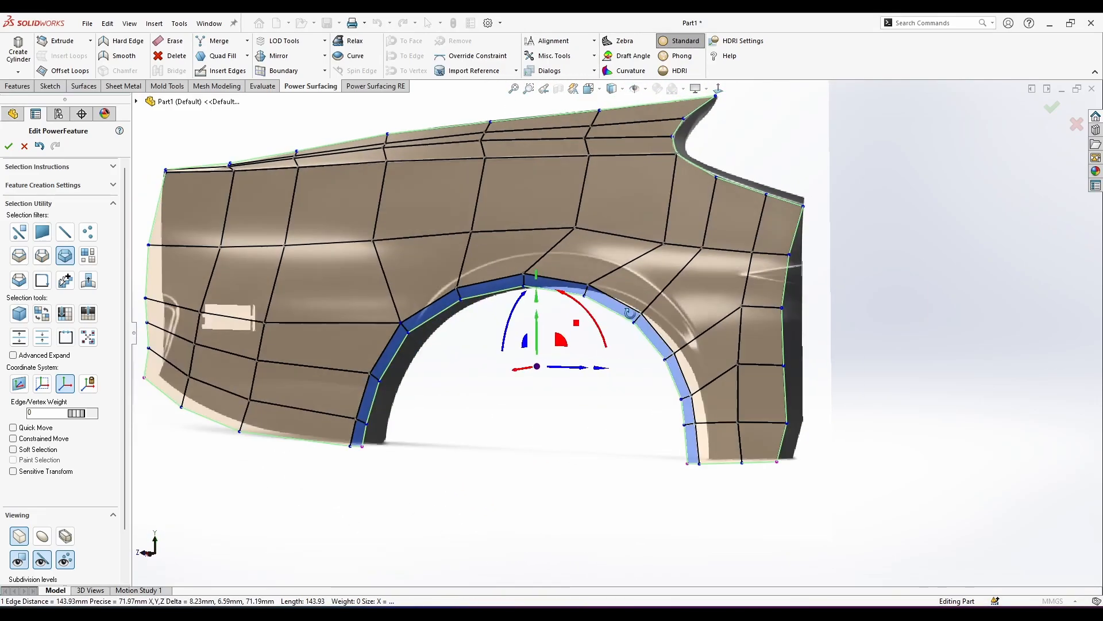
Move the selected wheel-arch band faces about 26 mm along the X axis.
middle_click_drag(630, 313, 471, 411)
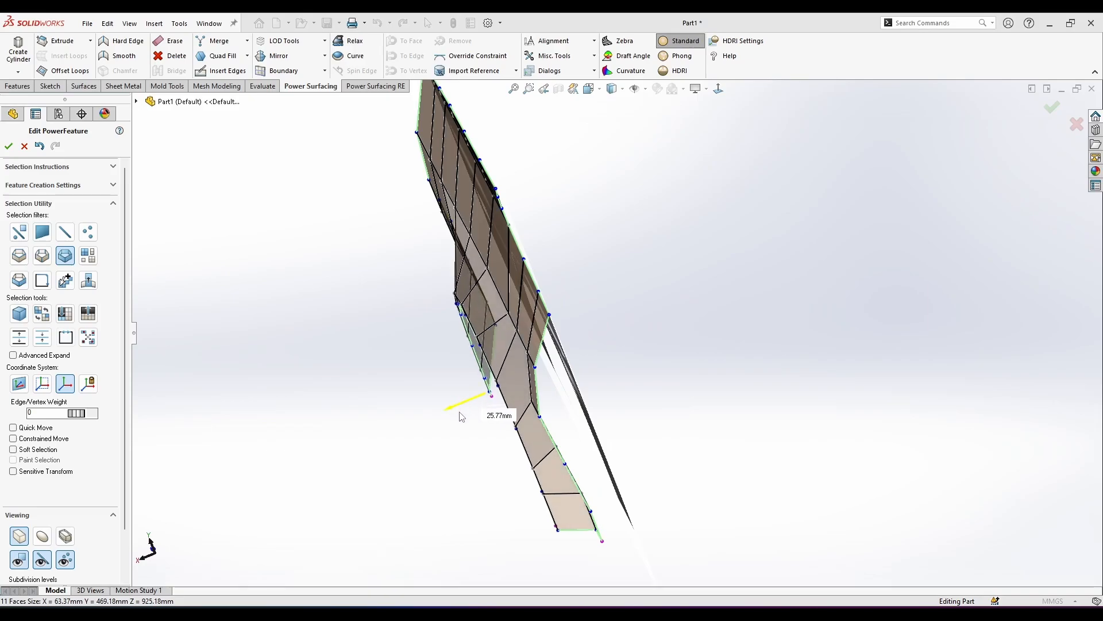
left_click_drag(462, 417, 459, 418)
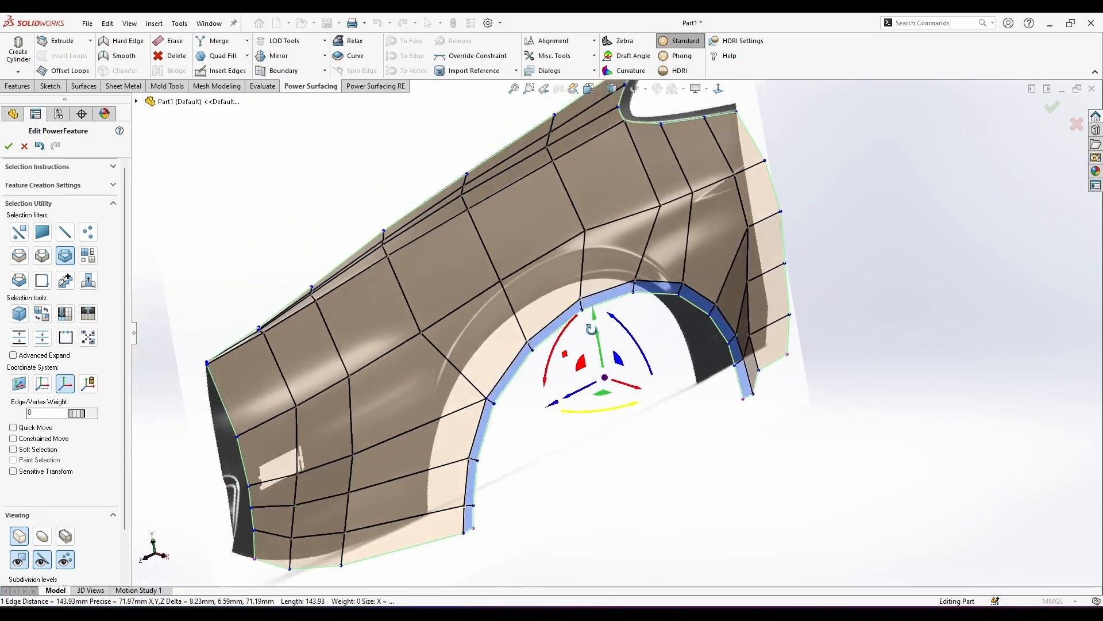
middle_click_drag(566, 316, 713, 302)
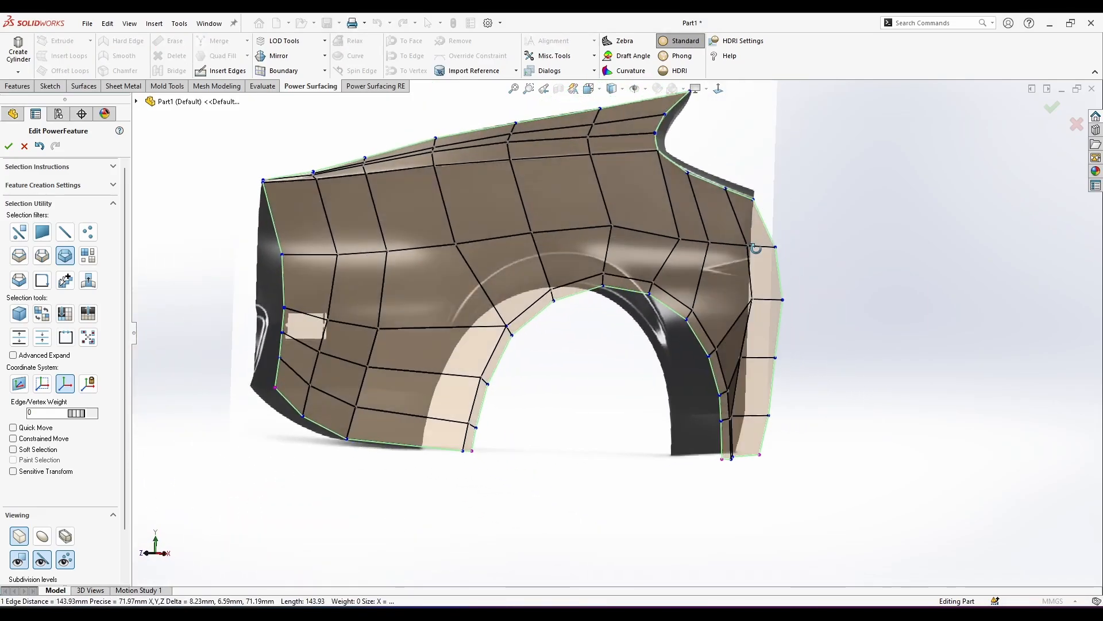
scroll(721, 102, "down", 5)
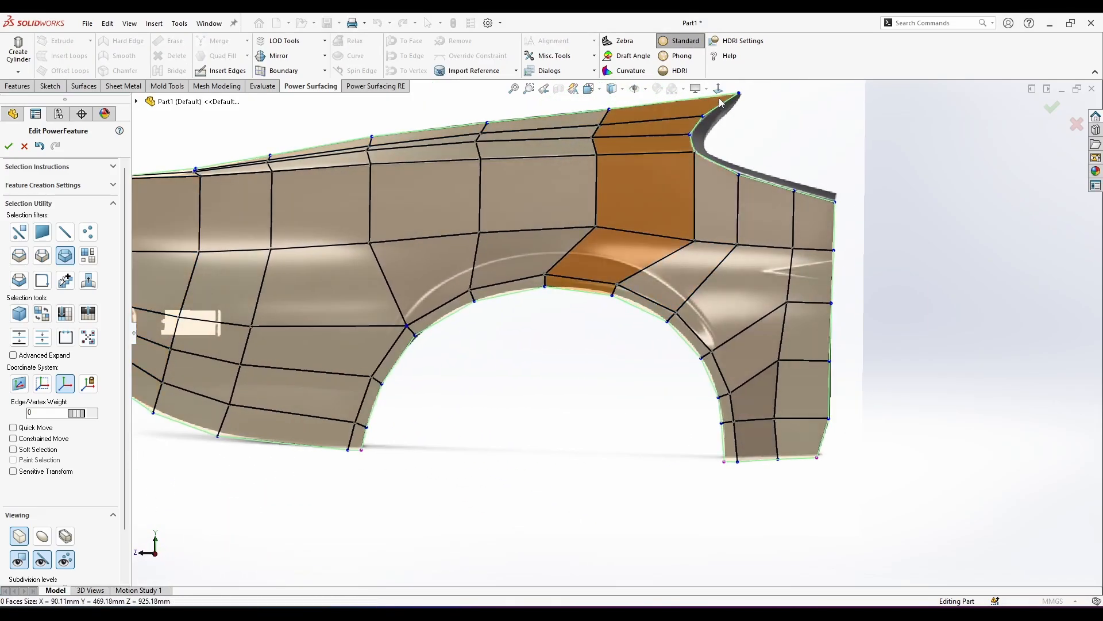
Insert a chain of seven edges around the wheel arch, following the reference flare line and ending on the arch band at both sides.
middle_click_drag(635, 202, 632, 212)
left_click(230, 71)
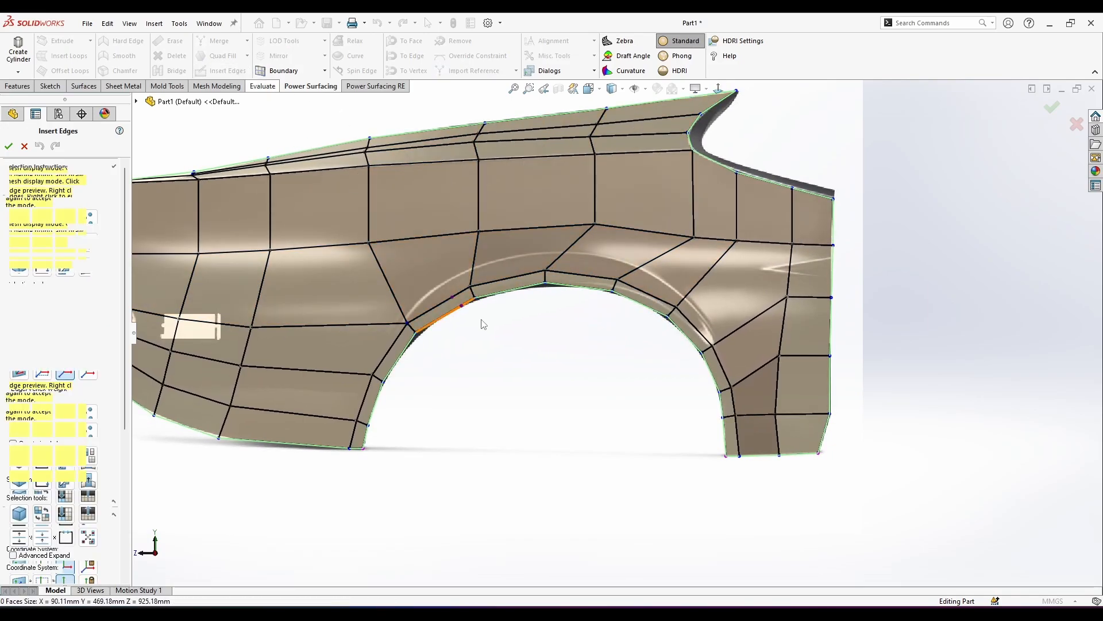
scroll(447, 353, "down", 2)
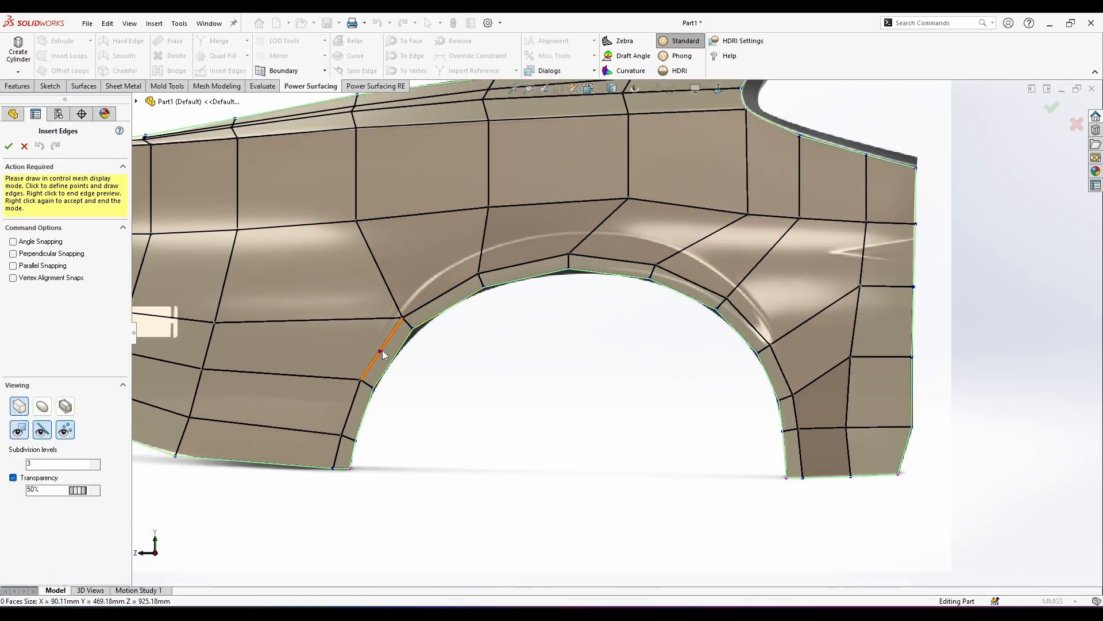
scroll(397, 368, "down", 1)
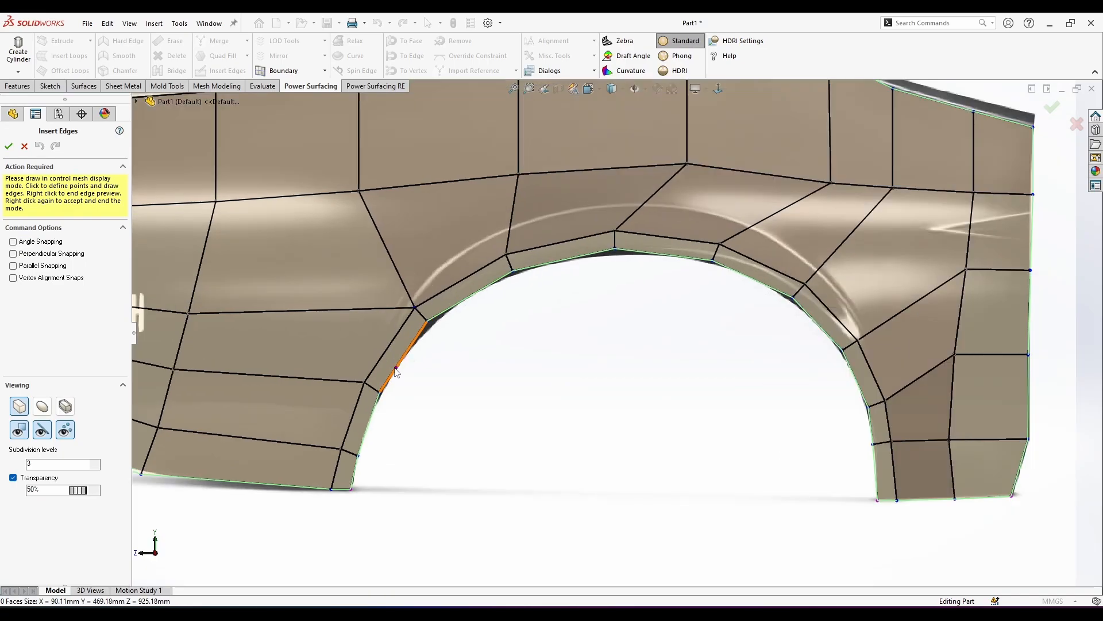
left_click(362, 383)
left_click(406, 288)
left_click(511, 224)
left_click(643, 205)
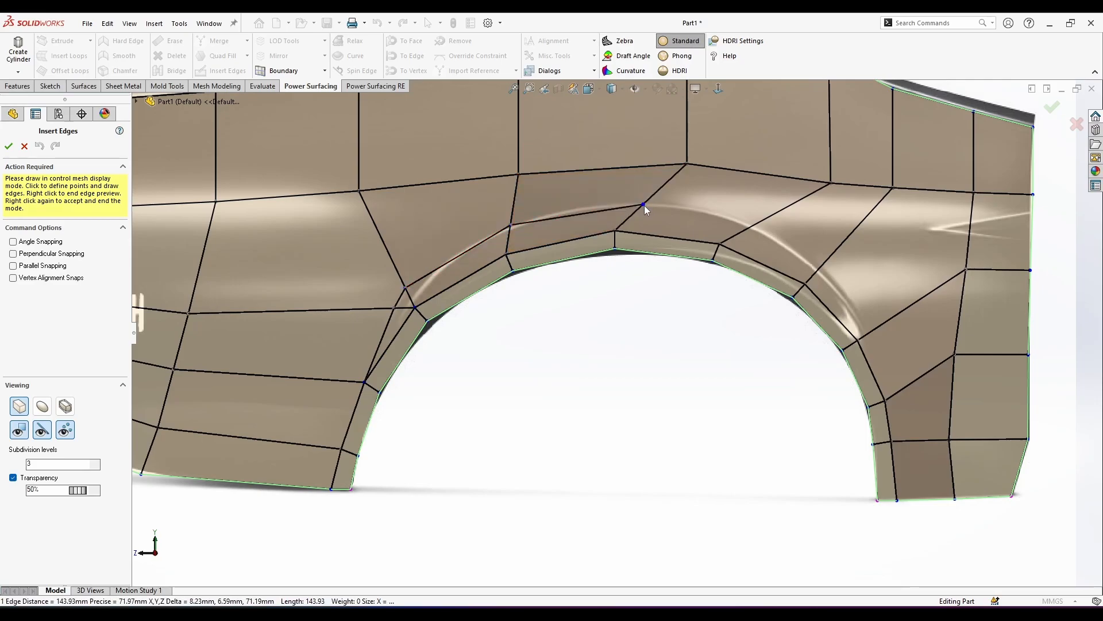
left_click(750, 226)
left_click(819, 269)
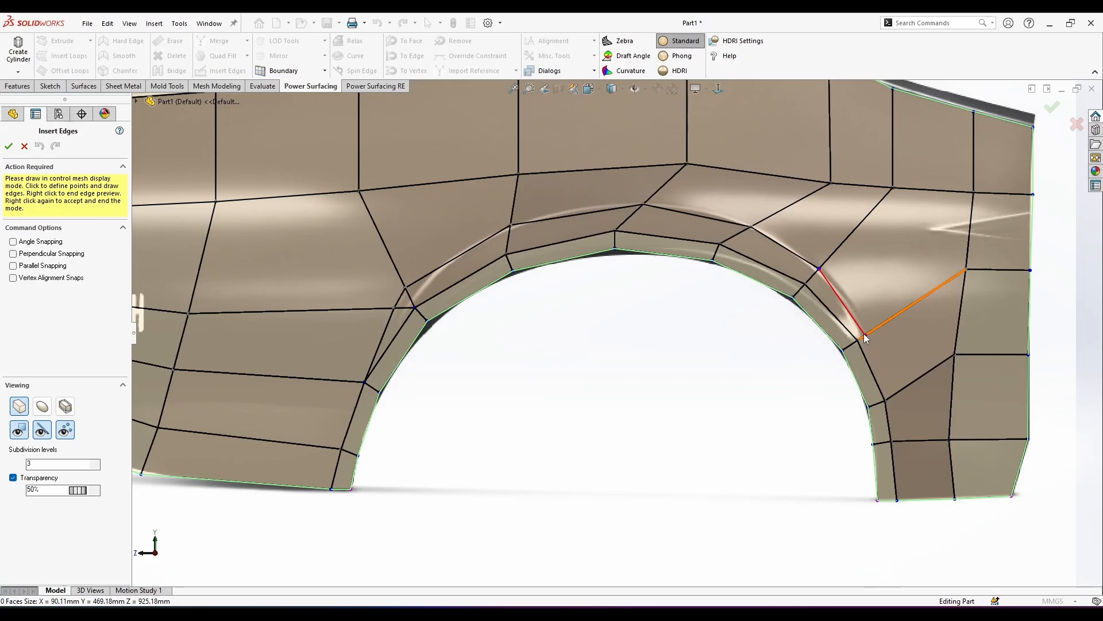
left_click(885, 399)
right_click(805, 349)
right_click(806, 349)
Merge the two closely spaced vertices near the left end of the new arch edge chain into one.
middle_click_drag(735, 240, 712, 272, "ctrl")
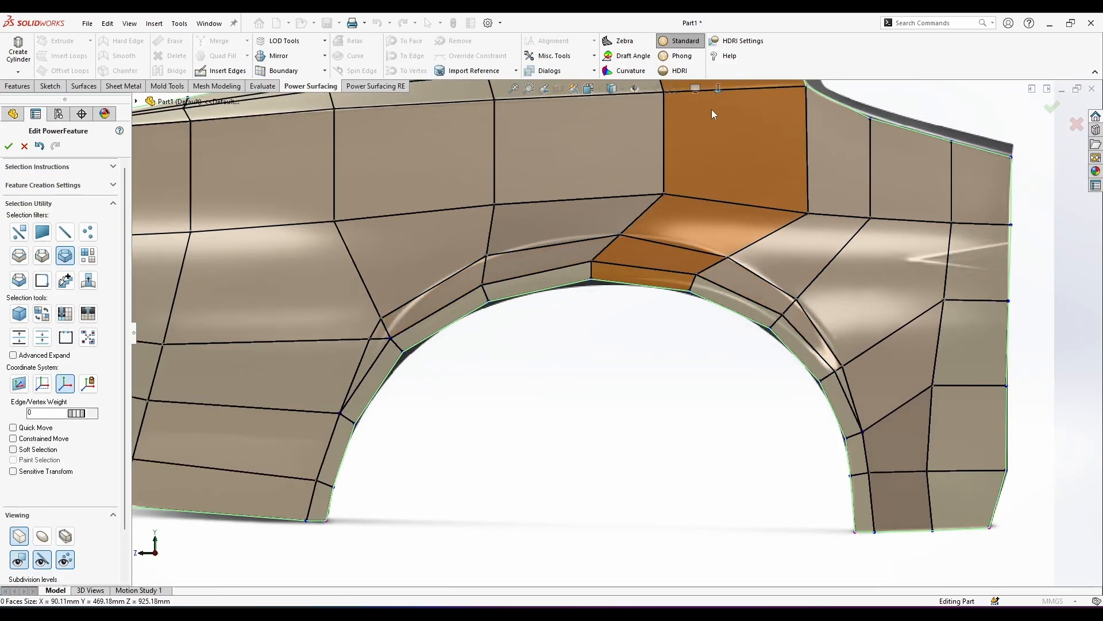
scroll(623, 226, "down", 1)
right_click(627, 227)
left_click(635, 214)
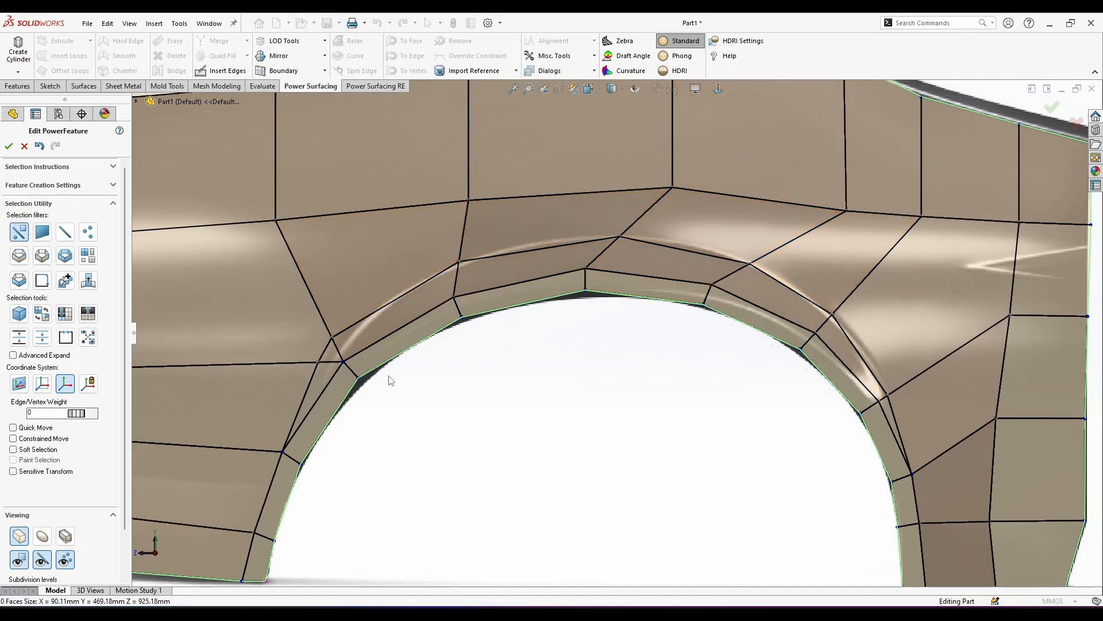
left_click(321, 363)
left_click(333, 339, "ctrl")
right_click(332, 338)
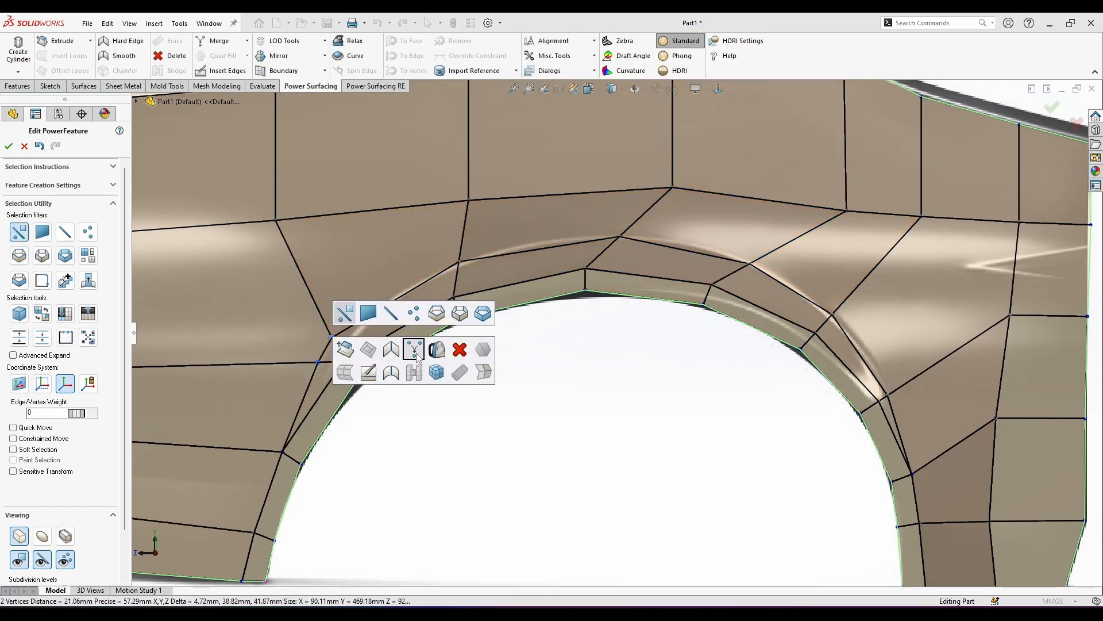
left_click(415, 351)
key("ctrl+z")
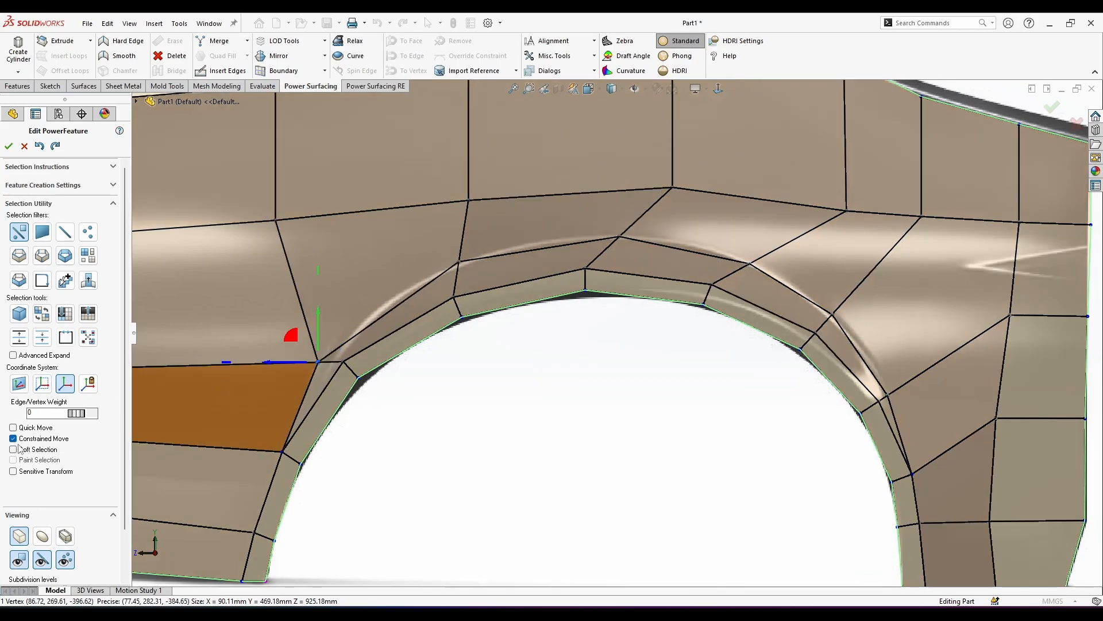
Enable constrained moving and shift the merged vertex in the side-view plane toward the reference flare line.
left_click_drag(293, 336, 308, 324)
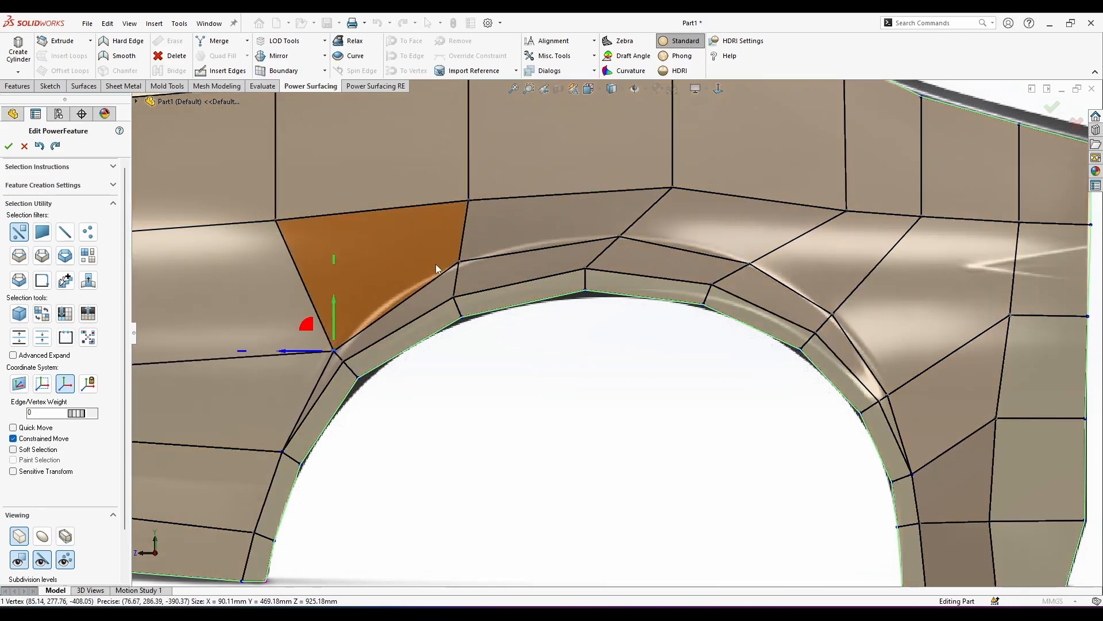
left_click(459, 262)
scroll(539, 359, "up", 2)
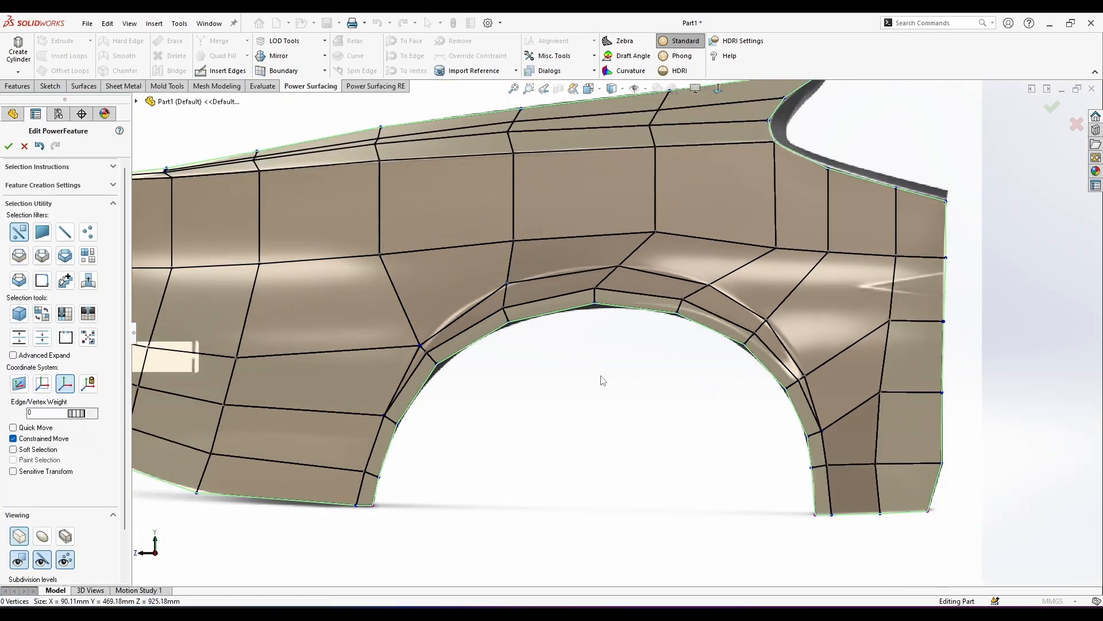
Select the seven edges of the upper arch line, show the smooth surface and set their edge weight to 63.
middle_click_drag(602, 381, 642, 397)
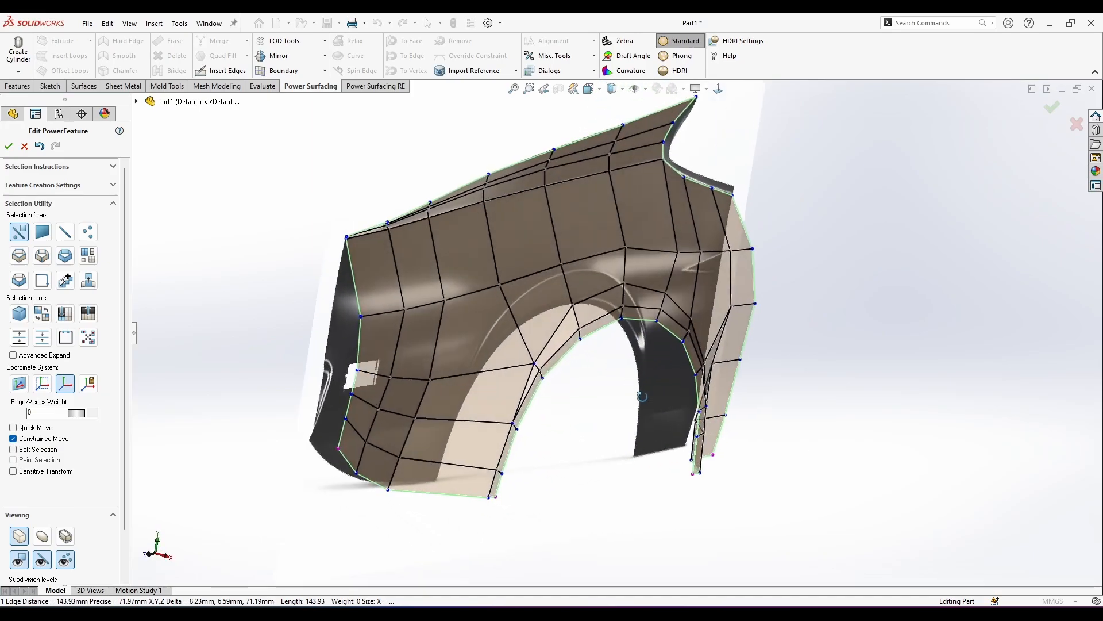
scroll(549, 388, "down", 5)
left_click(504, 381)
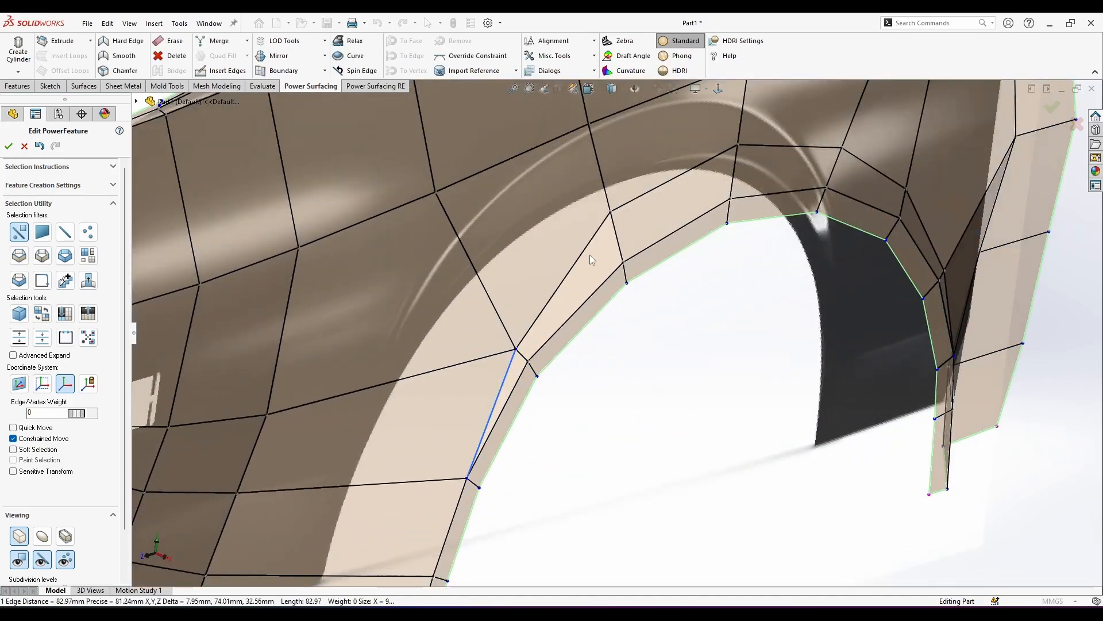
left_click(884, 173, "ctrl")
middle_click_drag(885, 174, 930, 221)
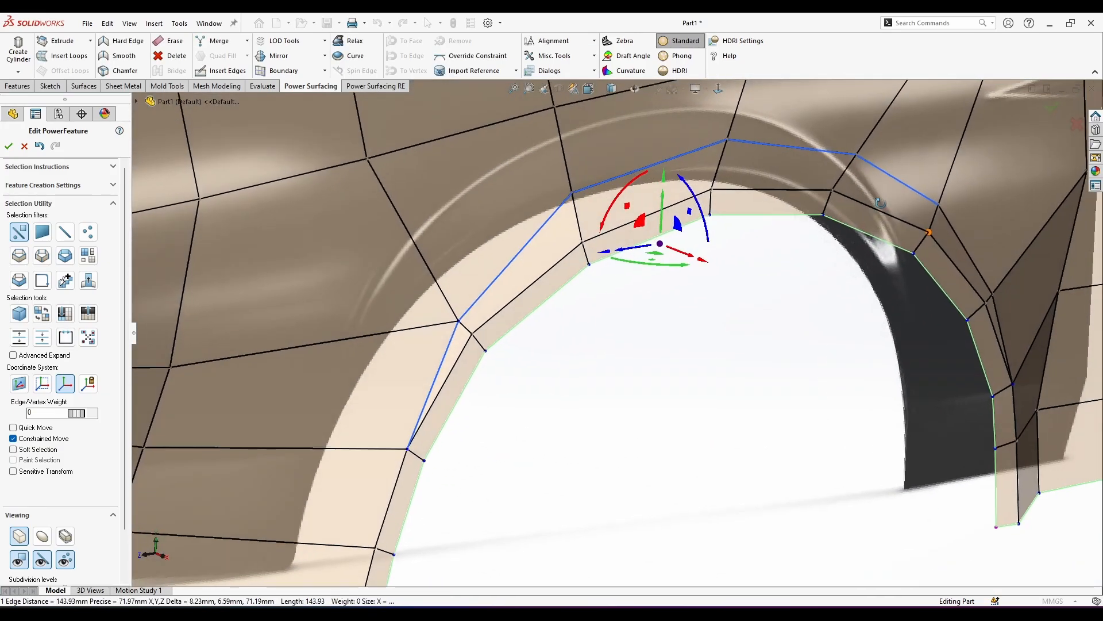
left_click(957, 227, "ctrl")
left_click(999, 320, "ctrl")
scroll(920, 310, "up", 2)
middle_click_drag(844, 297, 821, 288)
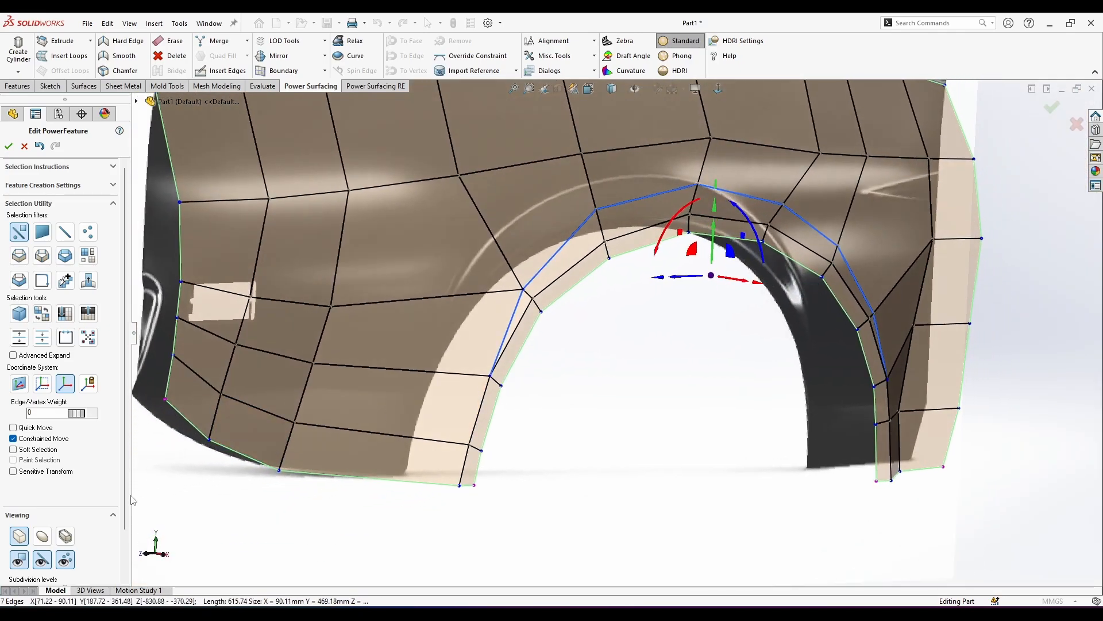
left_click(43, 536)
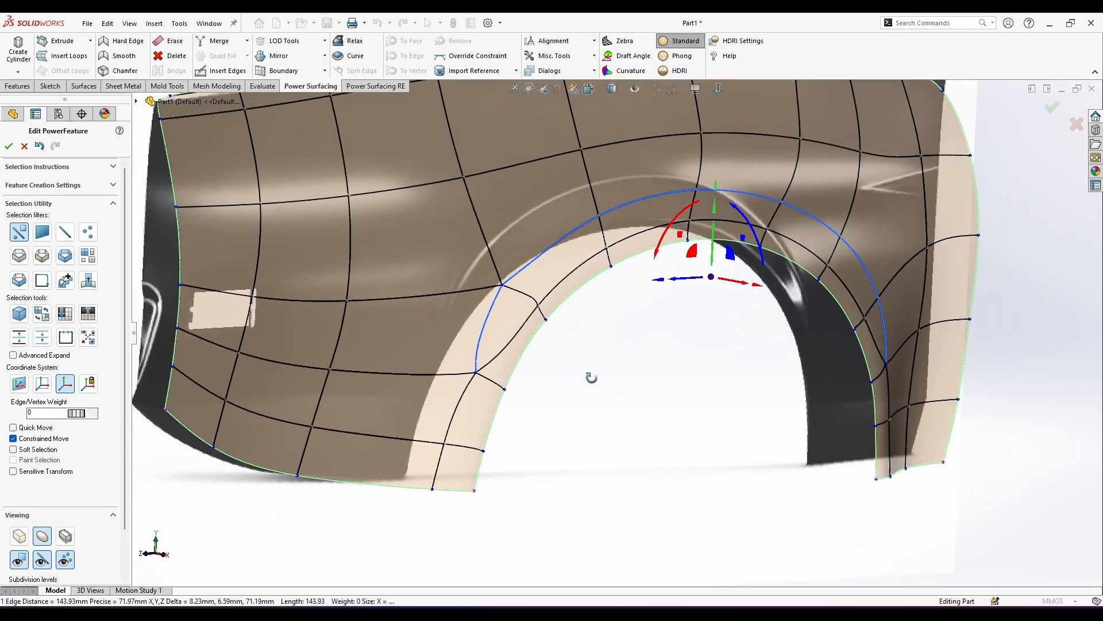
middle_click_drag(591, 377, 774, 351)
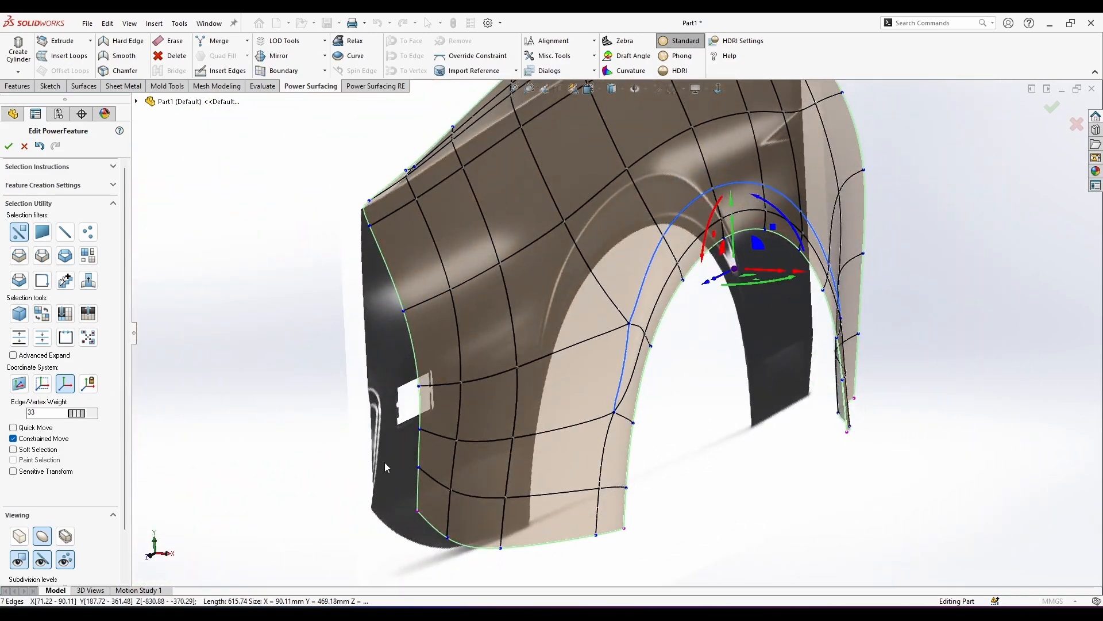
left_click_drag(491, 472, 573, 475)
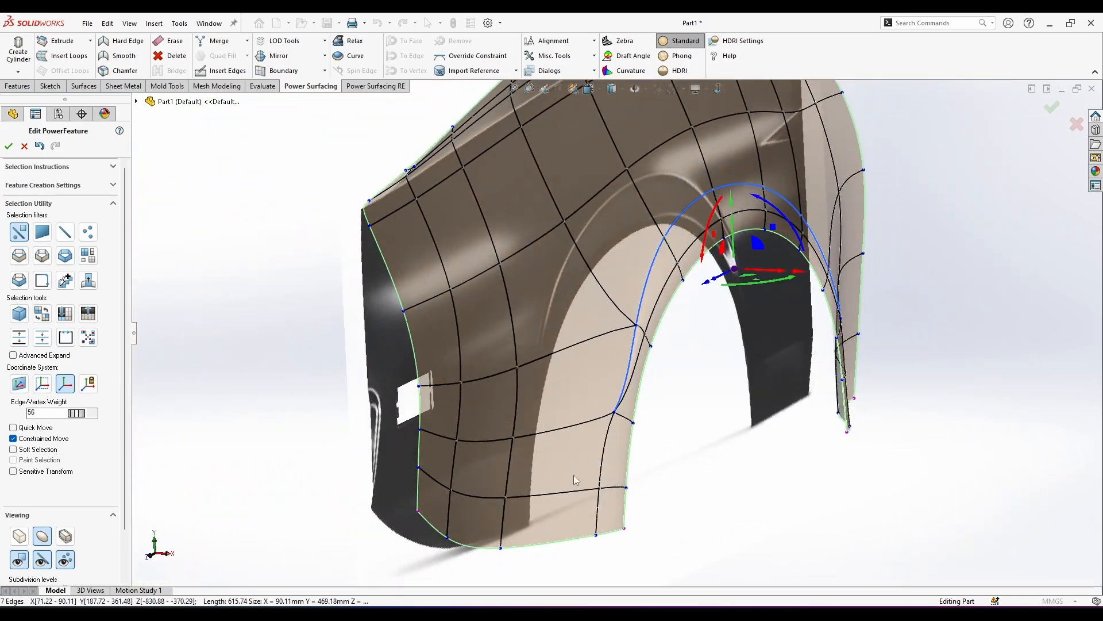
left_click(685, 461)
Select the full edge loop along the arch band down to both lower ends and set its edge weight to 76.
middle_click_drag(685, 460, 613, 435)
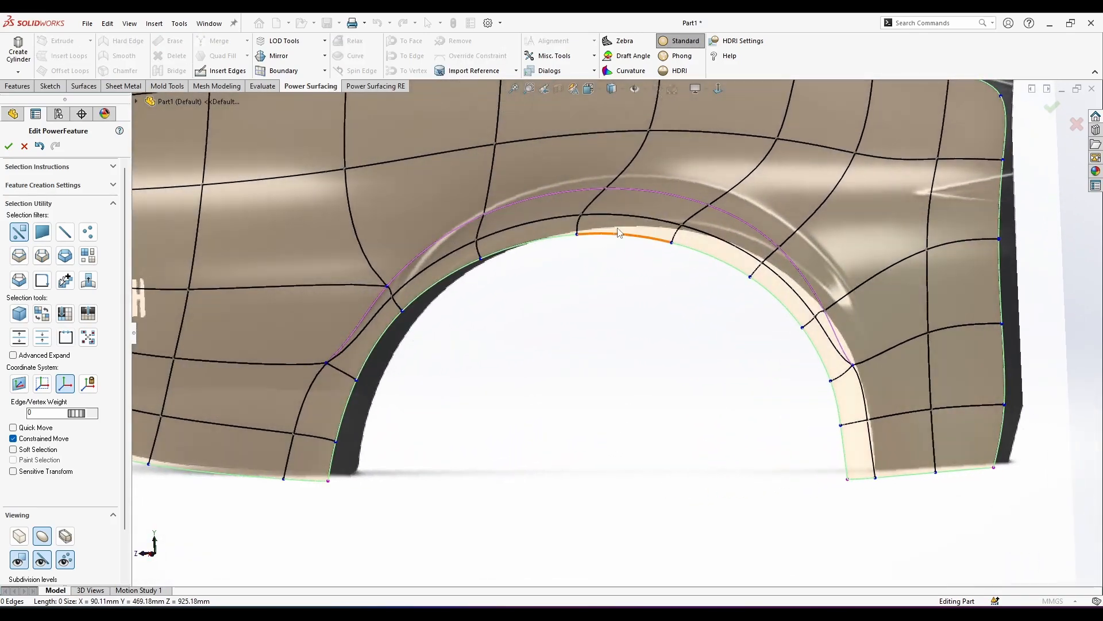
right_click(616, 226)
left_click(730, 193)
left_click(670, 225)
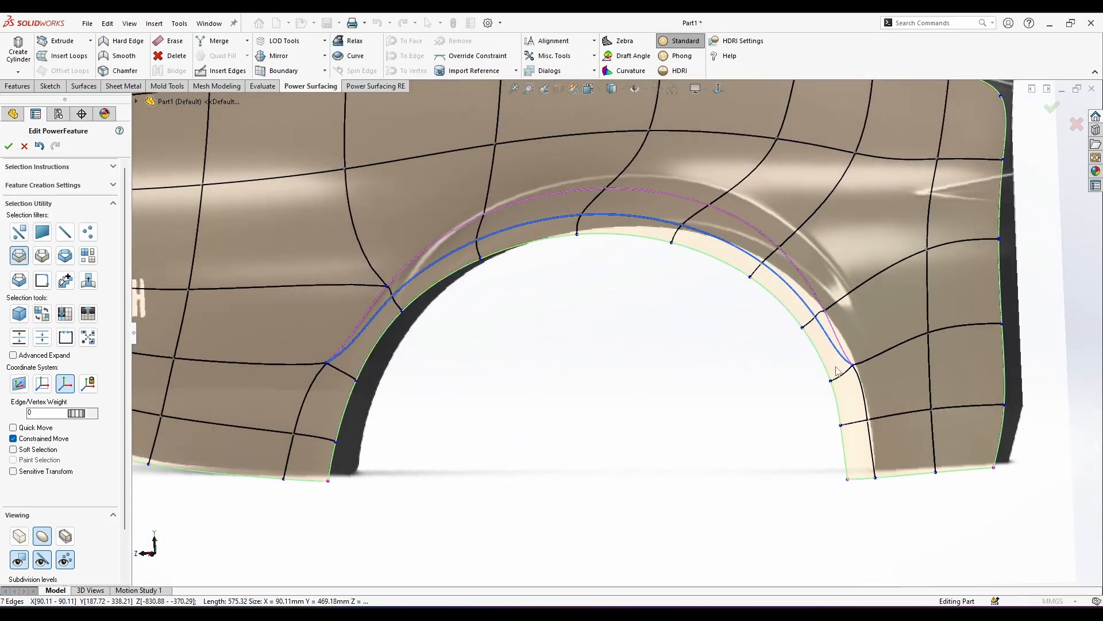
left_click(300, 403, "ctrl")
middle_click_drag(417, 388, 554, 384)
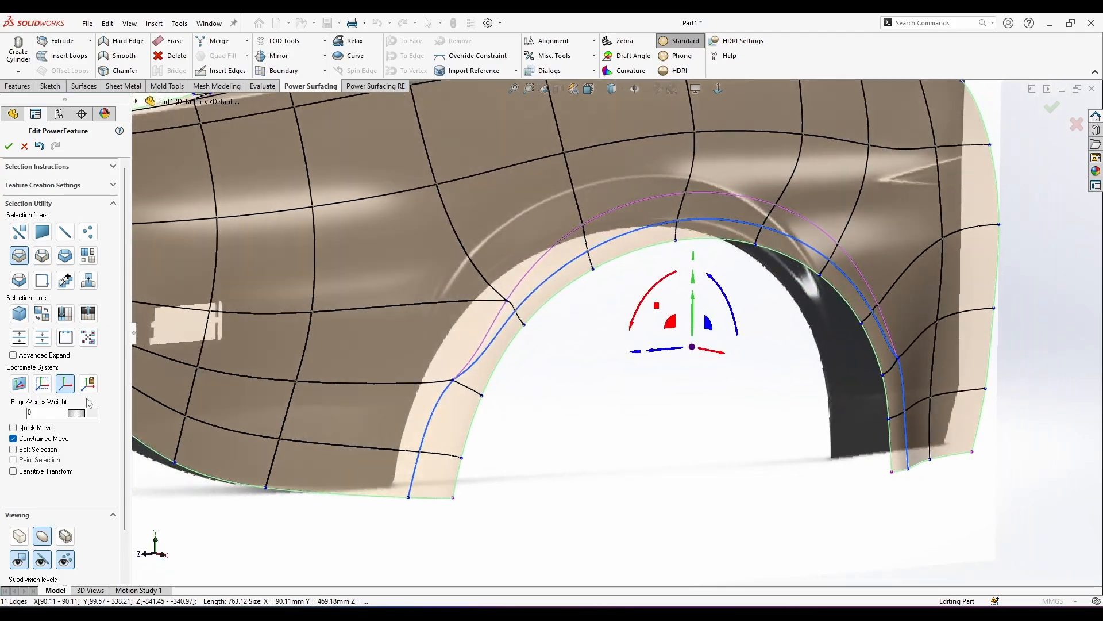
left_click_drag(76, 412, 389, 462)
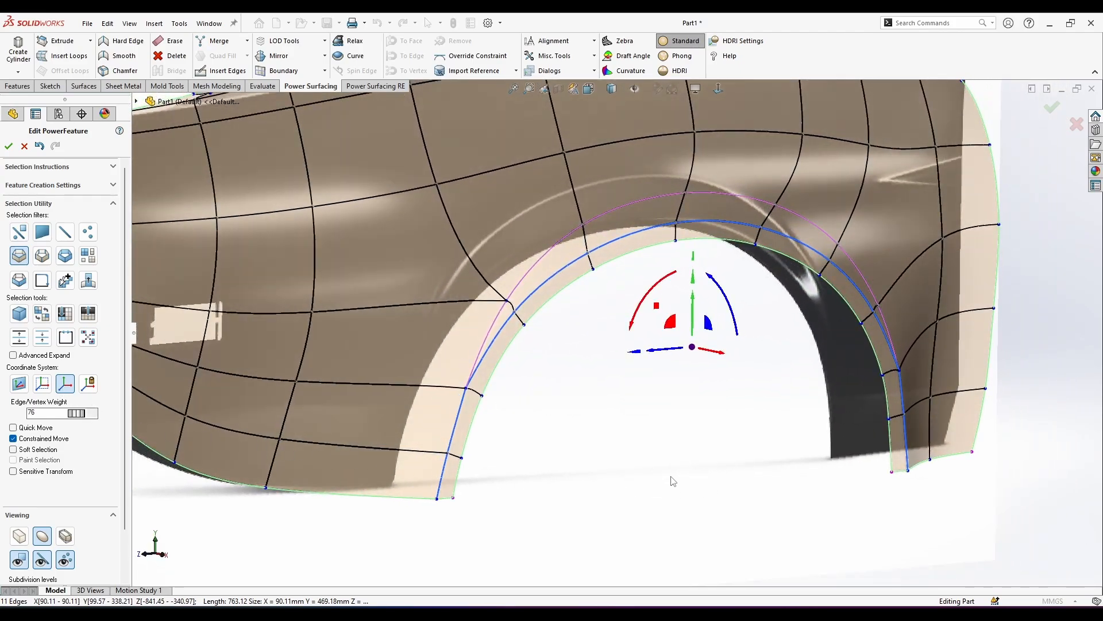
left_click(622, 476)
middle_click_drag(619, 474, 559, 439)
scroll(626, 336, "up", 1)
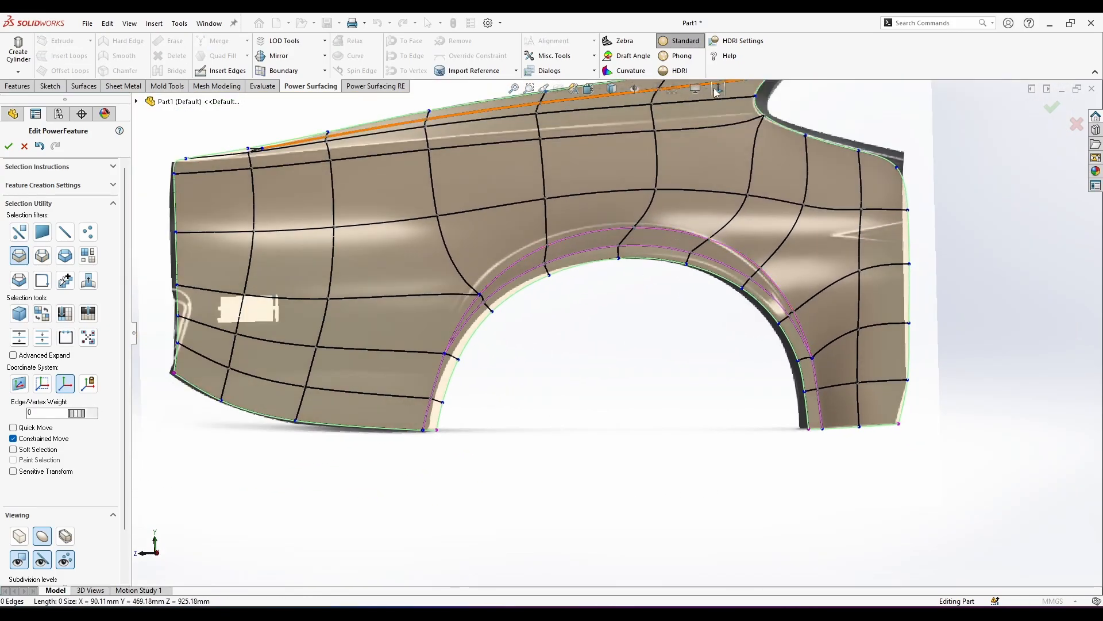
Adjust an edge and vertices of the upper arch line so its curve follows the reference flare line.
scroll(588, 242, "down", 5)
left_click(589, 247)
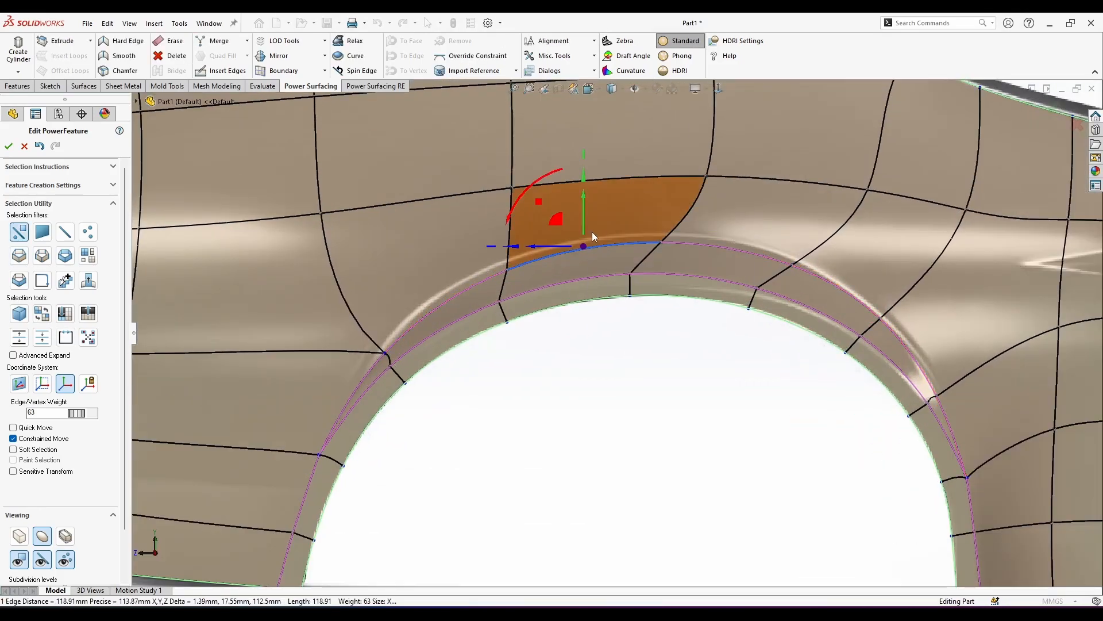
left_click_drag(585, 228, 592, 209)
left_click(793, 264)
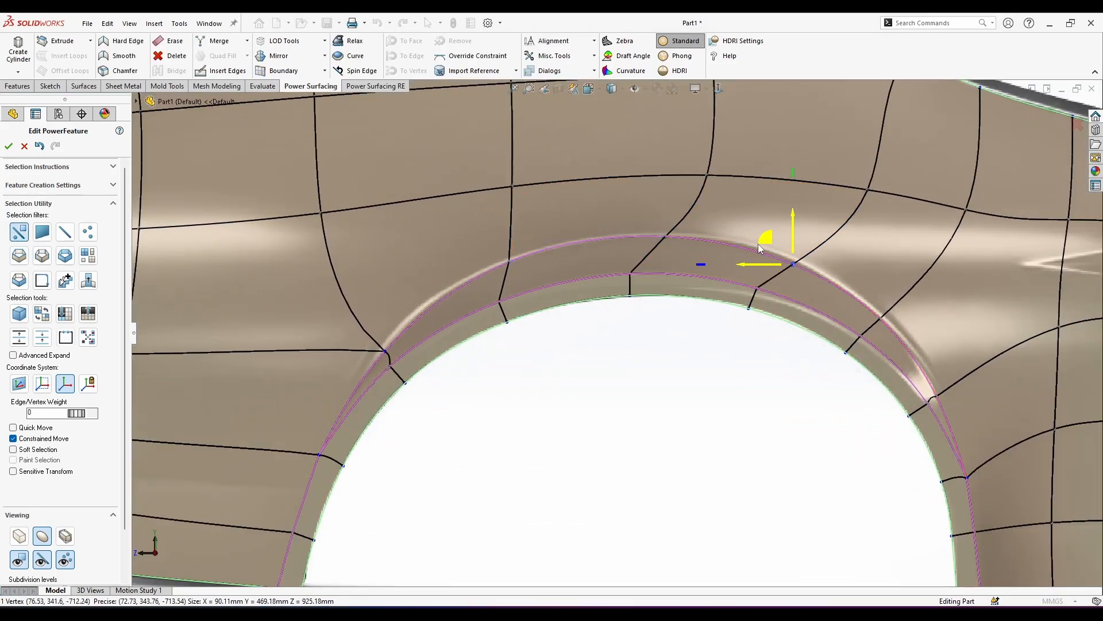
left_click_drag(759, 244, 763, 242)
scroll(417, 381, "up", 1)
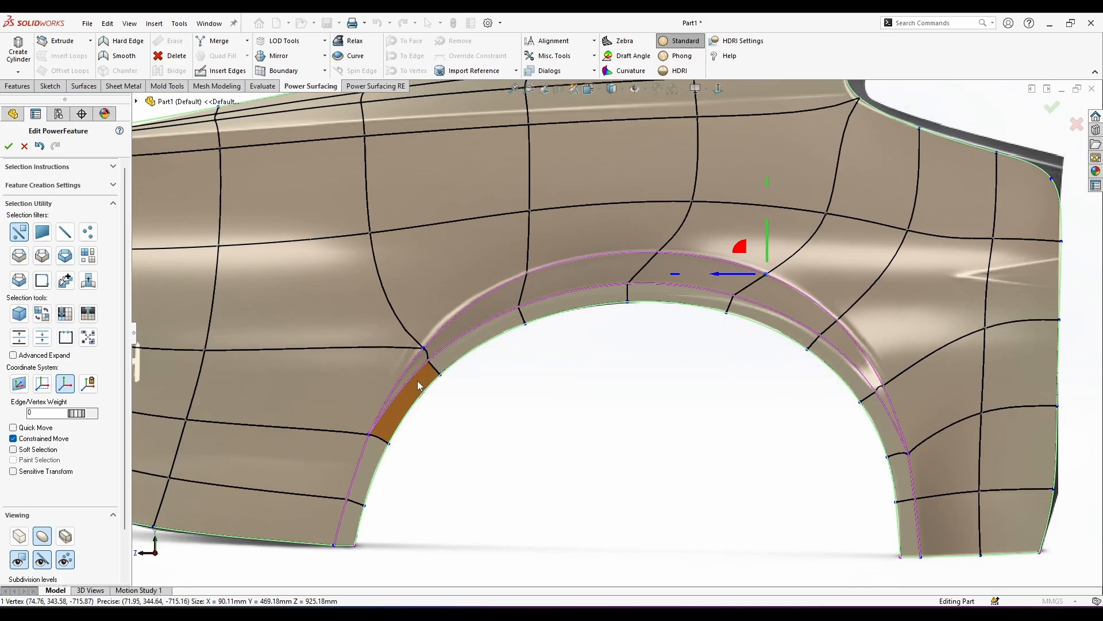
left_click(419, 344)
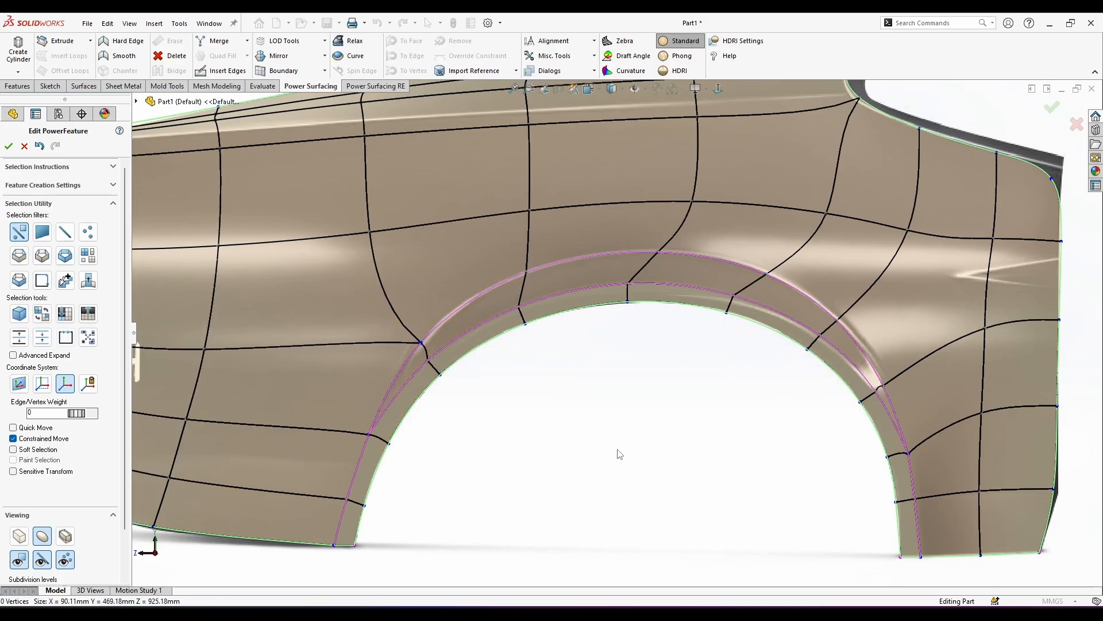
scroll(619, 454, "up", 2)
scroll(754, 311, "down", 1)
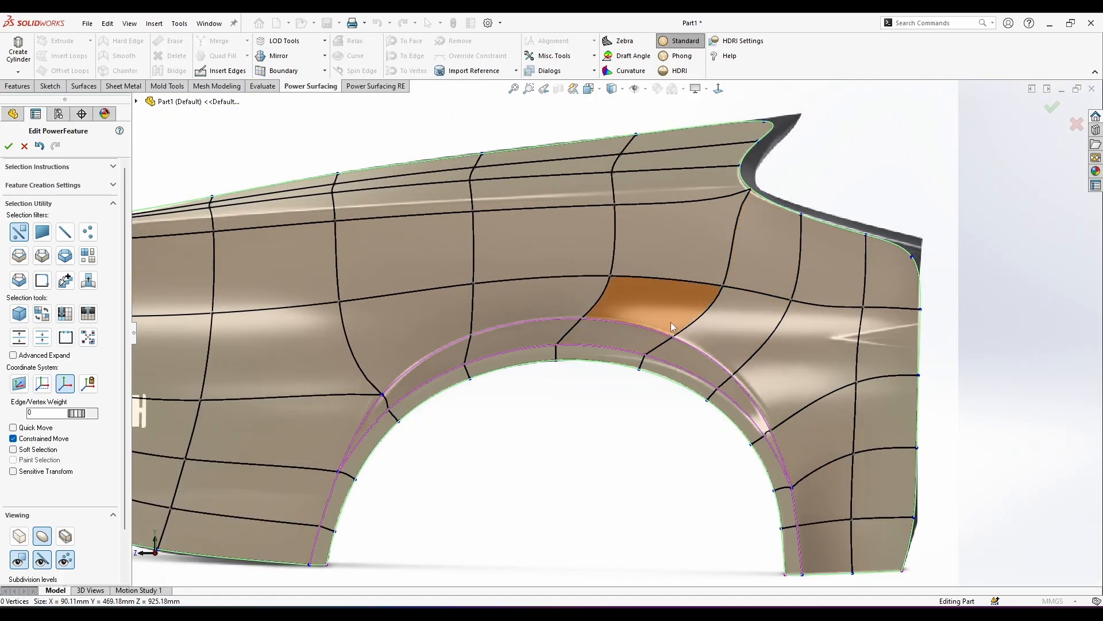
Examine the panel's end beside the wheel arch from oblique angles and in the straight side view.
right_click(809, 317)
left_click(818, 313)
scroll(770, 325, "down", 2)
middle_click_drag(661, 331, 428, 359)
left_click(428, 359)
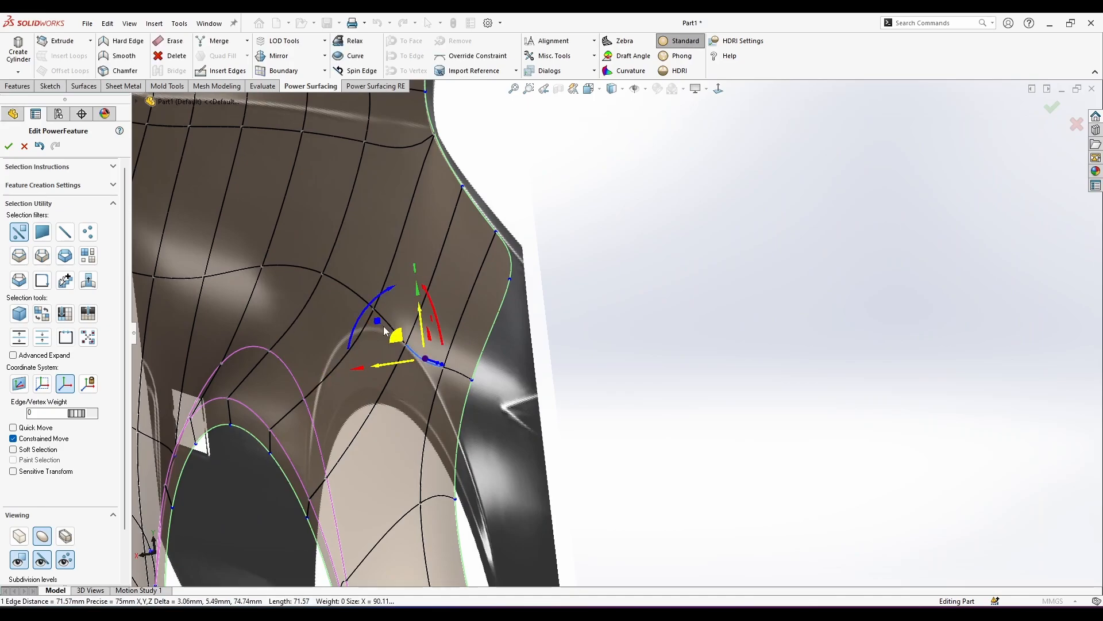
left_click(719, 89)
middle_click_drag(536, 323, 641, 365)
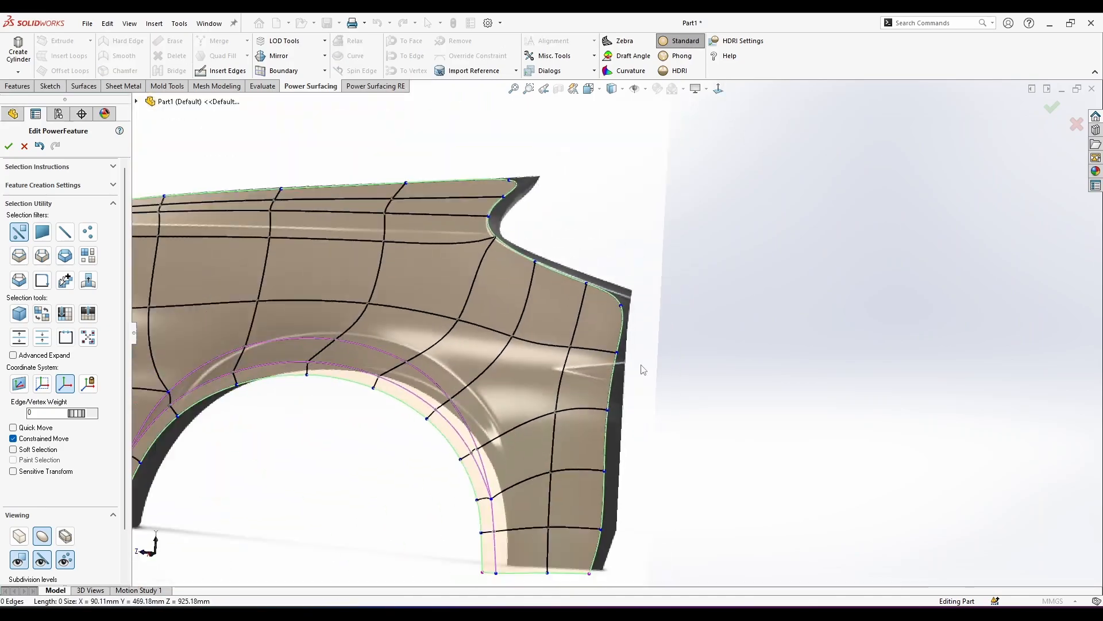
left_click(719, 89)
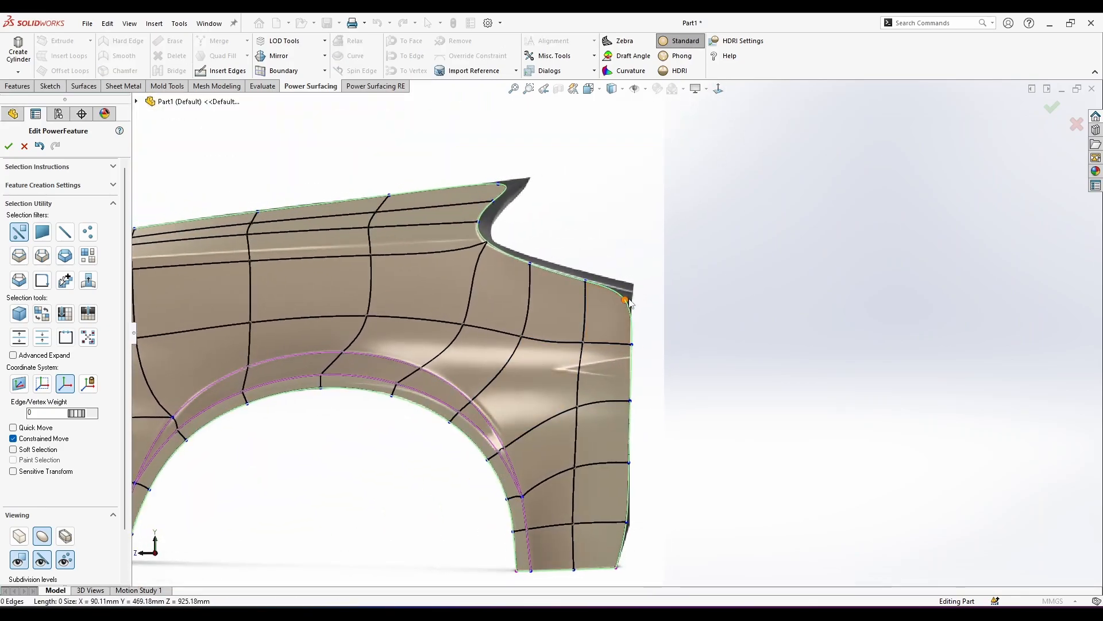
Make the boundary vertex at the upper corner of the panel's right end a sharp corner.
left_click(629, 299)
left_click(691, 332)
left_click(696, 314)
Show the panel as its straight-edged control mesh and examine the area around the wheel arch.
scroll(554, 354, "up", 1)
scroll(543, 353, "down", 4)
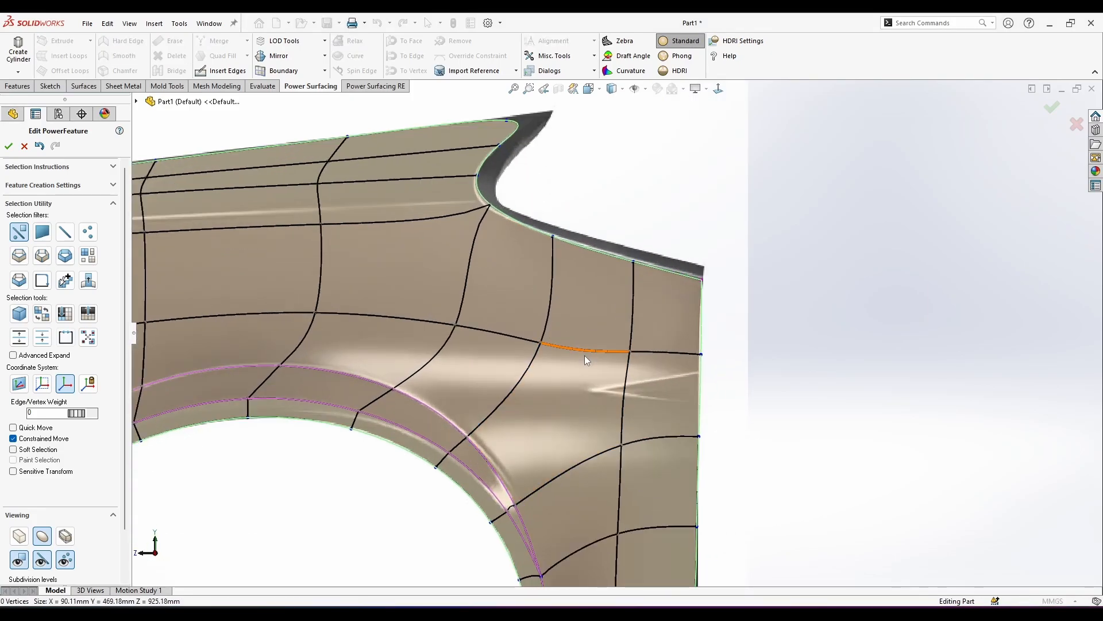
left_click(585, 351)
scroll(399, 452, "up", 3)
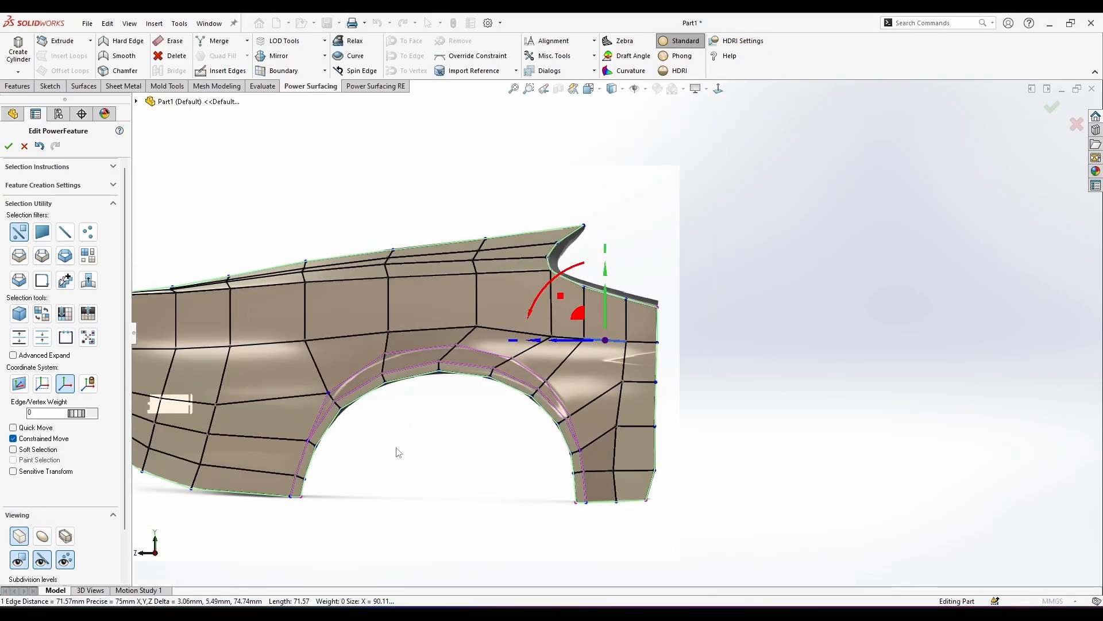
left_click(399, 452)
scroll(436, 328, "down", 4)
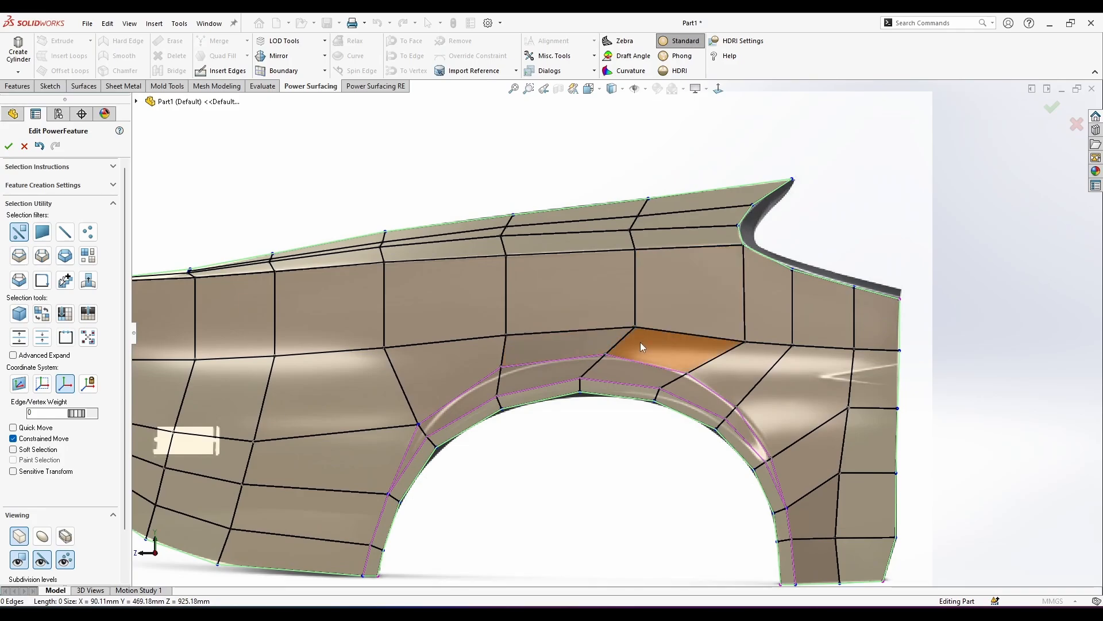
scroll(640, 344, "up", 3)
scroll(456, 352, "down", 3)
Try to straighten the full mid-height edge loop above the wheel arch into a single line, and undo it.
right_click(760, 310)
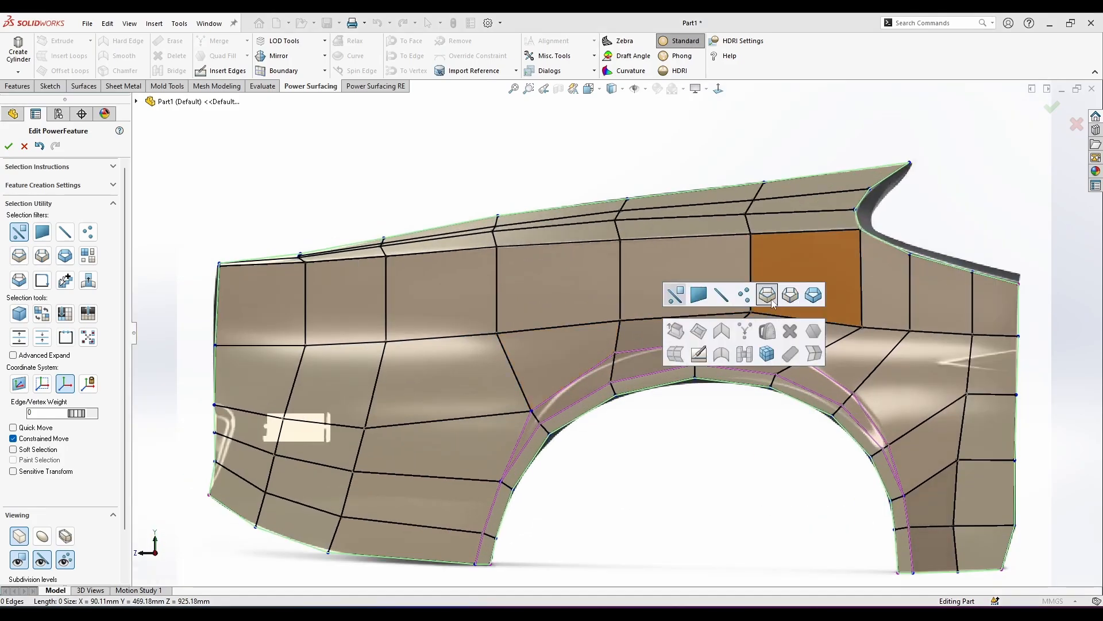
left_click(771, 299)
left_click(712, 316)
middle_click_drag(562, 352, 731, 375)
scroll(851, 377, "down", 2)
right_click(827, 374)
left_click(934, 390)
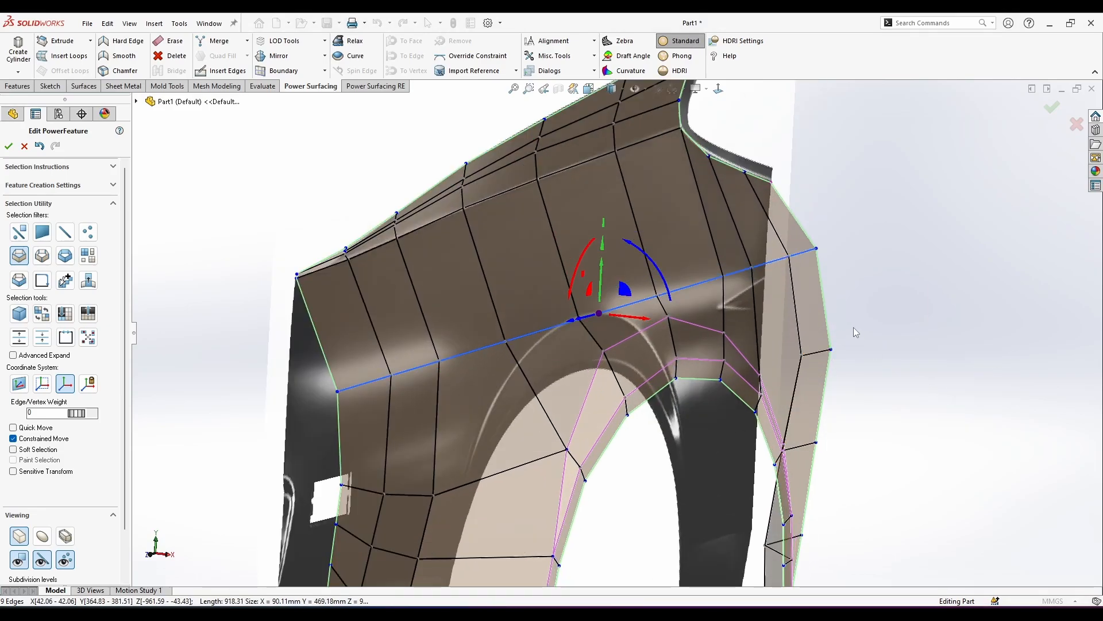
right_click(667, 298)
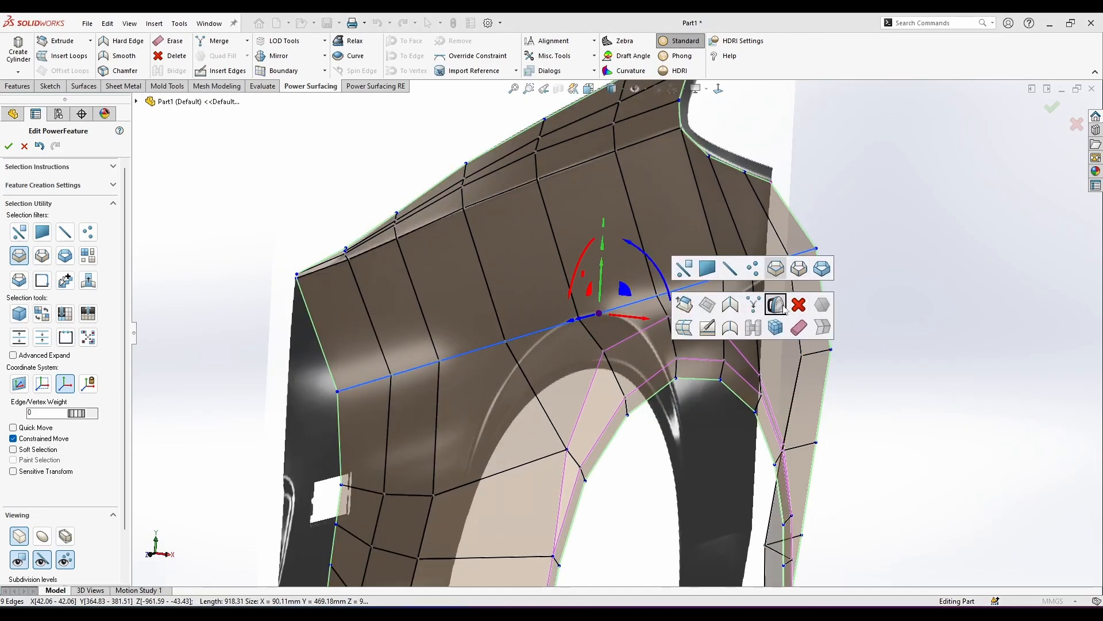
left_click(857, 263)
middle_click_drag(856, 264, 887, 247)
key("ctrl+z")
key("ctrl+z")
Align the mid-height edge loop above the wheel arch to one common X position while keeping its height profile.
middle_click_drag(746, 270, 579, 346)
scroll(637, 288, "down", 3)
scroll(560, 343, "down", 3)
right_click(582, 345)
left_click(698, 361)
middle_click_drag(698, 360, 646, 373)
right_click(567, 343)
left_click(581, 323)
middle_click_drag(620, 325, 687, 313)
scroll(618, 333, "up", 1)
Adjust the mid-height line beside the wheel arch in the side view by slightly lowering its nearest edge and vertex.
left_click(539, 331)
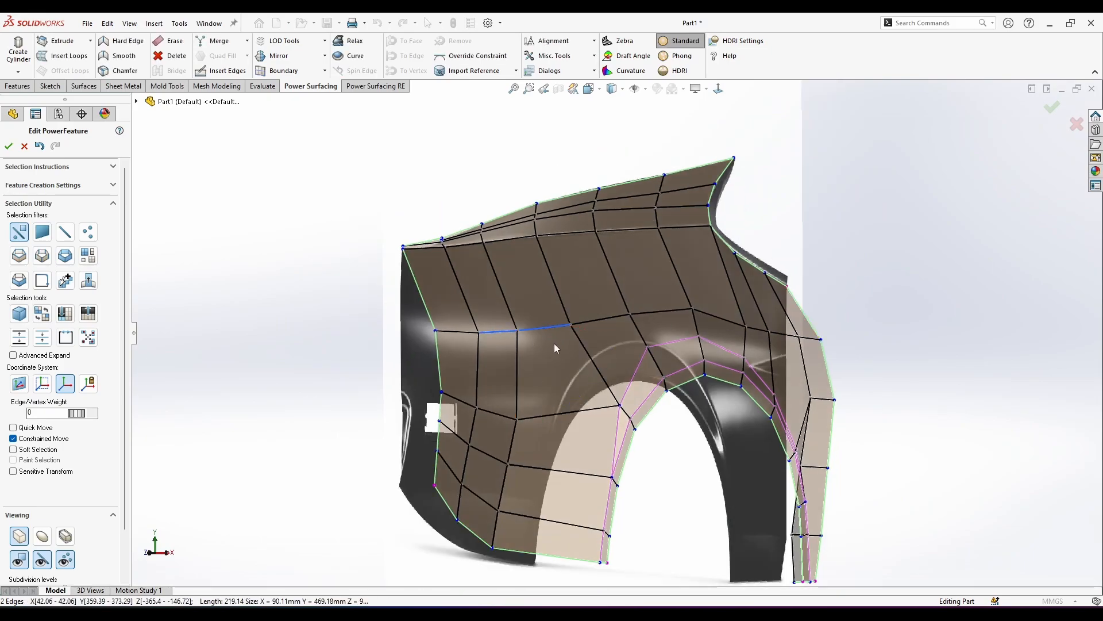
middle_click_drag(598, 339, 552, 333)
scroll(586, 319, "up", 3)
left_click(787, 141)
middle_click_drag(674, 143, 623, 144)
scroll(526, 368, "down", 4)
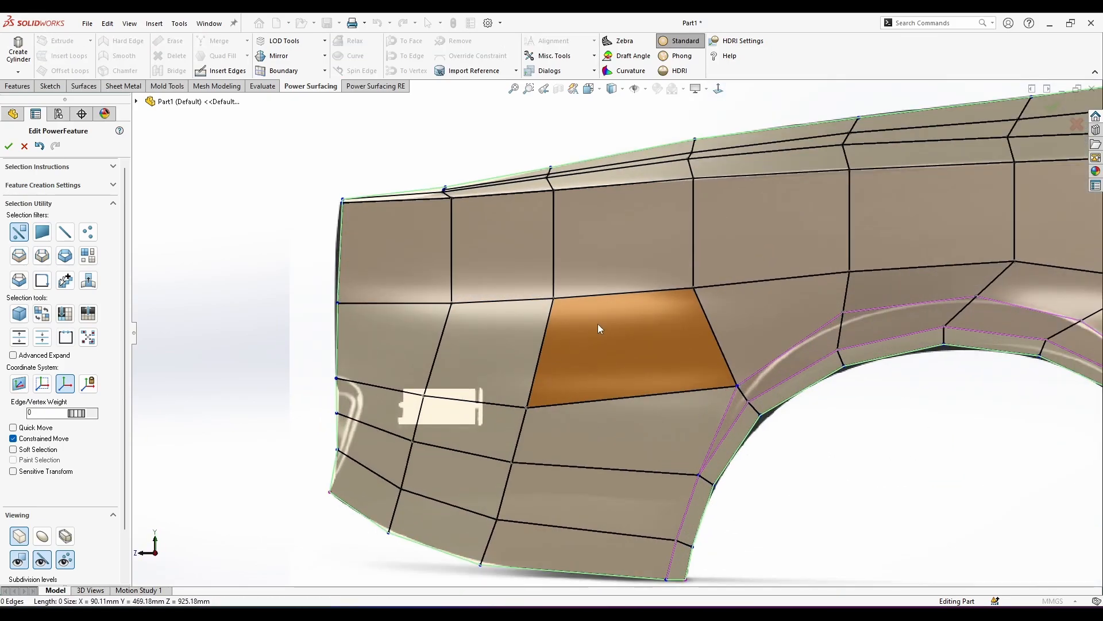
left_click(626, 293)
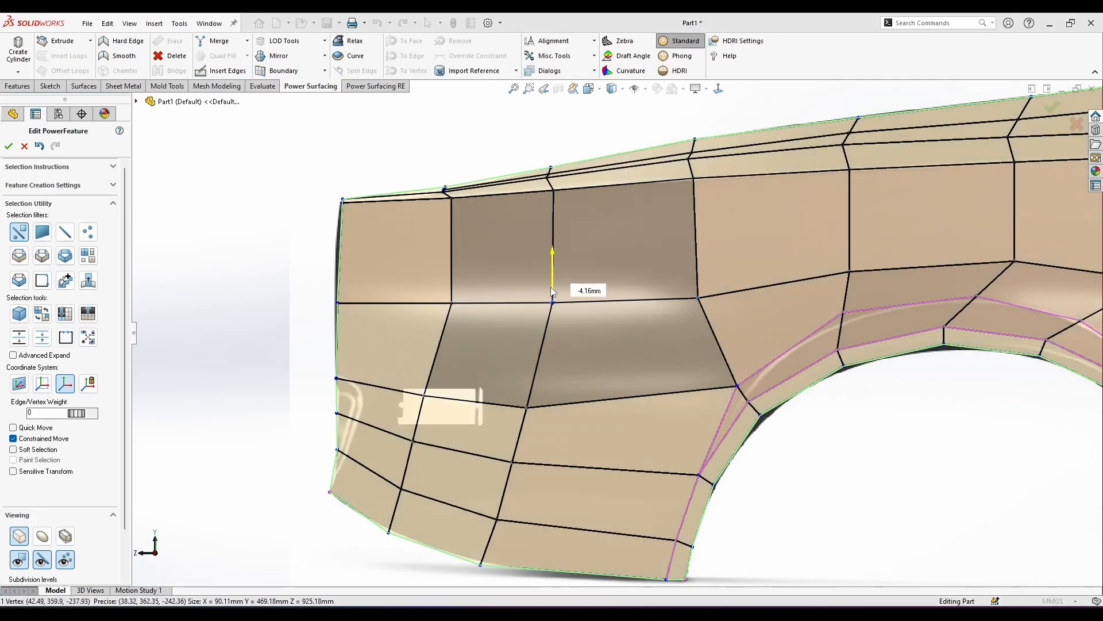
left_click(553, 292)
Shift the two mid-height vertices between the wheel arch and the panel's left end slightly toward that end.
left_click(410, 199)
left_click(452, 303)
left_click_drag(434, 304, 416, 311)
scroll(610, 328, "up", 2)
left_click(572, 310)
left_click_drag(550, 312, 542, 312)
scroll(718, 322, "up", 4)
scroll(885, 331, "down", 5)
scroll(632, 307, "down", 2)
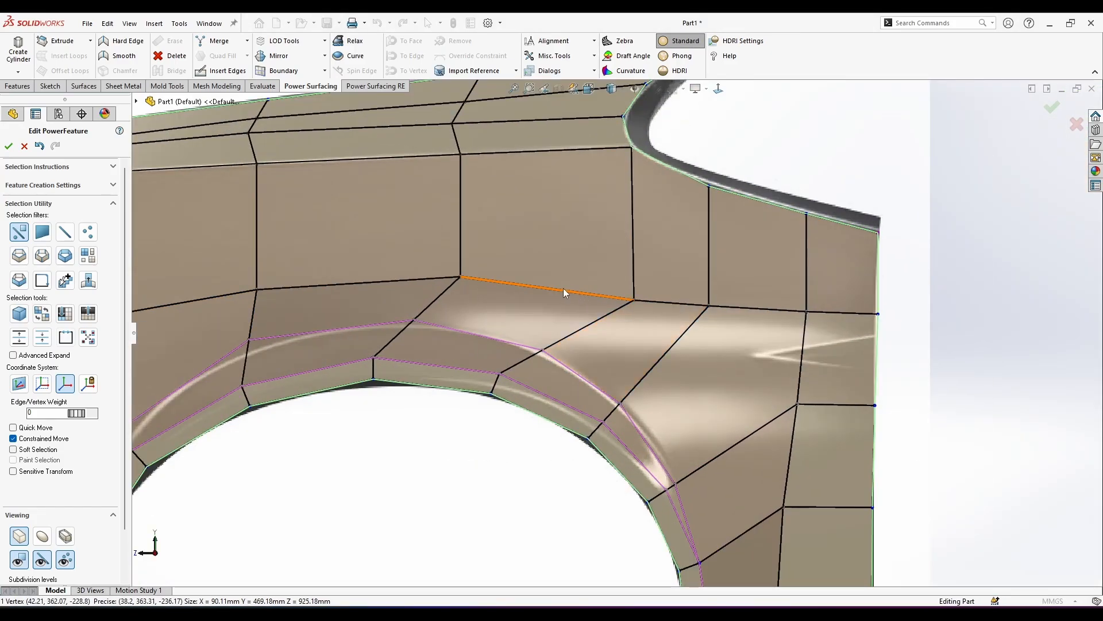
Reposition the mid-height vertices above the wheel arch and toward the right end so the line runs more level.
left_click(461, 275)
left_click_drag(463, 274, 434, 305)
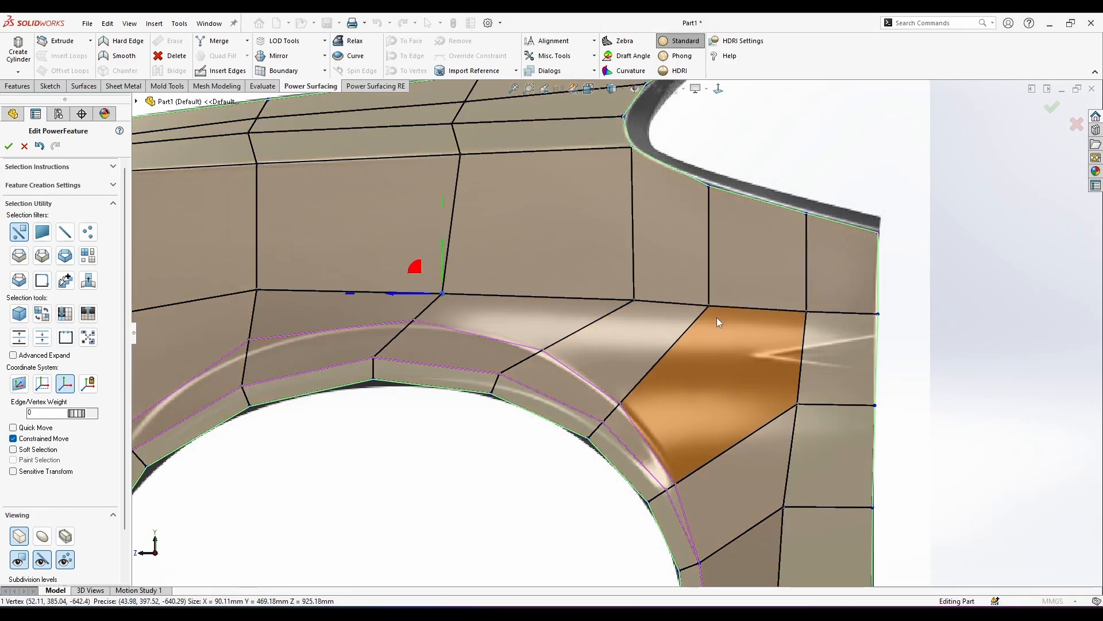
left_click_drag(635, 286, 622, 306)
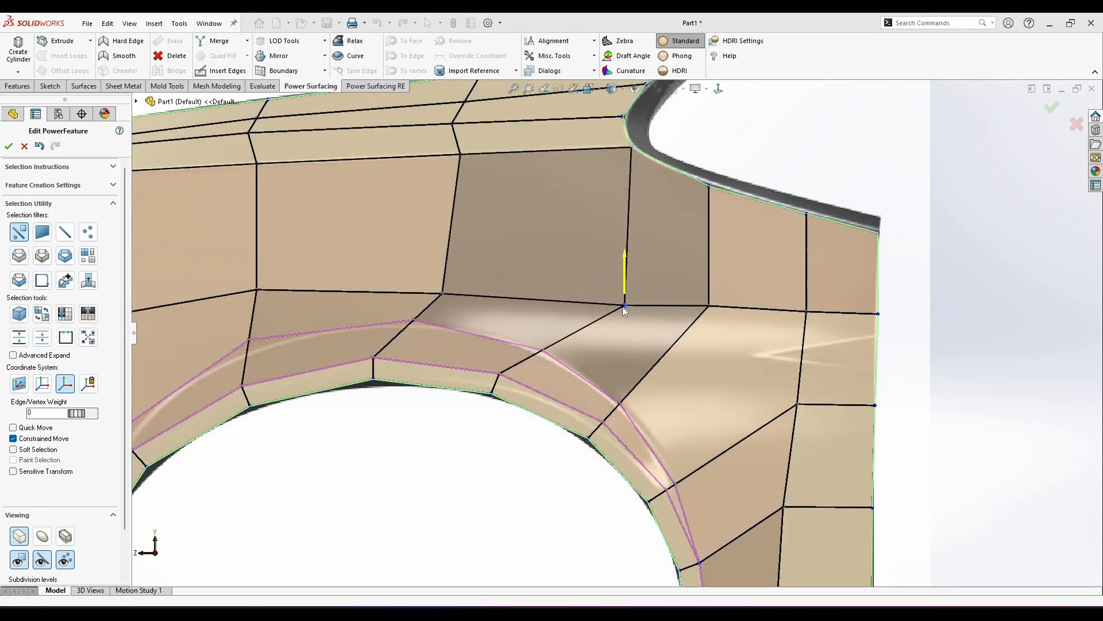
left_click(709, 305)
left_click_drag(687, 287, 687, 292)
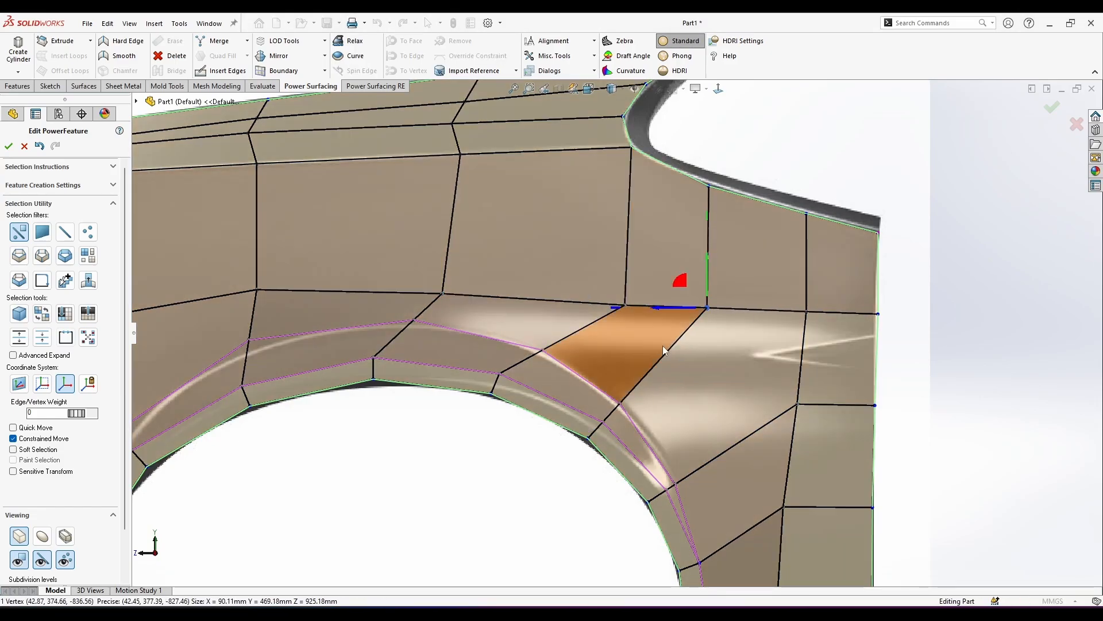
left_click(971, 435)
key("f")
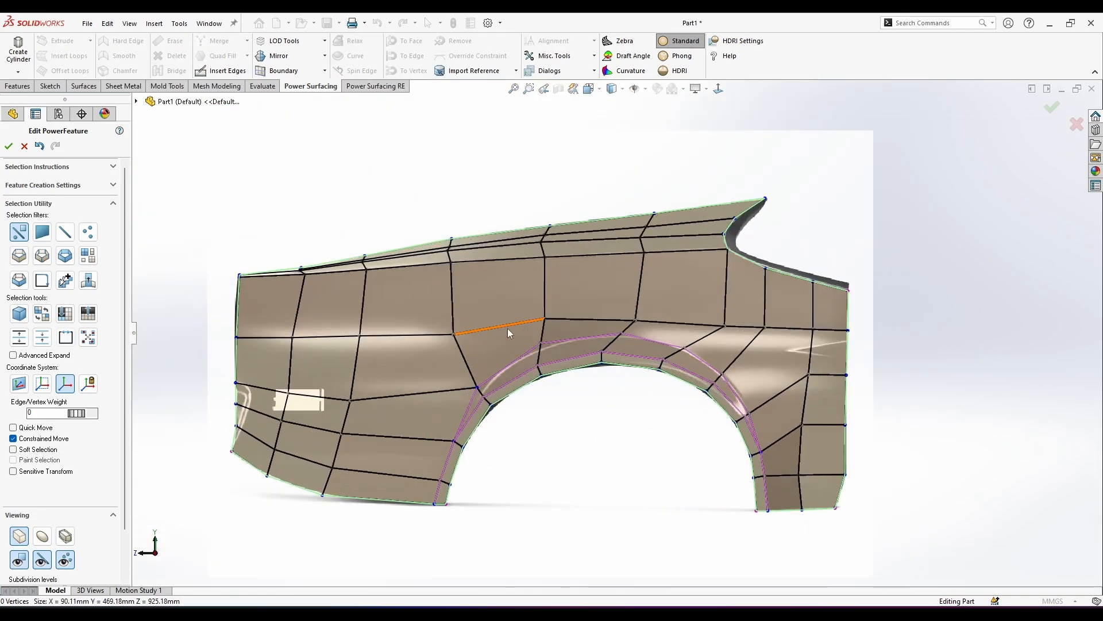
Raise the mid-height edge above the right half of the wheel arch slightly.
left_click(666, 317)
left_click_drag(677, 304, 679, 301)
left_click(697, 415)
scroll(697, 415, "up", 4)
scroll(700, 344, "down", 5)
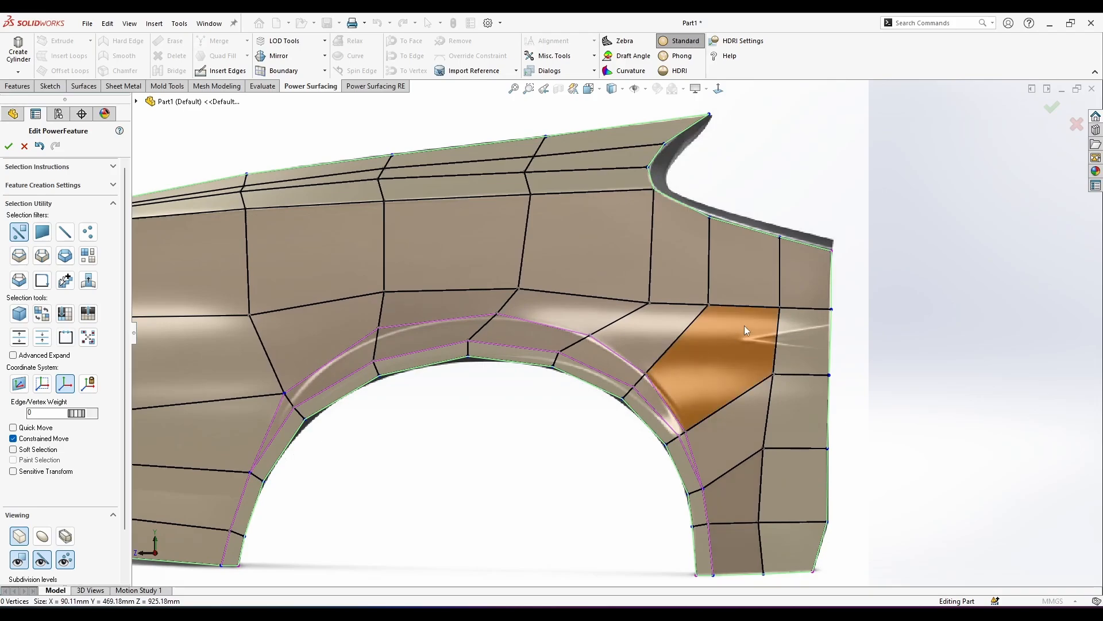
Switch the display back to the smooth surface and examine the panel's profile from oblique and end views.
left_click(42, 535)
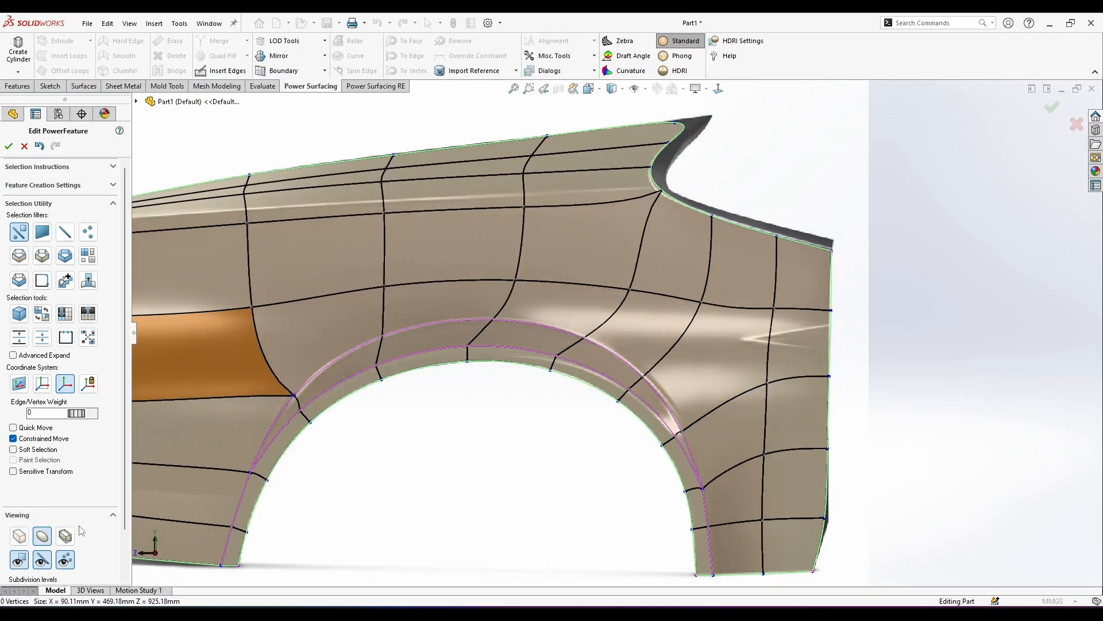
middle_click_drag(618, 418, 502, 306)
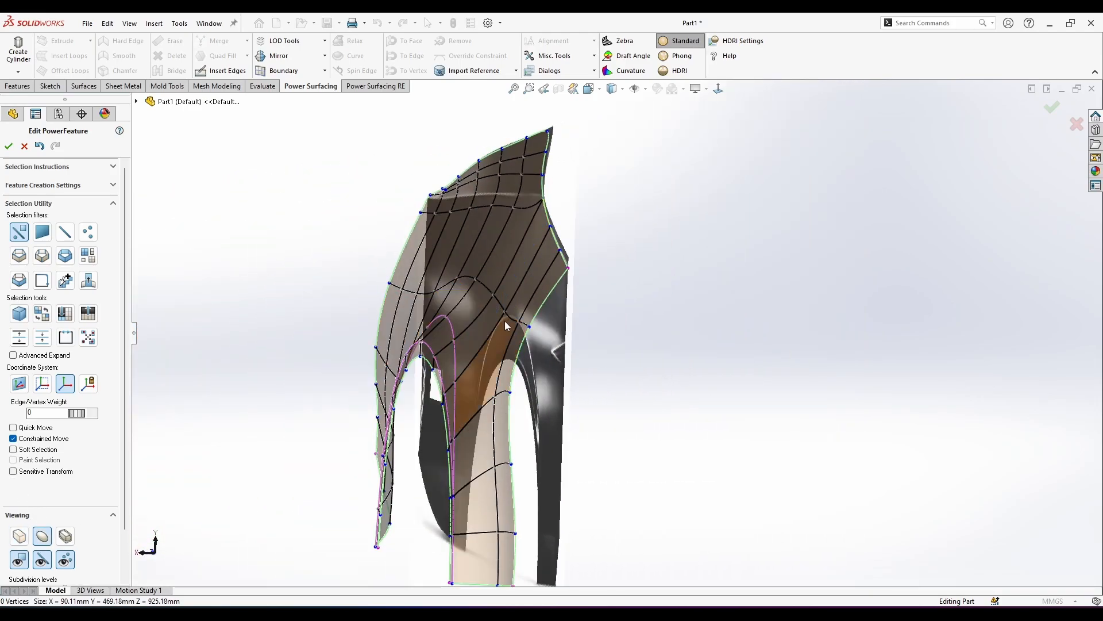
middle_click_drag(599, 378, 726, 285)
left_click(716, 87)
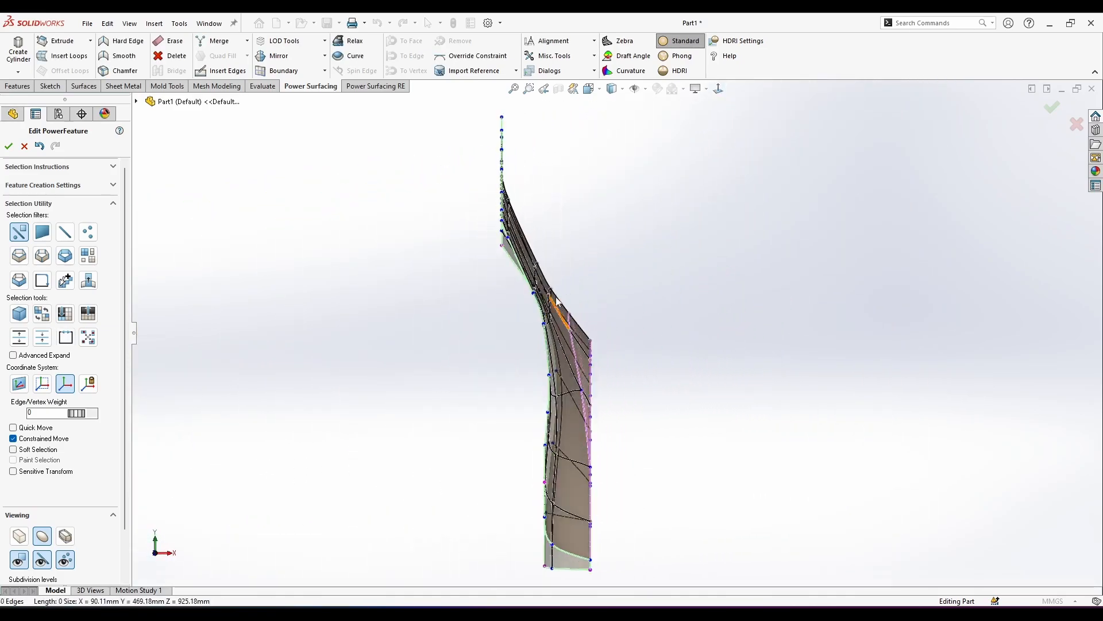
Add an edge loop just above the mid-height line and select the full mid-height loop with constrained move off.
middle_click_drag(560, 304, 667, 284)
right_click(581, 295)
left_click(668, 278)
left_click_drag(595, 308, 600, 309)
key("ctrl+z")
middle_click_drag(532, 285, 575, 273)
scroll(580, 281, "down", 1)
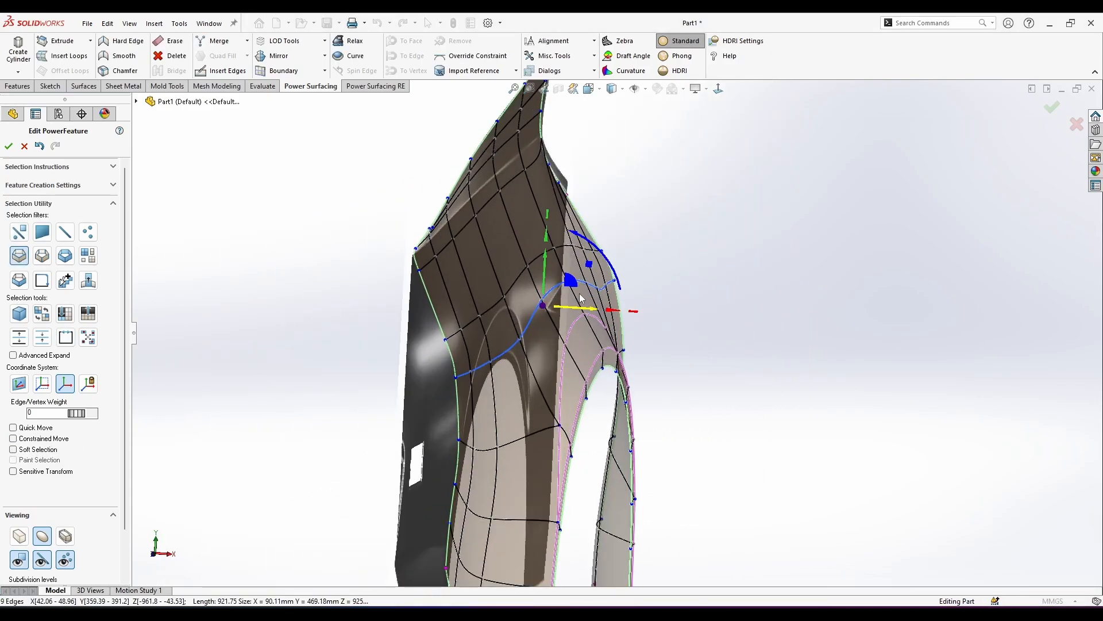
Move the mid-height edge loop outward by about 11 mm in X and check the shape in the side view.
left_click_drag(582, 309, 606, 311)
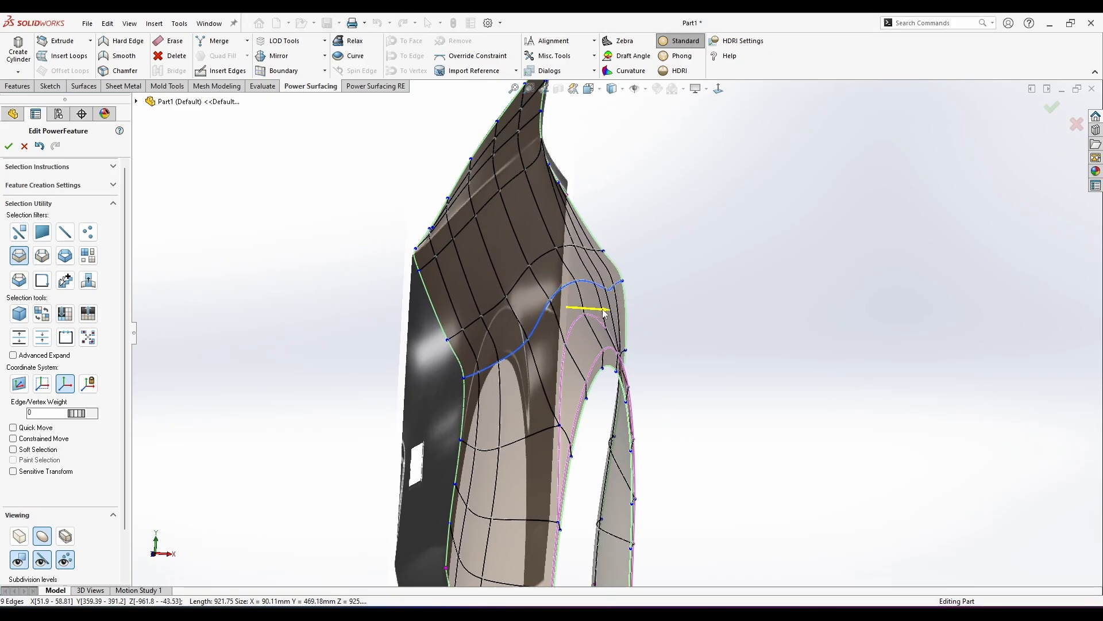
left_click(730, 298)
middle_click_drag(730, 298, 596, 316)
scroll(747, 359, "down", 2)
key("ctrl+z")
left_click_drag(547, 319, 552, 326)
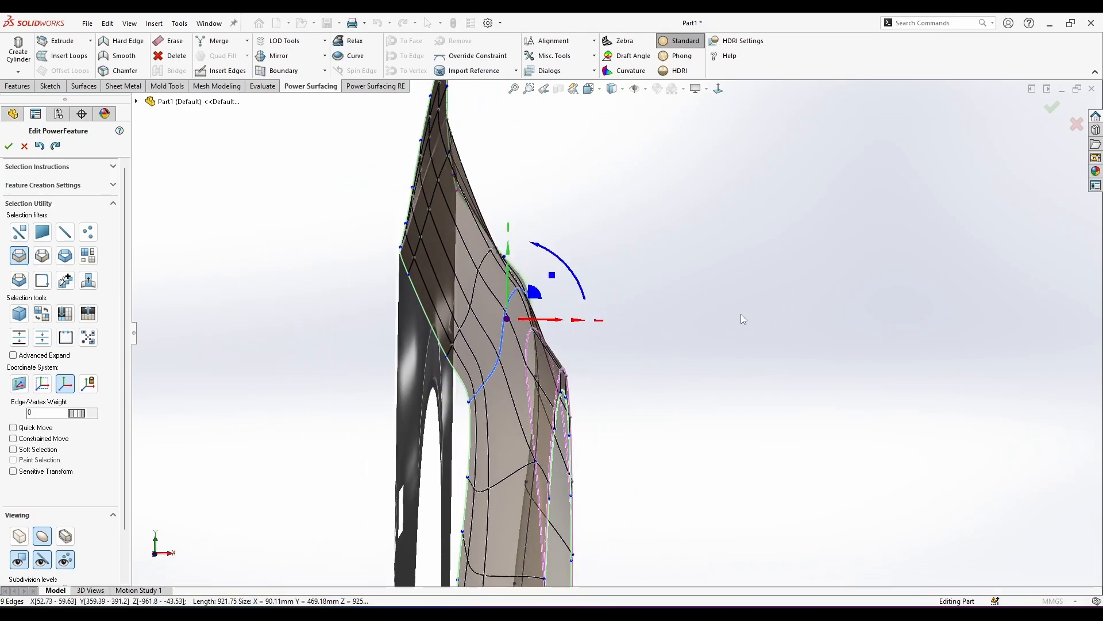
left_click(740, 314)
middle_click_drag(740, 314, 695, 216)
scroll(682, 303, "up", 3)
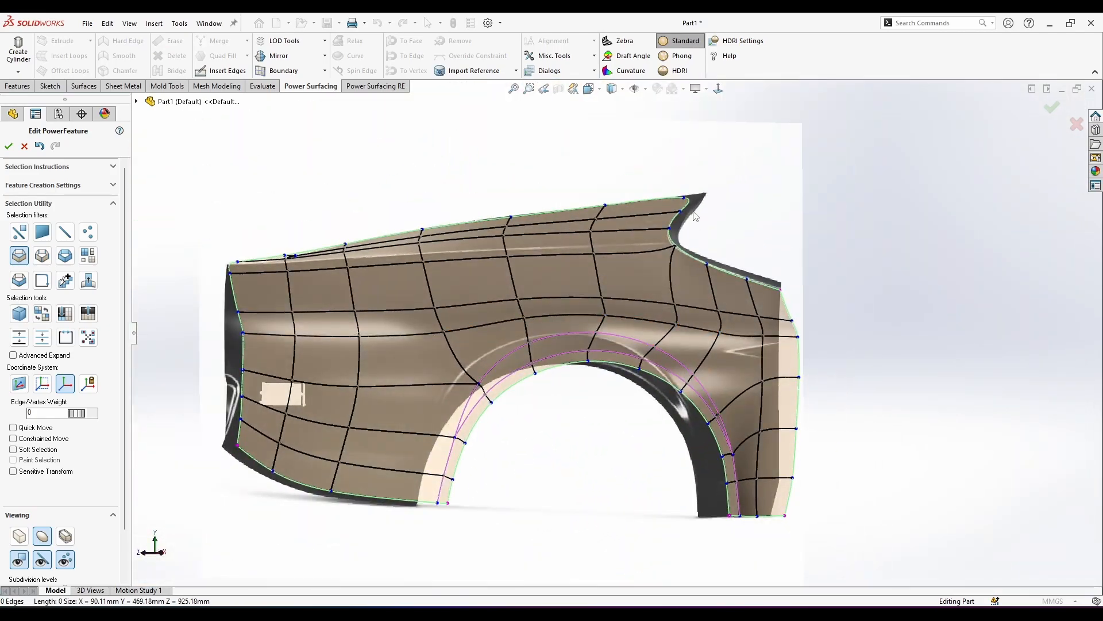
left_click(719, 90)
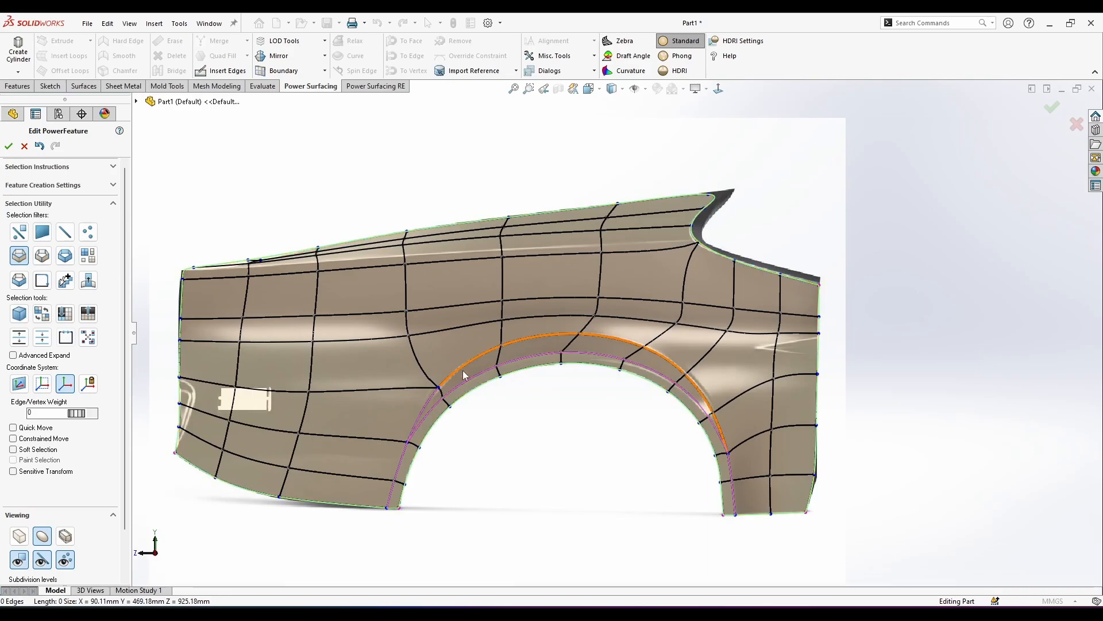
Select the long shoulder-line edge loop along the upper panel and set its edge weight to 55.
left_click(355, 273)
scroll(381, 268, "down", 3)
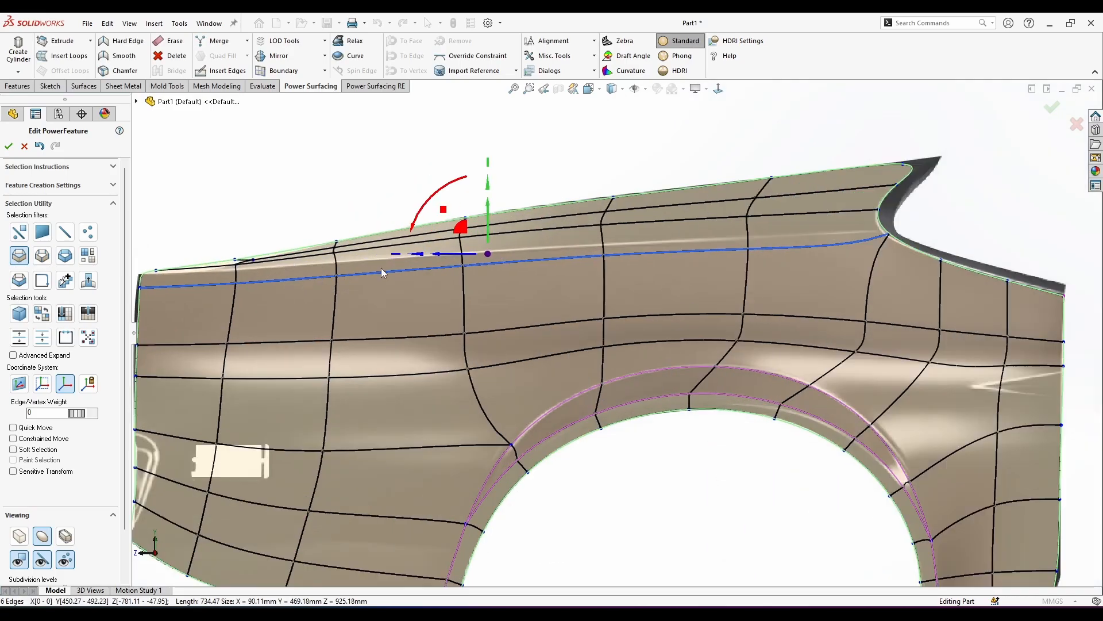
scroll(92, 448, "down", 2)
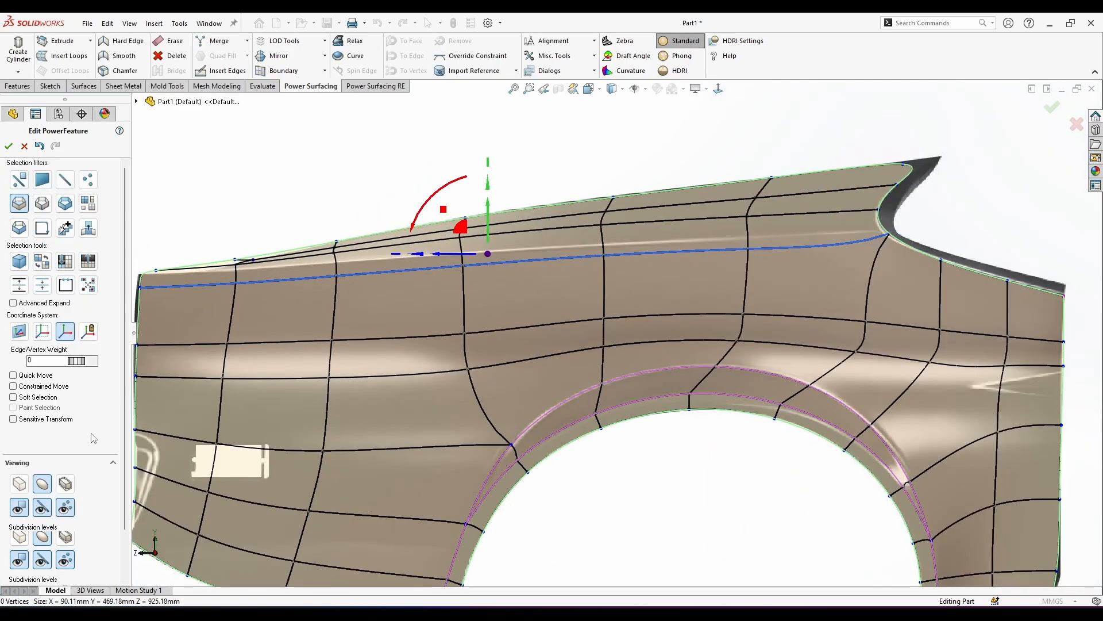
left_click_drag(78, 365, 566, 443)
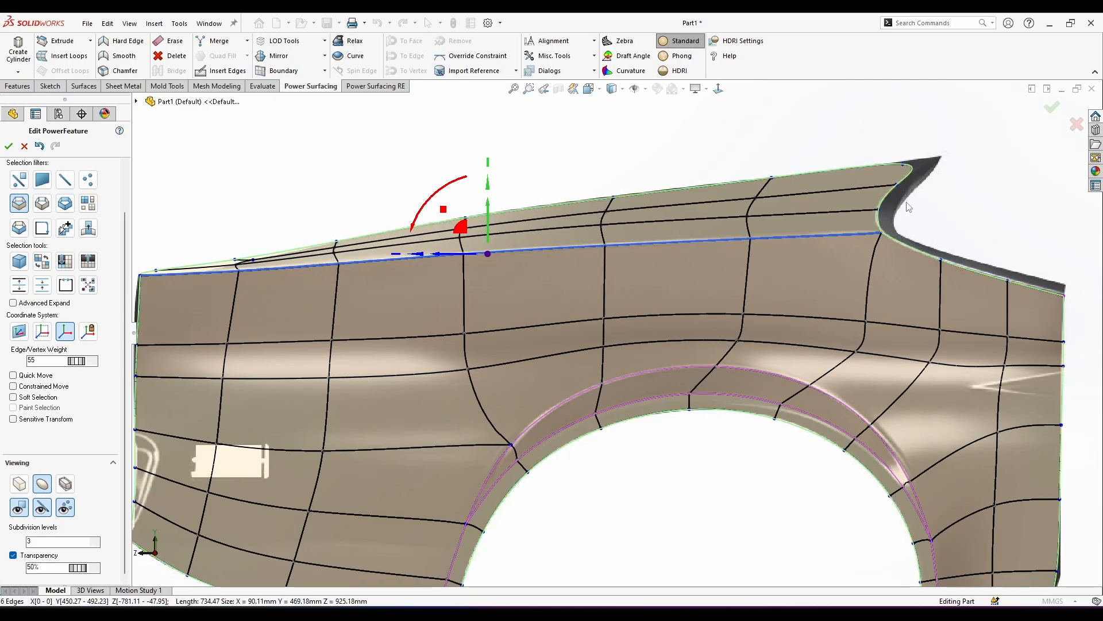
Make the boundary vertex at the panel's upper right tip a sharp corner.
scroll(988, 261, "down", 2)
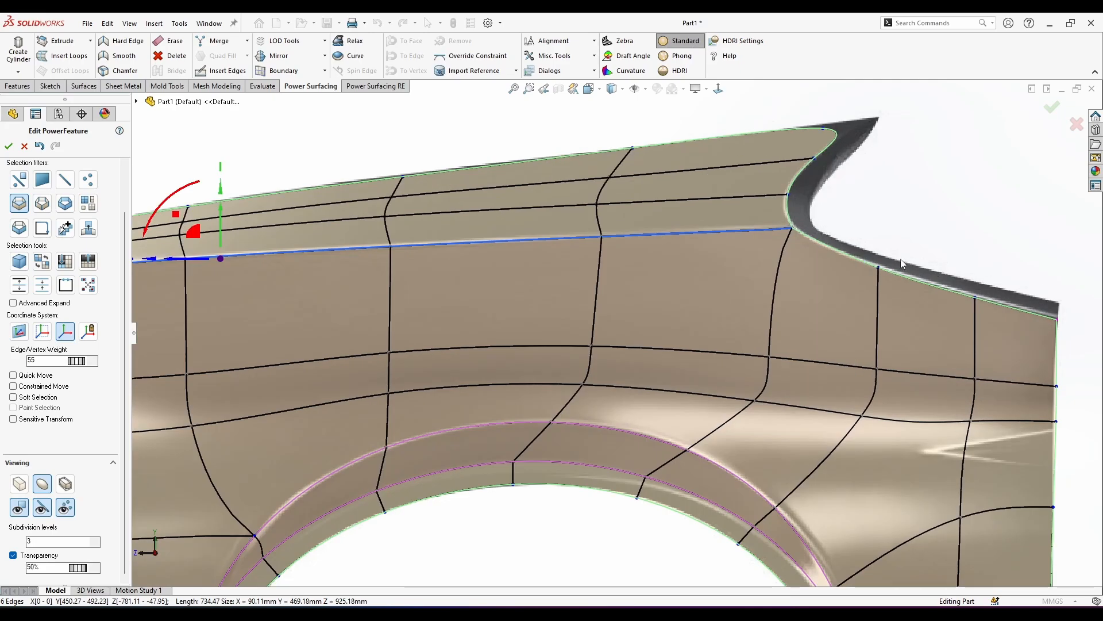
right_click(861, 204)
left_click(868, 176)
left_click(835, 135)
left_click(825, 129)
right_click(832, 133)
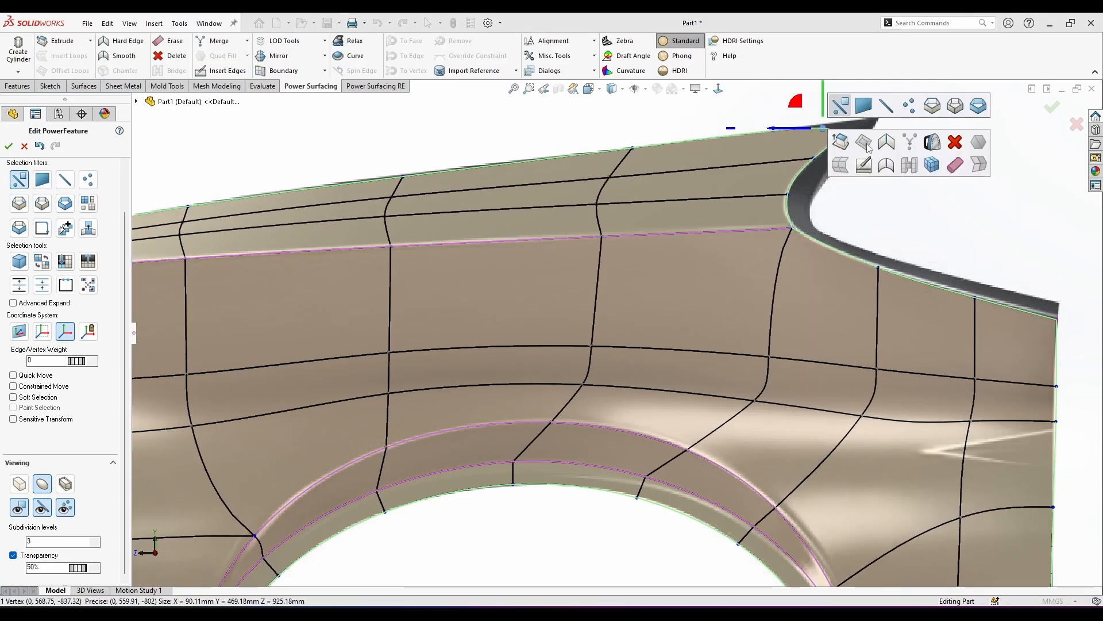
left_click(873, 143)
left_click(898, 194)
Select the six boundary edges of the notch from the upper tip to the right-end corner and set their weight to 48.
scroll(894, 158, "down", 1)
scroll(828, 240, "up", 1)
right_click(815, 235)
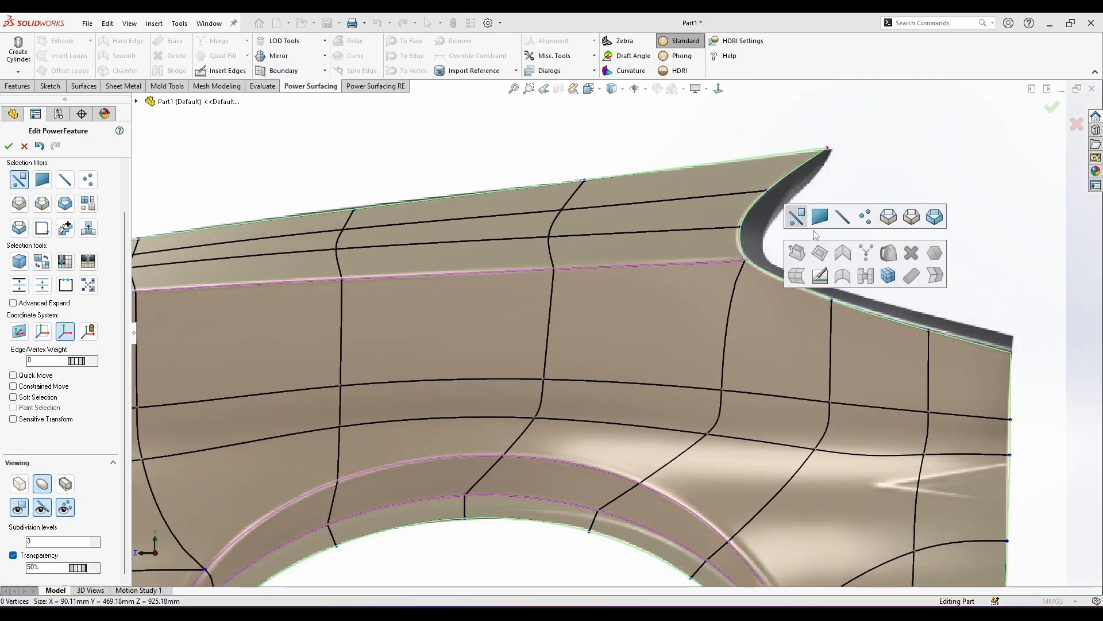
left_click(894, 220)
right_click(786, 220)
left_click(794, 207)
left_click(793, 171)
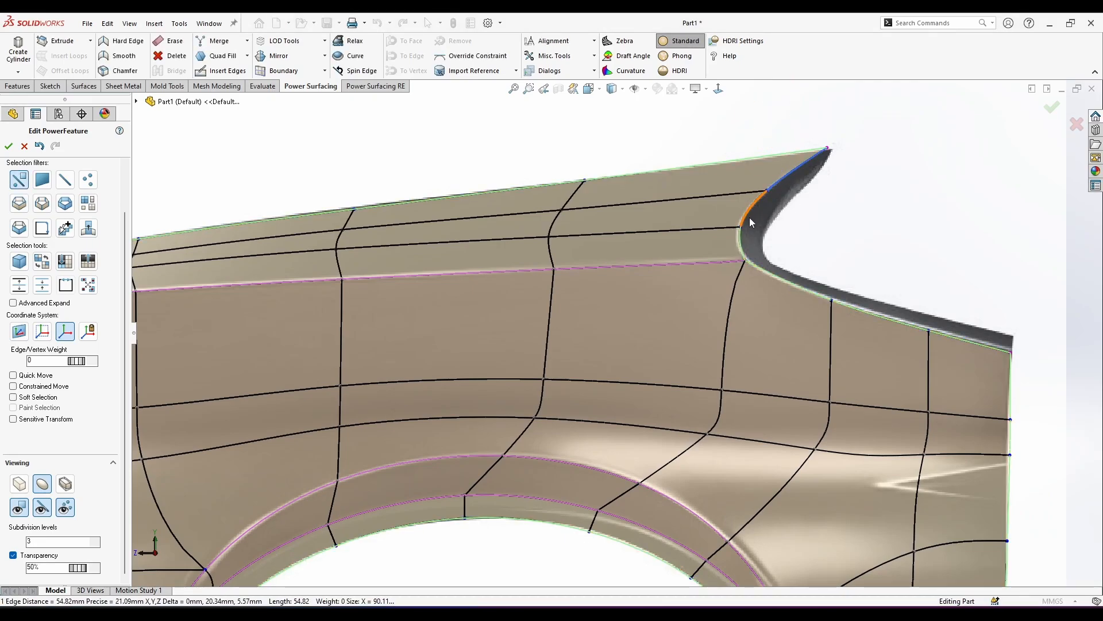
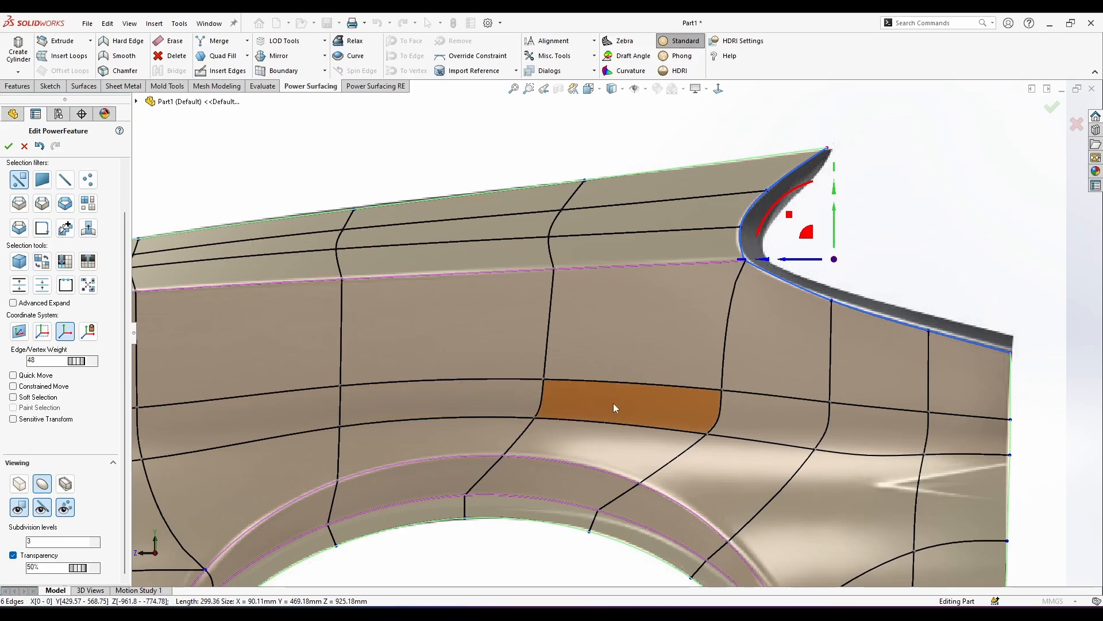
left_click_drag(82, 360, 92, 356)
Extrude the selected notch edges into a narrow flange strip and return to the straight side view.
middle_click_drag(859, 323, 857, 293)
left_click_drag(837, 260, 835, 325, "alt")
left_click(722, 94)
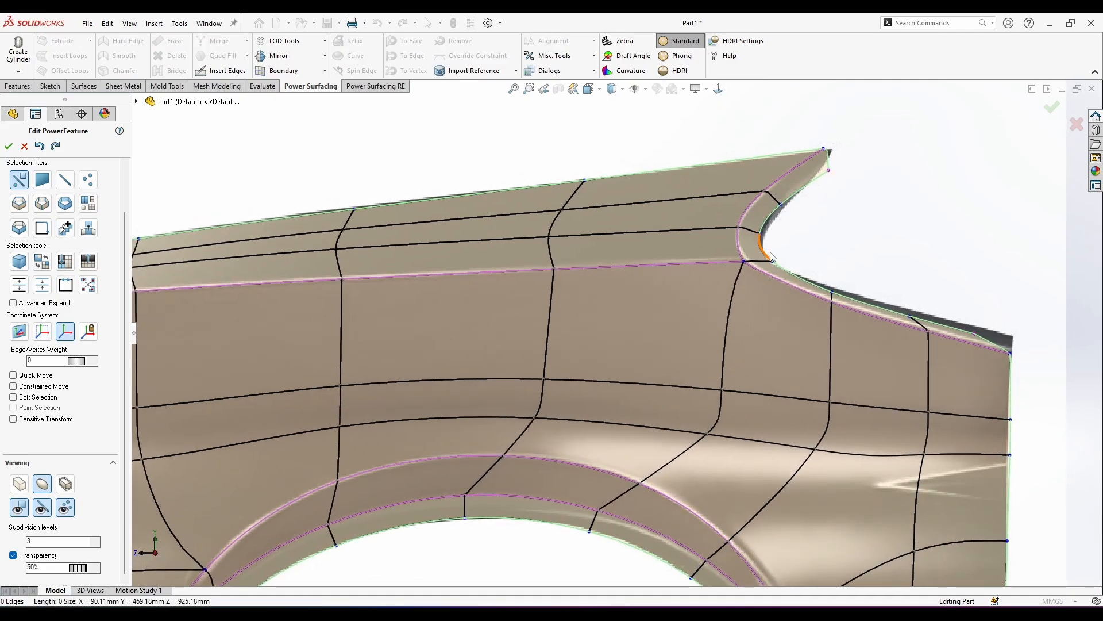
Move the new strip's outer vertices around the notch curve to follow the reference edge.
scroll(780, 243, "down", 1)
key("ctrl+z")
left_click_drag(818, 247, 818, 246)
left_click_drag(796, 201, 817, 242)
Adjust the strip's end vertex and the adjoining corner vertex at the upper tip to match the reference corner.
left_click(825, 177)
left_click(829, 164)
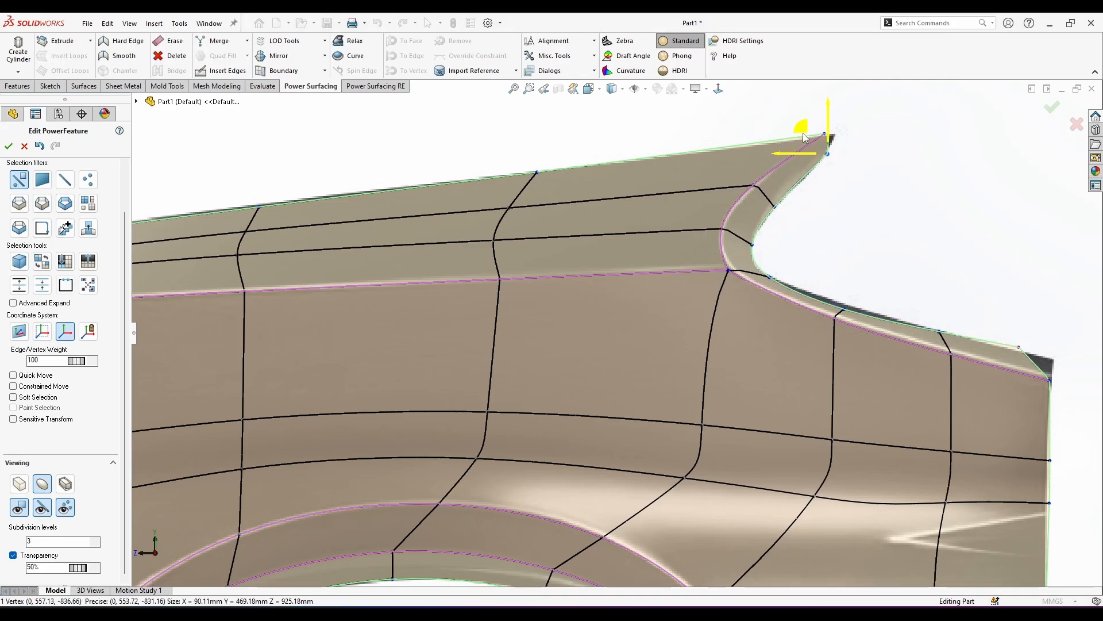
left_click(826, 135)
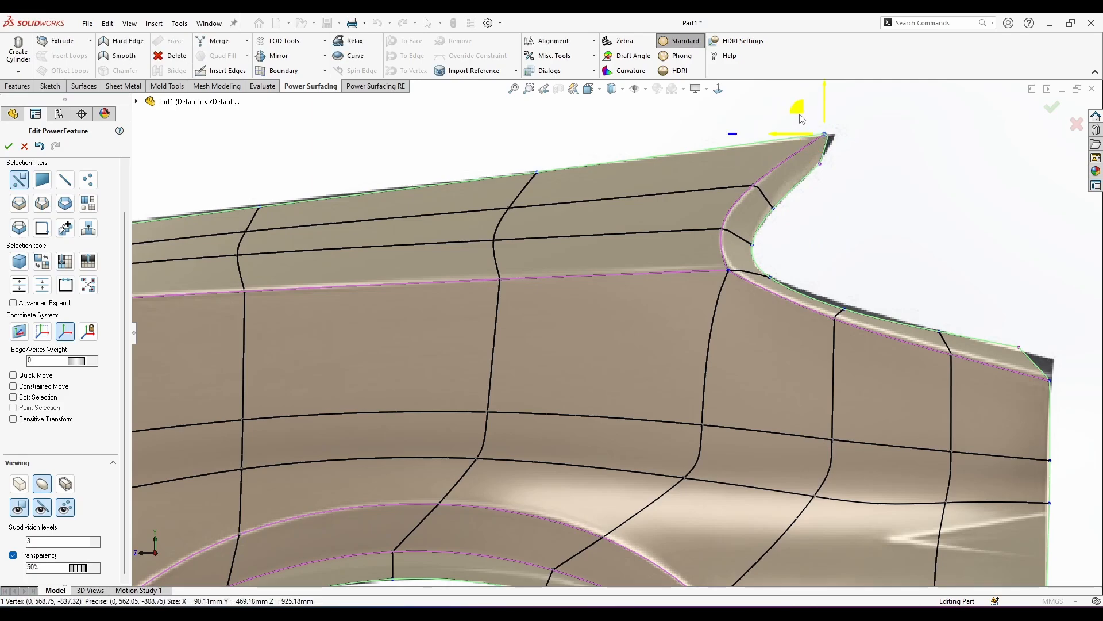
left_click_drag(805, 113, 806, 113)
left_click(875, 298)
Move the strip's lower outer vertices onto the reference notch edge and set the right-end corner vertex's weight to 100.
scroll(876, 297, "up", 1)
scroll(876, 299, "down", 2)
left_click(746, 316)
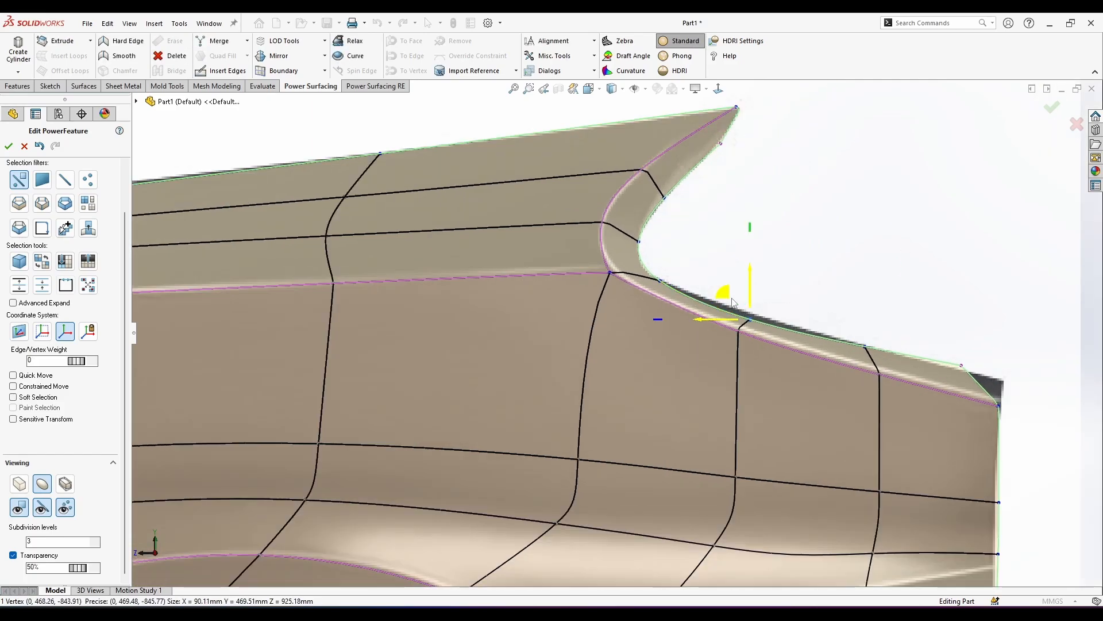
left_click_drag(729, 287, 730, 282)
left_click(661, 278)
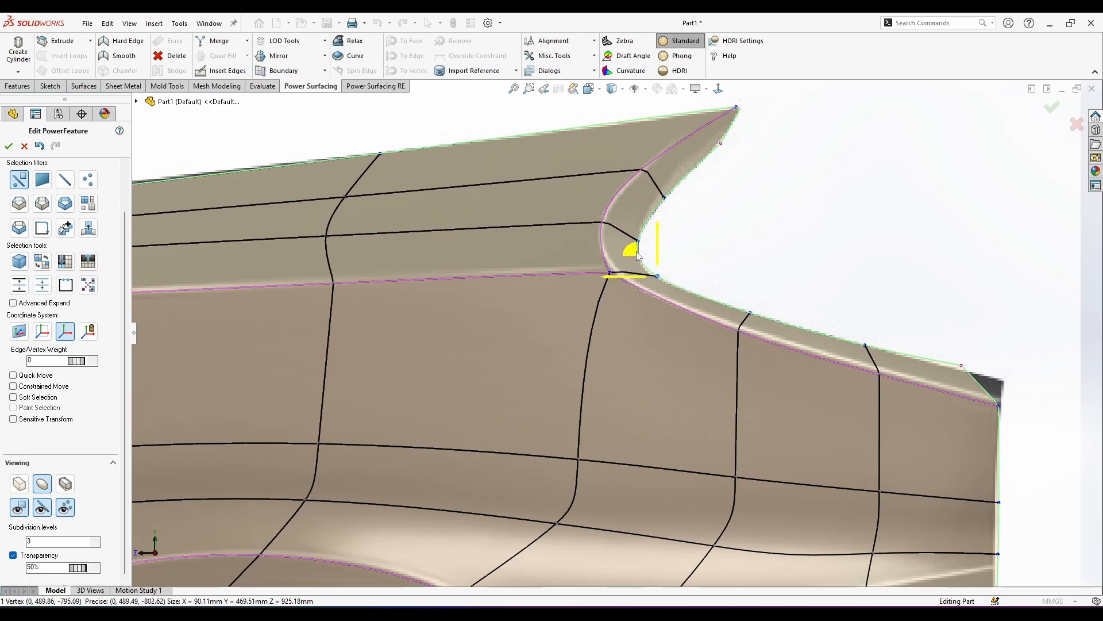
left_click(967, 371)
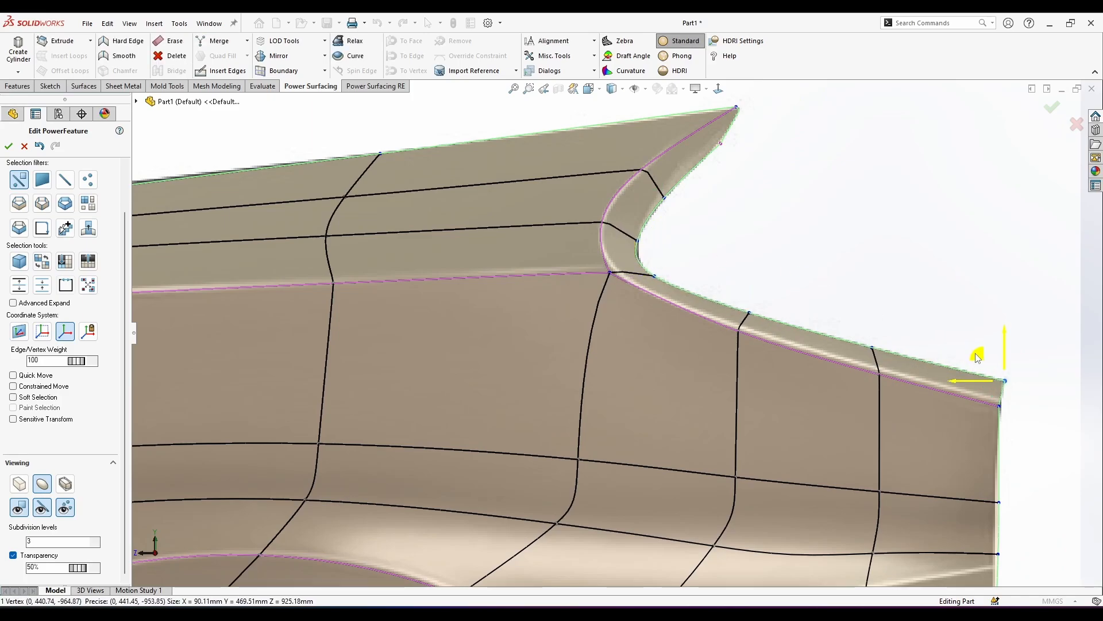
Set the strip's short cross edge at the body line to weight 23 and realign the neighbouring outer vertices with the reference curve.
scroll(632, 241, "up", 1)
scroll(633, 242, "down", 2)
left_click(625, 256)
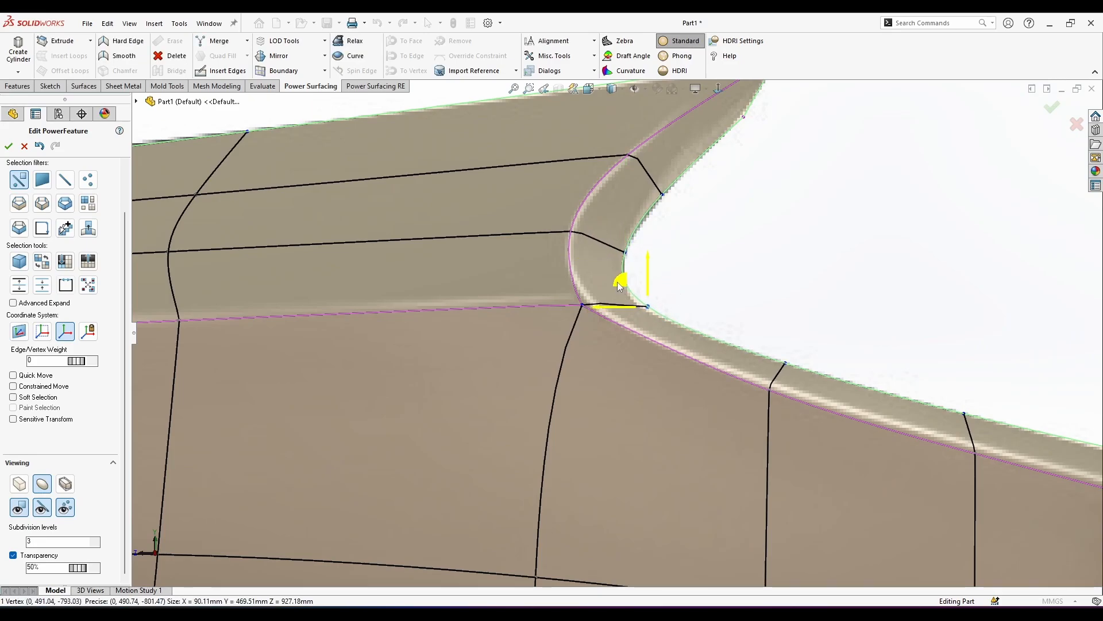
left_click(607, 316)
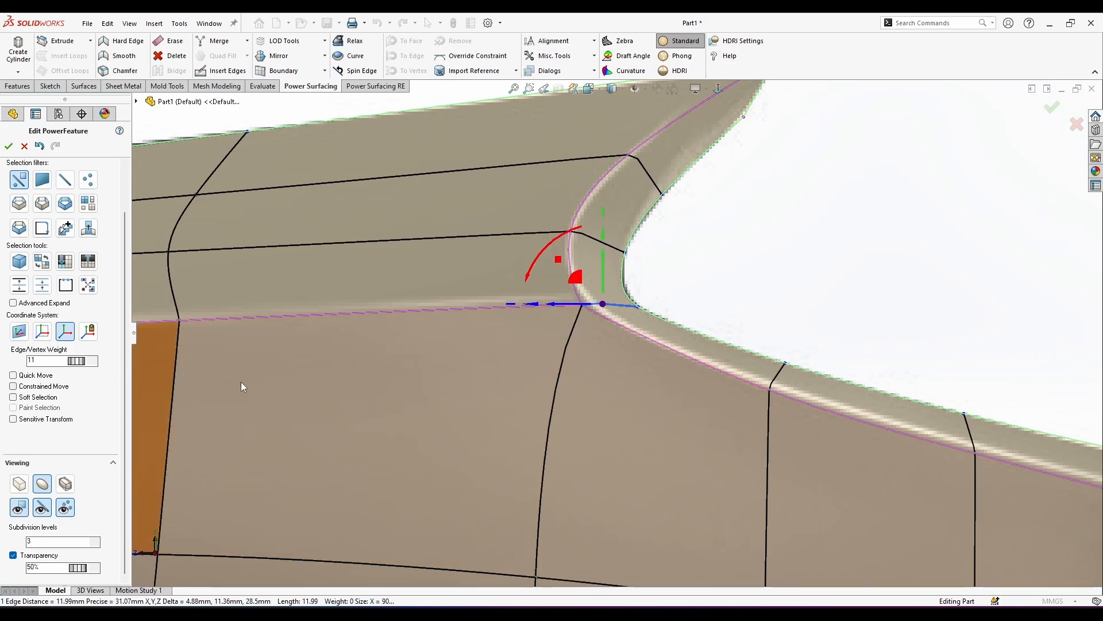
left_click(661, 282)
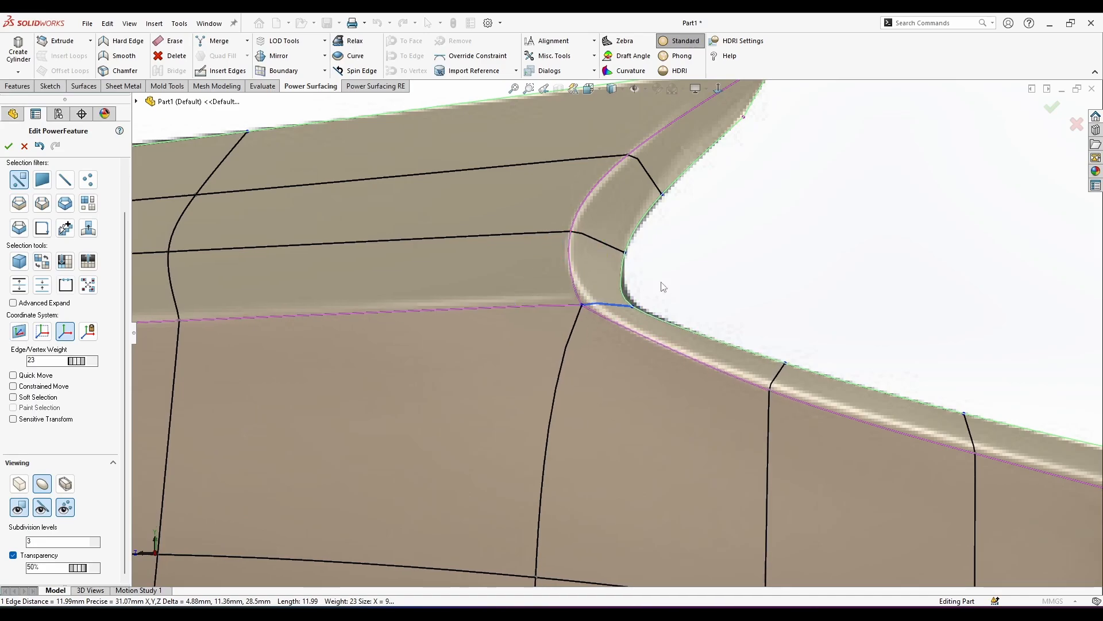
left_click(691, 300)
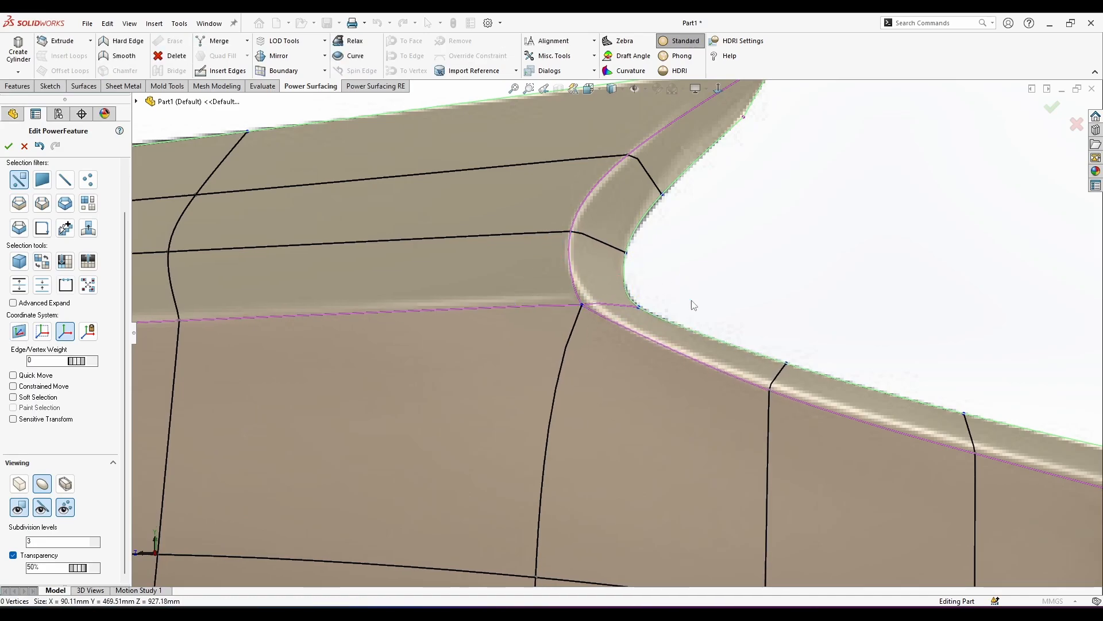
scroll(710, 298, "up", 3)
scroll(660, 280, "down", 3)
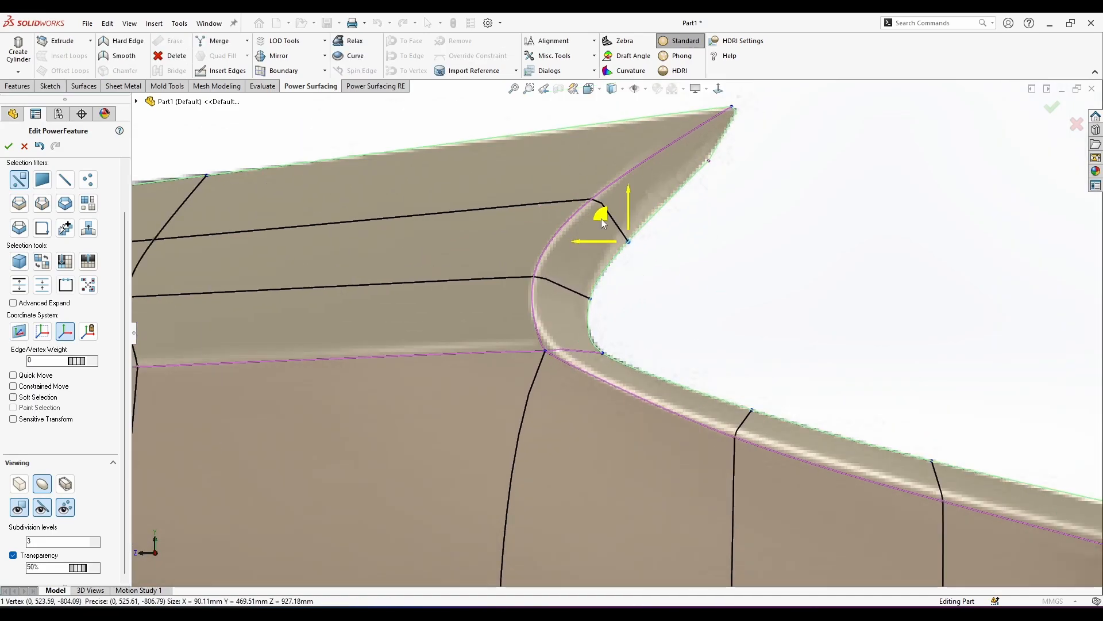
left_click(661, 273)
Select the six outer edges of the notch strip and move them about 15 mm inward to deepen the flange.
scroll(718, 168, "up", 3)
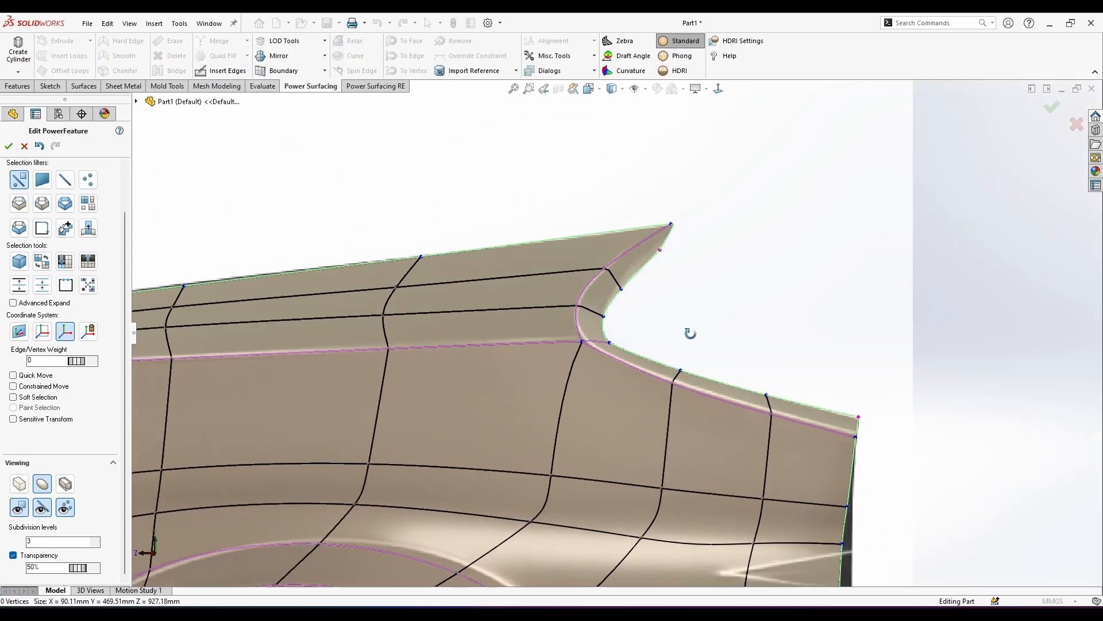
middle_click_drag(689, 332, 615, 358)
left_click(630, 347)
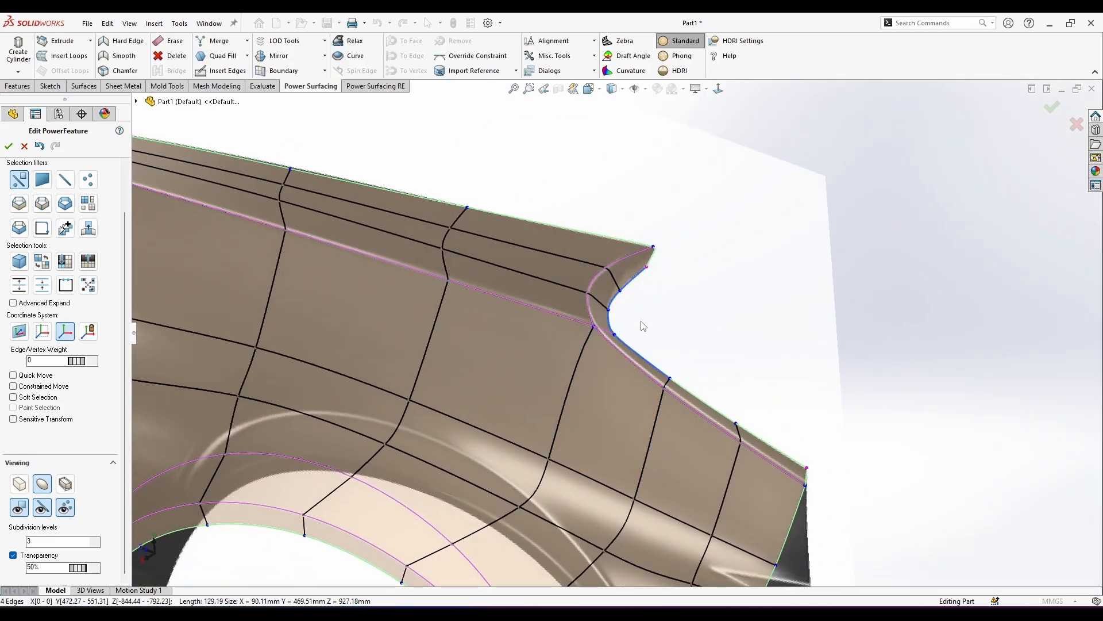
left_click_drag(645, 361, 661, 363)
middle_click_drag(672, 361, 661, 391)
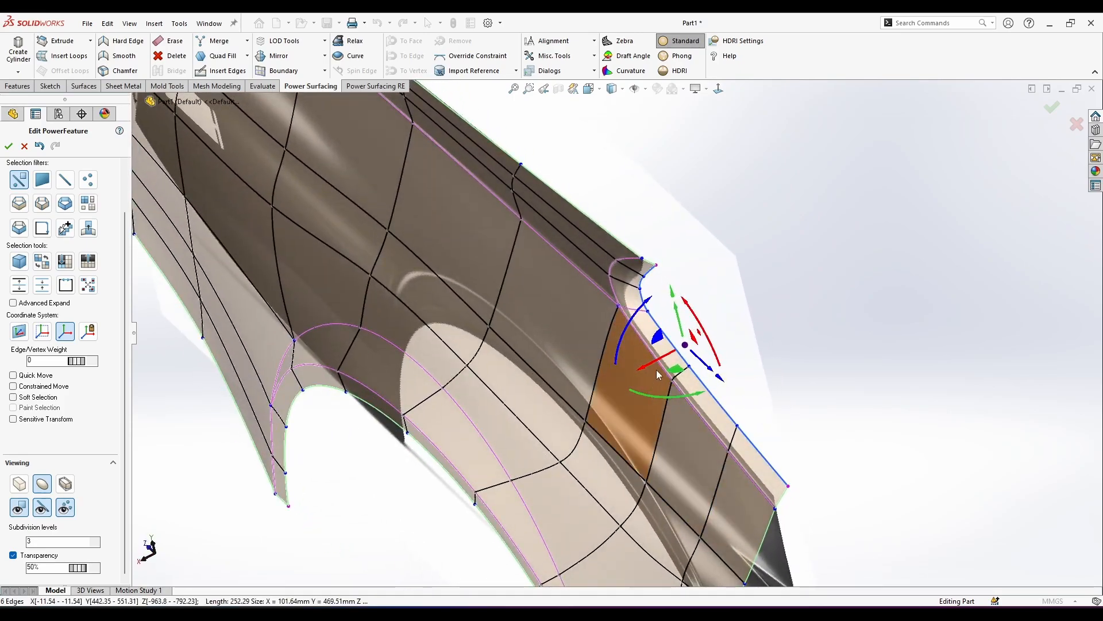
left_click_drag(648, 362, 653, 365)
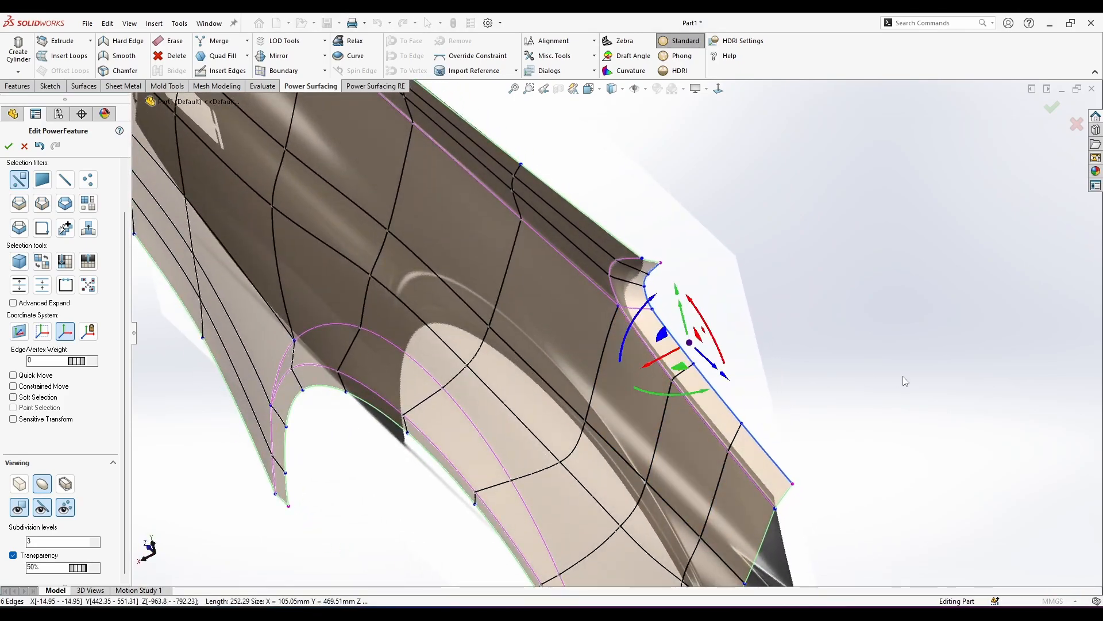
left_click(902, 376)
Return to the straight side view, compare the notch with the reference, and hide the panel's faces.
middle_click_drag(899, 375, 745, 238)
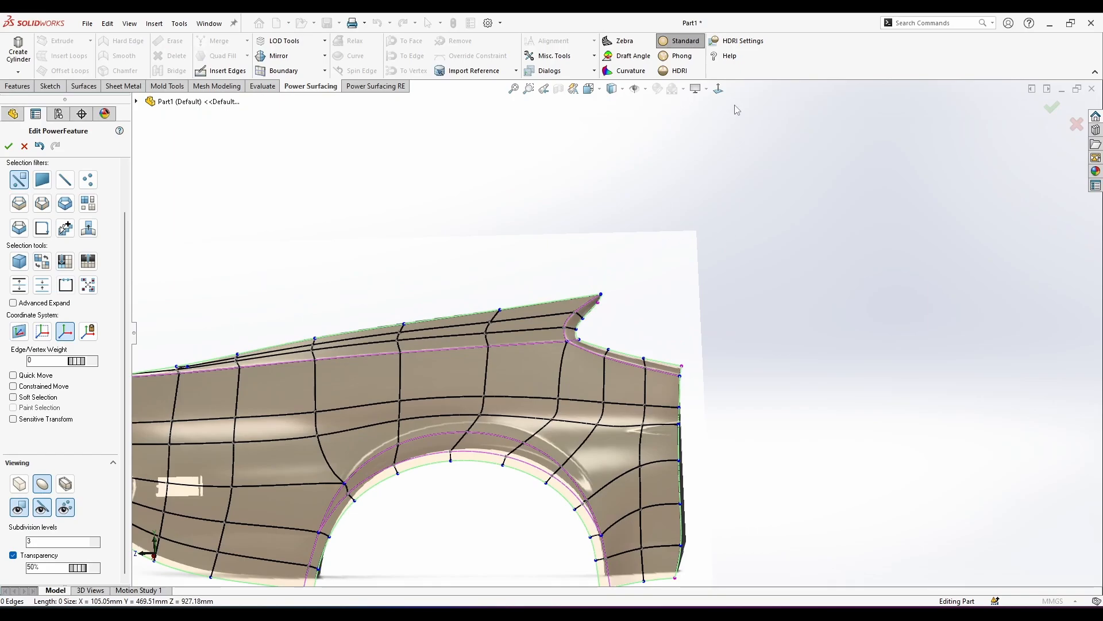
scroll(578, 340, "down", 5)
scroll(591, 351, "down", 5)
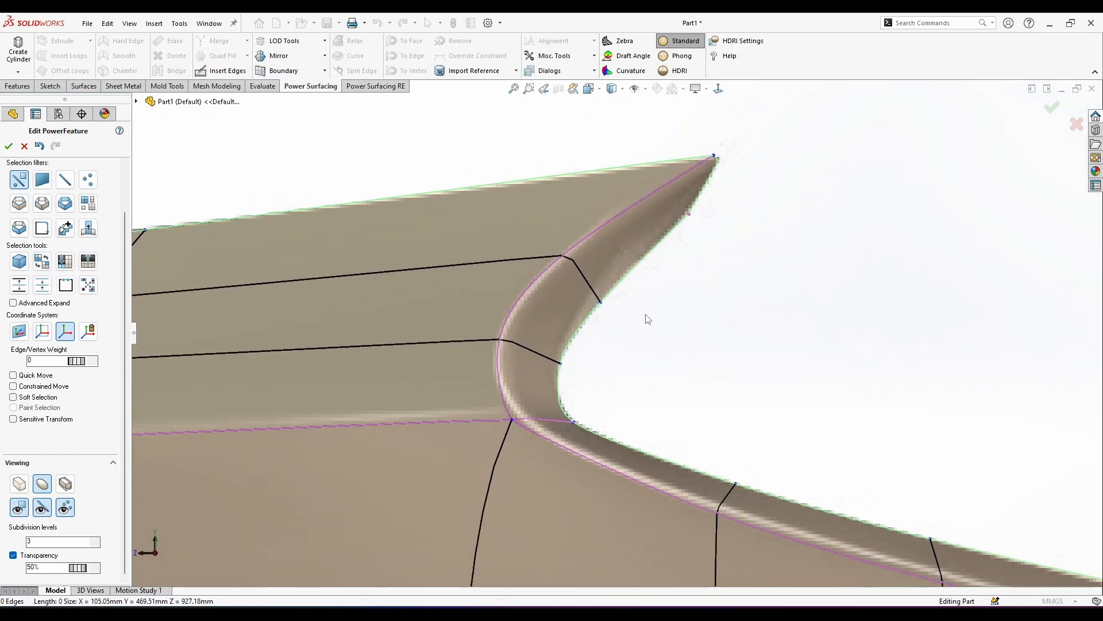
right_click(652, 281)
scroll(634, 310, "up", 6)
scroll(628, 339, "up", 3)
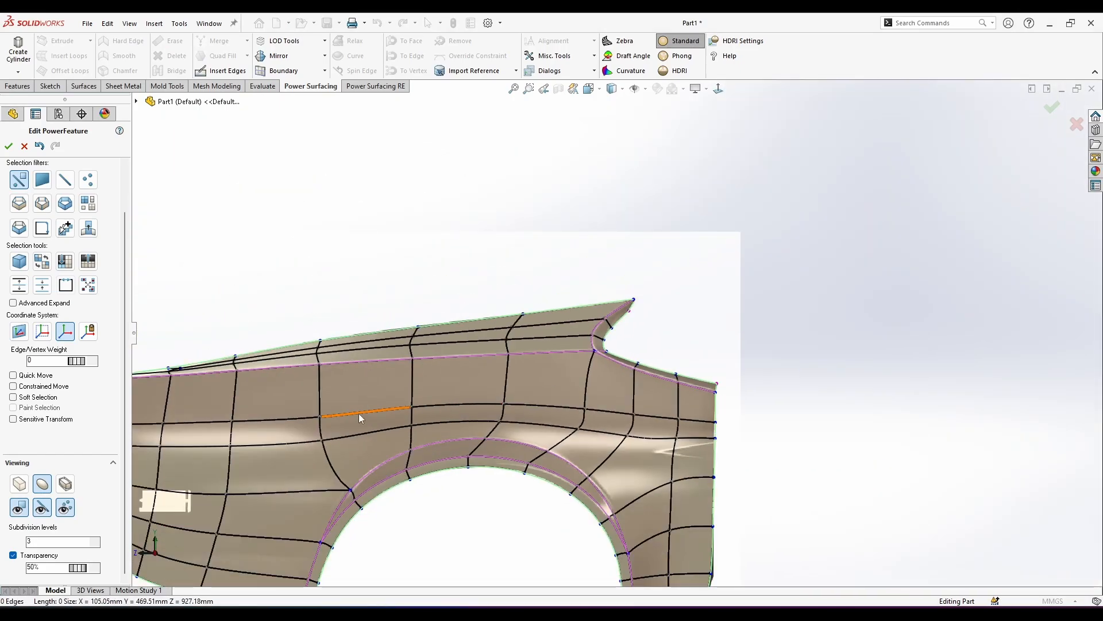
scroll(358, 412, "up", 1)
scroll(373, 397, "down", 1)
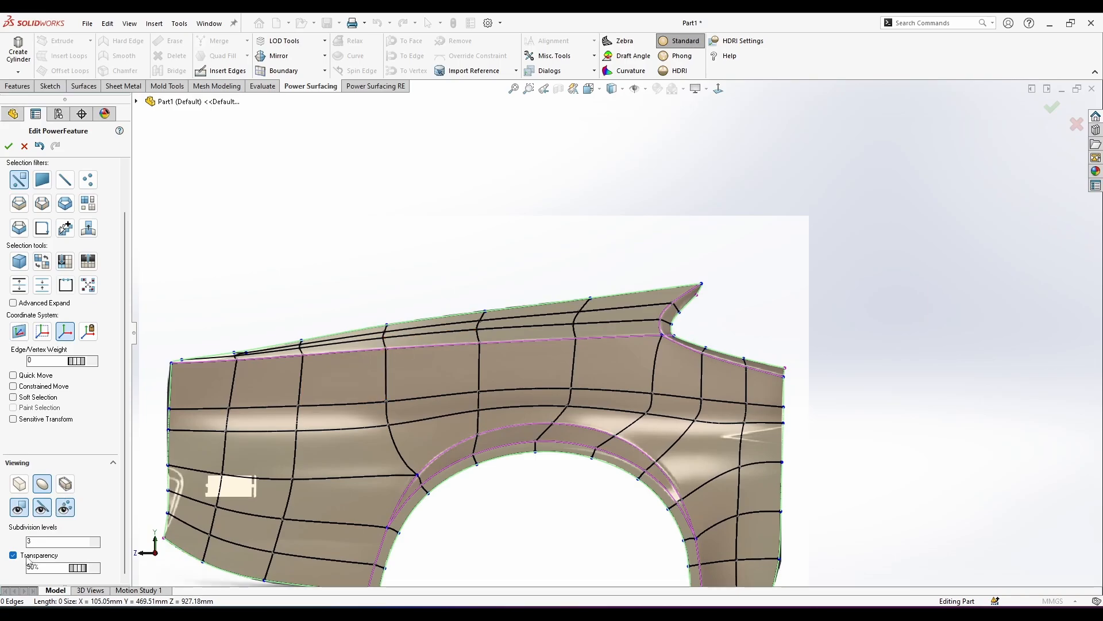
left_click(45, 516)
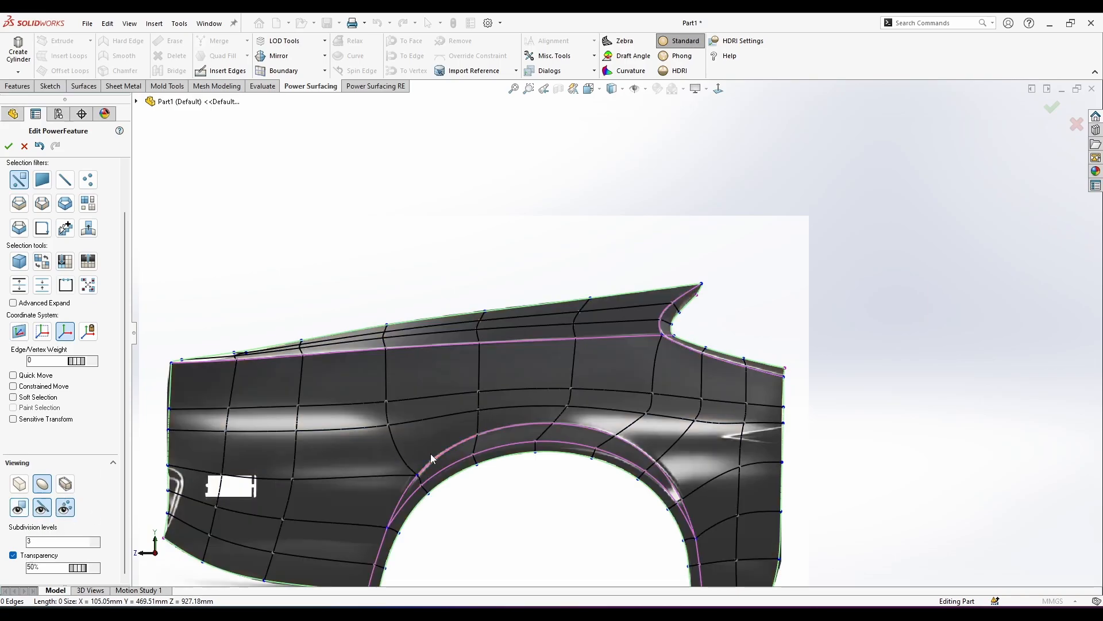
Select the panel's top boundary edges from the upper tip forward and enable soft selection.
middle_click_drag(369, 421, 558, 334)
left_click(555, 333)
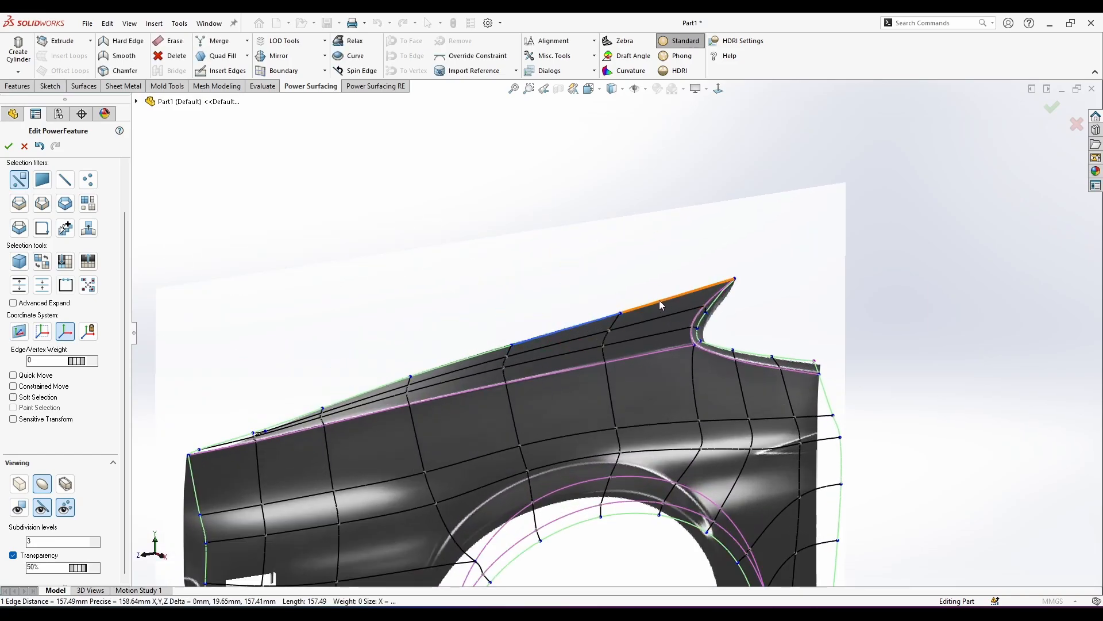
left_click(660, 300, "ctrl")
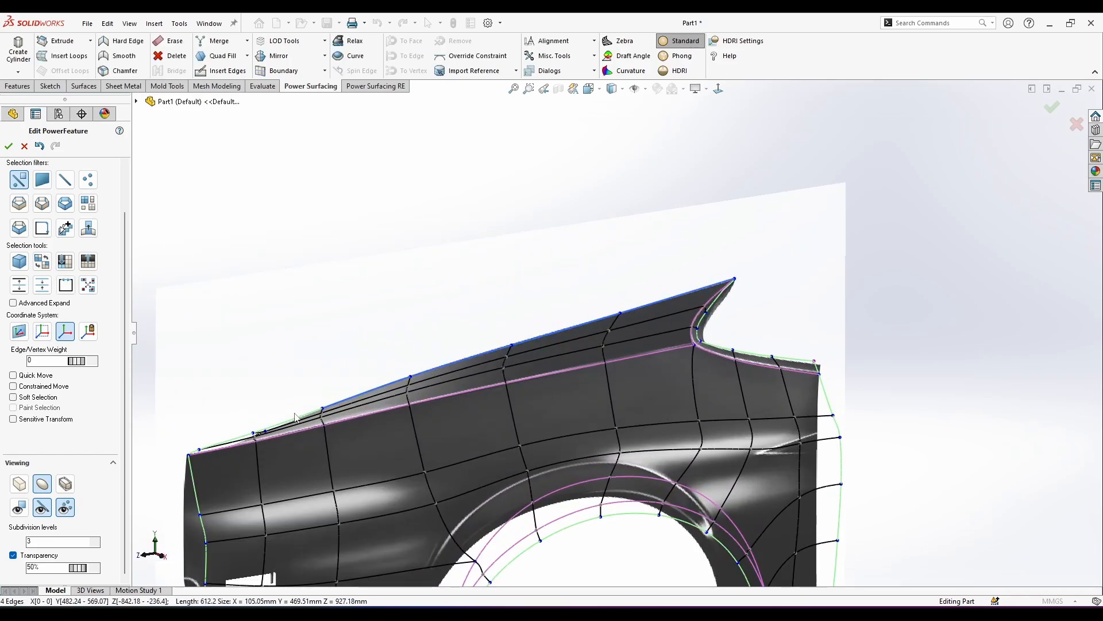
middle_click_drag(295, 418, 677, 421)
left_click(33, 398)
middle_click_drag(757, 391, 749, 366)
middle_click_drag(616, 247, 698, 285)
Try to shift the top boundary edges inward with a soft selection of 4, and undo the move.
left_click_drag(700, 286, 654, 289)
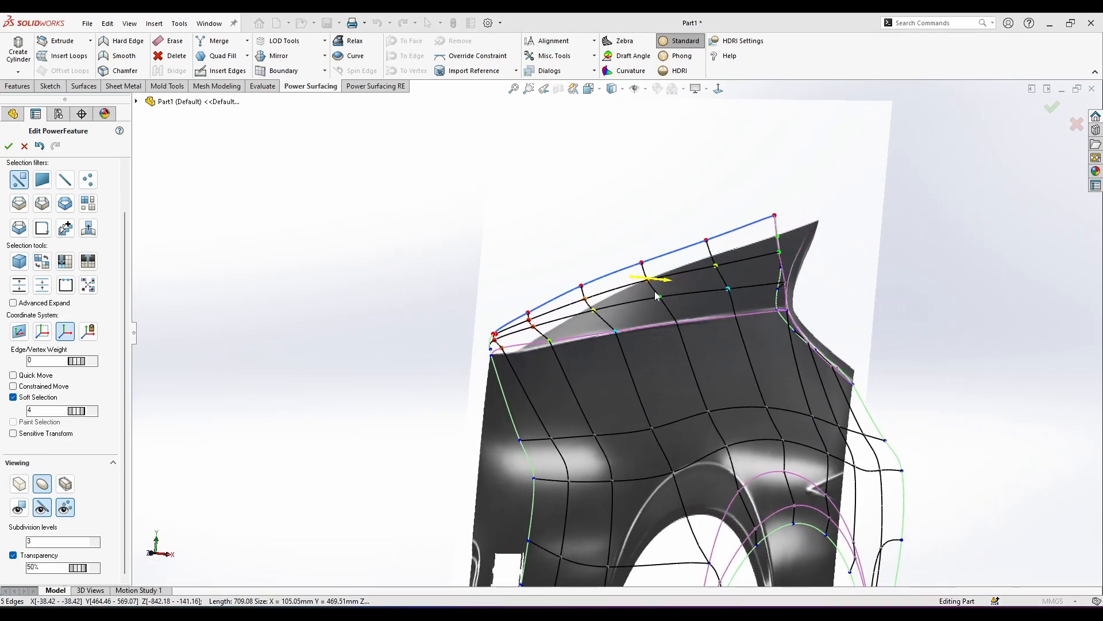
middle_click_drag(654, 290, 669, 292)
scroll(588, 335, "down", 3)
left_click(588, 327, "ctrl")
middle_click_drag(589, 326, 606, 327)
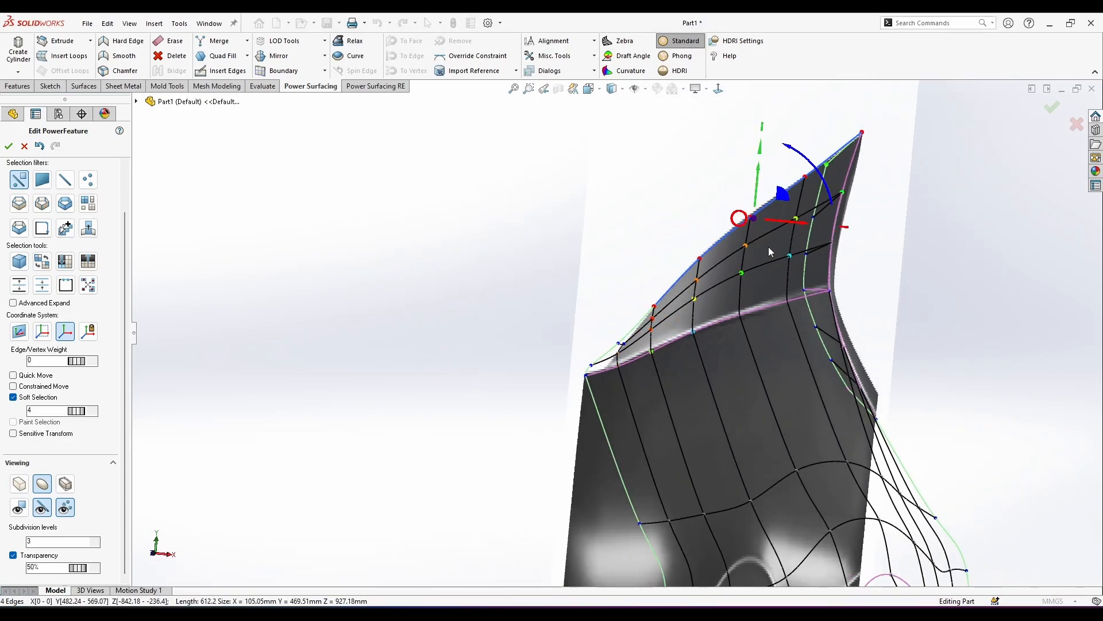
left_click_drag(785, 223, 714, 262)
key("ctrl+z")
Set the soft selection to 0 and move the four top boundary edges about 24 mm inward.
middle_click_drag(660, 357, 665, 285)
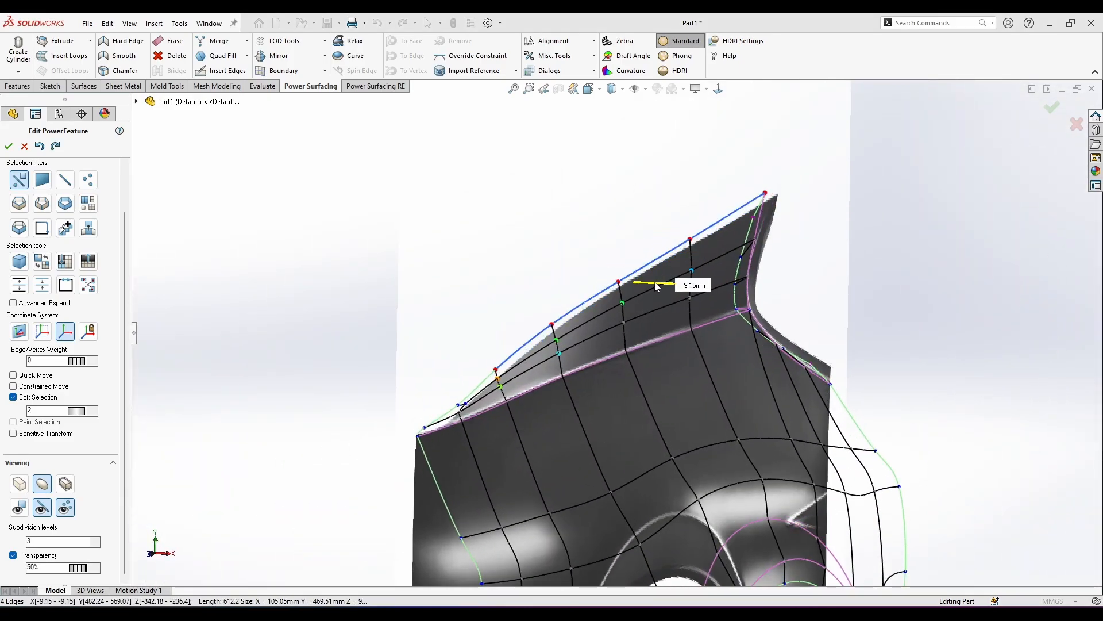
left_click_drag(662, 288, 640, 295)
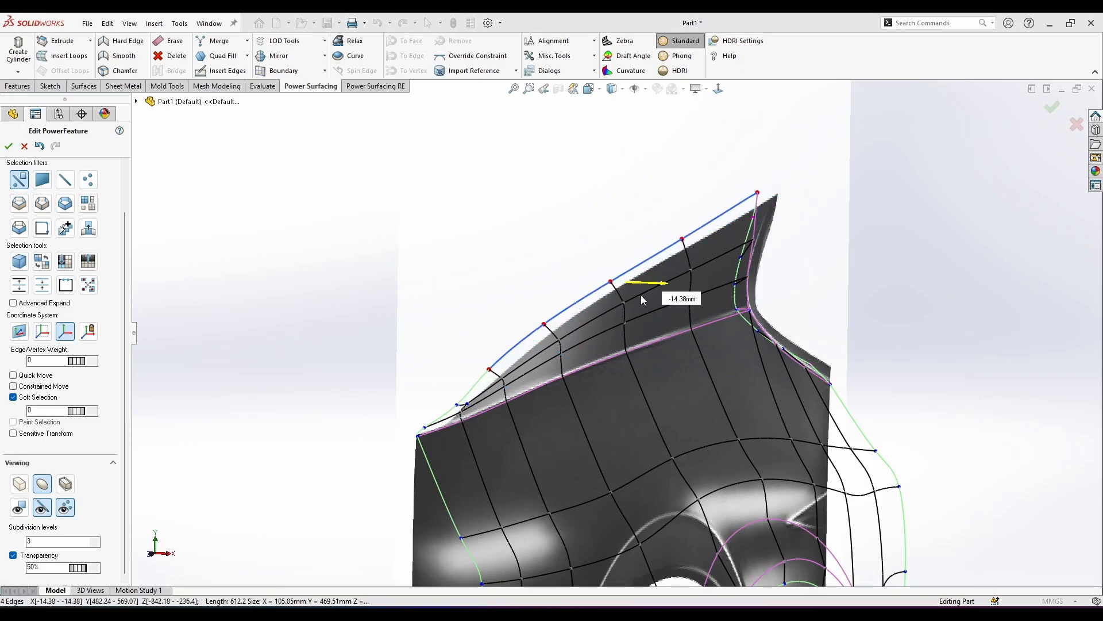
middle_click_drag(629, 302, 561, 278)
middle_click_drag(707, 228, 619, 255)
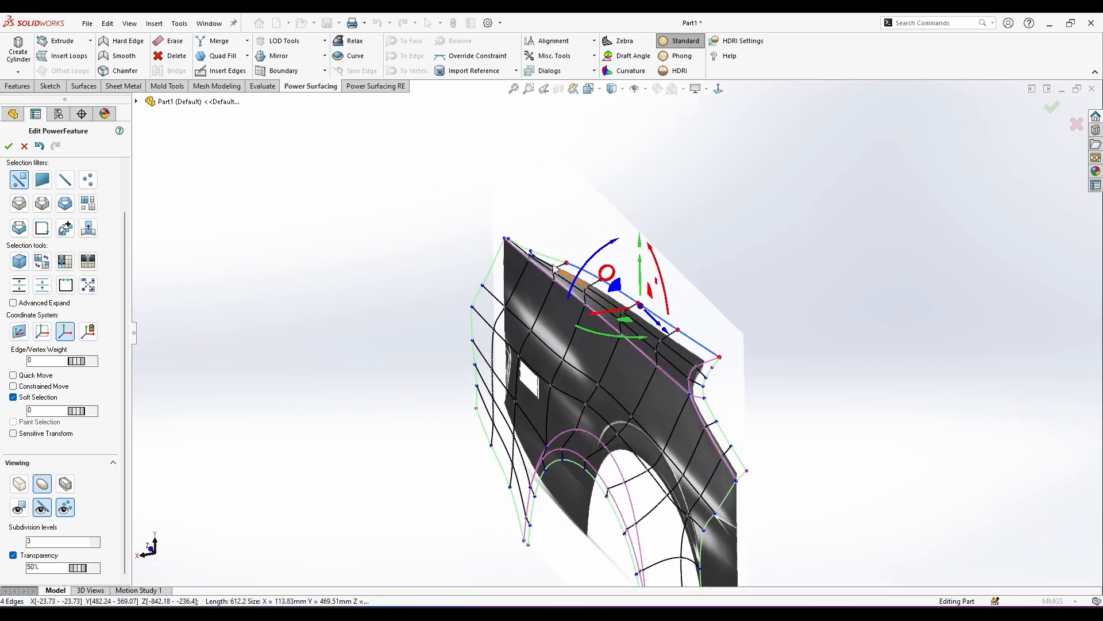
Select the short boundary edge at the front end of the top line and move it about 13 mm inward.
scroll(526, 239, "down", 5)
left_click(506, 256)
left_click_drag(484, 262, 506, 258)
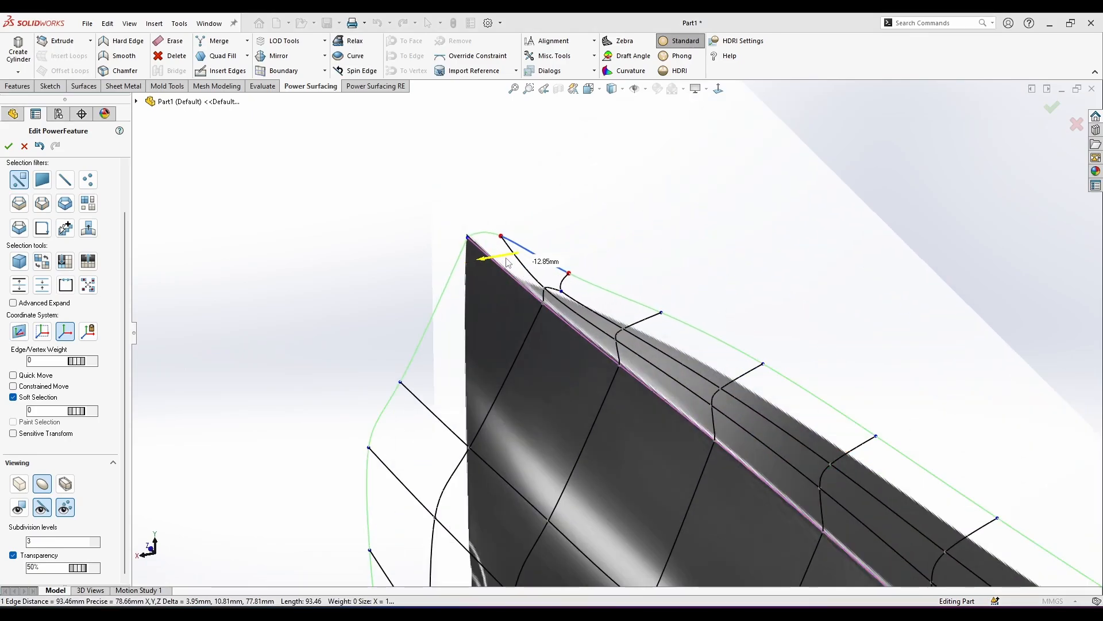
left_click(697, 241)
Compare the panel's outline with the reference in the straight side view with the mesh edges temporarily hidden.
middle_click_drag(697, 243, 757, 193)
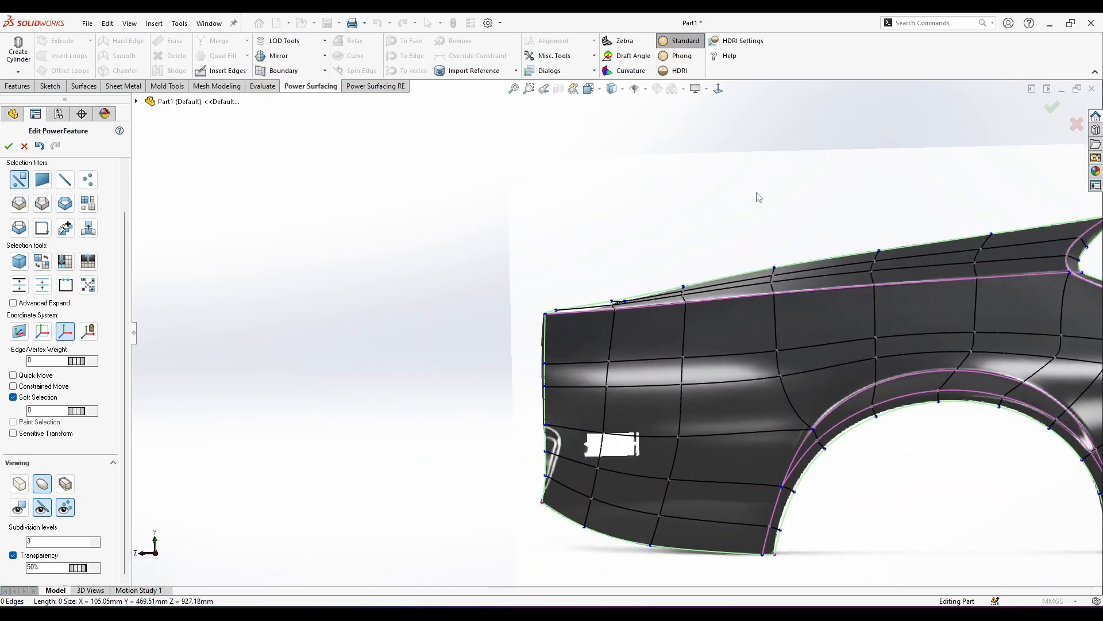
left_click(717, 91)
scroll(943, 402, "down", 2)
scroll(255, 458, "up", 1)
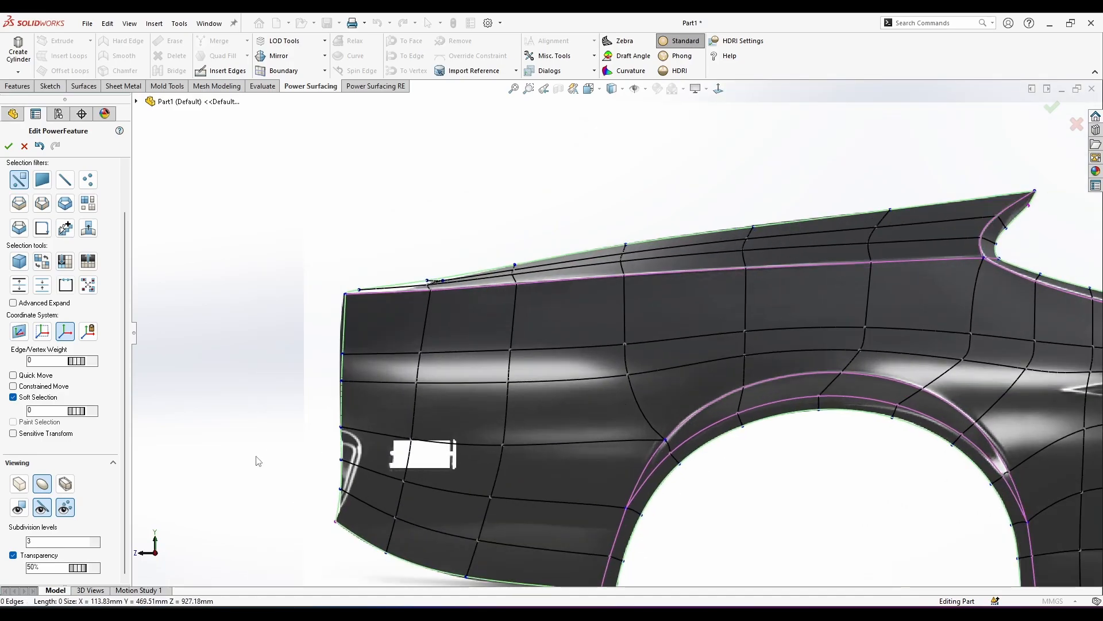
left_click(50, 509)
scroll(901, 405, "up", 1)
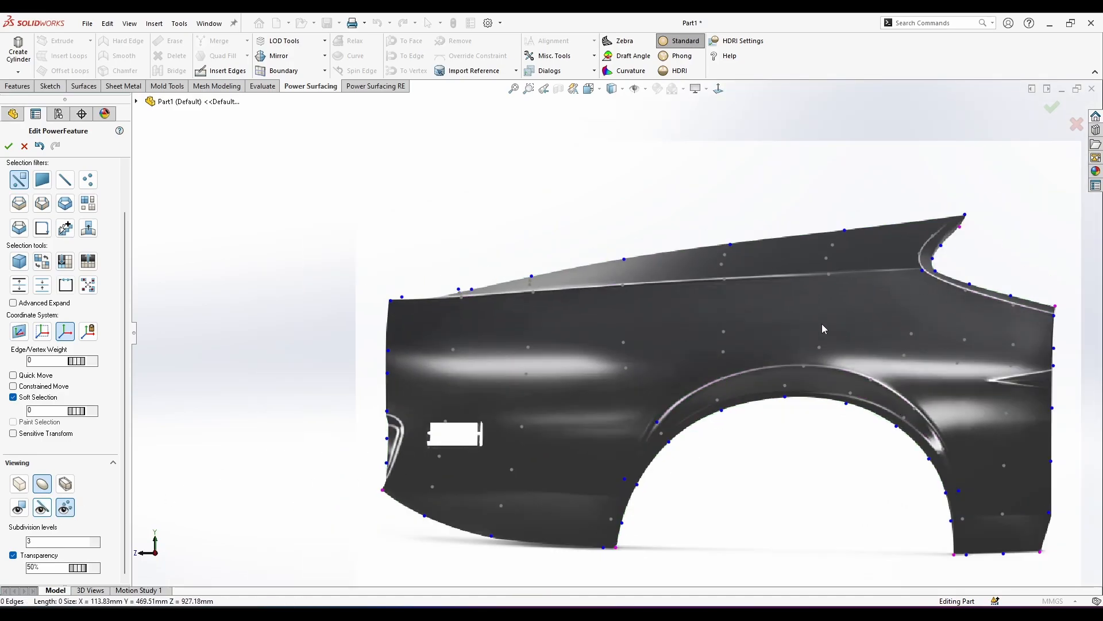
scroll(822, 324, "down", 1)
scroll(794, 298, "up", 1)
scroll(691, 318, "down", 1)
scroll(678, 359, "up", 2)
scroll(677, 339, "down", 1)
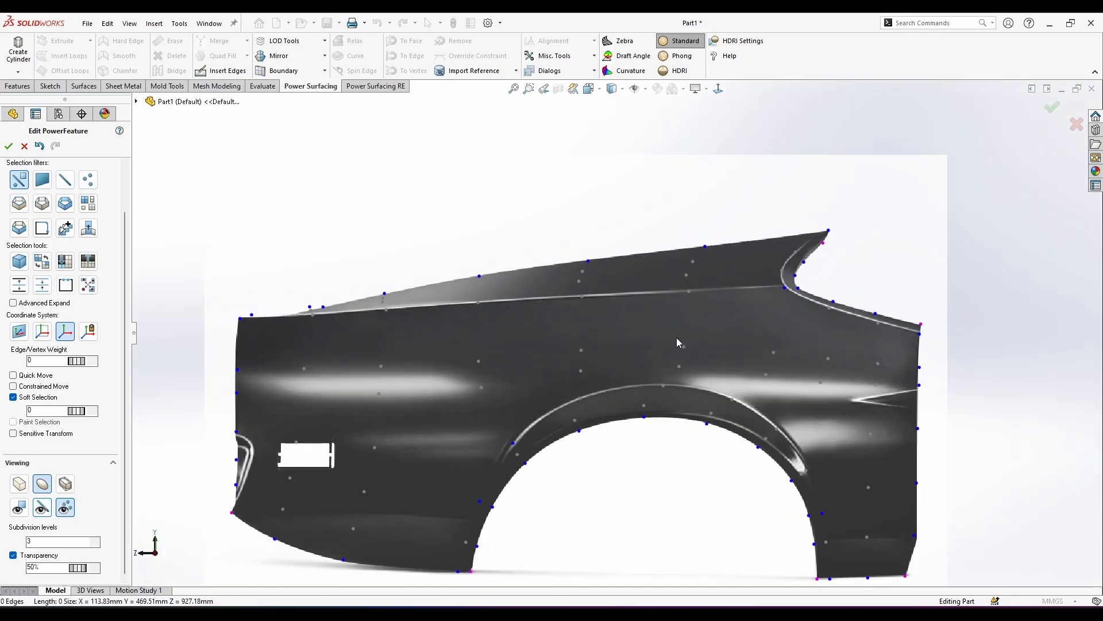
left_click(45, 513)
Select the upper lengthwise edge loop between the top boundary and the body line and move it to reshape the shoulder.
middle_click_drag(576, 421, 695, 454)
scroll(431, 280, "down", 4)
middle_click_drag(494, 269, 440, 240)
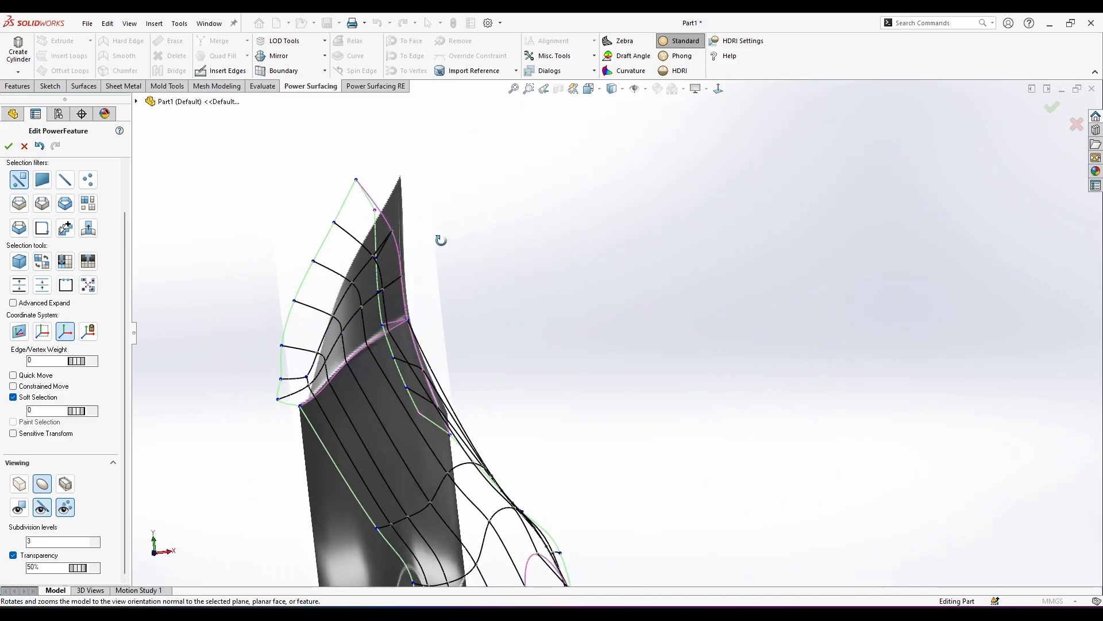
right_click(403, 274)
left_click(509, 245)
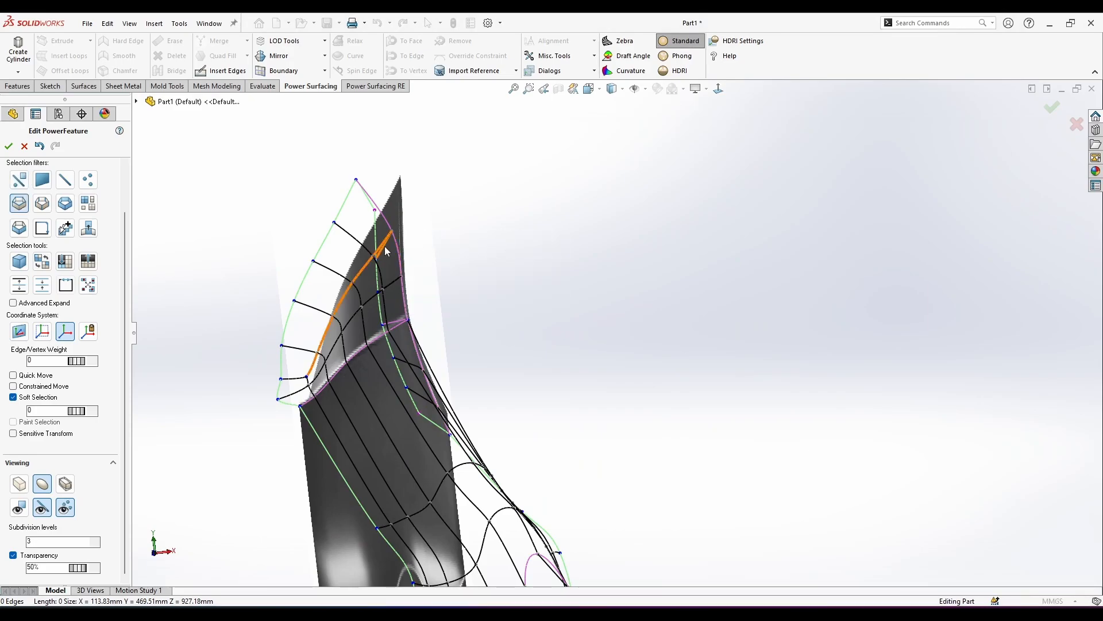
left_click(384, 246)
left_click_drag(381, 270, 381, 332)
key("Escape")
mouse_move(382, 332)
middle_mouse_down()
mouse_move(357, 315)
mouse_move(365, 336)
mouse_move(380, 327)
mouse_move(177, 357)
mouse_move(162, 370)
mouse_move(363, 343)
middle_mouse_up()
key("Escape")
Select the lower lengthwise edge loop above the body line and move it inward to smooth the shoulder's curvature.
left_click(423, 322)
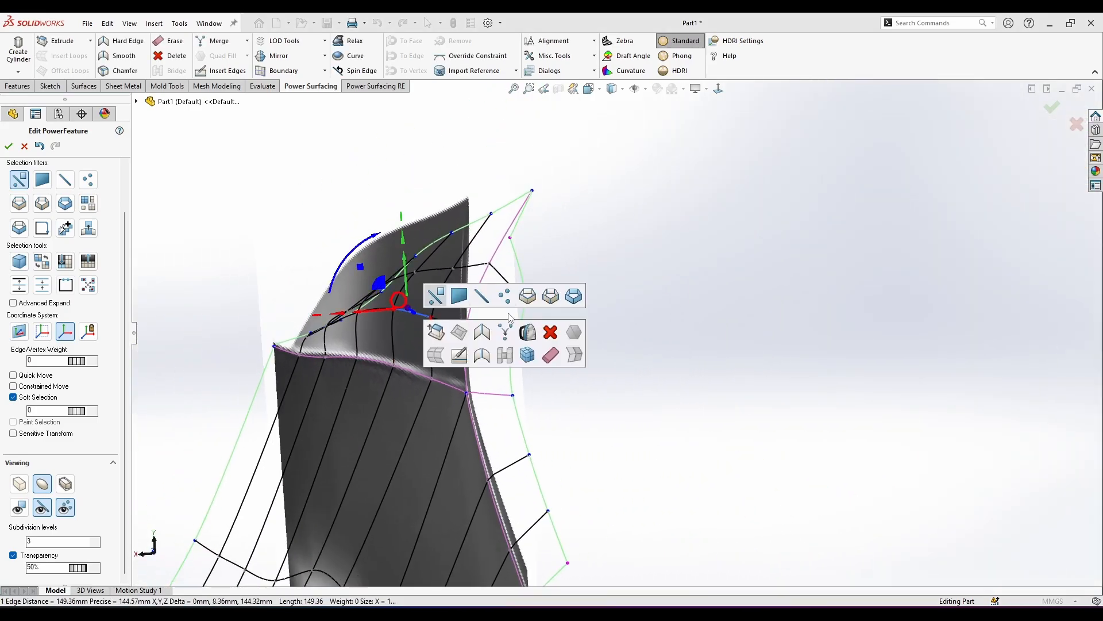
middle_click_drag(460, 322, 454, 327)
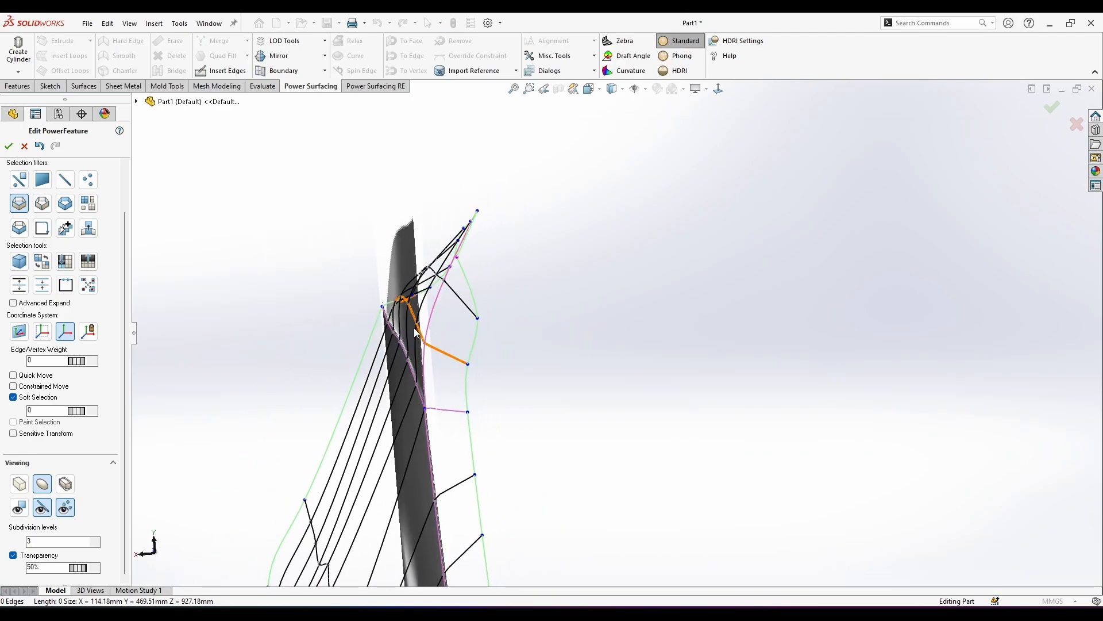
left_click_drag(405, 328, 398, 324)
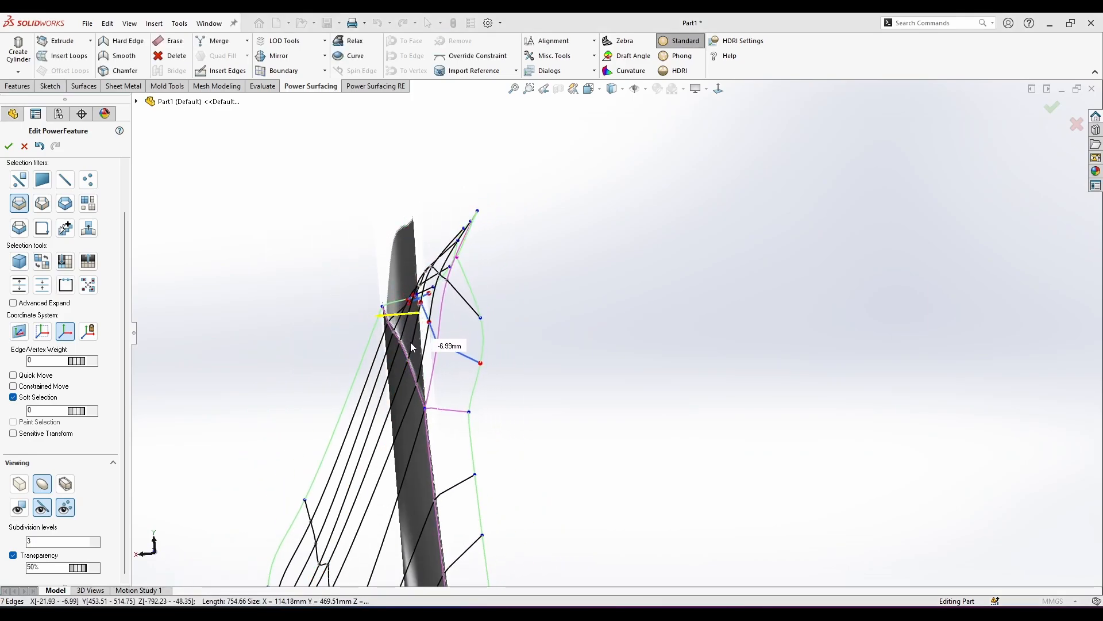
left_click_drag(420, 364, 428, 369)
left_click(470, 289)
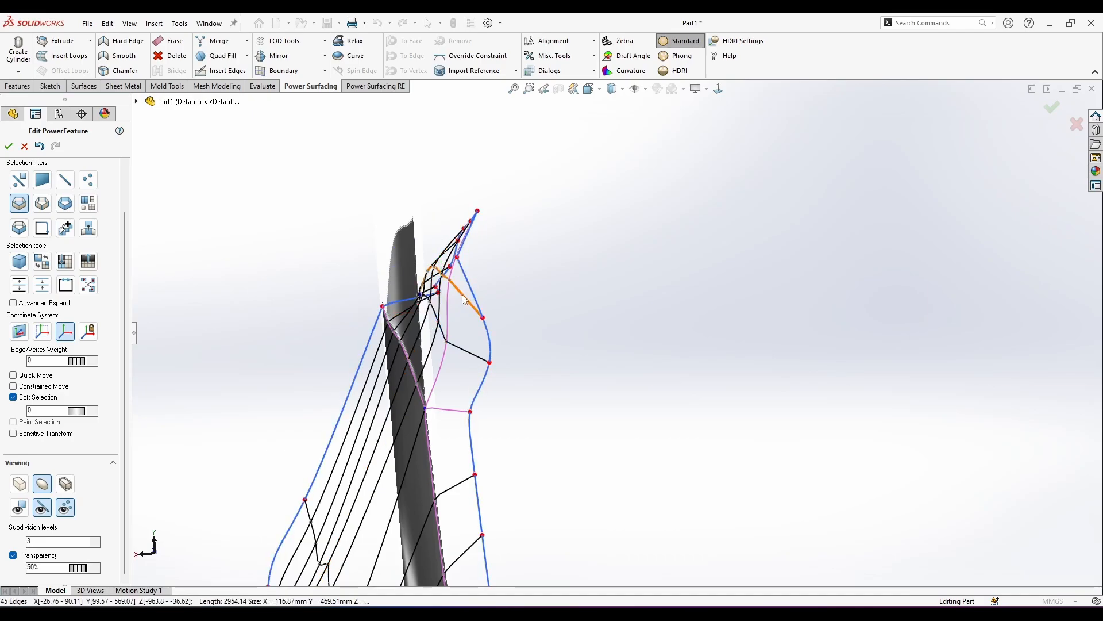
Select the crosswise edge loop at the notch end of the upper shoulder and move it to reshape the curvature.
left_click(465, 297)
left_click_drag(406, 291, 425, 331)
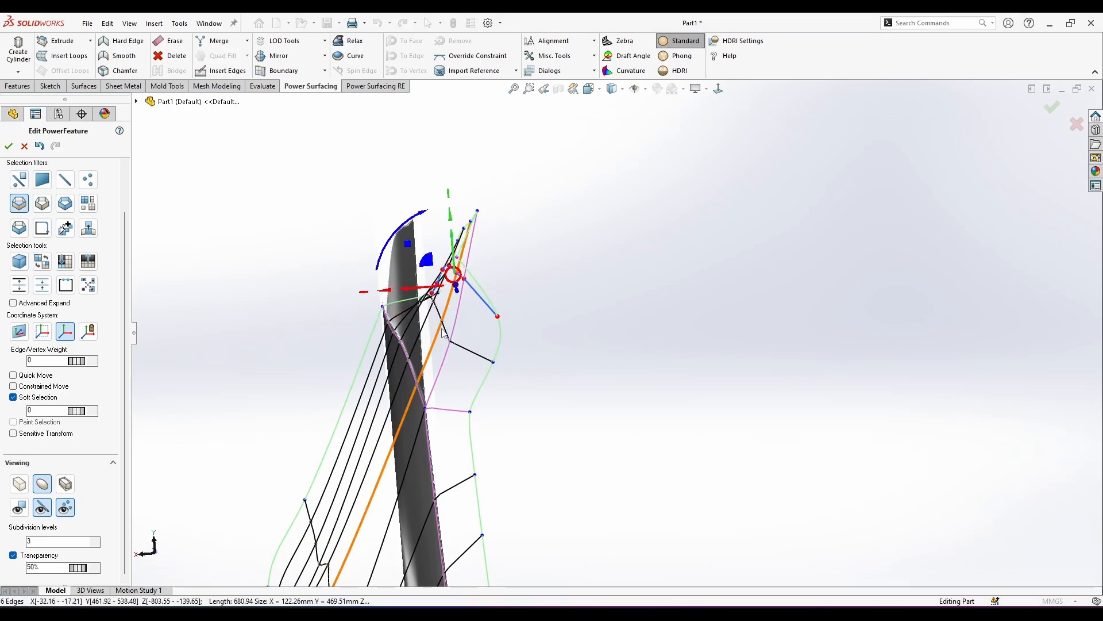
middle_click_drag(445, 331, 566, 338)
left_click(725, 317)
left_click(737, 293)
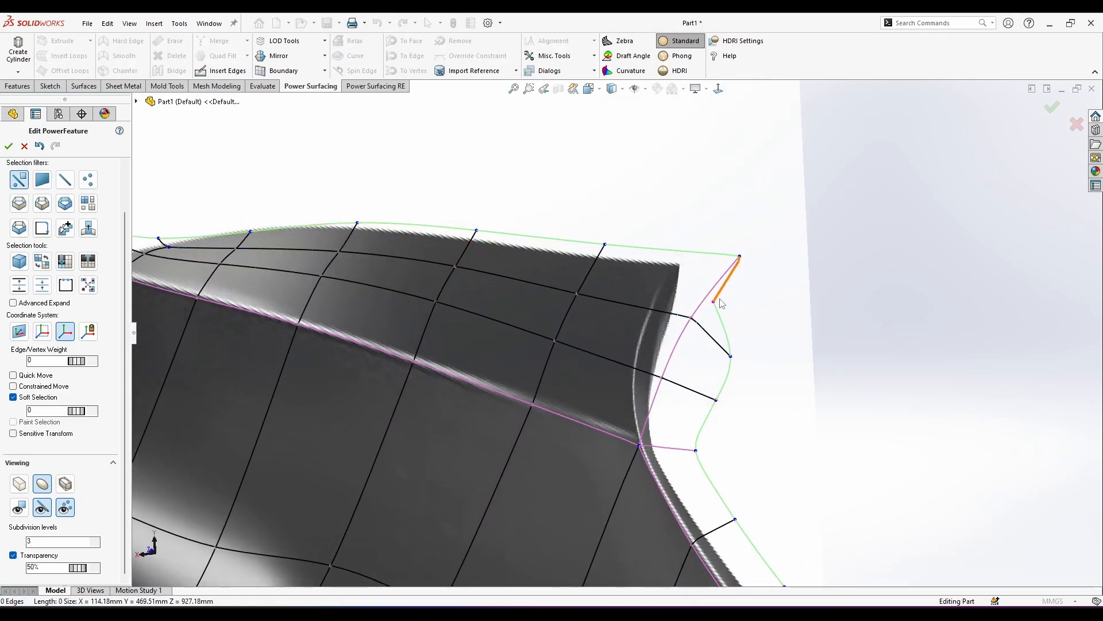
Select the short boundary edge on the flange at the notch end and move it inward toward the panel.
left_click(713, 301)
middle_click_drag(742, 263, 733, 263)
left_click_drag(686, 304, 723, 354)
middle_click_drag(732, 389, 695, 385)
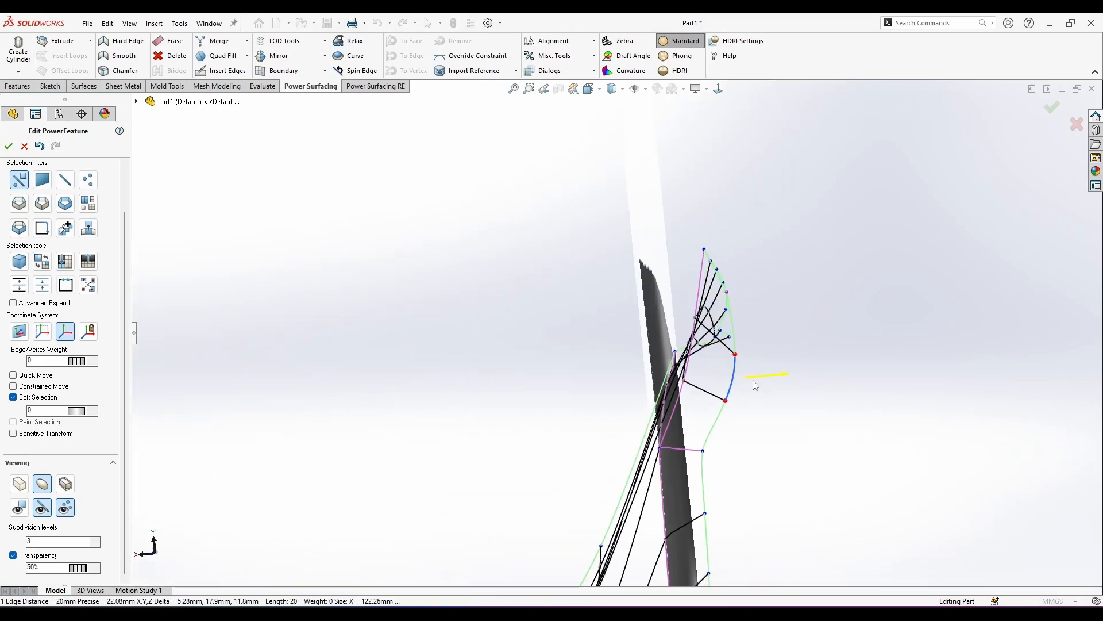
left_click_drag(753, 381, 734, 397)
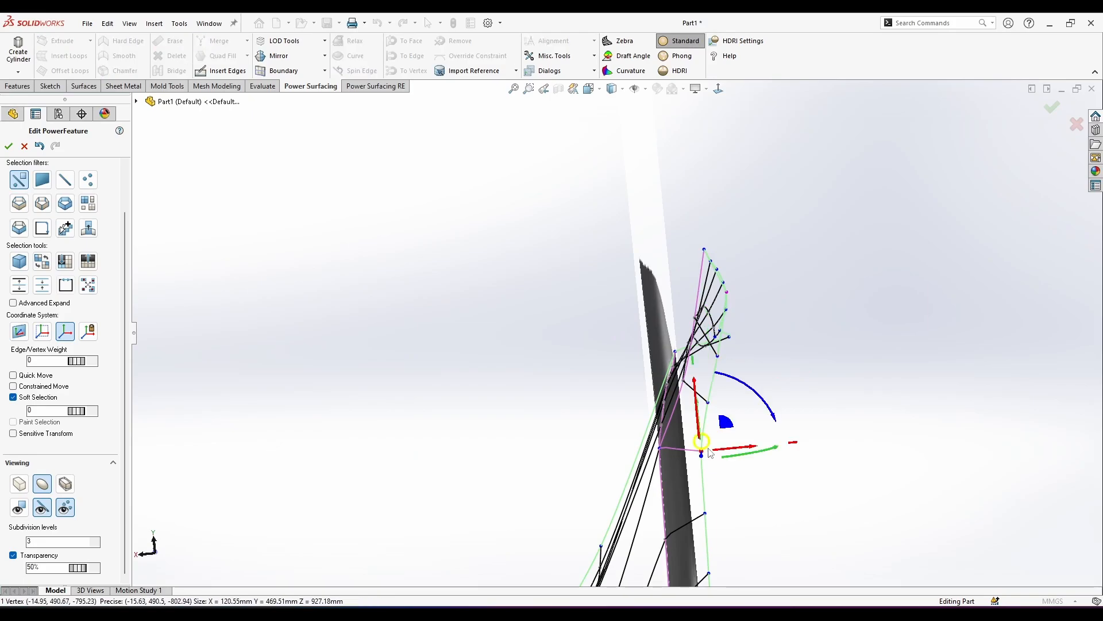
middle_click_drag(734, 396, 733, 458)
Move the top-line boundary vertices near the shoulder's narrow end outward to even out the boundary curve.
left_click(718, 302)
middle_click_drag(719, 304, 585, 419)
left_click(878, 343)
left_click_drag(613, 436, 595, 438)
middle_click_drag(595, 438, 599, 467)
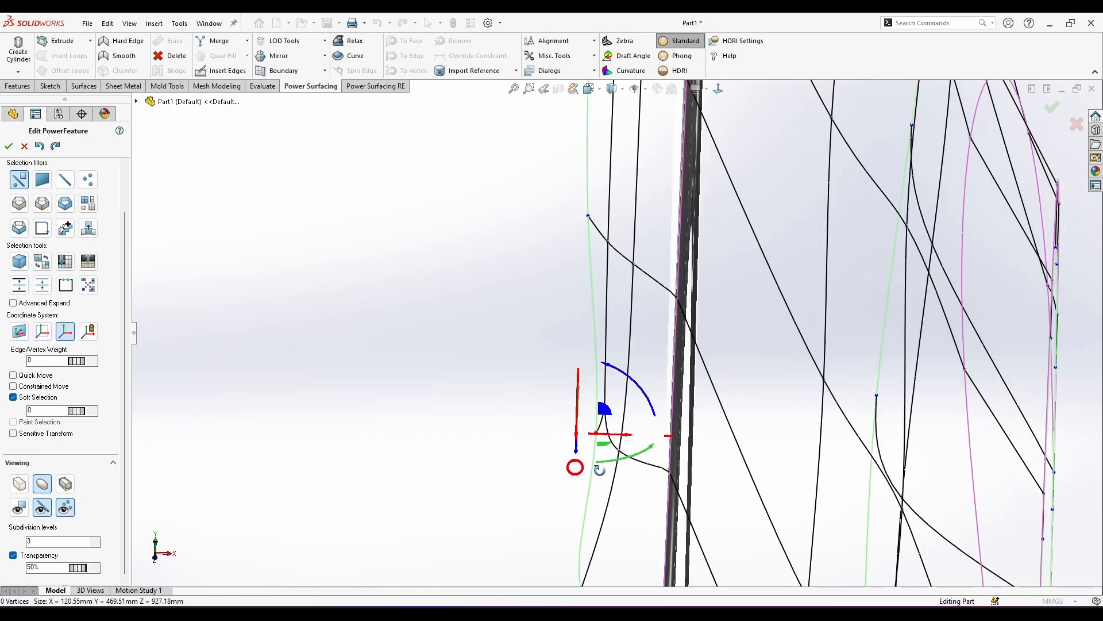
left_click_drag(610, 440, 548, 476)
left_click(480, 461)
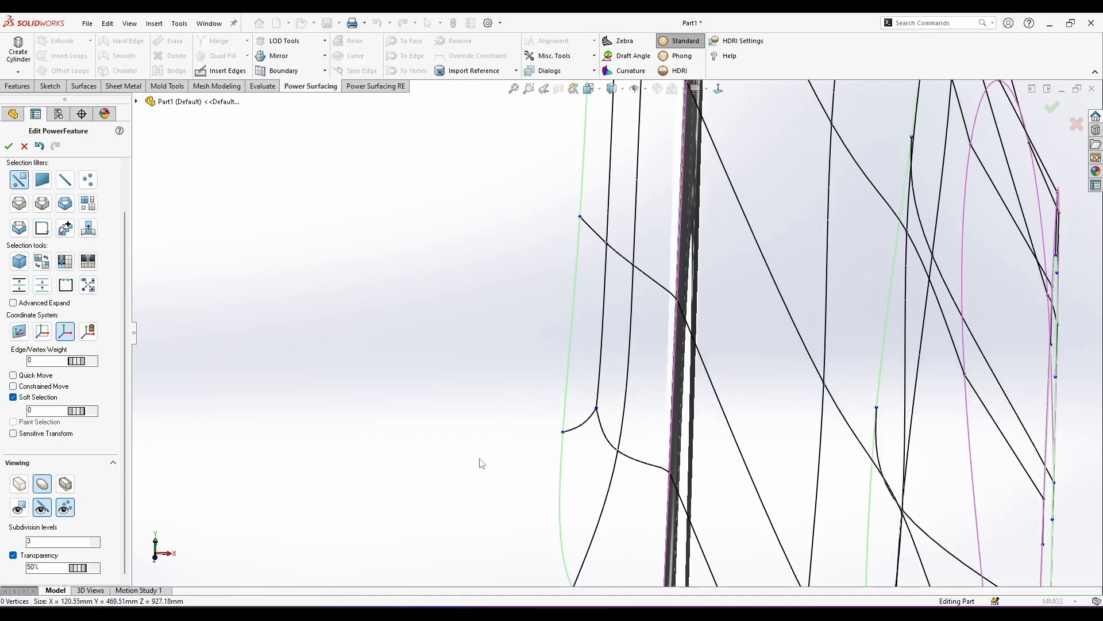
Insert an edge from the corner vertex at the shoulder's narrow end to the adjacent lengthwise edge loop.
middle_click_drag(481, 460, 296, 109)
left_click(228, 73)
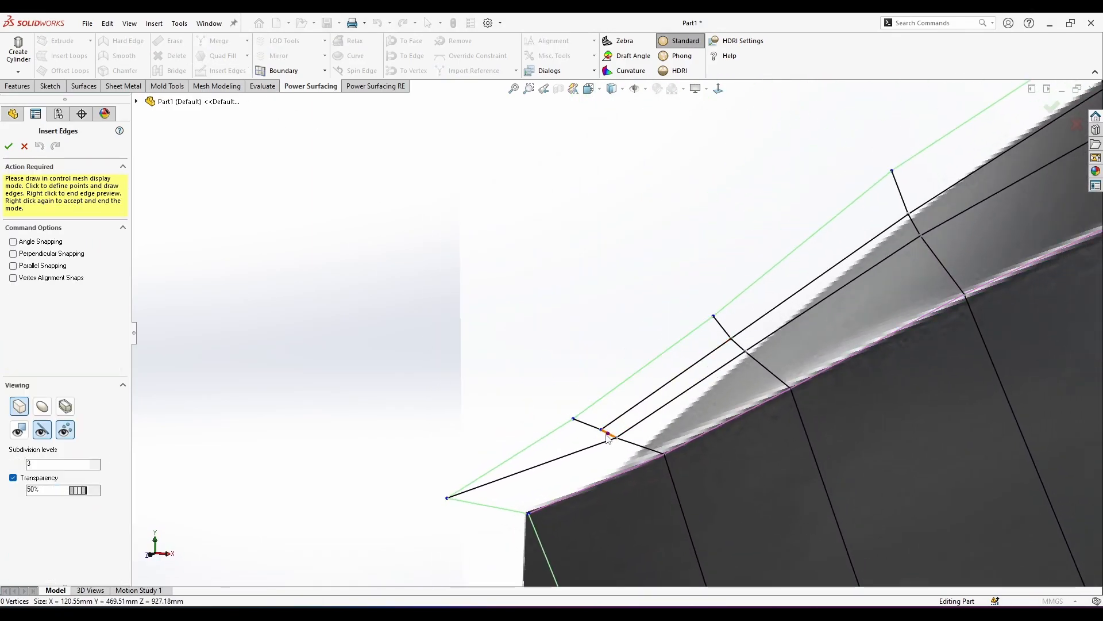
key("Escape")
middle_click_drag(537, 468, 625, 364)
Display the mesh faces and select all 18 shoulder faces between the top boundary and the body line.
left_click(21, 563)
left_click(645, 382)
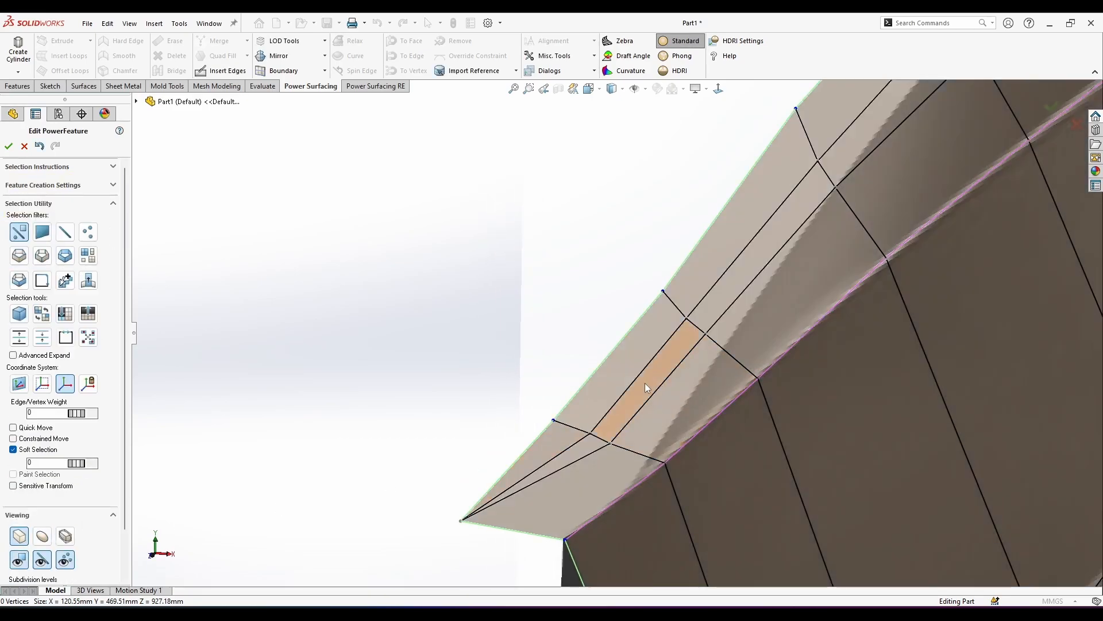
left_click_drag(656, 418, 572, 446)
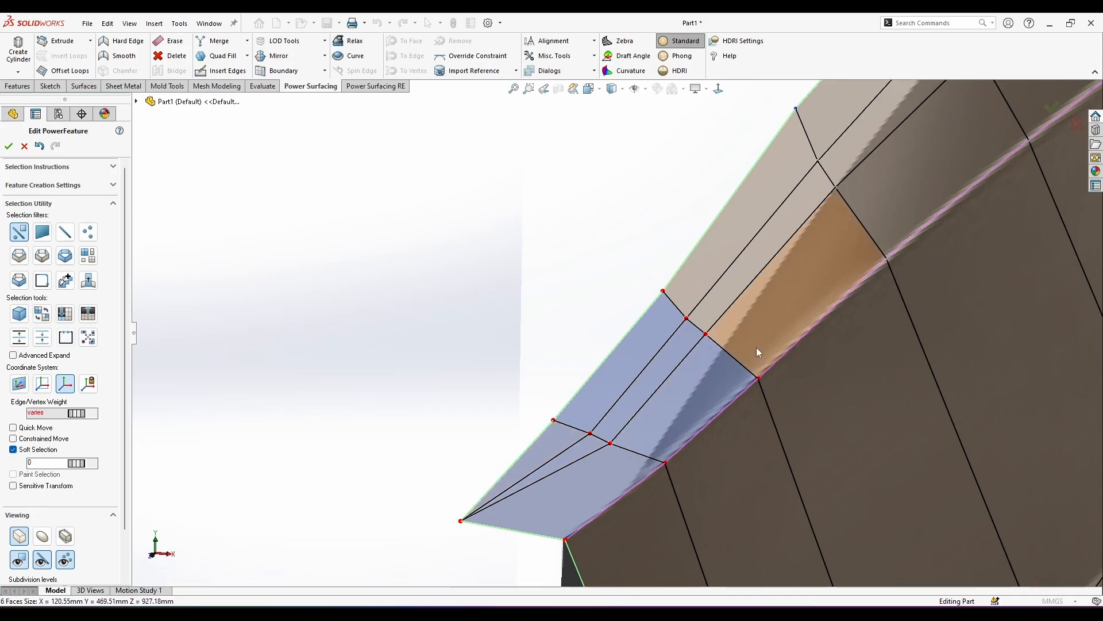
left_click_drag(756, 347, 712, 273)
scroll(730, 264, "up", 2)
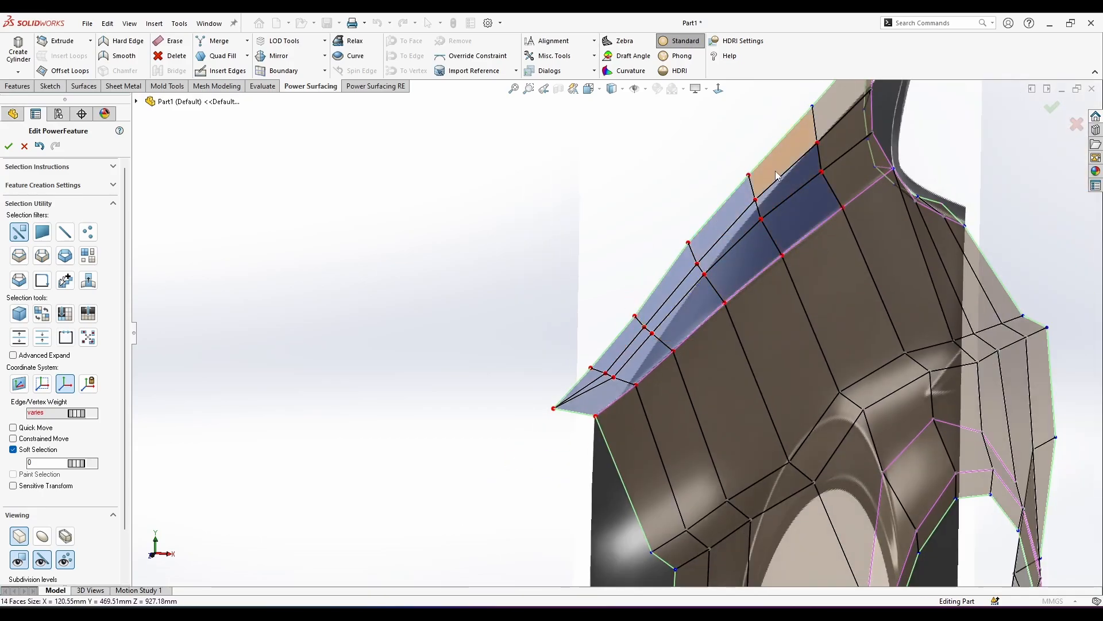
scroll(816, 143, "up", 4)
middle_click_drag(816, 142, 783, 168)
scroll(781, 230, "down", 4)
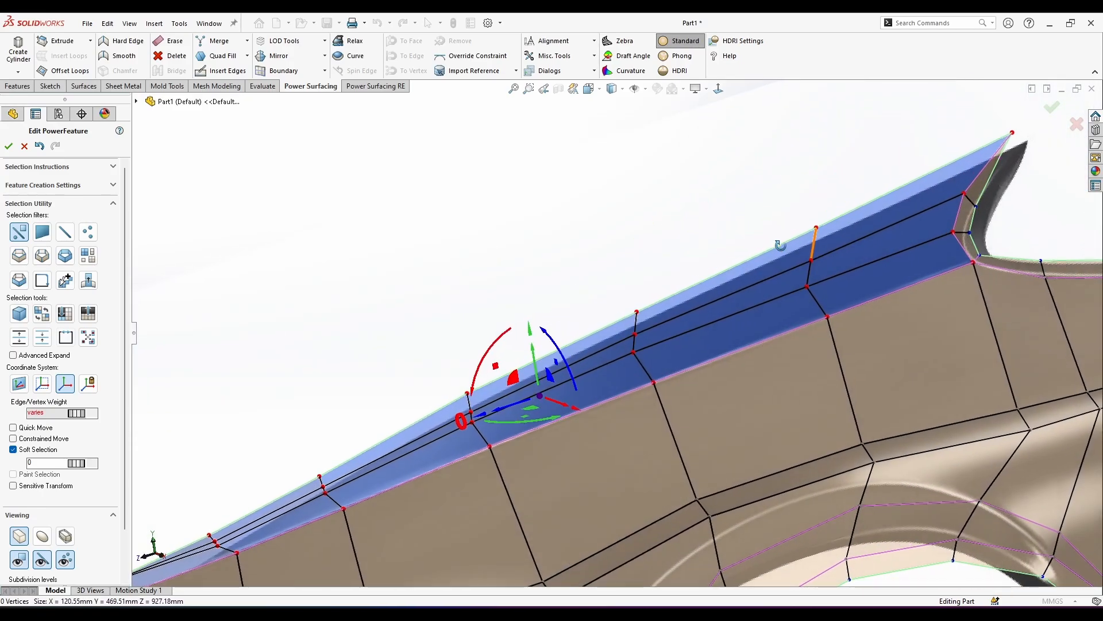
middle_click_drag(781, 244, 797, 338)
Try to relax the 18 selected shoulder faces.
right_click(799, 339)
left_click(908, 354)
middle_click_drag(862, 350, 882, 281)
scroll(776, 293, "up", 4)
key("ctrl+z")
key("ctrl+z")
Try relaxing the same shoulder faces again while checking their shape from the end of the panel.
right_click(613, 396)
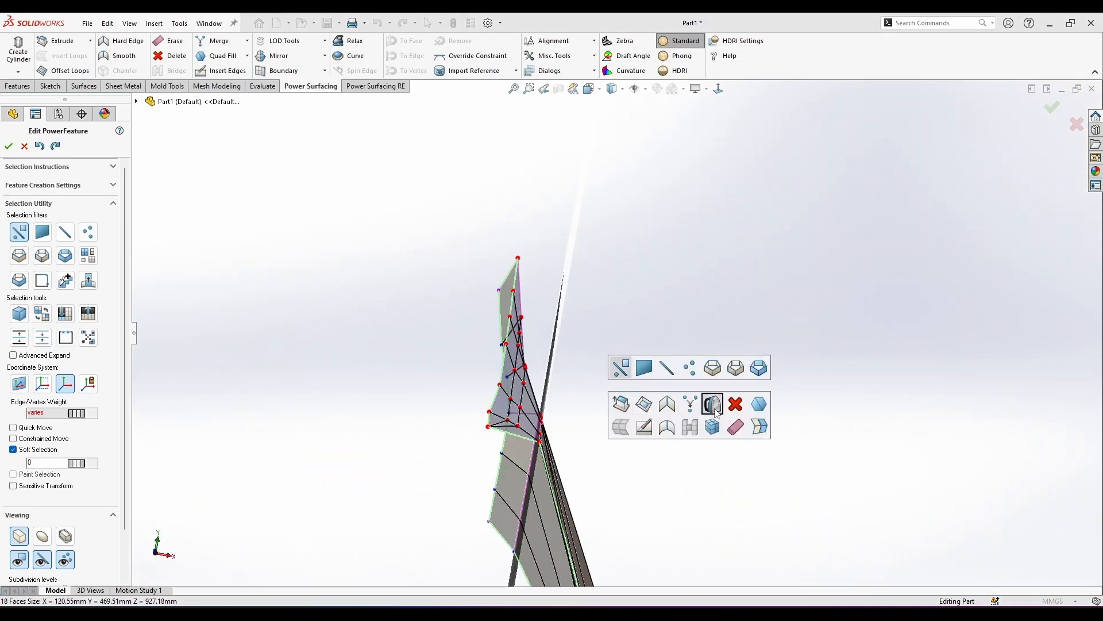
left_click(713, 409)
mouse_move(714, 404)
middle_mouse_down()
mouse_move(702, 412)
mouse_move(713, 415)
middle_mouse_up()
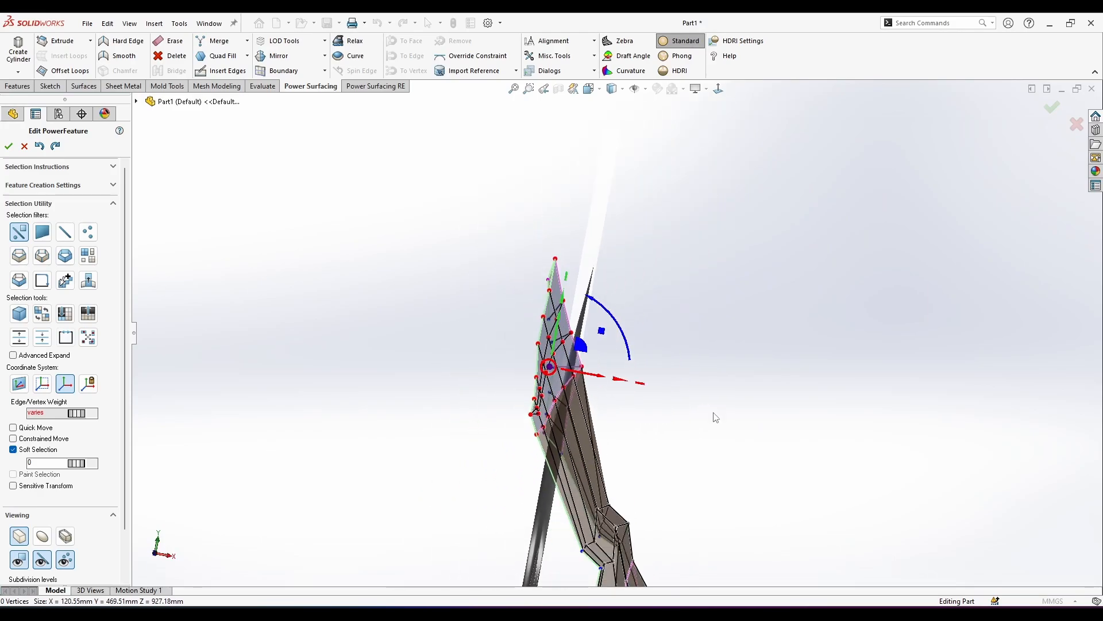
key("ctrl+z")
scroll(591, 406, "down", 2)
middle_click_drag(591, 406, 573, 413)
scroll(452, 446, "down", 1)
key("ctrl+z")
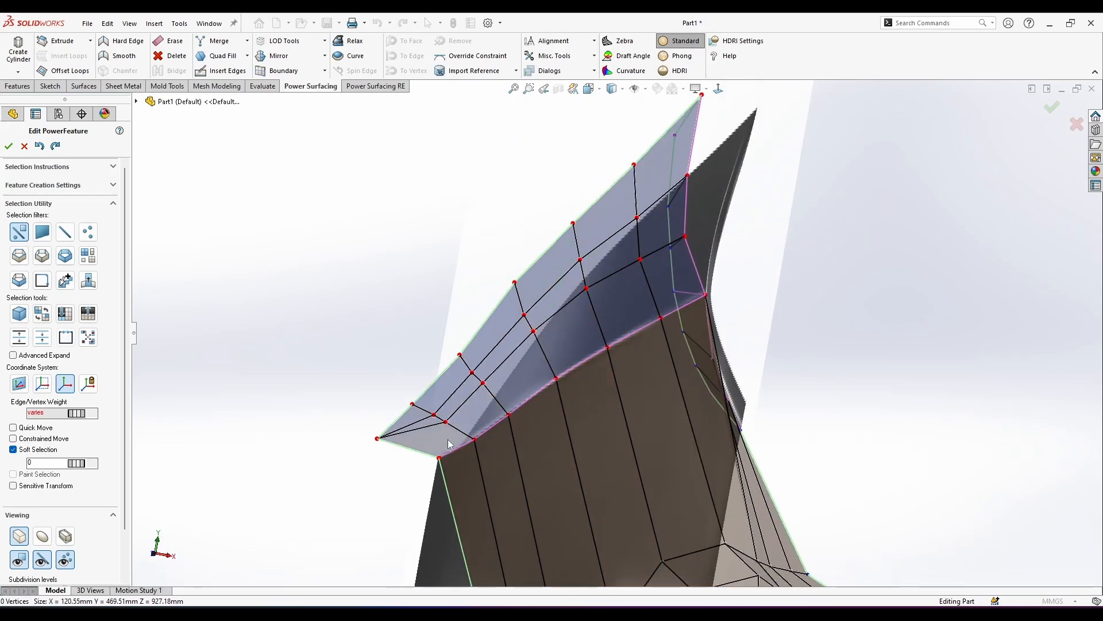
Limit the selection to the 12 faces in the two upper shoulder rows and relax them.
middle_click_drag(677, 295, 582, 358)
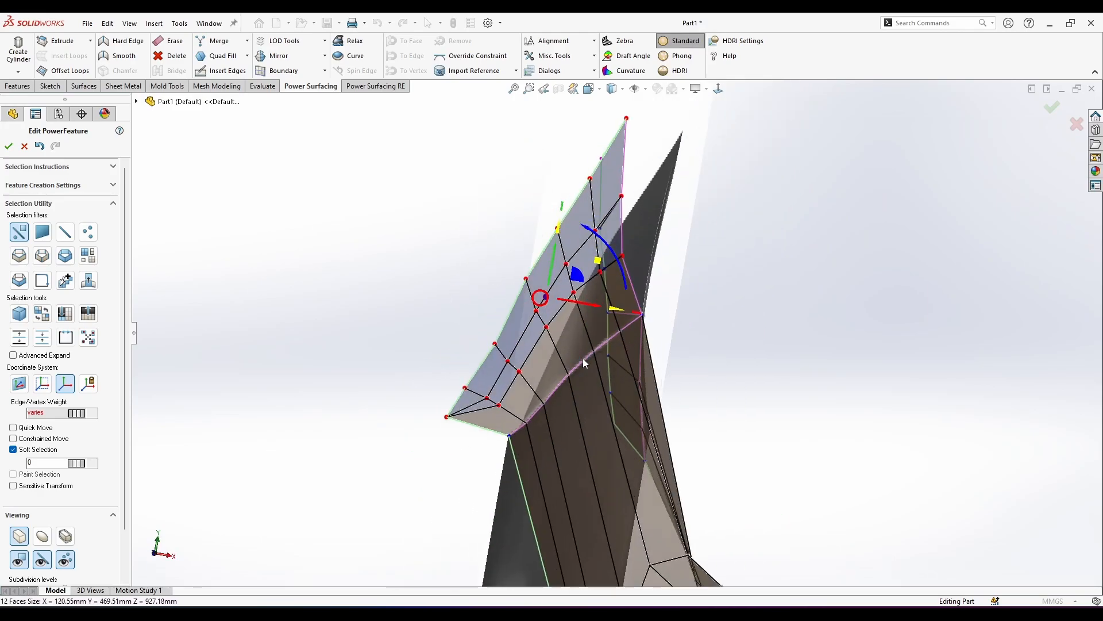
scroll(582, 358, "down", 2)
right_click(628, 332)
left_click(735, 350)
Rotate the 12 selected upper shoulder faces by a few degrees to adjust their lean.
middle_click_drag(772, 329, 787, 317)
middle_click_drag(673, 284, 611, 317)
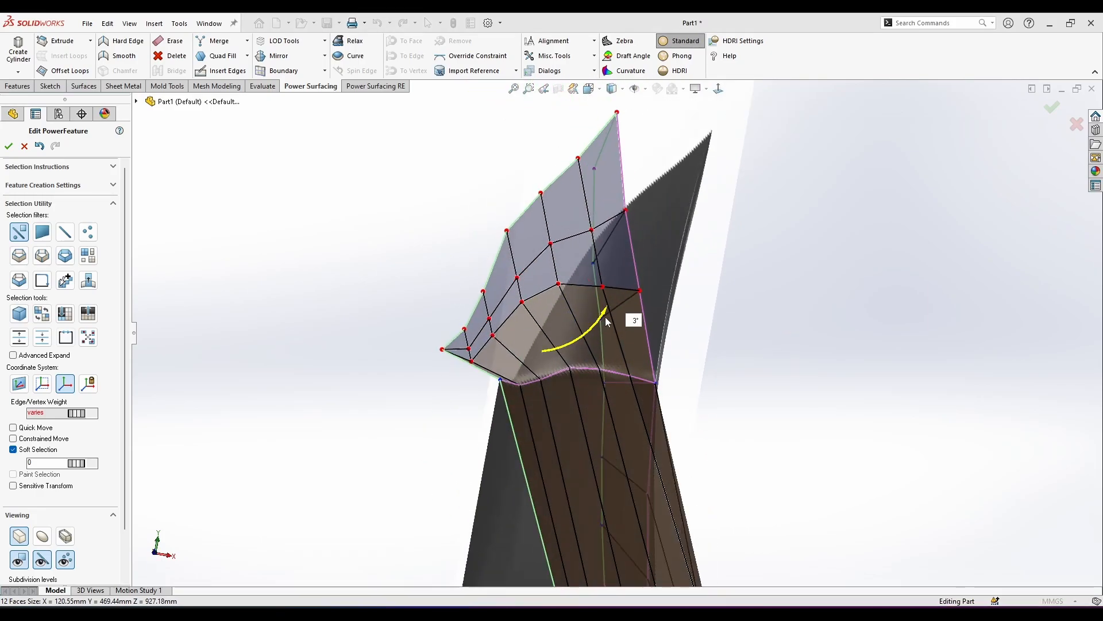
left_click_drag(605, 316, 618, 306)
middle_click_drag(618, 306, 520, 342)
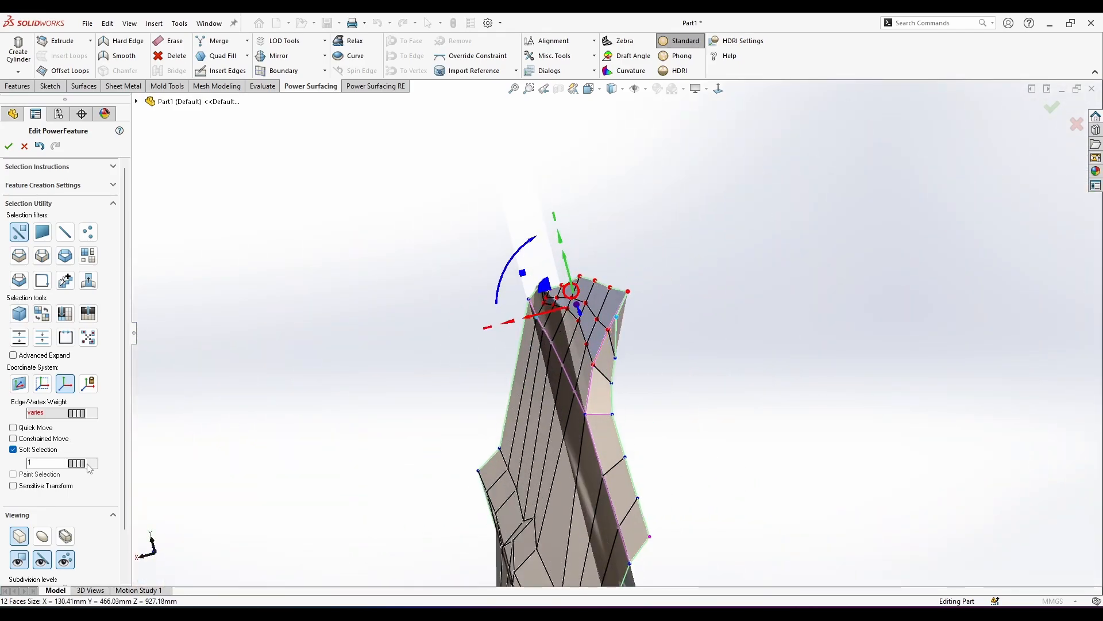
left_click(545, 316)
mouse_move(560, 315)
left_mouse_down()
mouse_move(556, 327)
mouse_move(546, 319)
left_mouse_up()
key("ctrl+z")
Move the open-edge vertex just below the fender's upper rear tip.
middle_click_drag(626, 343, 776, 371)
scroll(779, 381, "down", 2)
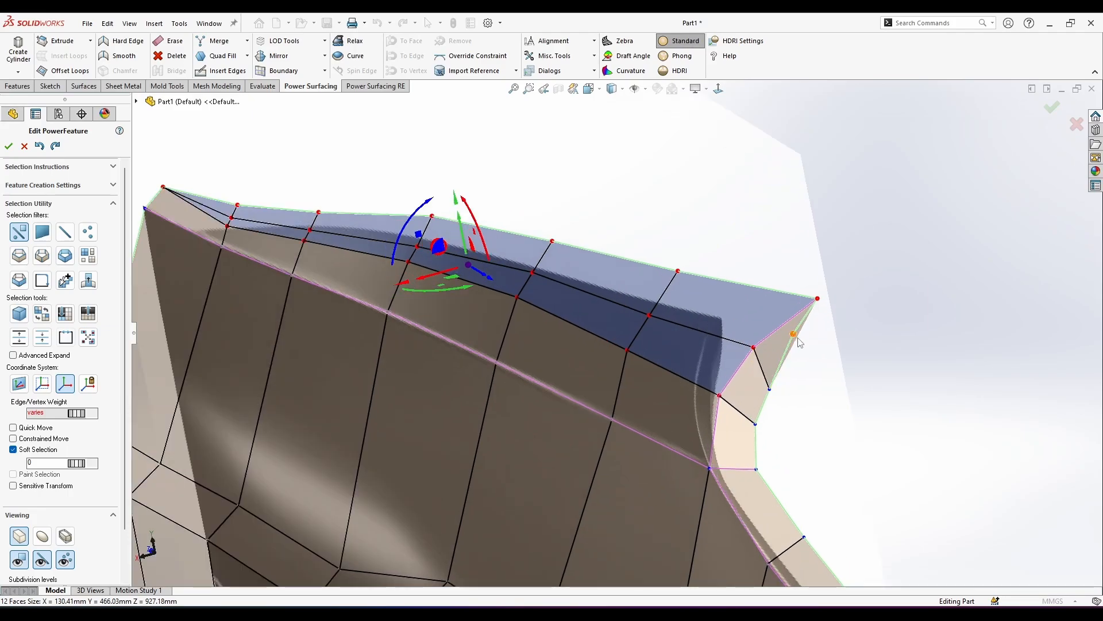
left_click(793, 333)
middle_click_drag(793, 333, 690, 324)
left_click_drag(765, 349, 790, 355)
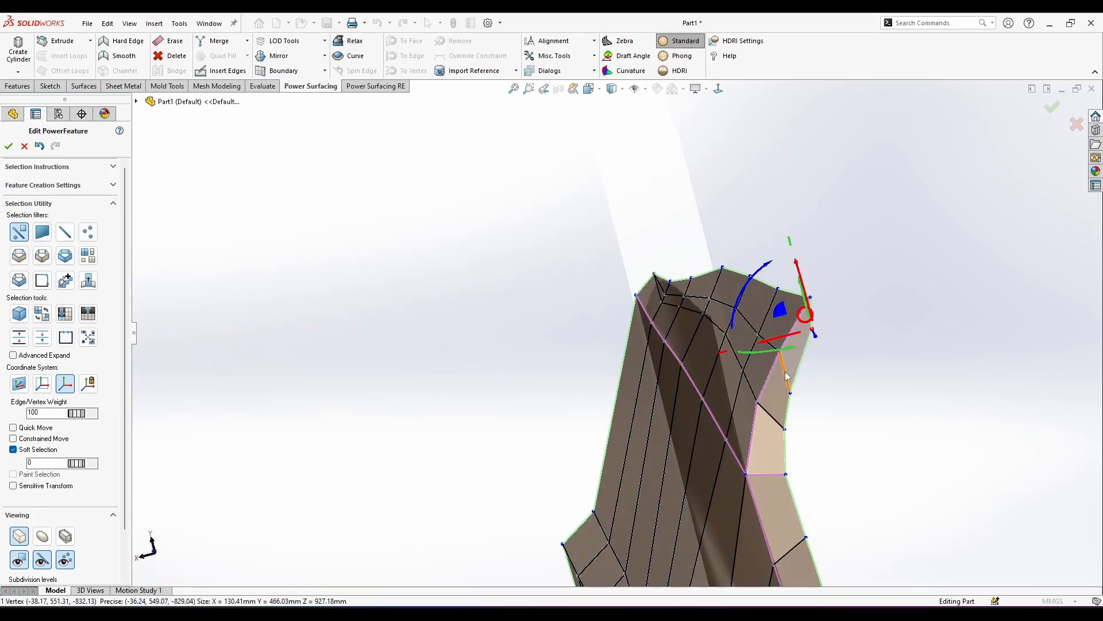
In a view normal to the screen, shift the two open-edge vertices below the fender's upper rear tip sideways to even out the notch edge.
middle_click_drag(787, 376, 772, 357)
left_click(718, 90)
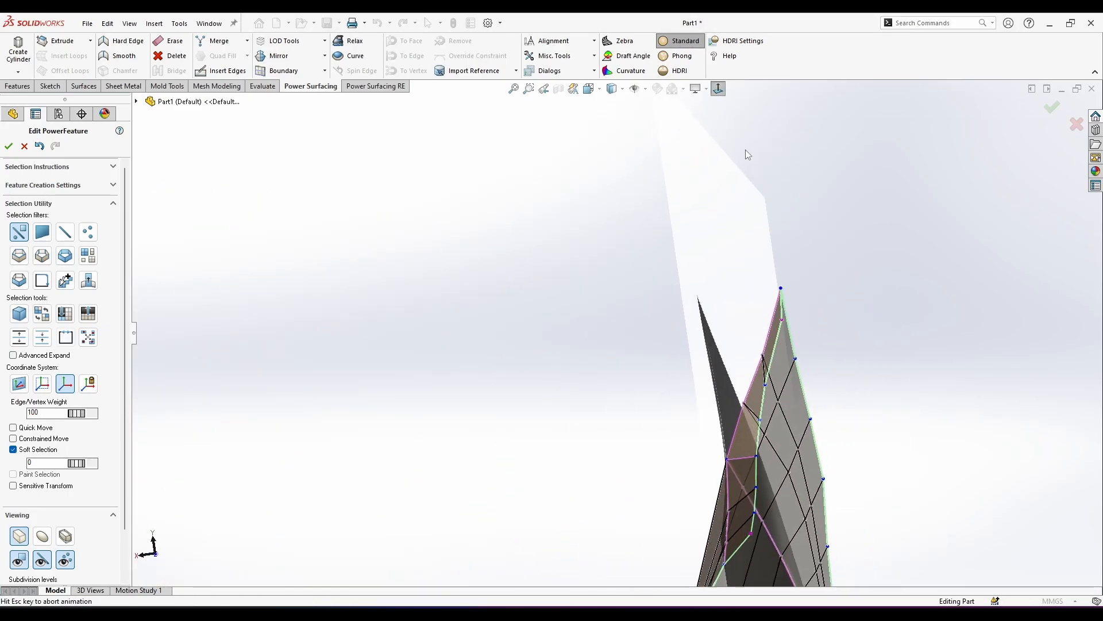
left_click(747, 154)
left_click(732, 382)
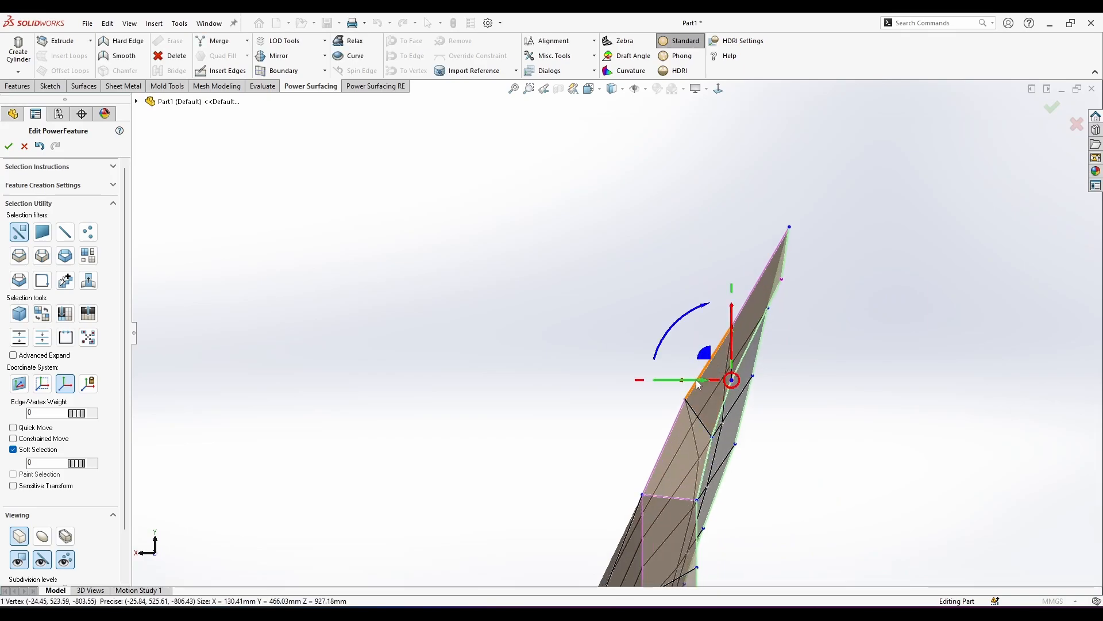
left_click(731, 380)
left_click_drag(716, 381, 723, 381)
left_click(782, 279)
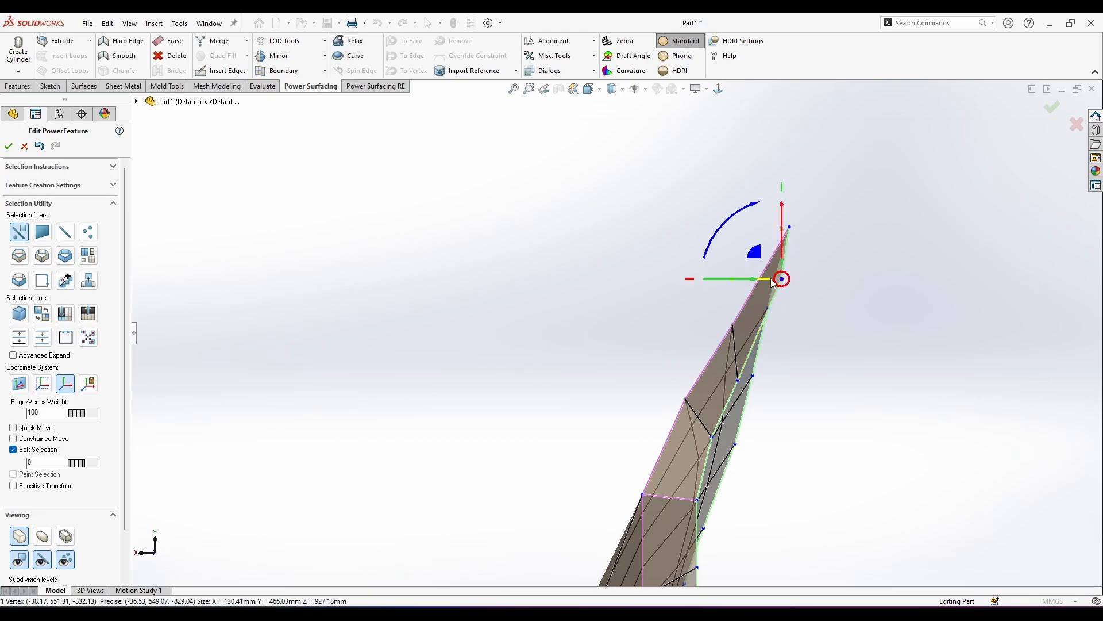
left_click_drag(766, 279, 771, 279)
In the side view, reposition the vertices at the fender's upper rear tip to fit the reference image.
scroll(549, 465, "up", 6)
middle_click_drag(552, 368, 713, 351)
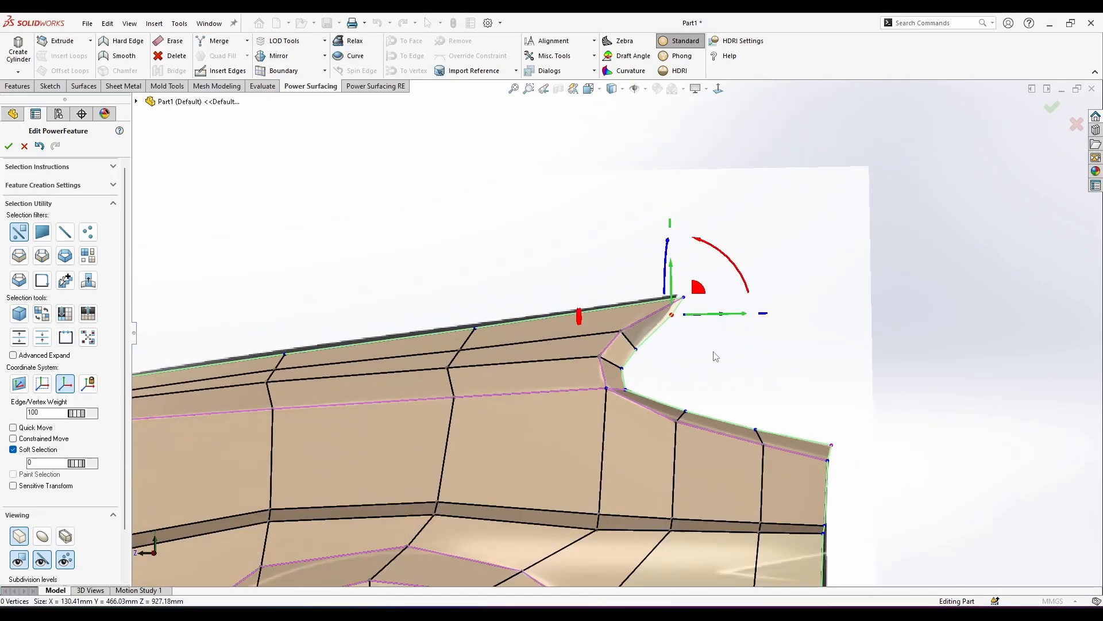
left_click(721, 86)
scroll(690, 290, "down", 3)
left_click_drag(690, 293, 643, 368)
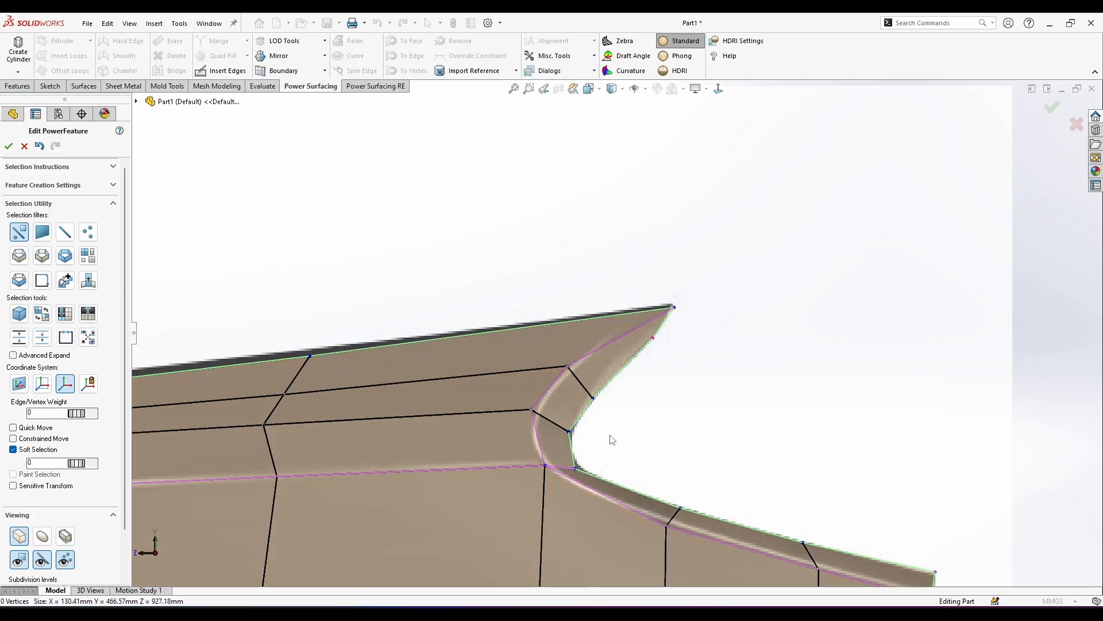
Switch to the smooth surface display and raise the vertex at the inner lower corner of the rear notch slightly.
key("Tab")
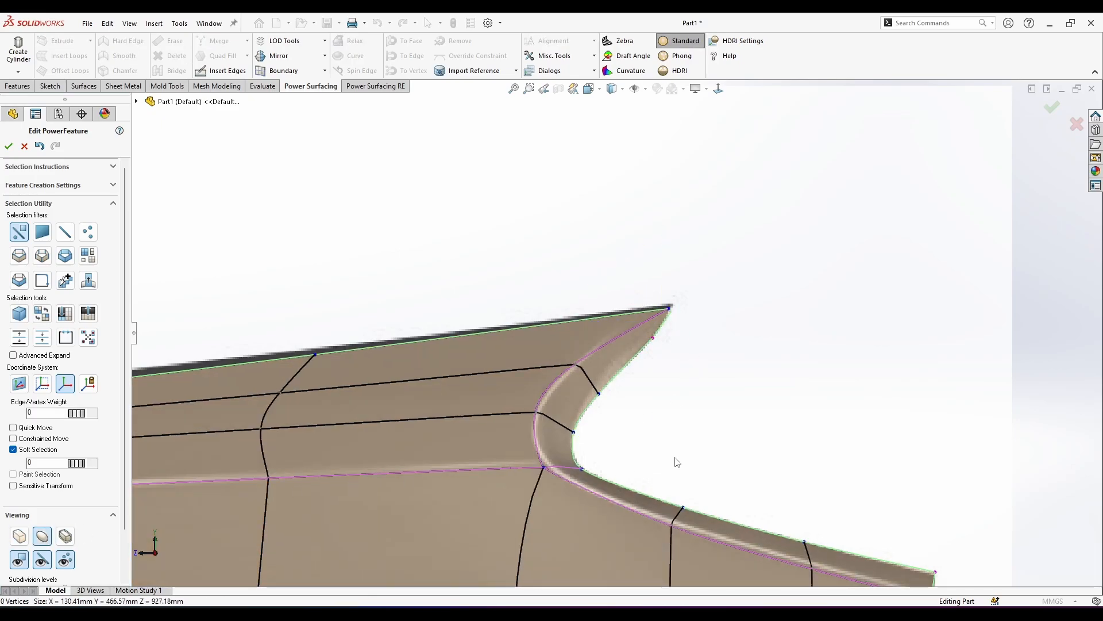
right_click(648, 446)
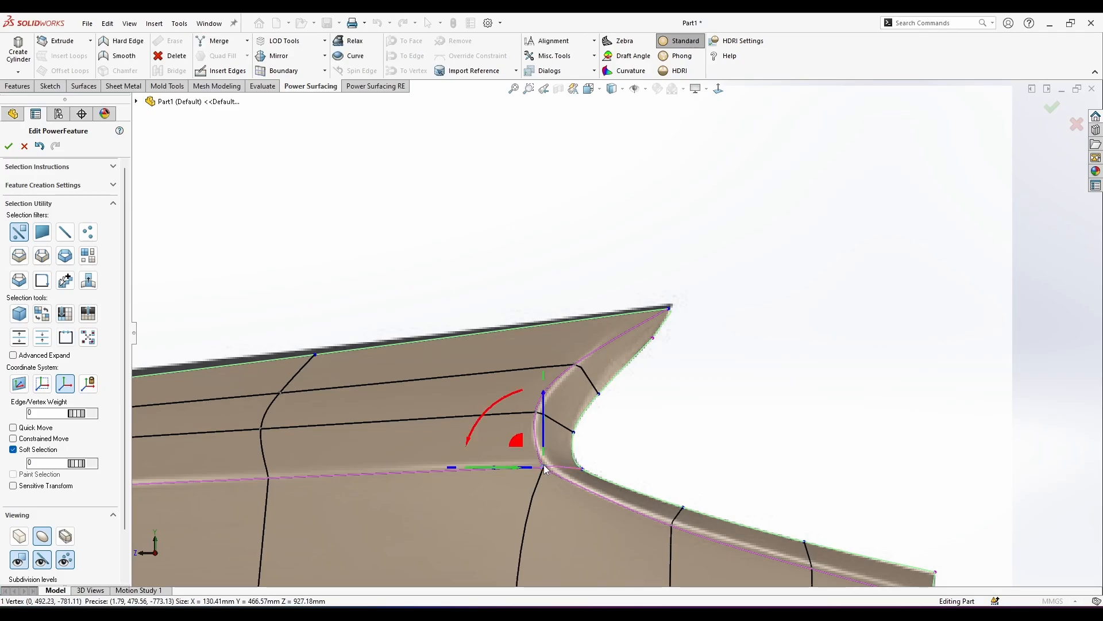
left_click_drag(546, 471, 544, 454)
key("Escape")
Insert edges tracing the light recess outline from the fender's front edge down to its lower front corner.
scroll(684, 519, "up", 10)
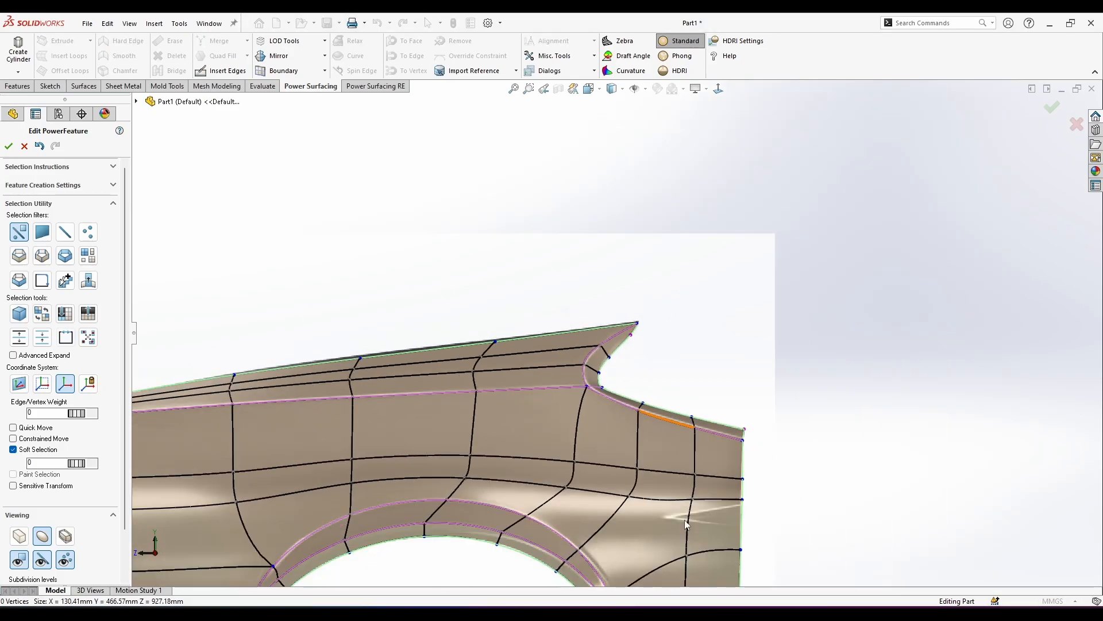
scroll(521, 460, "down", 2)
scroll(725, 444, "down", 5)
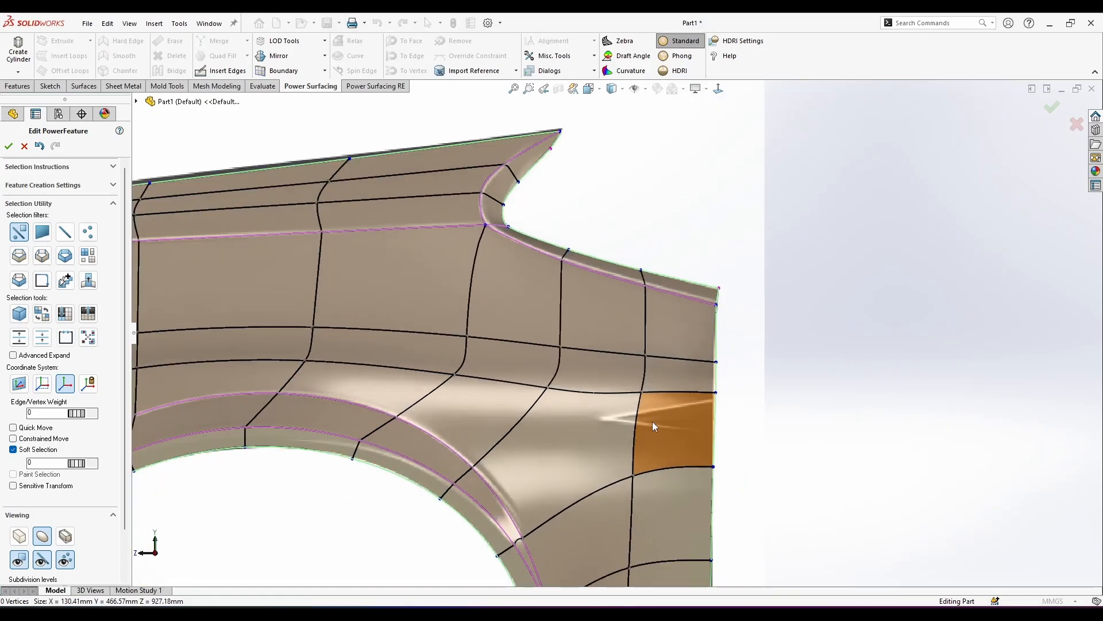
scroll(738, 414, "up", 6)
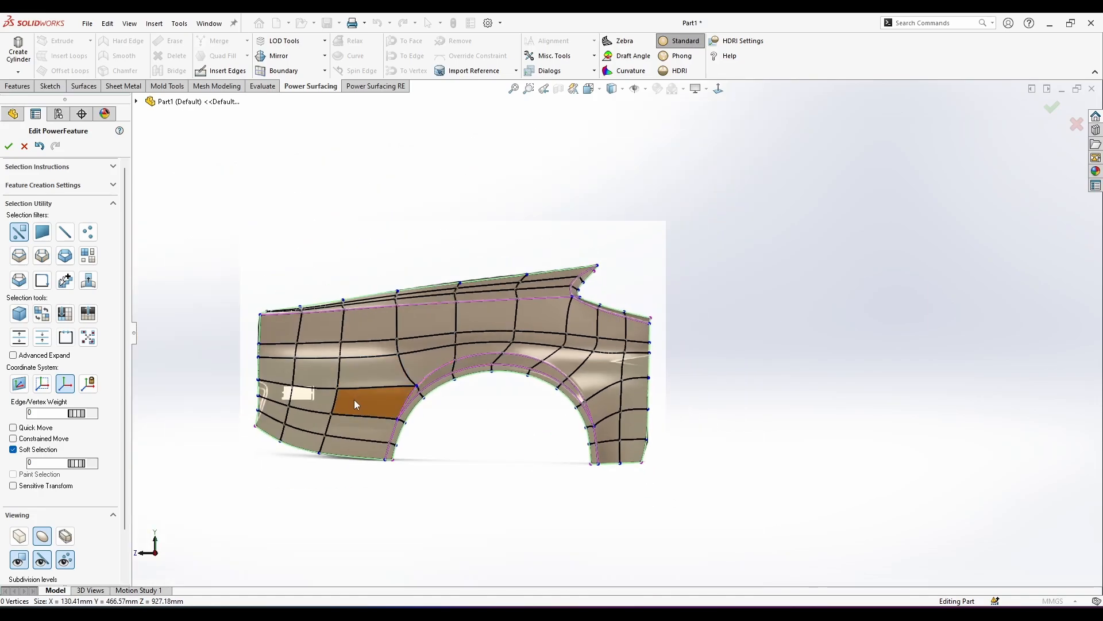
scroll(354, 399, "down", 6)
scroll(429, 361, "up", 3)
scroll(625, 407, "down", 4)
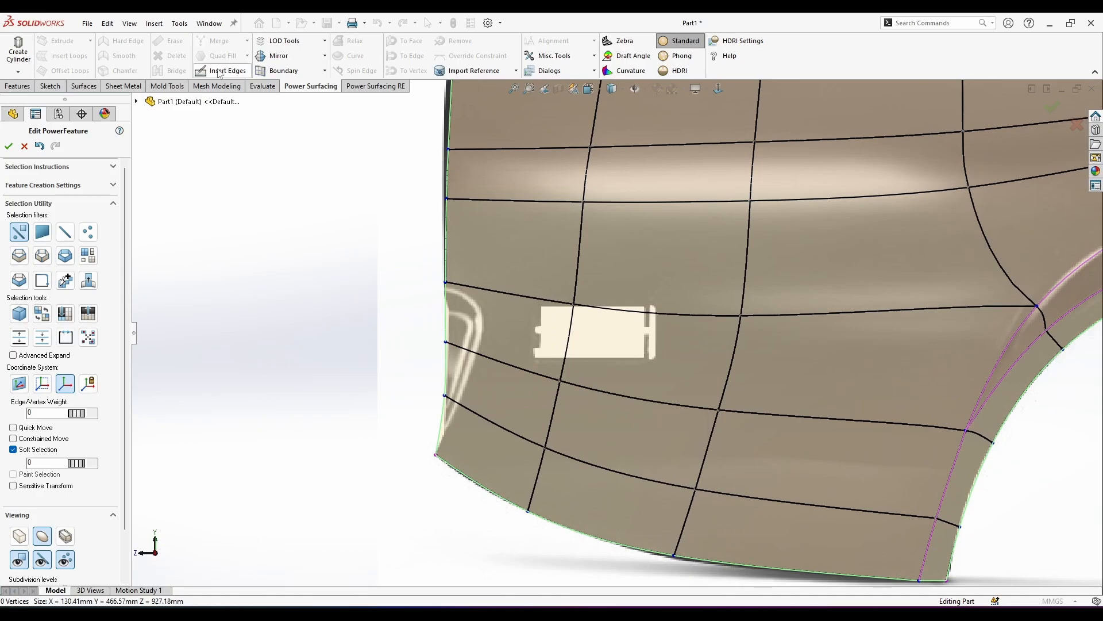
left_click(220, 71)
left_click(445, 291)
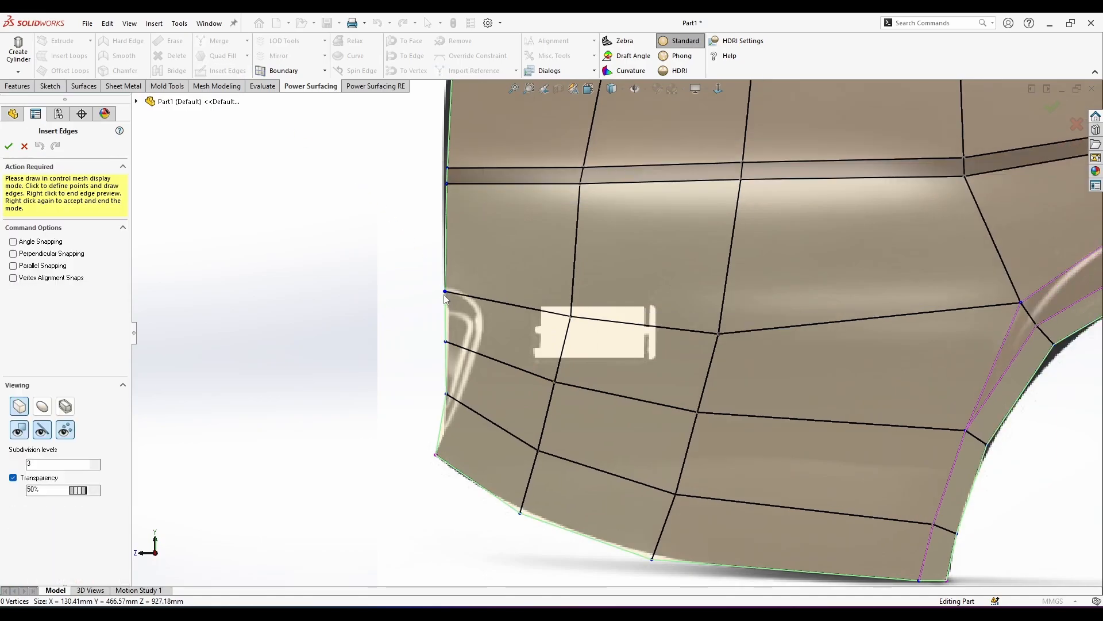
left_click(479, 310)
left_click(476, 353)
left_click(463, 404)
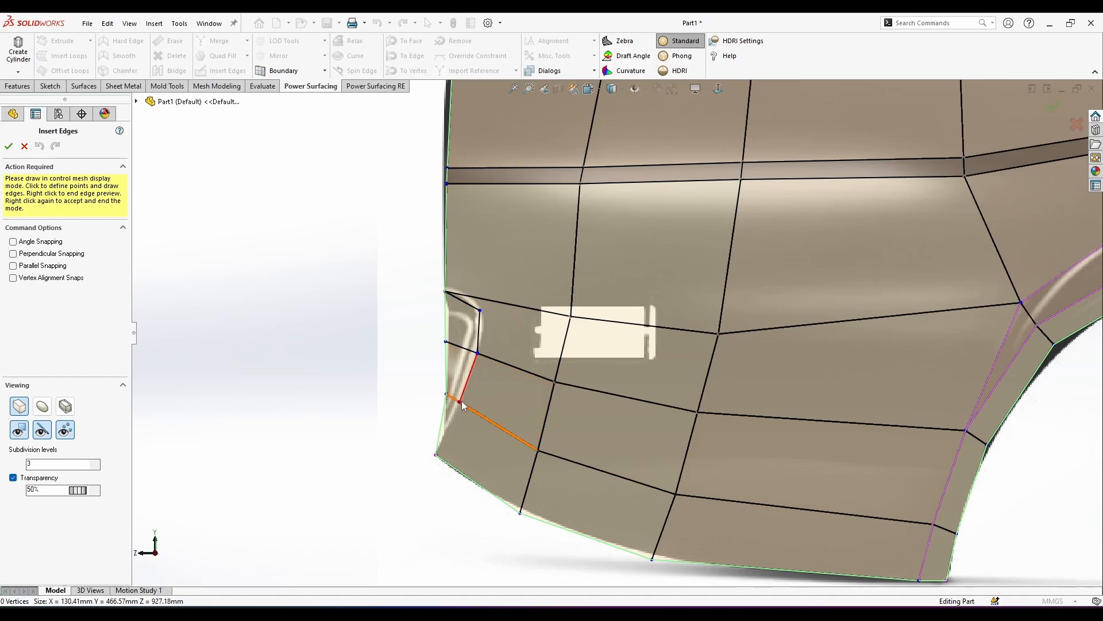
left_click(436, 455)
right_click(436, 455)
scroll(492, 356, "down", 1)
right_click(486, 331)
Delete the mesh faces enclosed by the traced light recess outline.
scroll(475, 325, "down", 1)
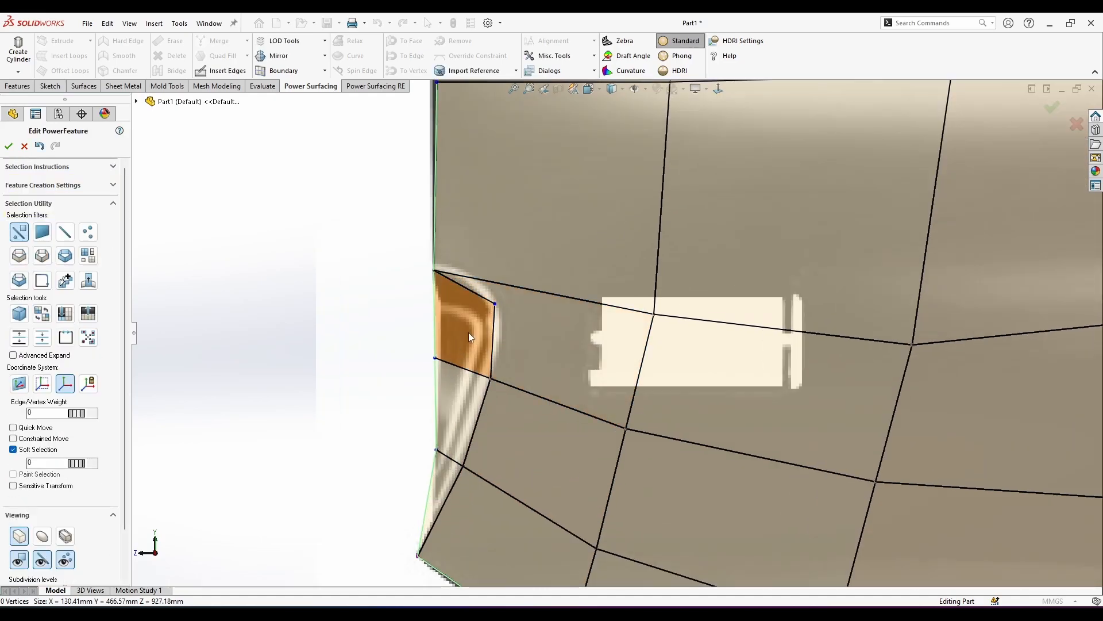
left_click(469, 334)
left_click(454, 413, "ctrl")
key("Delete")
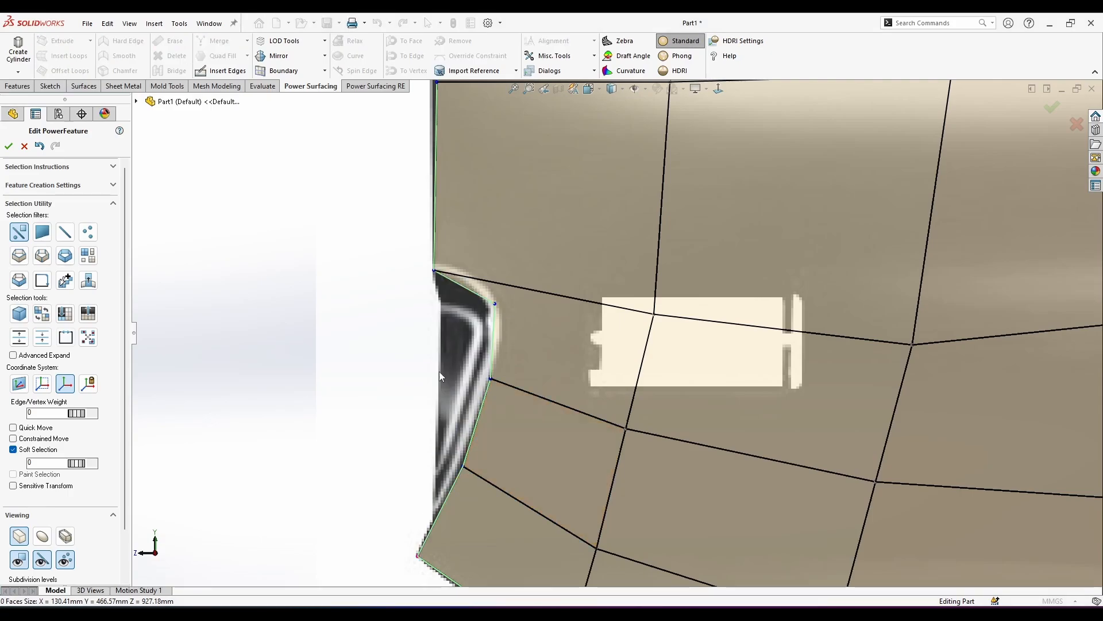
Insert an edge from the cutout's upper inner vertex to the nearest mesh intersection behind it.
left_click(227, 71)
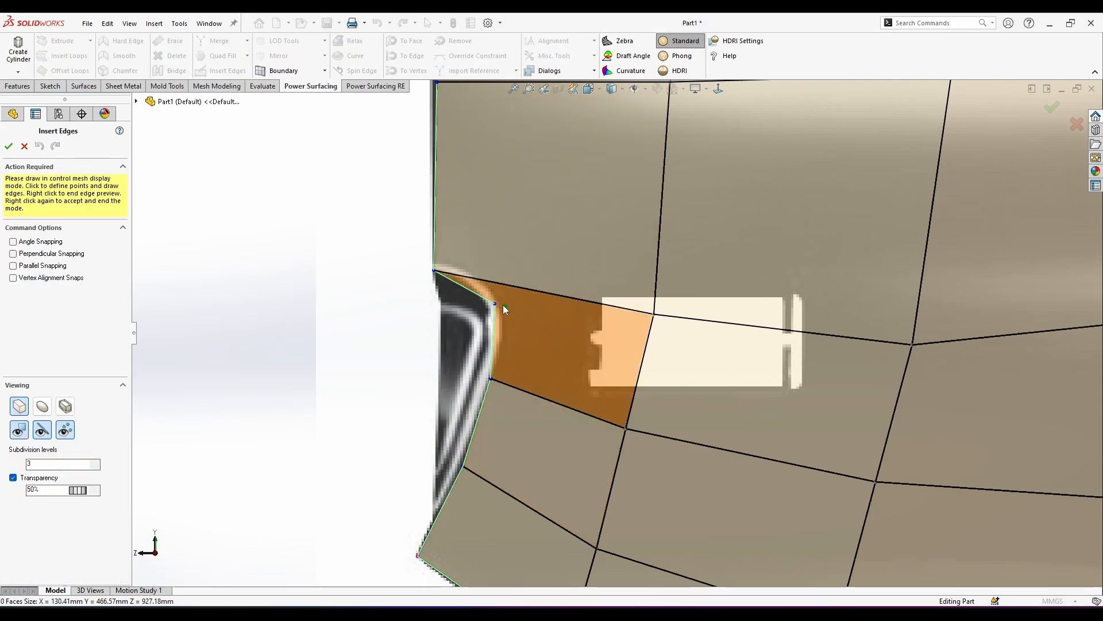
left_click(495, 304)
left_click(654, 314)
right_click(579, 326)
right_click(580, 327)
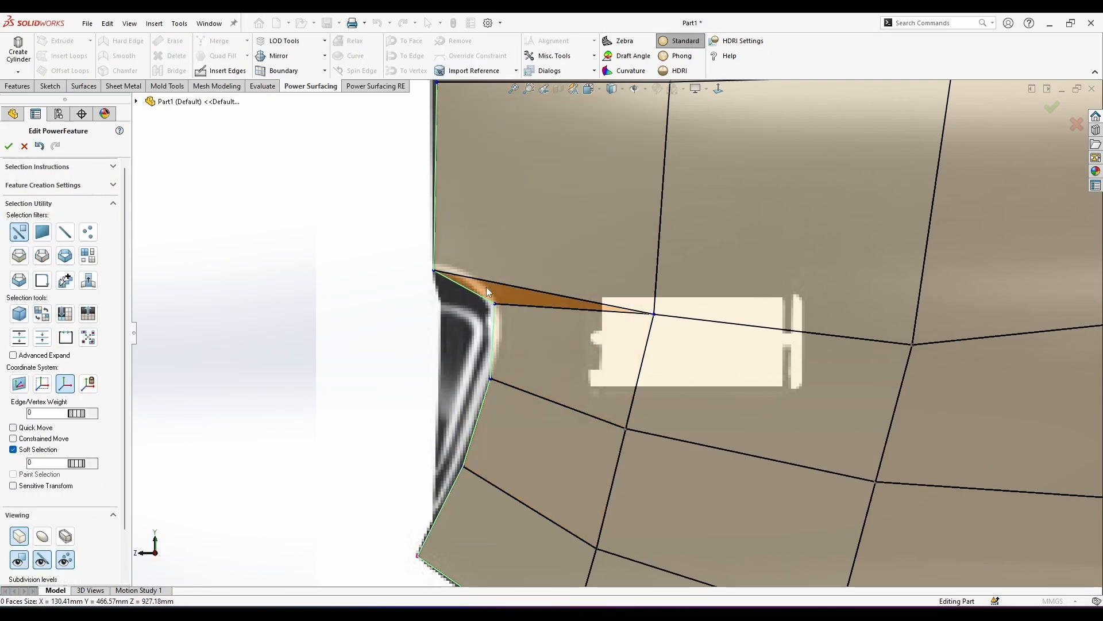
left_click(489, 283)
right_click(492, 281)
left_click(618, 316)
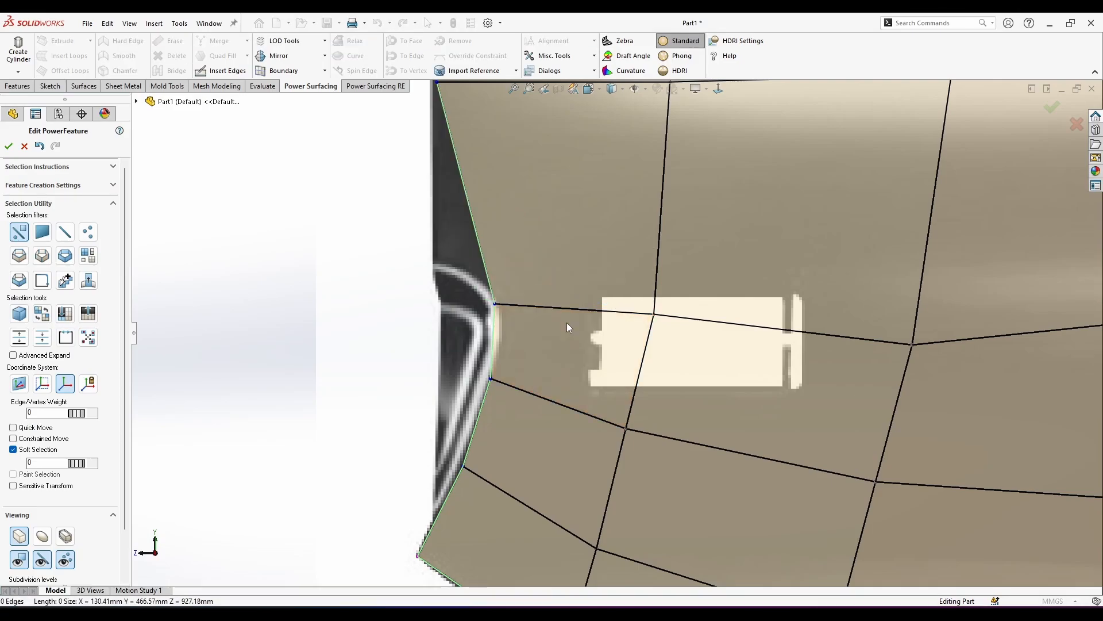
key("ctrl+z")
Insert a diagonal edge from the cutout's upper front corner to the mesh vertex above, and erase the redundant edge below it.
left_click(228, 71)
left_click(436, 271)
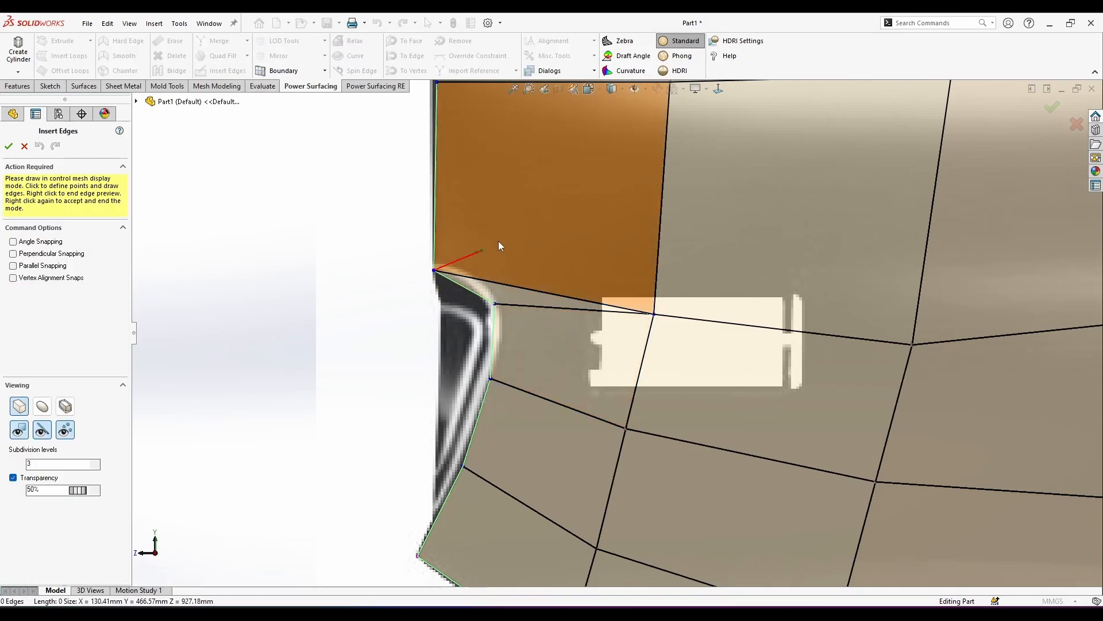
right_click(612, 233)
right_click(610, 234)
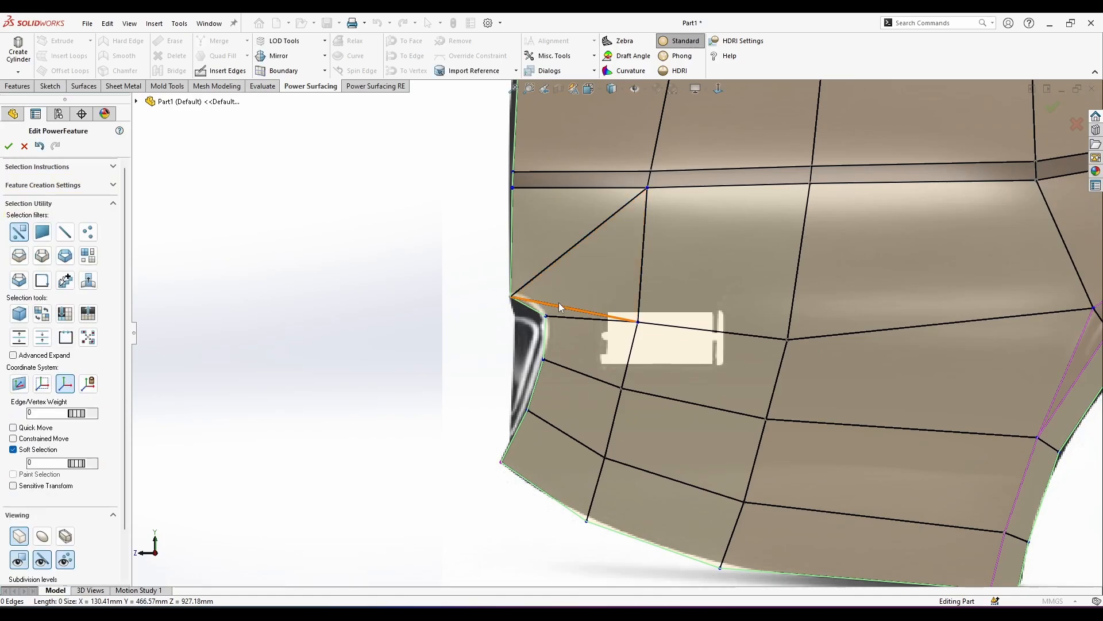
left_click(558, 305)
left_click(685, 339)
Switch to the smooth surface display and make the cutout's upper front corner vertex hard.
scroll(545, 362, "up", 1)
scroll(546, 365, "down", 2)
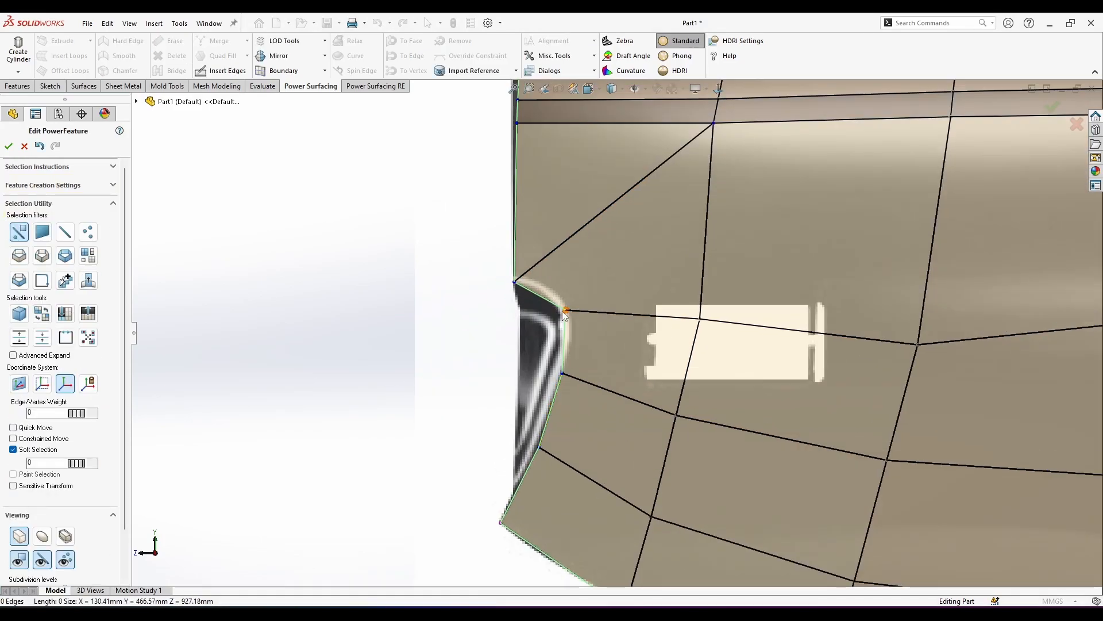
left_click(566, 311)
left_click(42, 536)
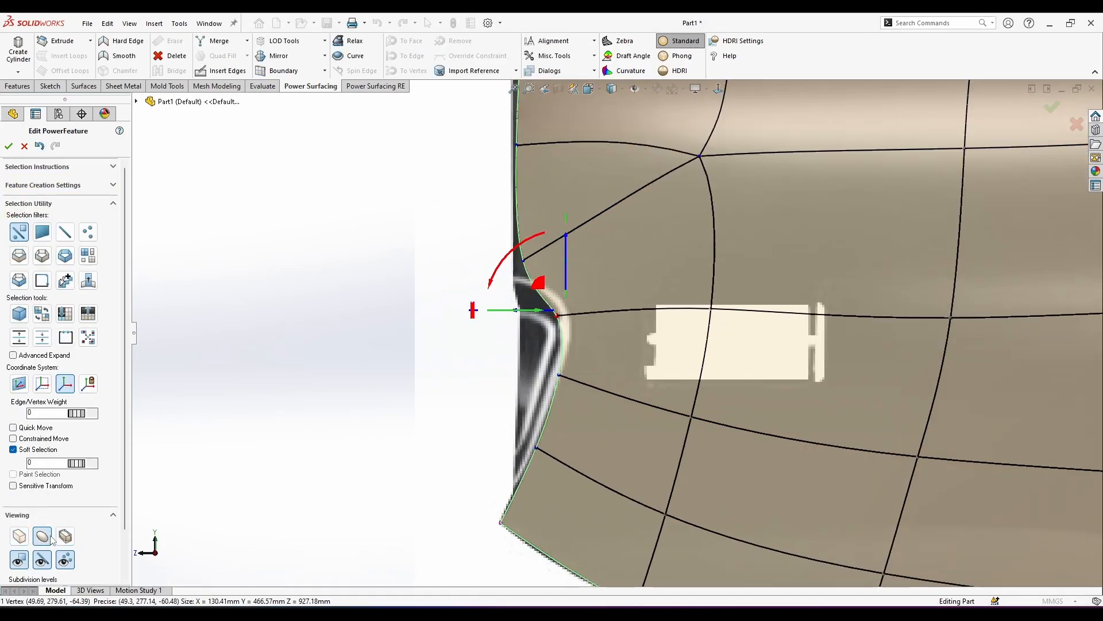
left_click(535, 336)
left_click(523, 260)
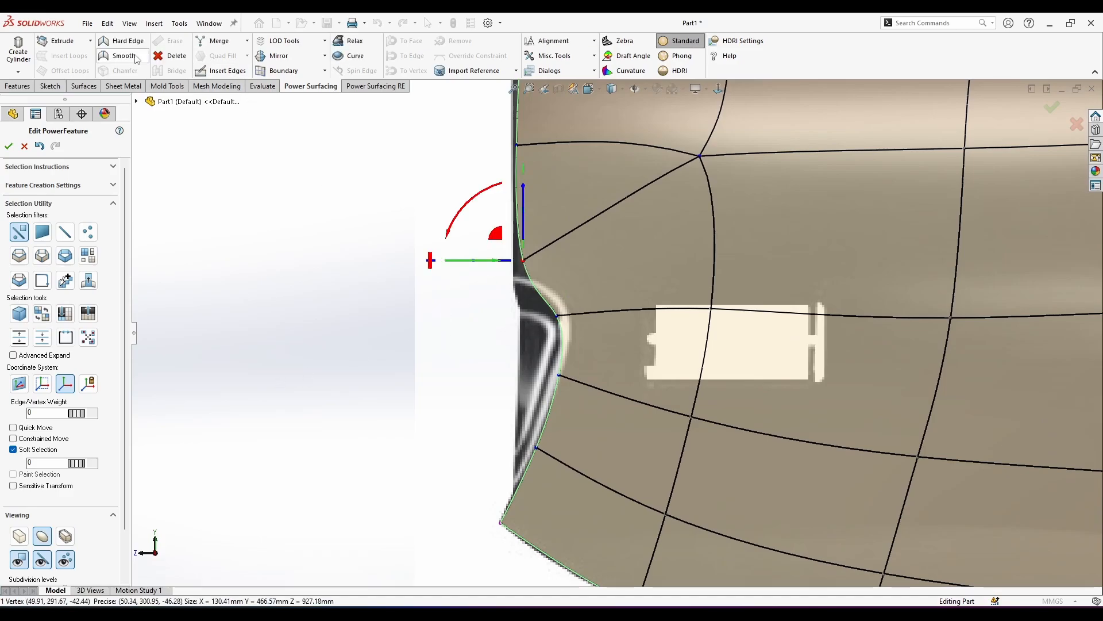
scroll(560, 312, "down", 2)
Move the cutout's upper inner vertex up and outward so the edge follows the light recess outline.
left_click(551, 336)
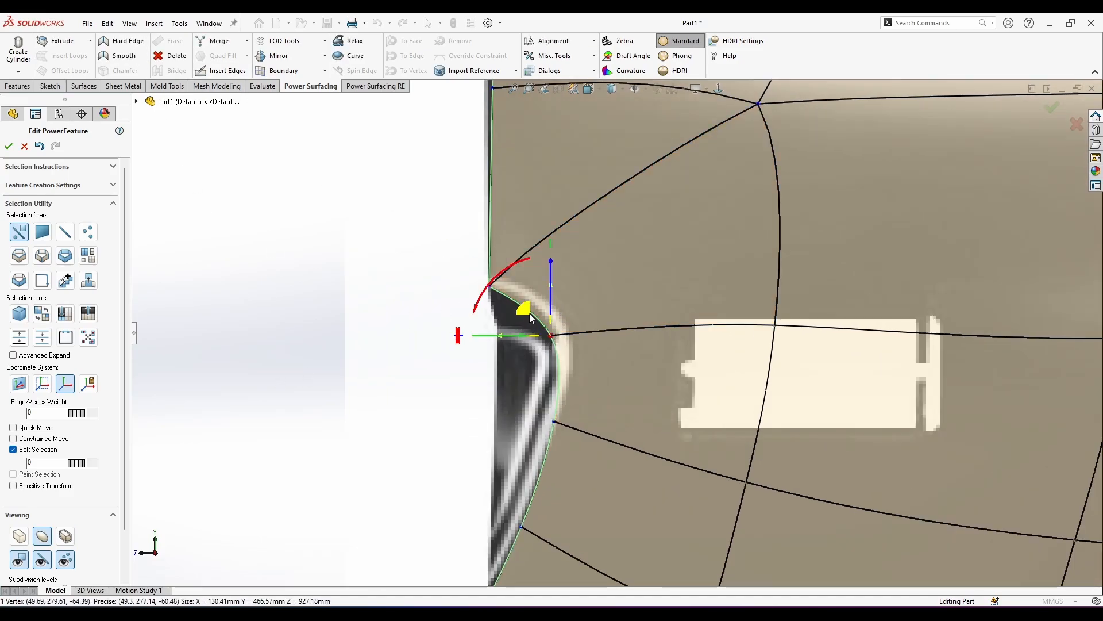
left_click_drag(528, 314, 540, 301)
left_click(488, 348)
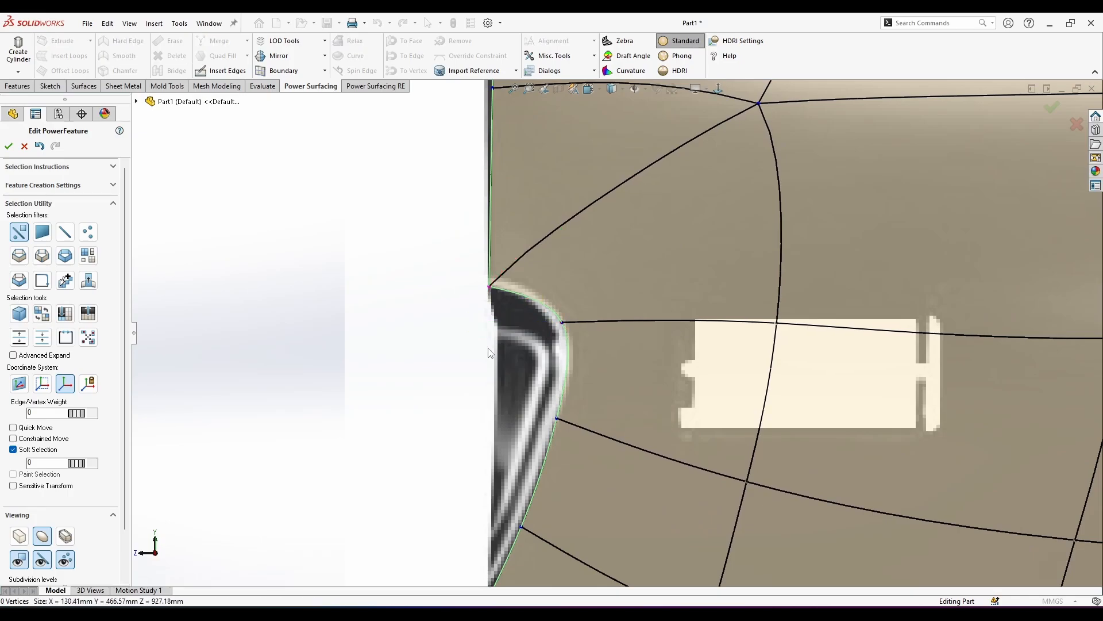
Nudge the cutout's upper front corner vertex upward and fine-tune the lower vertex of the cutout edge to the reference outline.
left_click(489, 259)
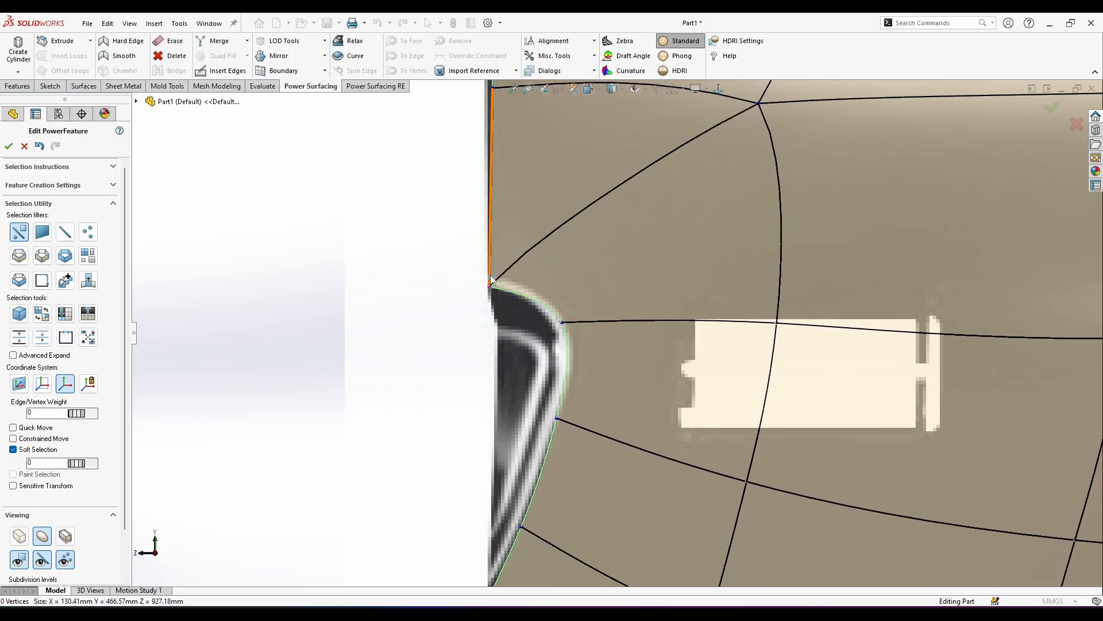
left_click(490, 285)
scroll(490, 283, "down", 3)
left_click_drag(510, 280, 510, 275)
left_click(548, 406)
scroll(548, 407, "up", 2)
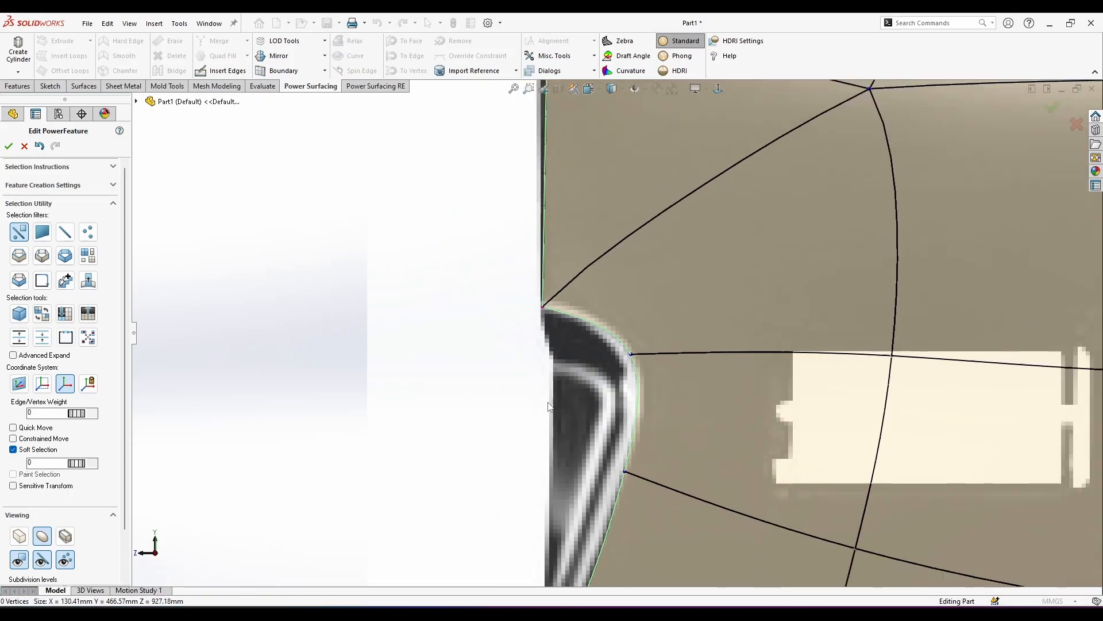
scroll(600, 461, "up", 2)
left_click(600, 490)
scroll(575, 470, "down", 2)
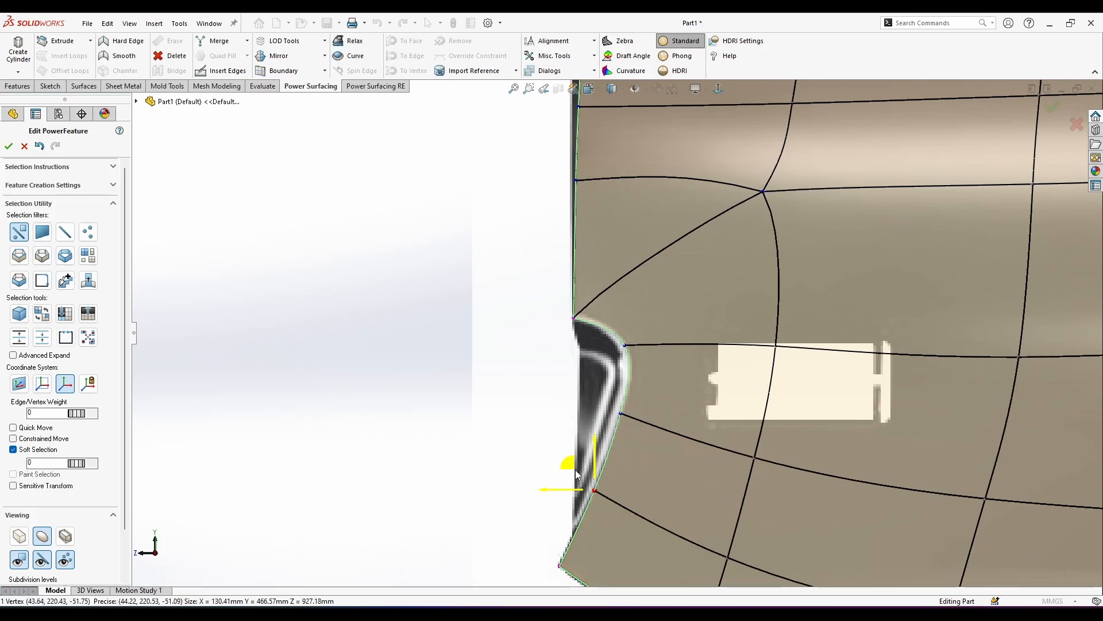
scroll(437, 402, "up", 2)
scroll(433, 395, "down", 2)
left_click(433, 395)
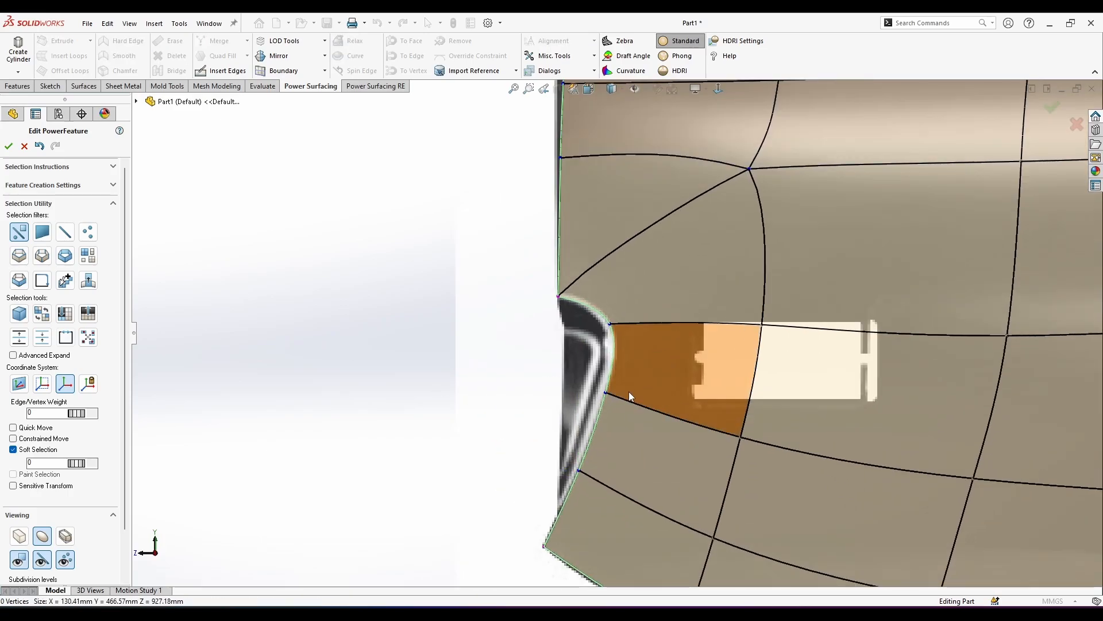
Select the four cutout edges, turn off soft selection, and extrude them into a smaller inner loop with hard outer edges.
left_click(590, 310)
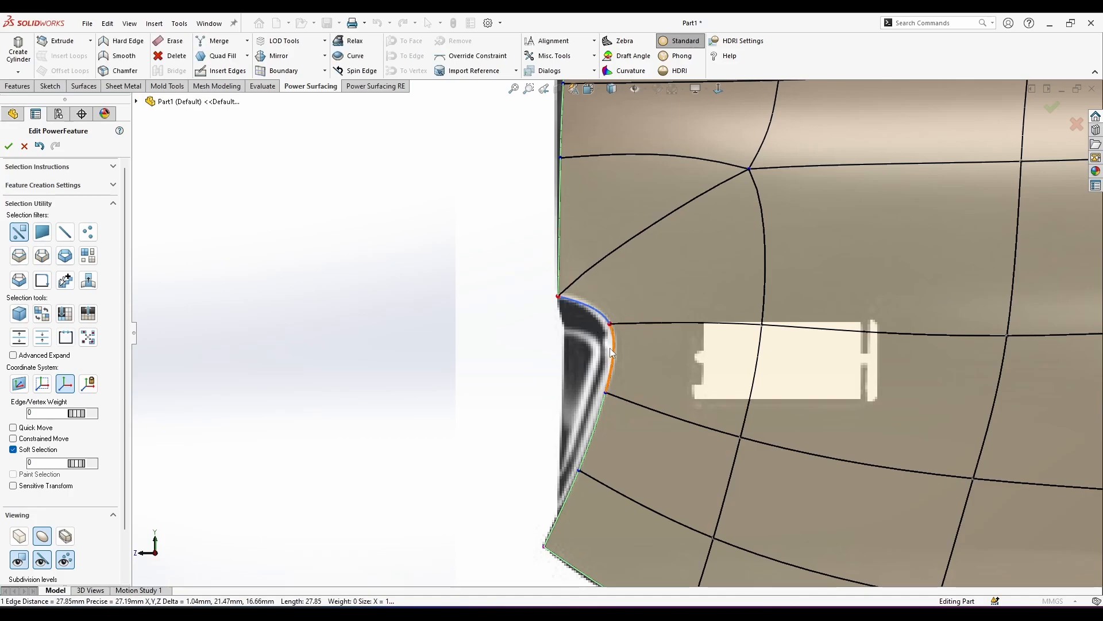
left_click(609, 347, "ctrl")
left_click(598, 405, "ctrl")
left_click(570, 494, "ctrl")
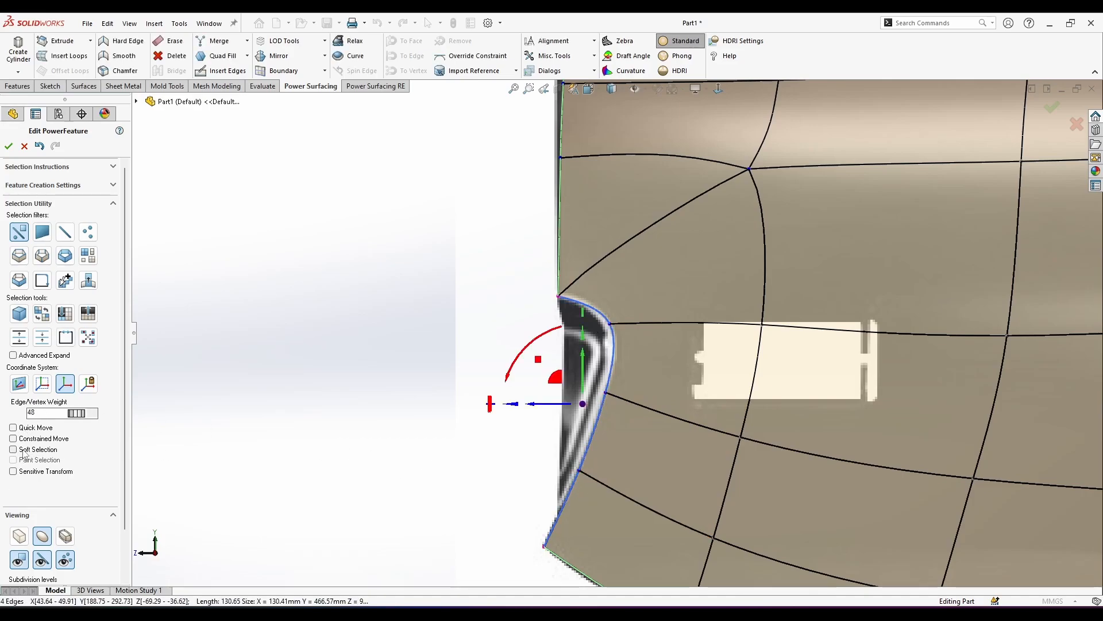
scroll(598, 396, "down", 2)
left_click_drag(572, 407, 546, 399)
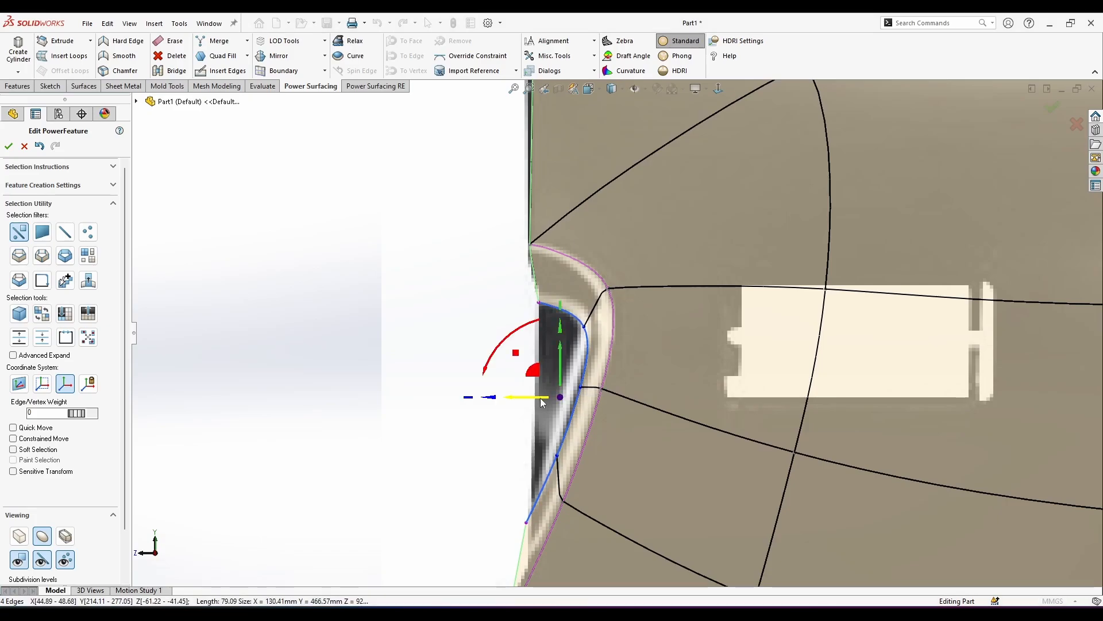
Move the extruded inner edge loop about 12 mm inward along X to give the light recess depth.
middle_click_drag(534, 374, 685, 448)
left_click_drag(710, 462, 677, 453)
middle_click_drag(677, 452, 669, 503)
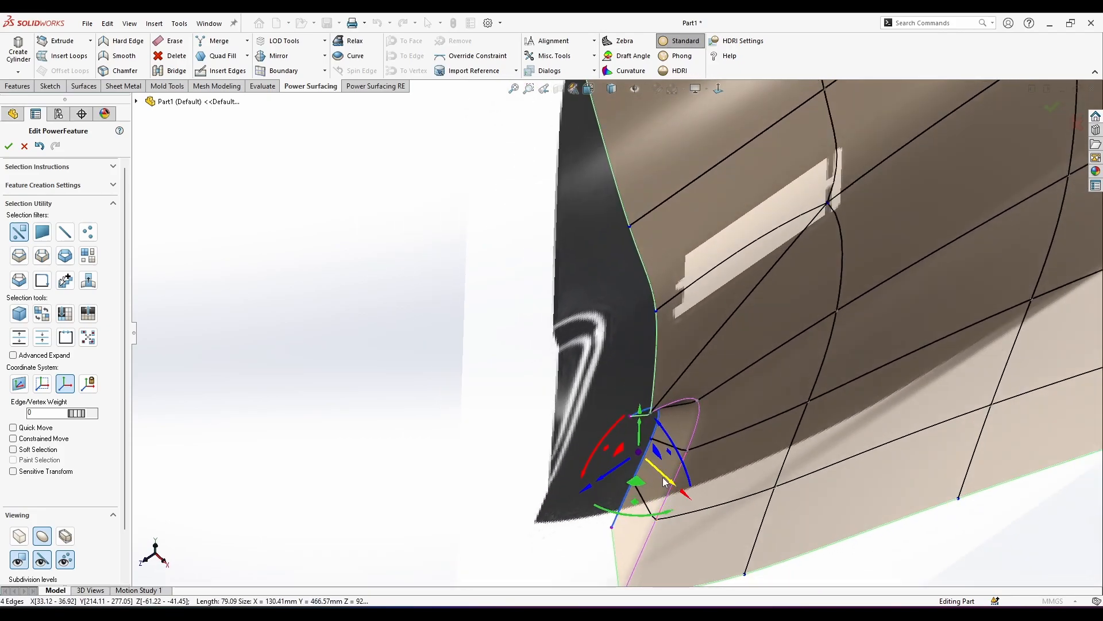
Move the selected inner edge loop of the light recess about 3 mm back outward along X.
left_click_drag(662, 476, 670, 485)
middle_click_drag(670, 485, 632, 205)
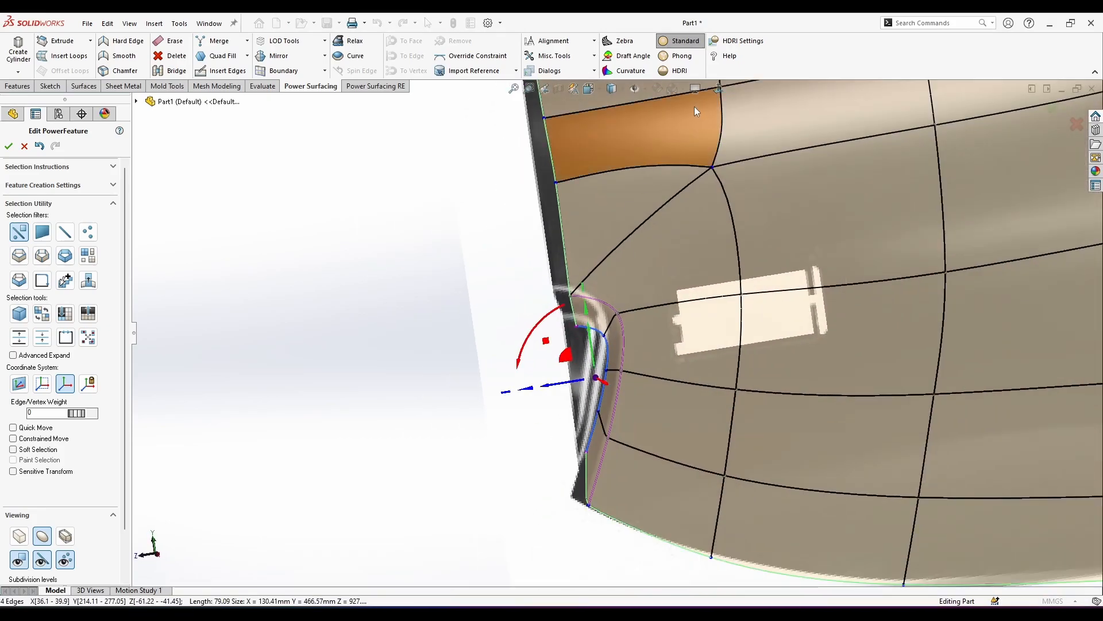
scroll(603, 428, "up", 1)
middle_click_drag(603, 427, 708, 114)
scroll(708, 114, "up", 3)
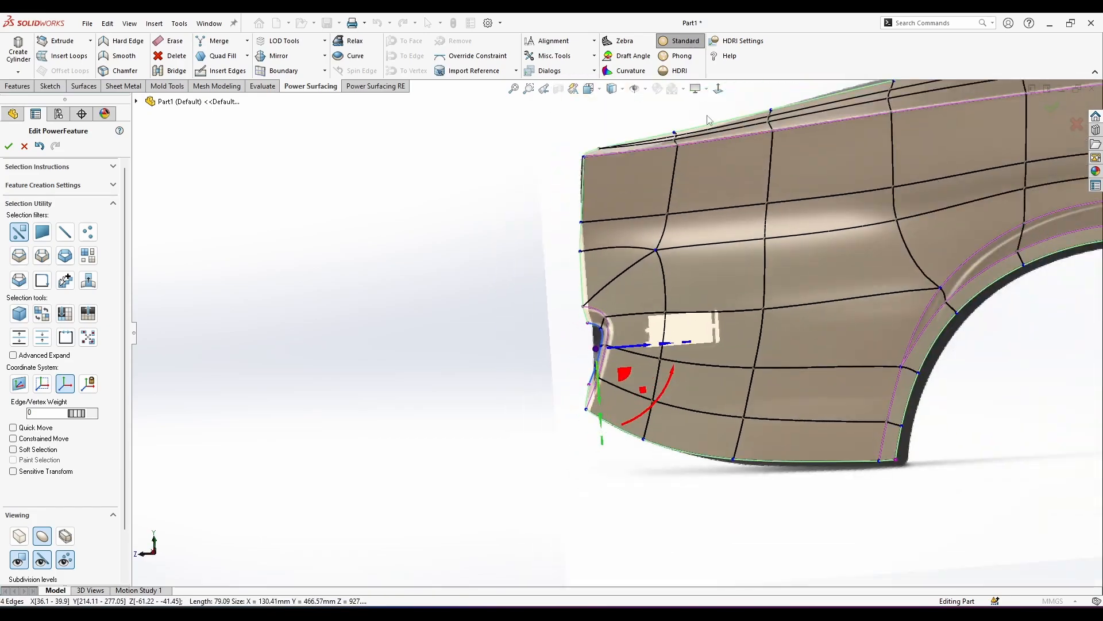
left_click(716, 96)
Move the inner loop's lowest vertex about 5 mm down and 1.5 mm forward along the fender's front border.
scroll(623, 344, "down", 3)
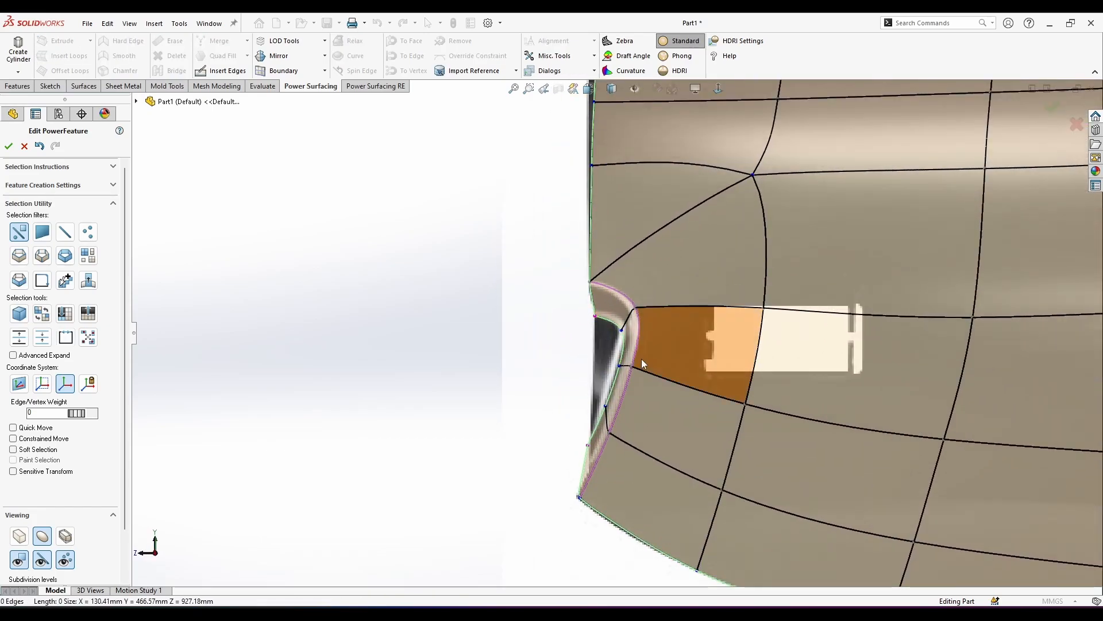
scroll(621, 384, "down", 3)
left_click(567, 500)
scroll(568, 500, "up", 1)
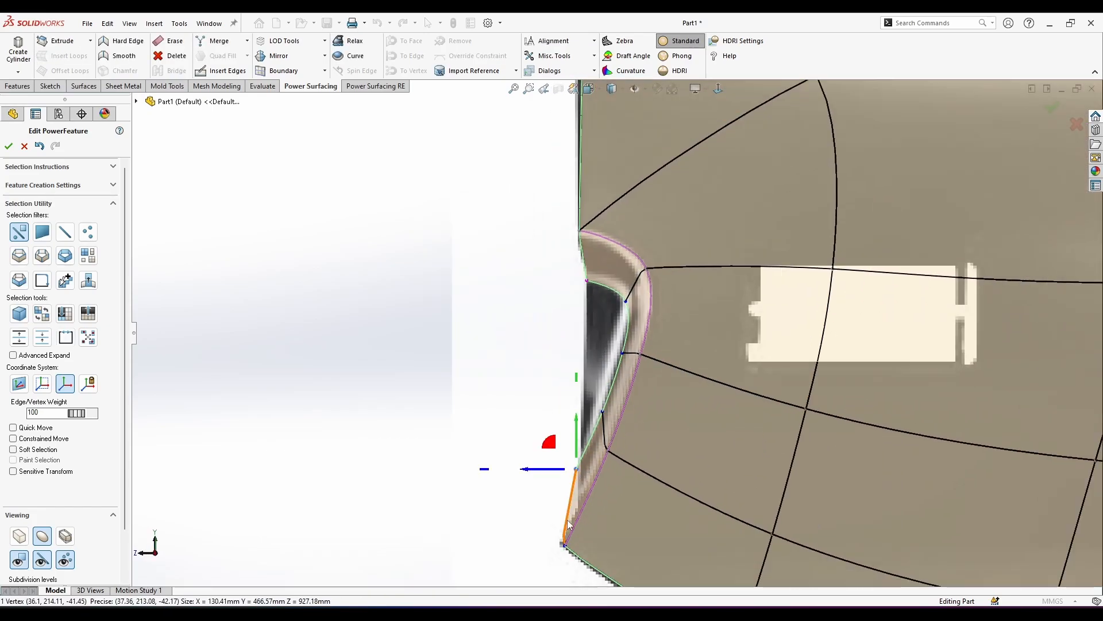
left_click(538, 540)
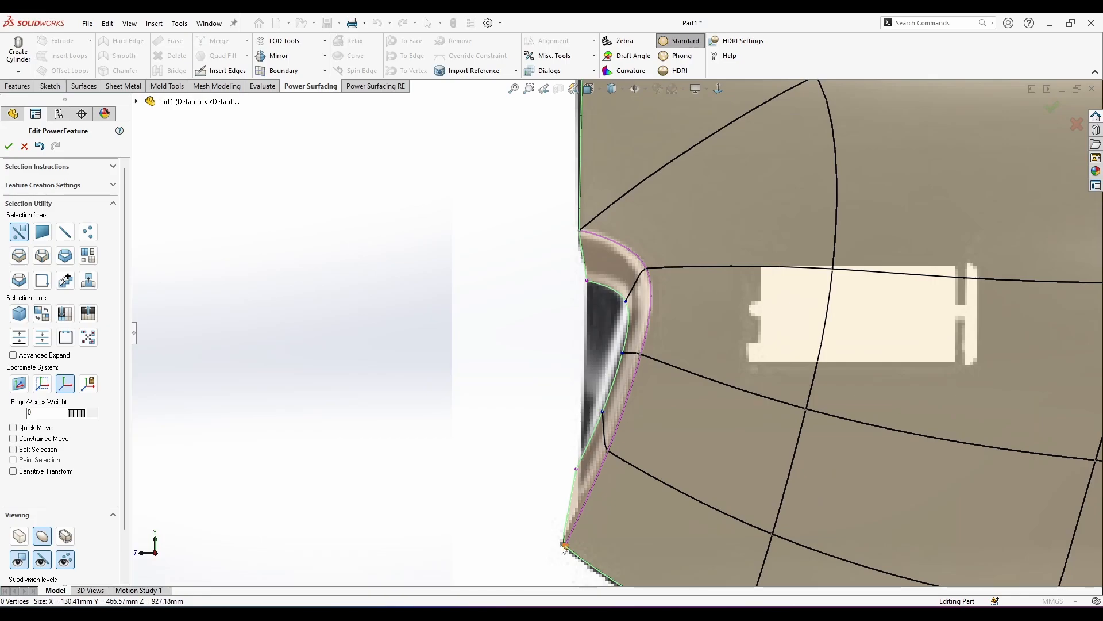
left_click(564, 545)
left_click(357, 328)
left_click(578, 470)
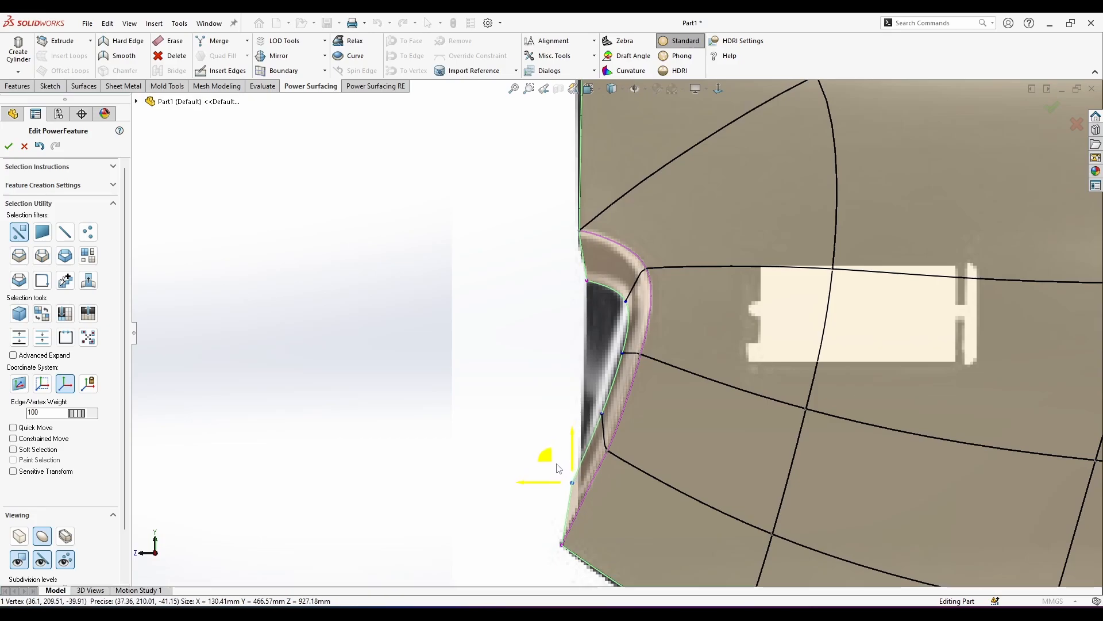
left_click(608, 294)
left_click(624, 326, "ctrl")
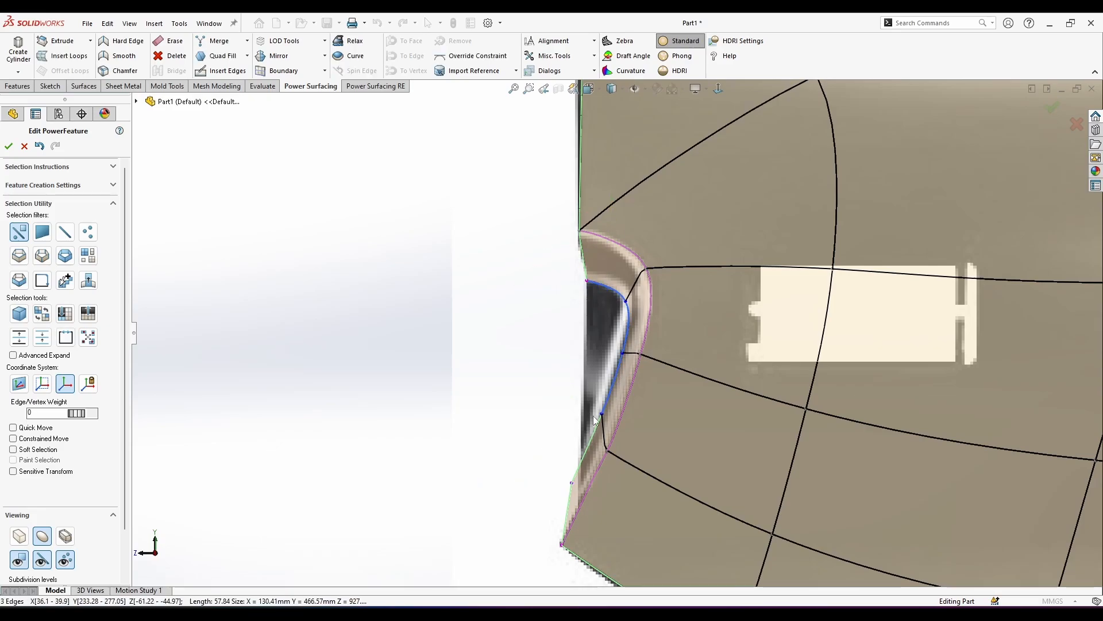
left_click(569, 407)
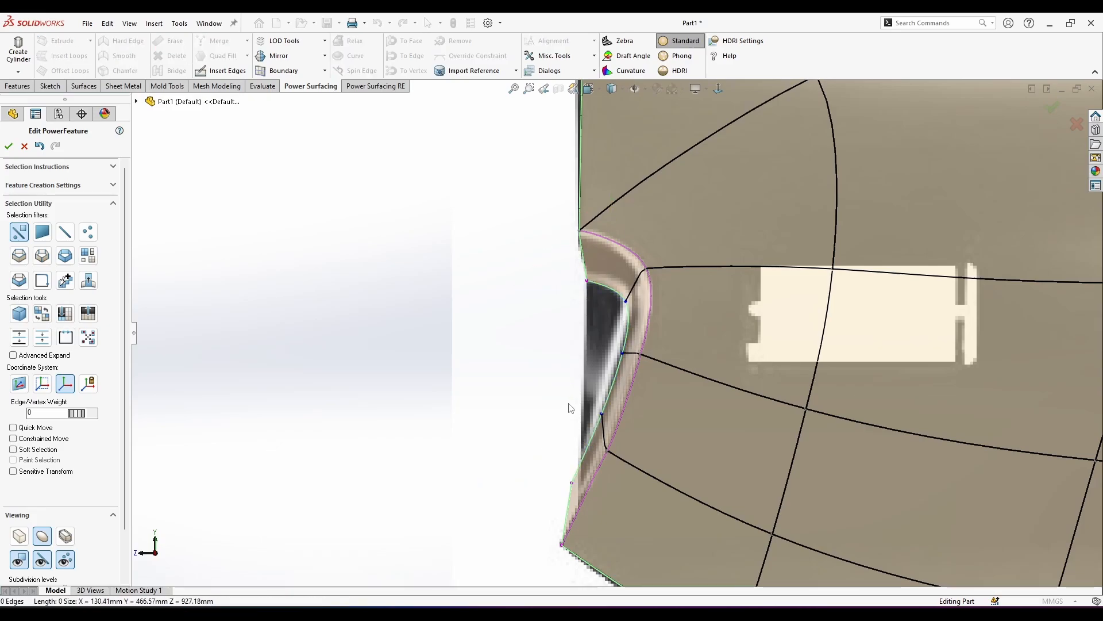
Shift the edge midway down the inner loop slightly forward and raise the loop's upper corner vertex a little.
left_click(601, 402)
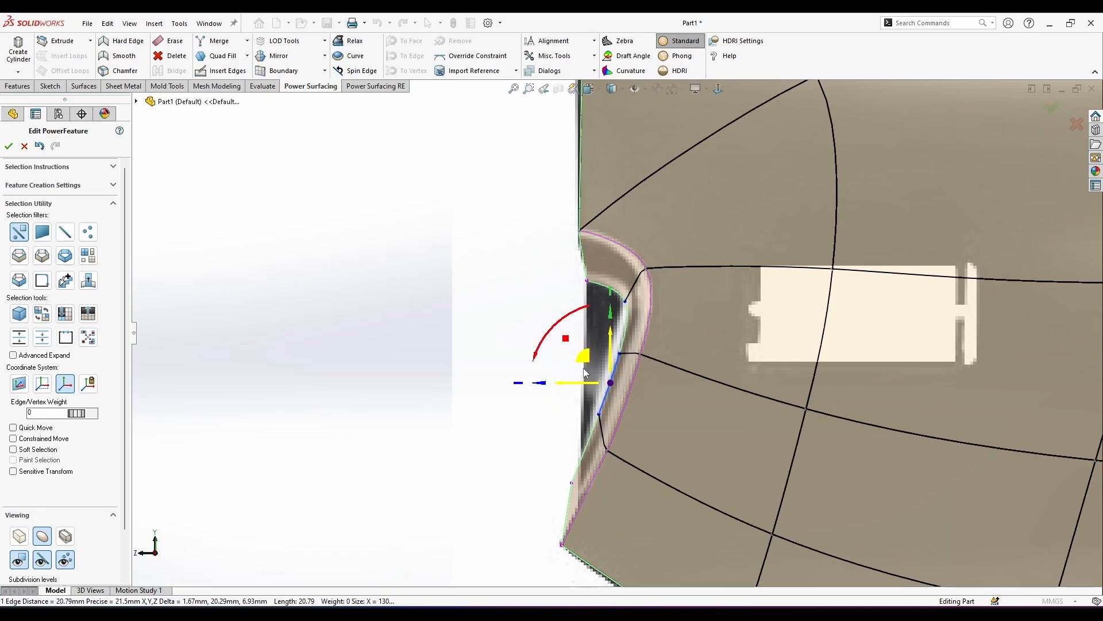
left_click(584, 369)
left_click(624, 313)
left_click(625, 302)
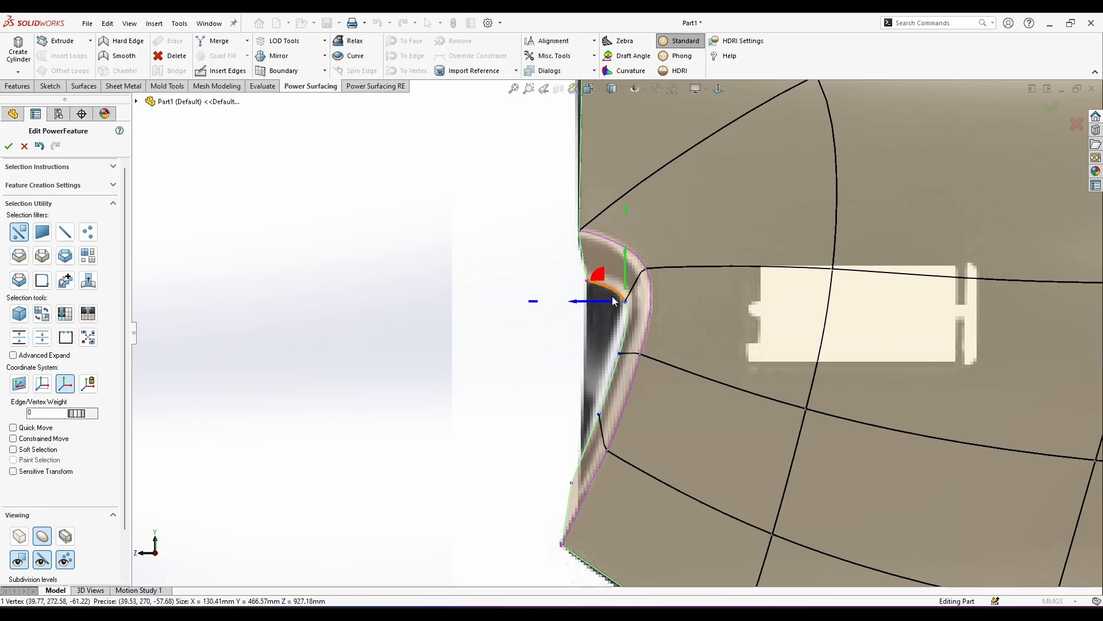
left_click_drag(602, 281, 602, 278)
left_click(580, 404)
Extrude the four inner loop edges with hard outer edges and shift the new loop about 15 mm forward along Z, past the front border.
left_click(592, 432)
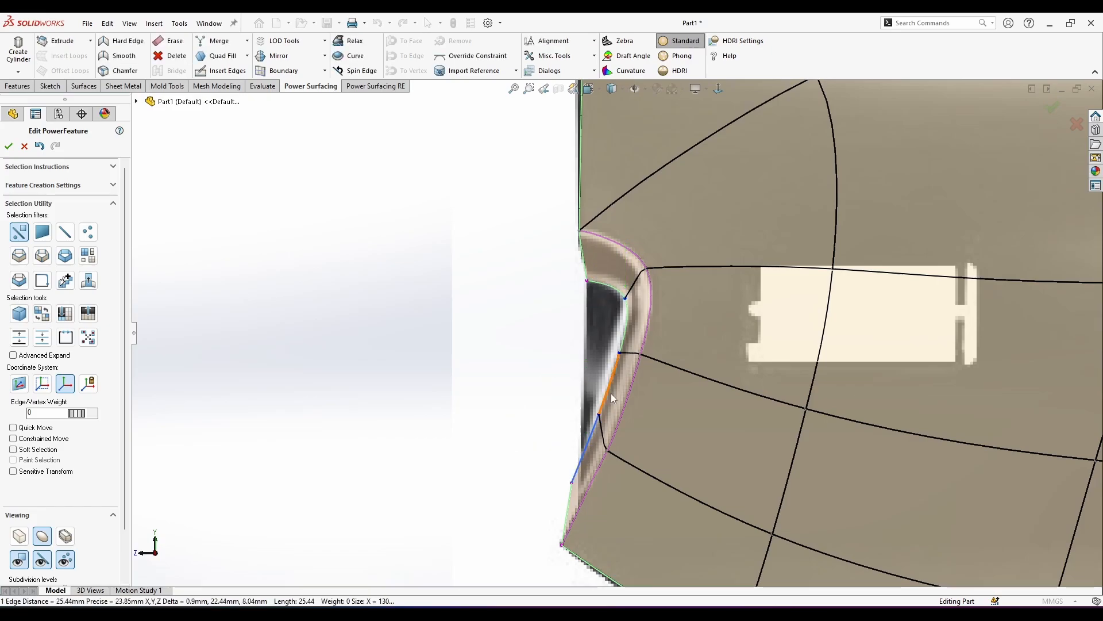
double_click(623, 332)
scroll(605, 379, "up", 2)
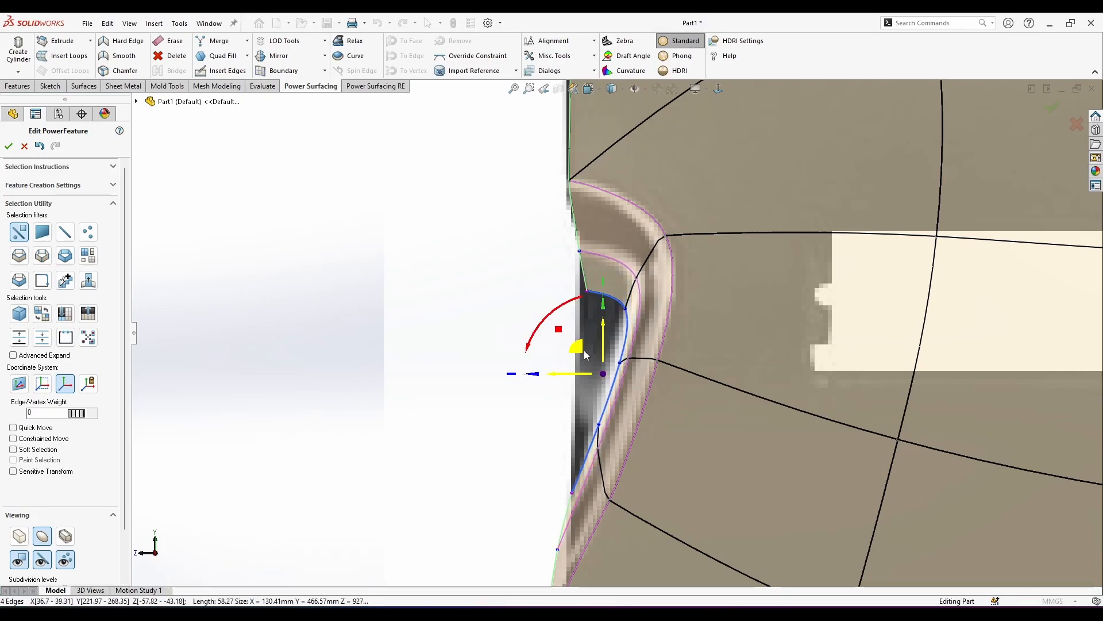
left_click_drag(577, 347, 514, 347)
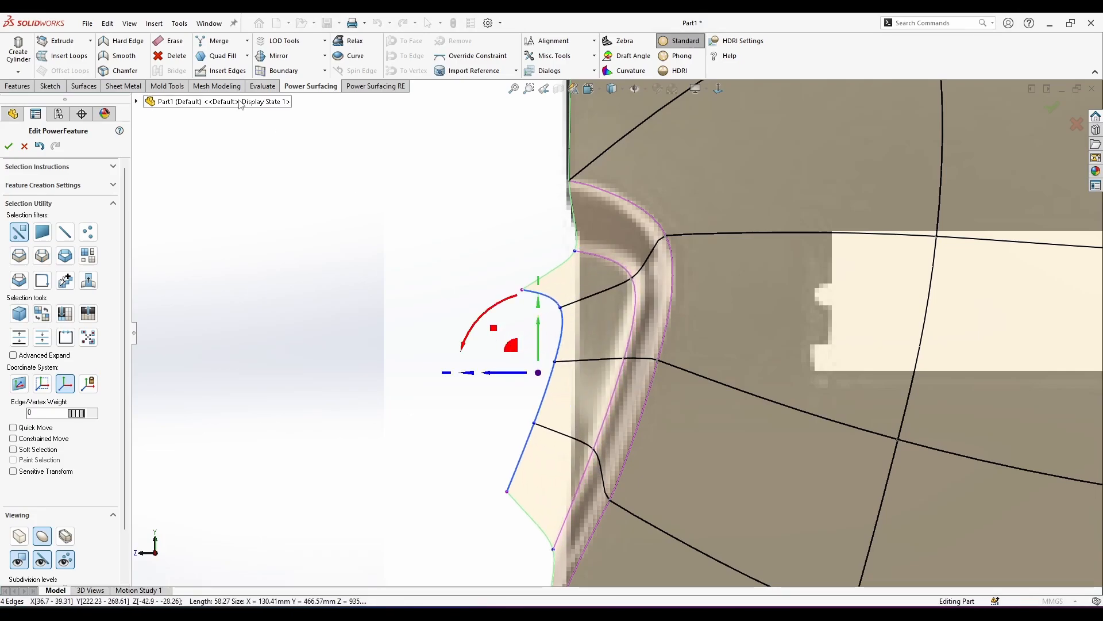
Insert a straight edge across the extruded faces, joining the upper and lower front vertices of the recess's inner hard edge.
left_click(225, 71)
left_click(579, 253)
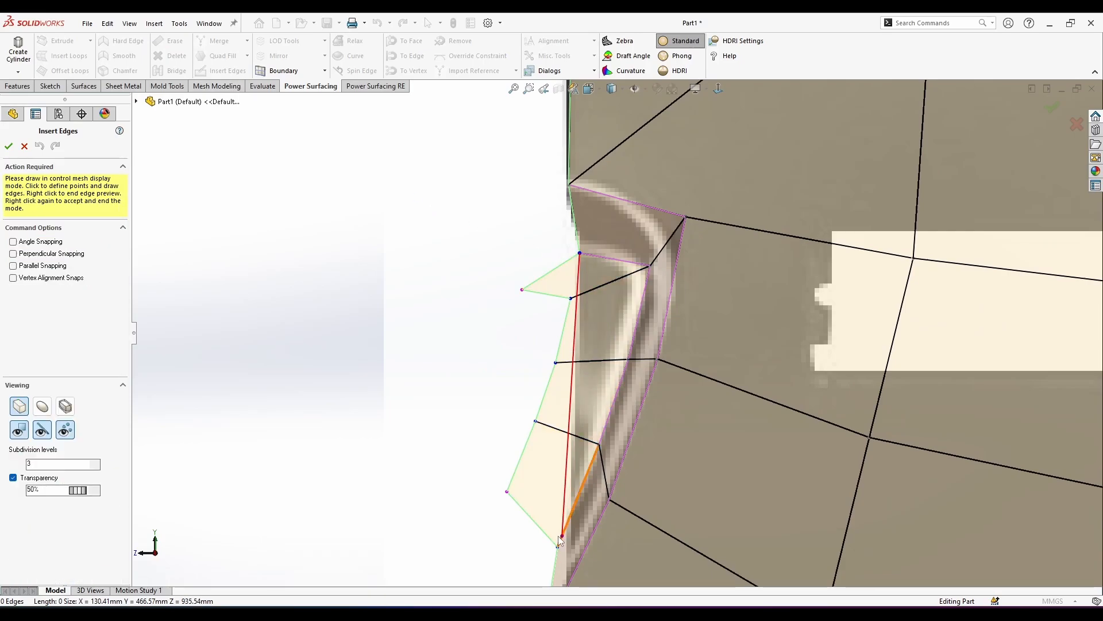
right_click(575, 490)
Delete the faces that overhang in front of the inserted edge and return to the smooth subdivision display.
left_click(562, 283)
scroll(559, 284, "down", 3)
left_click(581, 379, "ctrl")
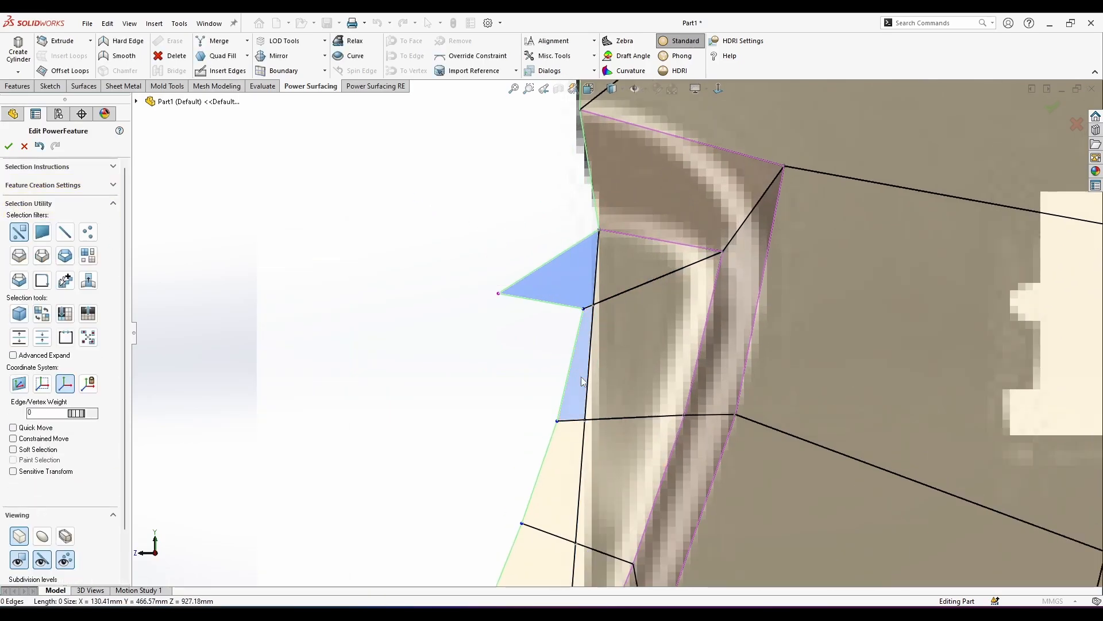
left_click(559, 487, "ctrl")
scroll(556, 511, "up", 2)
left_click(556, 515, "ctrl")
scroll(556, 513, "up", 3)
right_click(603, 421)
left_click(729, 468)
scroll(515, 443, "up", 1)
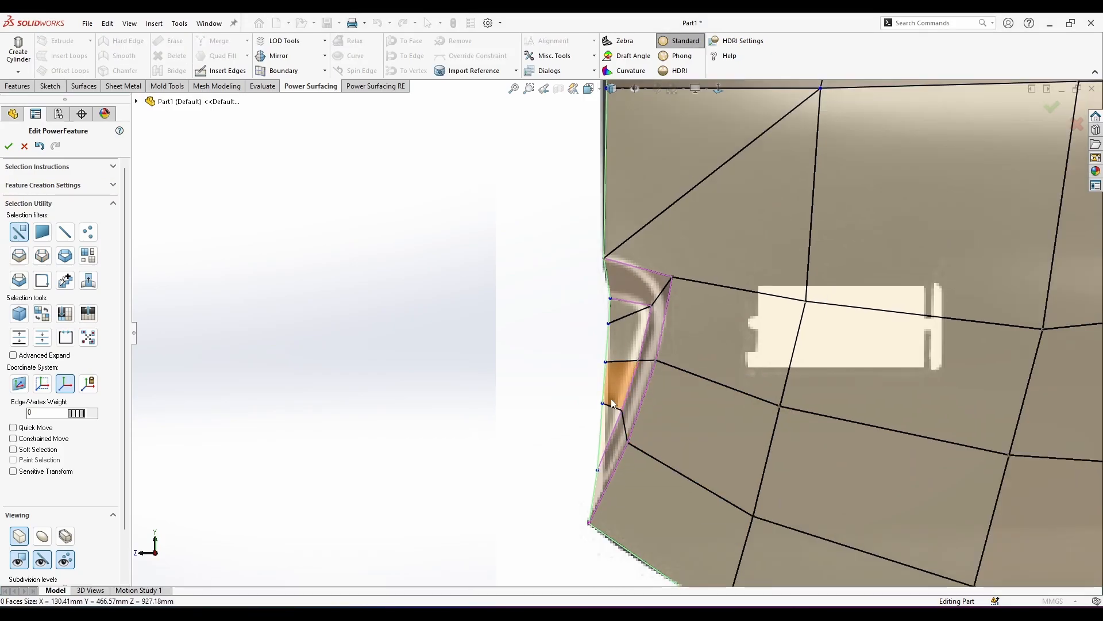
left_click(44, 537)
Nudge the vertex on the fender's lower front border slightly downward to match the reference outline.
scroll(606, 458, "down", 3)
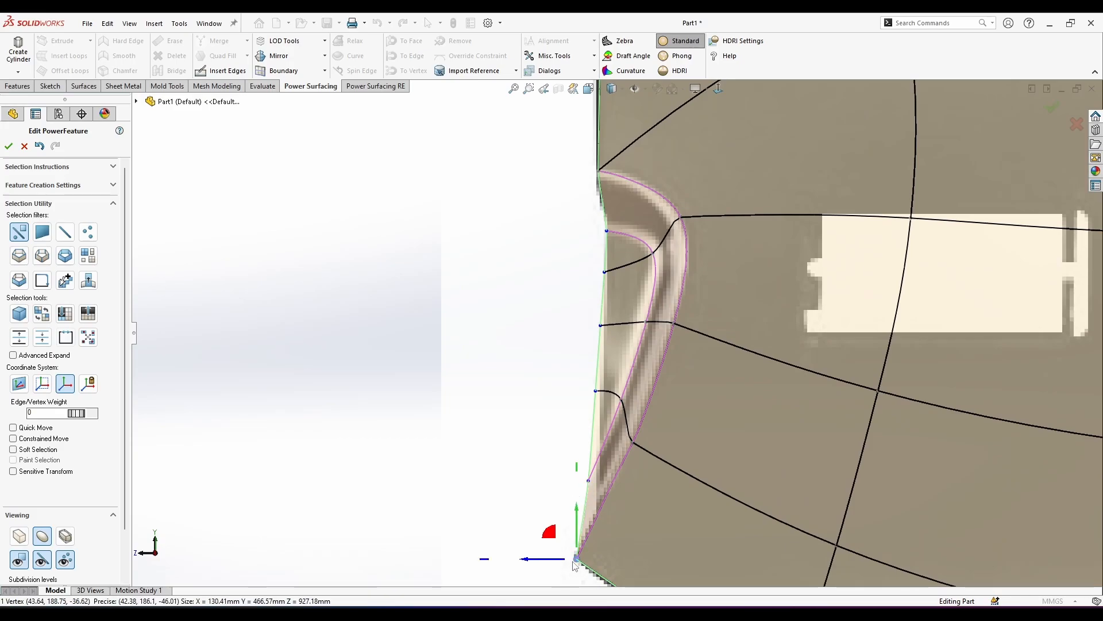
scroll(566, 554, "up", 1)
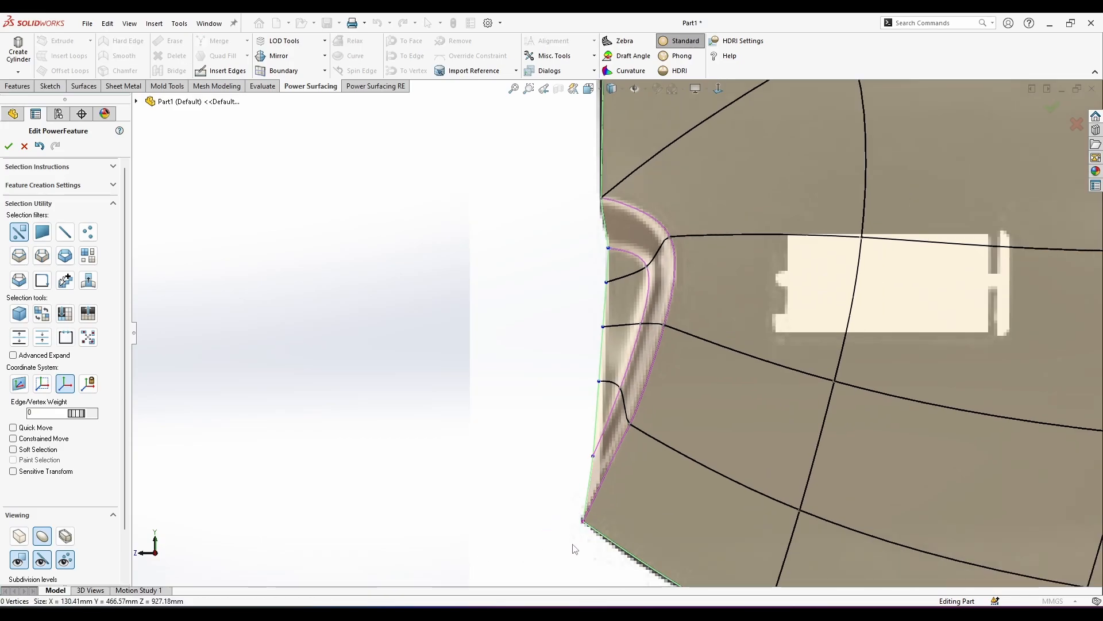
scroll(573, 548, "down", 1)
left_click(573, 478)
scroll(575, 476, "up", 1)
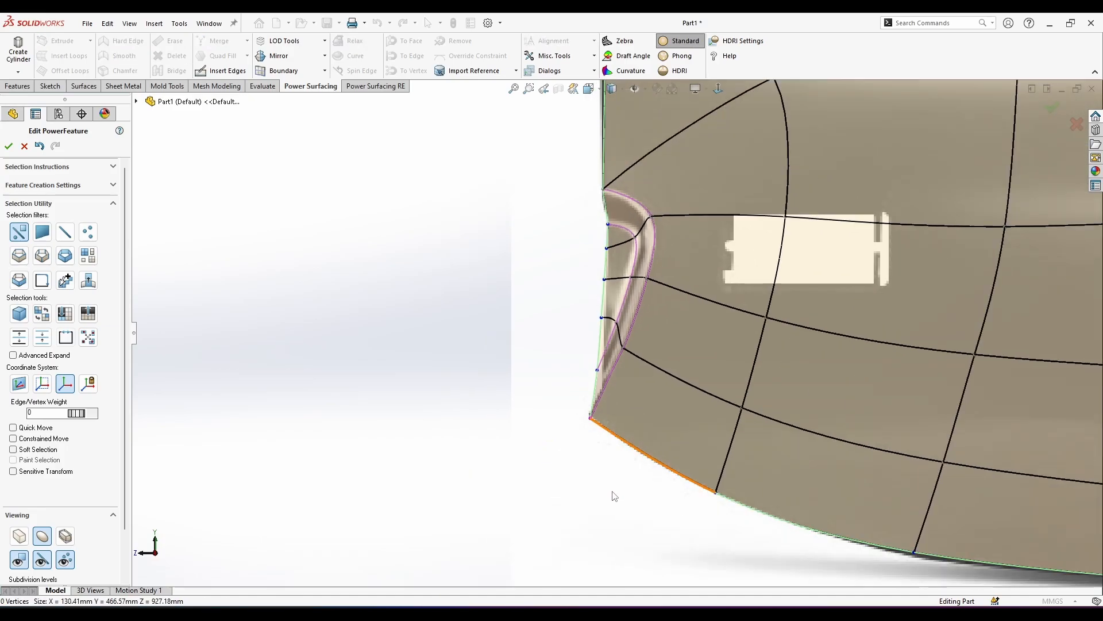
scroll(636, 374, "down", 1)
left_click(824, 485)
left_click_drag(825, 466, 825, 470)
scroll(806, 534, "up", 5)
left_click(845, 471)
Insert V-shaped edges over the reference crease at the fender's rear border and extend an edge line forward from the V's tip.
scroll(844, 471, "up", 4)
scroll(845, 314, "down", 3)
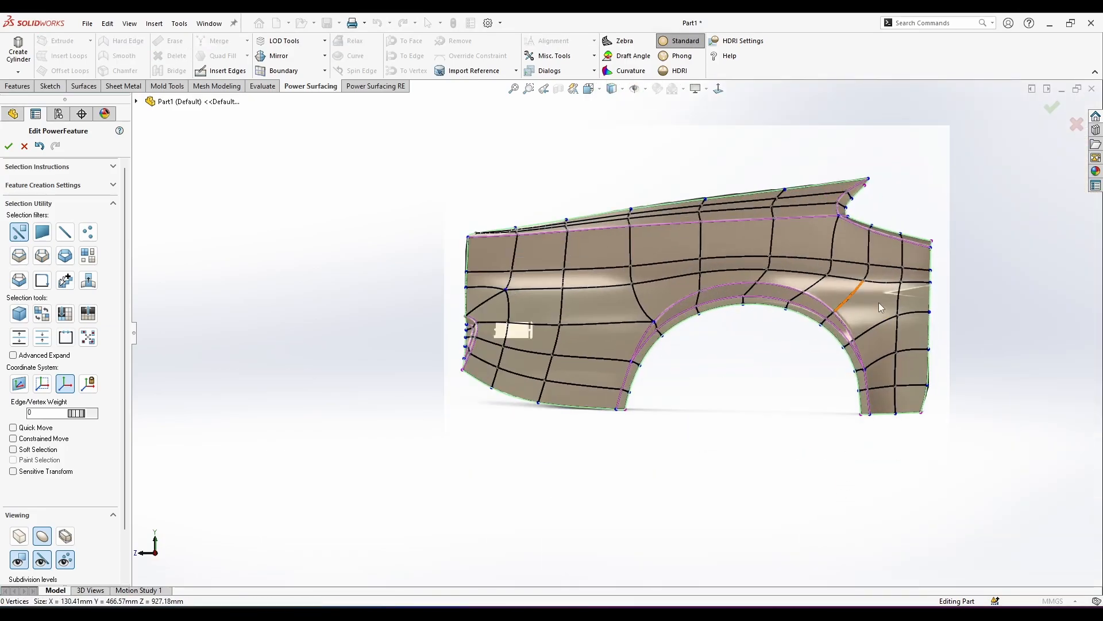
scroll(827, 235, "down", 2)
scroll(816, 251, "down", 5)
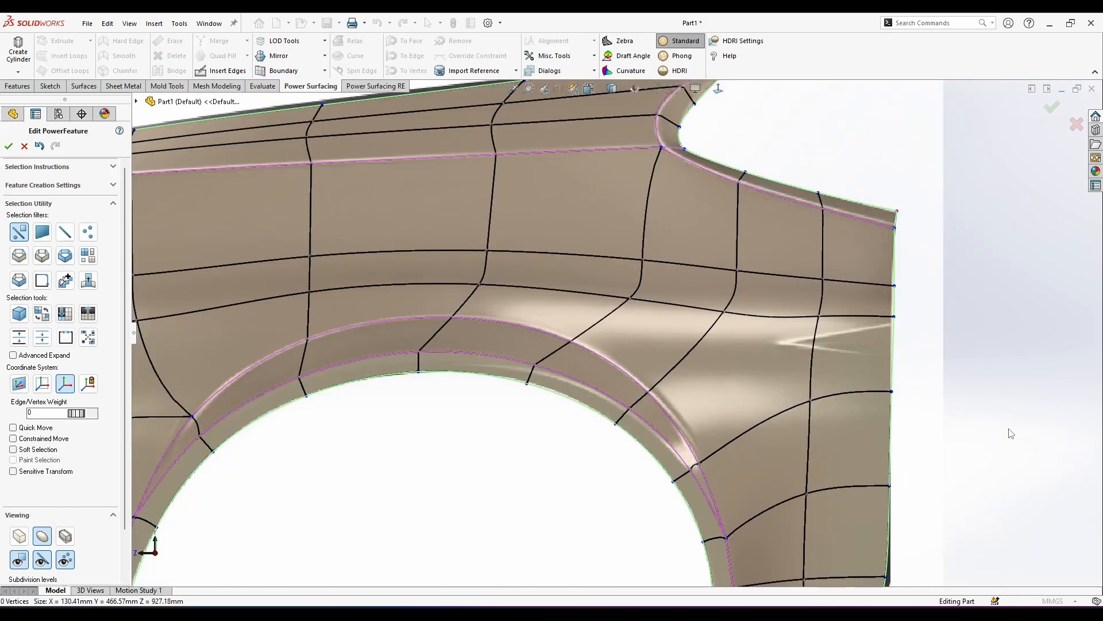
left_click(229, 71)
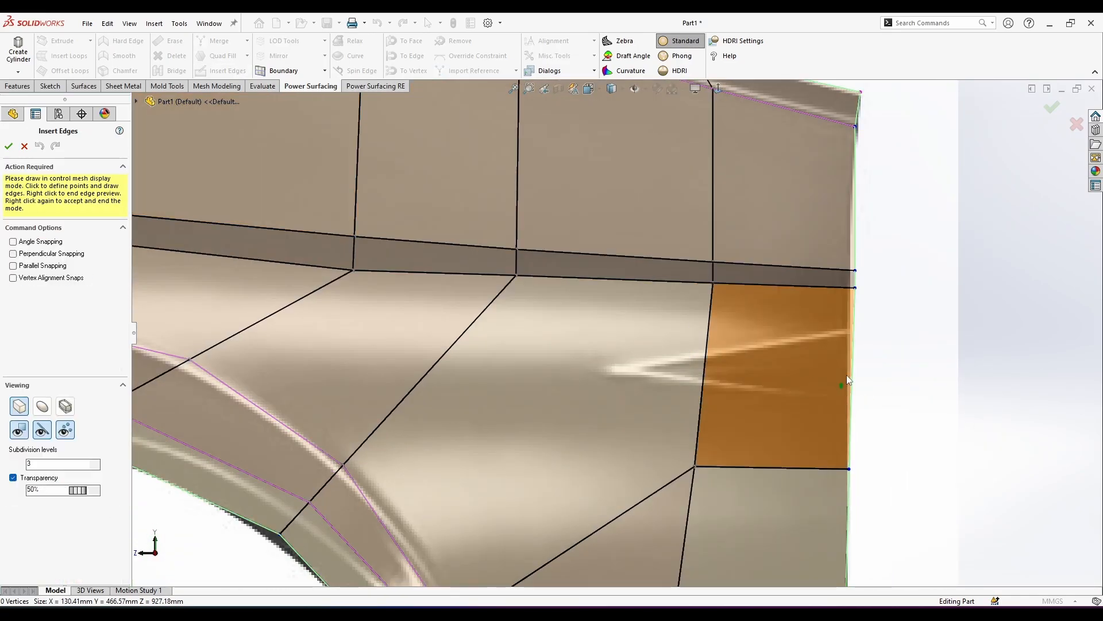
left_click(853, 332)
left_click(705, 352)
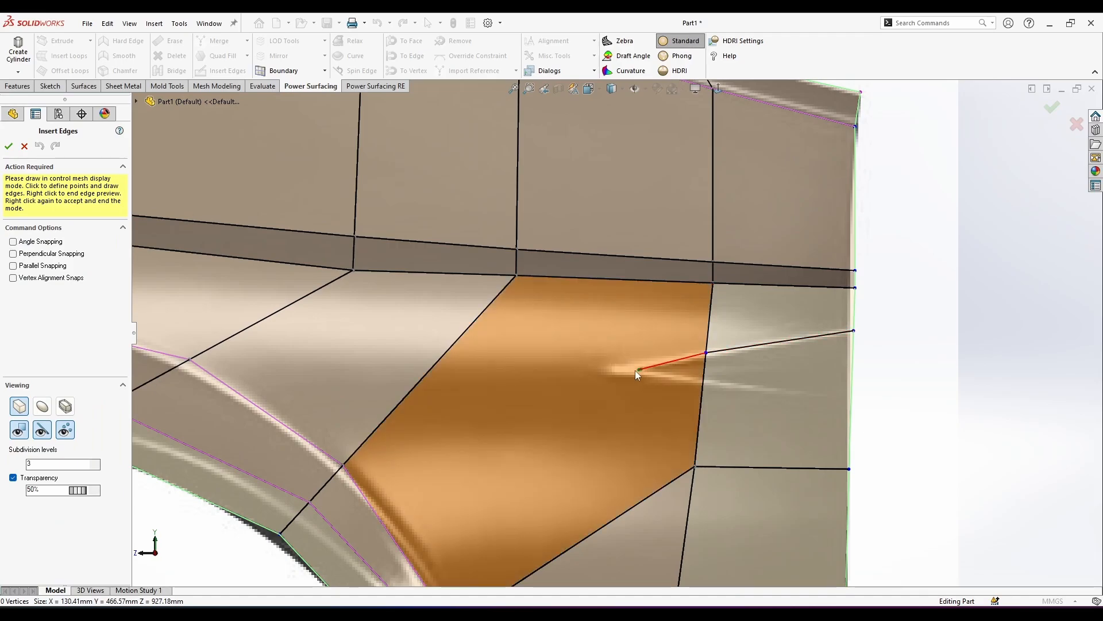
left_click(599, 366)
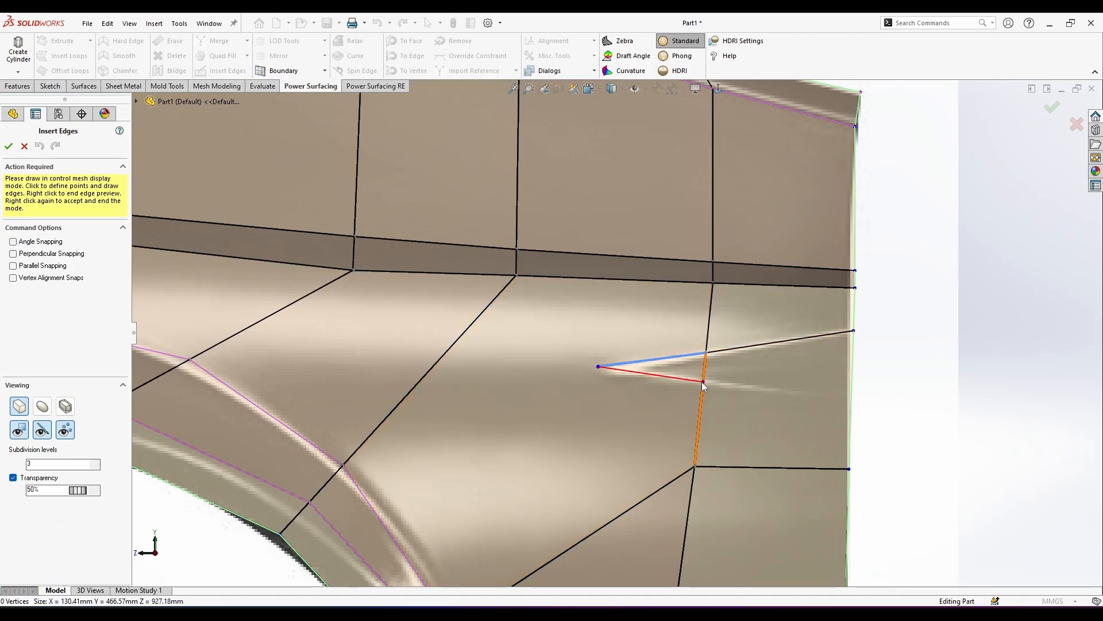
left_click(703, 383)
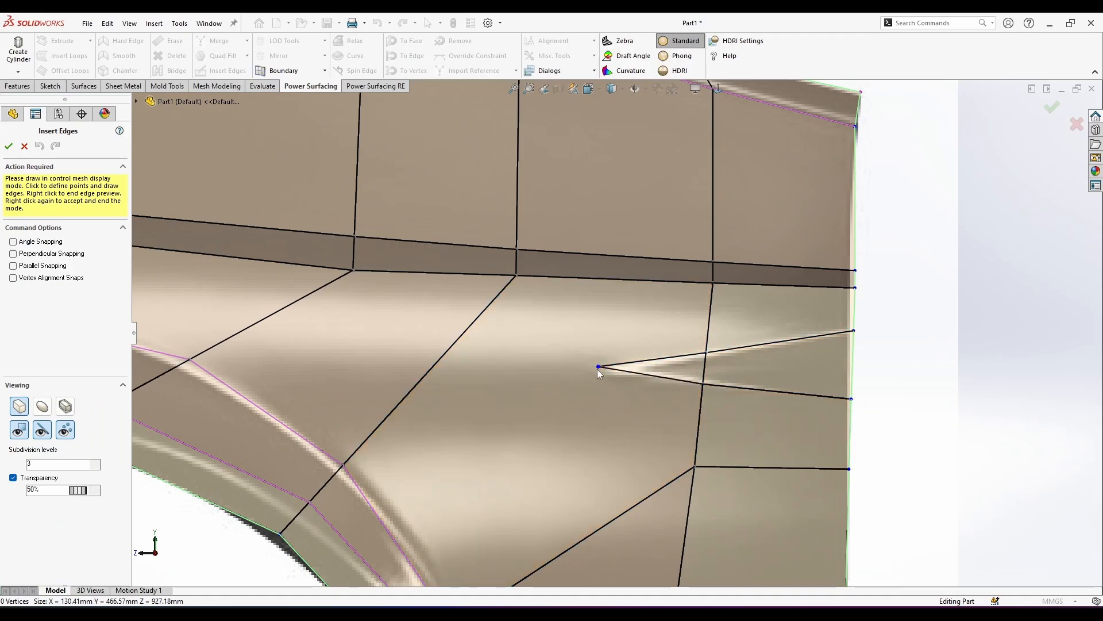
left_click(599, 367)
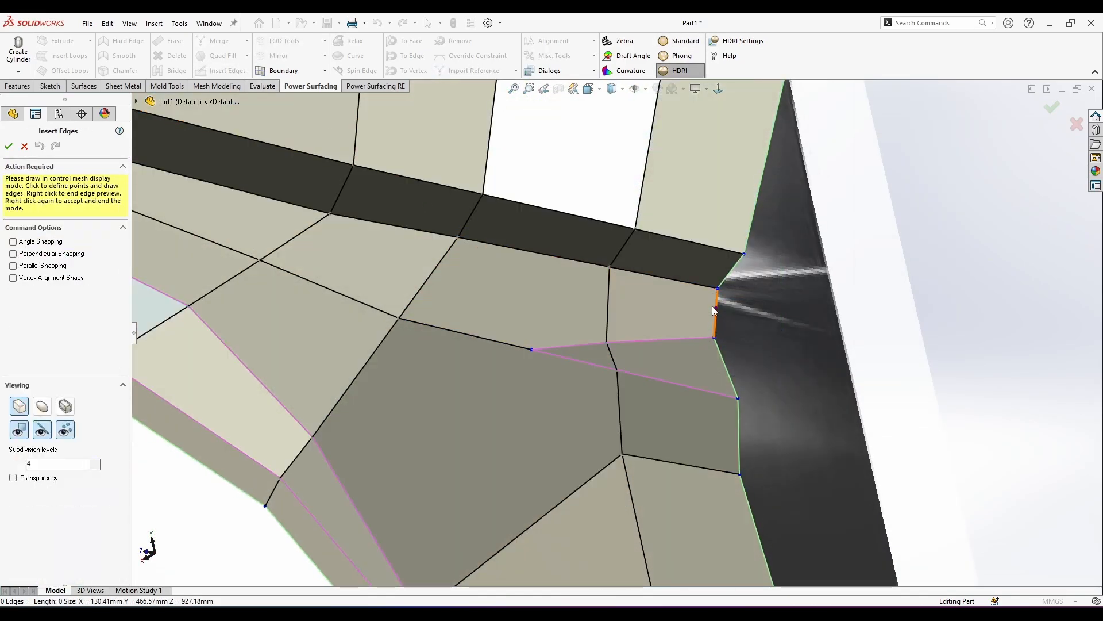
Insert an edge line from the rear border vertex above the V to its tip, and return to the smooth display.
left_click(717, 288)
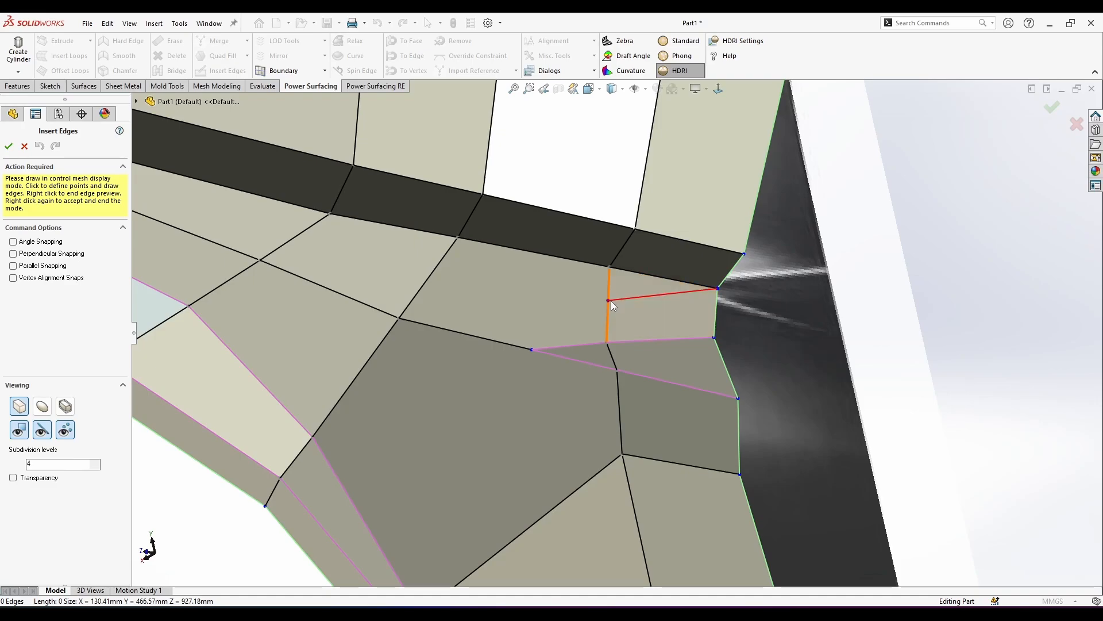
left_click(608, 300)
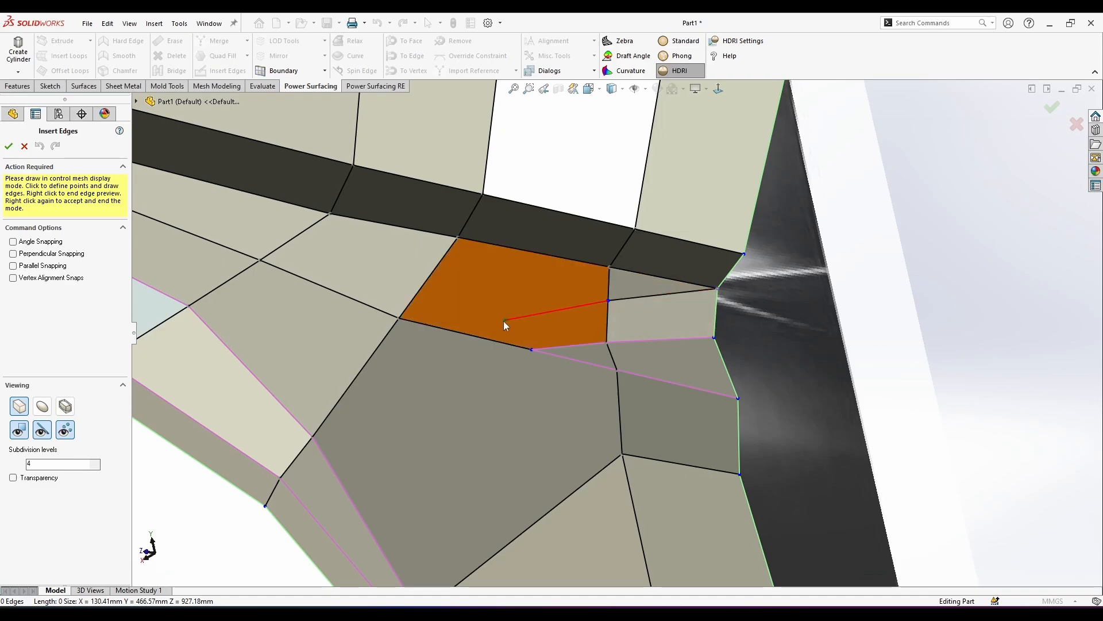
left_click(531, 350)
right_click(487, 363)
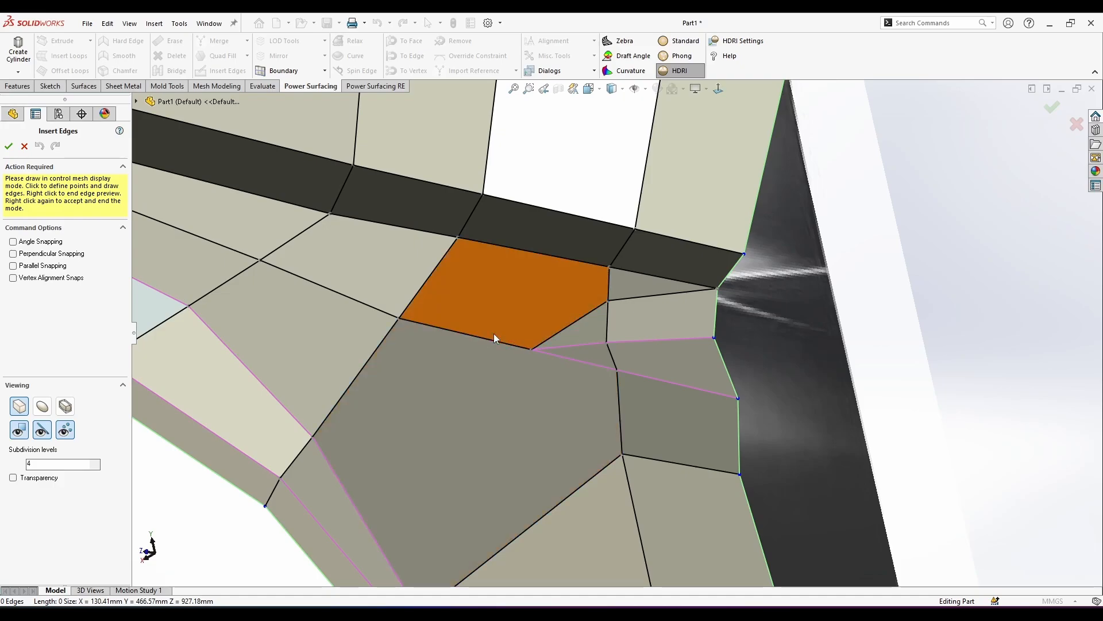
right_click(494, 334)
left_click(42, 535)
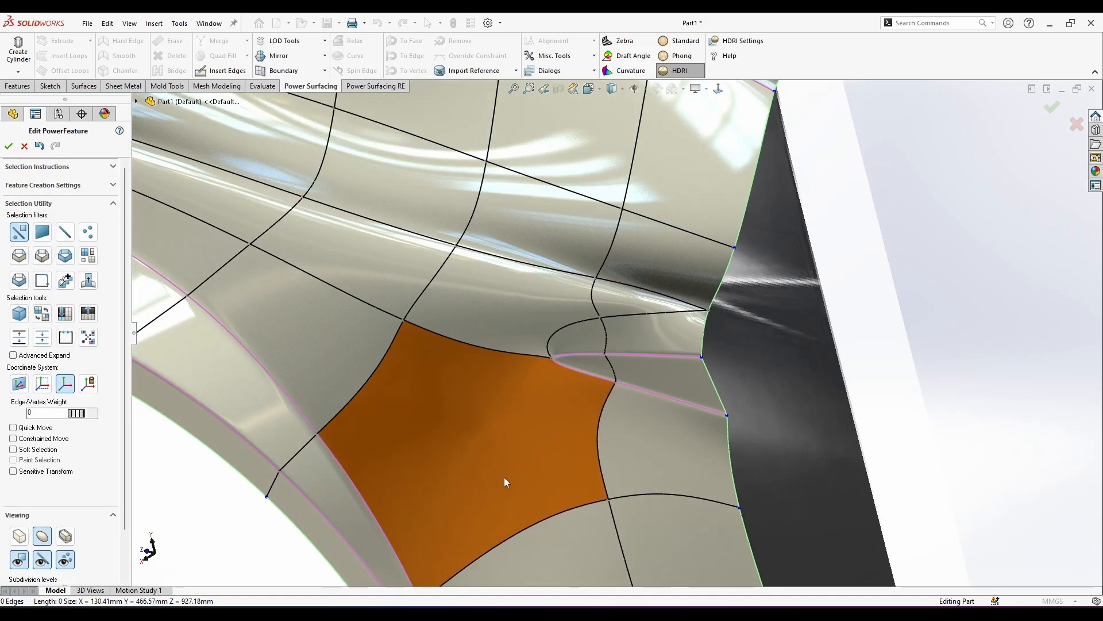
Move the vertex at the V-shaped recess's tip about 1 mm inward along X.
scroll(780, 453, "up", 3)
middle_click_drag(781, 453, 767, 484)
scroll(592, 364, "down", 4)
left_click(549, 348)
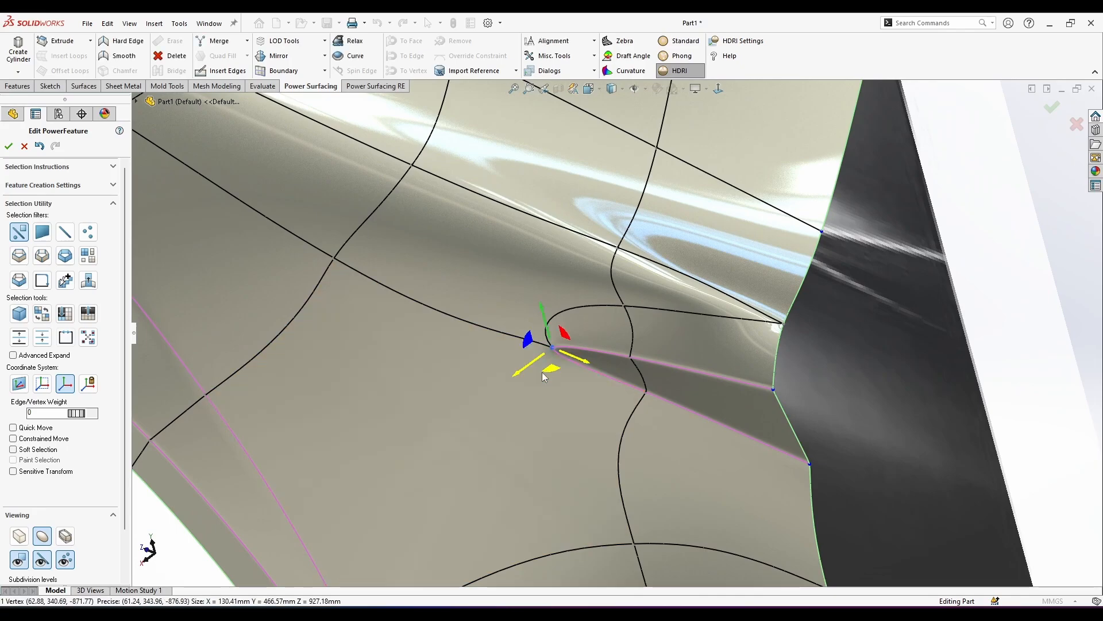
middle_click_drag(551, 356, 554, 299)
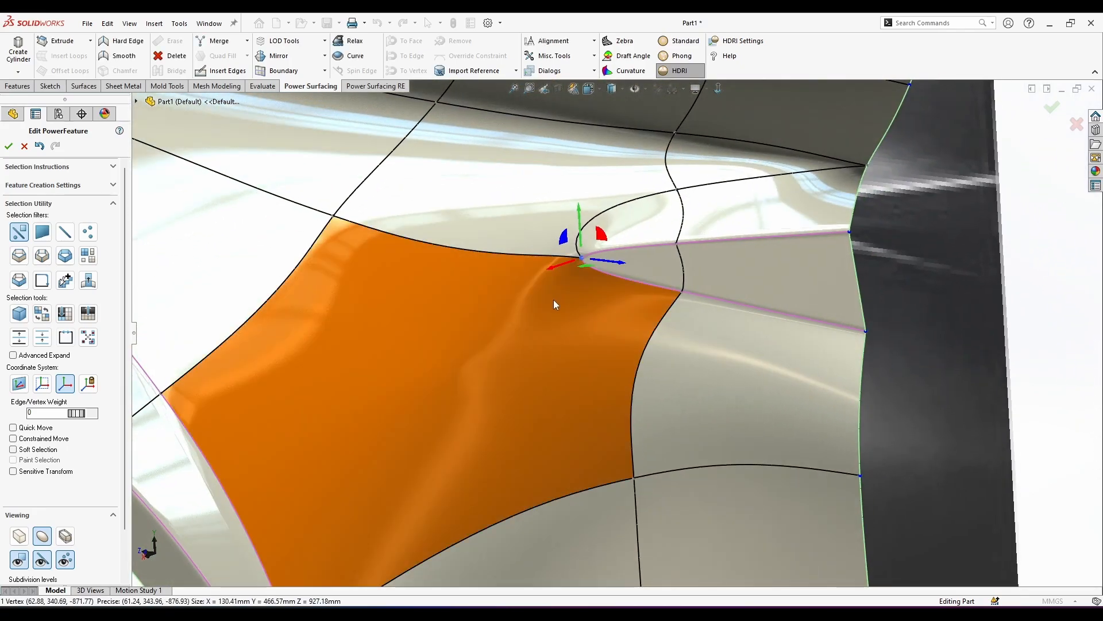
left_click_drag(556, 270, 568, 308)
middle_click_drag(568, 309, 549, 395)
scroll(566, 385, "up", 3)
left_click(759, 473)
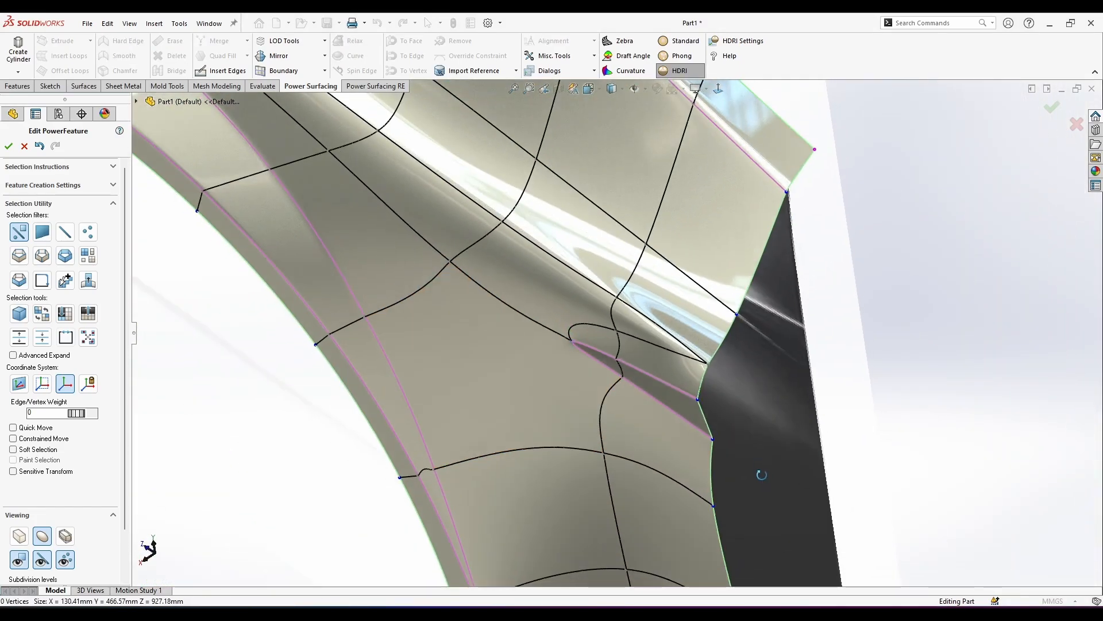
Nudge the recess tip vertex slightly further inward along X and clear the selection.
middle_click_drag(761, 475, 660, 471)
left_click(548, 396)
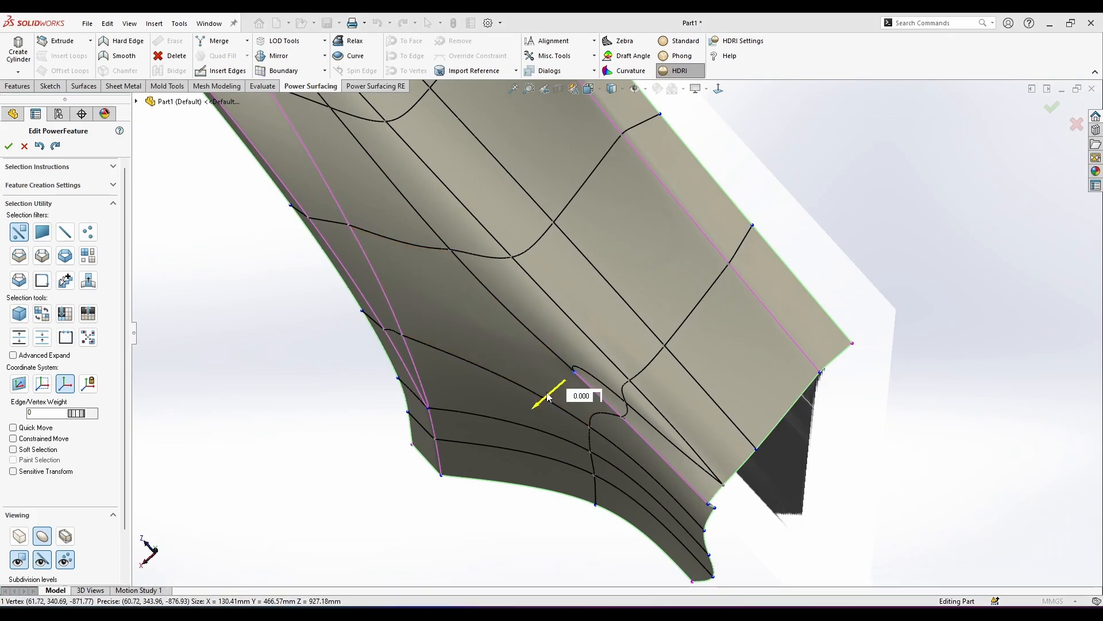
left_click_drag(548, 396, 550, 395)
middle_click_drag(550, 396, 839, 345)
left_click(954, 373)
scroll(715, 268, "down", 3)
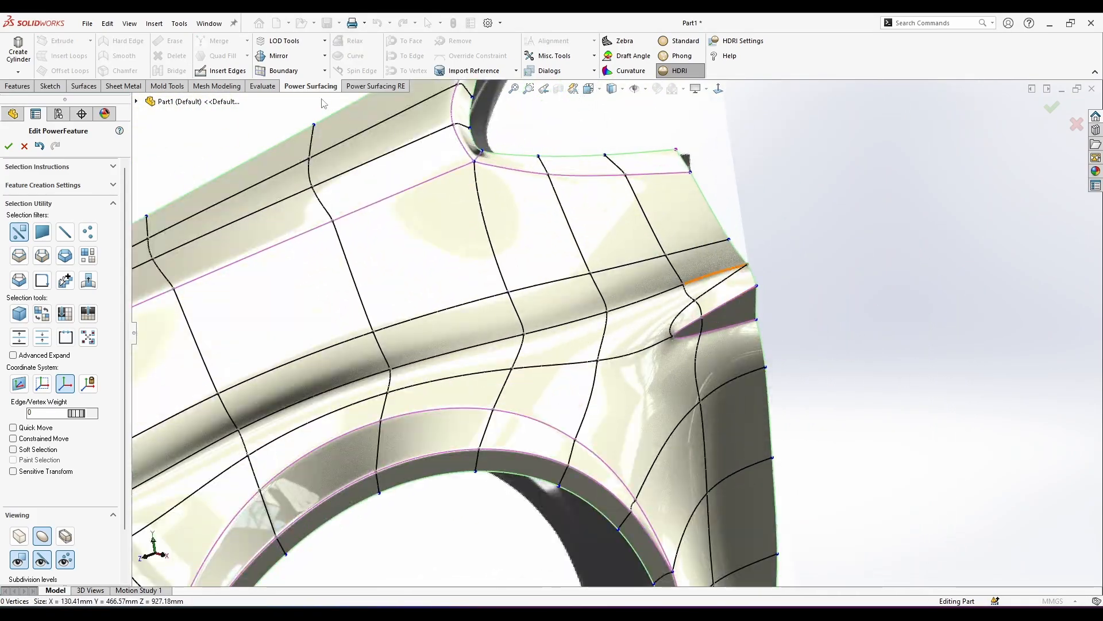
Insert an edge line from the V recess's tip, just below the V, to the rear border, and return to smooth display.
left_click(226, 71)
left_click(662, 341)
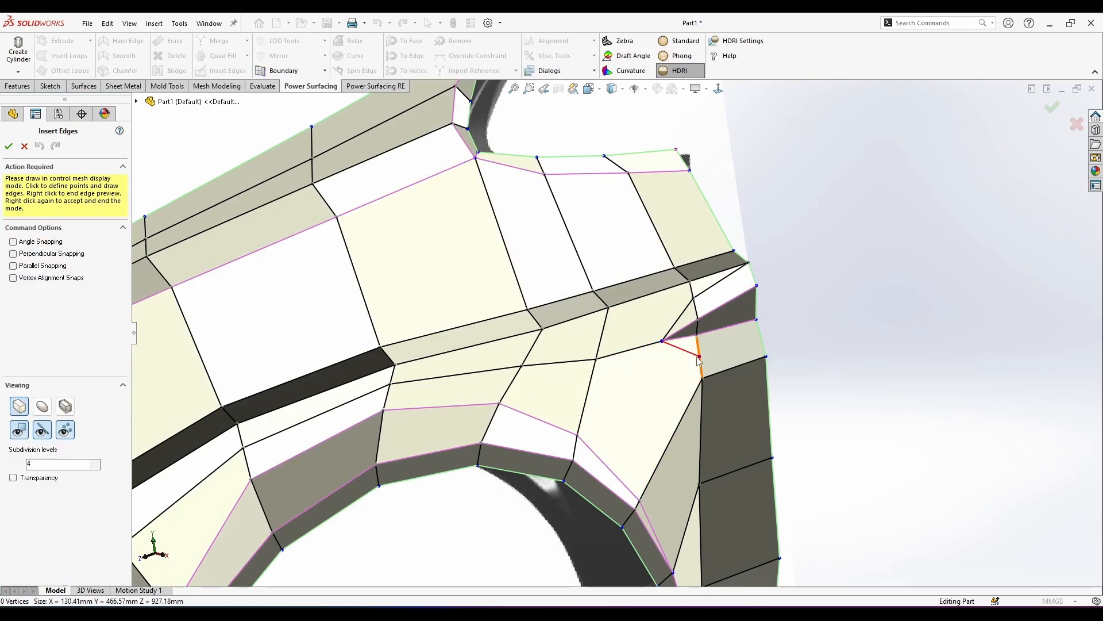
left_click(762, 341)
right_click(865, 319)
right_click(866, 319)
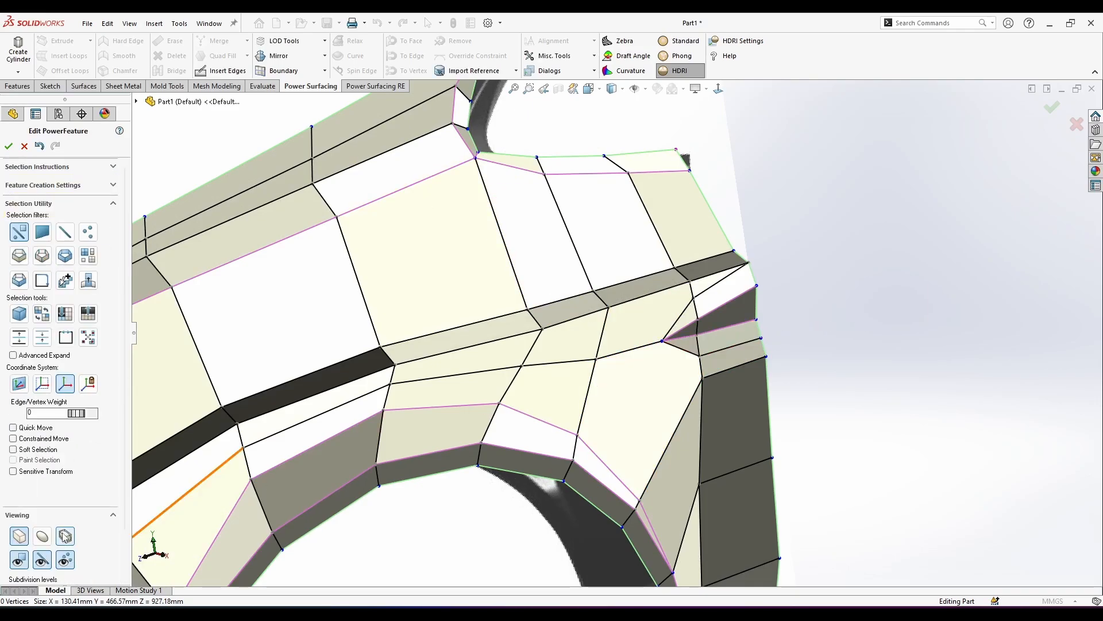
left_click(42, 535)
Set the vertex weight at the V-shaped recess's tip to 4.
middle_click_drag(879, 359, 922, 351)
scroll(741, 351, "down", 3)
middle_click_drag(725, 345, 723, 319)
left_click(638, 321)
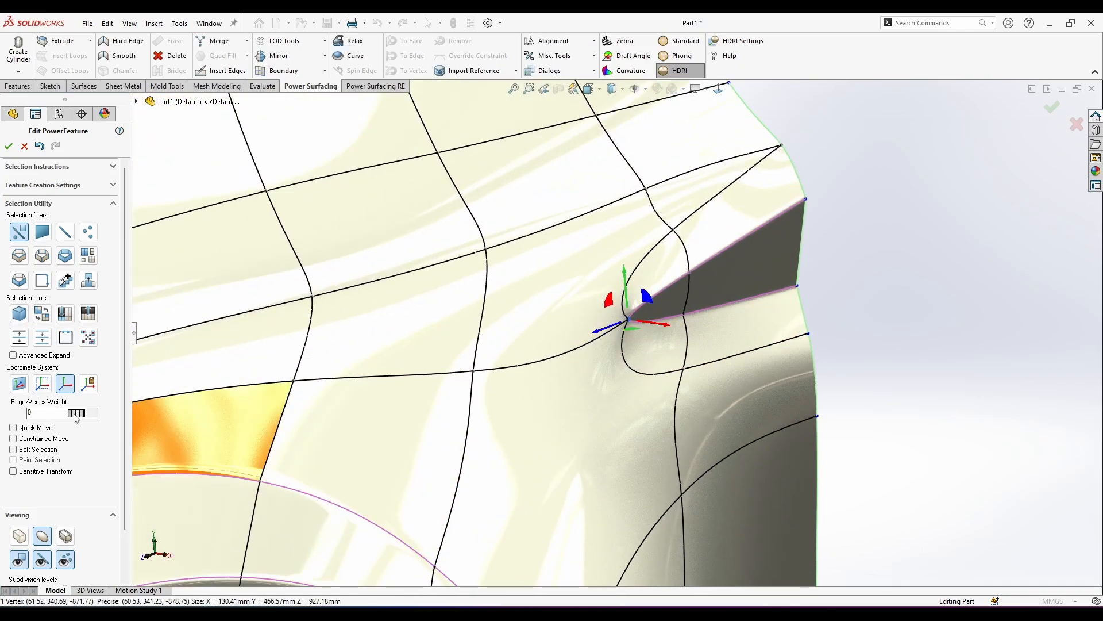
left_click_drag(86, 418, 98, 420)
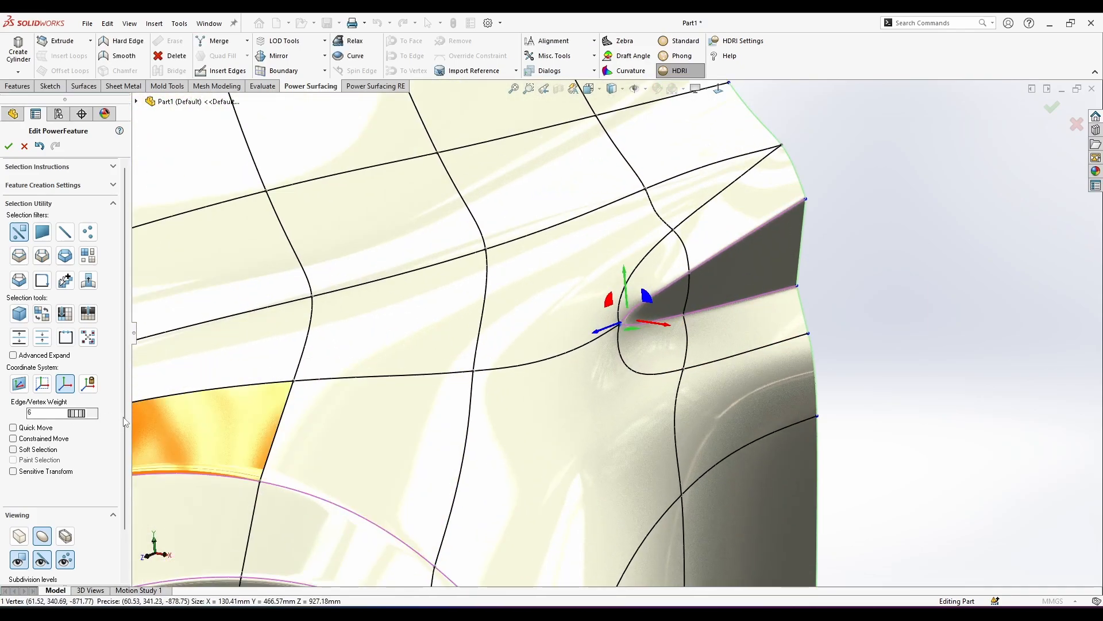
mouse_move(638, 407)
middle_mouse_down()
mouse_move(557, 439)
mouse_move(808, 376)
mouse_move(624, 404)
middle_mouse_up()
scroll(608, 407, "down", 1)
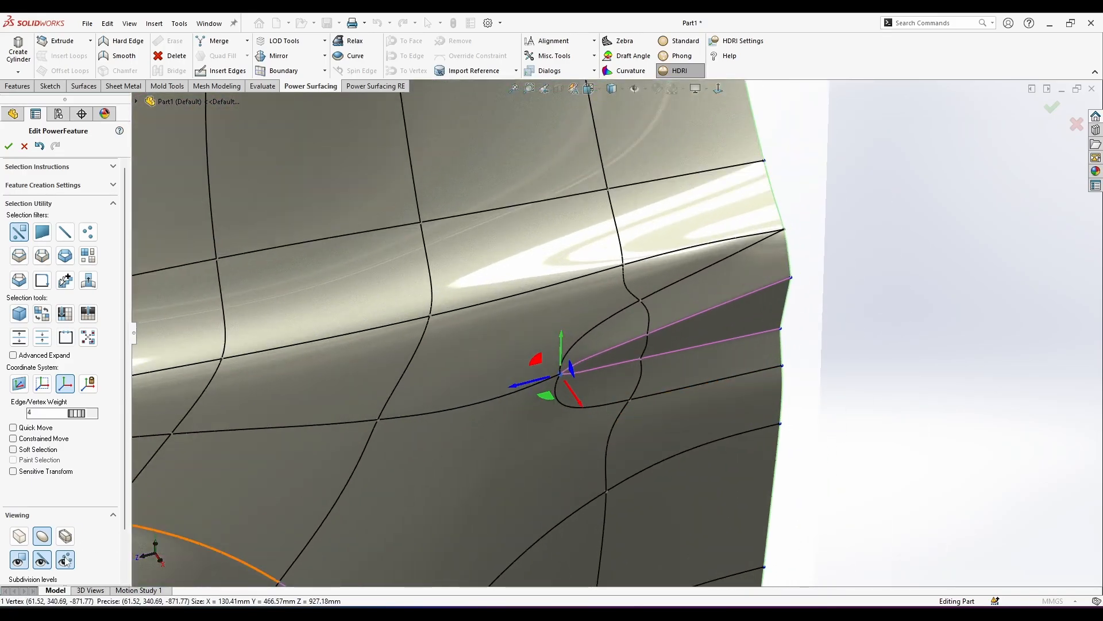
Clear the selection and examine the V-shaped recess with the mesh edges and vertices hidden.
left_click(65, 560)
left_click(42, 560)
left_click(988, 422)
scroll(990, 421, "up", 3)
middle_click_drag(990, 421, 988, 349)
left_click(65, 560)
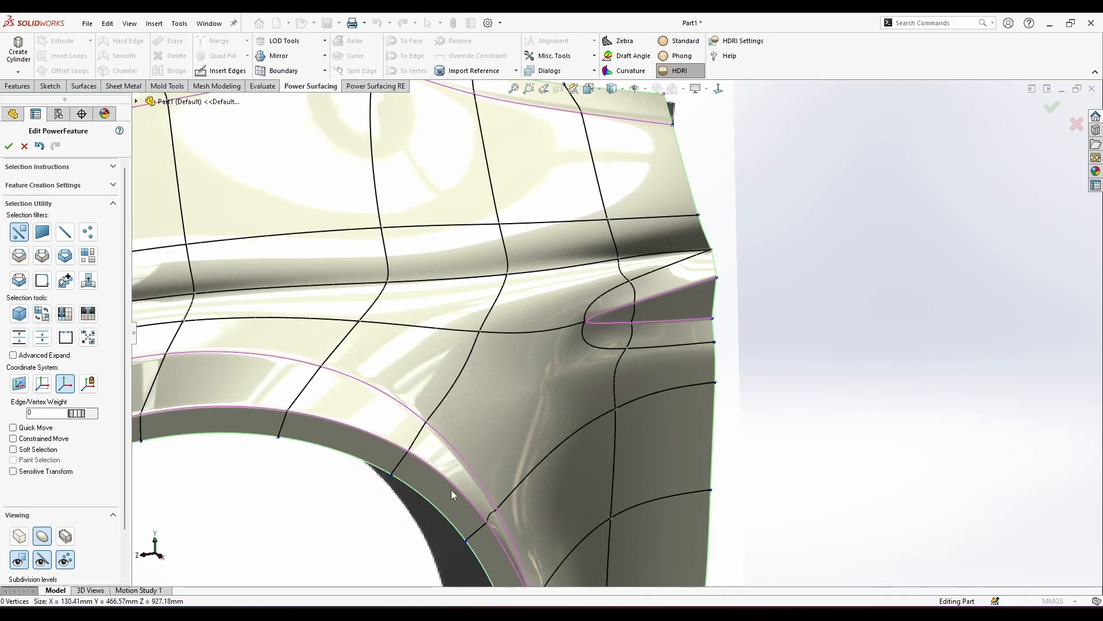
Insert an edge from the vertex below the V recess to the wheel arch crease vertex, and return to smooth display.
left_click(227, 70)
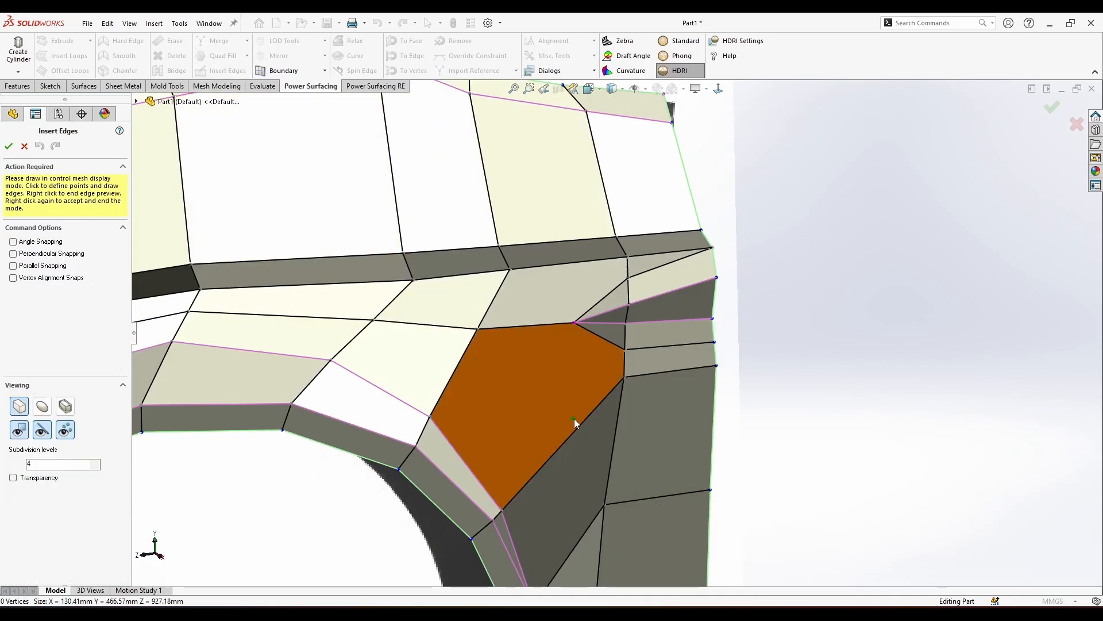
middle_click_drag(574, 422, 628, 363)
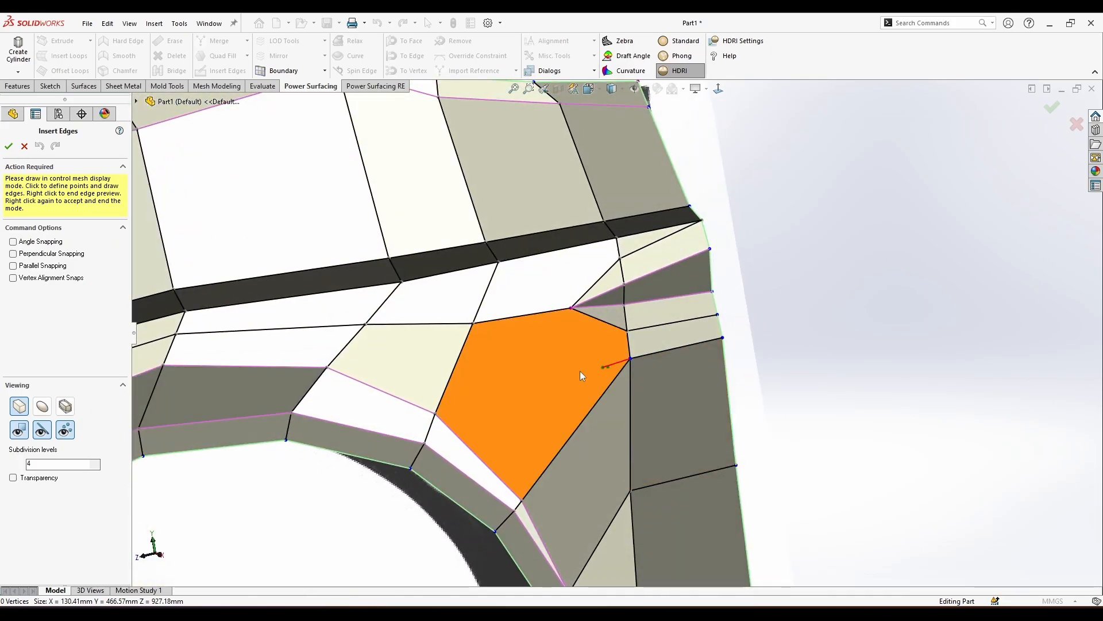
left_click(436, 413)
right_click(508, 390)
right_click(509, 389)
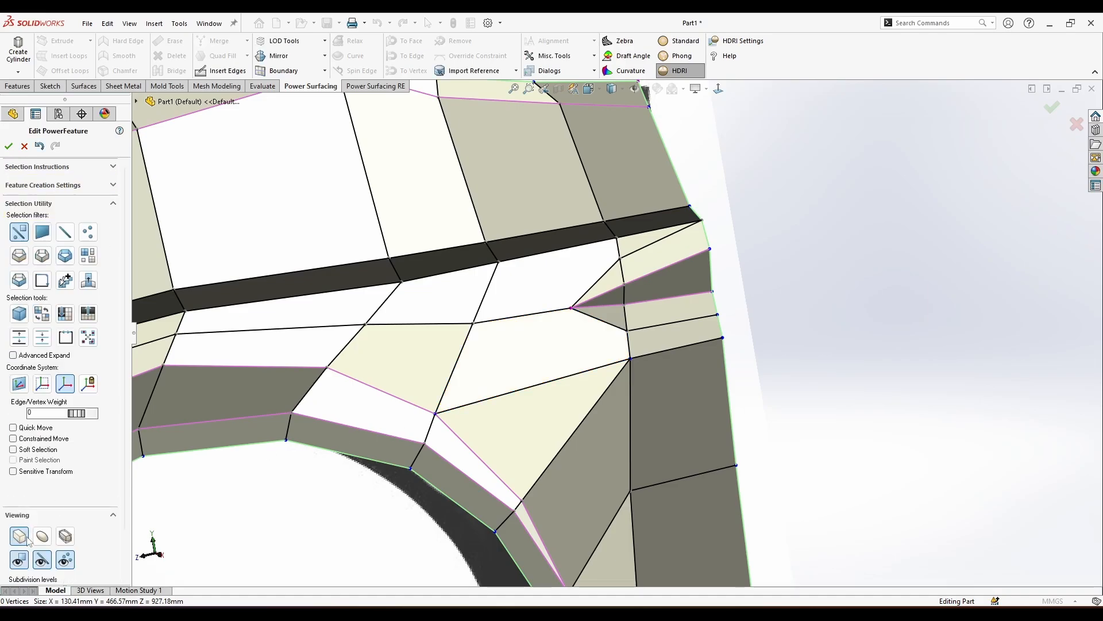
left_click(42, 536)
Examine the whole fender's reflections with the mesh edges and vertices hidden, and show the mesh again.
middle_click_drag(690, 508, 770, 444)
scroll(624, 350, "up", 5)
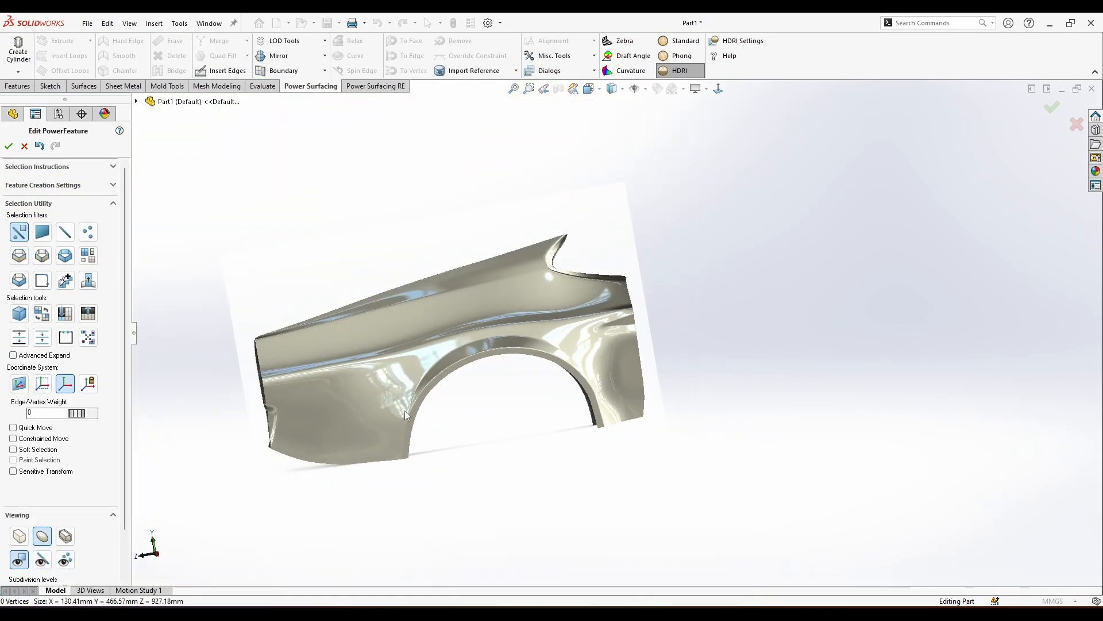
middle_click_drag(587, 275, 627, 311)
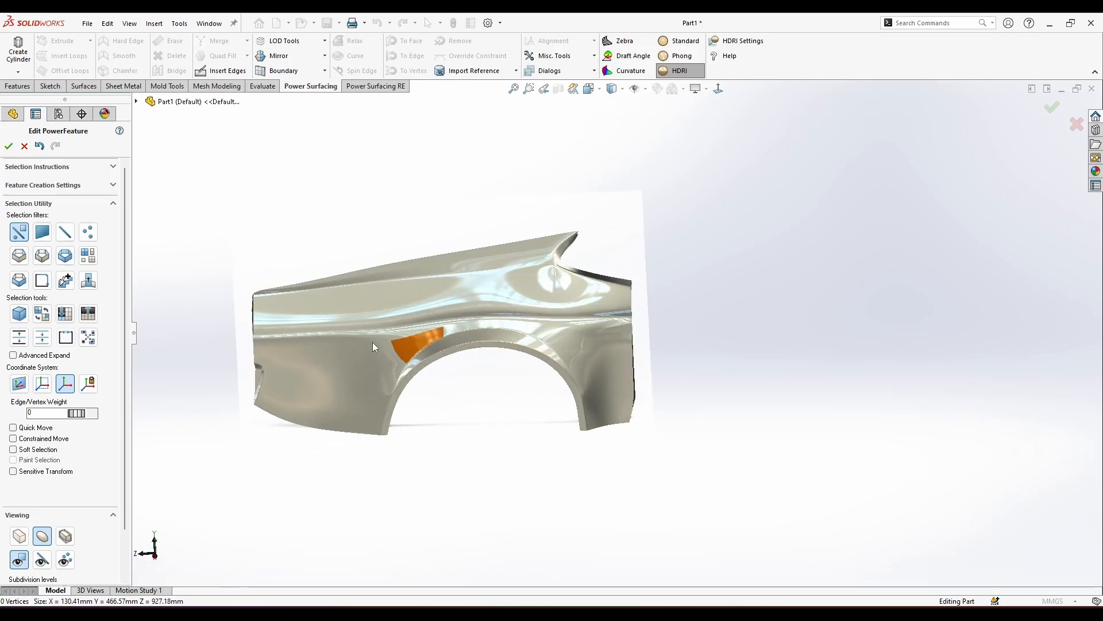
scroll(372, 343, "down", 4)
middle_click_drag(593, 480, 621, 439)
middle_click_drag(787, 416, 807, 360)
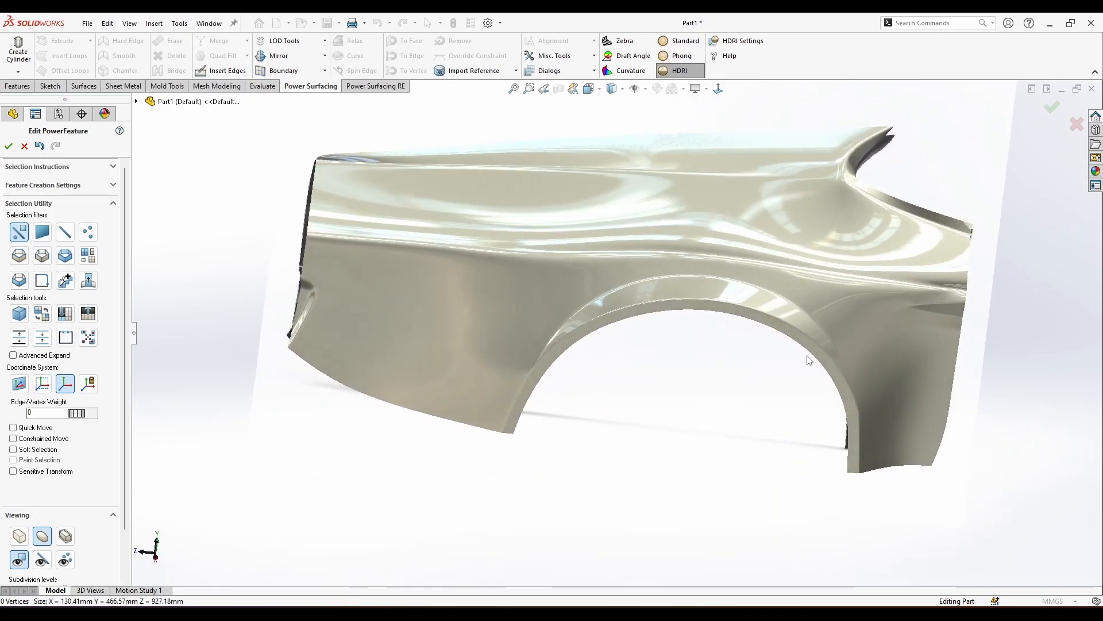
scroll(897, 212, "down", 4)
left_click(42, 559)
left_click(65, 559)
Nudge the short edge at the inner corner of the upper rear notch slightly along X and clear the selection.
scroll(813, 152, "down", 4)
scroll(766, 196, "down", 1)
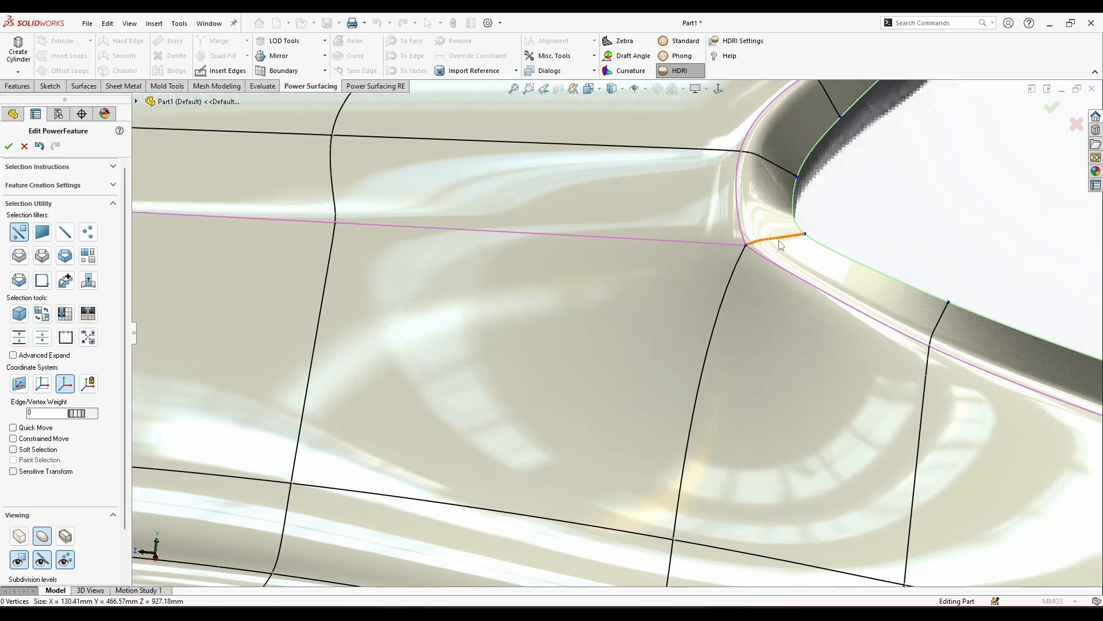
left_click(776, 238)
middle_click_drag(779, 253, 790, 339)
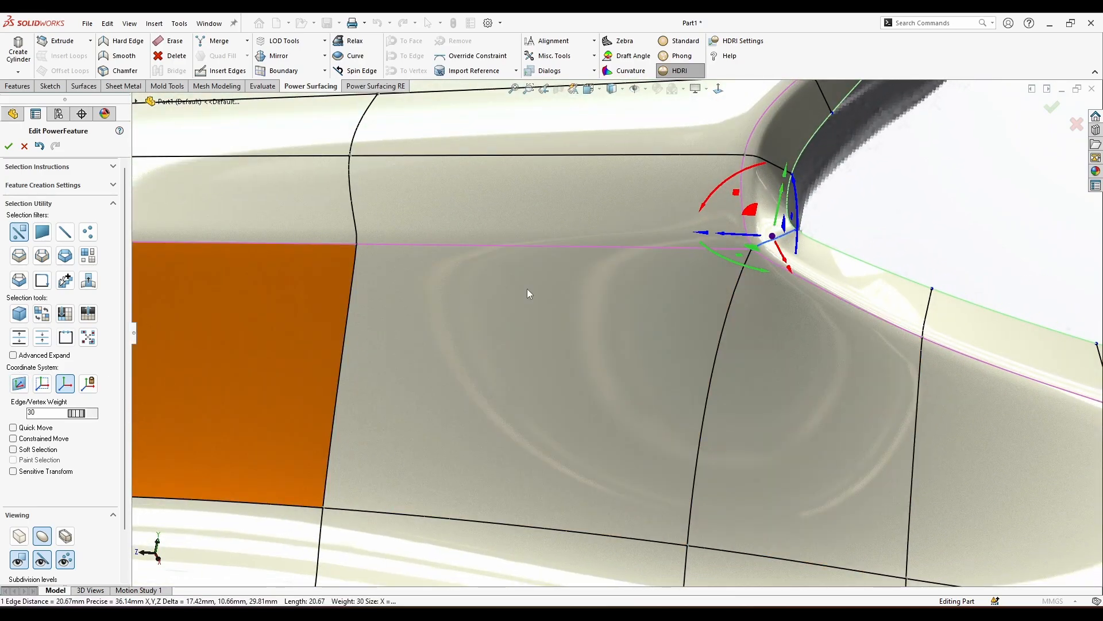
middle_click_drag(549, 303, 908, 268)
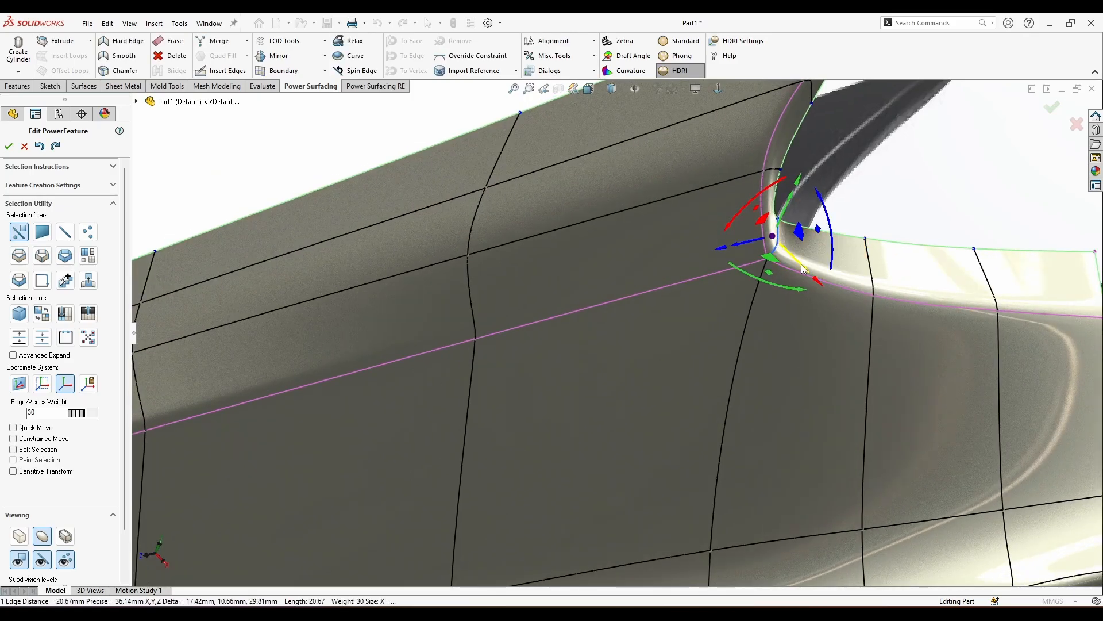
left_click_drag(809, 269, 806, 266)
key("Escape")
Slightly adjust a flange face along the upper rear notch, clear the selection and finish editing the PowerFeature.
middle_click_drag(809, 269, 891, 258)
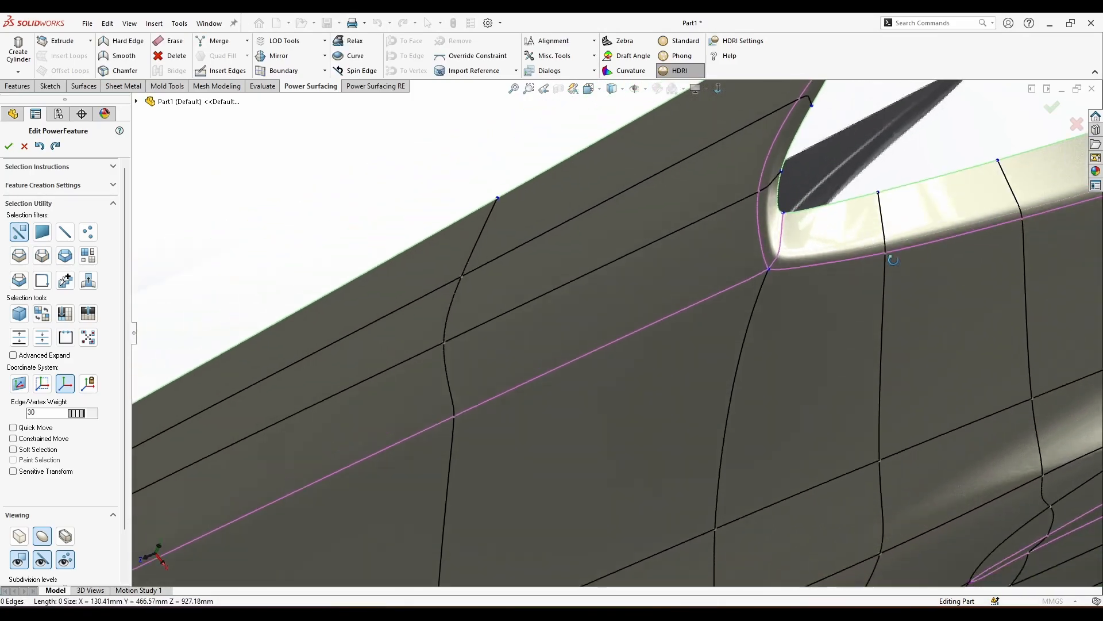
scroll(904, 419, "up", 3)
middle_click_drag(904, 419, 889, 477)
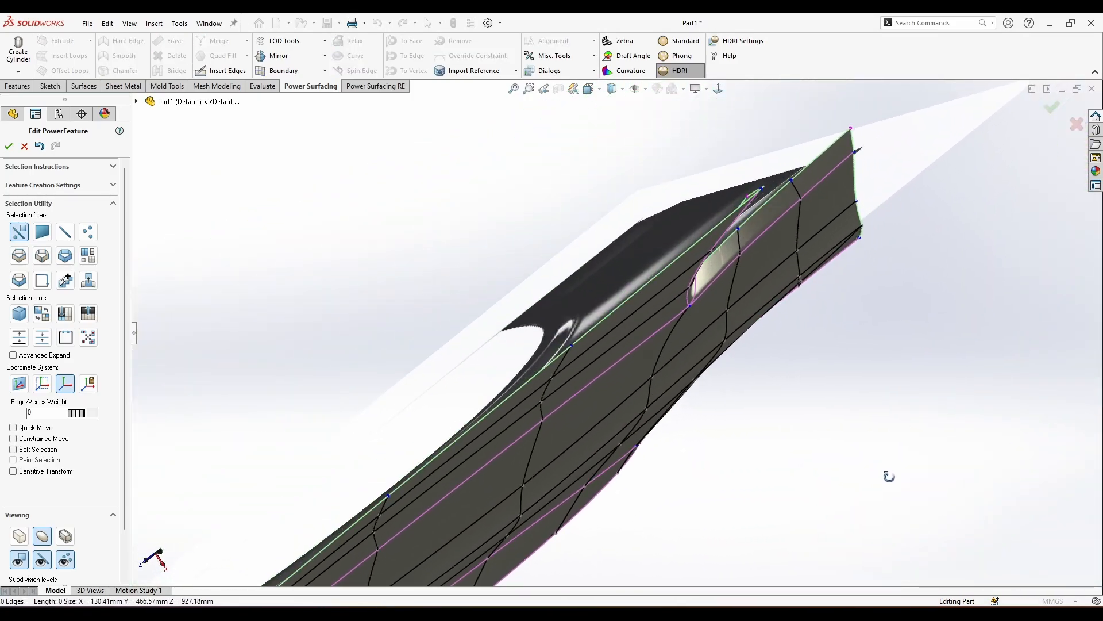
left_click(751, 240)
left_click_drag(751, 198, 754, 201)
left_click(884, 334)
middle_click_drag(884, 334, 956, 164)
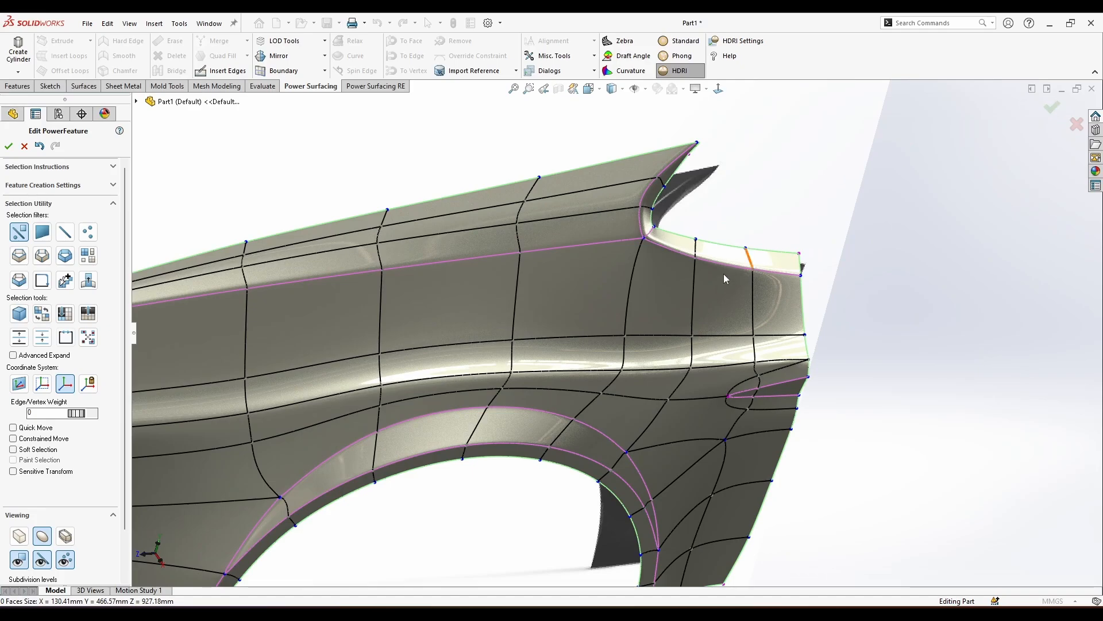
middle_click_drag(695, 290, 712, 323)
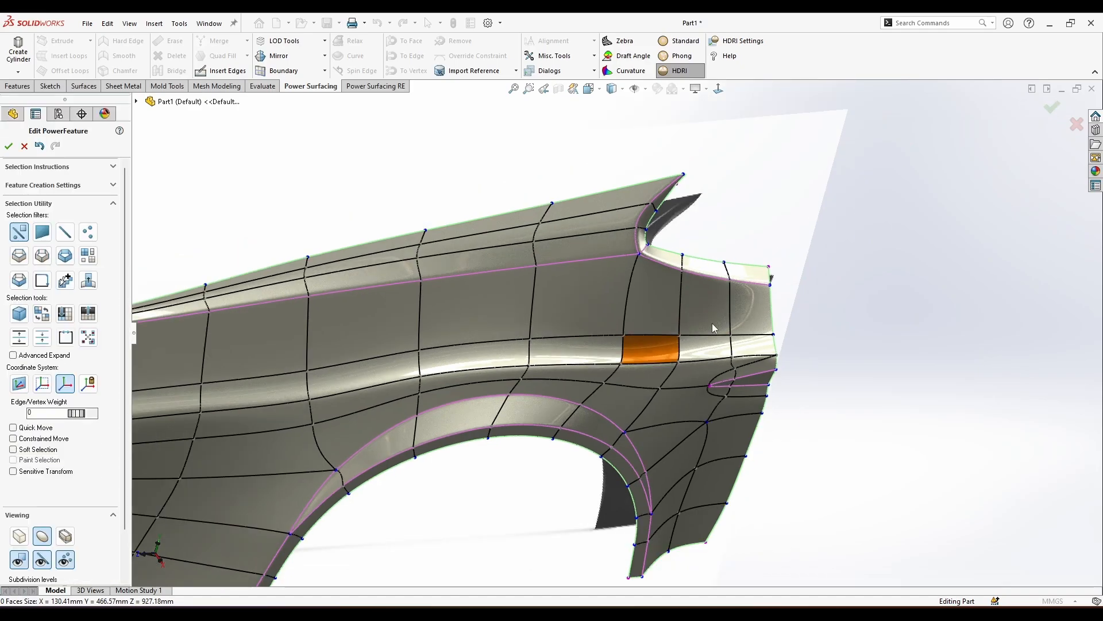
left_click(1056, 110)
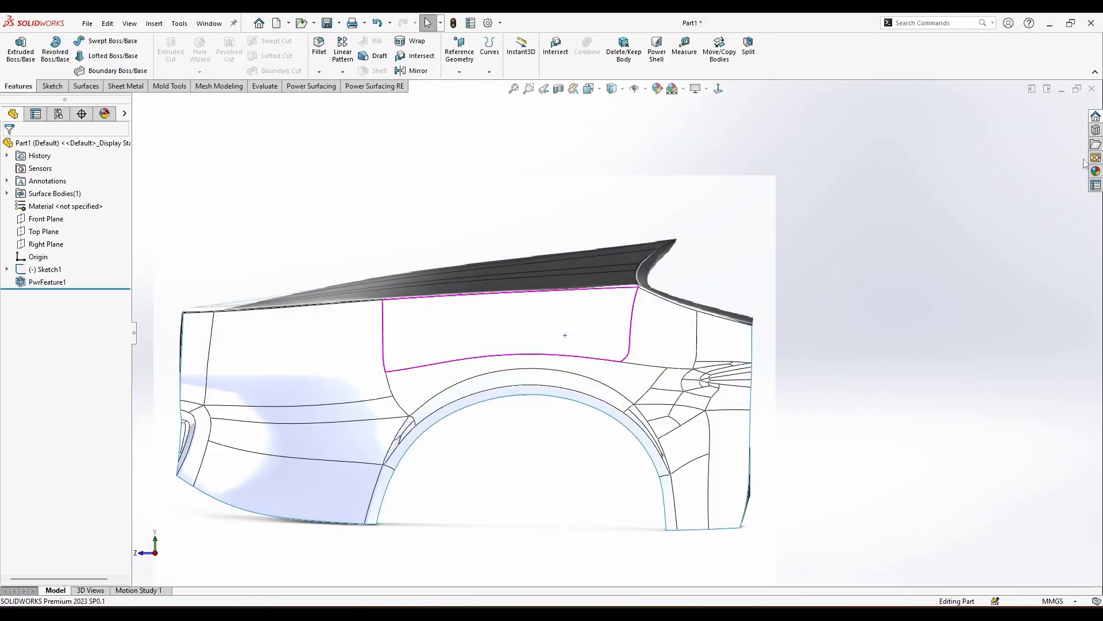
Try a black medium gloss plastic on the fender and replace it with a duller black plastic appearance.
left_click(1095, 171)
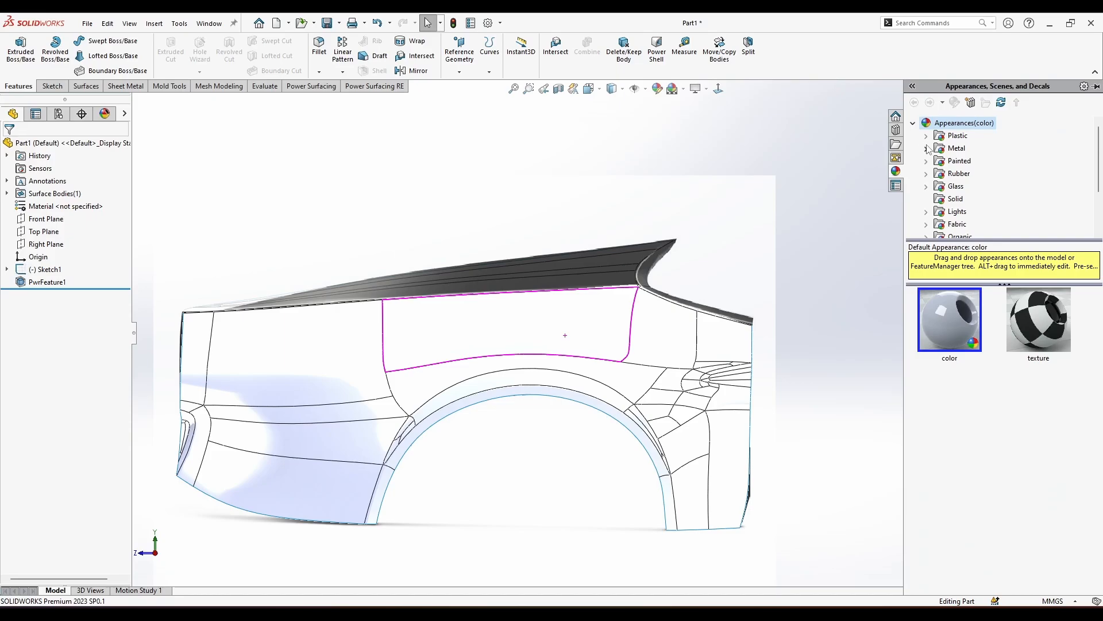
left_click(927, 137)
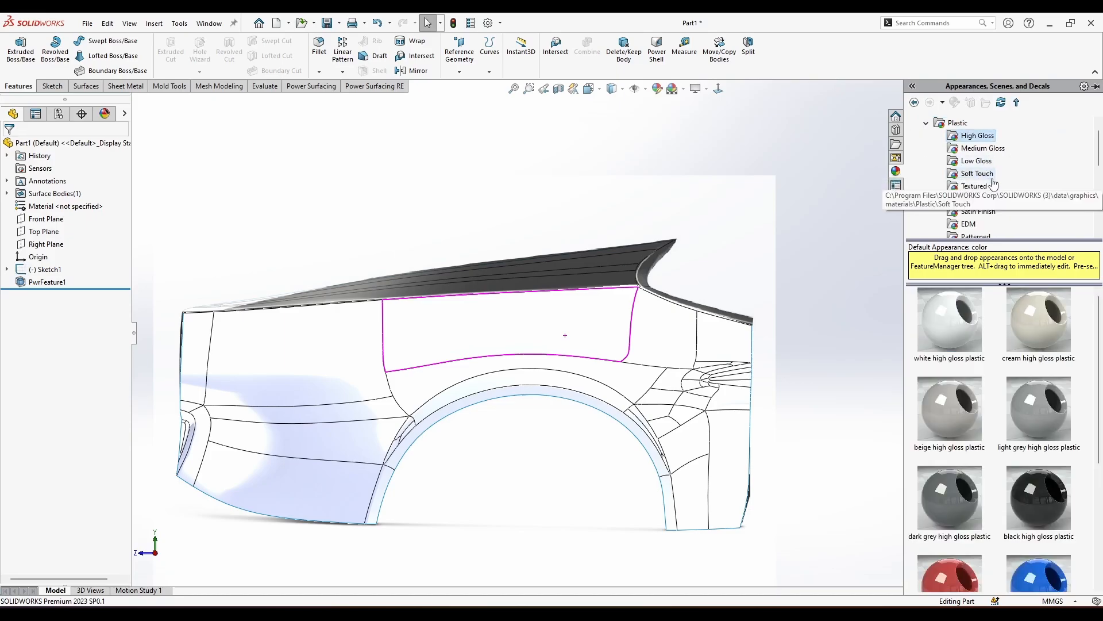
left_click(977, 148)
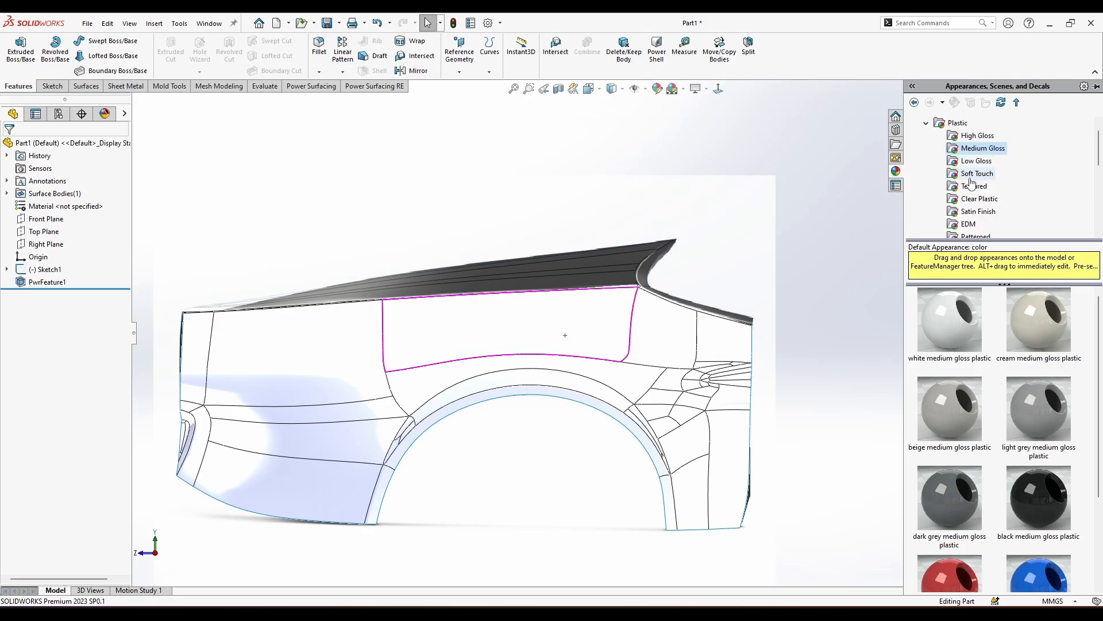
left_click_drag(1063, 466, 581, 322)
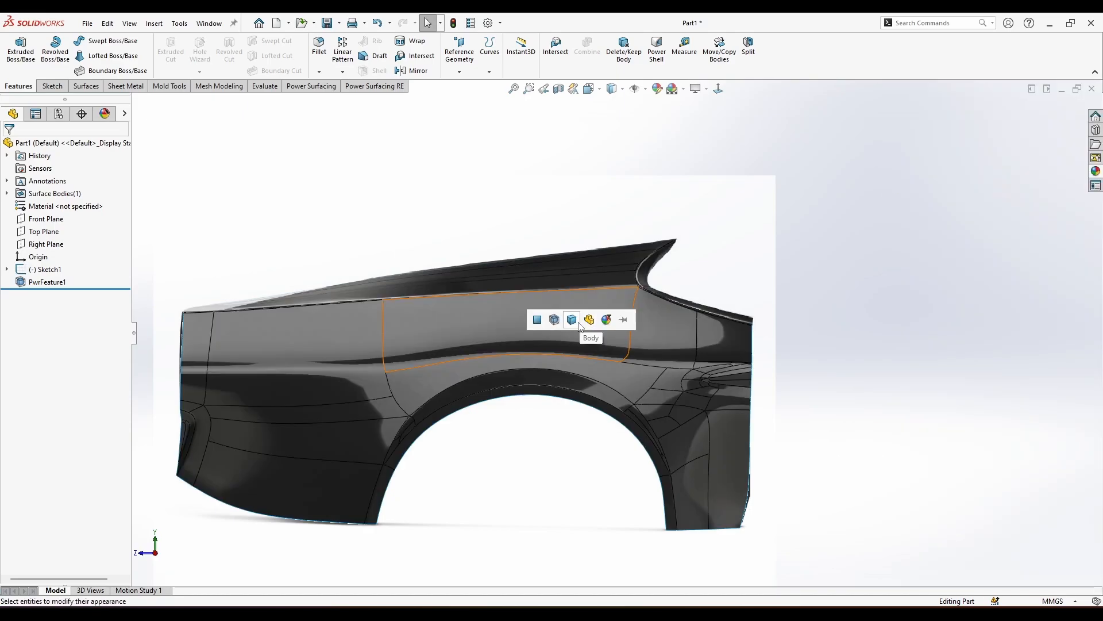
left_click(1096, 172)
left_click_drag(1039, 498, 621, 340)
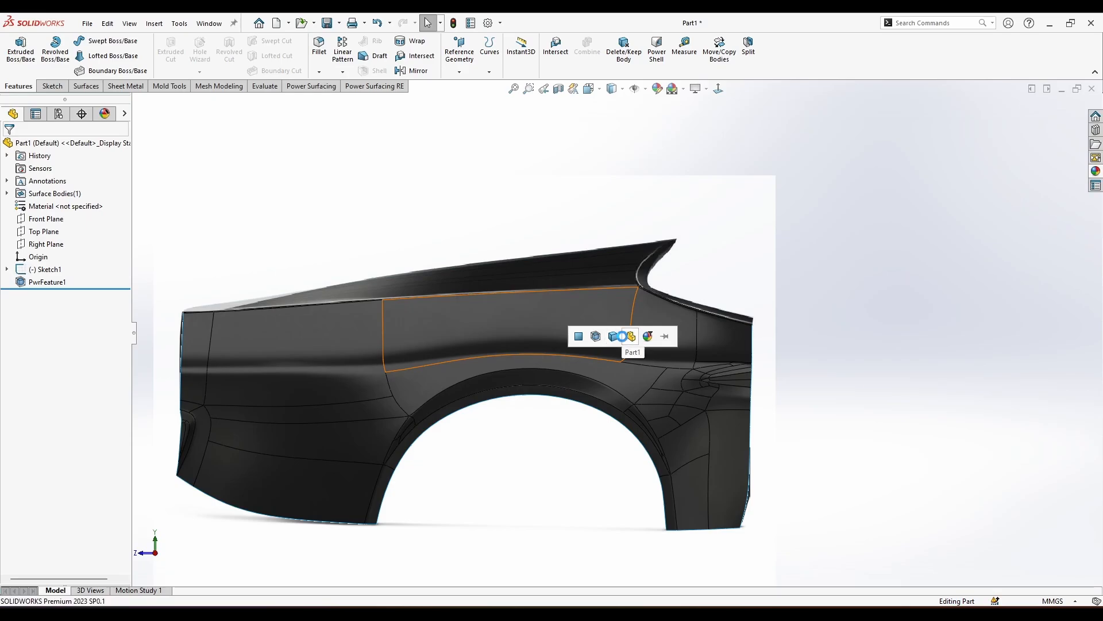
left_click(623, 336)
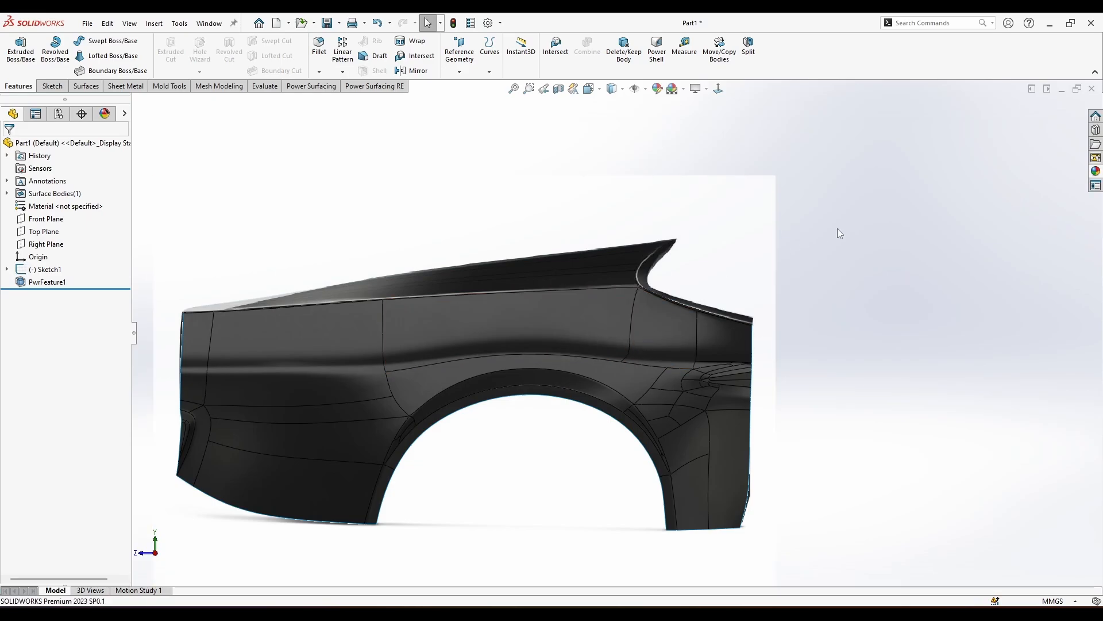
Turn on the perspective view and confirm the document's shaded image quality close to the high end.
left_click(706, 88)
left_click(719, 141)
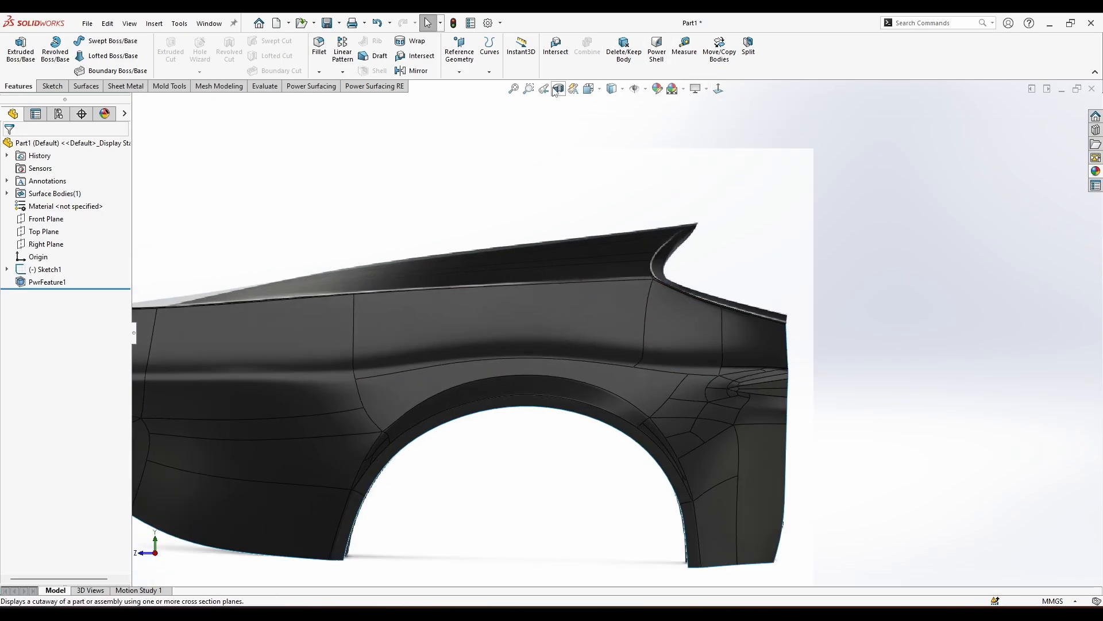
left_click(488, 24)
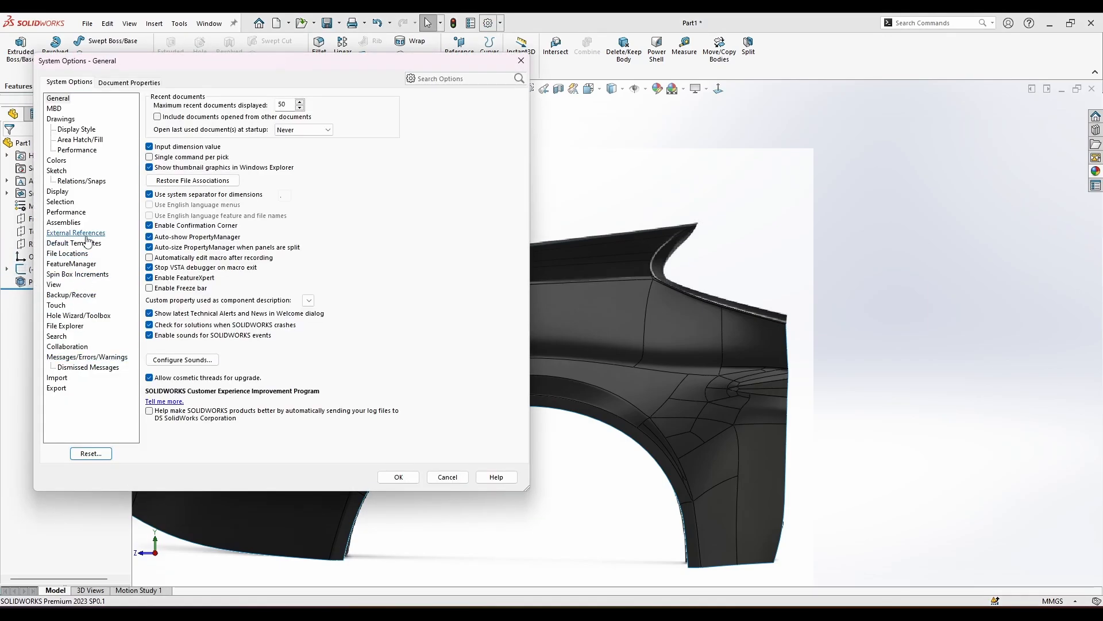
left_click(66, 212)
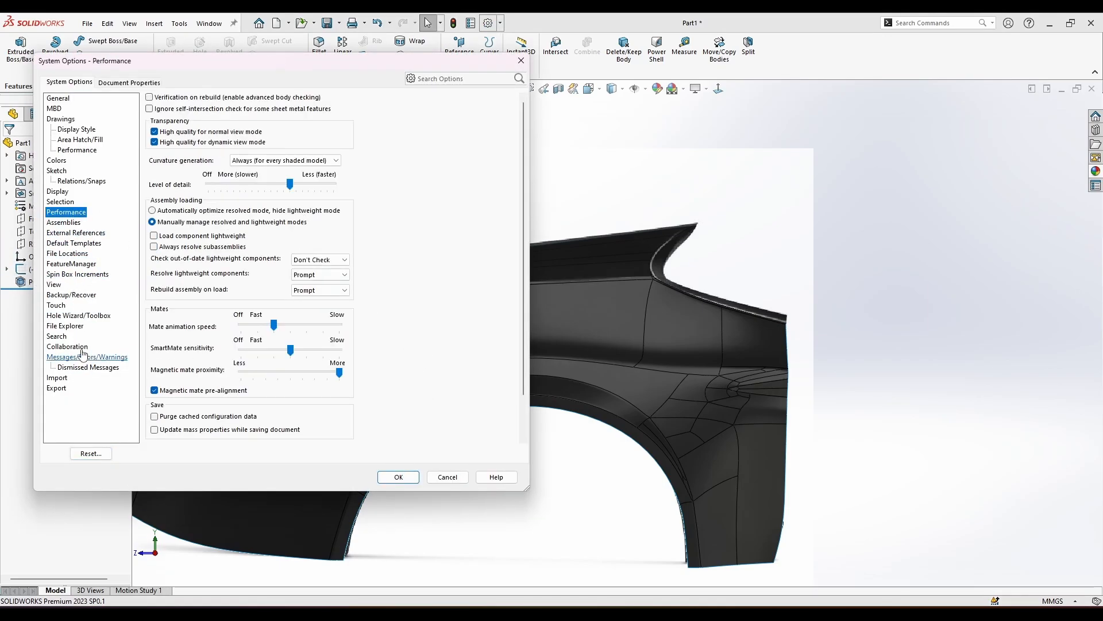
scroll(345, 345, "down", 3)
left_click(315, 411)
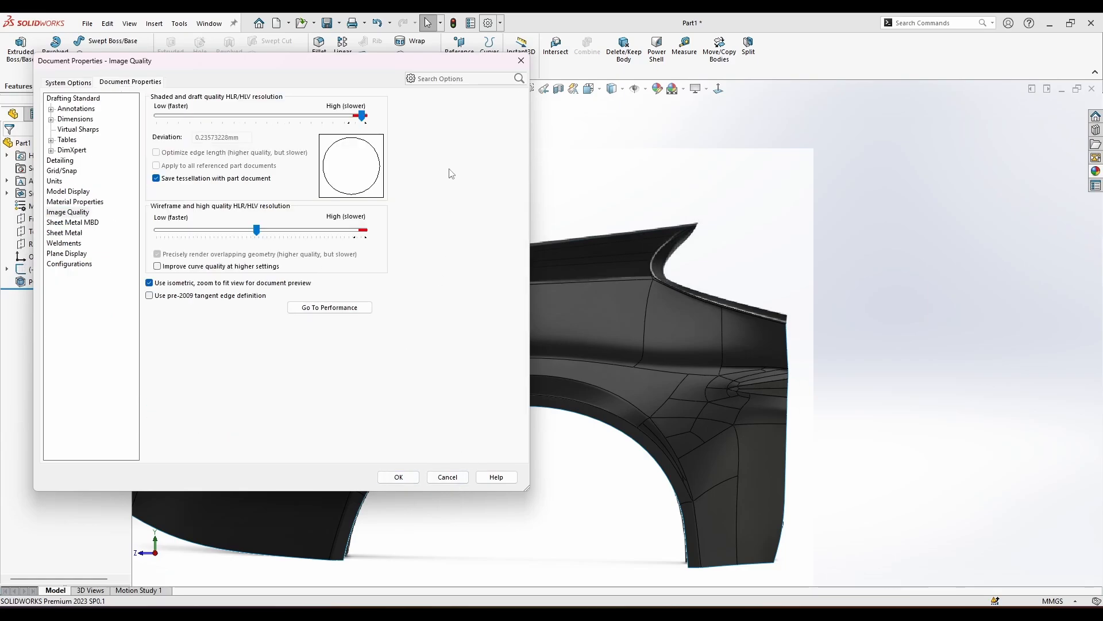
left_click(363, 120)
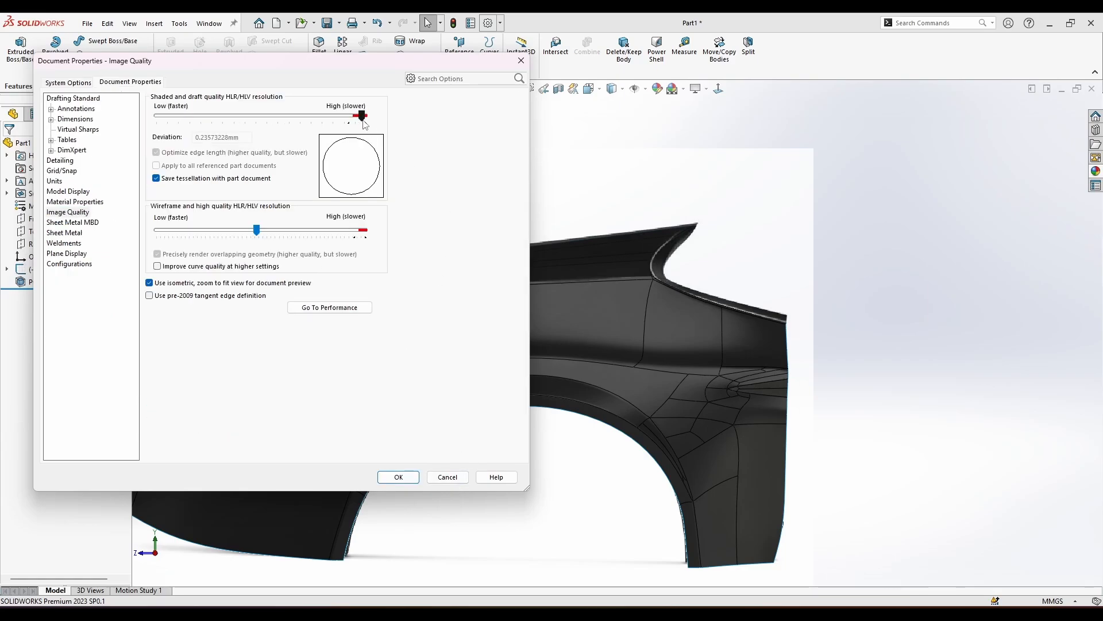
left_click(416, 480)
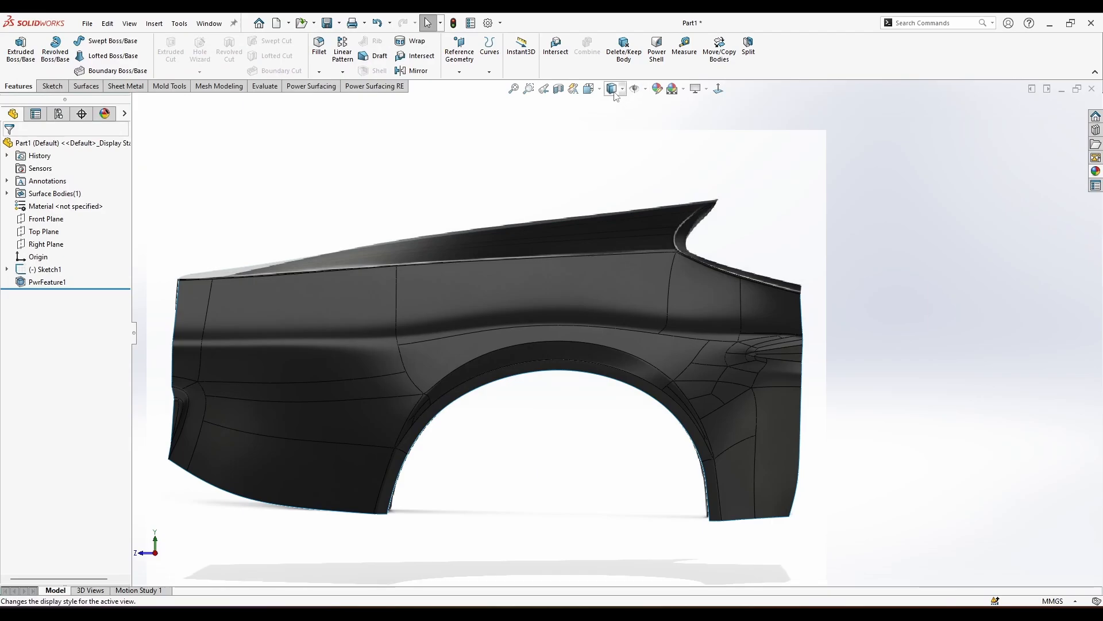
Display the fender shaded without edges and hide the reference image.
left_click(613, 127)
middle_click_drag(517, 500, 591, 153)
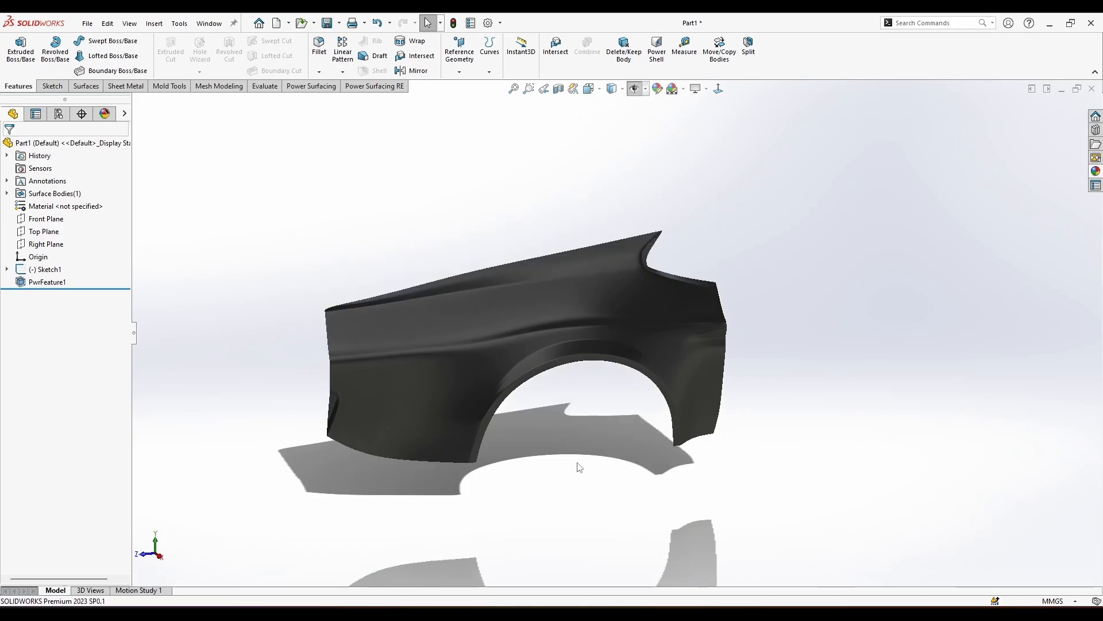
middle_click_drag(579, 466, 506, 328)
Change the scene to a plain grey background and orbit around the fender.
left_click(674, 89)
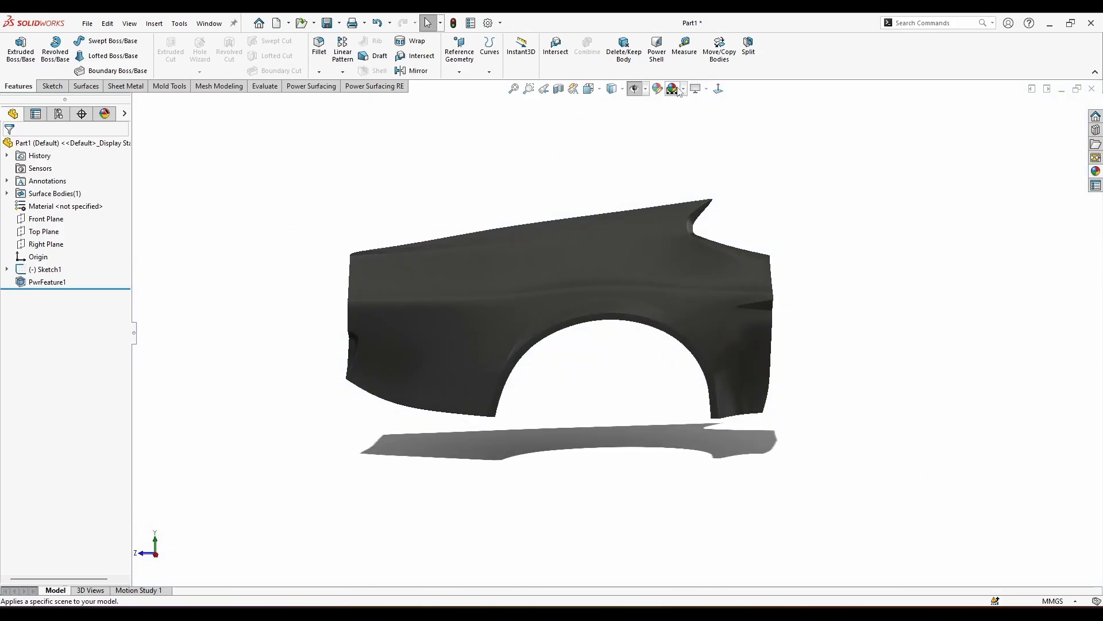
middle_click_drag(603, 170, 616, 220)
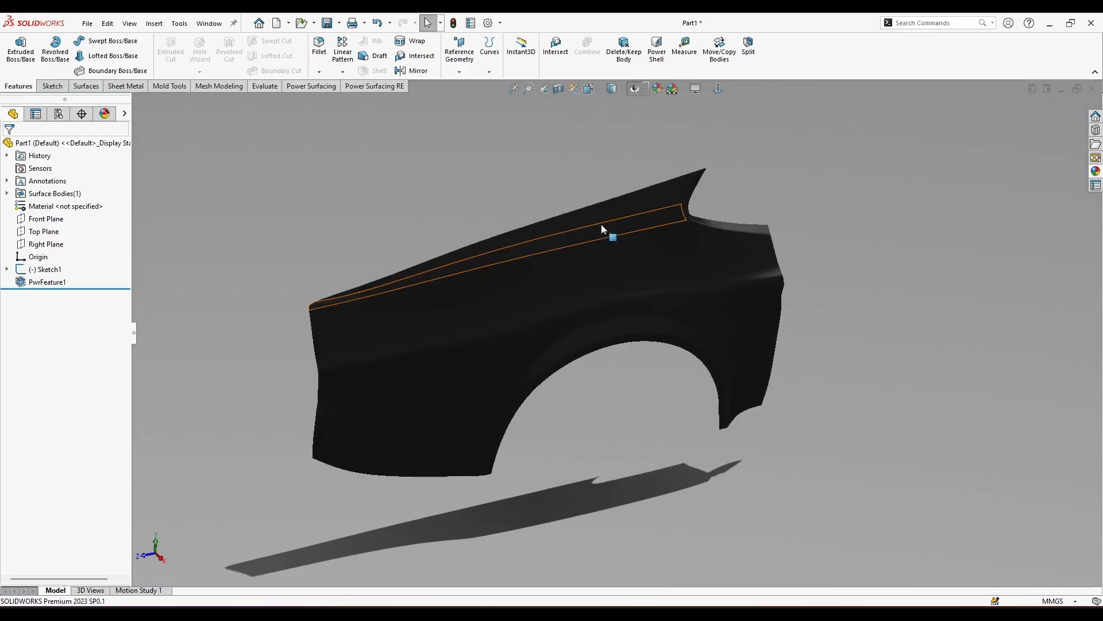
Change the scene to 3 Point Faded (Default) and orbit to the fender's side.
scroll(602, 227, "down", 1)
left_click(673, 91)
left_click(683, 90)
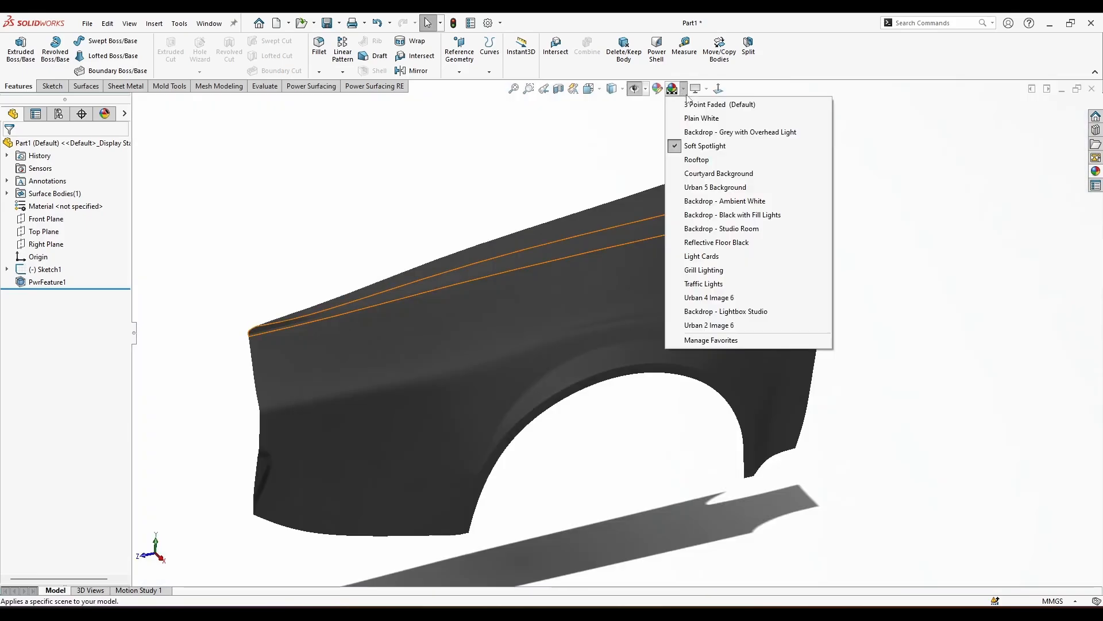
left_click(689, 104)
middle_click_drag(627, 495, 640, 348)
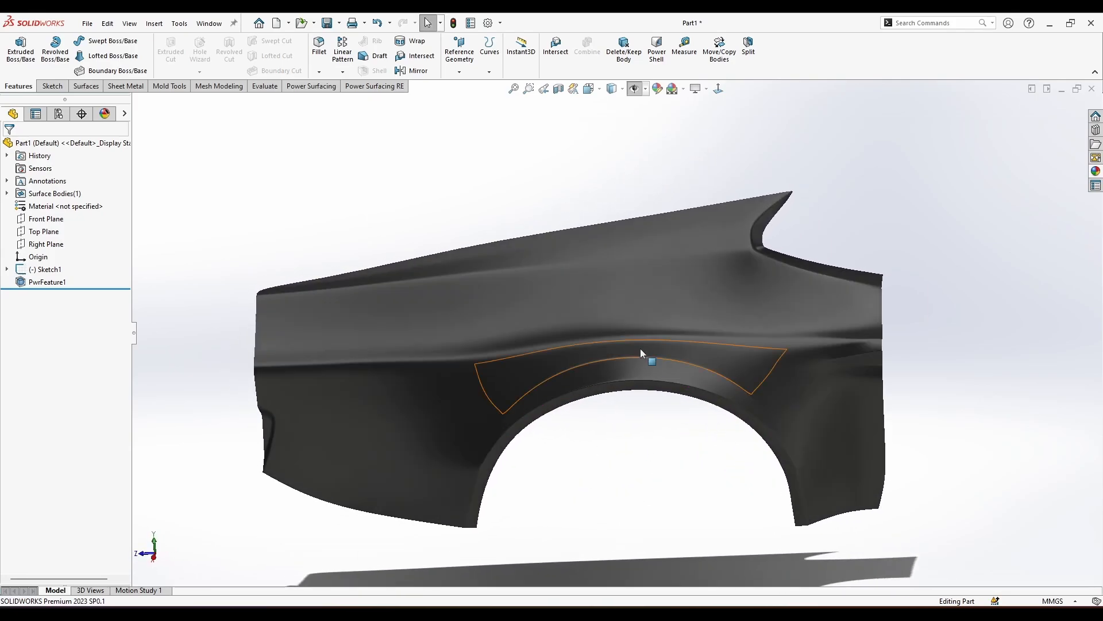
Examine the fender's shaded surfaces around the wheel arch and the small recess at its front edge.
left_click(645, 330)
right_click(645, 330)
left_click(571, 493)
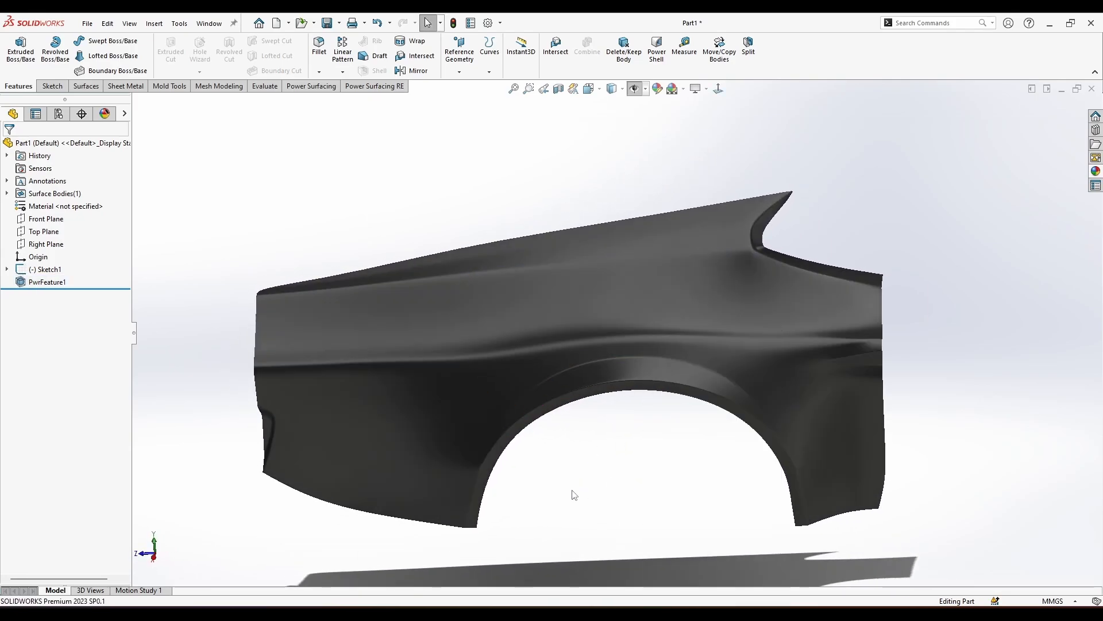
mouse_move(571, 493)
middle_mouse_down()
mouse_move(525, 451)
mouse_move(567, 484)
mouse_move(574, 478)
middle_mouse_up()
scroll(856, 424, "down", 4)
middle_click_drag(682, 376, 470, 461)
scroll(619, 360, "up", 4)
scroll(313, 353, "down", 8)
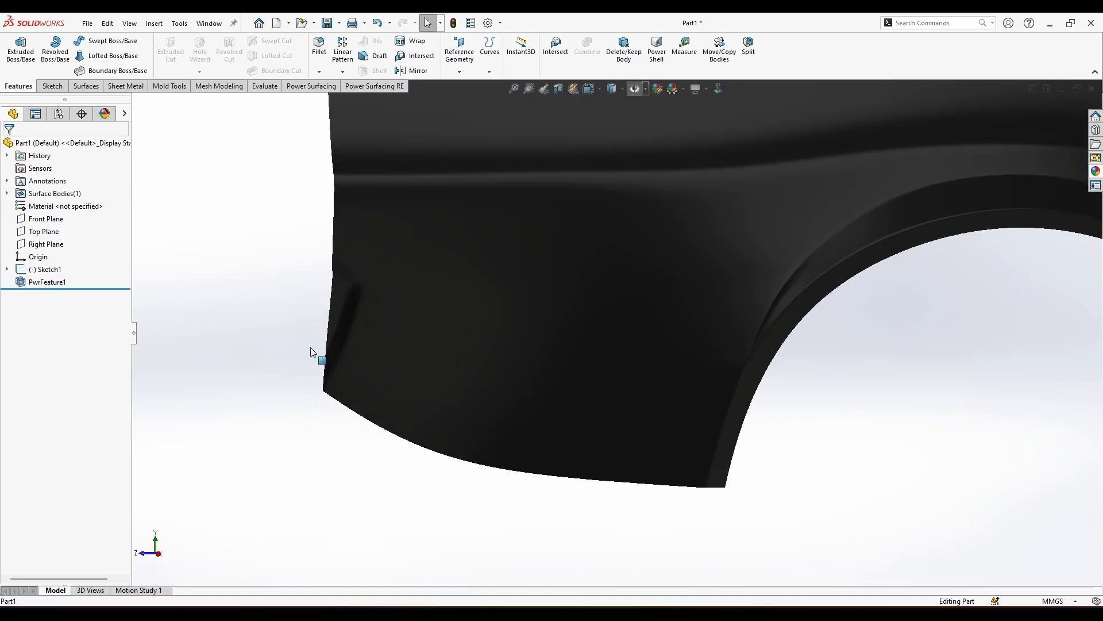
mouse_move(452, 257)
middle_mouse_down()
mouse_move(447, 226)
mouse_move(489, 133)
mouse_move(418, 330)
mouse_move(448, 239)
middle_mouse_up()
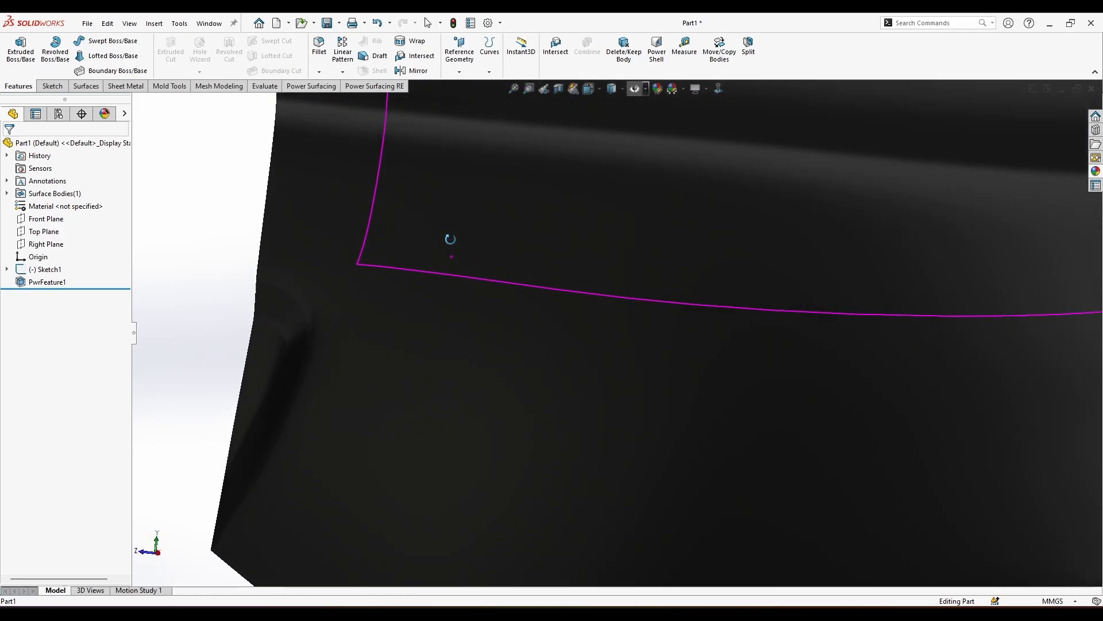
Apply a red appearance to the fender and view it around the wheel arch.
left_click(1095, 171)
left_click_drag(879, 455, 730, 437)
left_click(744, 429)
scroll(725, 447, "up", 4)
scroll(725, 447, "up", 6)
middle_click_drag(902, 389, 783, 443)
scroll(783, 443, "down", 5)
middle_click_drag(635, 359, 752, 427)
middle_click_drag(750, 333, 693, 306)
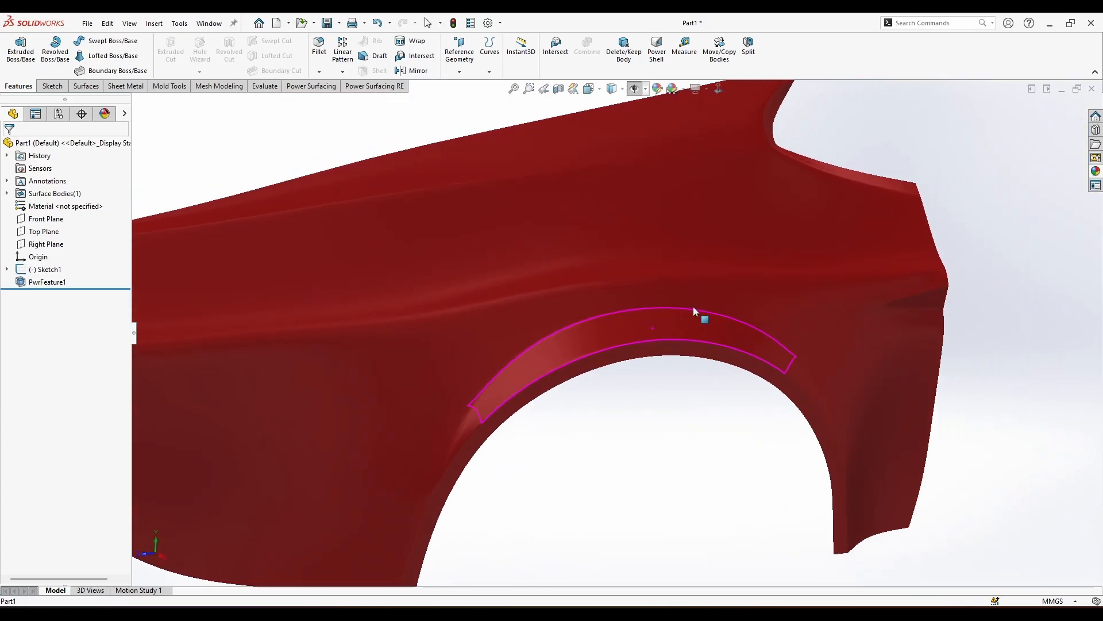
Reopen the fender's PwrFeature1 subdivision surface for editing.
right_click(677, 303)
left_click(687, 270)
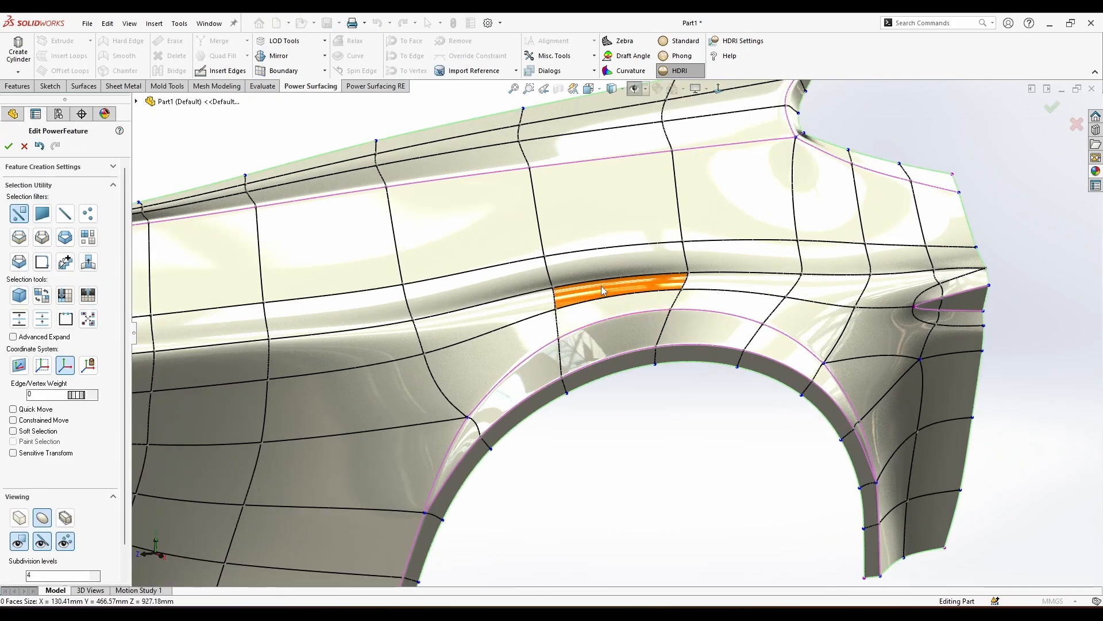
scroll(580, 338, "up", 2)
middle_click_drag(580, 338, 636, 298)
scroll(635, 298, "down", 2)
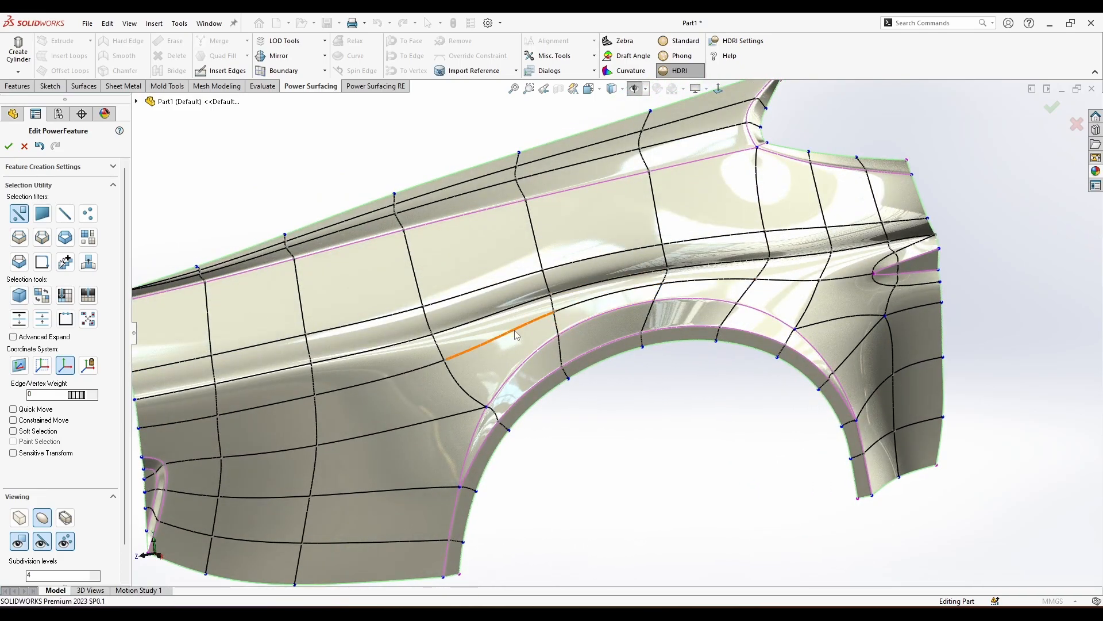
middle_click_drag(516, 335, 532, 357)
Delete the lengthwise edge loop running through the body crease above the wheel arch.
key("s")
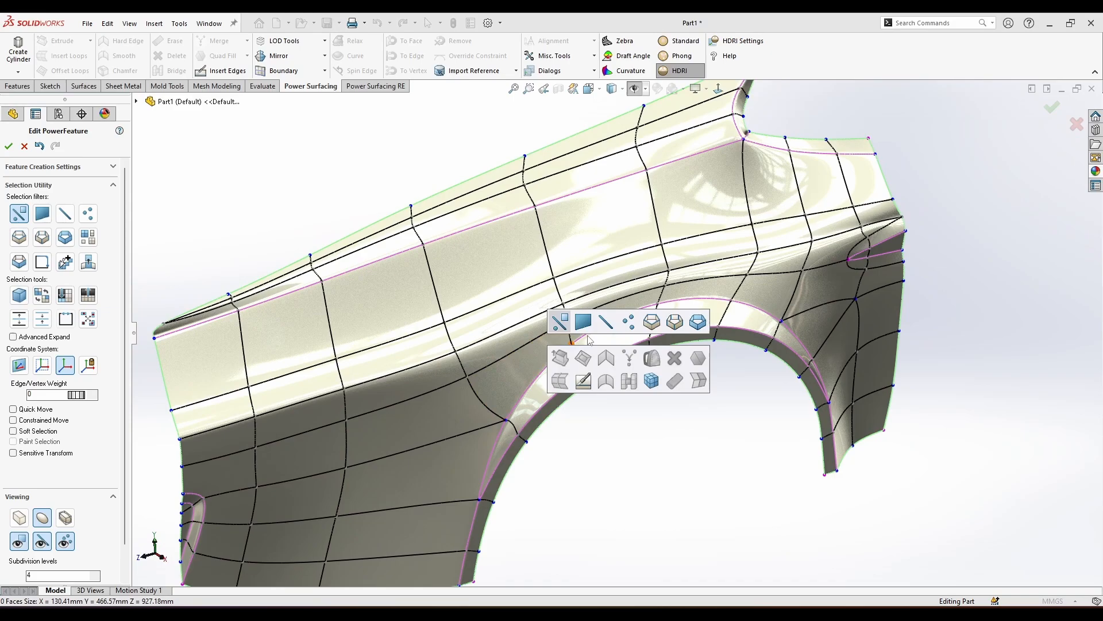
left_click(651, 325)
left_click(616, 285)
middle_click_drag(620, 287, 661, 301)
key("s")
left_click(786, 352)
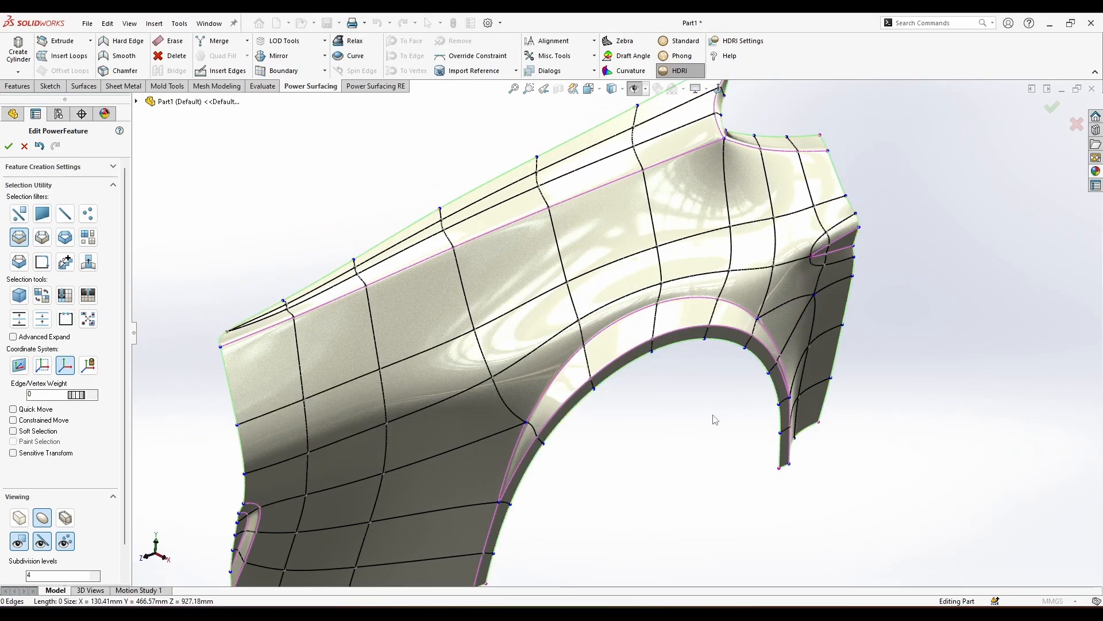
Set an edge weight of 10 on the four rearmost edges of the lengthwise loop above the V-shaped crease.
middle_click_drag(715, 419, 756, 247)
scroll(764, 241, "down", 3)
key("s")
left_click(766, 212)
left_click(783, 234)
left_click(739, 243, "ctrl")
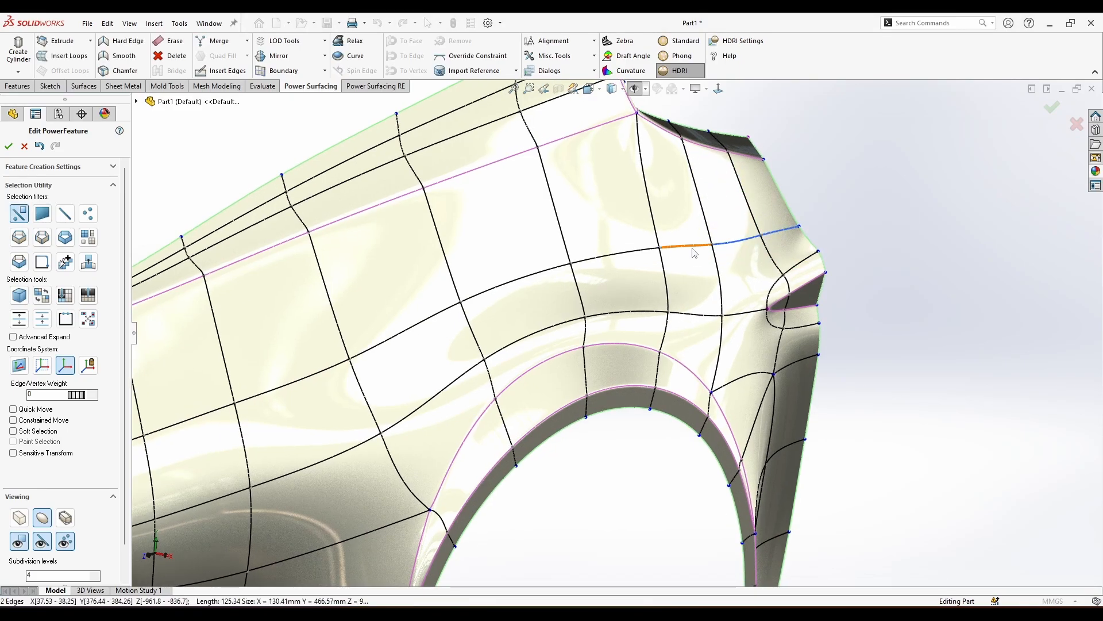
left_click(693, 252, "ctrl")
left_click(639, 251, "ctrl")
middle_click_drag(638, 253, 670, 282)
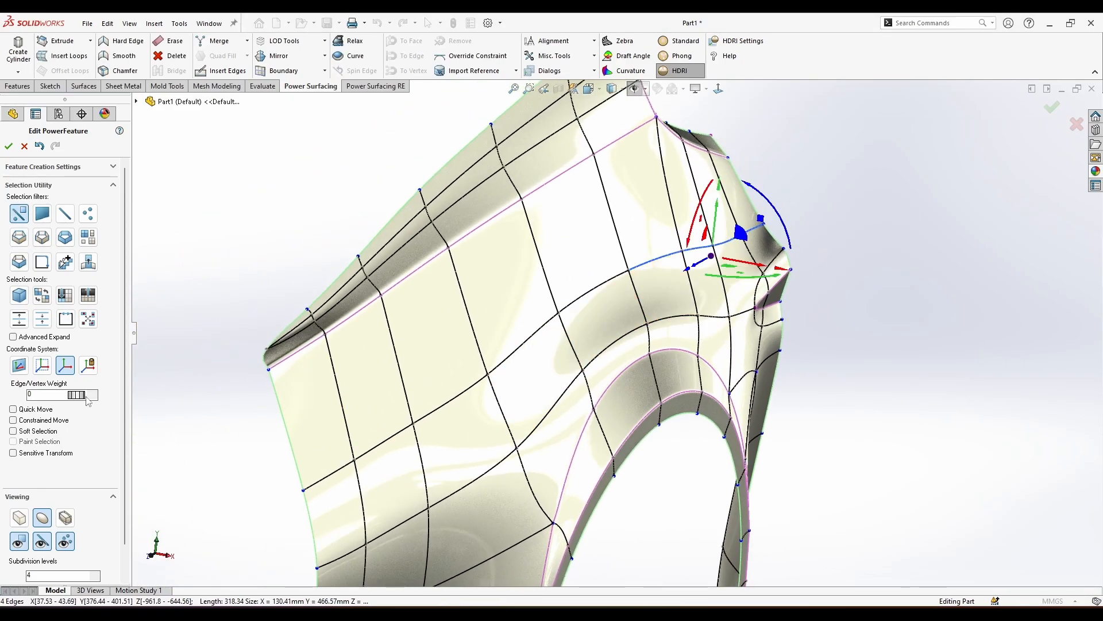
left_click_drag(99, 400, 224, 419)
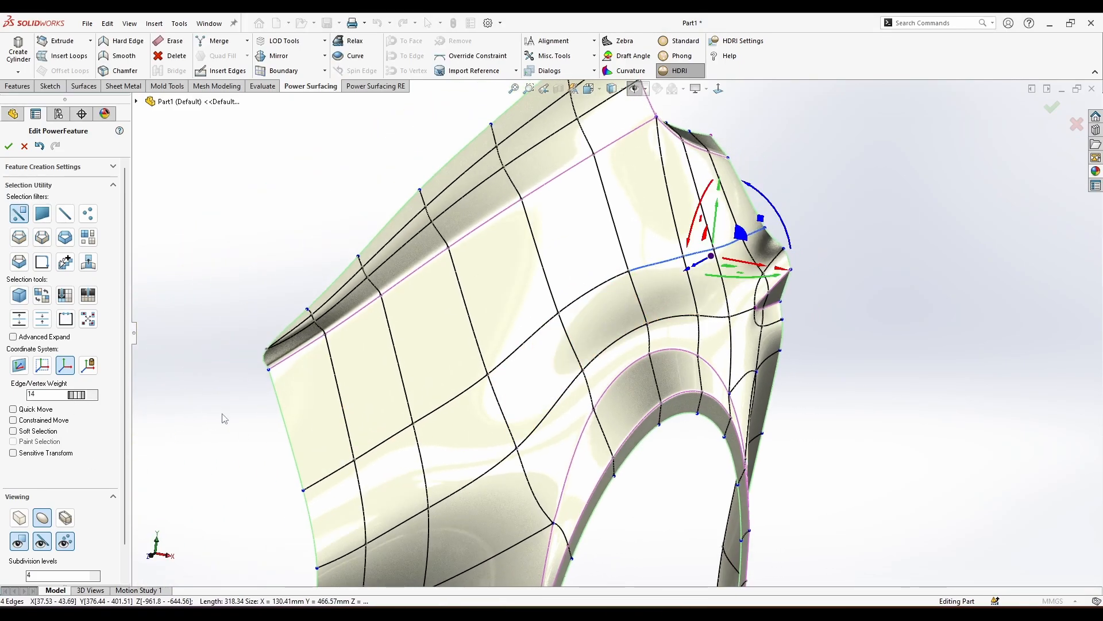
left_click(930, 410)
middle_click_drag(929, 410, 926, 424)
key("ctrl+z")
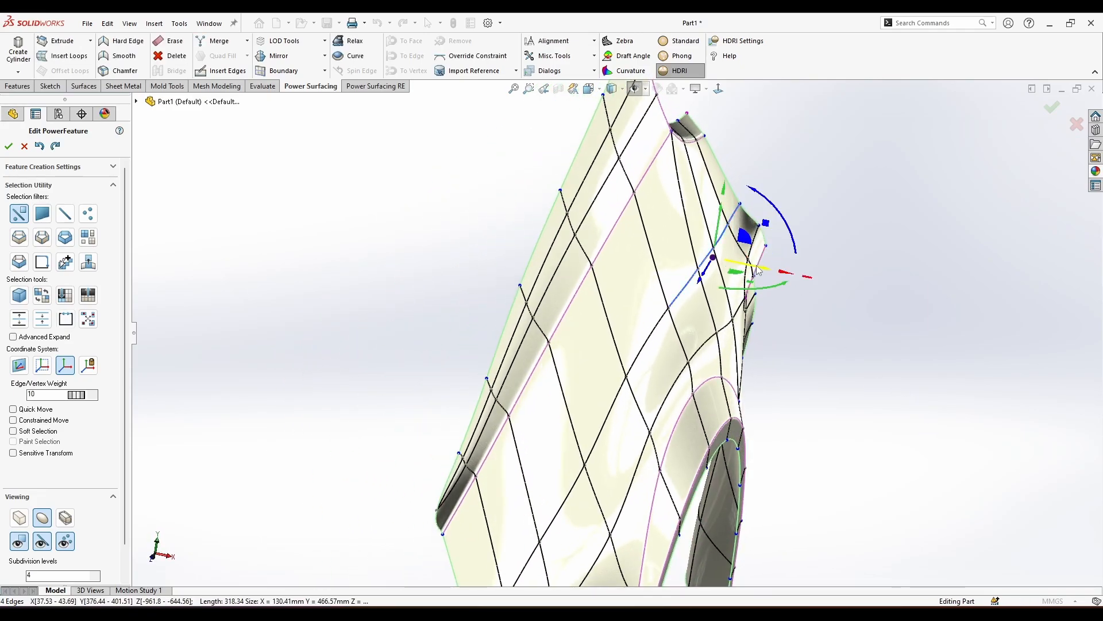
Move the four weighted edges outward about 8.5 mm along X.
left_click_drag(758, 270, 770, 271)
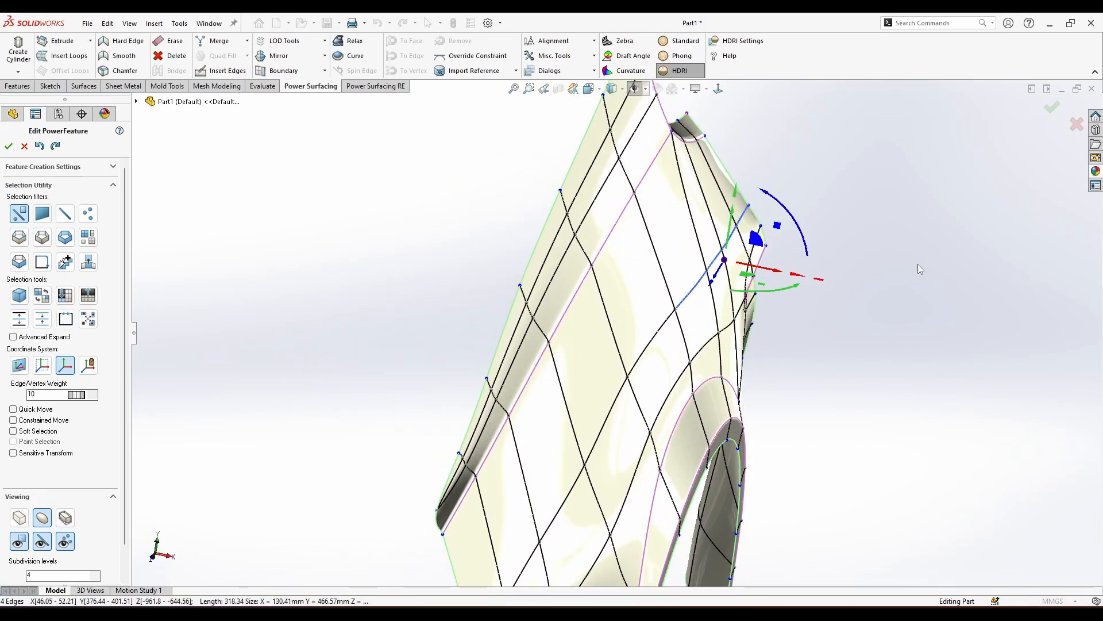
middle_click_drag(918, 265, 753, 376)
left_click(701, 308)
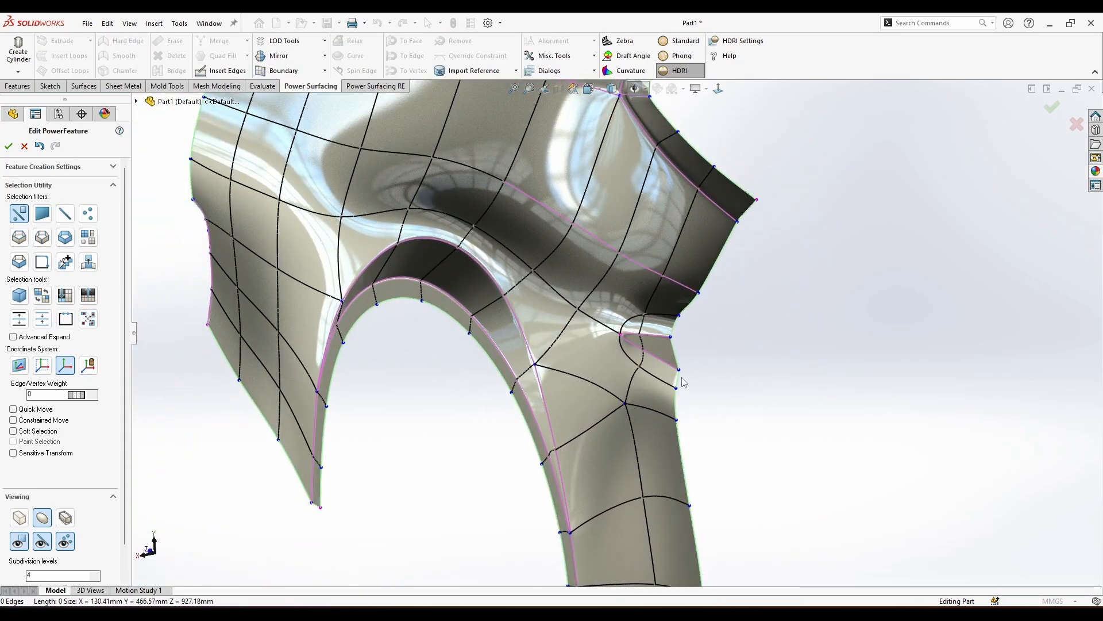
Delete the four-edge loop that wraps around the rear V-shaped crease.
scroll(681, 368, "down", 3)
scroll(615, 303, "down", 1)
left_click(582, 293)
middle_click_drag(601, 299, 619, 312)
left_click(613, 297)
left_click(544, 296, "ctrl")
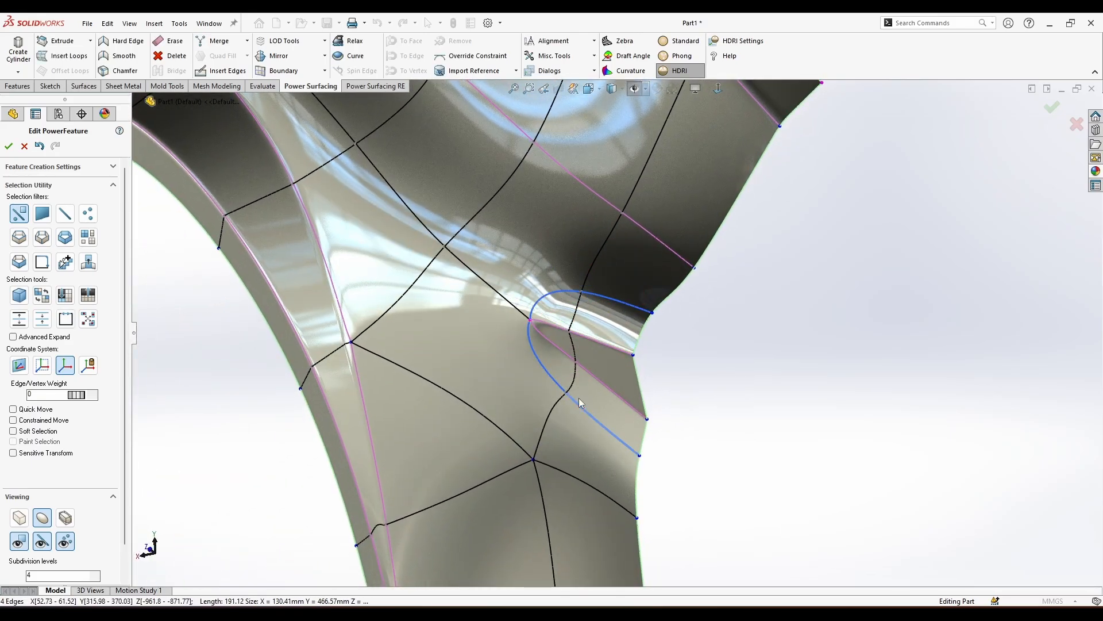
left_click(700, 436)
middle_click_drag(702, 436, 851, 418)
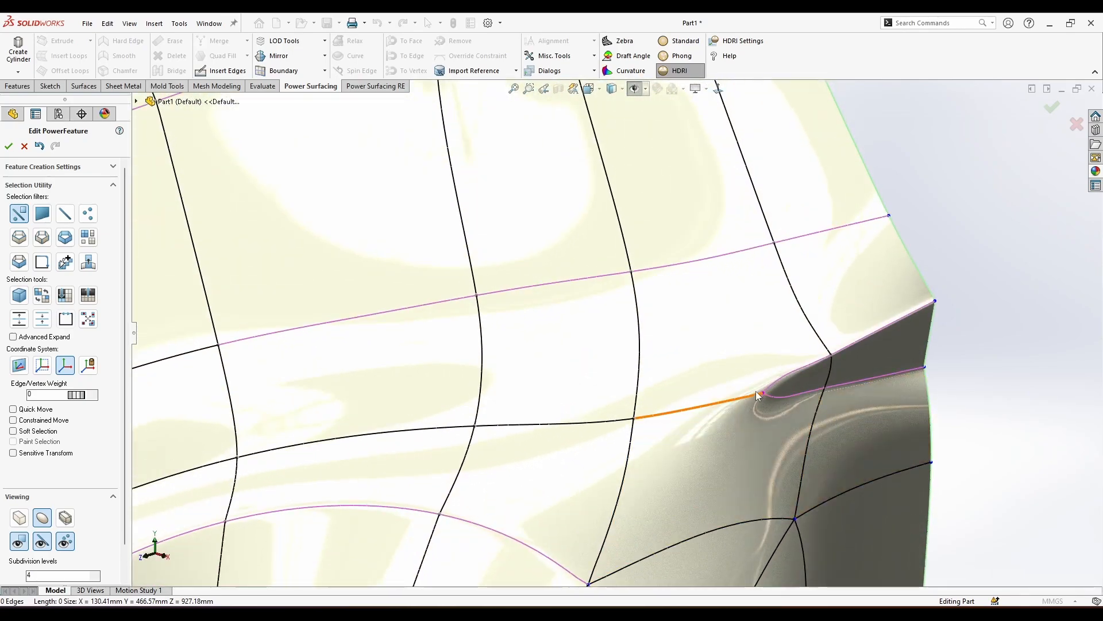
Set the weight of the vertex at the tip of the V-shaped crease to 16.
left_click(758, 393)
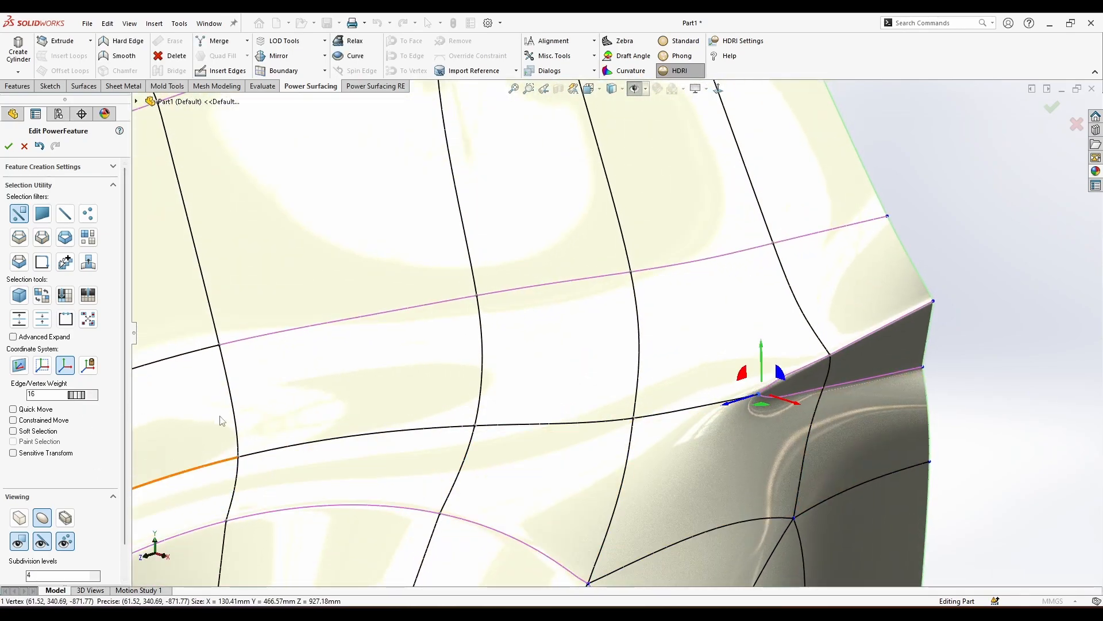
left_click(1016, 413)
scroll(1000, 412, "up", 5)
middle_click_drag(862, 410, 490, 411)
scroll(728, 473, "up", 3)
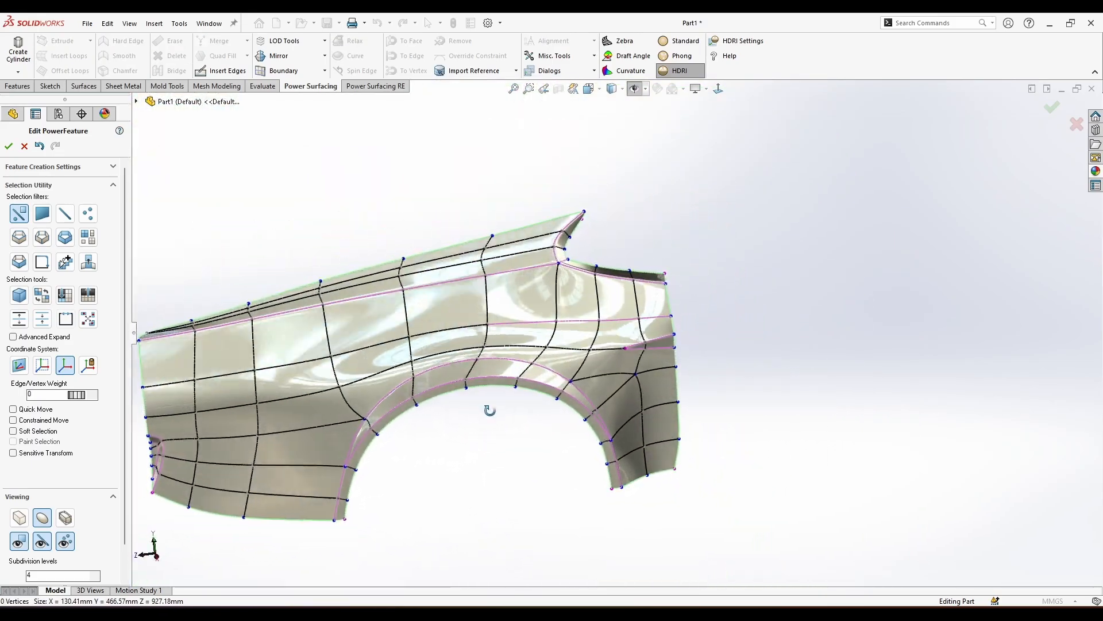
Move the short edge at the inner corner of the upper rear notch slightly along the X axis.
scroll(553, 265, "down", 4)
left_click(573, 261)
middle_click_drag(576, 261, 602, 276)
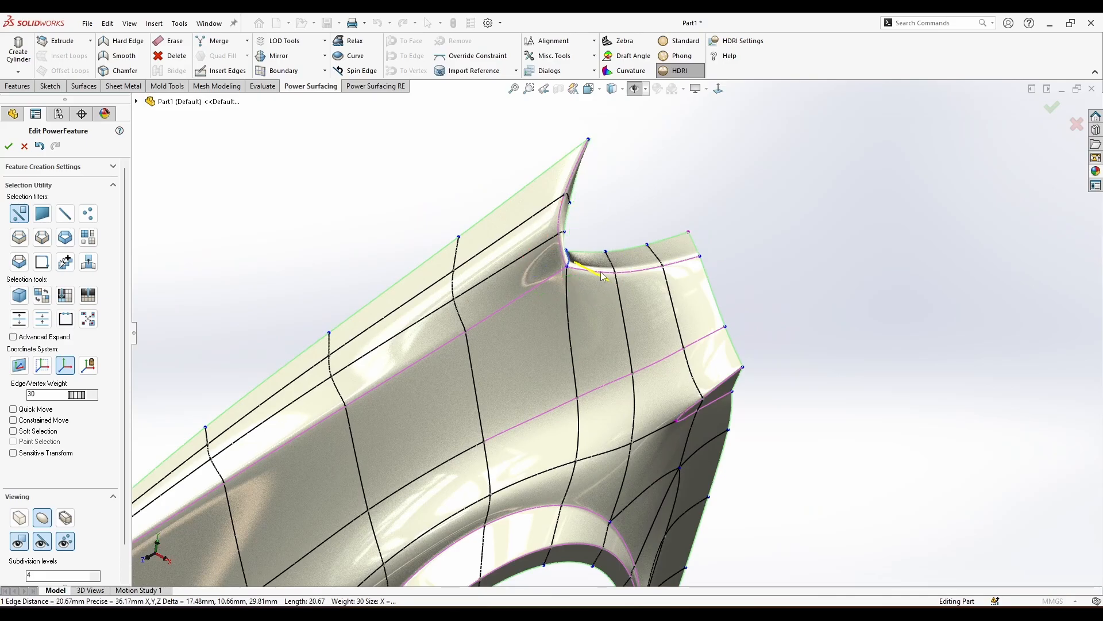
left_click_drag(602, 272, 605, 278)
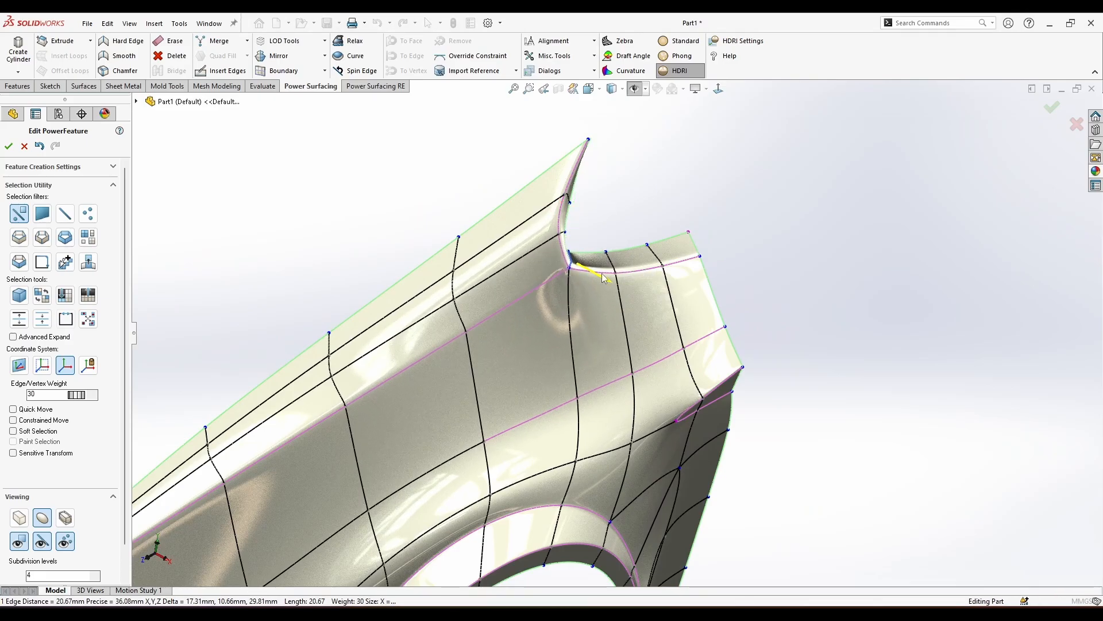
middle_click_drag(630, 322, 655, 305)
scroll(594, 335, "up", 4)
middle_click_drag(593, 335, 604, 299)
scroll(564, 387, "down", 4)
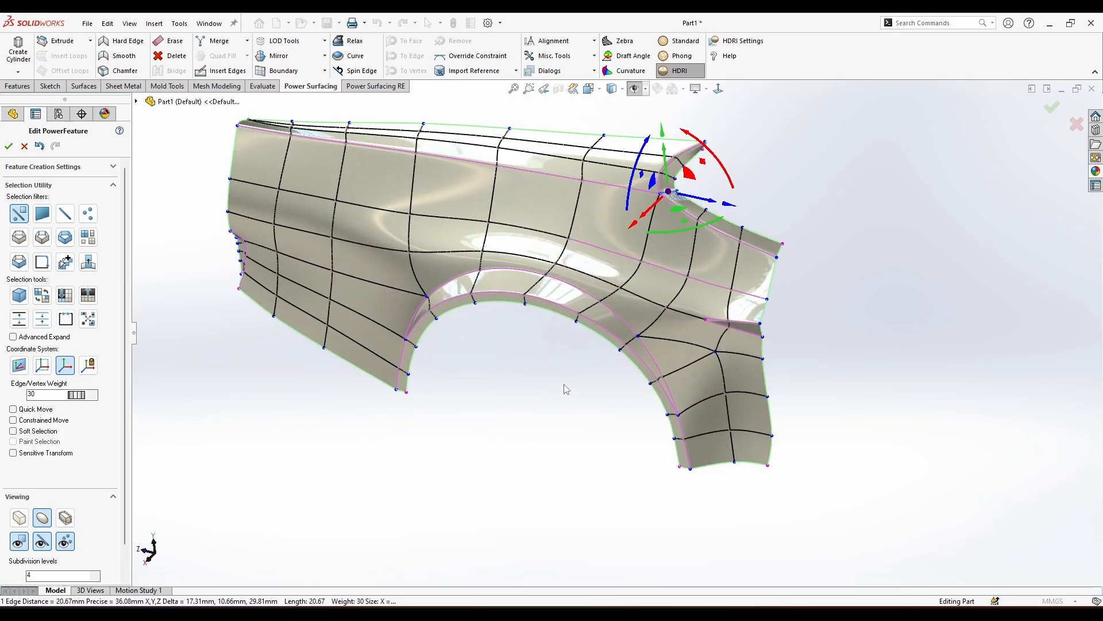
left_click(564, 387)
middle_click_drag(564, 387, 609, 351)
left_click(617, 354)
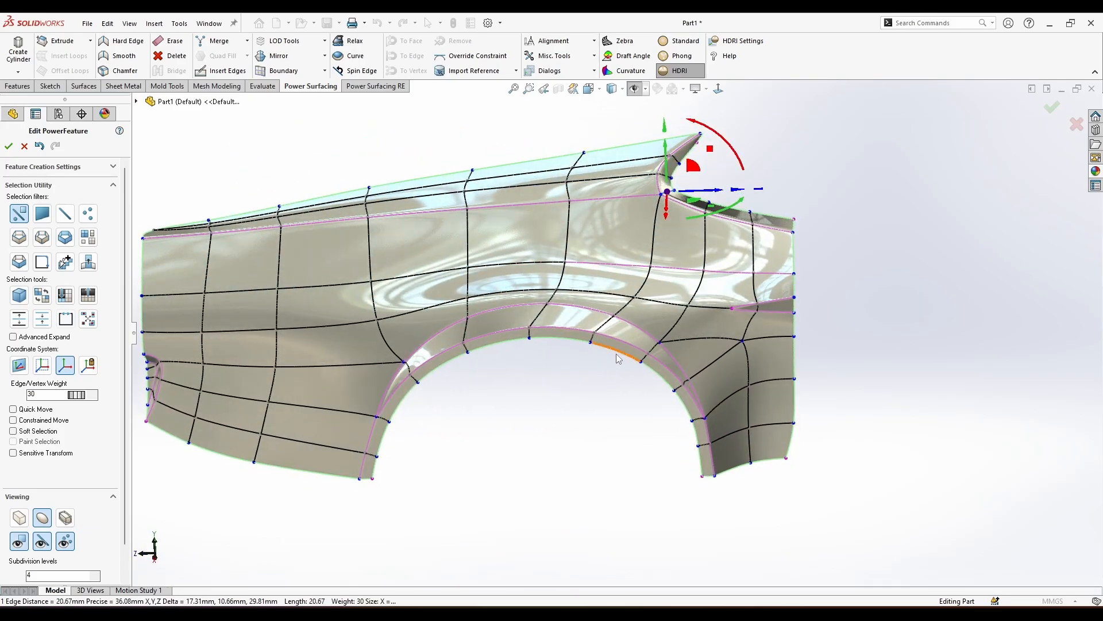
Show the reference image and display the fender in standard shading without its mesh edges and vertices.
middle_click_drag(669, 198, 645, 103)
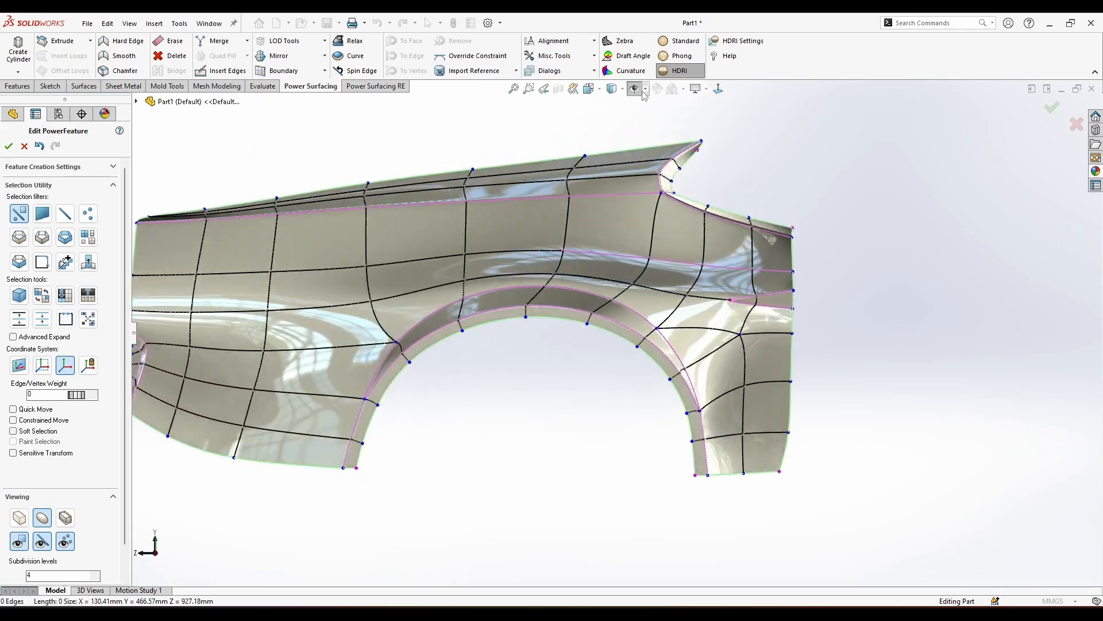
left_click(644, 104)
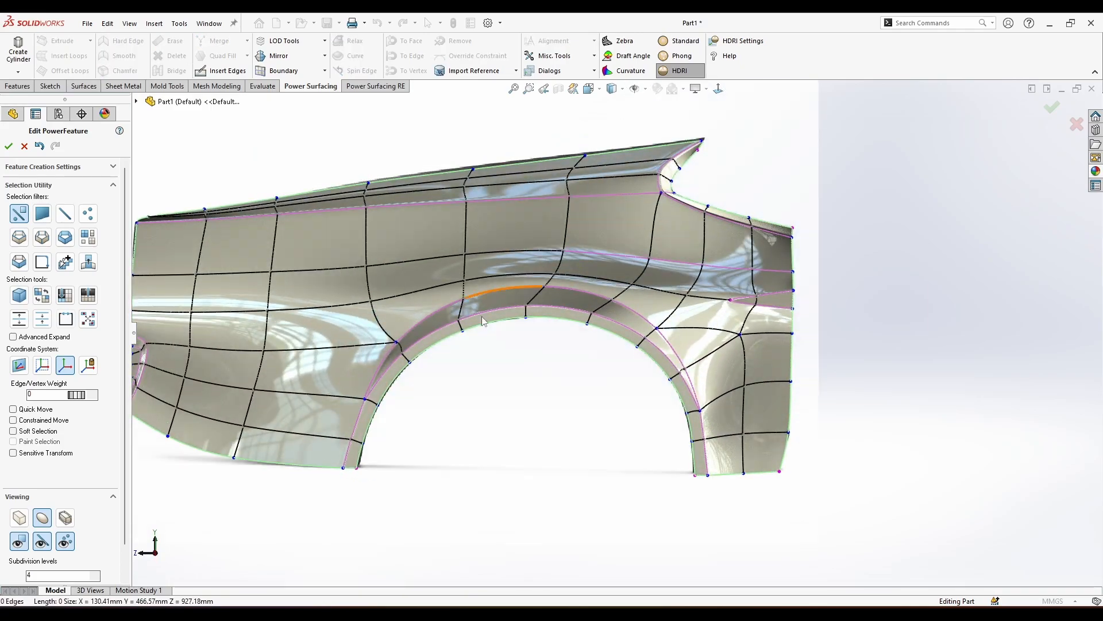
left_click(45, 548)
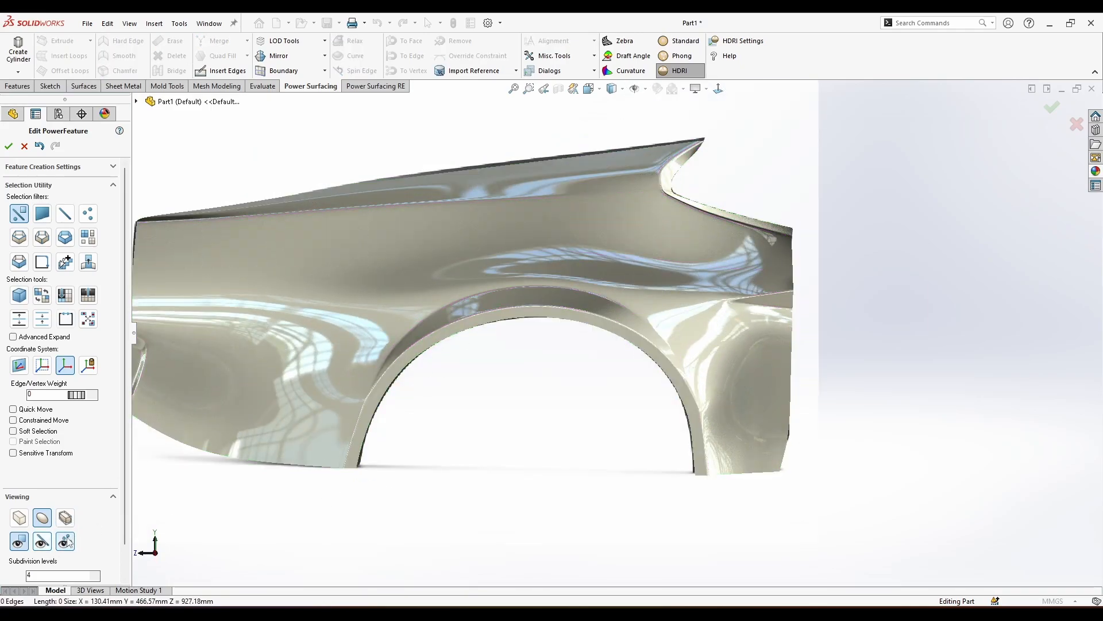
left_click(680, 40)
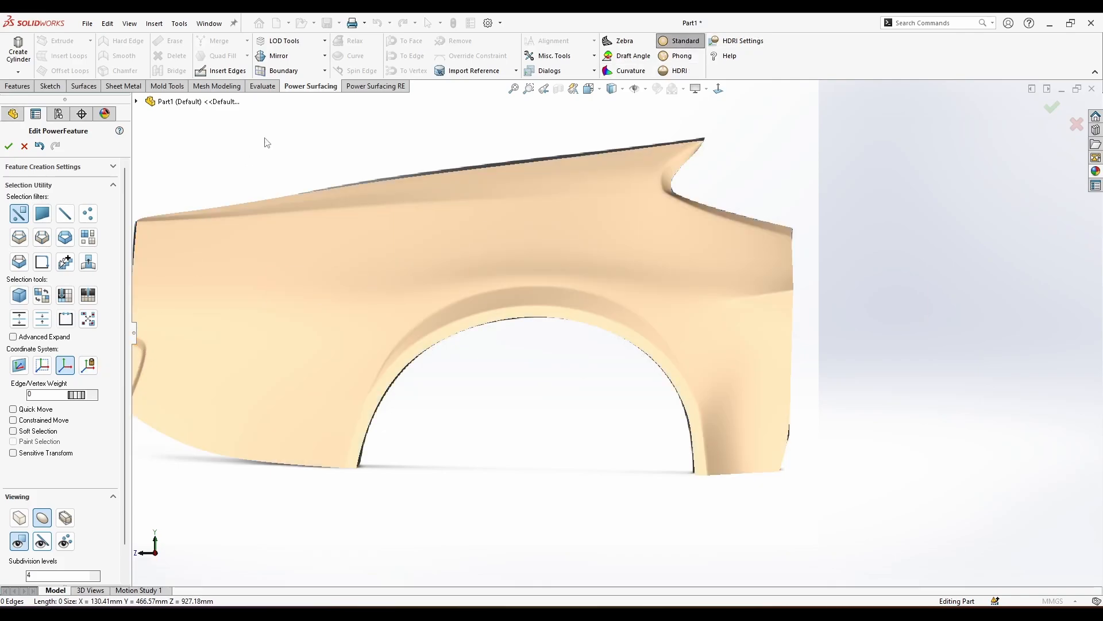
scroll(265, 138, "up", 1)
scroll(296, 137, "down", 1)
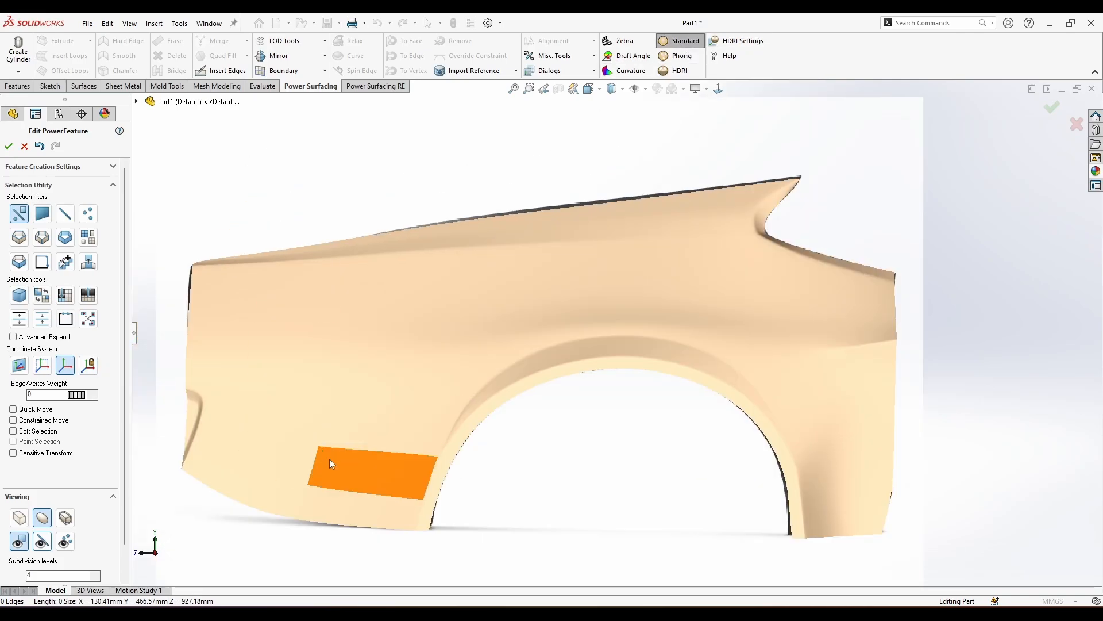
Compare the fender surface with the reference image by hiding and showing its faces.
left_click(19, 542)
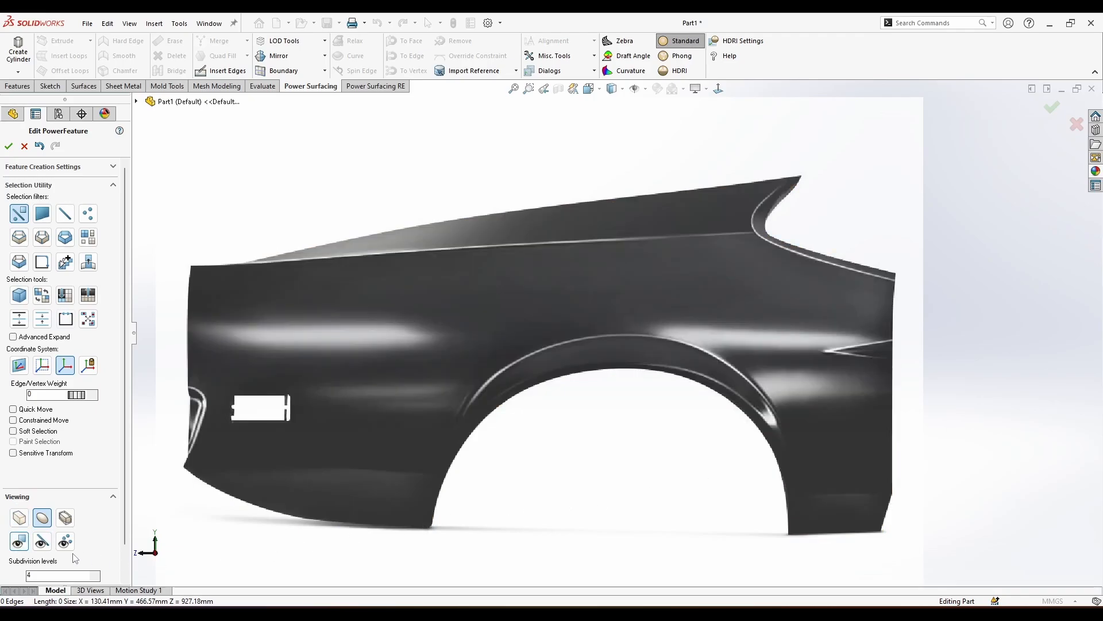
left_click(21, 542)
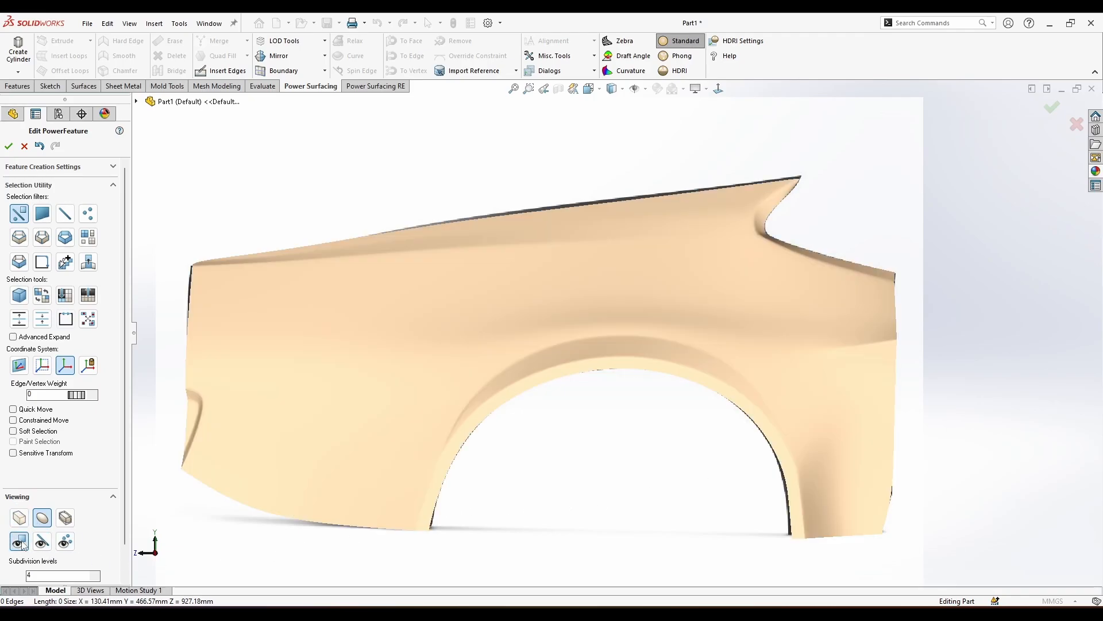
left_click(21, 542)
left_click(21, 542)
Show the mesh edges, select the lower crease loop's three front edges with Constrained Move on, and make the surface 50% transparent.
left_click(43, 545)
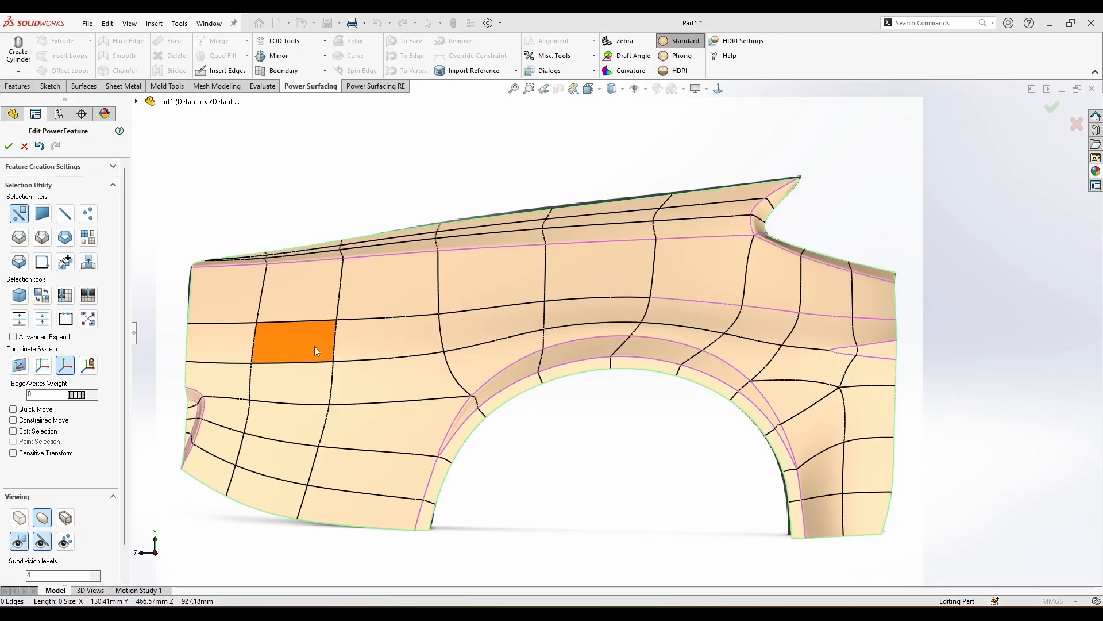
left_click(307, 362)
left_click(236, 364, "ctrl")
left_click(359, 361, "ctrl")
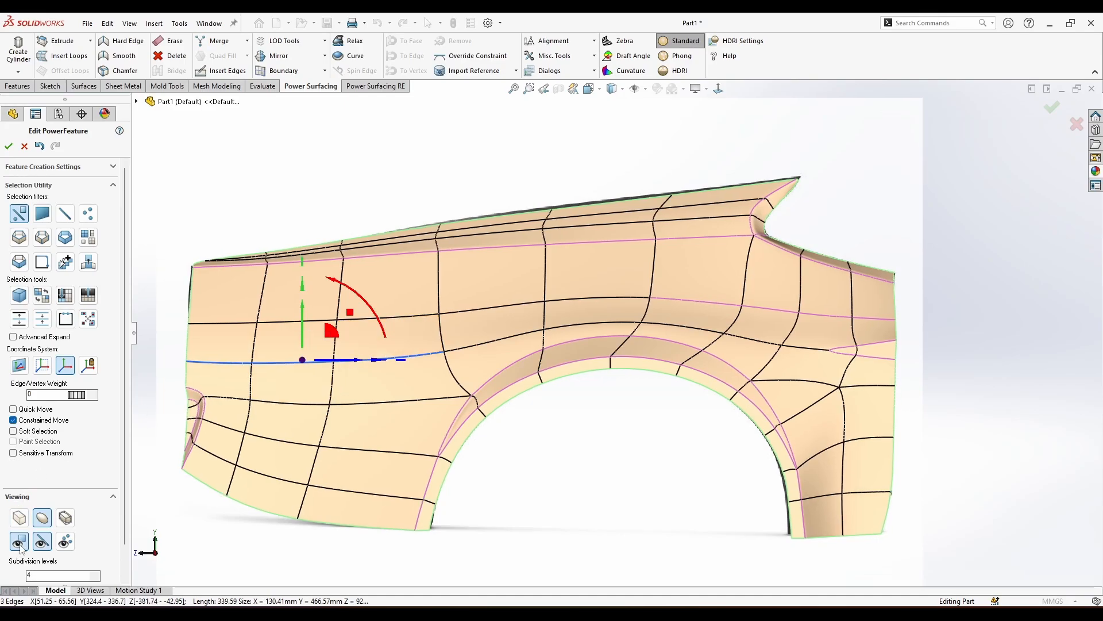
scroll(17, 569, "down", 1)
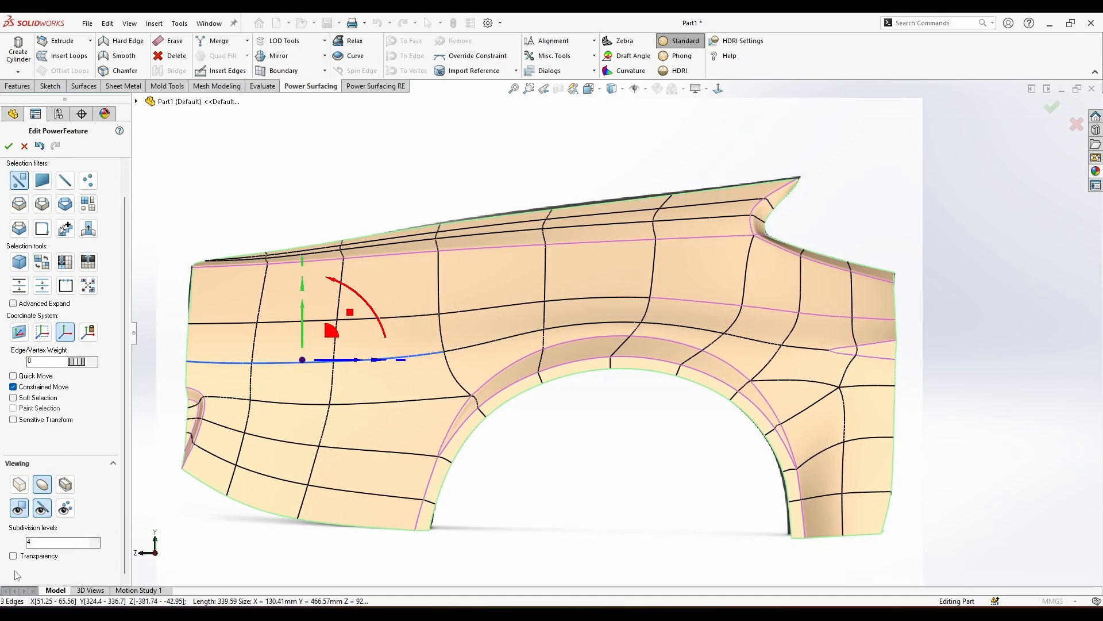
left_click(15, 556)
Raise the three selected front edges slightly toward the loop above, following the reference image's highlight.
scroll(219, 352, "down", 1)
mouse_move(322, 322)
left_mouse_down()
mouse_move(326, 288)
mouse_move(327, 319)
left_mouse_up()
left_click(613, 511)
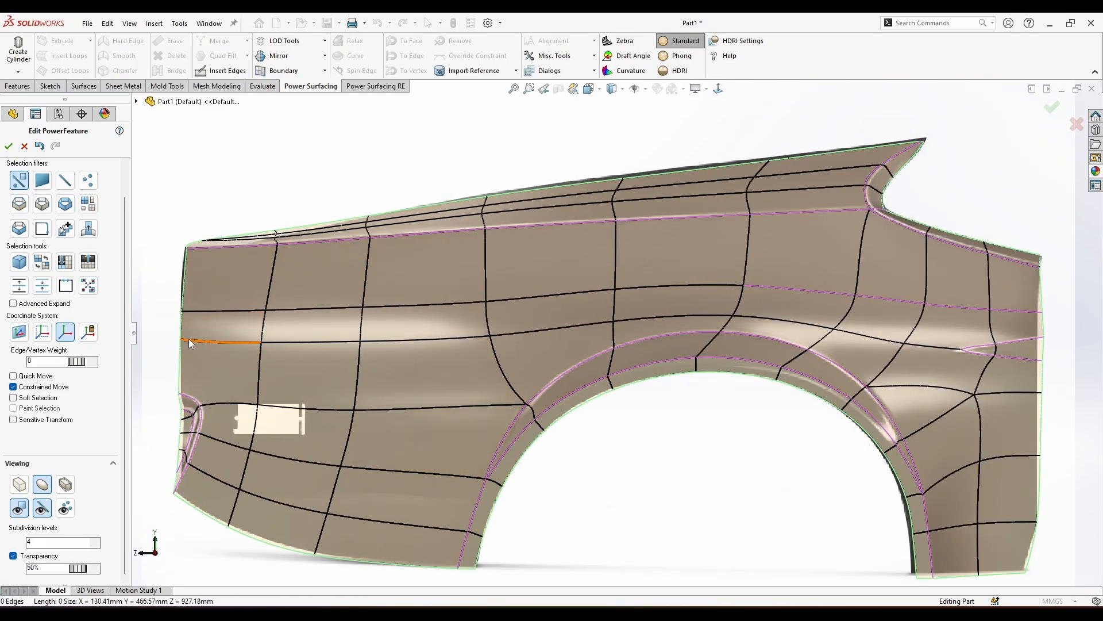
Move the fender's upper front corner vertex slightly forward along Z to the reference outline, and turn Constrained Move off.
left_click(191, 249)
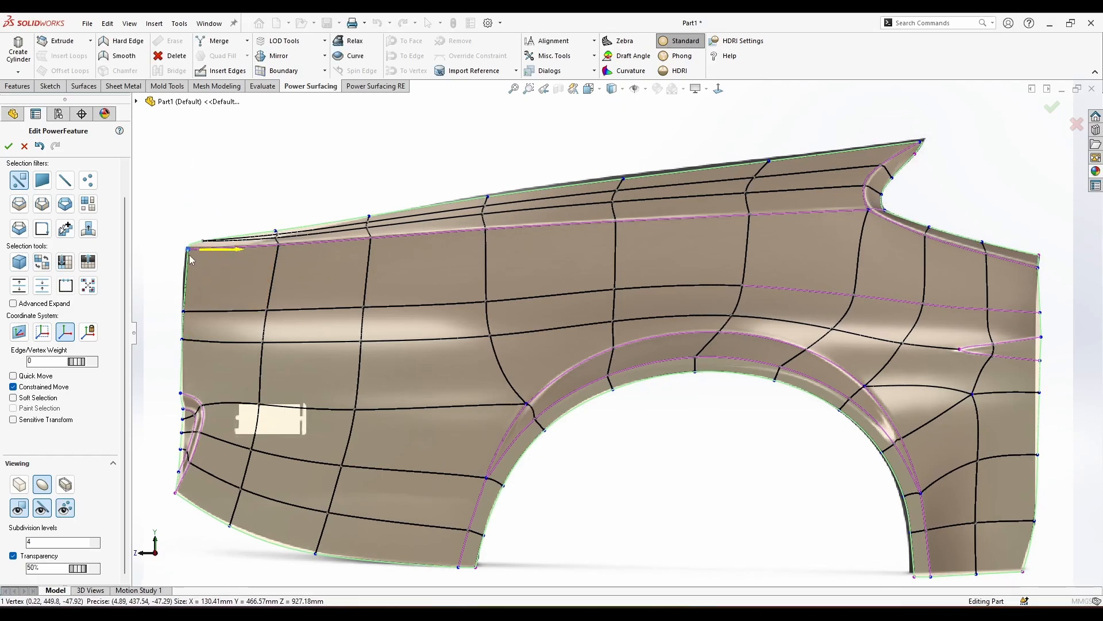
left_click_drag(223, 249, 221, 249)
key("Escape")
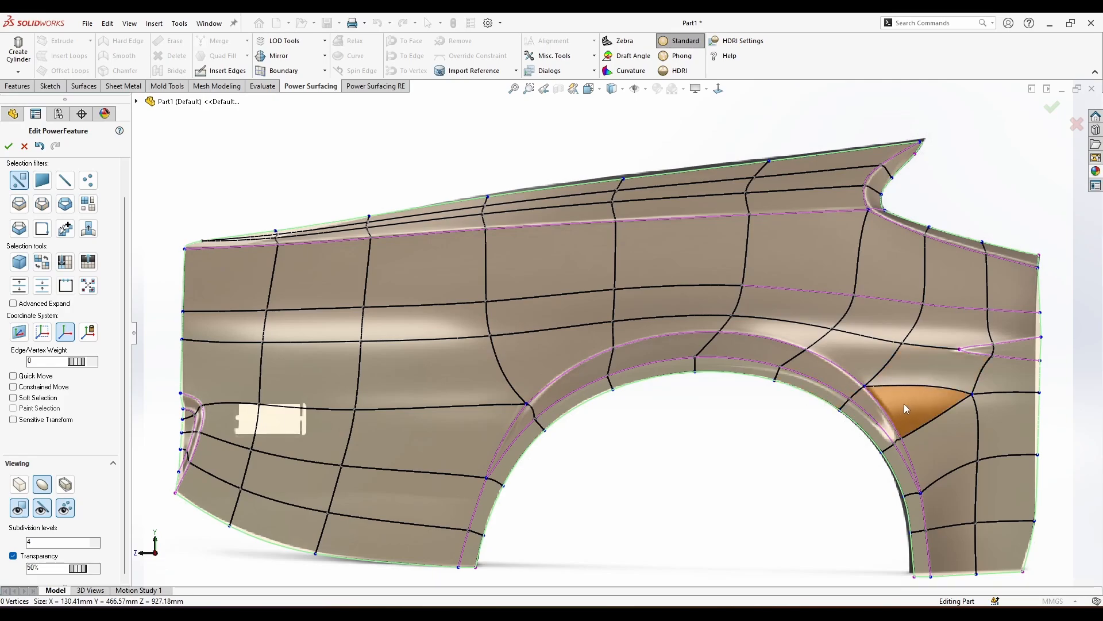
Move the vertex at the tip of the rear V-shaped crease slightly forward to match the highlight in the reference image.
left_click(963, 352)
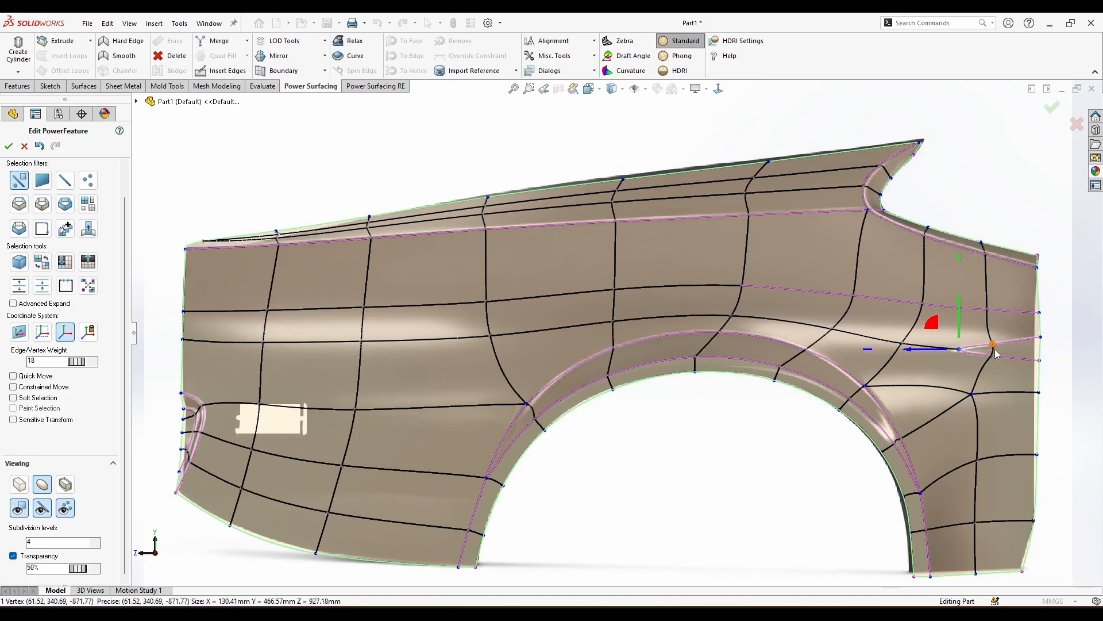
scroll(965, 353, "down", 3)
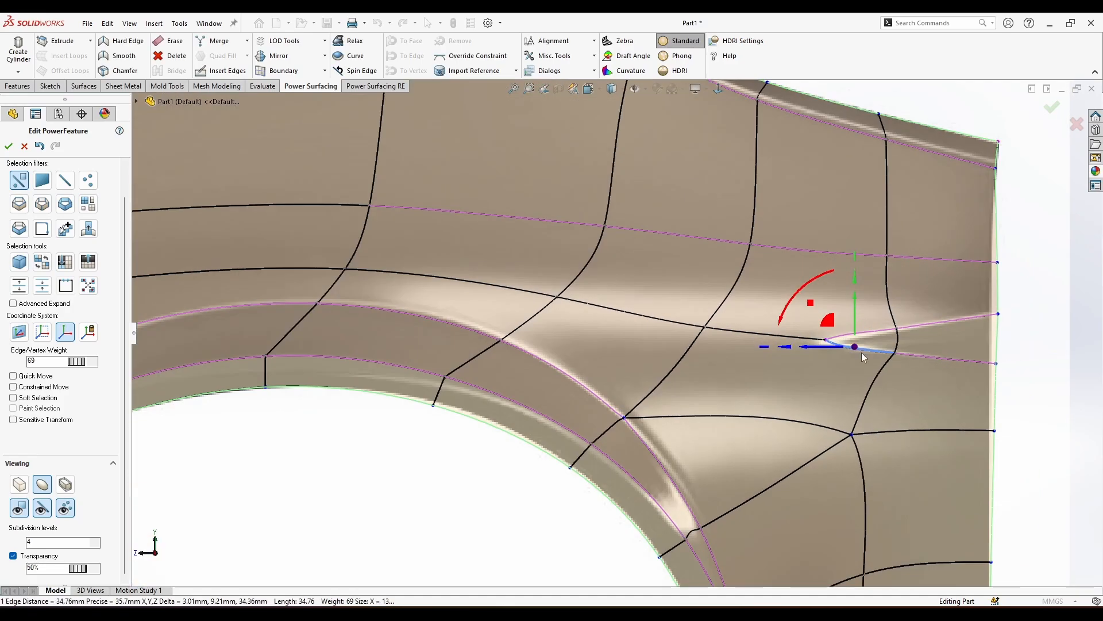
left_click(814, 339)
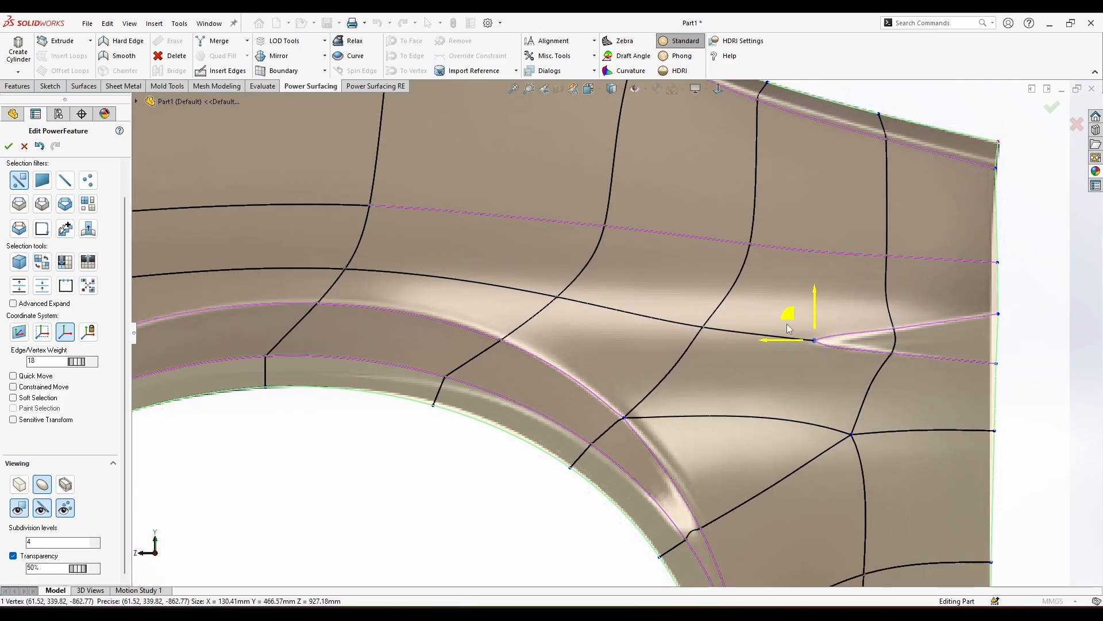
left_click(1051, 374)
Move the rear boundary vertex above the lower rear corner slightly rearward and down, onto the reference outline's bend.
scroll(1015, 332, "up", 5)
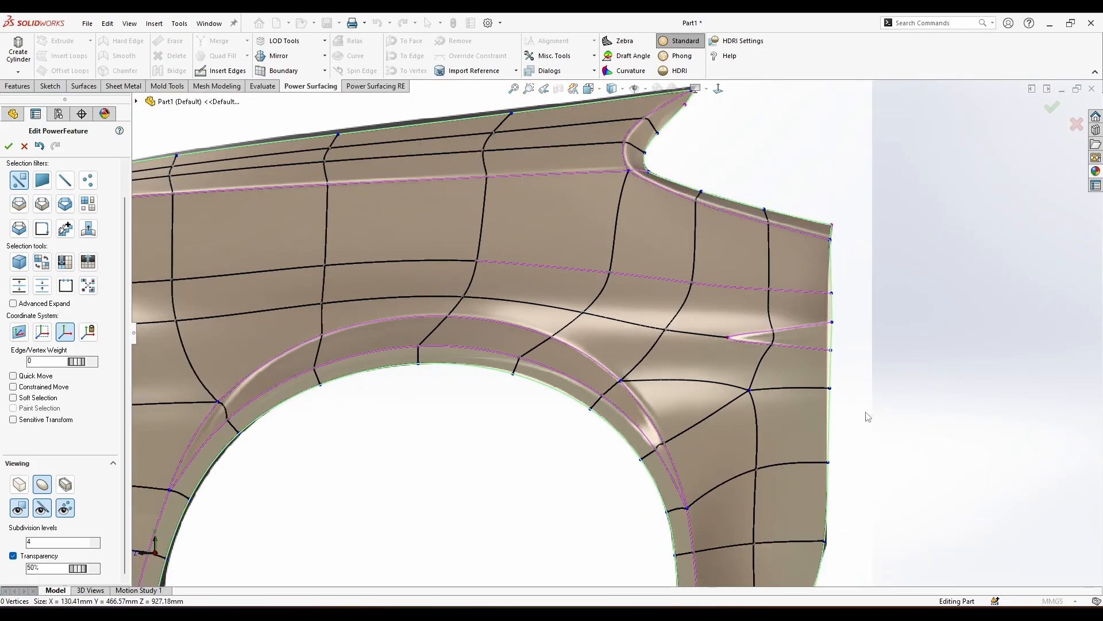
scroll(759, 535, "down", 5)
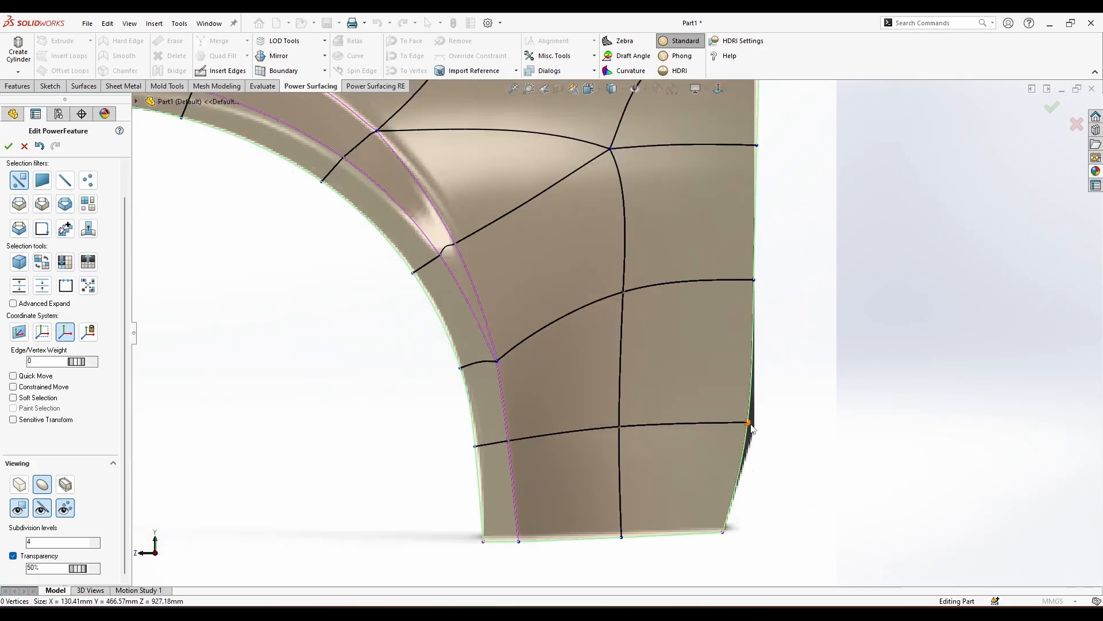
left_click(748, 424)
left_click(140, 40)
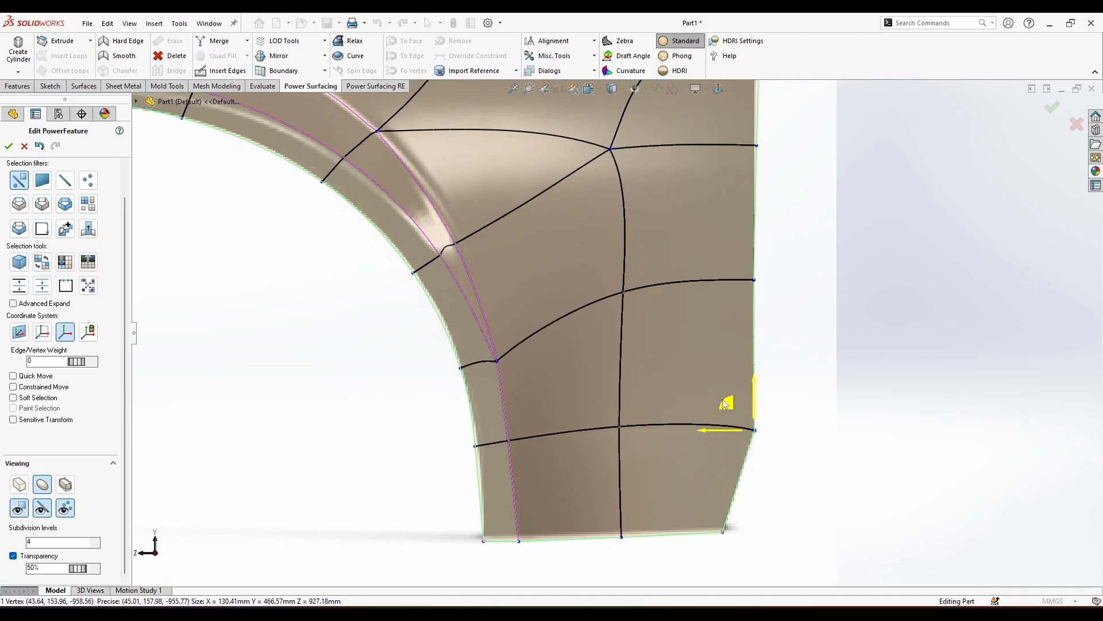
key("Escape")
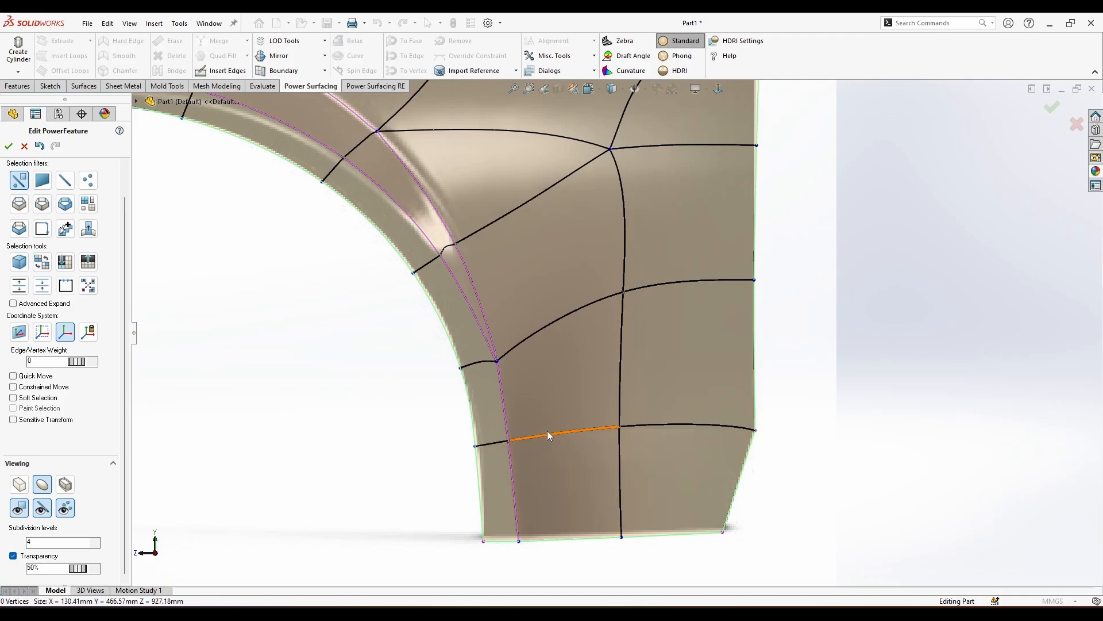
Try a weight of 37 on the crease vertex at the wheel arch's lower rear, and nudge it slightly toward the arch opening.
scroll(497, 413, "down", 3)
left_click(512, 338)
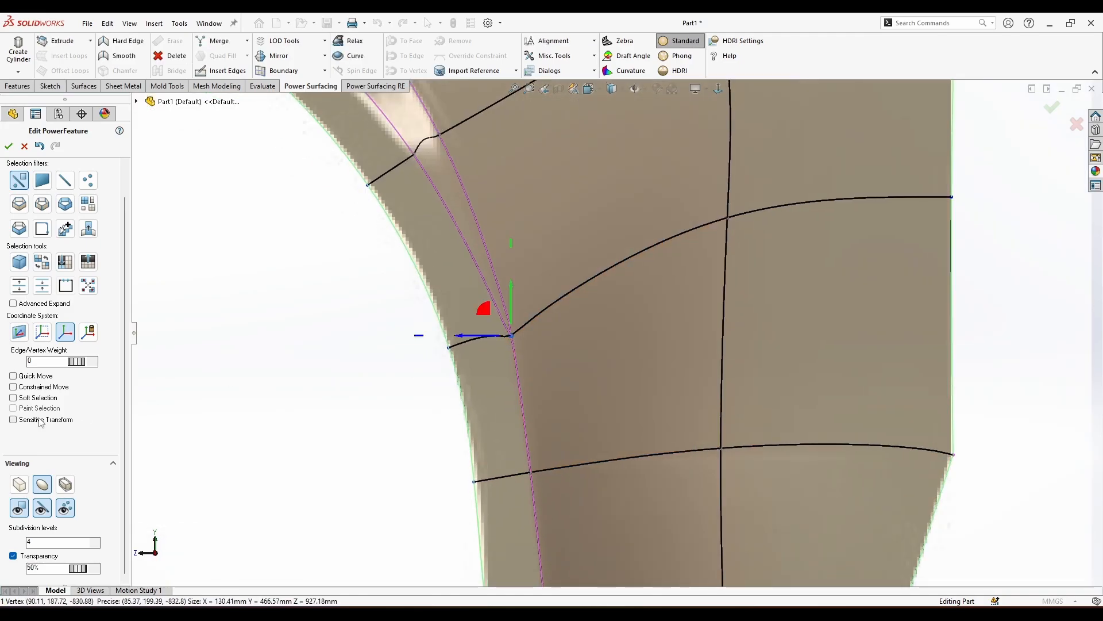
type("2")
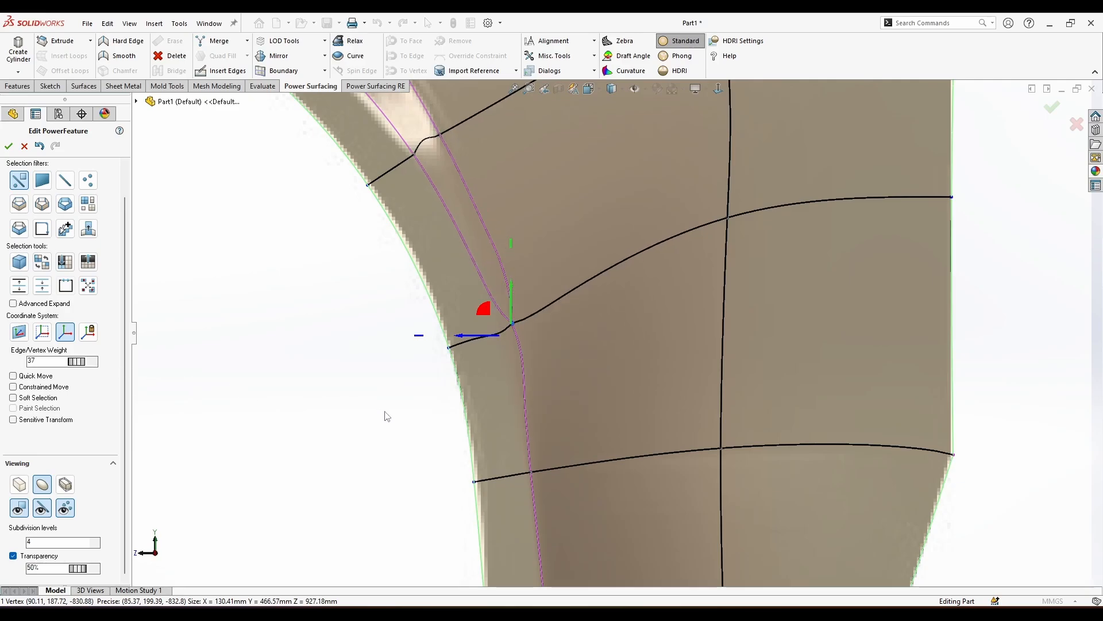
left_click_drag(629, 424, 676, 429)
left_click_drag(482, 312, 479, 311)
left_click(316, 405)
Select the bottom vertices behind the wheel arch, level them and raise them about 2 mm to the reference's lower edge.
scroll(319, 408, "down", 3)
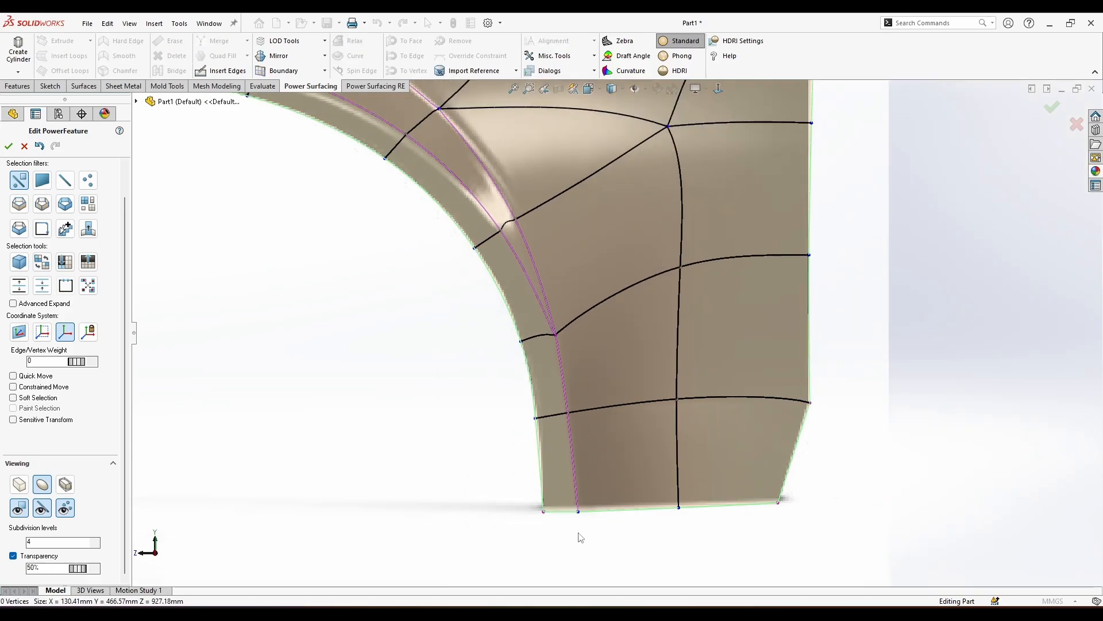
left_click_drag(828, 537, 468, 505)
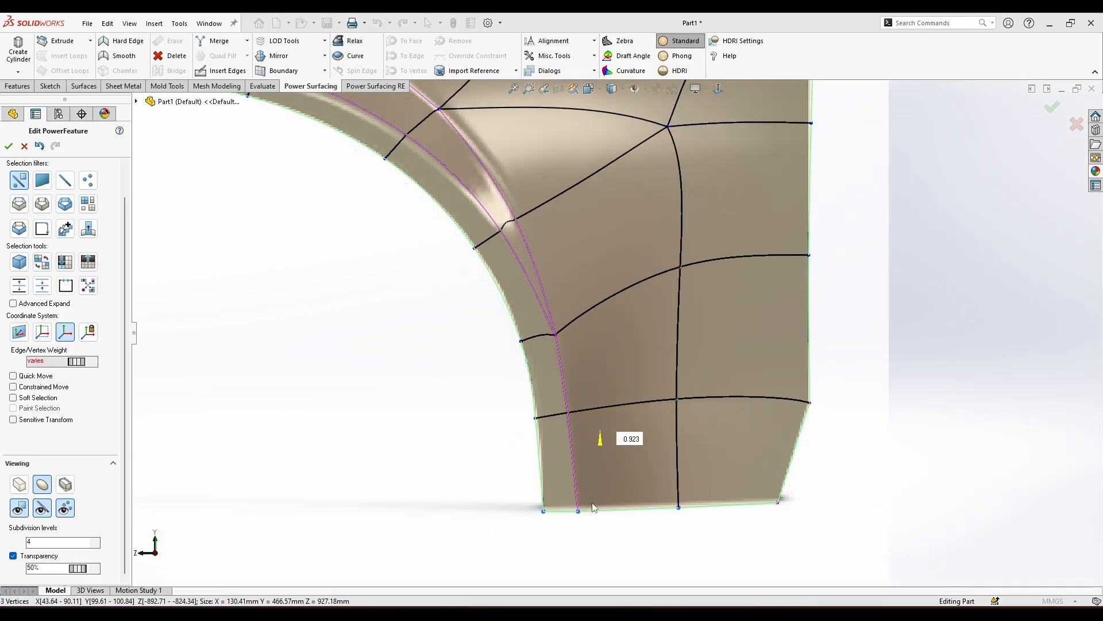
left_click_drag(594, 507, 602, 480)
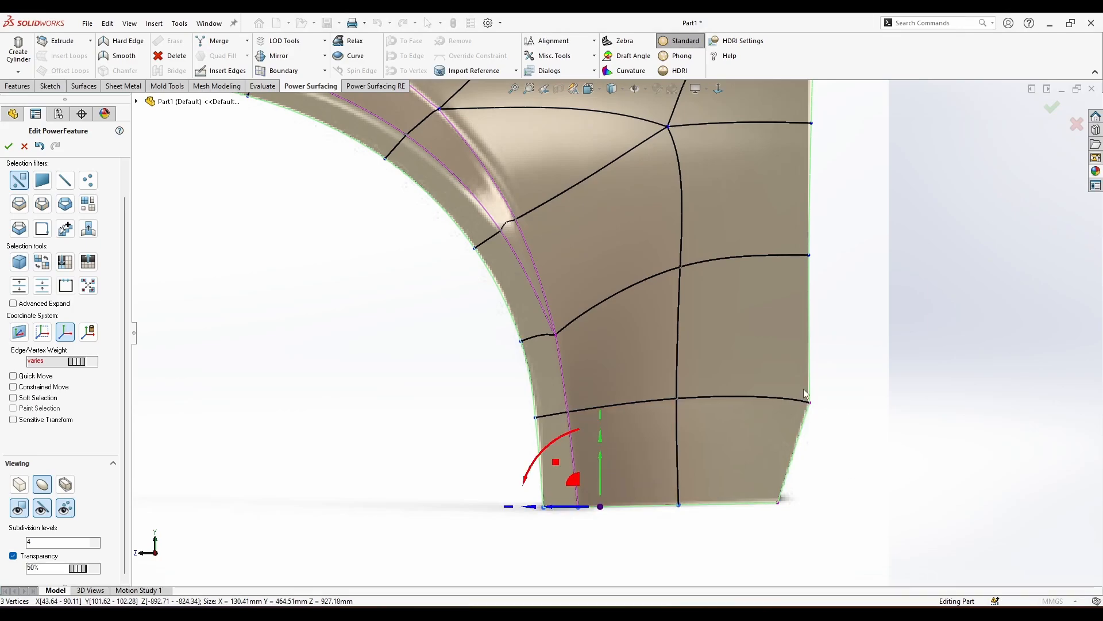
Move the vertex below the upper rear corner slightly rearward, and flatten the five rear boundary edges by scaling them along Z.
scroll(769, 505, "down", 3)
scroll(730, 183, "up", 4)
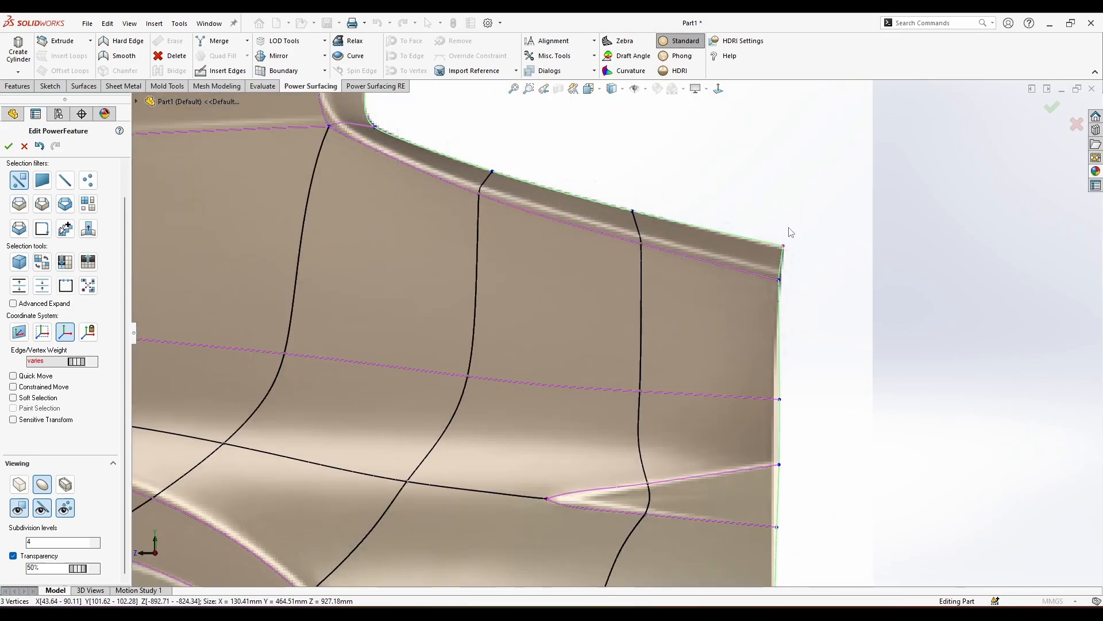
left_click(779, 280)
left_click_drag(769, 280, 766, 287)
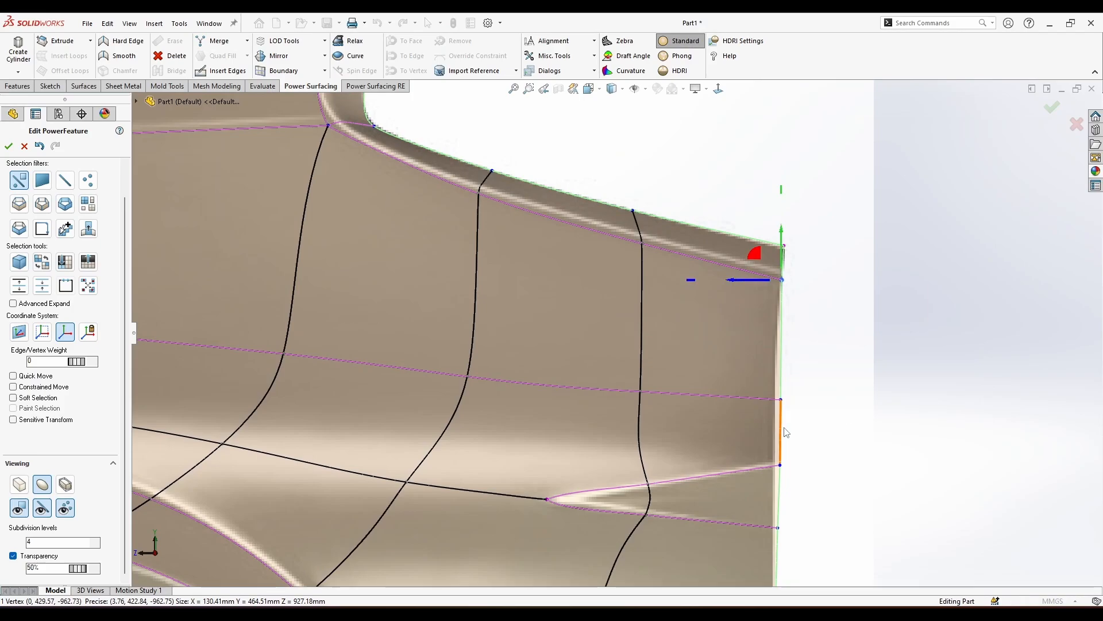
left_click(776, 357, "ctrl")
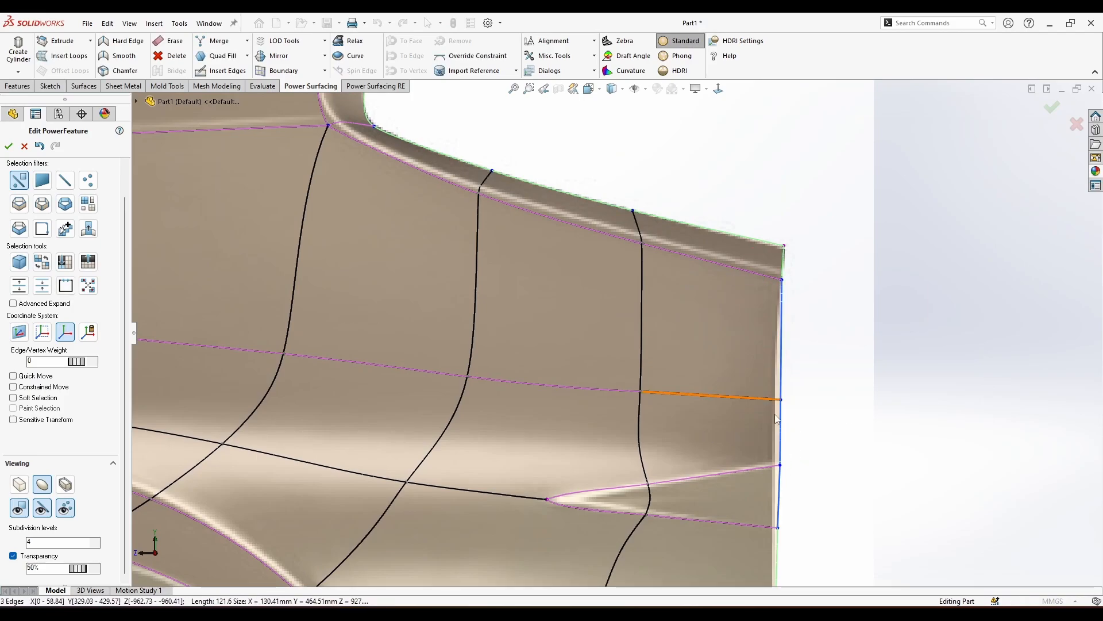
scroll(730, 426, "up", 2)
left_click(725, 492, "ctrl")
scroll(723, 508, "up", 1)
scroll(721, 472, "down", 2)
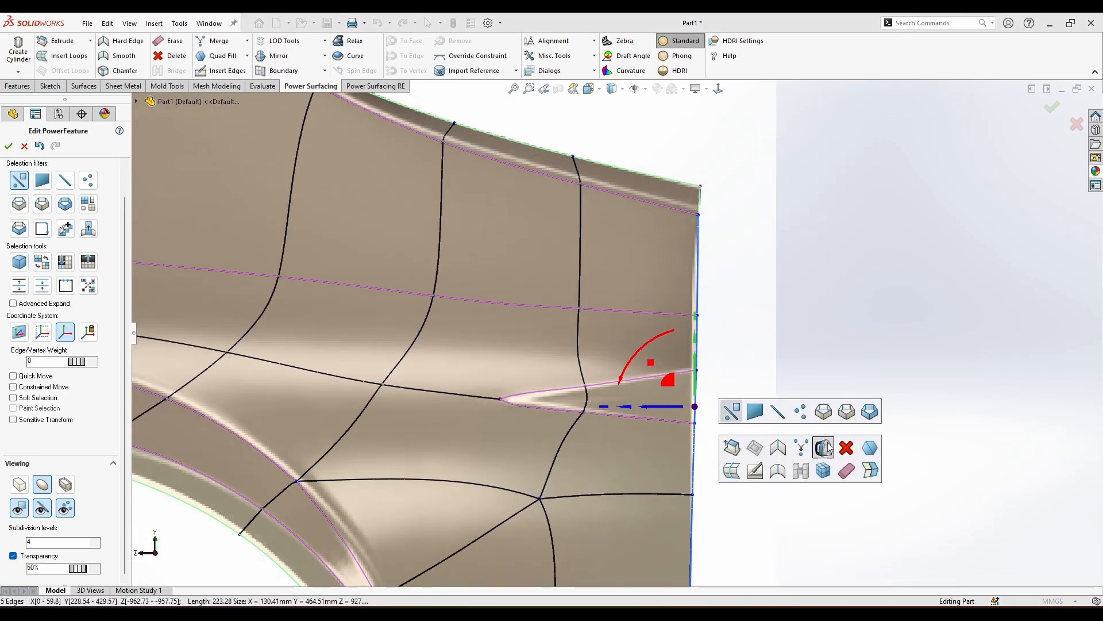
left_click_drag(634, 413, 922, 448)
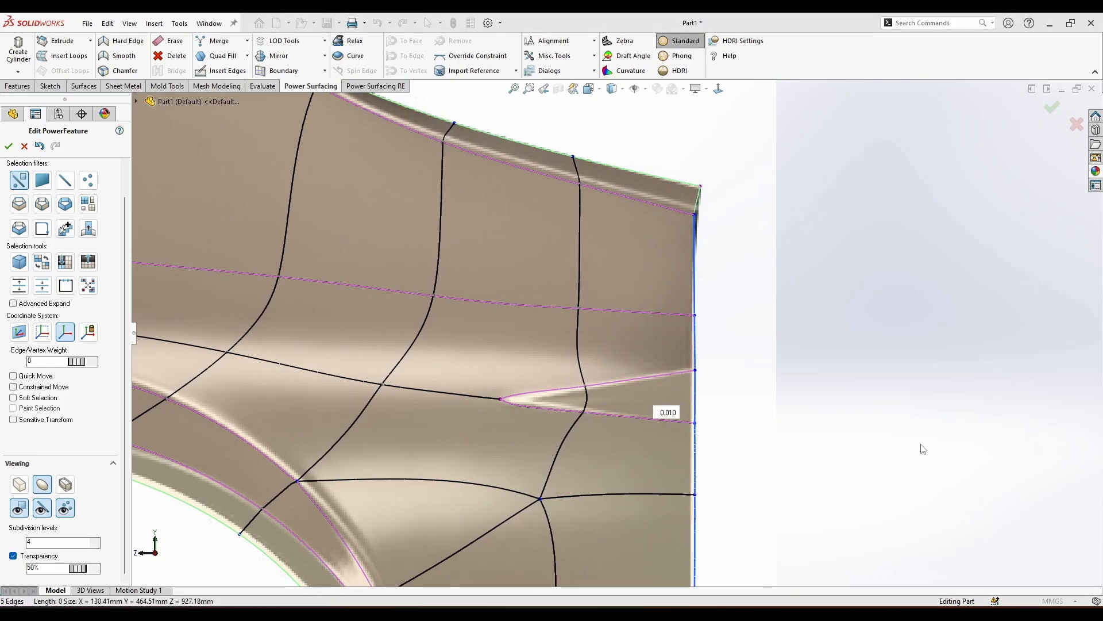
left_click_drag(742, 454, 686, 410)
left_click(722, 460)
Compare the fender's lower rear area with the reference image by hiding the mesh edges and surface faces.
scroll(722, 460, "up", 8)
scroll(435, 335, "down", 2)
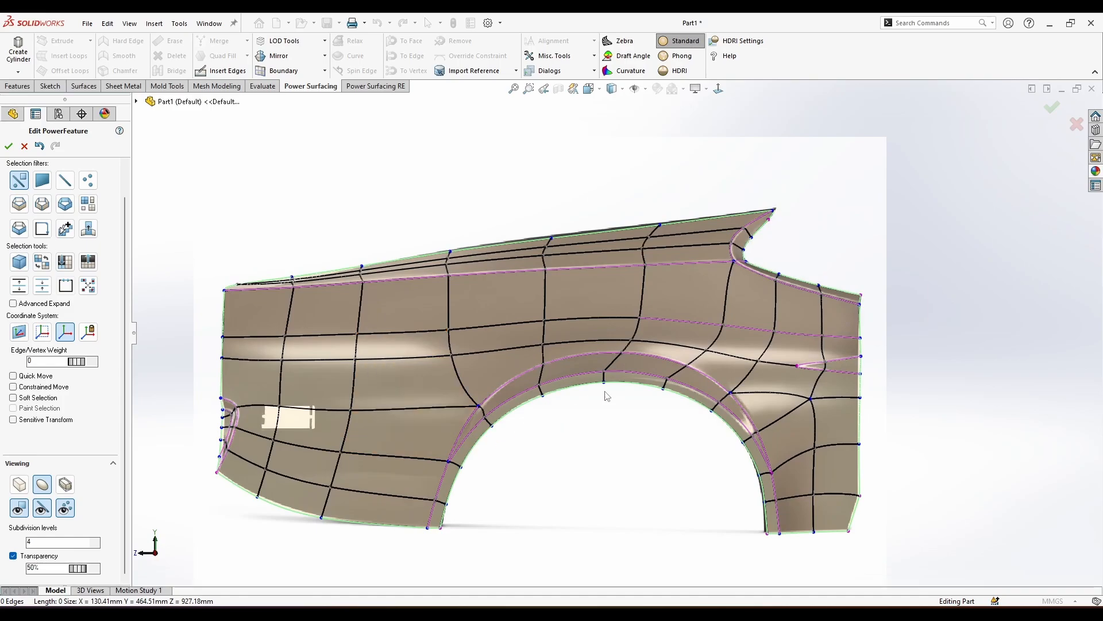
scroll(756, 367, "down", 4)
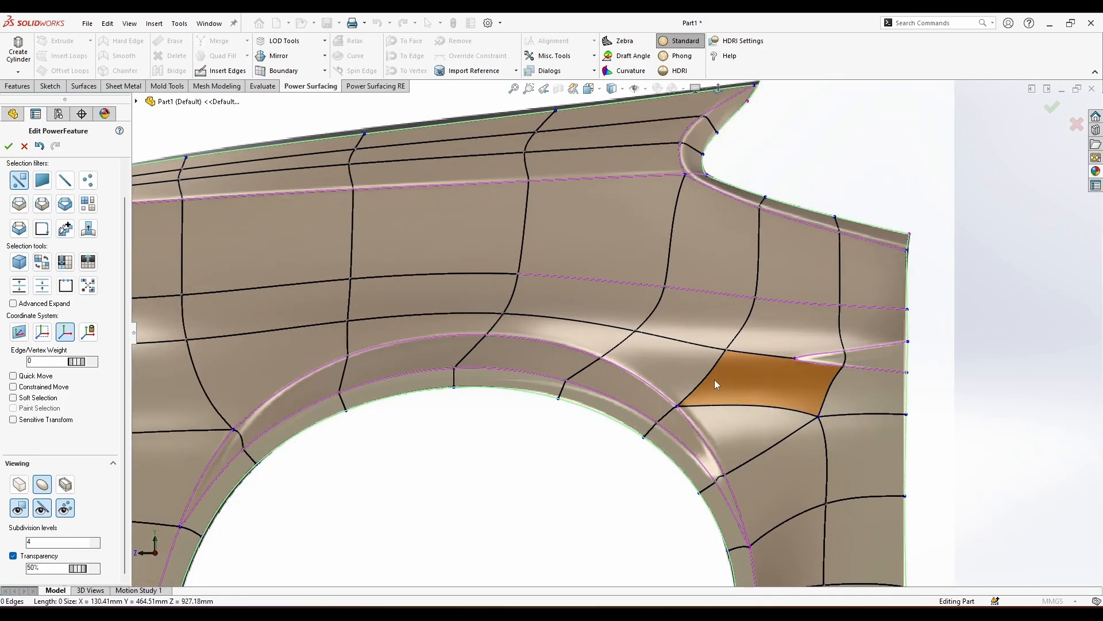
middle_click_drag(708, 415, 586, 428)
scroll(552, 455, "up", 2)
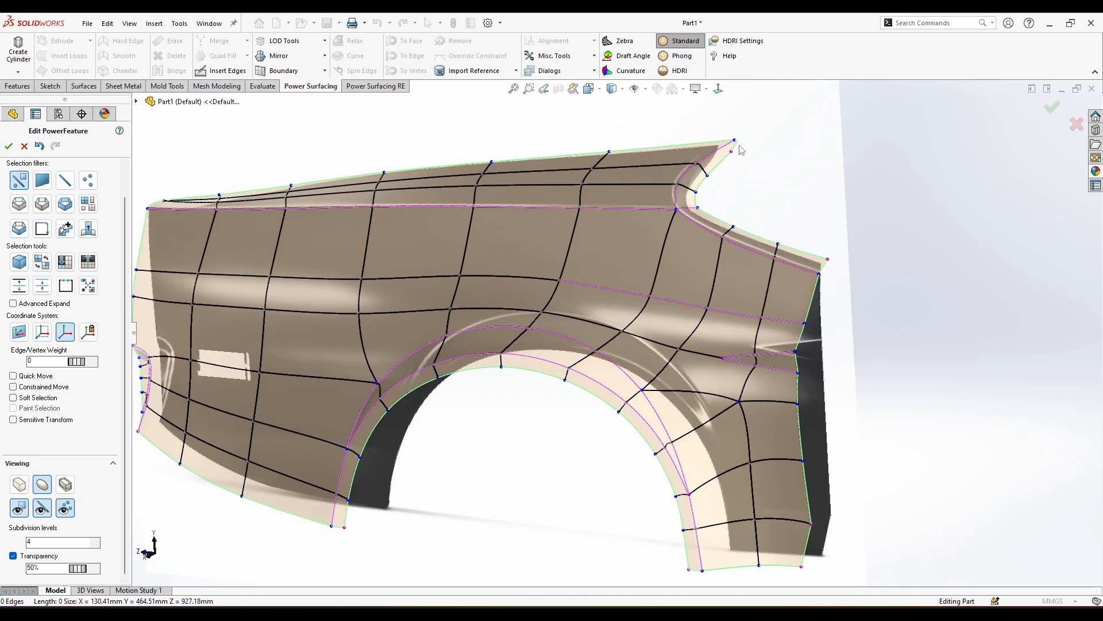
scroll(787, 519, "down", 5)
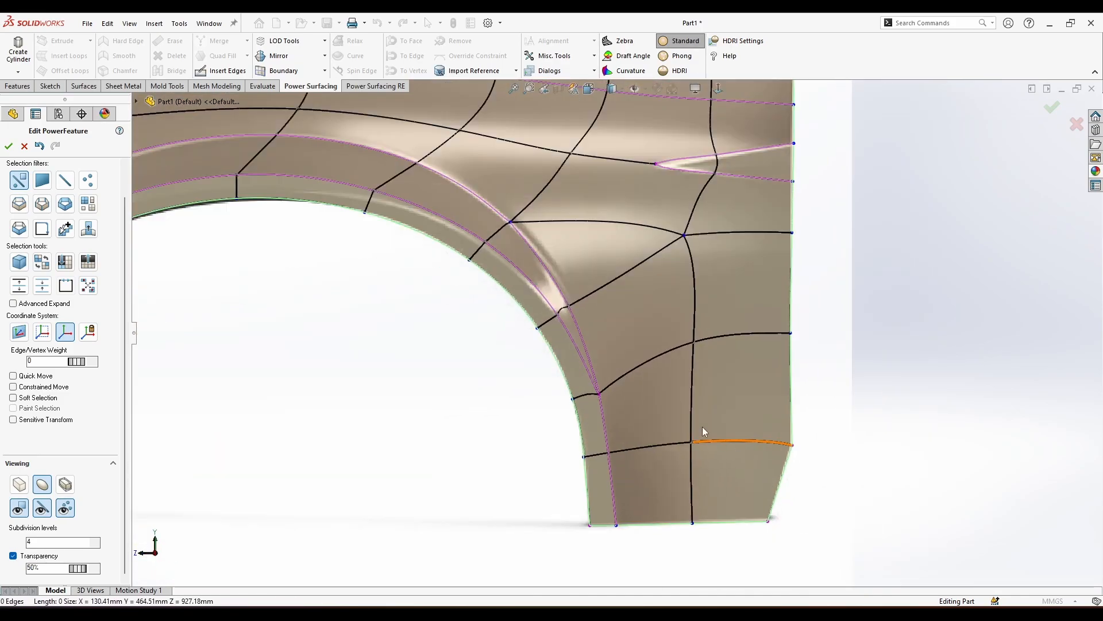
scroll(702, 431, "down", 3)
left_click(41, 509)
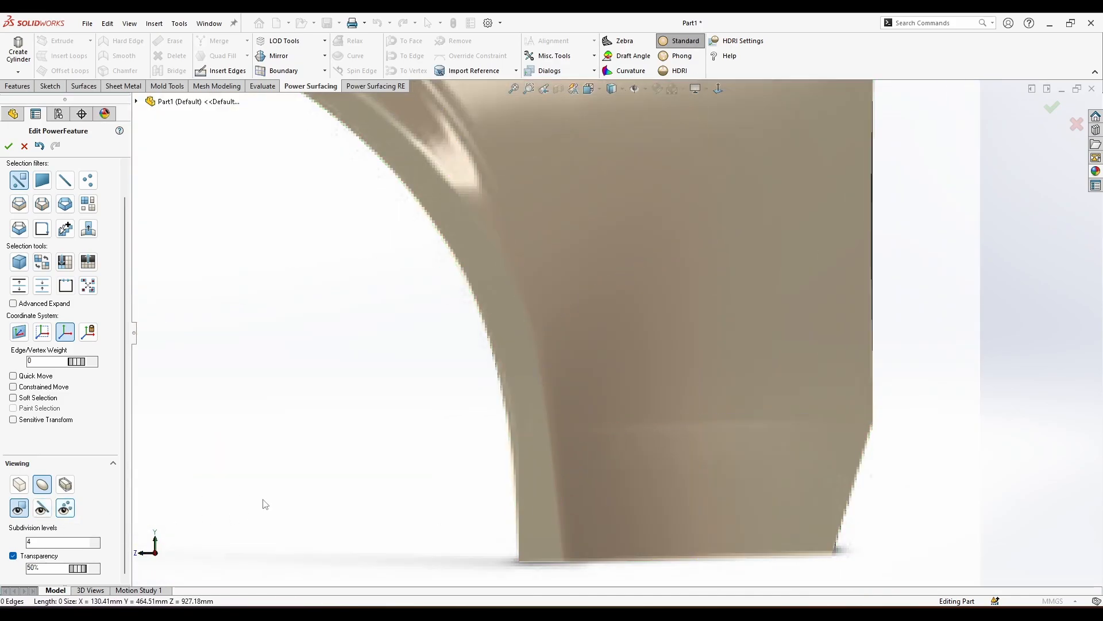
scroll(661, 481, "up", 3)
scroll(665, 483, "down", 3)
left_click(19, 509)
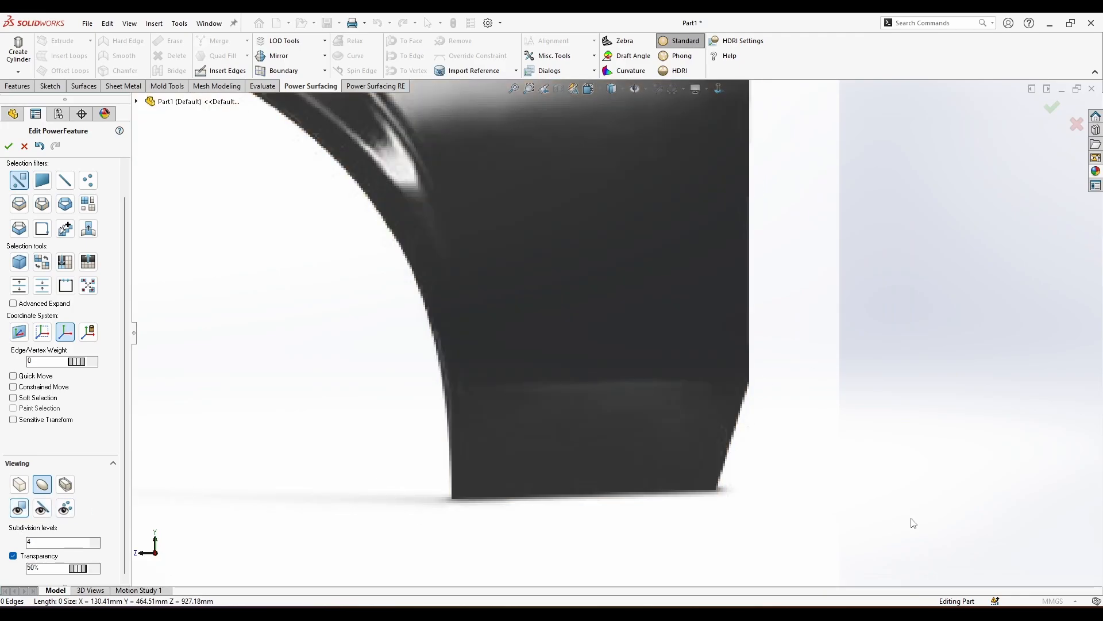
scroll(613, 344, "up", 4)
scroll(612, 343, "down", 3)
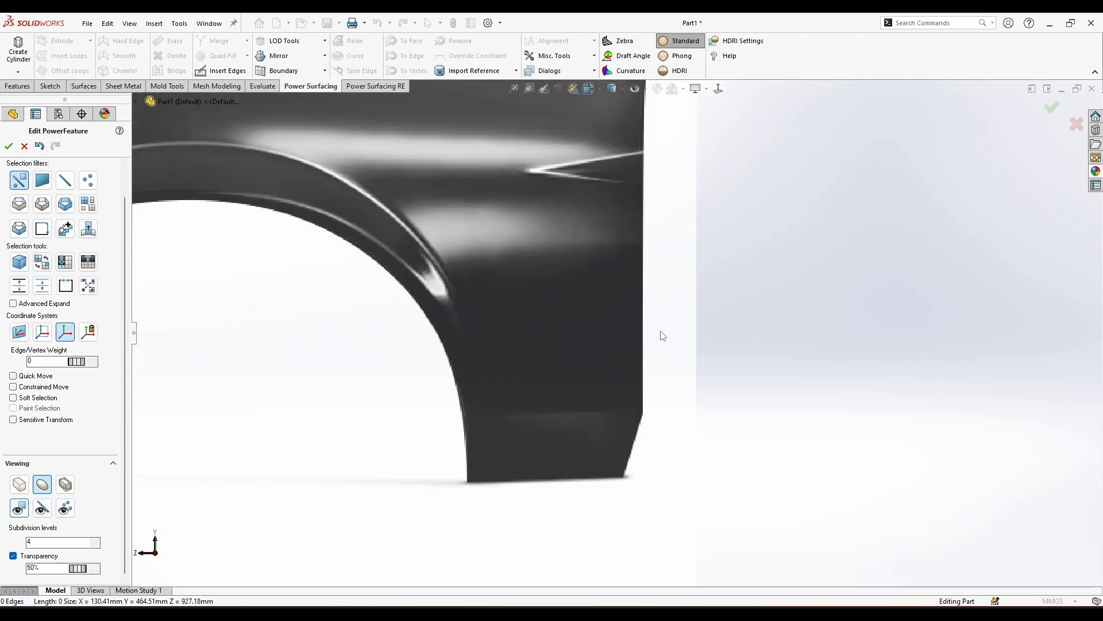
scroll(575, 379, "down", 2)
Show the mesh edges and vertices, select the lowest horizontal edge loop behind the wheel arch, and set its weight to 63.
left_click(42, 509)
left_click(65, 508)
right_click(517, 455)
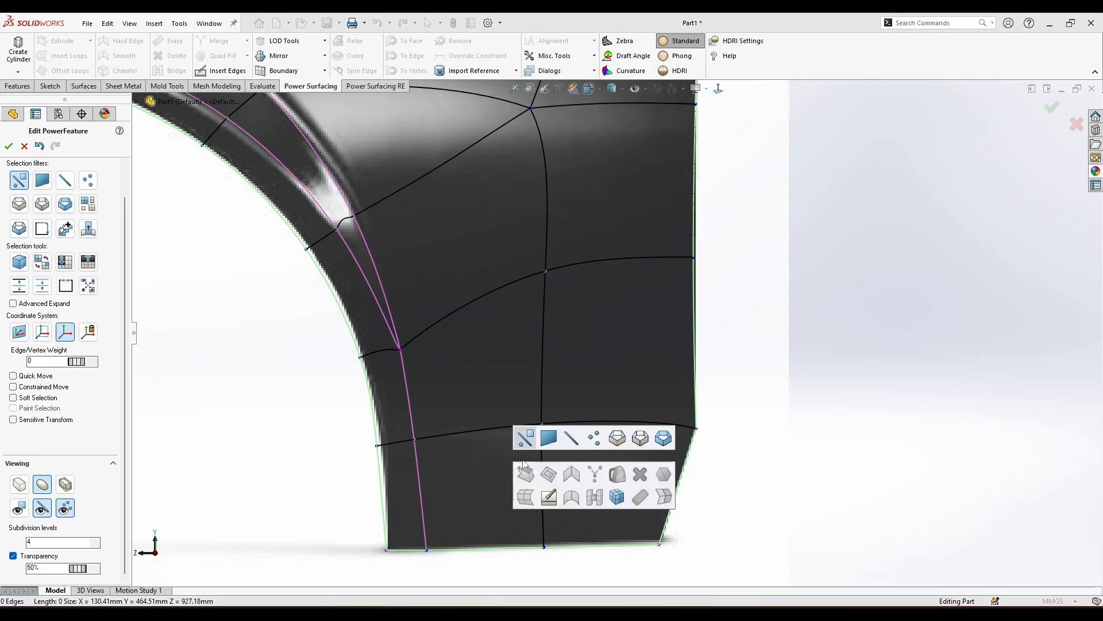
left_click(617, 439)
left_click(484, 431)
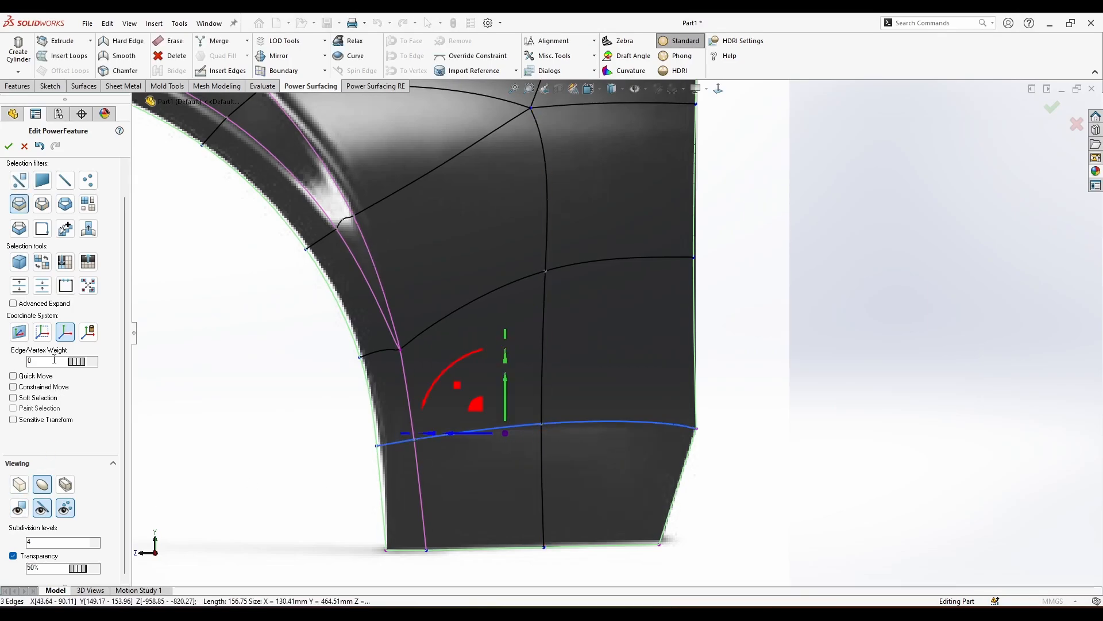
left_click(91, 365)
Adjust the weighted lower edge loop behind the wheel arch and pull it outward along X.
middle_click_drag(338, 445, 428, 480)
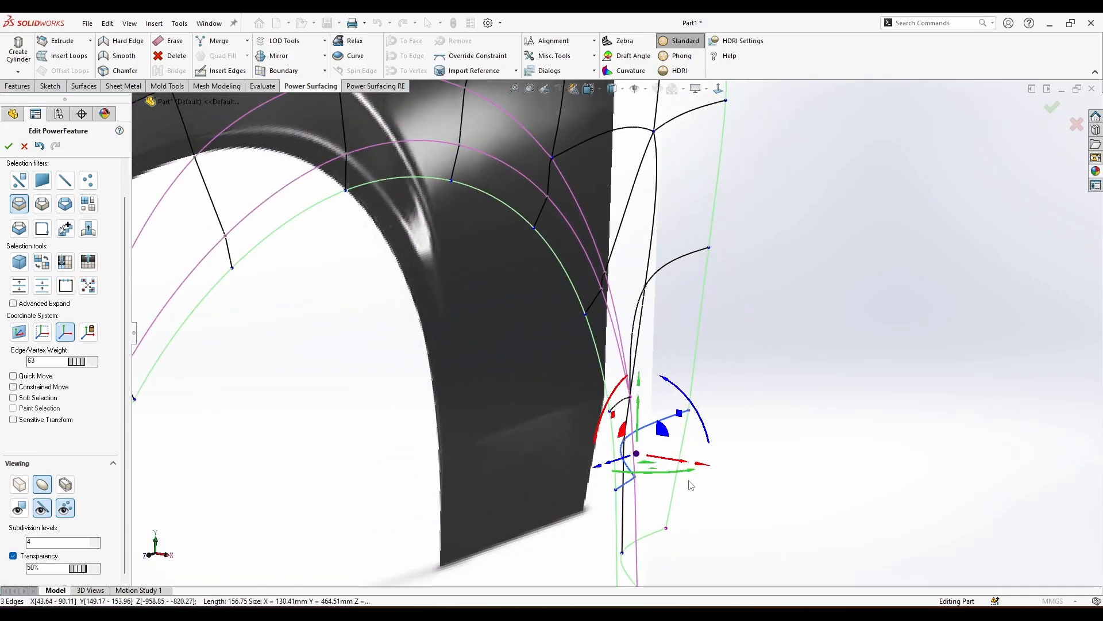
middle_click_drag(689, 482, 702, 501)
right_click(701, 501)
left_click(807, 520)
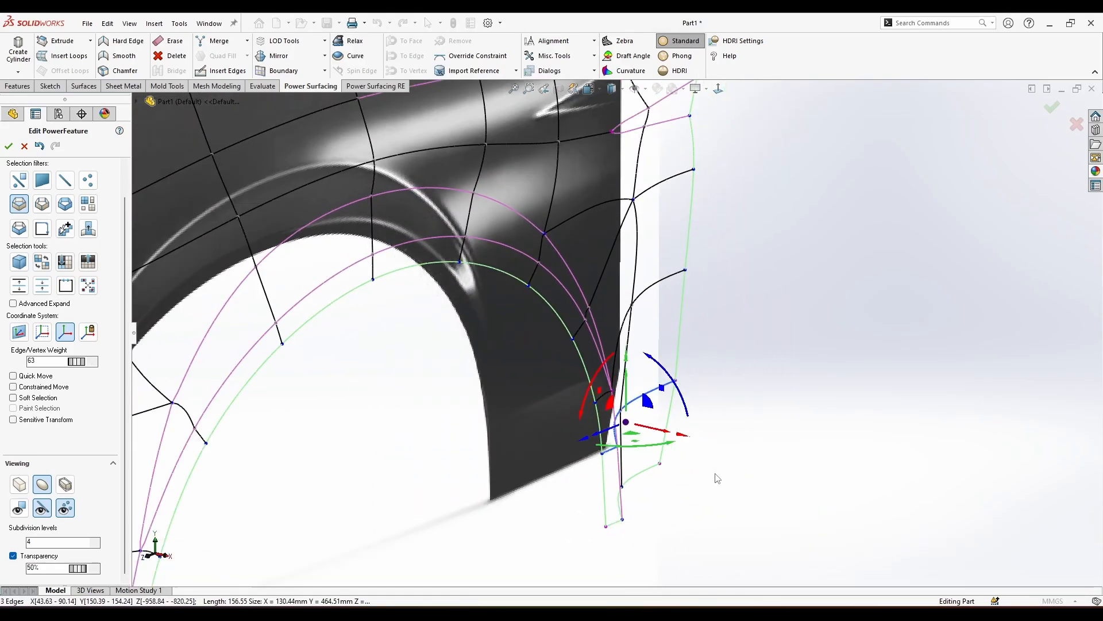
left_click_drag(661, 429, 670, 432)
Select the loop's vertex beside the wheel arch opening and pull it back inward along X.
middle_click_drag(773, 428, 833, 451)
left_click(19, 180)
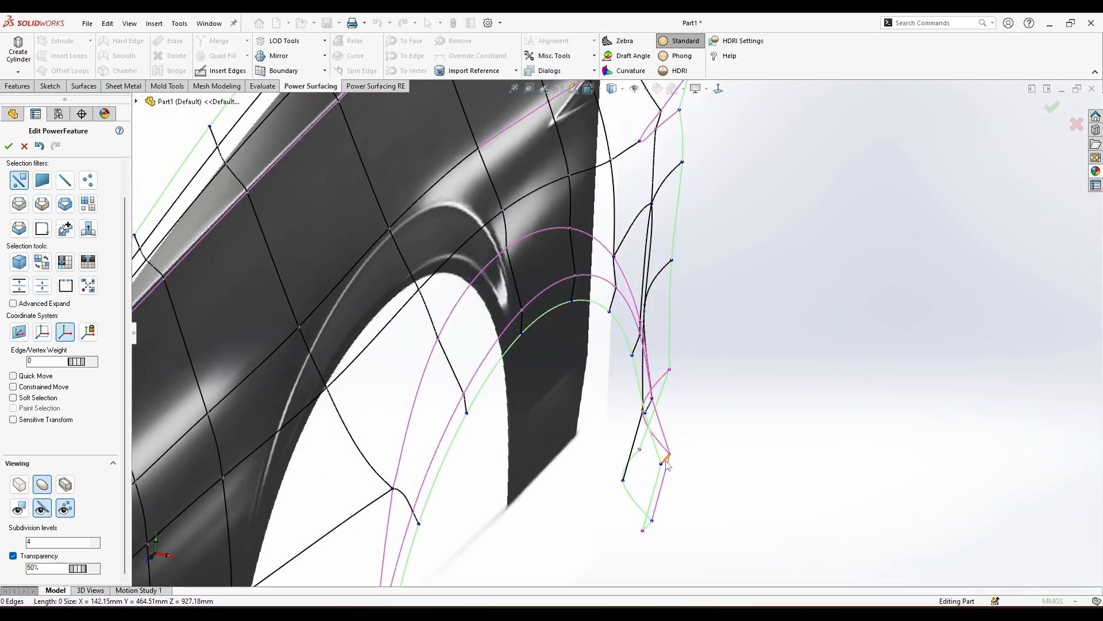
left_click(652, 455)
left_click_drag(683, 463, 672, 465)
Display the fender as its faceted control mesh and show its faces again.
scroll(649, 522, "down", 1)
left_click(645, 523)
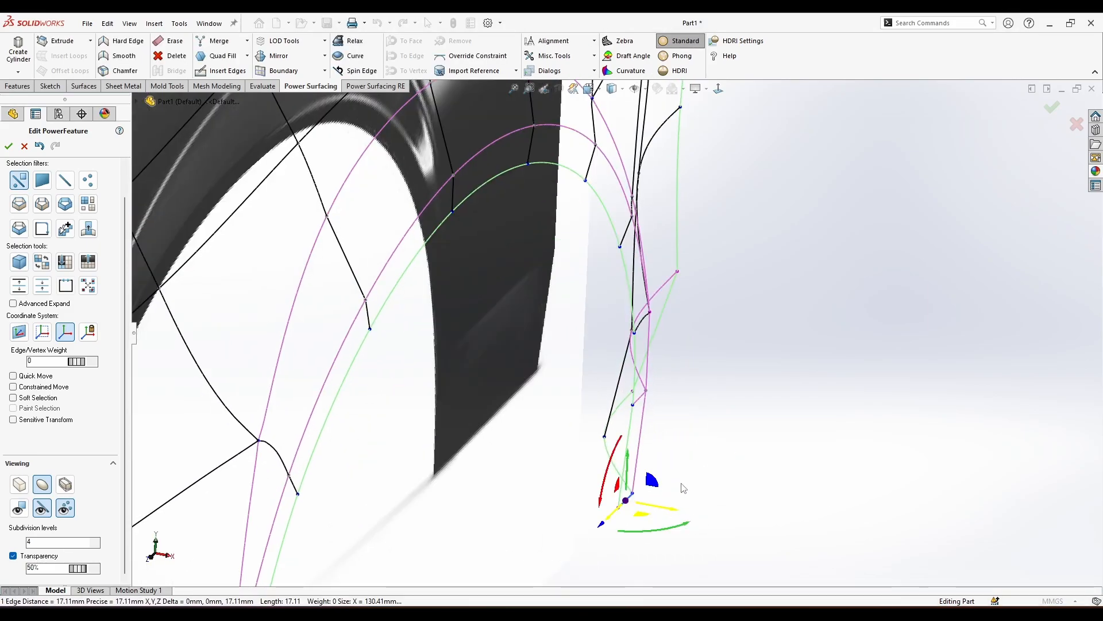
middle_click_drag(681, 486, 540, 505)
left_click(611, 398)
left_click(19, 484)
left_click(539, 505)
scroll(517, 451, "down", 2)
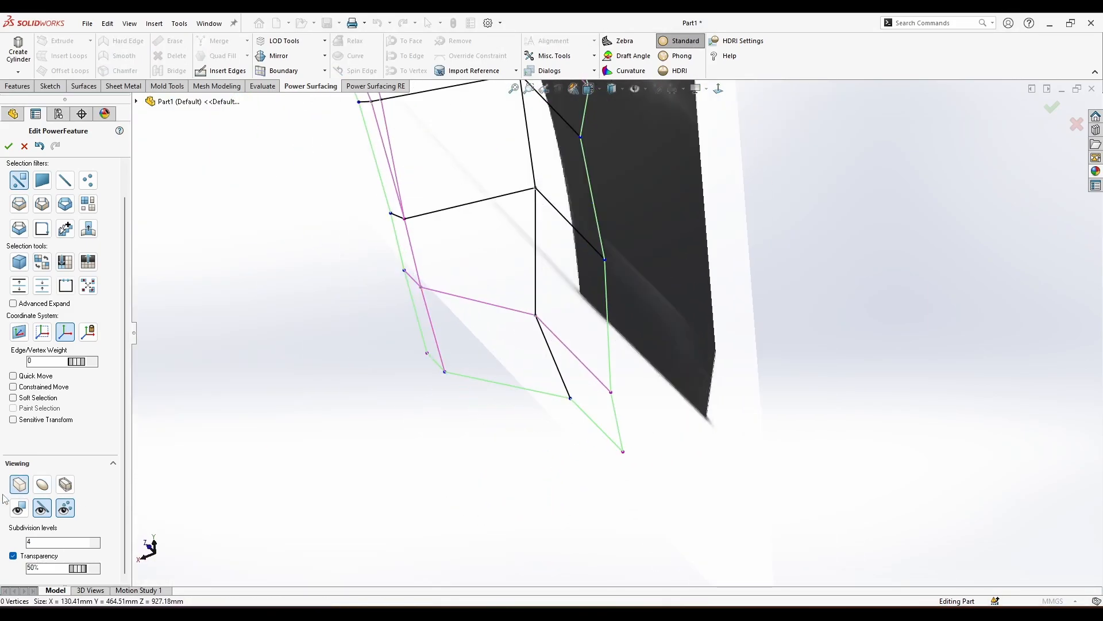
left_click(19, 508)
scroll(421, 345, "down", 2)
Select the three bottom faces behind the wheel arch and flatten them by scaling them along X.
left_click(509, 336)
middle_click_drag(509, 336, 566, 476)
right_click(623, 397)
left_click(724, 411)
left_click_drag(541, 420, 718, 378)
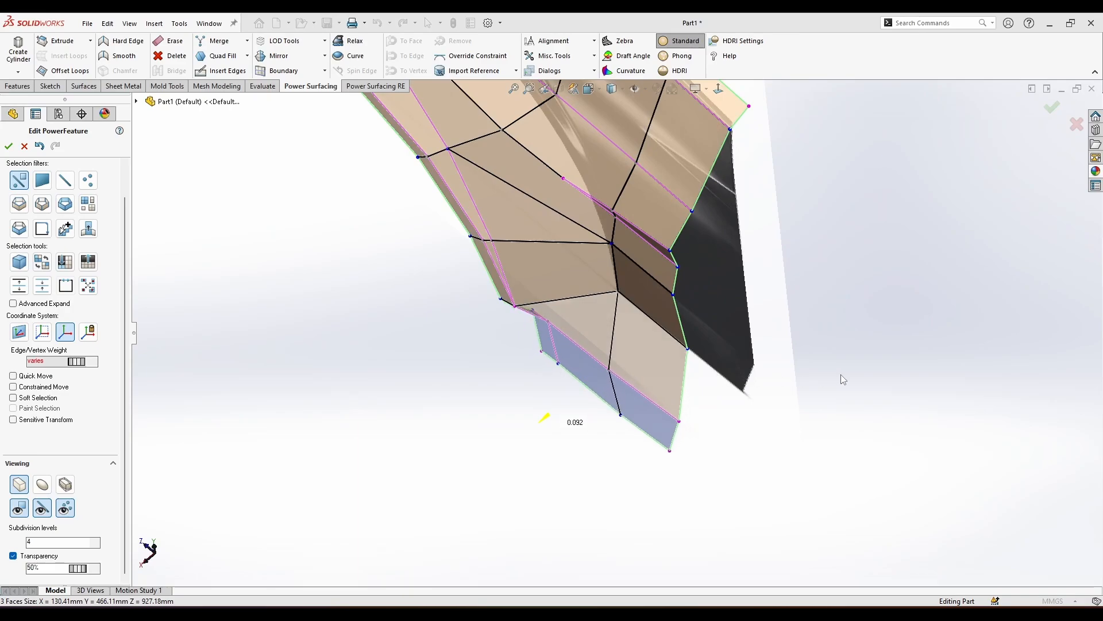
left_click_drag(545, 416, 535, 428)
left_click(660, 477)
middle_click_drag(656, 441, 672, 379)
scroll(684, 419, "up", 4)
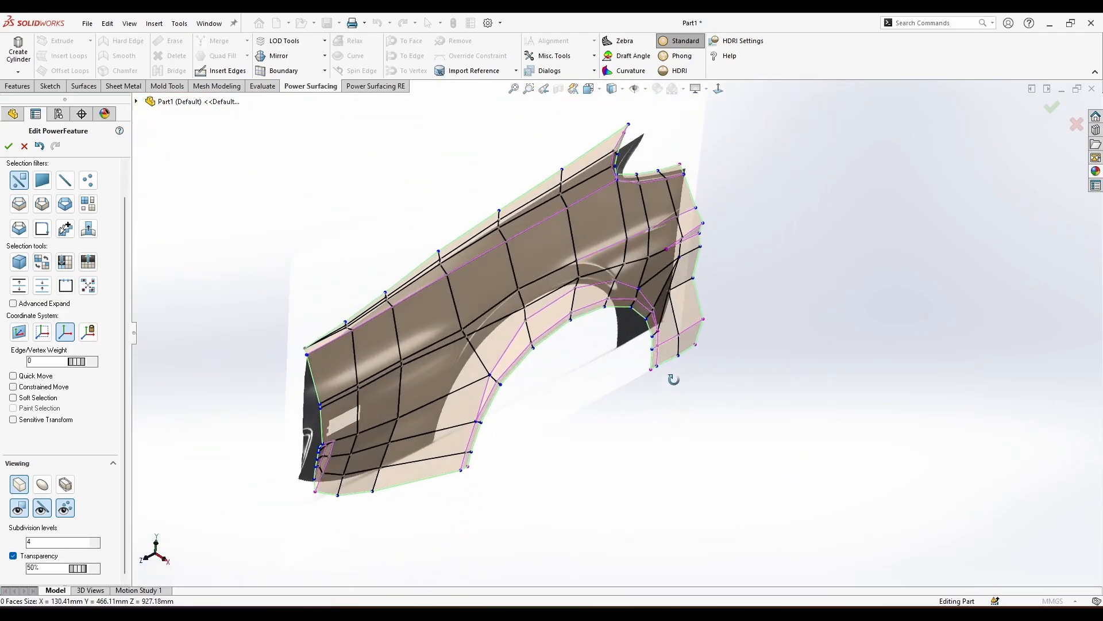
Select the mesh vertex on the panel behind the wheel arch and move it along X.
scroll(663, 303, "down", 4)
left_click(651, 296)
middle_click_drag(652, 297, 664, 320)
scroll(665, 321, "down", 3)
scroll(665, 322, "up", 1)
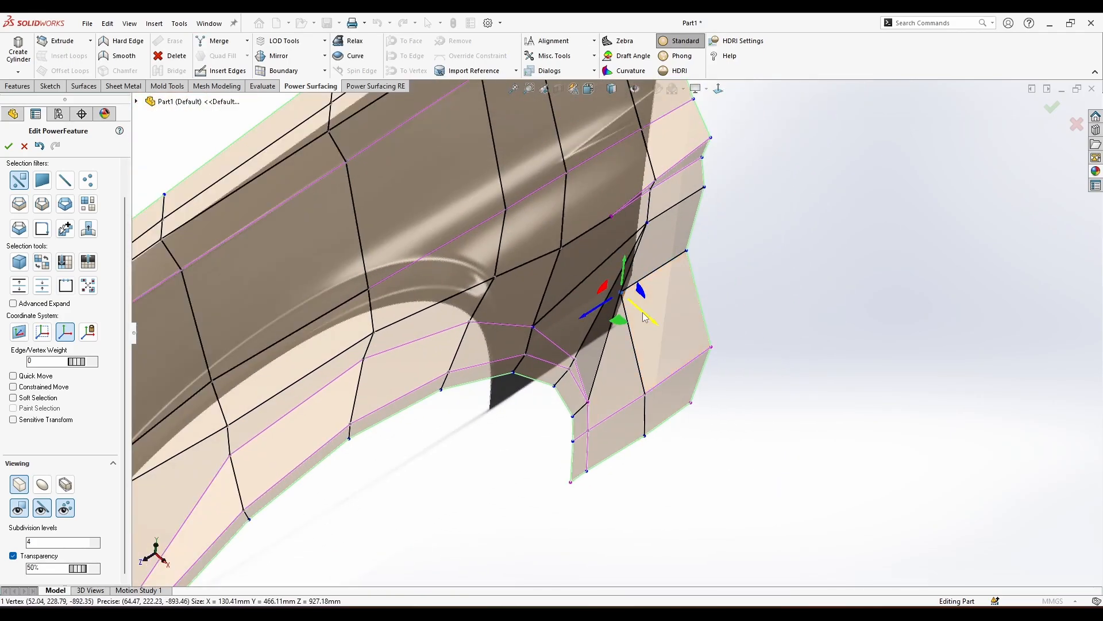
left_click_drag(648, 316, 657, 327)
Adjust the neighbouring vertices of the panel behind the wheel arch along X to even out its profile.
middle_click_drag(658, 326, 476, 308)
left_click_drag(536, 270, 529, 274)
left_click(536, 320)
left_click_drag(557, 316, 522, 333)
middle_click_drag(522, 333, 715, 377)
left_click(689, 372)
left_click_drag(722, 380, 730, 381)
scroll(690, 368, "up", 5)
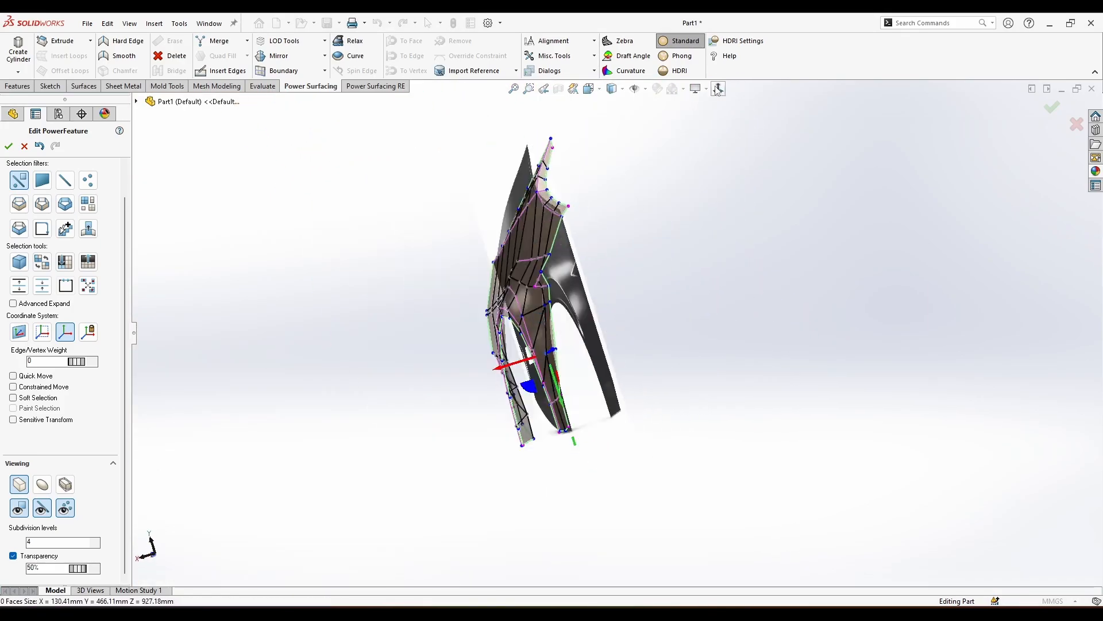
Select two more vertices of the lower panel behind the wheel arch and adjust their position.
middle_click_drag(546, 357, 583, 328)
scroll(584, 327, "down", 5)
scroll(630, 201, "up", 2)
mouse_move(631, 201)
middle_mouse_down()
mouse_move(853, 311)
mouse_move(867, 184)
mouse_move(579, 441)
mouse_move(505, 330)
middle_mouse_up()
left_click(552, 270)
mouse_move(552, 270)
middle_mouse_down()
mouse_move(568, 319)
mouse_move(661, 345)
mouse_move(785, 402)
middle_mouse_up()
left_click_drag(787, 487, 744, 530)
middle_click_drag(744, 517, 728, 365)
scroll(523, 465, "up", 4)
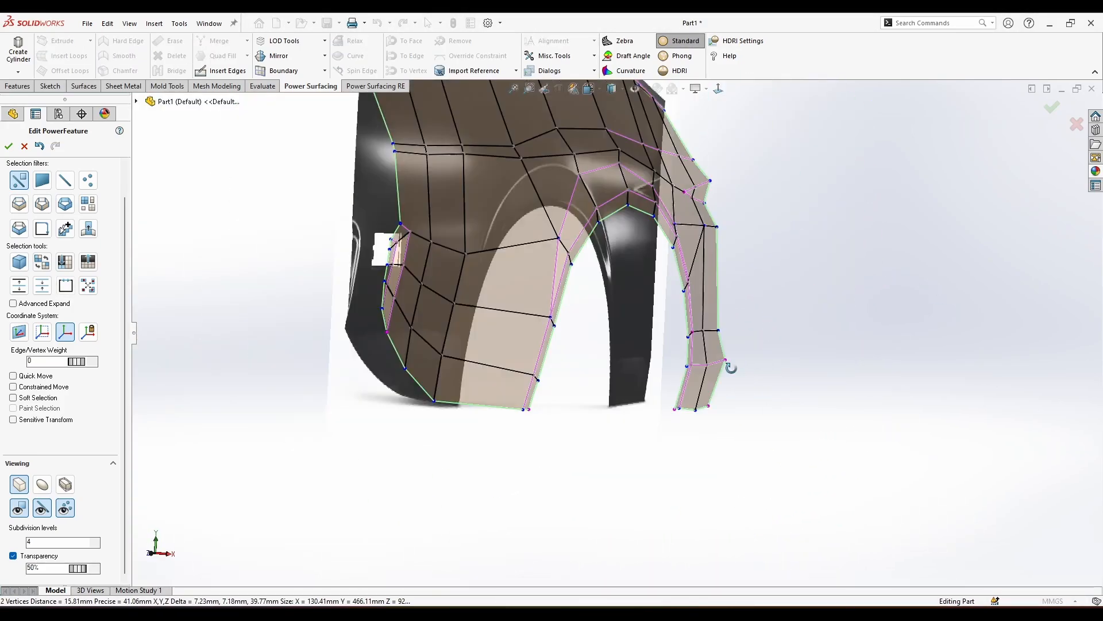
Display the fender as a smooth surface and check the vertices along the lower rear edge.
left_click(42, 484)
scroll(578, 279, "down", 5)
left_click(579, 278)
middle_click_drag(579, 278, 788, 360)
scroll(697, 311, "up", 4)
left_click(804, 287)
scroll(692, 350, "down", 4)
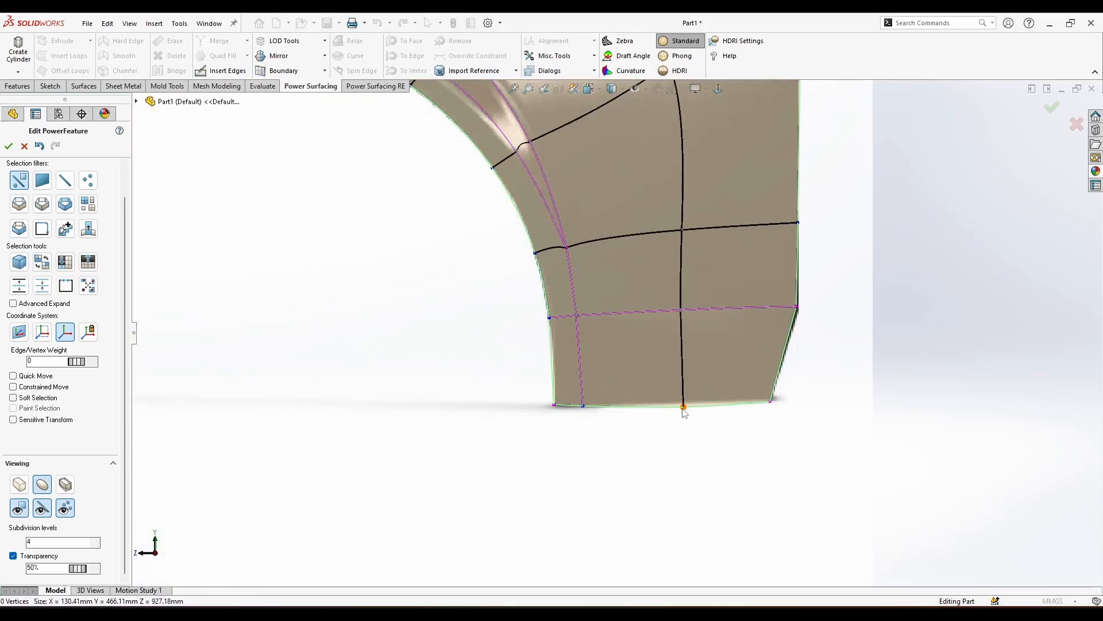
Select the horizontal edge loop above the lower crease behind the wheel arch and make it a hard edge.
scroll(684, 411, "up", 5)
middle_click_drag(684, 411, 666, 448)
scroll(632, 345, "down", 5)
left_click(19, 203)
left_click(613, 410)
left_click(122, 40)
left_click(345, 373)
Examine the whole fender in side view and compare its outline and creases with the reference image.
middle_click_drag(344, 374, 488, 339)
scroll(627, 345, "up", 3)
scroll(638, 337, "up", 5)
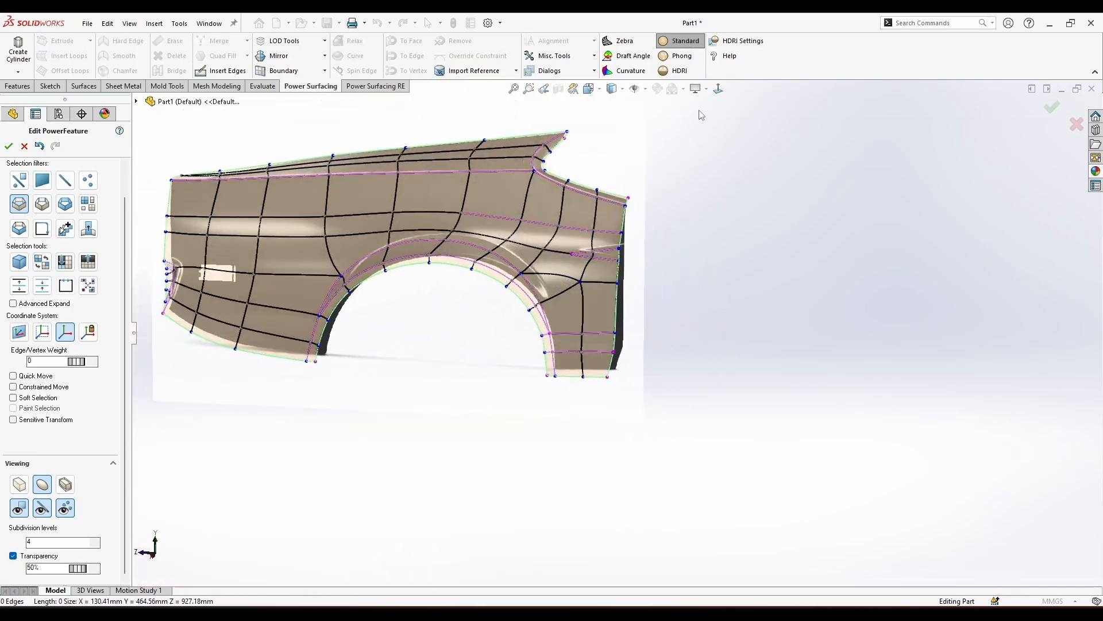
left_click(718, 89)
scroll(449, 192, "down", 4)
scroll(658, 345, "up", 5)
scroll(428, 371, "down", 3)
scroll(451, 362, "down", 2)
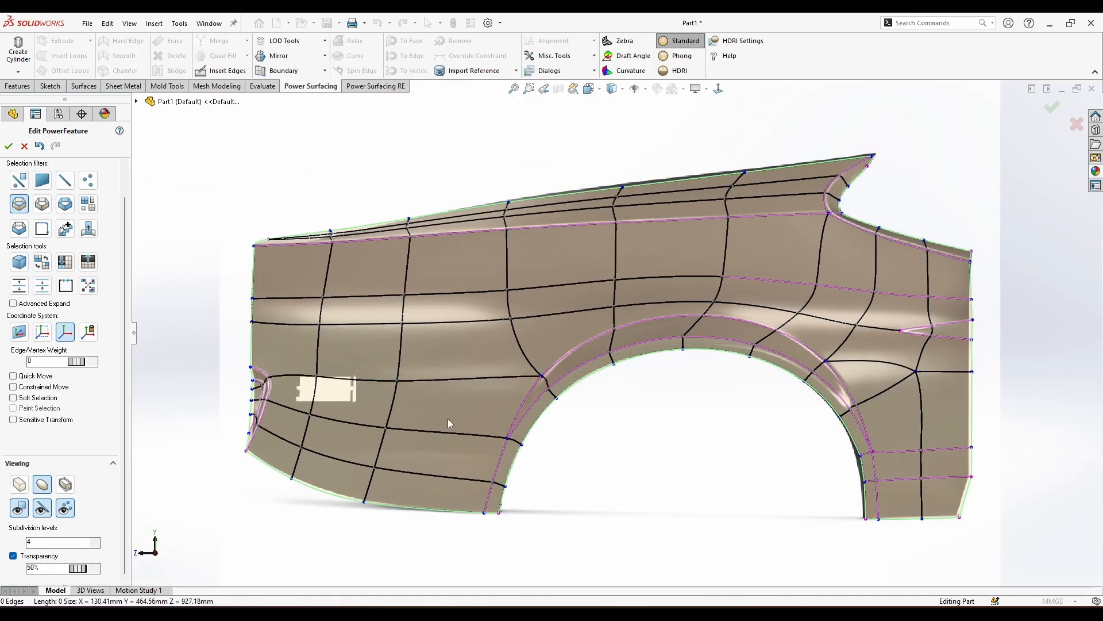
scroll(636, 497, "down", 3)
scroll(635, 391, "up", 6)
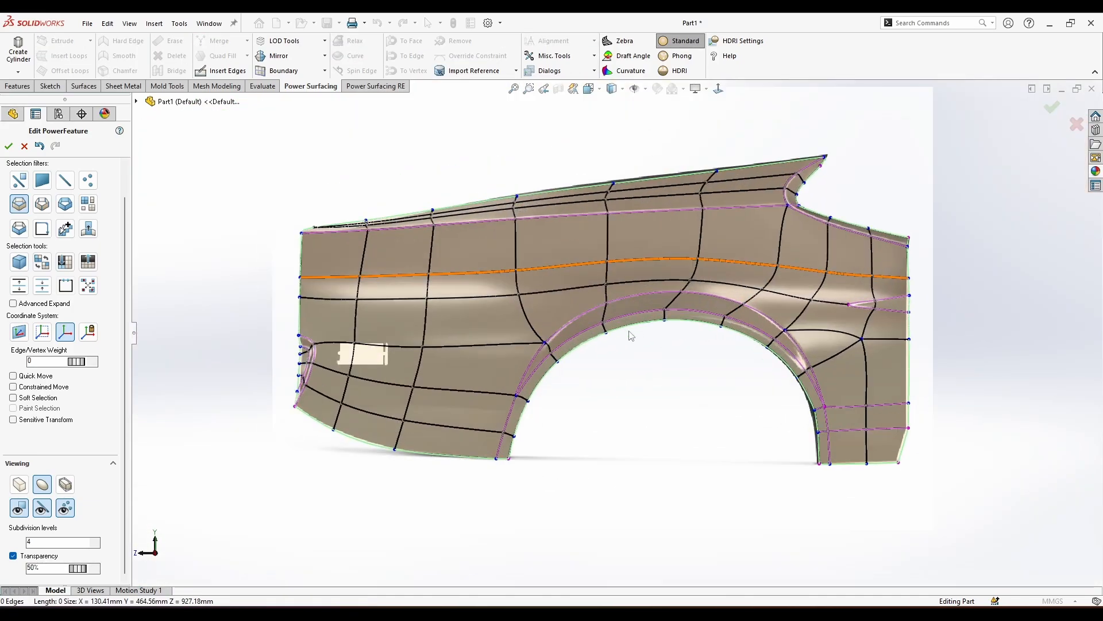
scroll(691, 281, "down", 4)
scroll(629, 331, "up", 5)
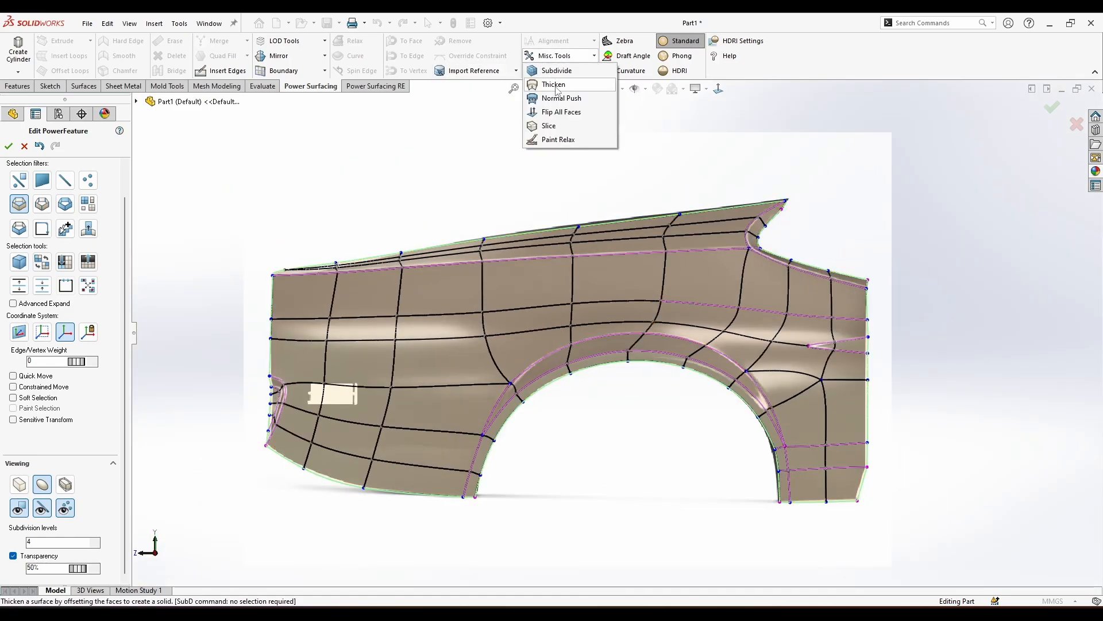
Start thickening the fender surface with a thickness of 2 mm and inspect the preview along its front edge.
left_click(555, 85)
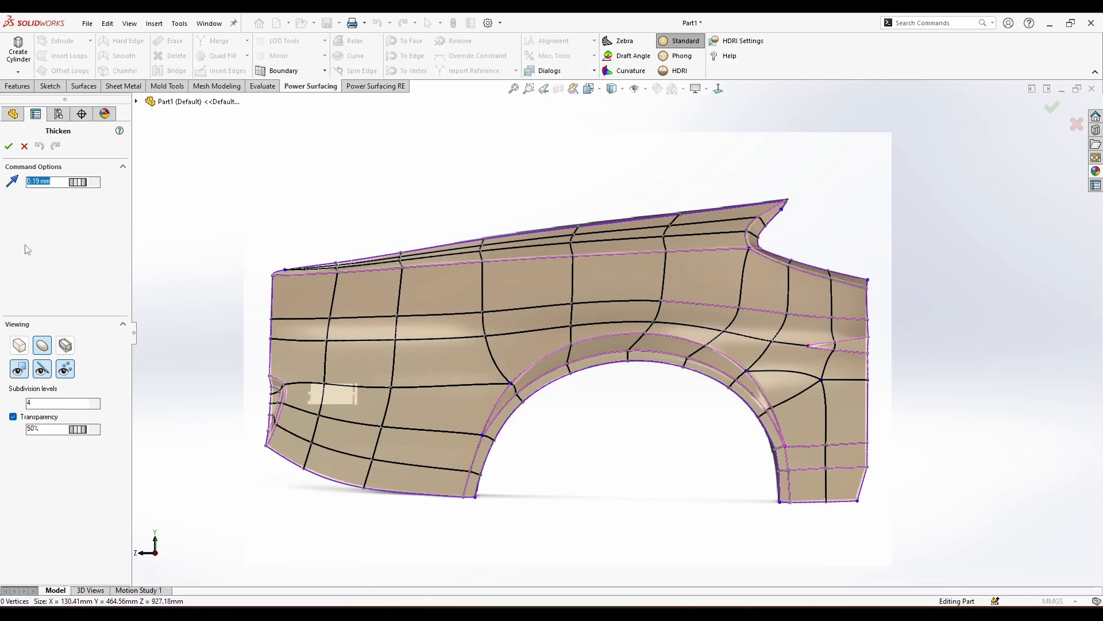
key("Return")
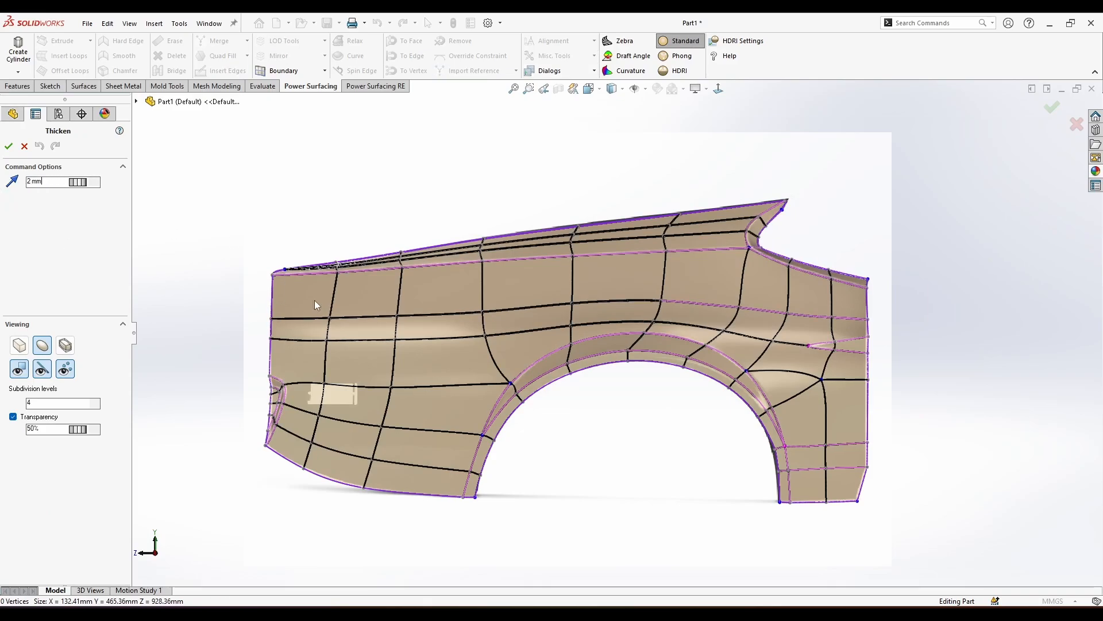
scroll(315, 301, "down", 4)
middle_click_drag(320, 298, 470, 256)
scroll(930, 269, "down", 6)
scroll(747, 381, "up", 7)
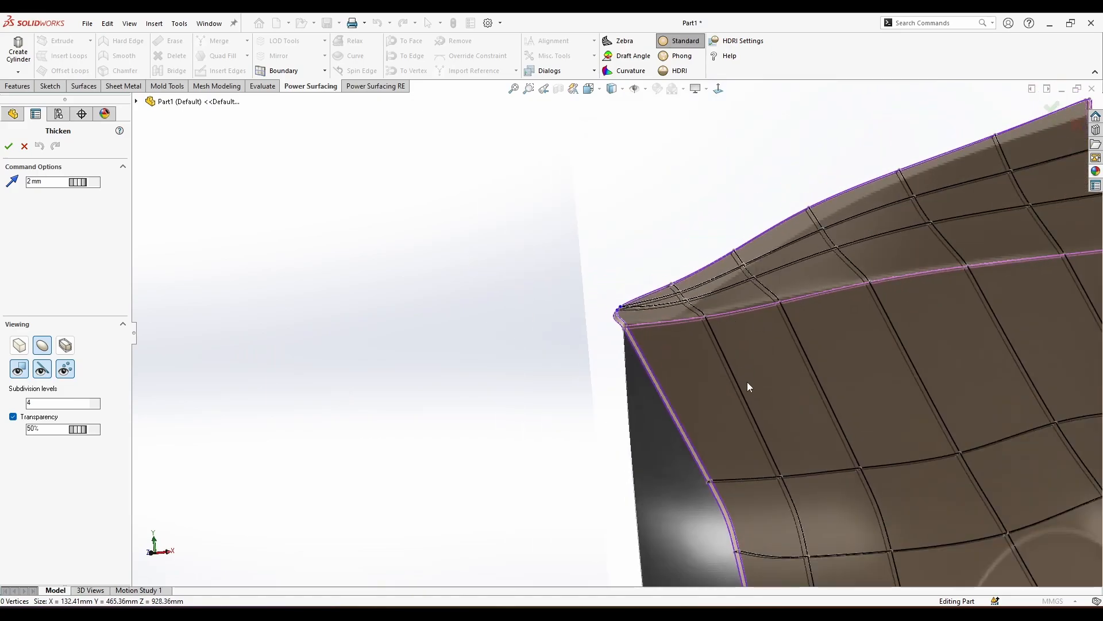
middle_click_drag(764, 377, 788, 399)
scroll(788, 402, "down", 4)
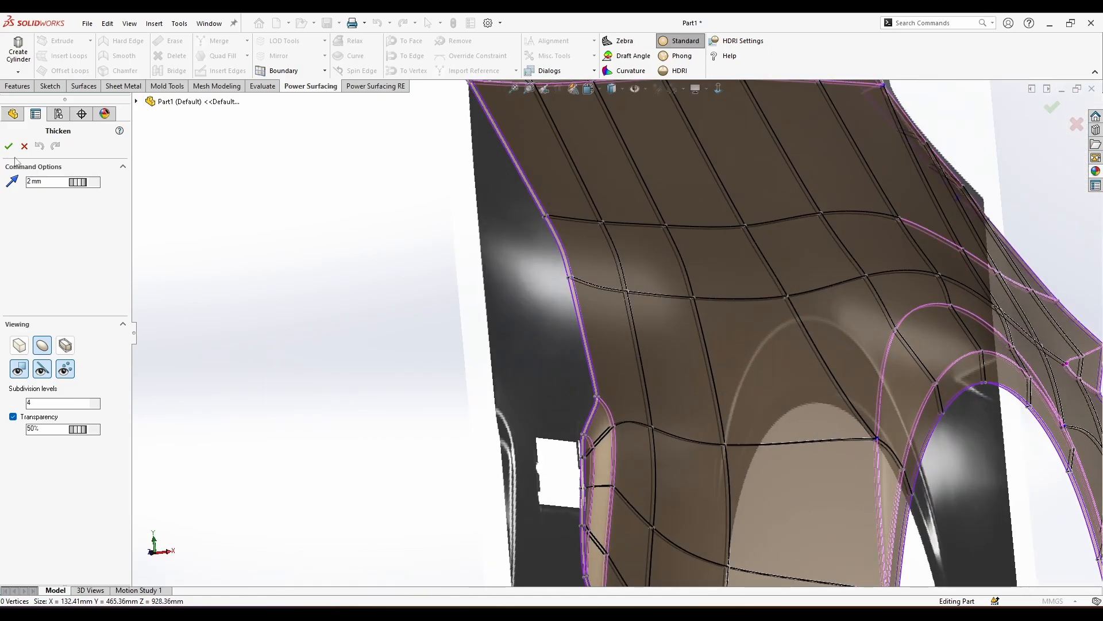
Set the thickening value to -1 mm, accept it, and finish the feature to convert it to solid geometry.
key("Return")
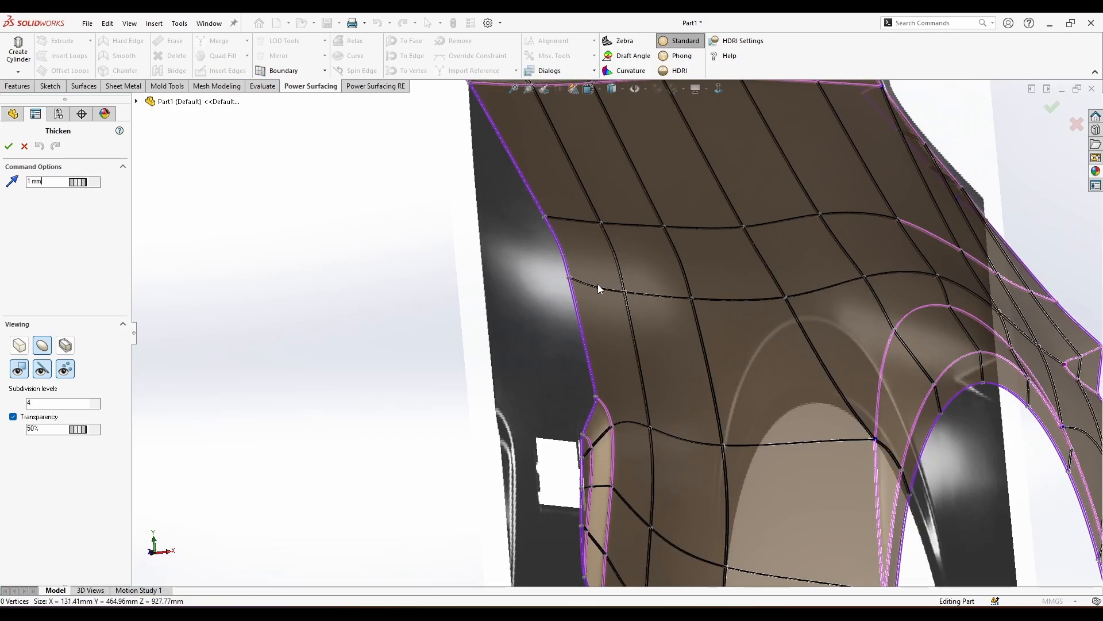
scroll(598, 283, "up", 3)
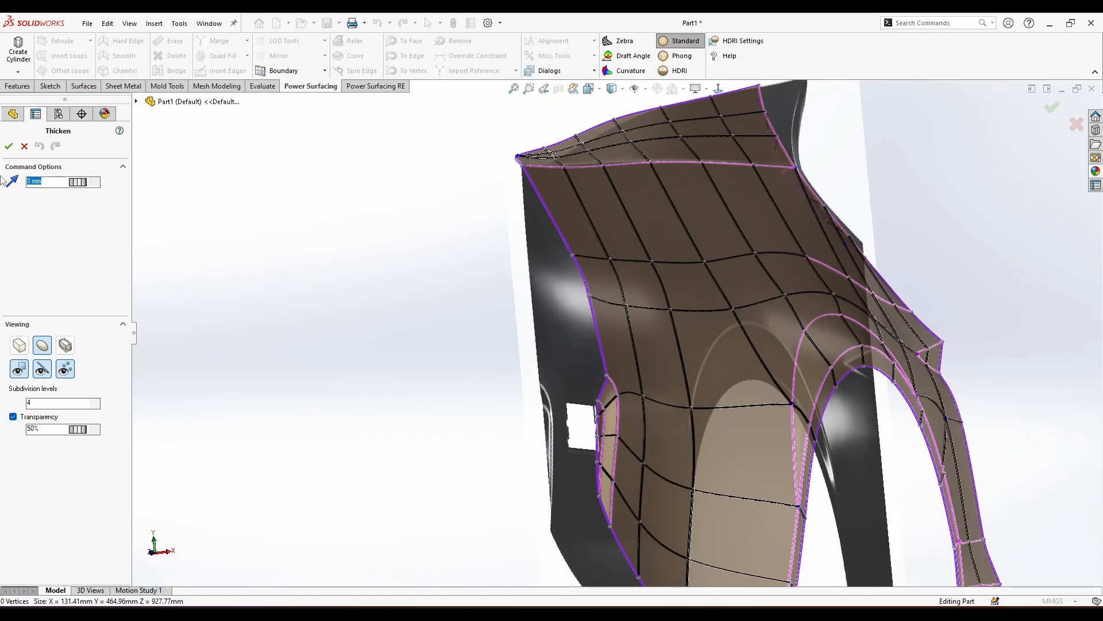
key("Return")
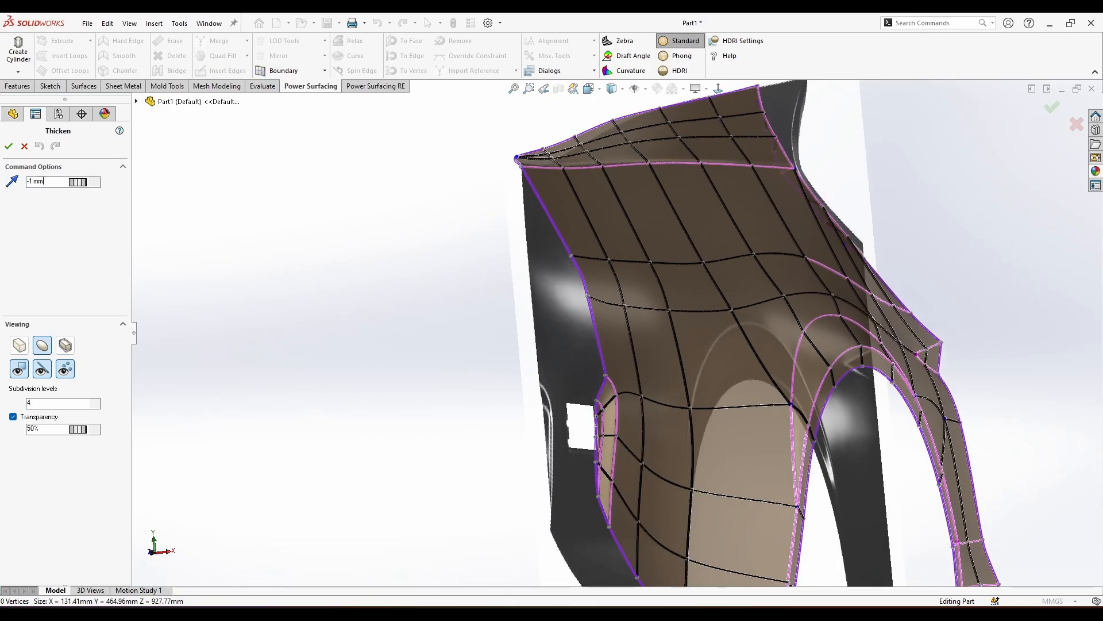
left_click(8, 148)
left_click(1049, 108)
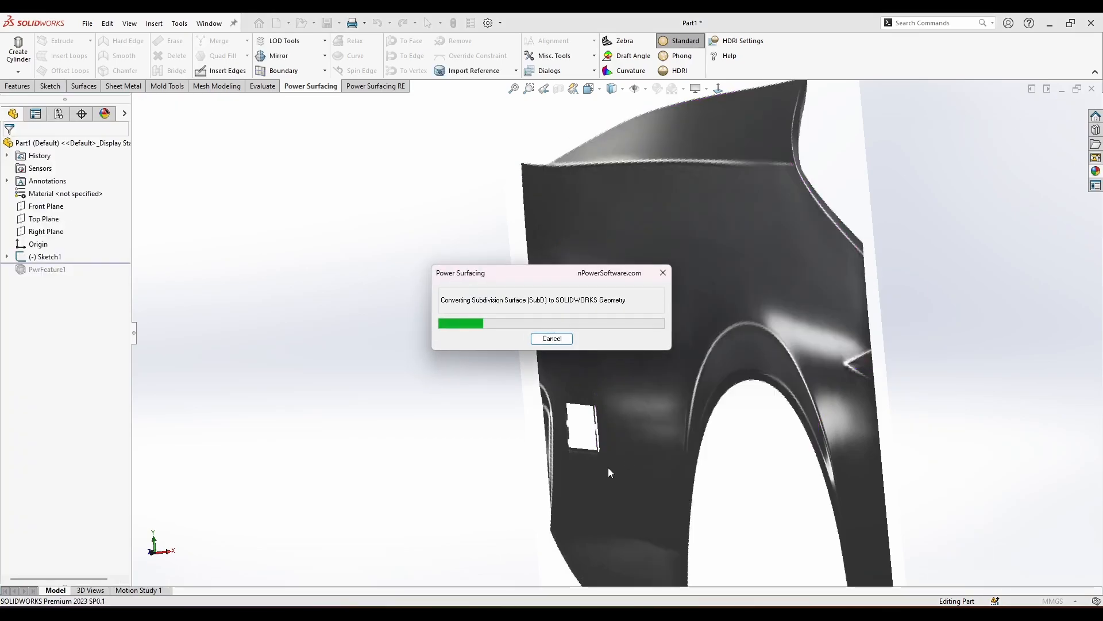
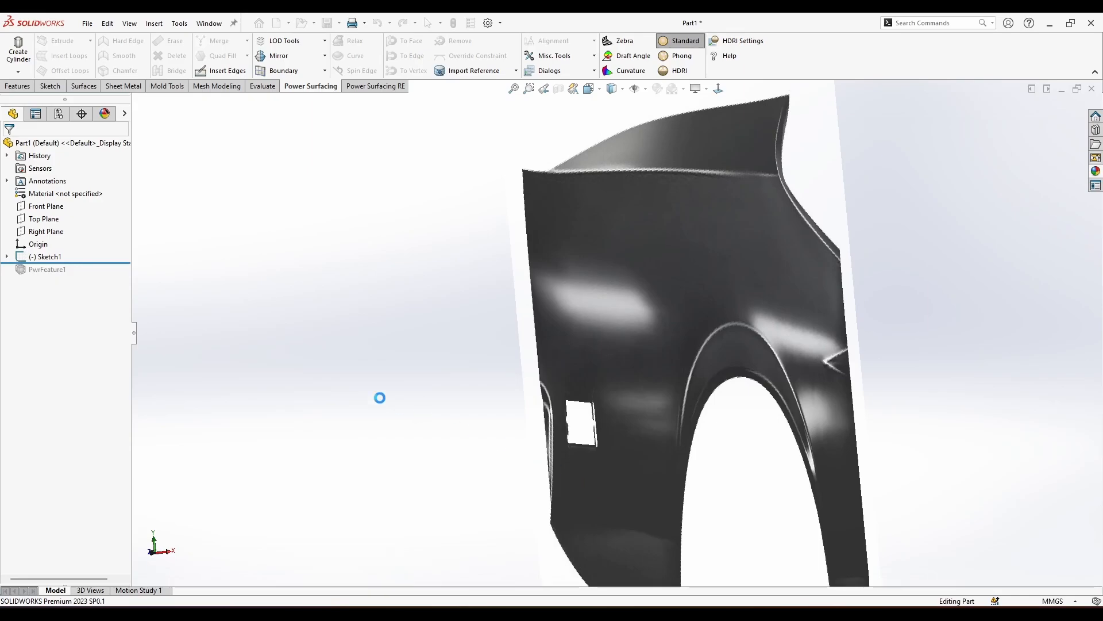
Hide the reference image and examine the converted solid fender, including the notch at its upper rear corner.
scroll(753, 320, "up", 4)
middle_click_drag(753, 319, 657, 400)
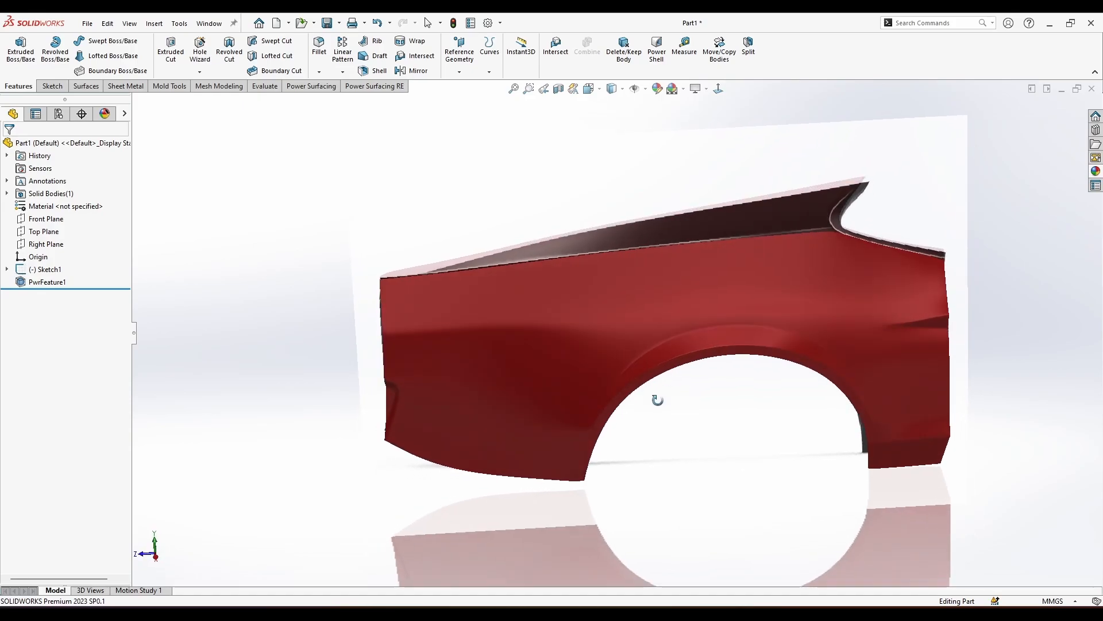
scroll(690, 357, "up", 3)
scroll(740, 271, "down", 4)
middle_click_drag(740, 270, 760, 275)
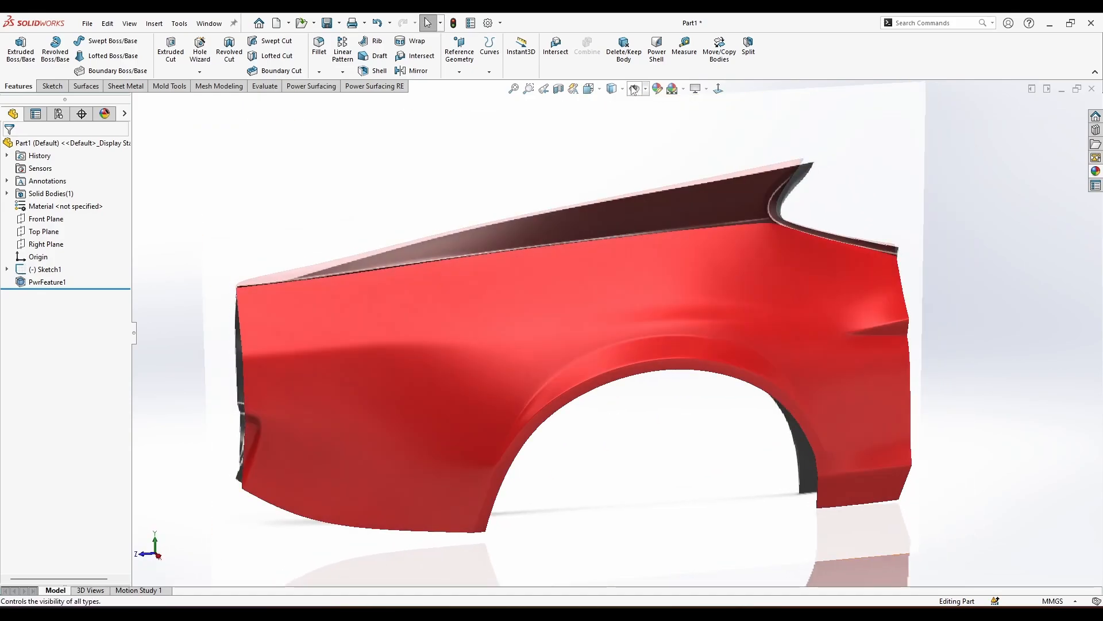
mouse_move(843, 199)
middle_mouse_down()
mouse_move(850, 180)
mouse_move(800, 182)
mouse_move(805, 202)
middle_mouse_up()
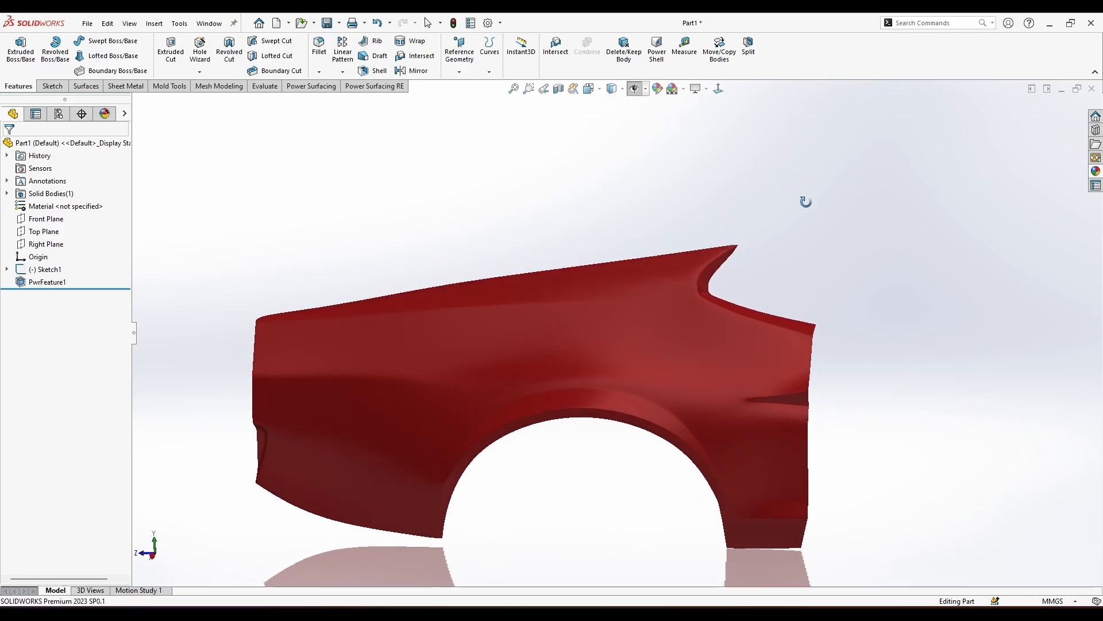
scroll(684, 300, "down", 8)
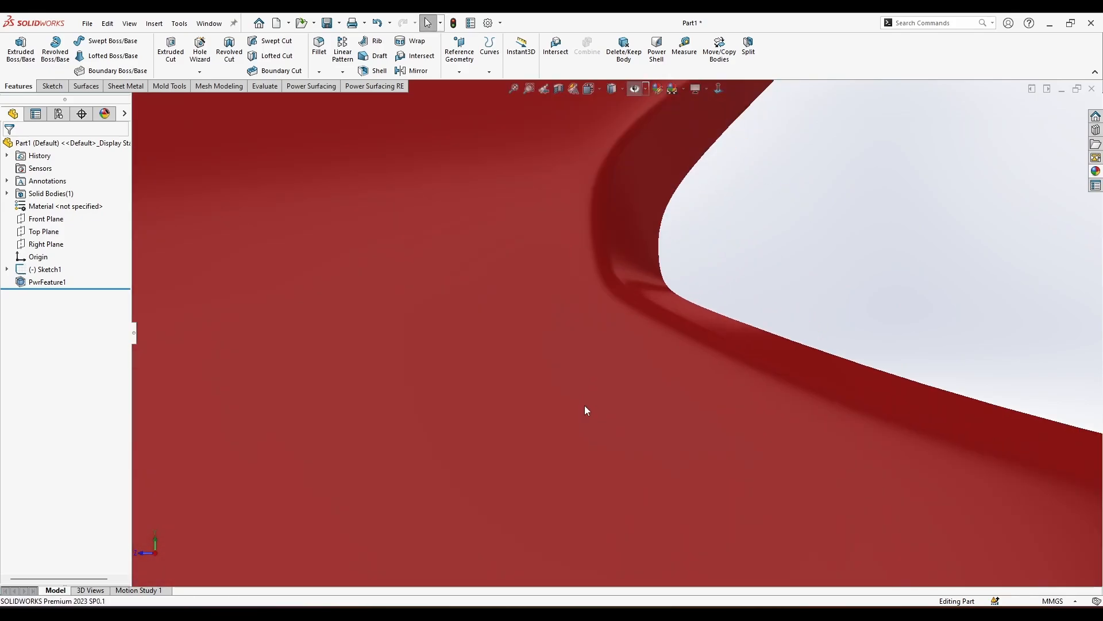
scroll(585, 410, "up", 8)
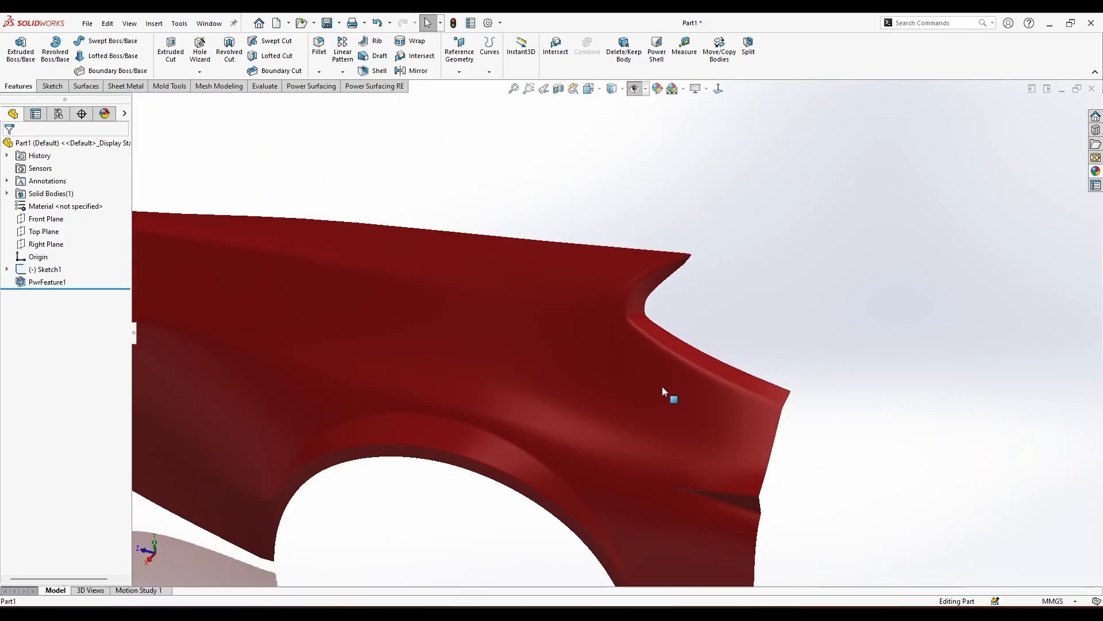
Reopen the fender's power feature for editing at the upper rear notch.
middle_click_drag(663, 387, 697, 320)
scroll(639, 342, "down", 5)
right_click(629, 315)
left_click(634, 300)
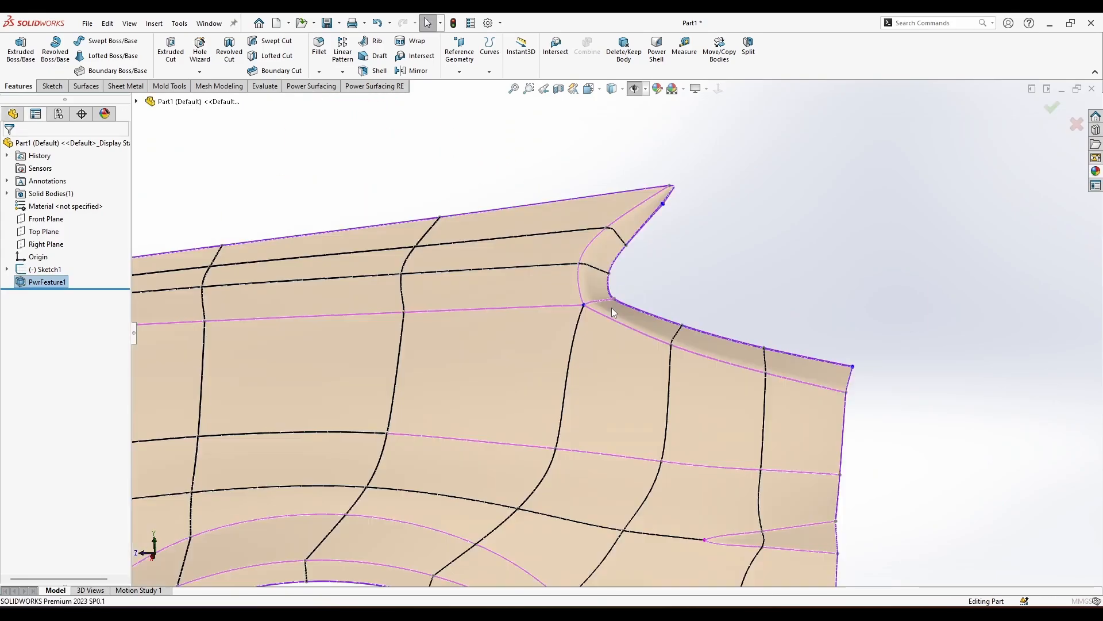
scroll(612, 308, "down", 7)
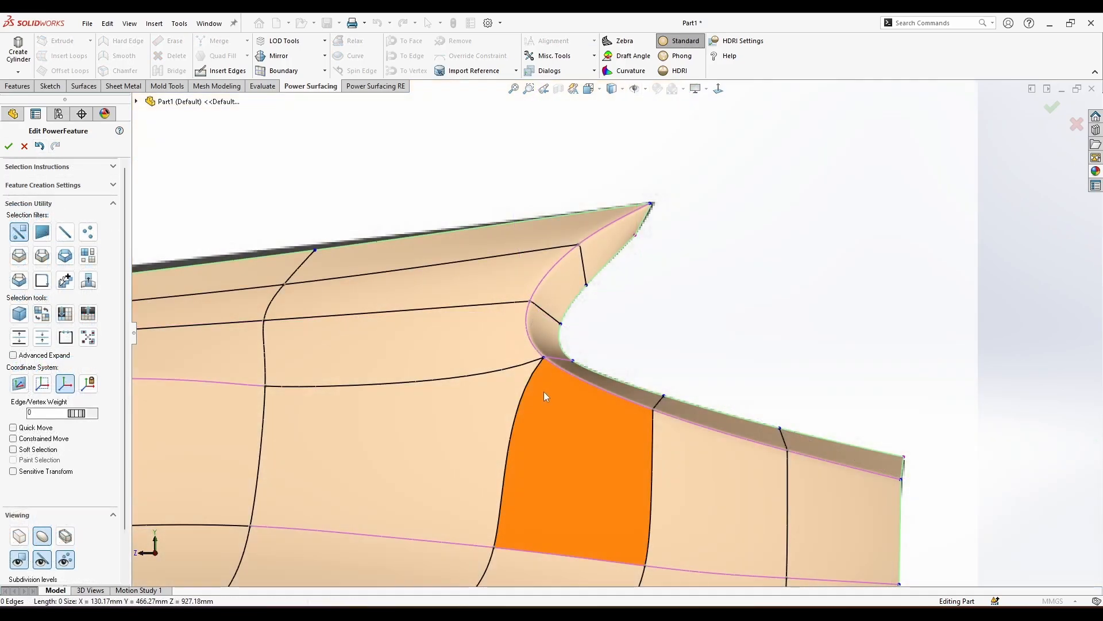
Insert a chain of edges alongside the notch crease, from the top edge near the tip to the rear edge.
left_click(228, 70)
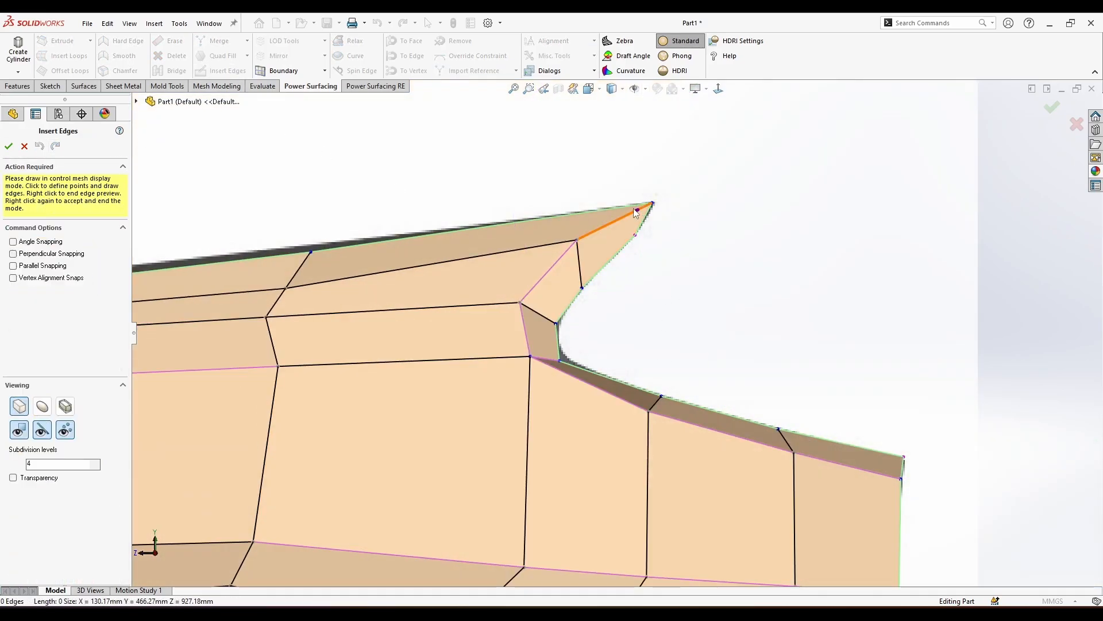
left_click(607, 209)
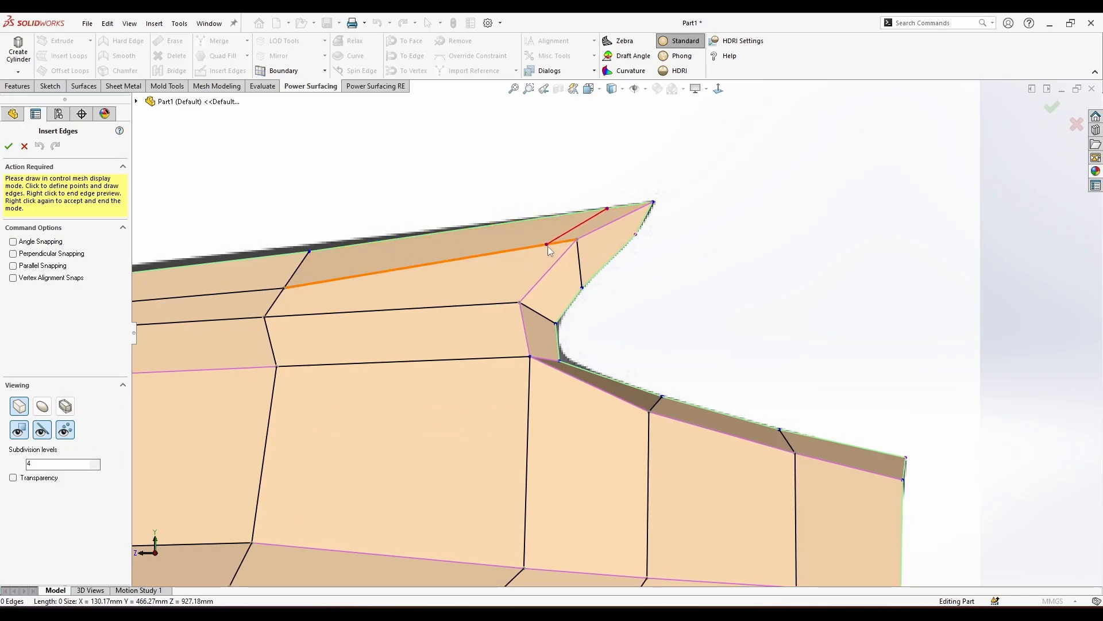
left_click(547, 245)
left_click(502, 303)
left_click(506, 358)
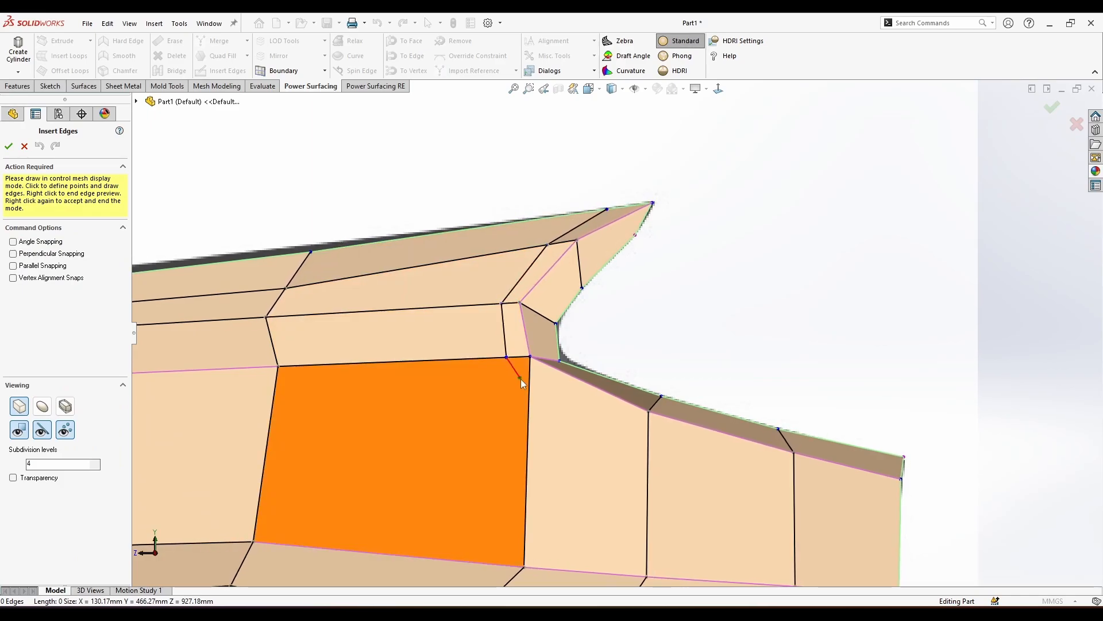
left_click(529, 383)
right_click(535, 396)
left_click(649, 432)
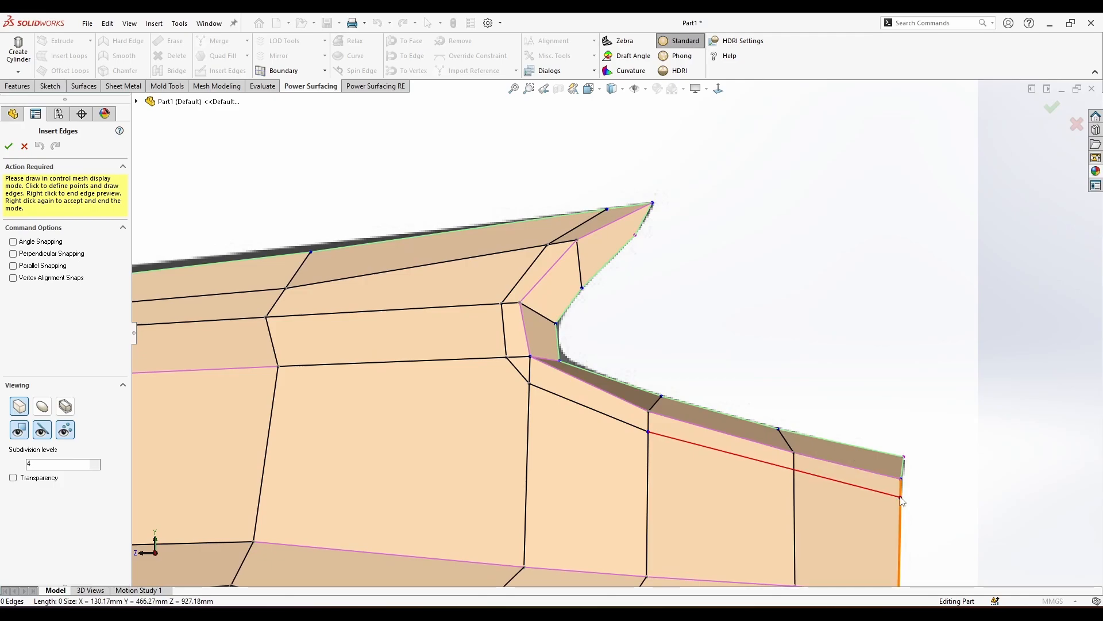
right_click(945, 505)
right_click(946, 505)
Display the smooth surface with transparency and nudge the crease corner vertex at the notch to match the reference.
scroll(483, 391, "down", 1)
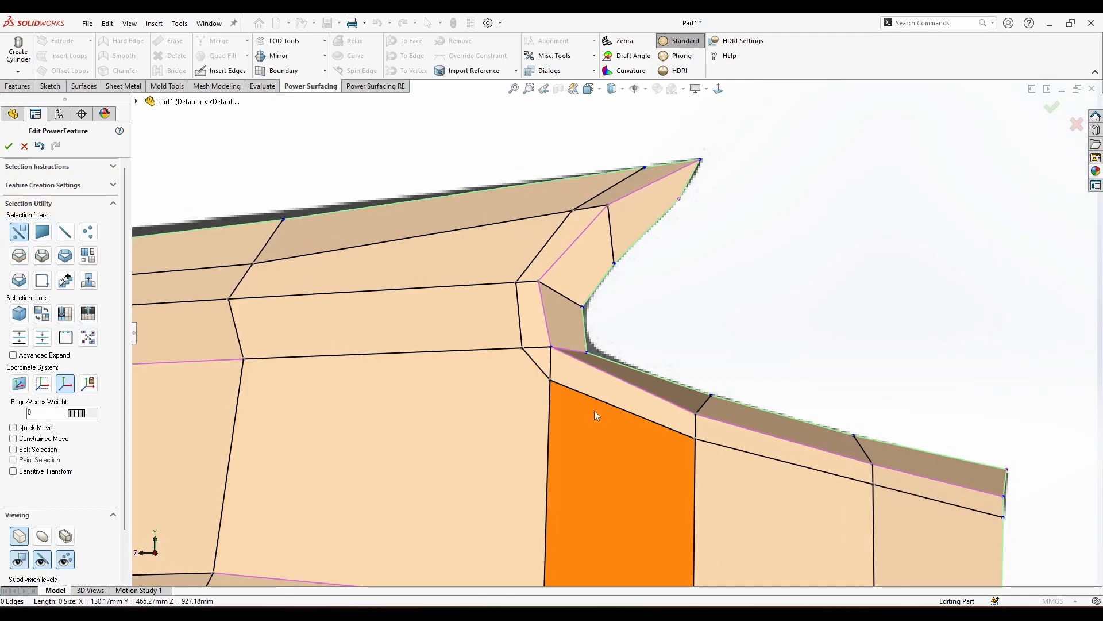
left_click(42, 535)
scroll(576, 364, "down", 1)
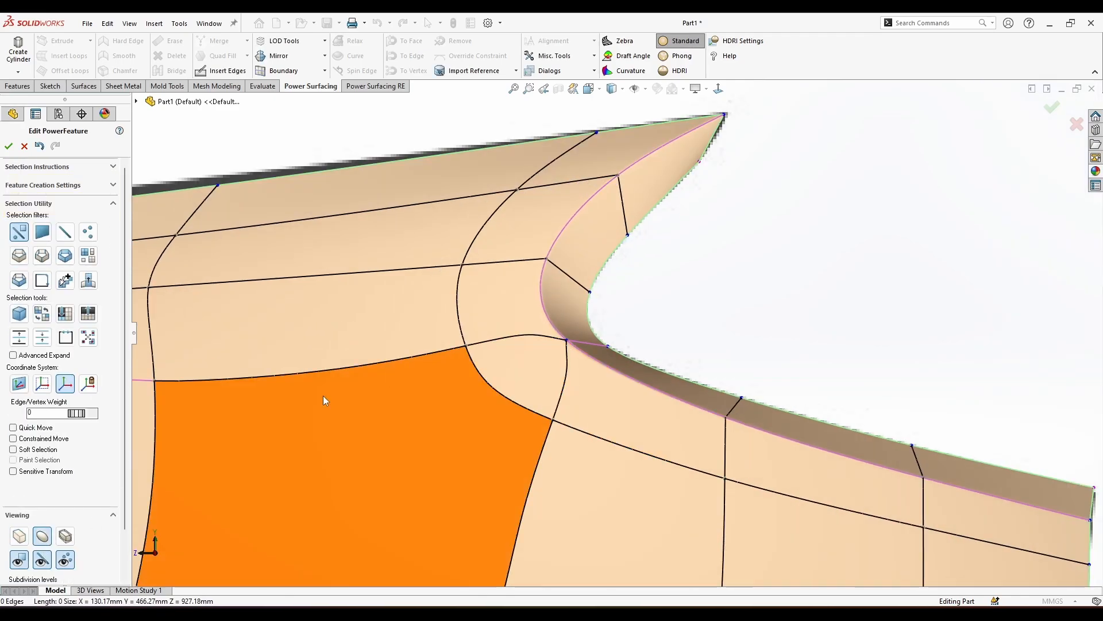
scroll(48, 515, "down", 3)
left_click(26, 556)
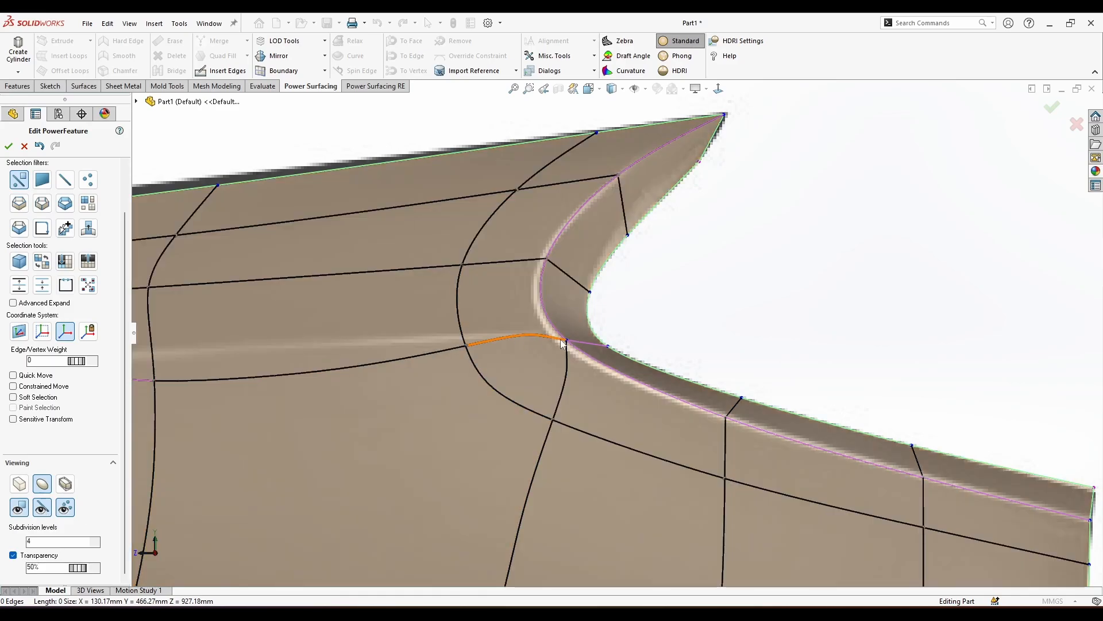
left_click(682, 321)
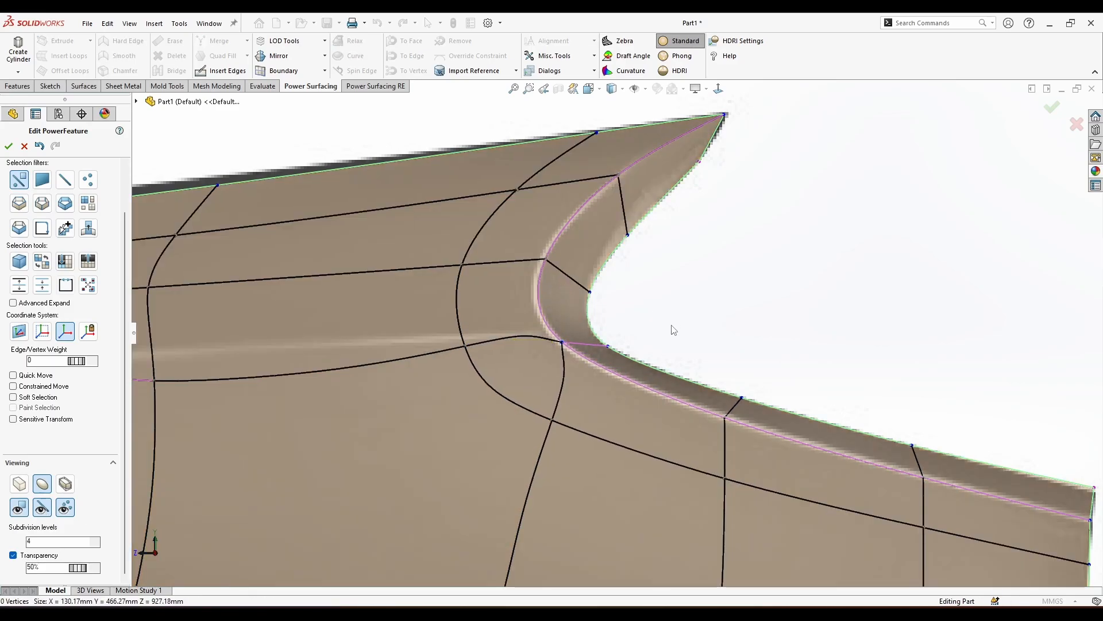
Select the upper crease's unweighted edge segment leading to the notch and increase its edge weight to sharpen it.
scroll(628, 340, "up", 3)
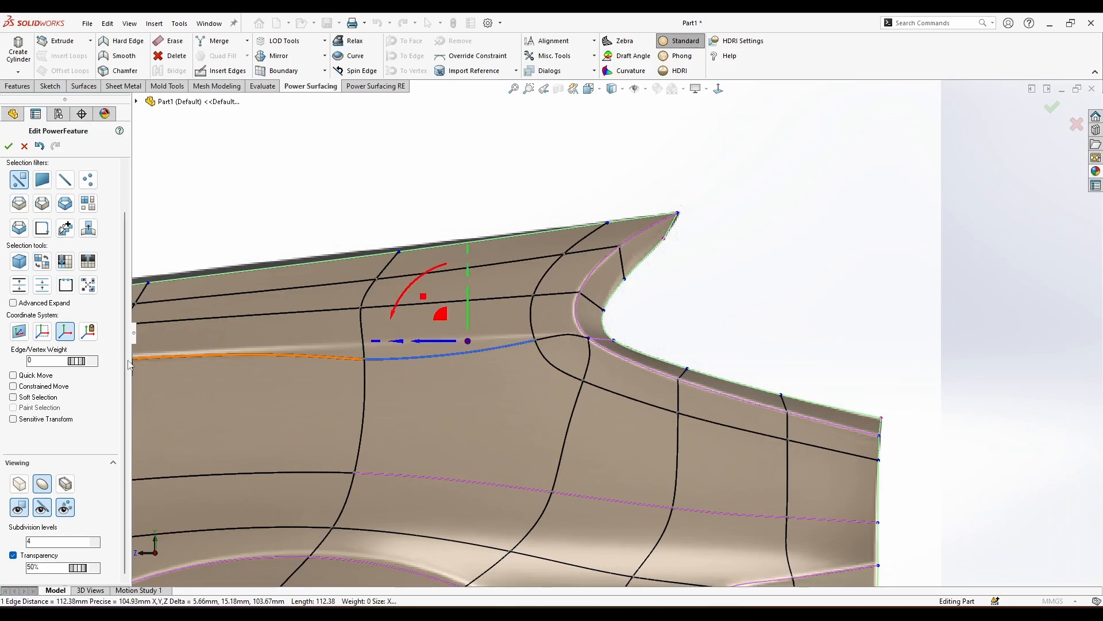
left_click(93, 363)
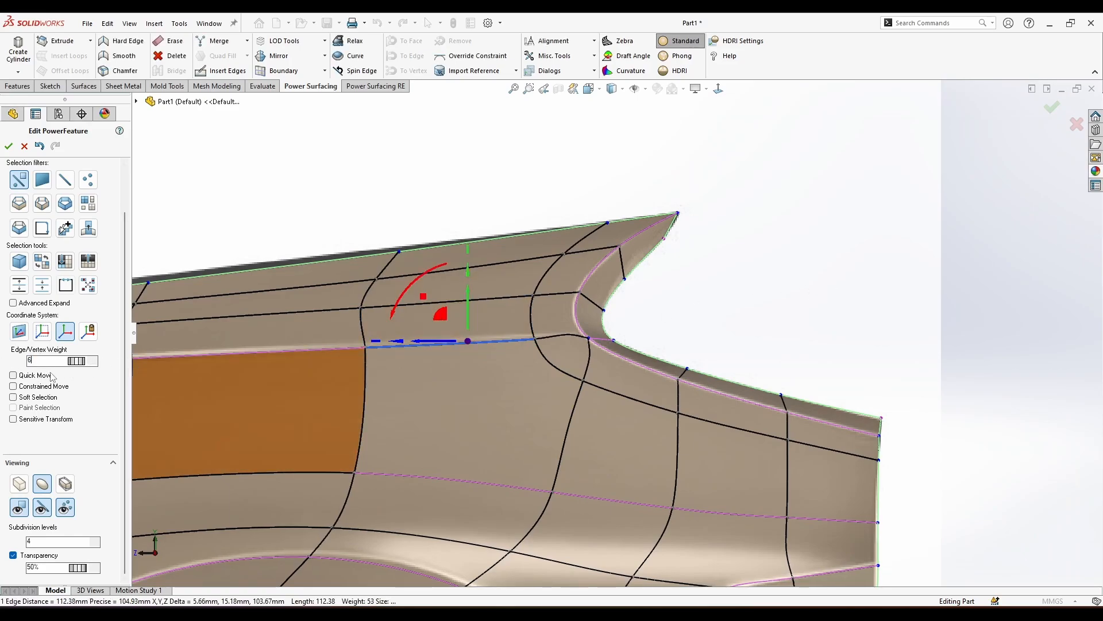
left_click(324, 351)
scroll(324, 351, "up", 3)
left_click(725, 296)
scroll(495, 345, "down", 6)
scroll(804, 326, "down", 3)
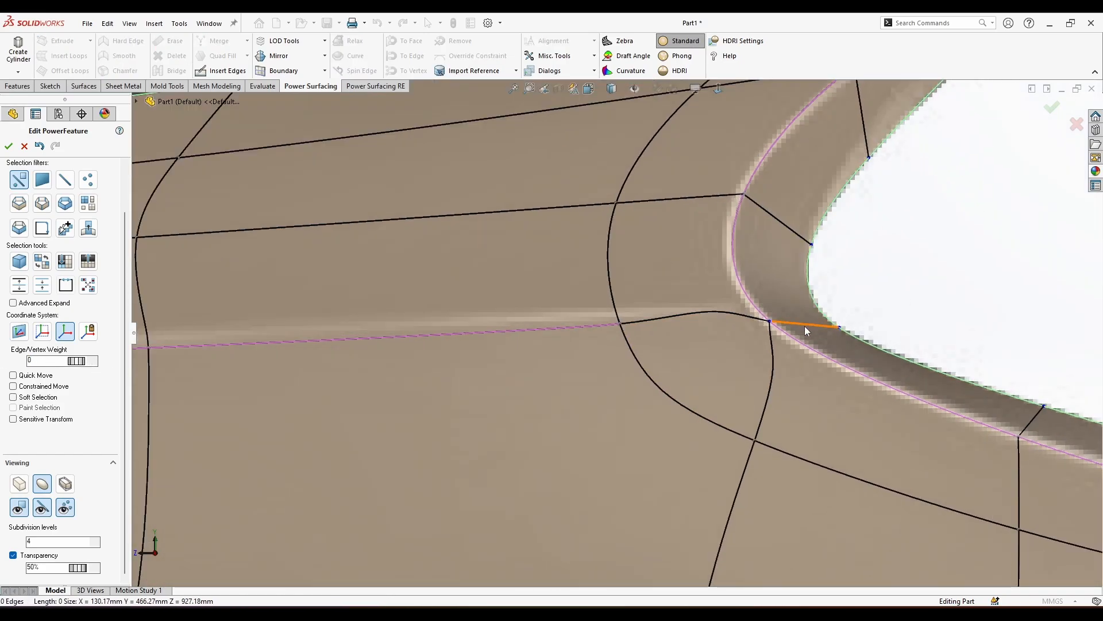
Move the upper crease's end vertex toward the notch, turn off transparency, and lower the vertex weight.
left_click(625, 323)
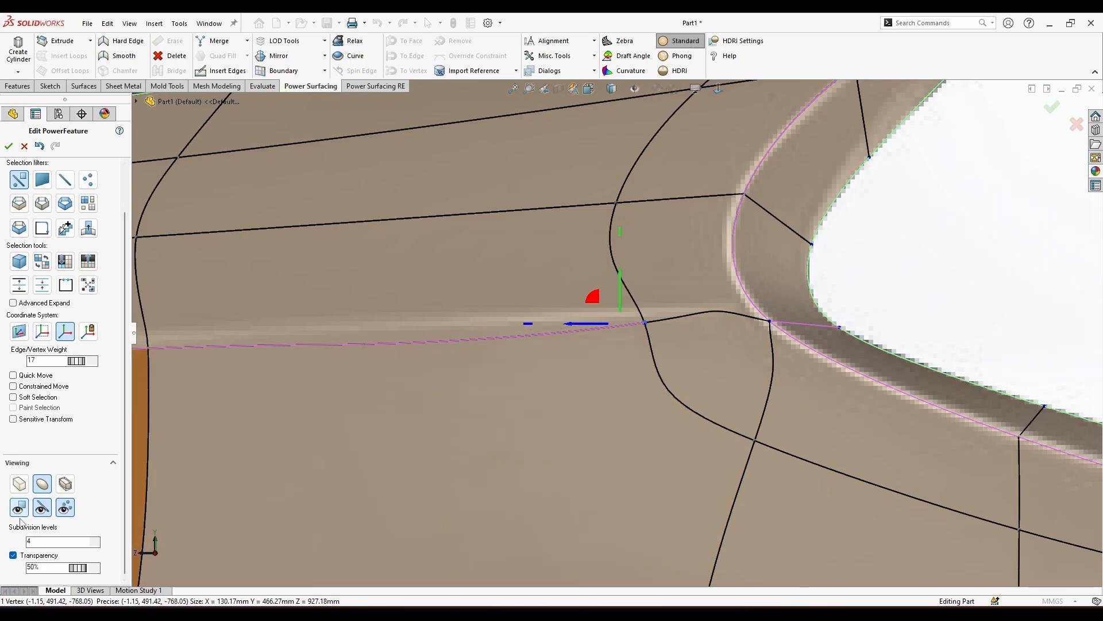
left_click(13, 555)
scroll(424, 424, "up", 2)
middle_click_drag(423, 423, 509, 499)
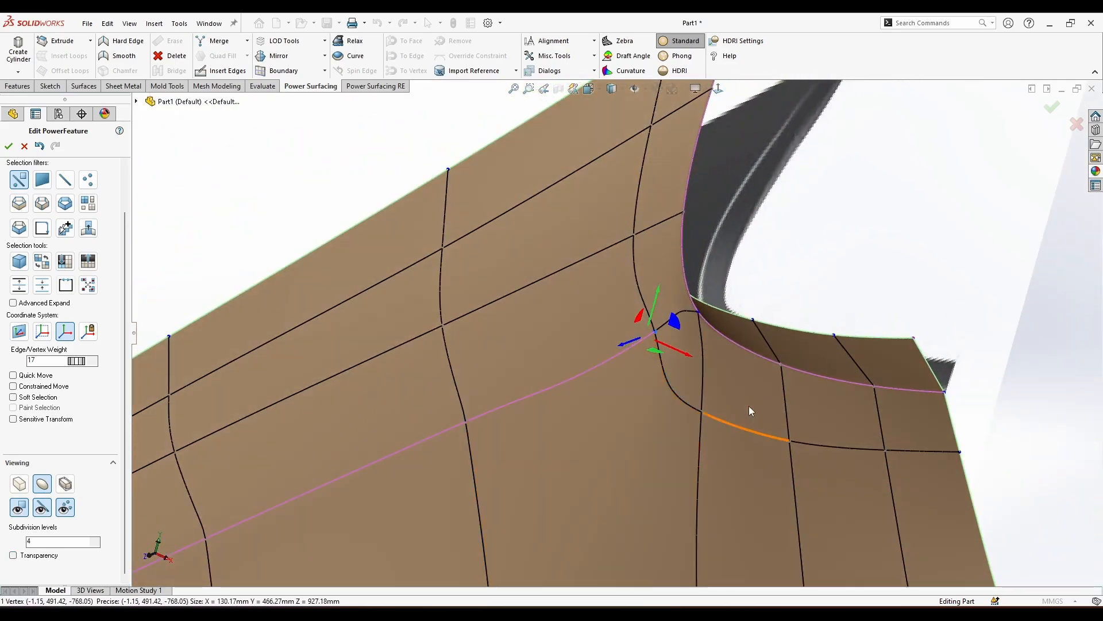
middle_click_drag(740, 362, 6, 499)
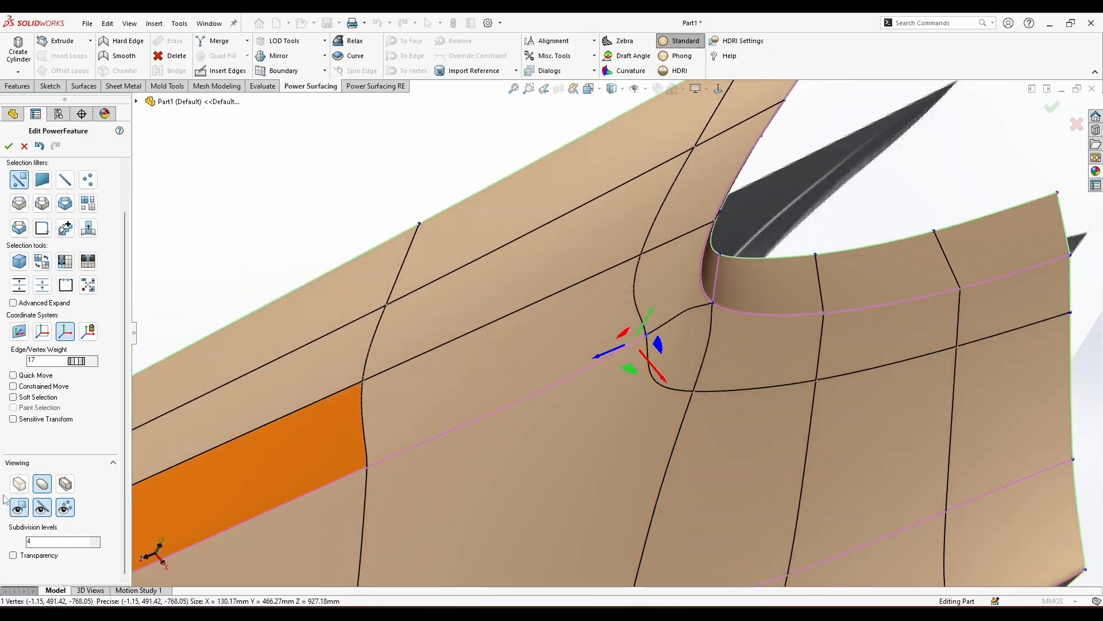
middle_click_drag(275, 421, 347, 423)
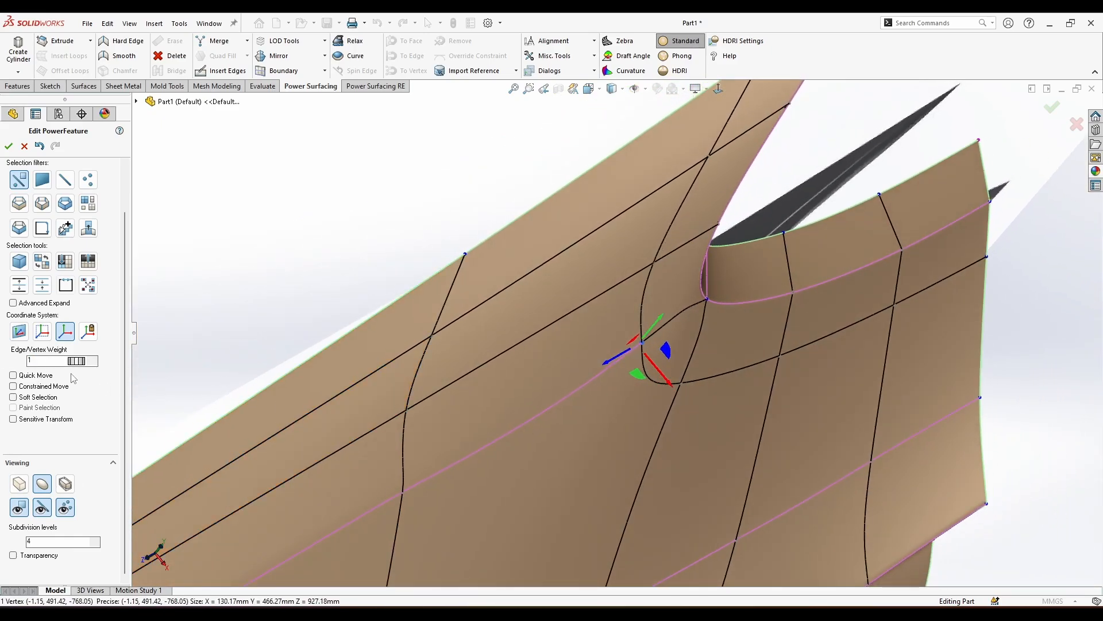
middle_click_drag(792, 281, 708, 102)
left_click(718, 89)
left_click(836, 217)
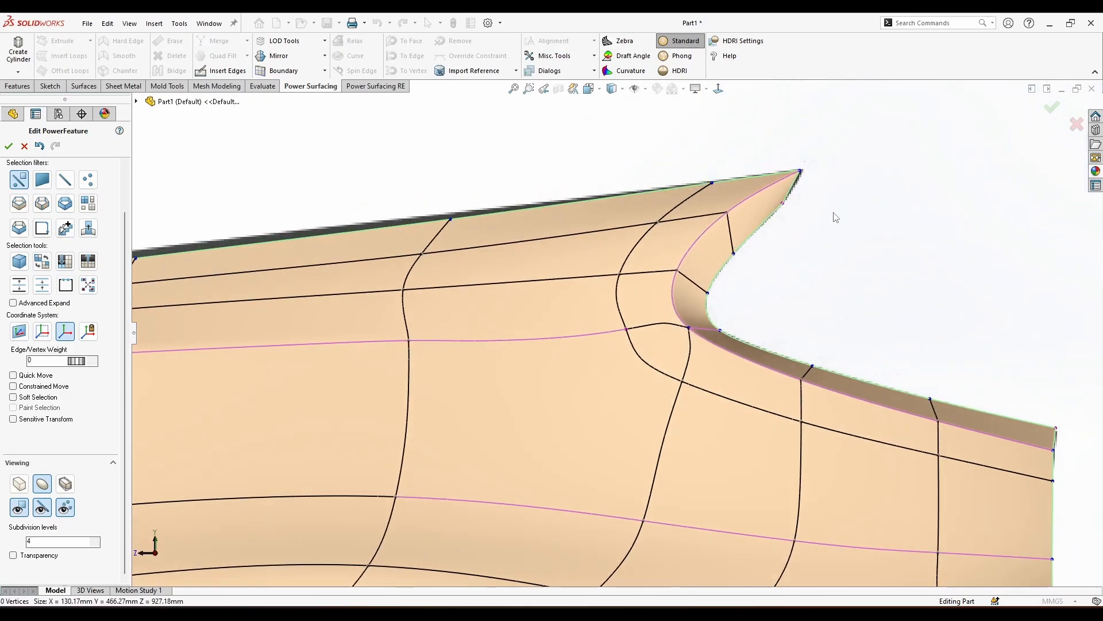
Insert an edge loop along the flange bordering the notch and set its edge weight to 42.
middle_click_drag(762, 322, 716, 364)
double_click(706, 325)
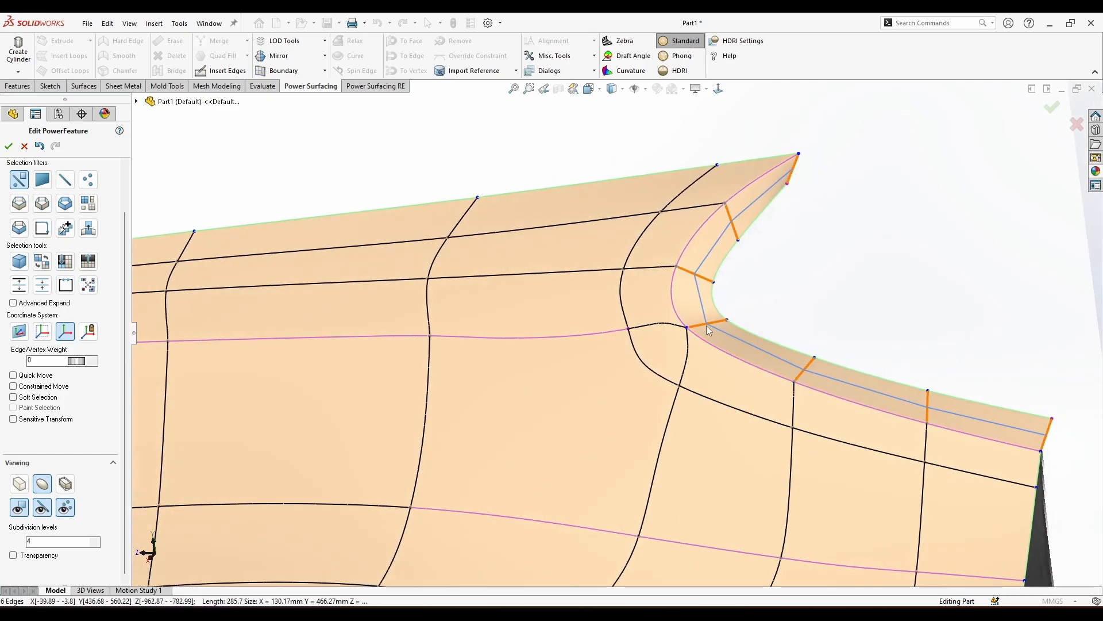
middle_click_drag(706, 325, 726, 399)
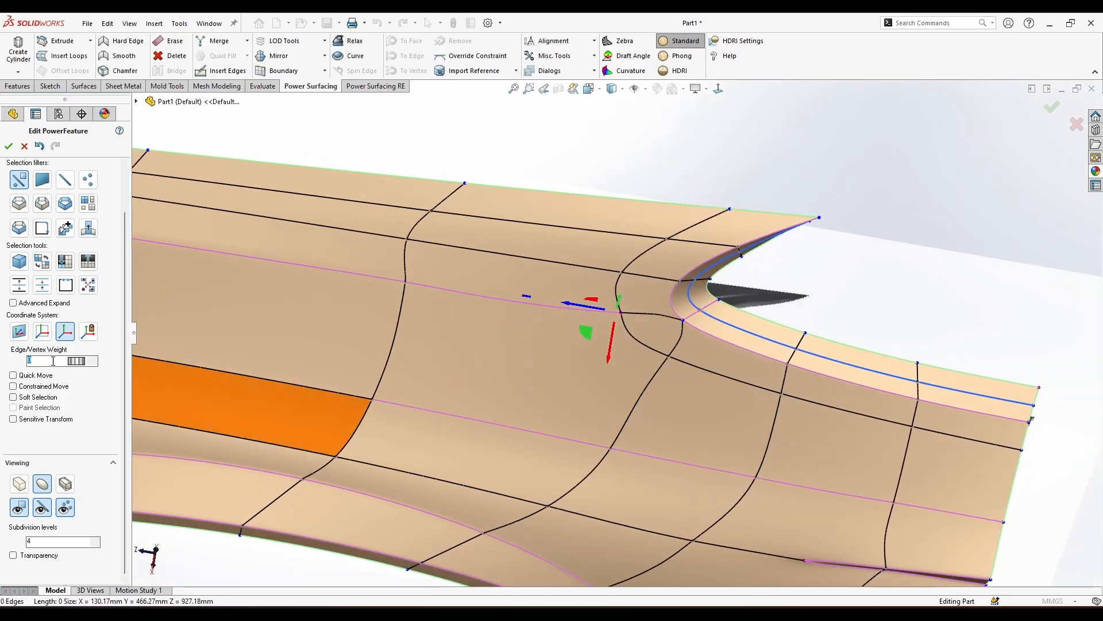
middle_click_drag(650, 374, 683, 350)
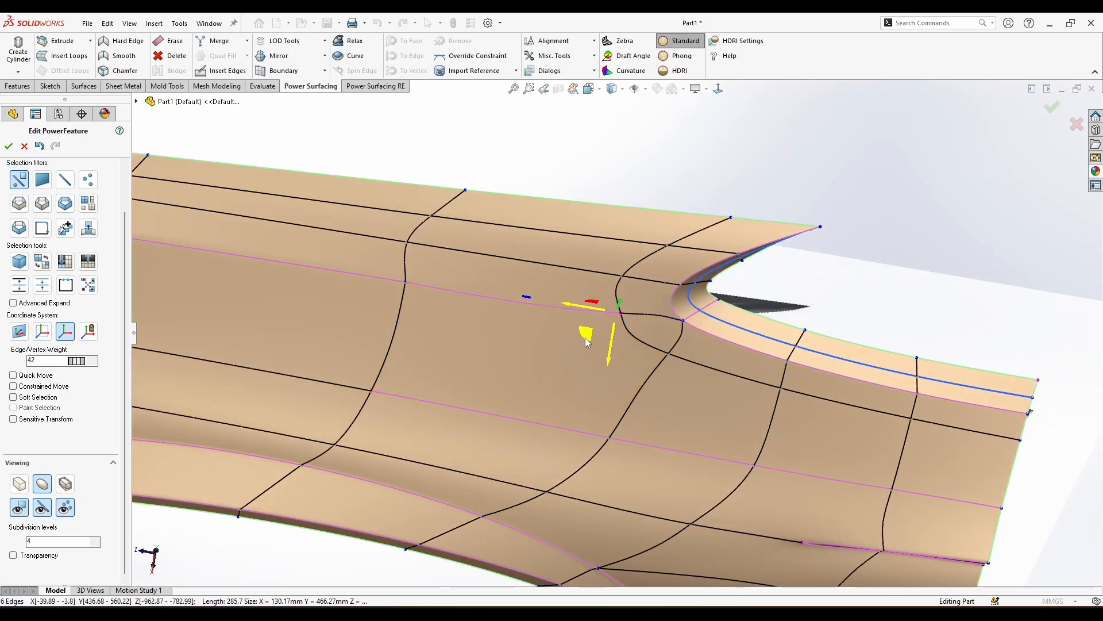
Nudge the new flange loop about 3 mm so that it runs closer to the notch crease.
left_click_drag(585, 338, 585, 344)
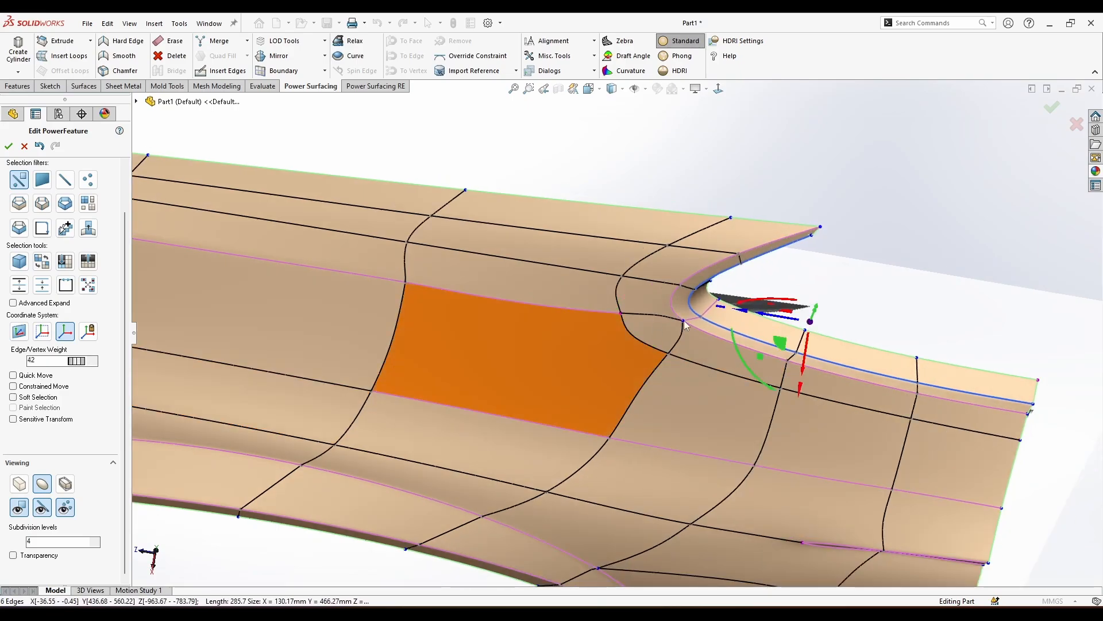
left_click(907, 275)
middle_click_drag(907, 274, 700, 340)
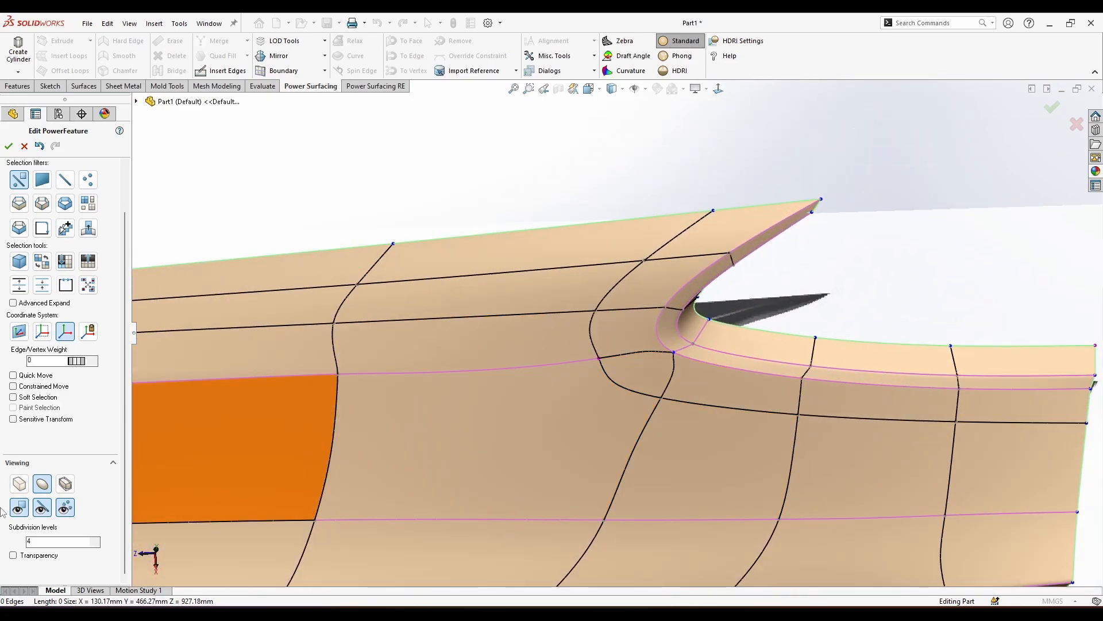
Display the control cage and merge the adjacent lower vertex into the upper crease's end vertex beside the notch.
left_click(19, 484)
middle_click_drag(488, 431, 599, 312)
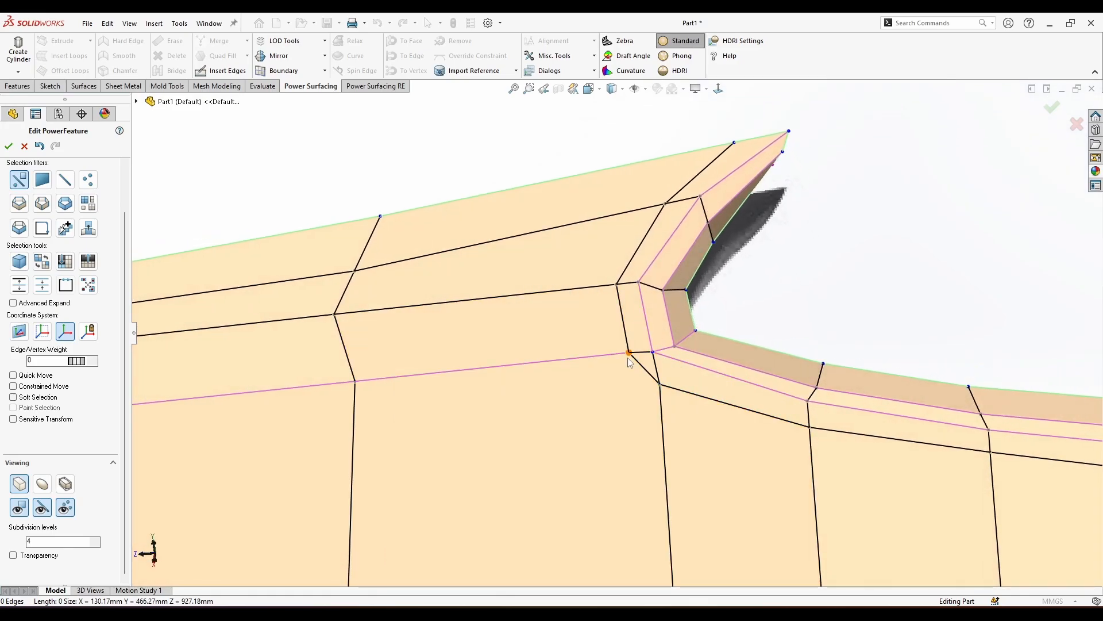
left_click(659, 384)
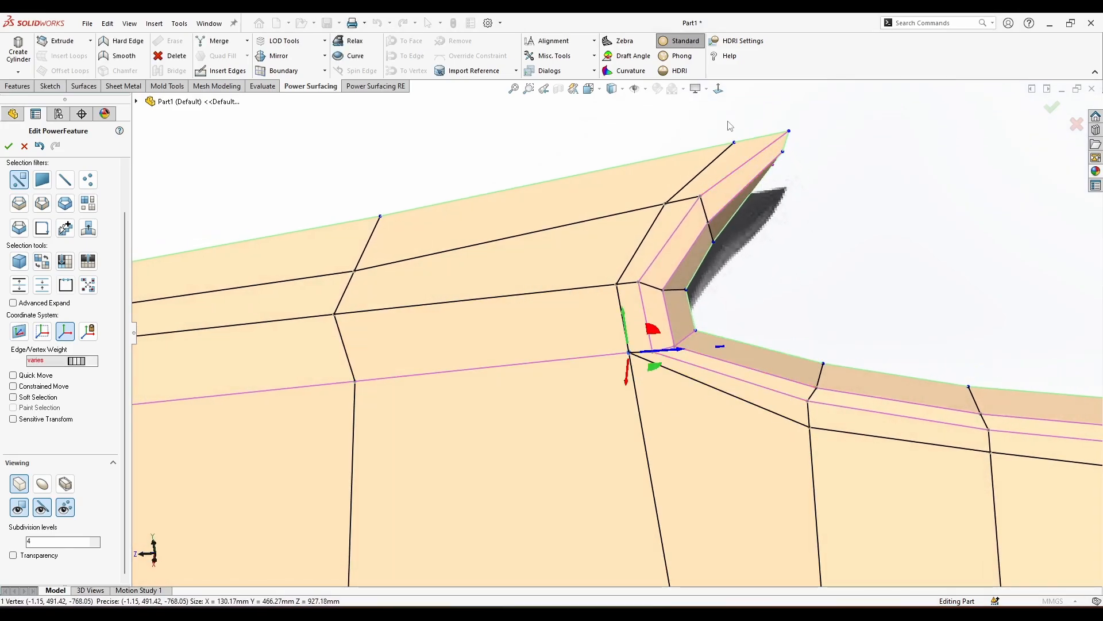
Turn on Constrained Move and reposition the merged vertex slightly in the side view.
left_click(718, 89)
left_click(13, 386)
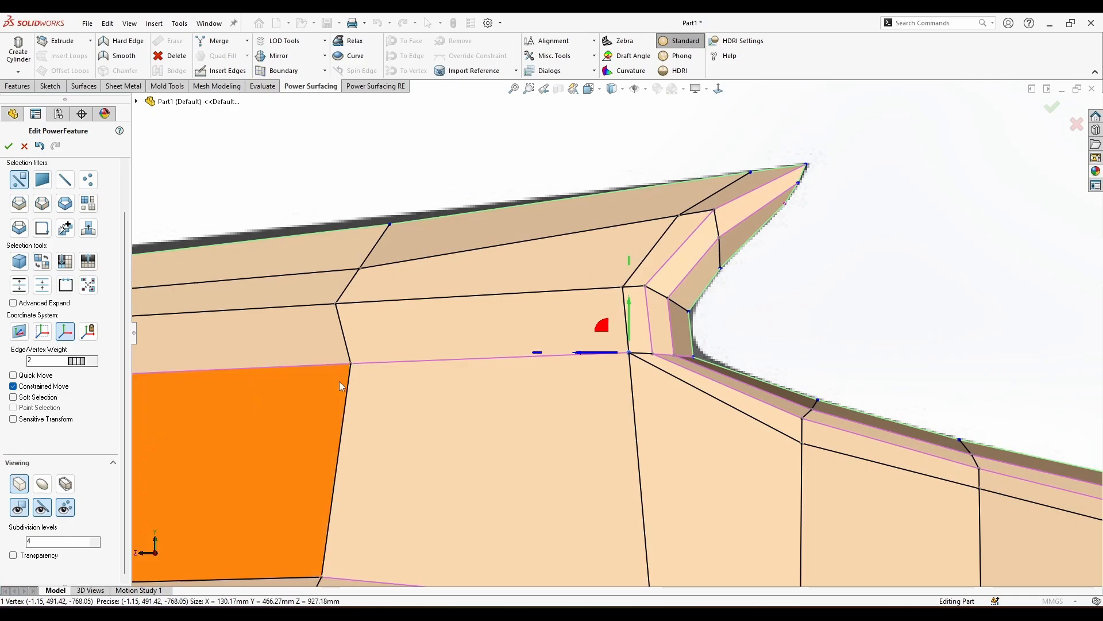
left_click_drag(589, 326, 593, 341)
left_click(819, 313)
Return to the smooth surface display and nudge the crease vertex at the notch corner slightly forward and down.
scroll(738, 355, "up", 4)
key("Tab")
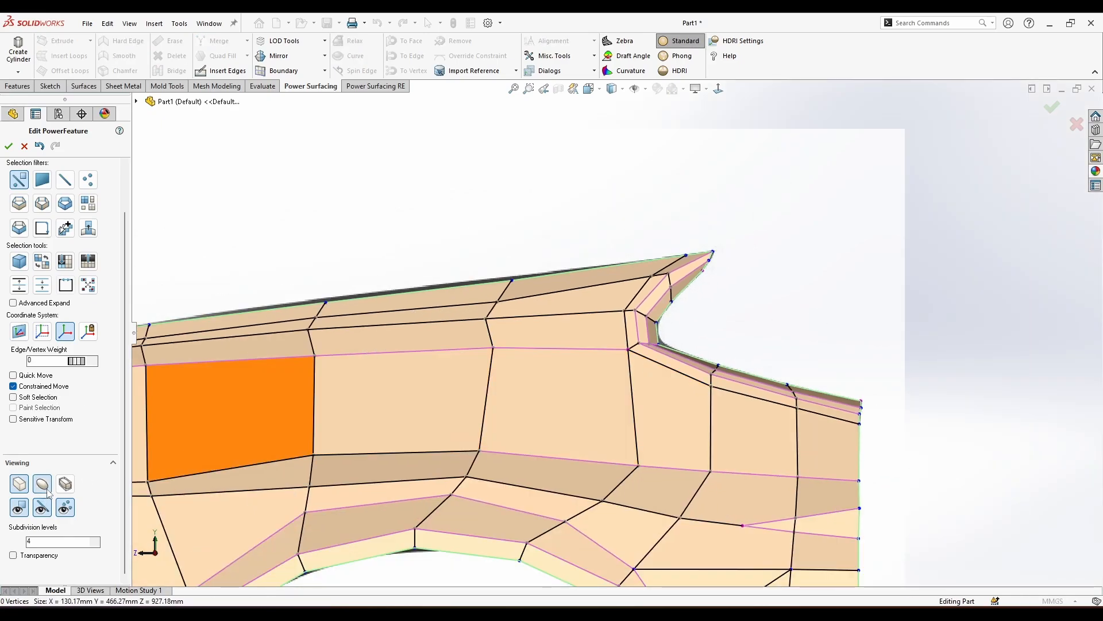
scroll(623, 366, "down", 4)
left_click(601, 322)
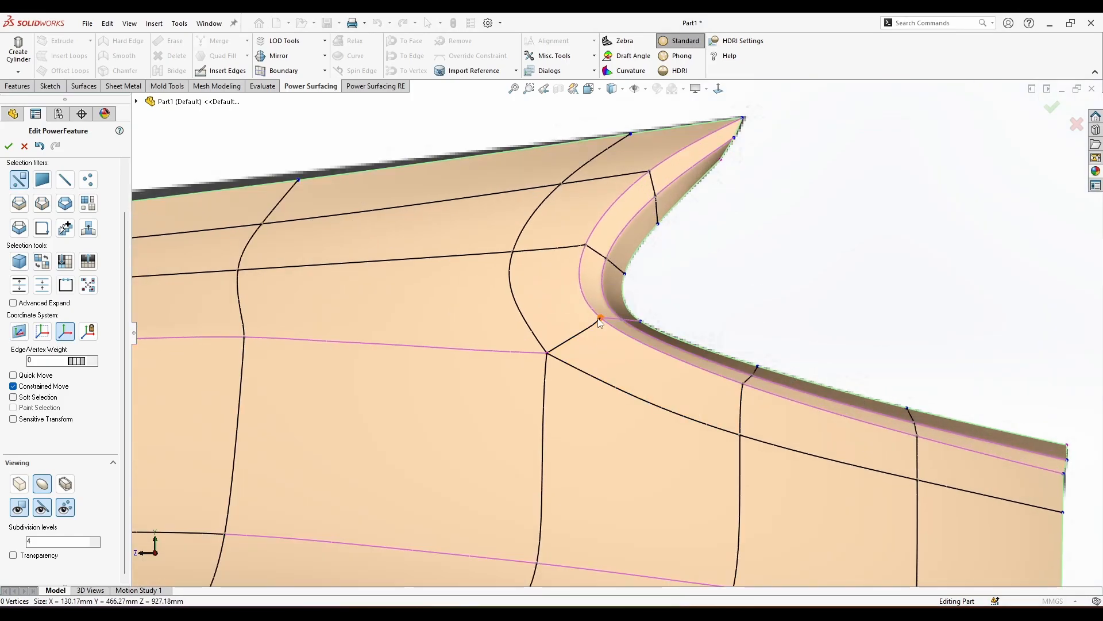
left_click_drag(571, 307, 571, 317)
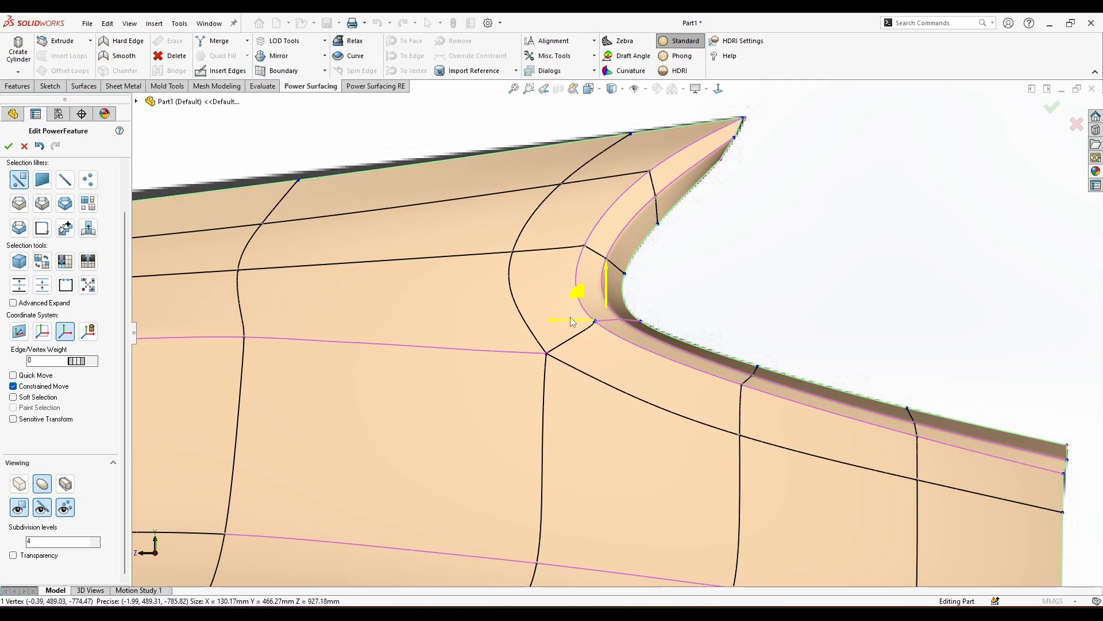
key("Escape")
Select all upper crease edges from the notch to the fender's front edge and set their edge weight to 67.
scroll(612, 350, "up", 4)
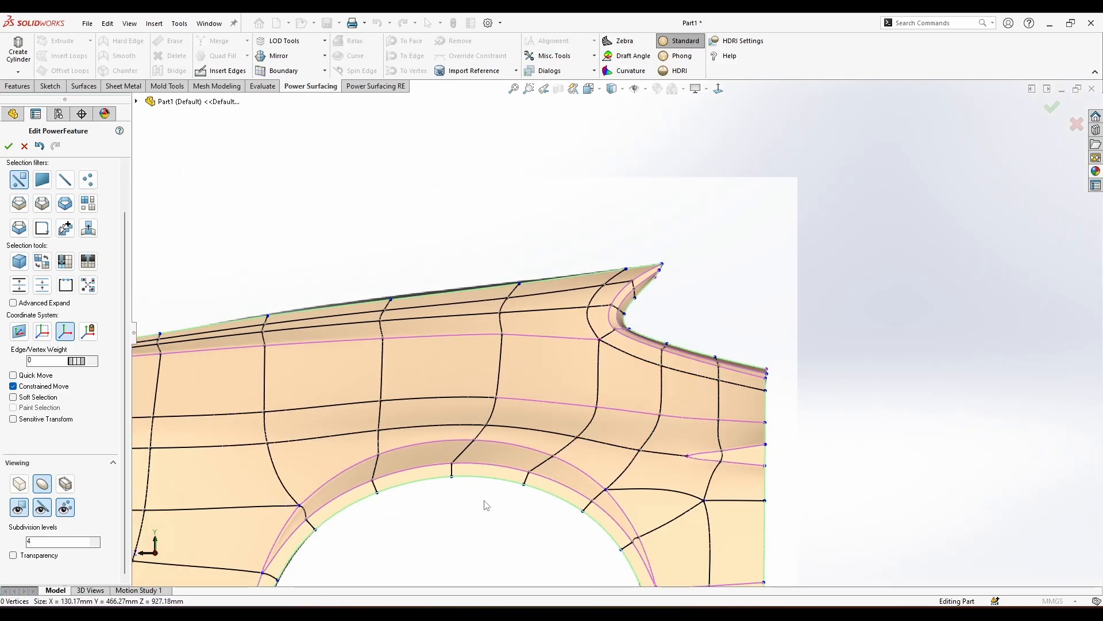
scroll(483, 499, "up", 3)
middle_click_drag(532, 309, 555, 339)
scroll(581, 337, "down", 3)
left_click(575, 352)
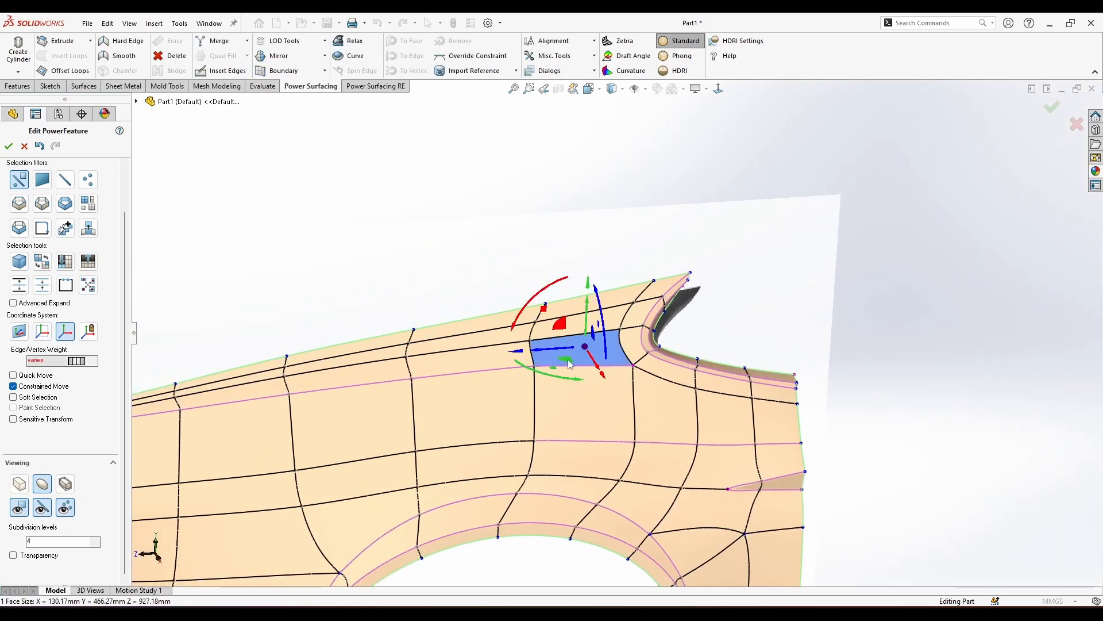
key("Escape")
double_click(568, 367)
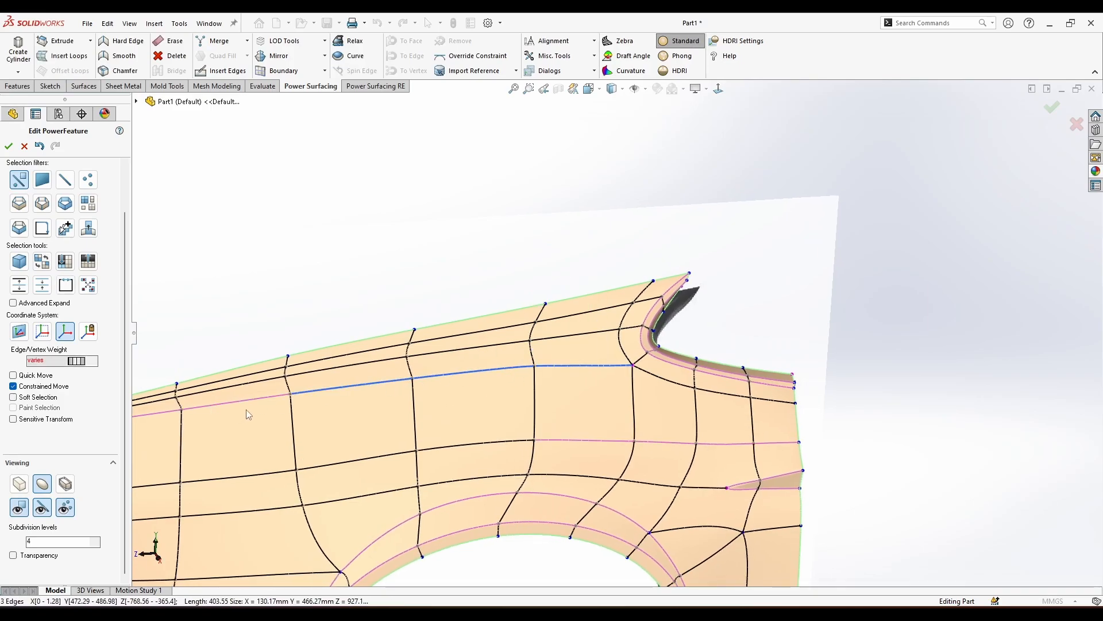
left_click(246, 401, "ctrl")
scroll(239, 410, "up", 1)
left_click(218, 400, "ctrl")
scroll(224, 396, "up", 2)
scroll(251, 379, "down", 3)
left_click(275, 382, "ctrl")
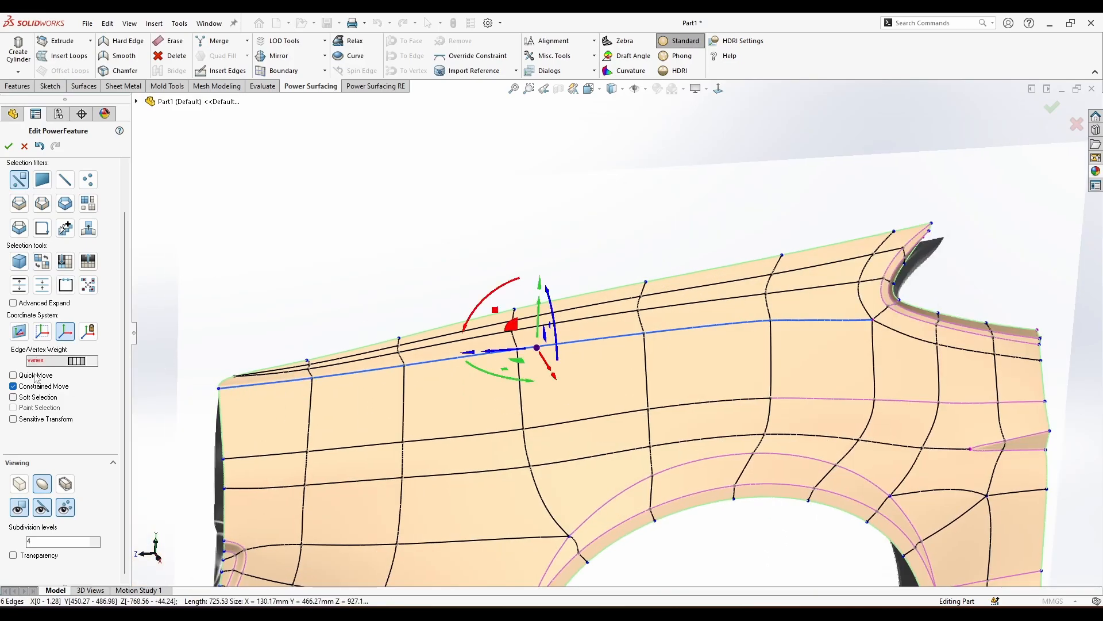
left_click(92, 363)
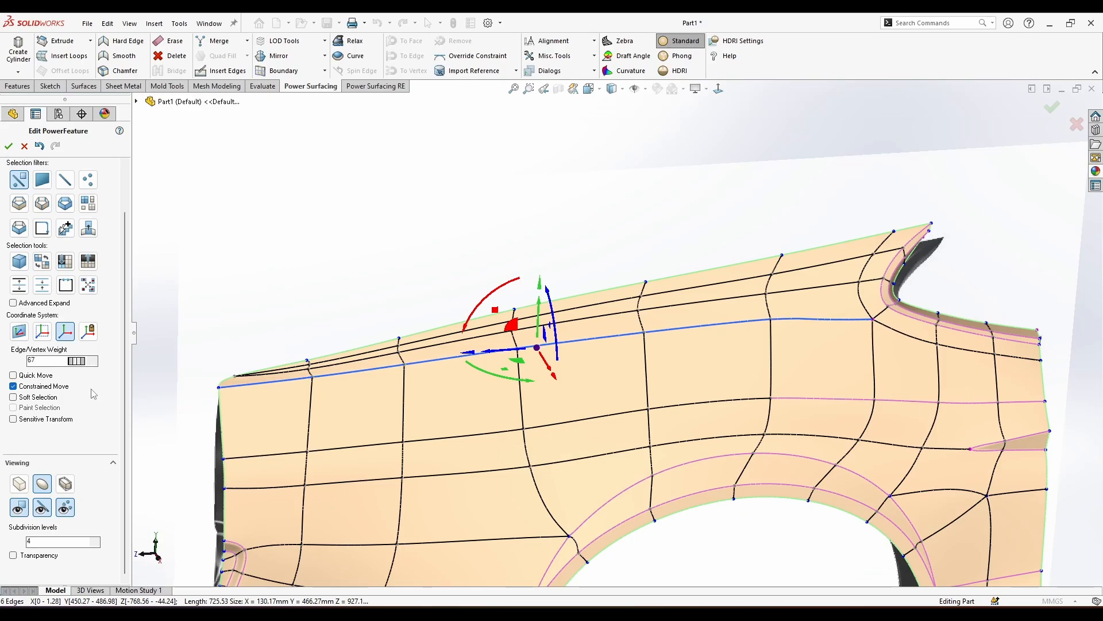
left_click(327, 268)
Hide the surface faces and examine how the fender's edges line up with the reference image.
scroll(500, 297, "up", 5)
middle_click_drag(506, 294, 586, 339)
scroll(626, 368, "down", 3)
middle_click_drag(642, 380, 580, 299)
left_click(19, 509)
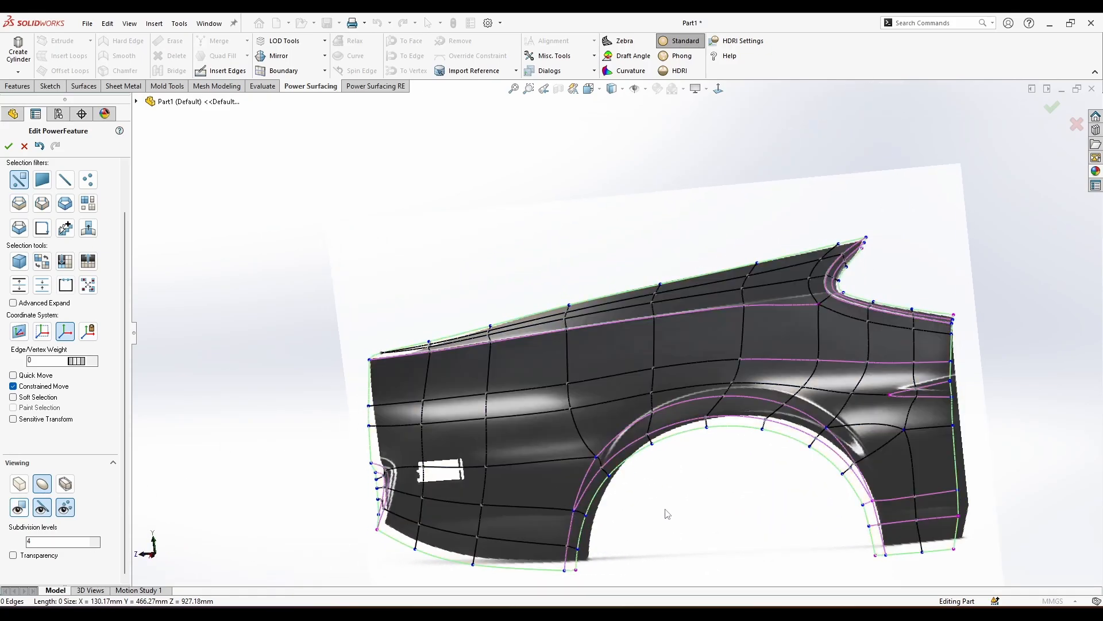
middle_click_drag(691, 395, 530, 505)
scroll(393, 391, "down", 1)
scroll(592, 386, "up", 4)
mouse_move(592, 386)
middle_mouse_down()
mouse_move(540, 396)
mouse_move(595, 388)
middle_mouse_up()
scroll(599, 387, "down", 3)
Thicken the fender surface by -1 mm and finish the power feature to generate the solid body.
left_click(594, 56)
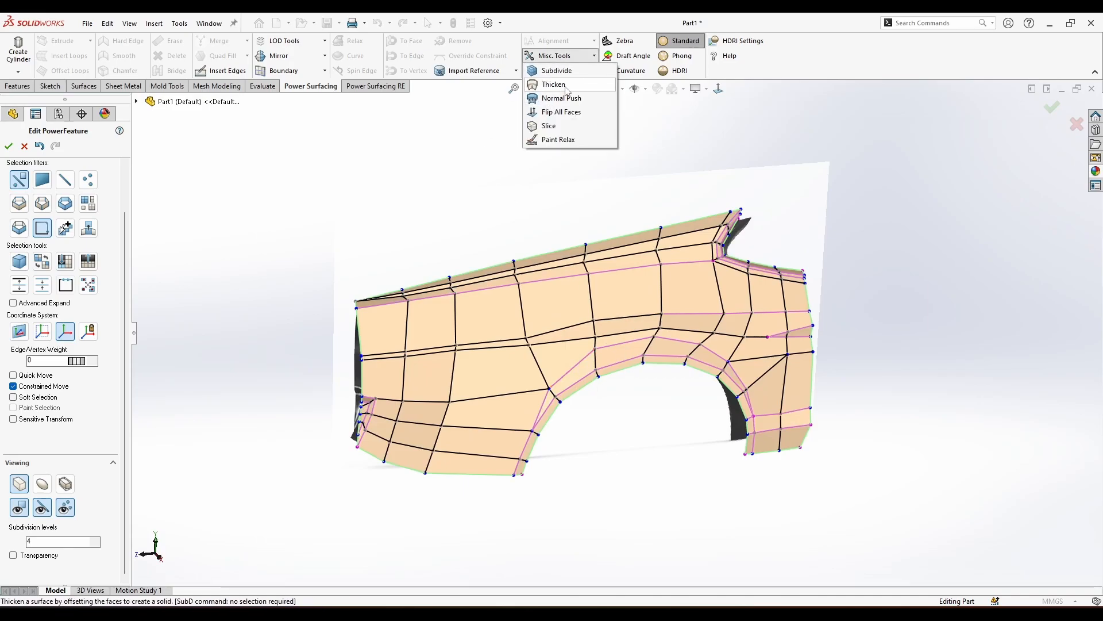
left_click(568, 87)
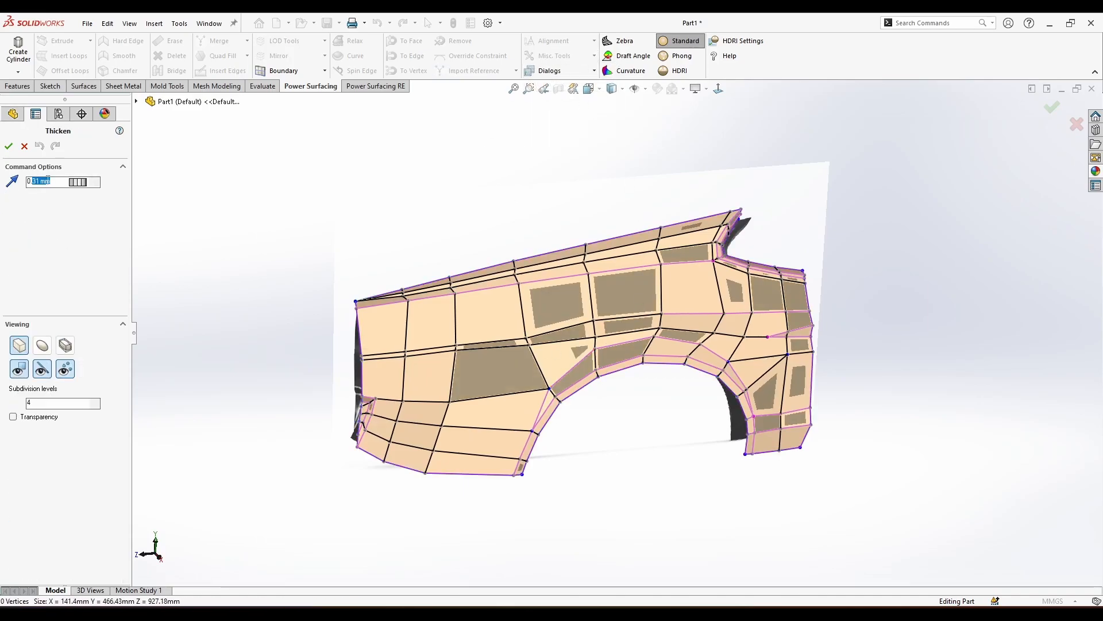
key("Return")
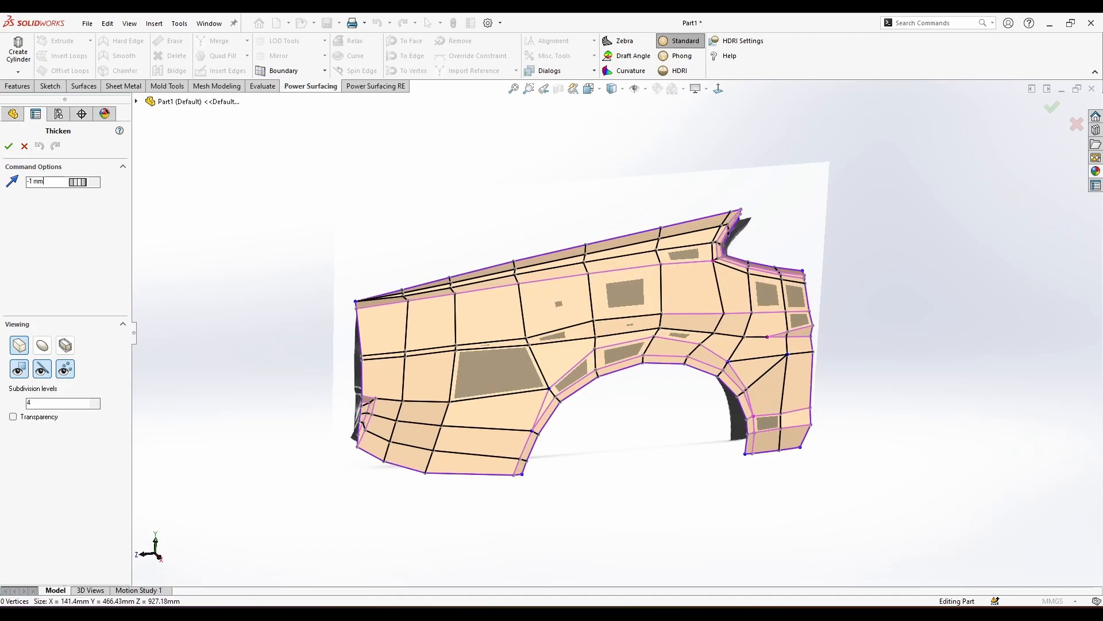
left_click(9, 146)
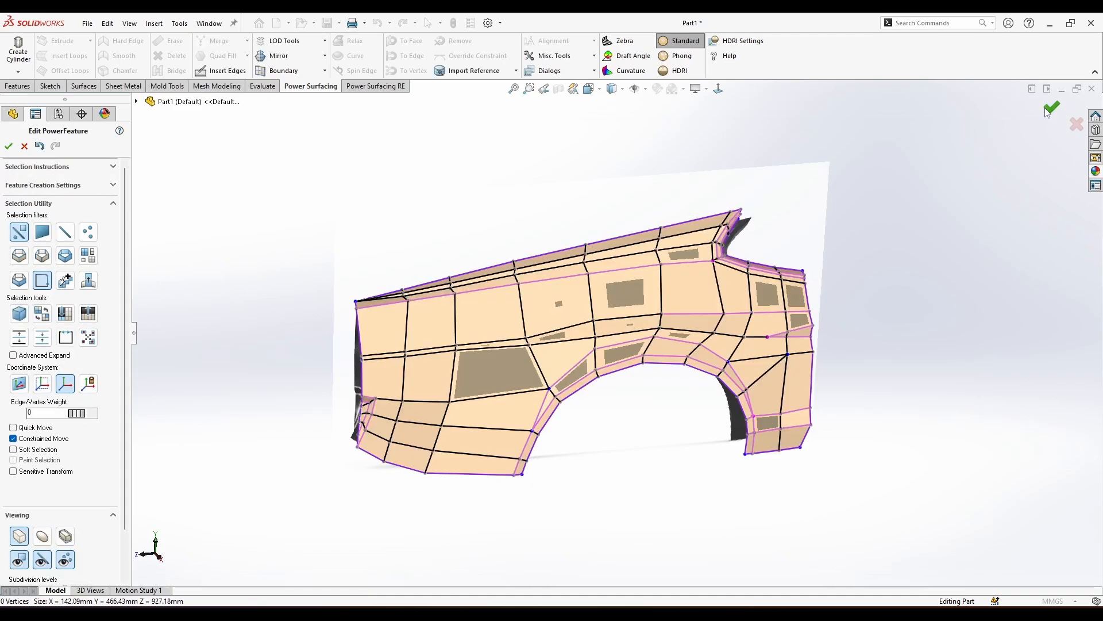
left_click(1050, 110)
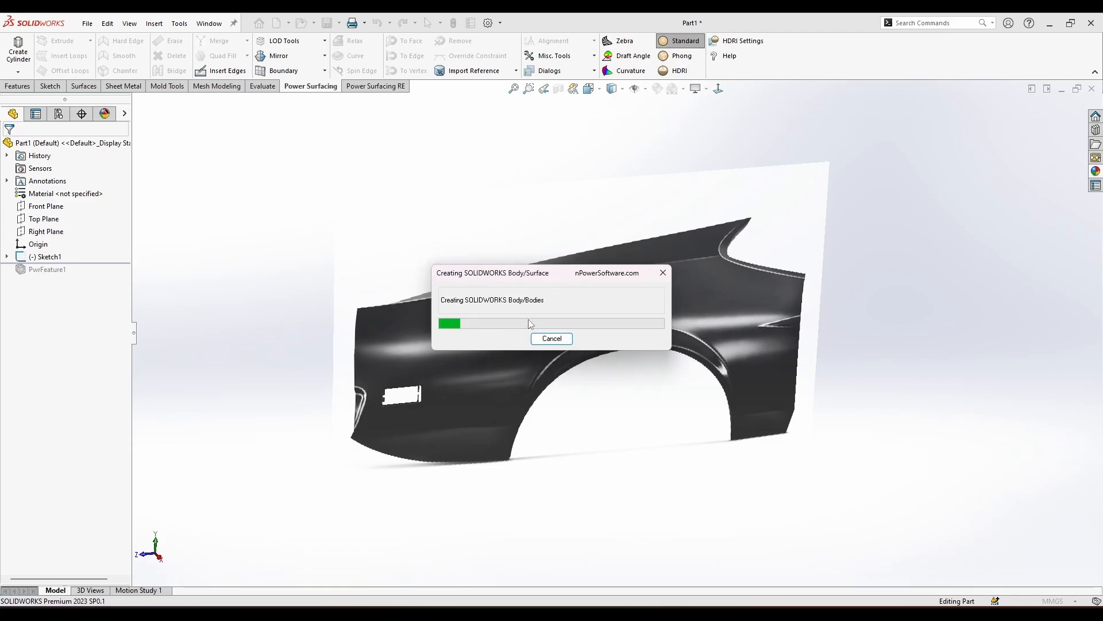
Hide the reference image and inspect the solid fender in a straight side view.
middle_click_drag(387, 386, 595, 374)
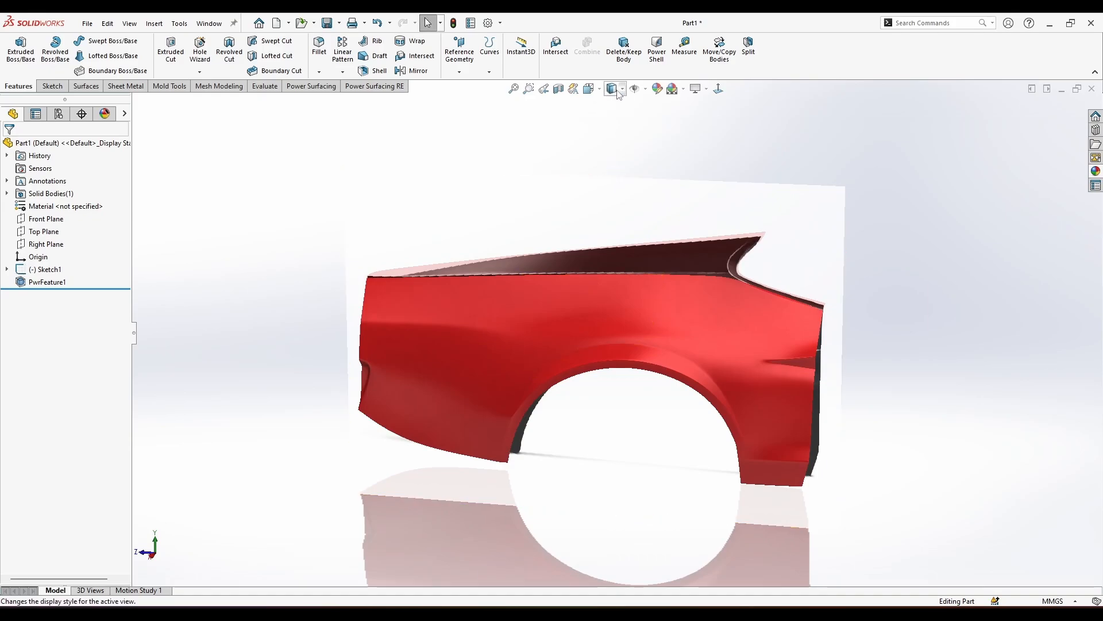
mouse_move(670, 163)
middle_mouse_down()
mouse_move(707, 406)
mouse_move(709, 382)
mouse_move(623, 367)
mouse_move(632, 356)
middle_mouse_up()
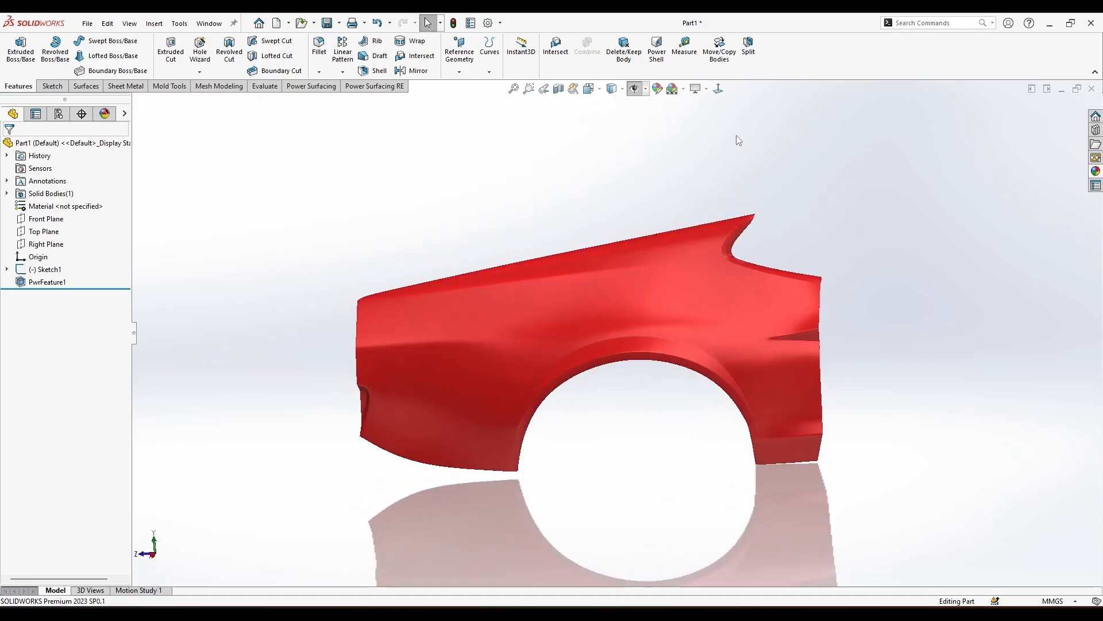
left_click(716, 91)
scroll(525, 368, "down", 2)
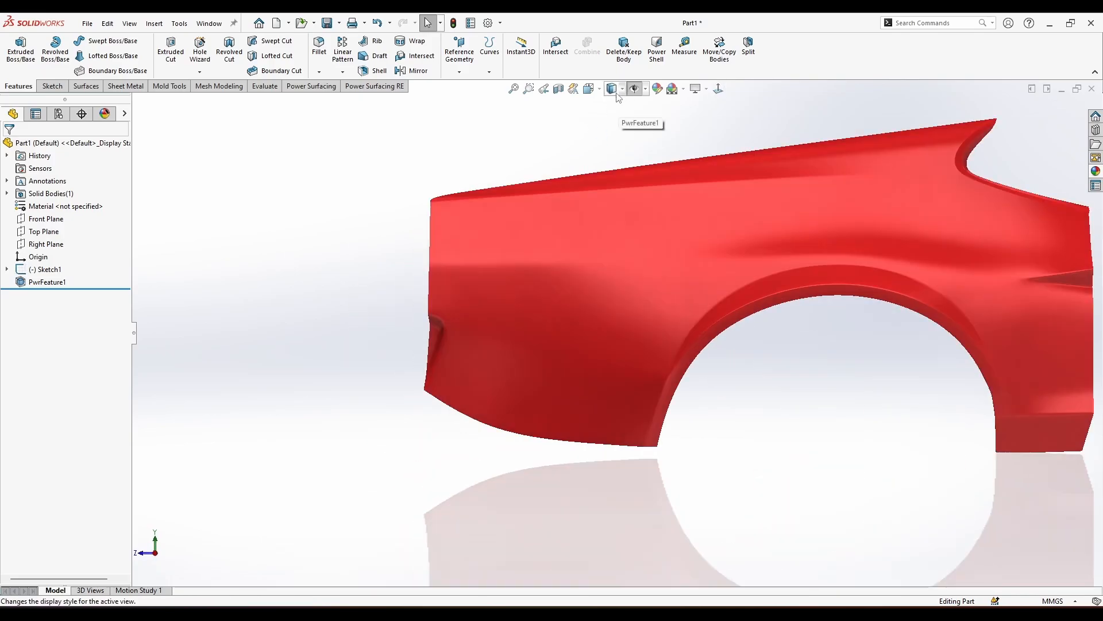
Switch the fender to a wireframe display and show the reference image again behind it.
left_click(614, 92)
left_click(613, 169)
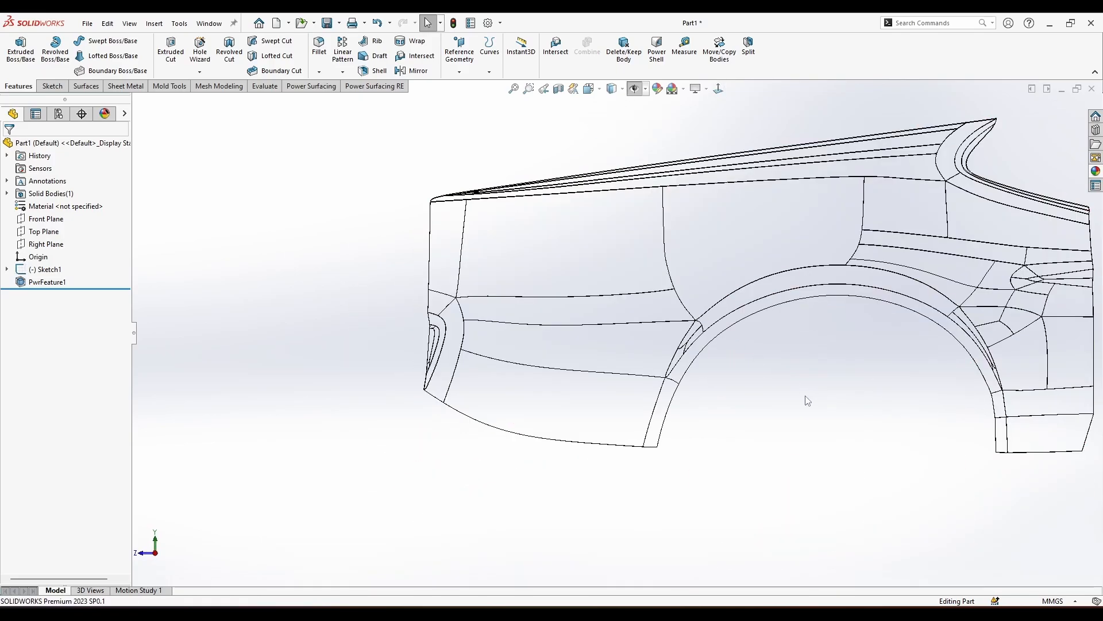
left_click(634, 89)
Sketch a rectangle about 65 by 32 mm on the Right Plane, tracing the main area of the side-marker opening in the reference image.
scroll(520, 340, "down", 8)
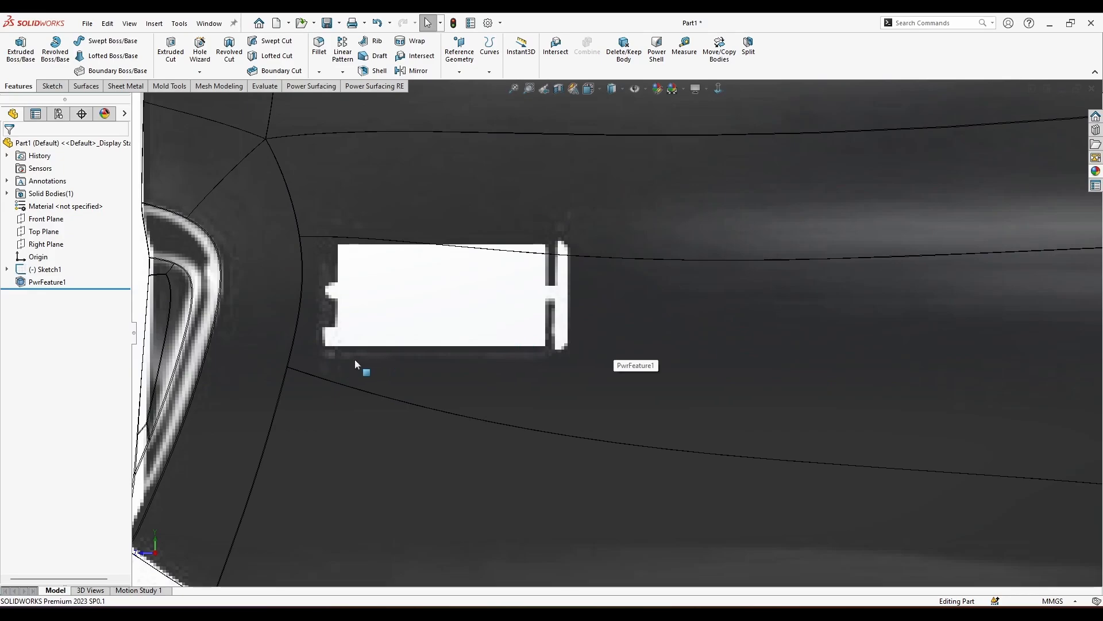
scroll(460, 322, "down", 3)
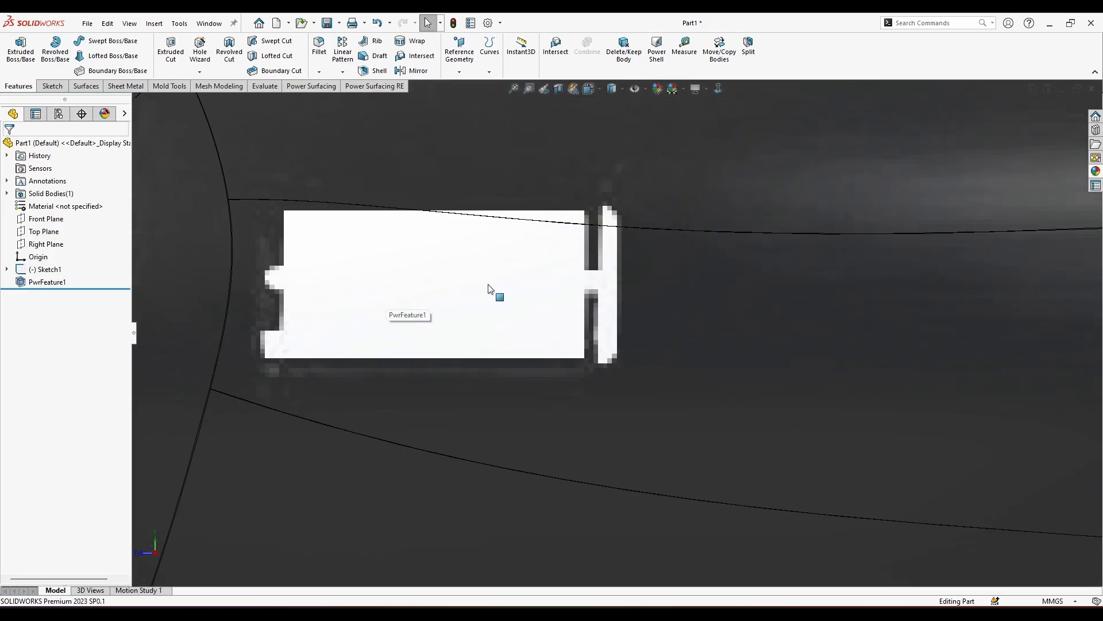
scroll(403, 295, "up", 2)
scroll(624, 319, "up", 1)
scroll(643, 293, "down", 2)
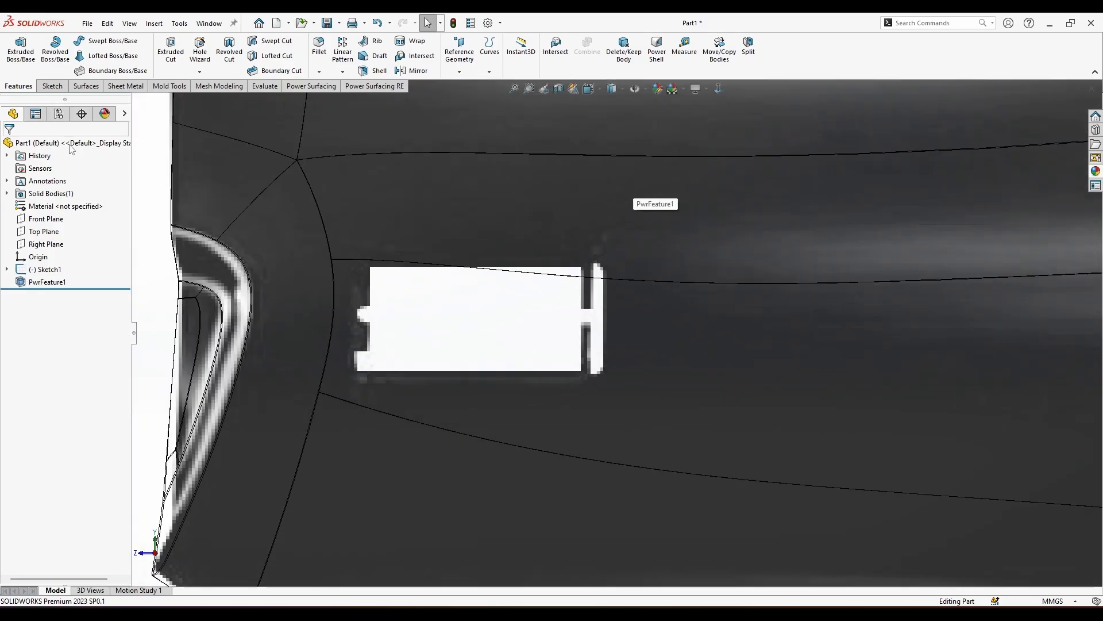
right_click(45, 243)
left_click(55, 225)
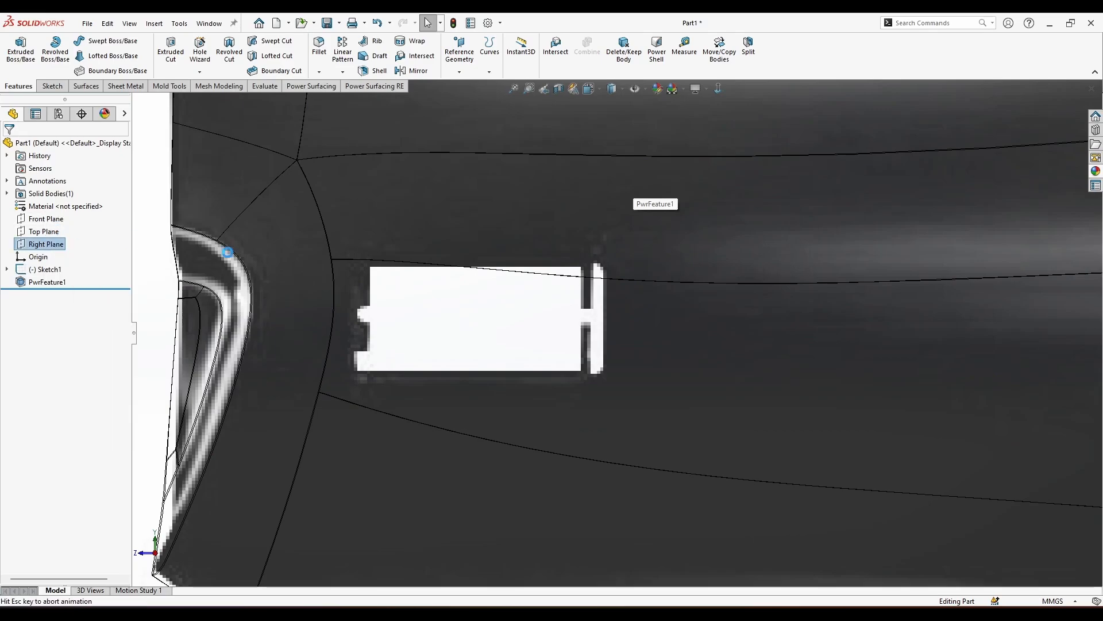
scroll(474, 347, "down", 2)
scroll(428, 363, "down", 5)
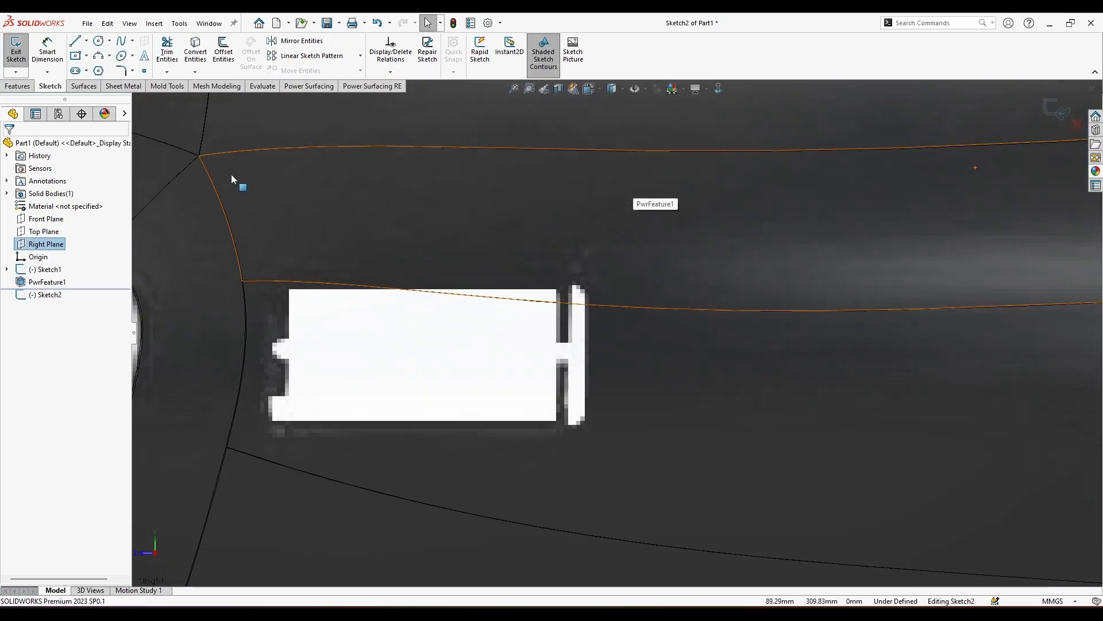
left_click(87, 55)
left_click(113, 71)
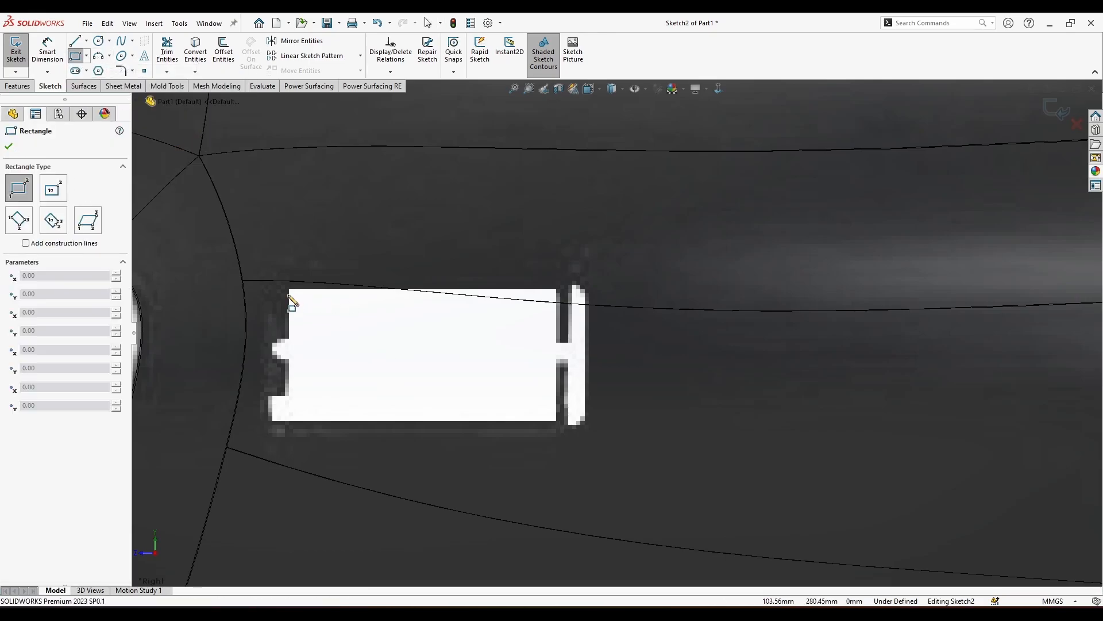
mouse_move(289, 289)
left_mouse_down()
mouse_move(547, 446)
mouse_move(556, 422)
left_mouse_up()
Add a connecting tab about 7.5 by 4.8 mm and an end bar about 35 mm tall on the rectangle's right side, then widen the bar leftward.
scroll(549, 383, "down", 2)
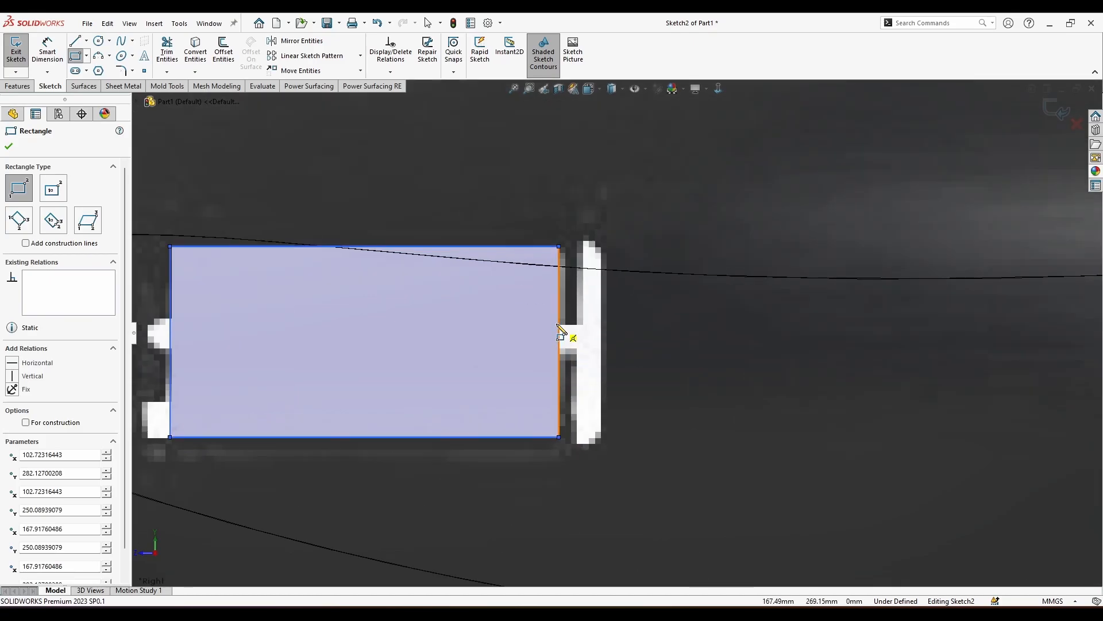
left_click(559, 324)
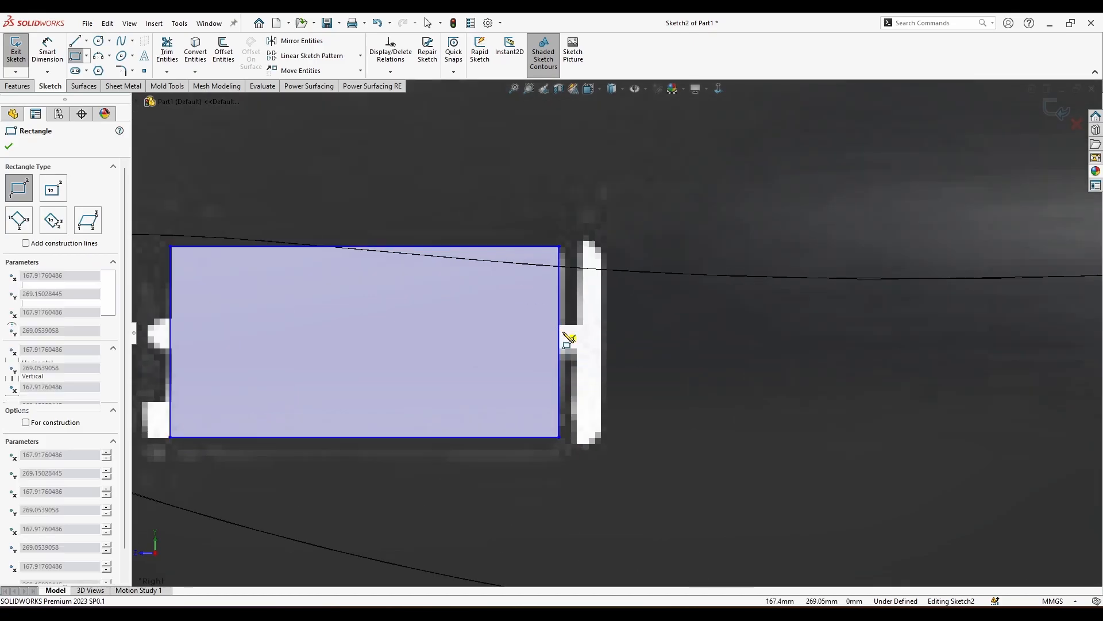
left_click(603, 351)
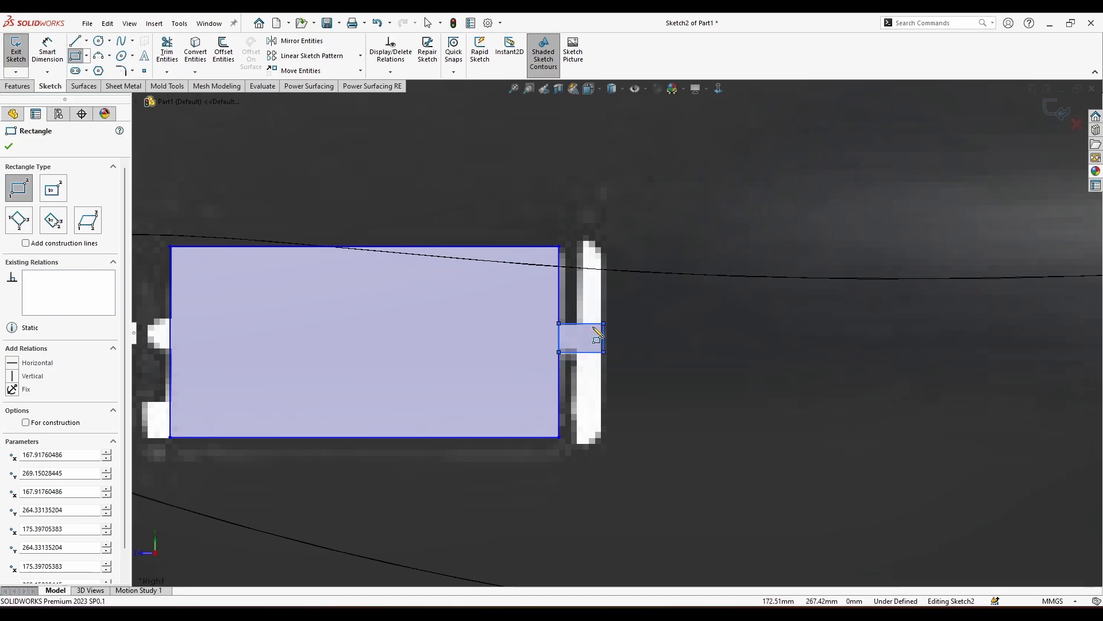
left_click(580, 238)
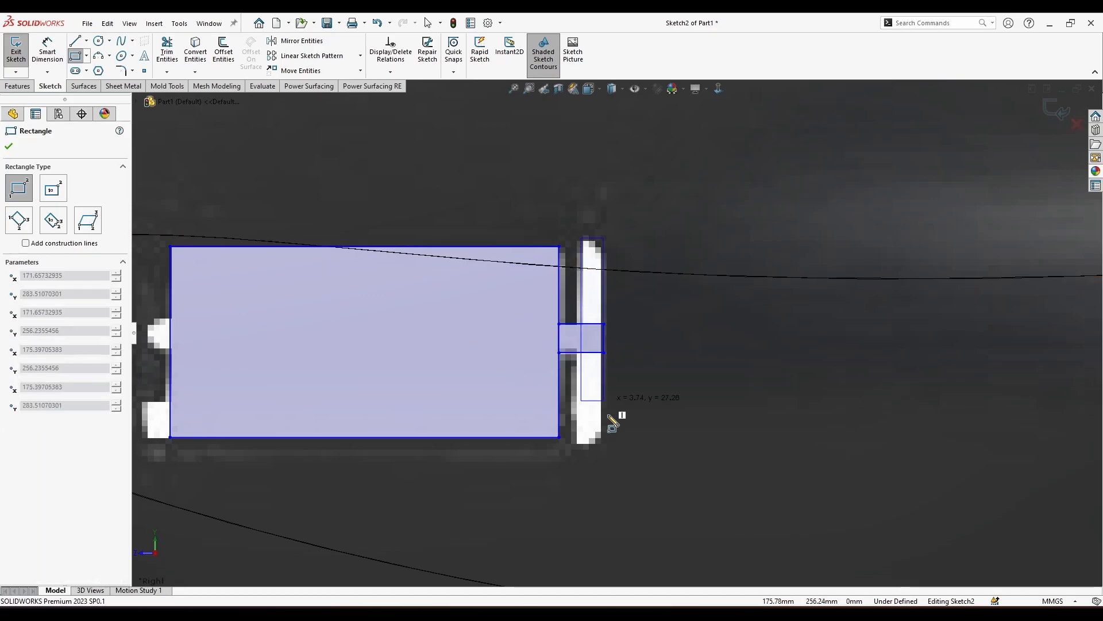
left_click(603, 446)
key("Escape")
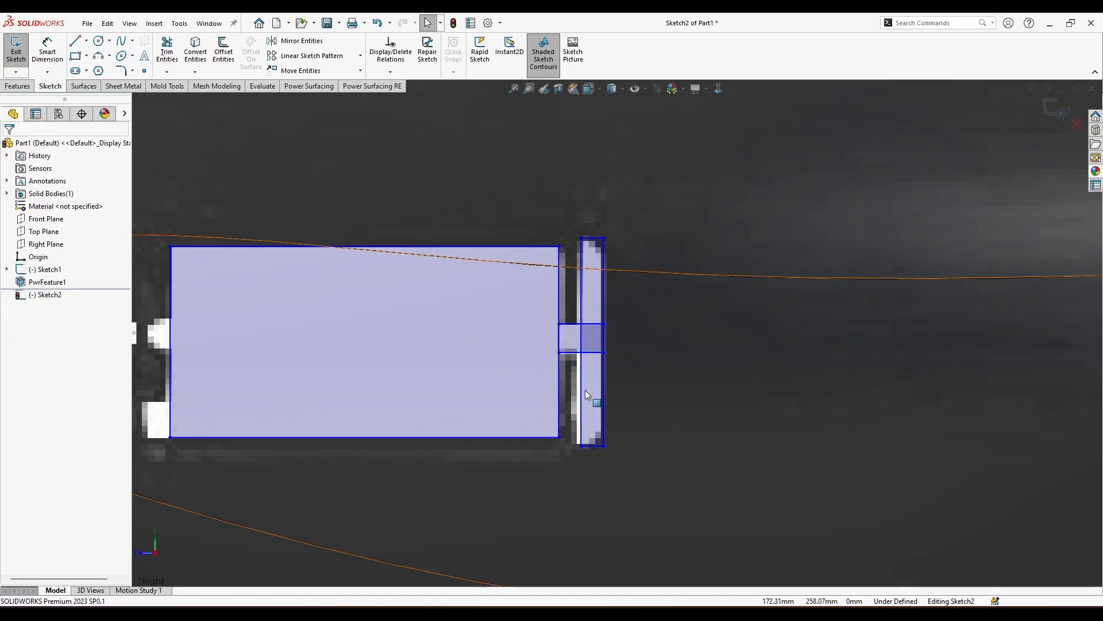
left_click_drag(581, 394, 566, 395)
Draw a circle of about 2.8 mm radius on the rectangle's left edge and a rectangle about 5 by 6 mm at its lower-left corner.
scroll(373, 296, "up", 2)
scroll(311, 364, "down", 3)
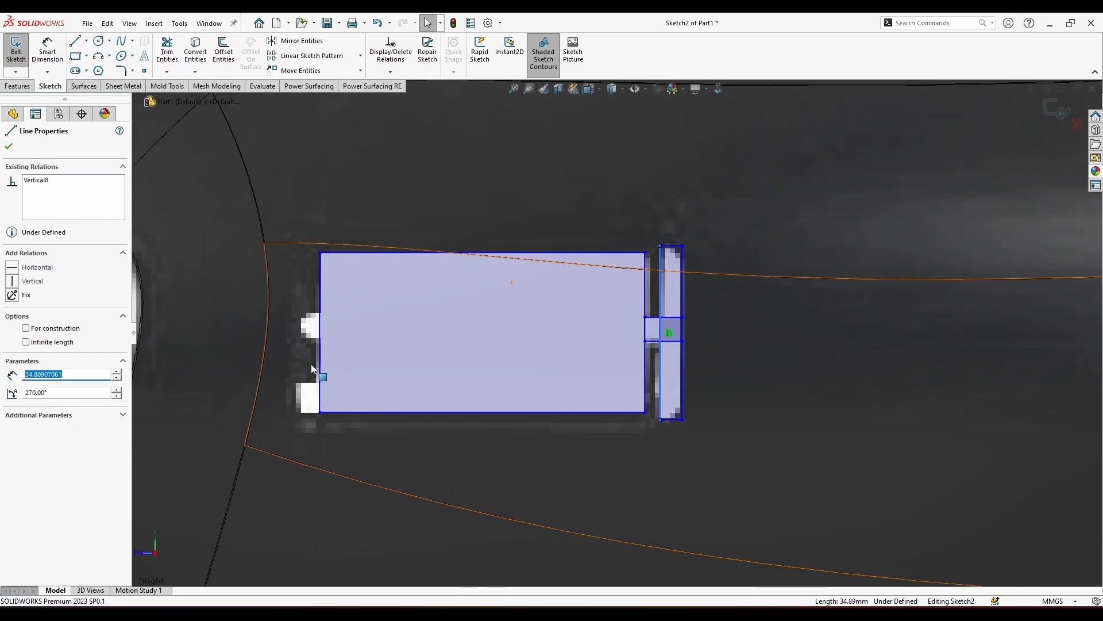
left_click(101, 42)
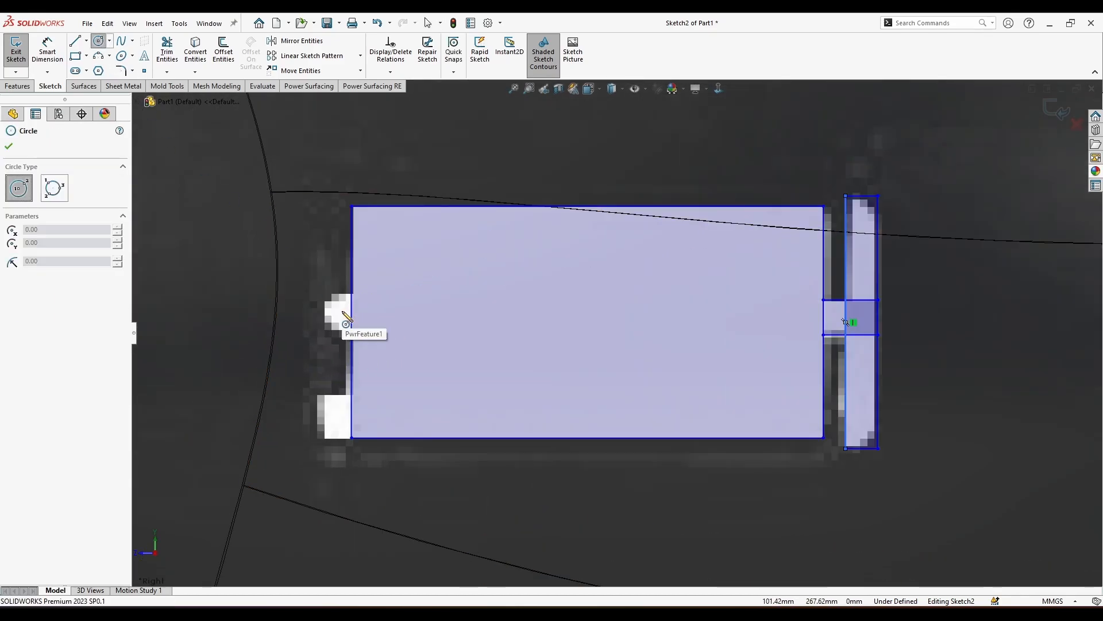
left_click(343, 311)
left_click(362, 319)
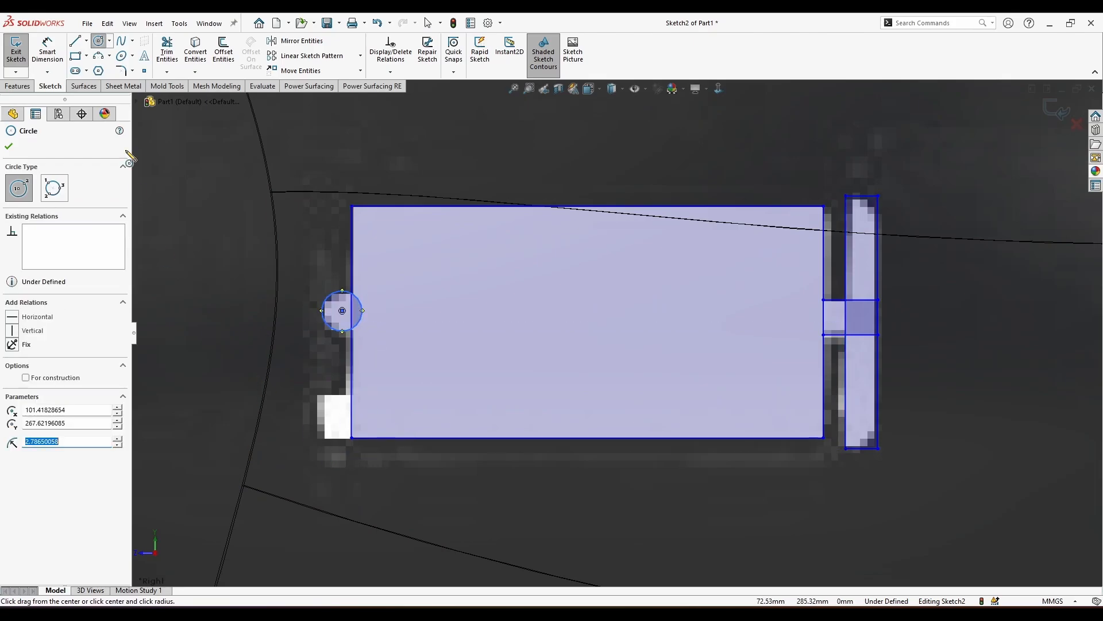
left_click(75, 56)
left_click(352, 438)
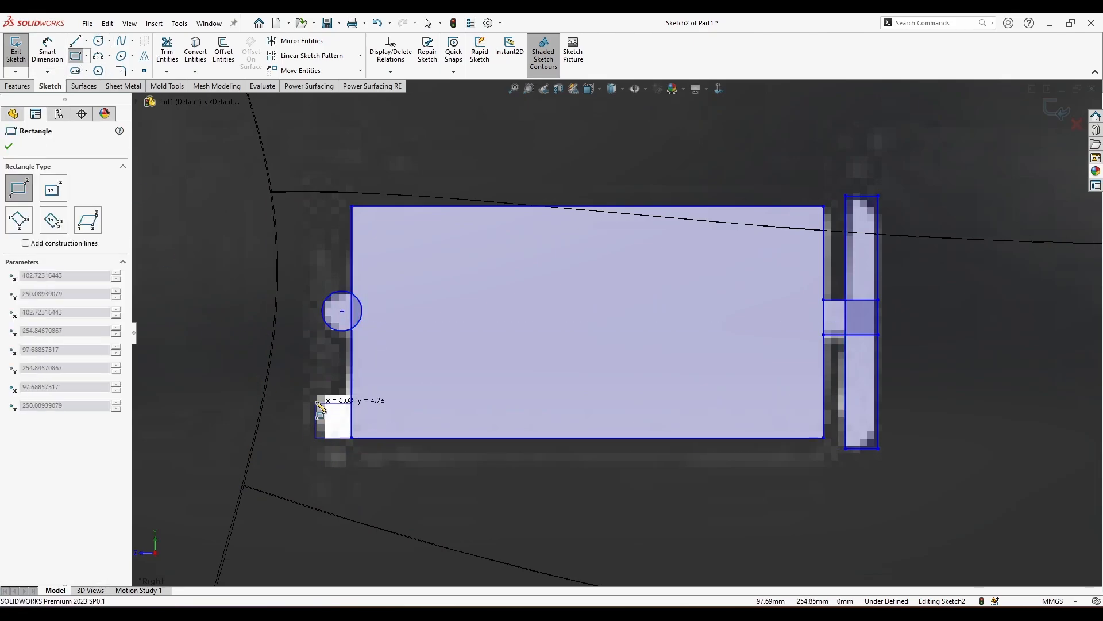
left_click(317, 395)
key("Escape")
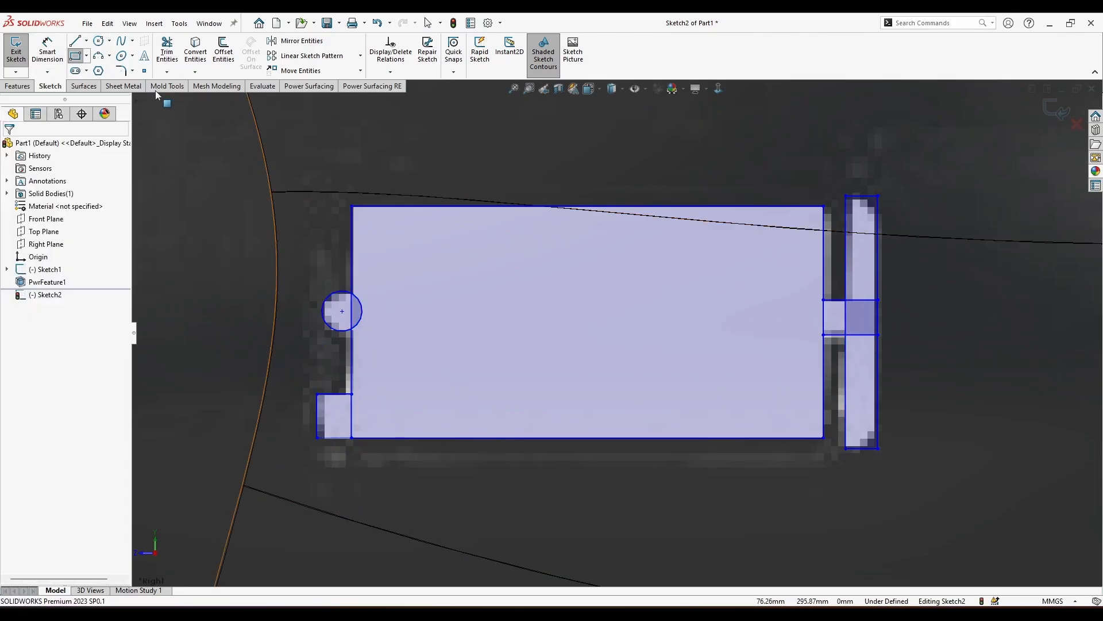
Trim the overlapping inner segments of the circle, tabs and end bar so the marker outline becomes one closed contour.
left_click(175, 55)
scroll(828, 275, "up", 1)
left_click(267, 323)
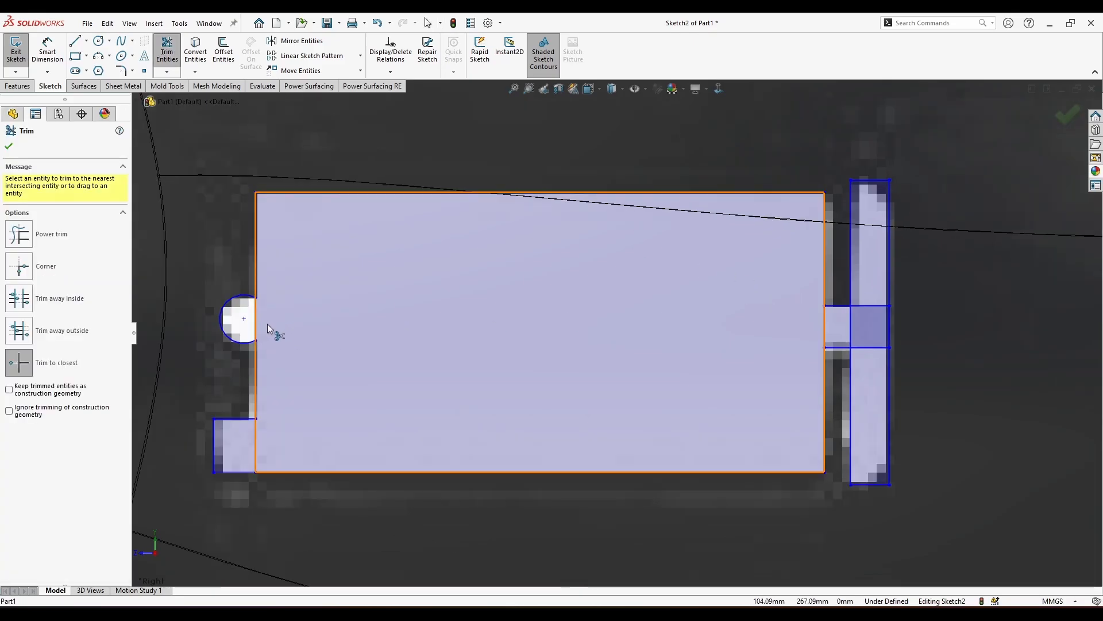
left_click(256, 326)
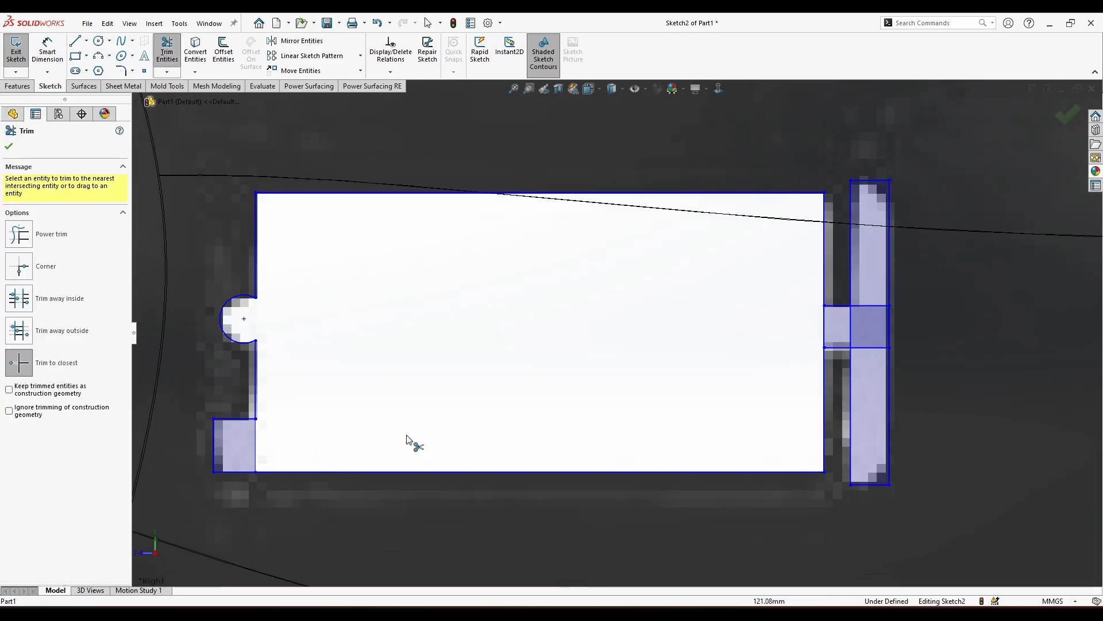
left_click(256, 446)
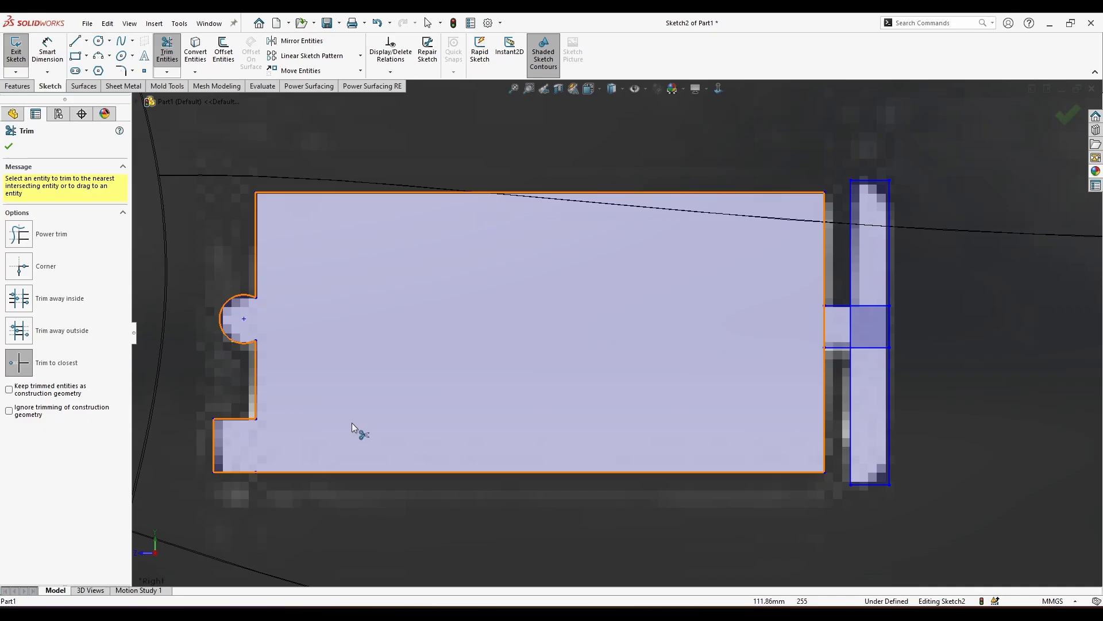
left_click(850, 320)
left_click(825, 323)
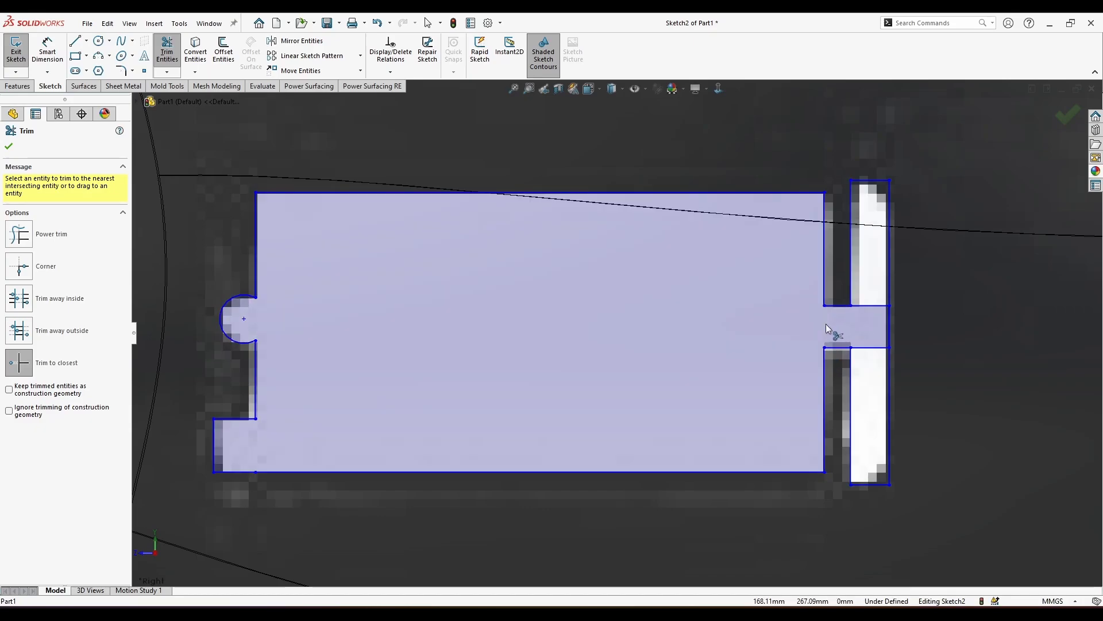
left_click(869, 305)
left_click(873, 348)
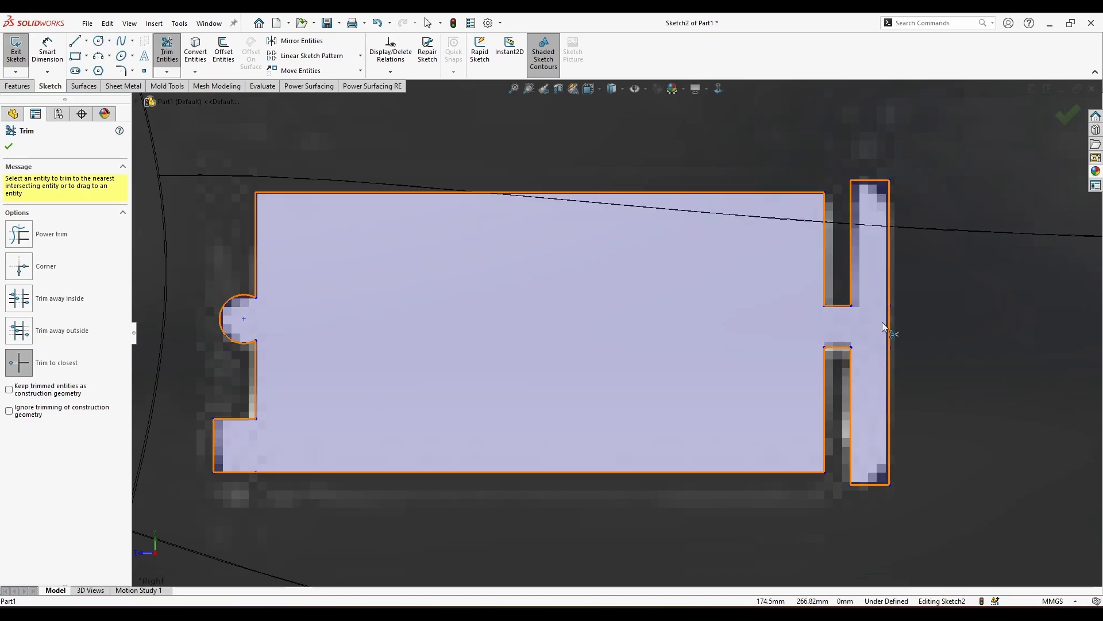
Round the two outer corners of the end bar with 4 mm sketch fillets.
scroll(857, 324, "down", 4)
scroll(669, 407, "up", 6)
scroll(629, 387, "up", 3)
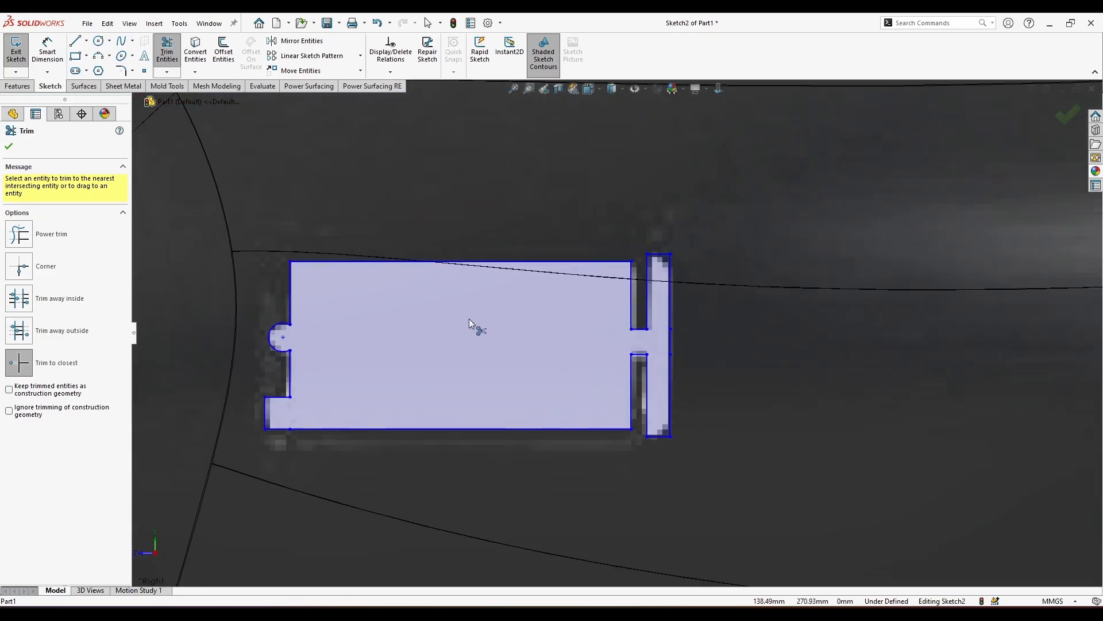
scroll(489, 333, "down", 3)
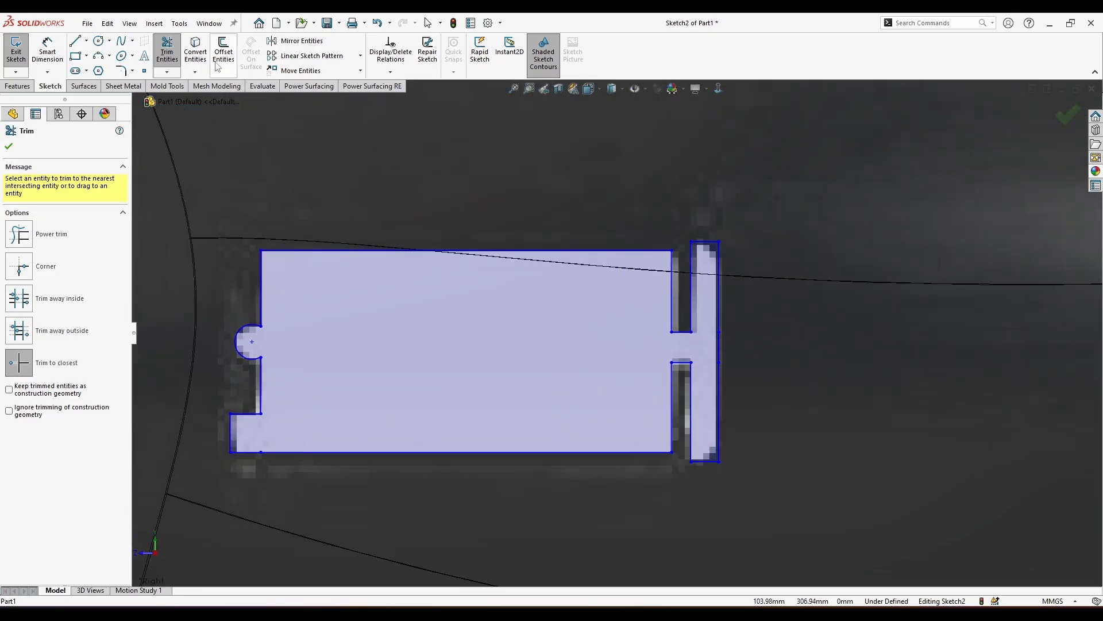
left_click(125, 70)
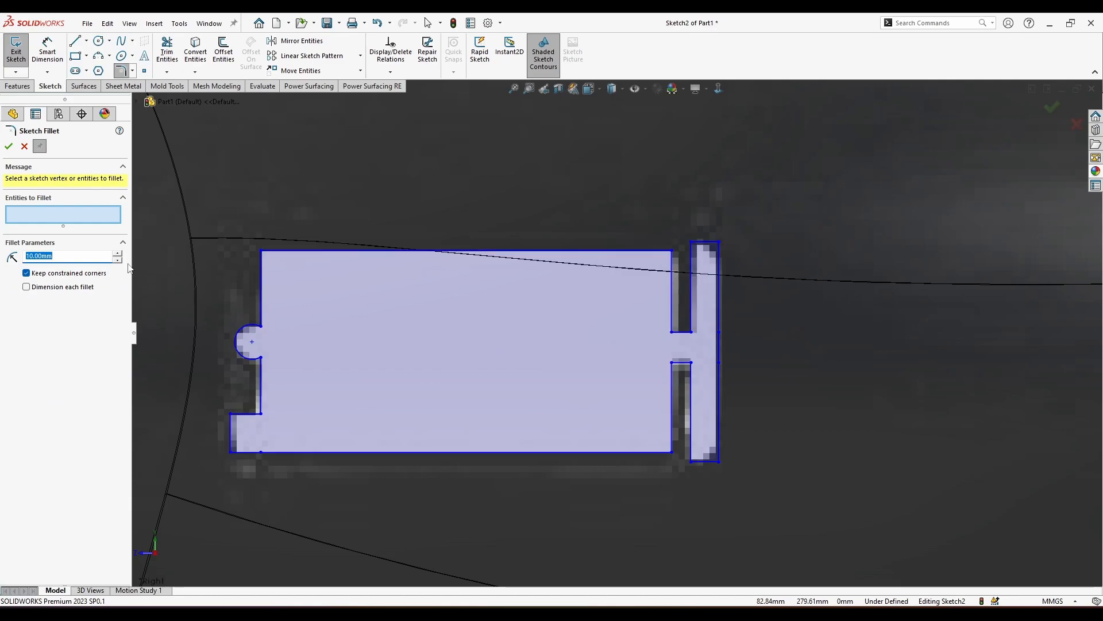
left_click(719, 244)
left_click(719, 462)
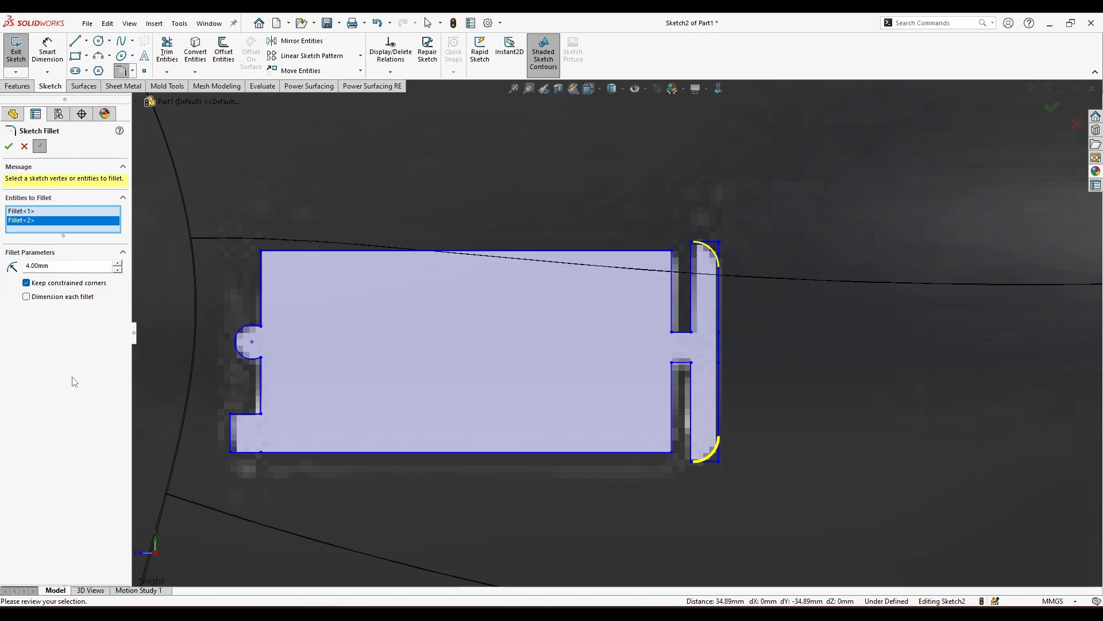
type("5")
key("Return")
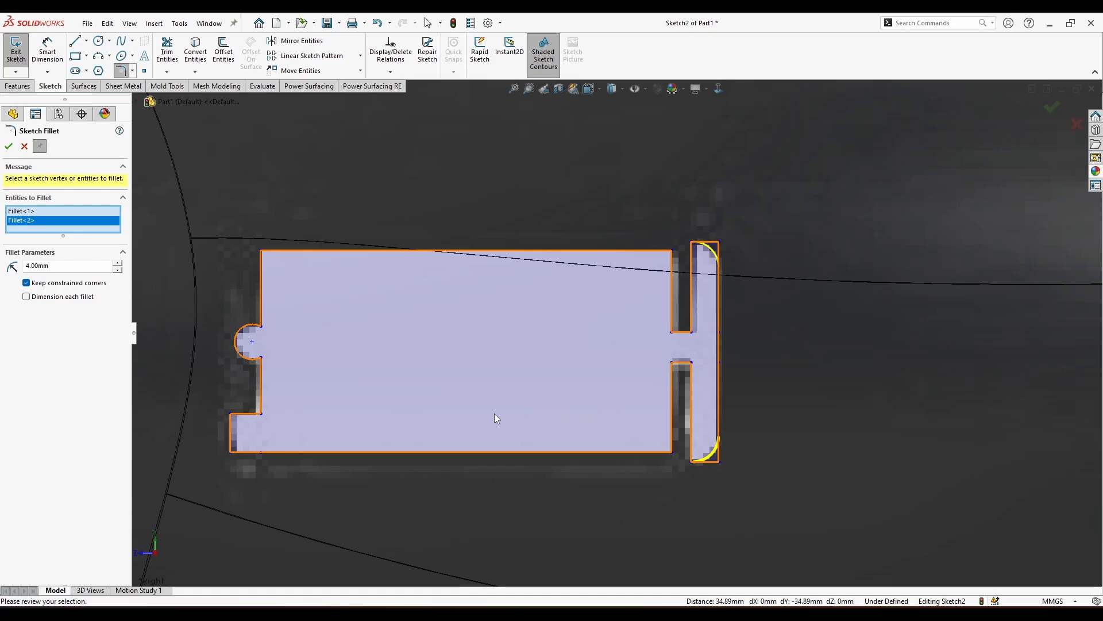
left_click(8, 146)
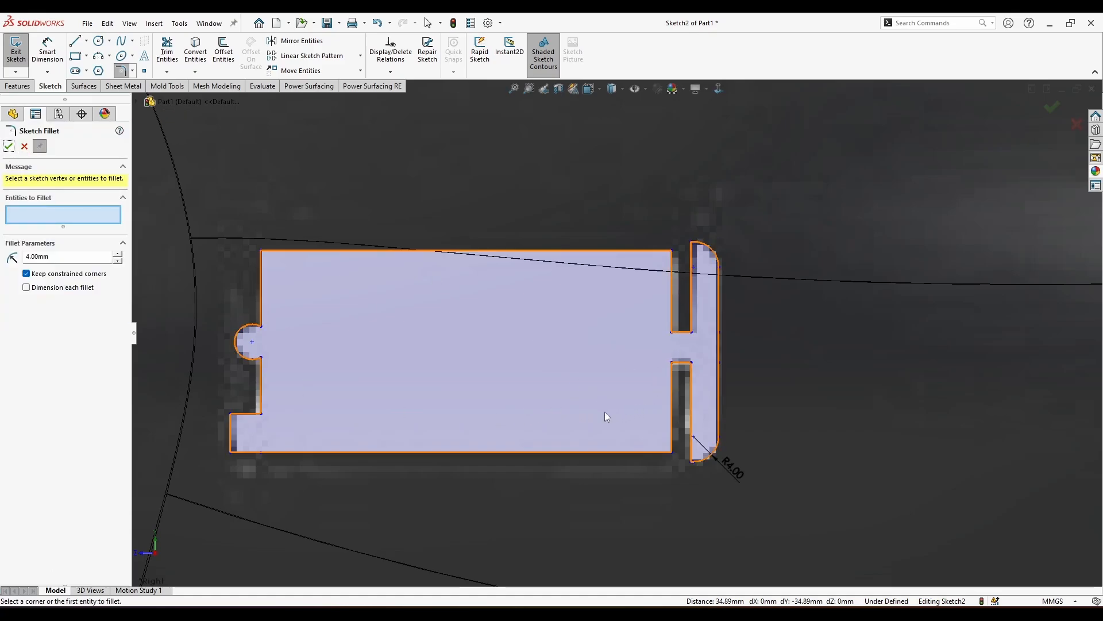
Cut-extrude the side-marker profile through the fender with the Through All - Both end condition.
scroll(476, 423, "up", 5)
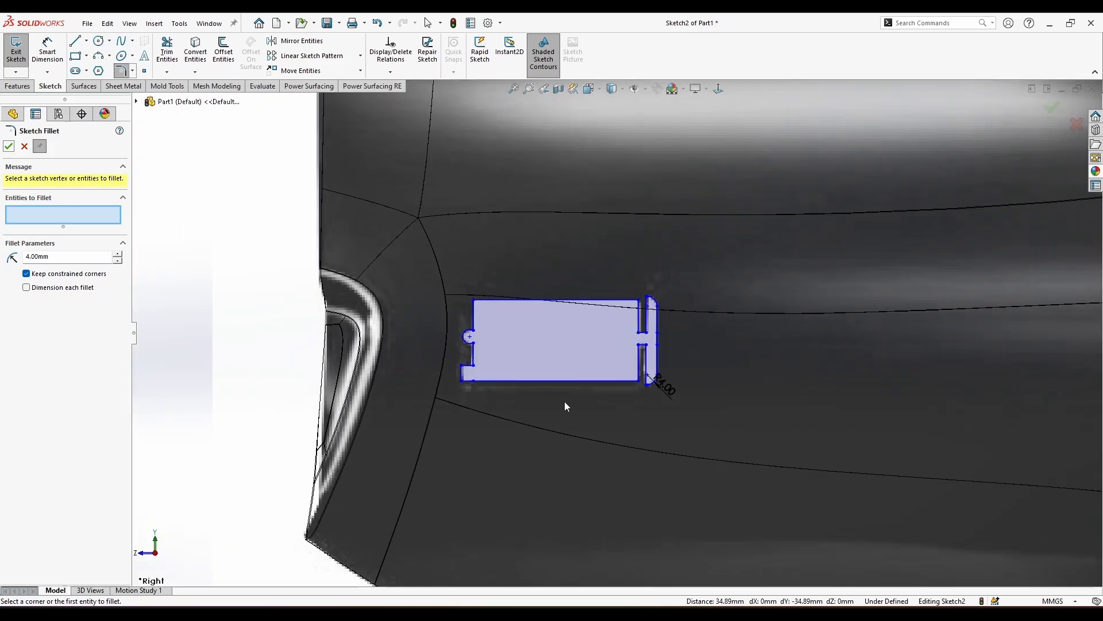
scroll(658, 336, "down", 3)
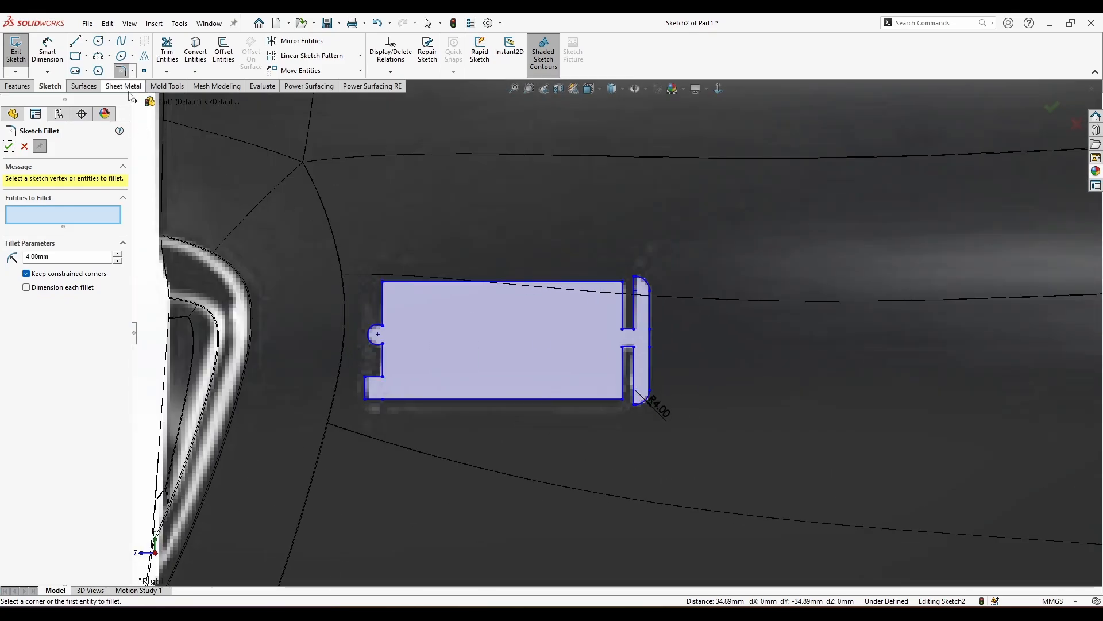
left_click(88, 87)
left_click(8, 145)
left_click(22, 89)
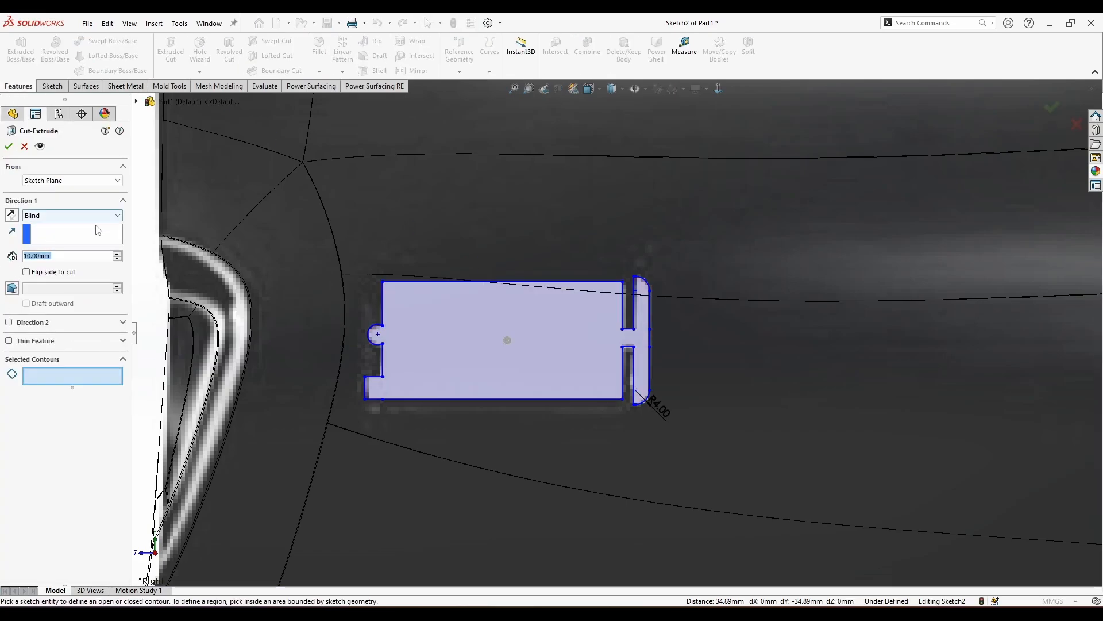
left_click(68, 257)
left_click(43, 218)
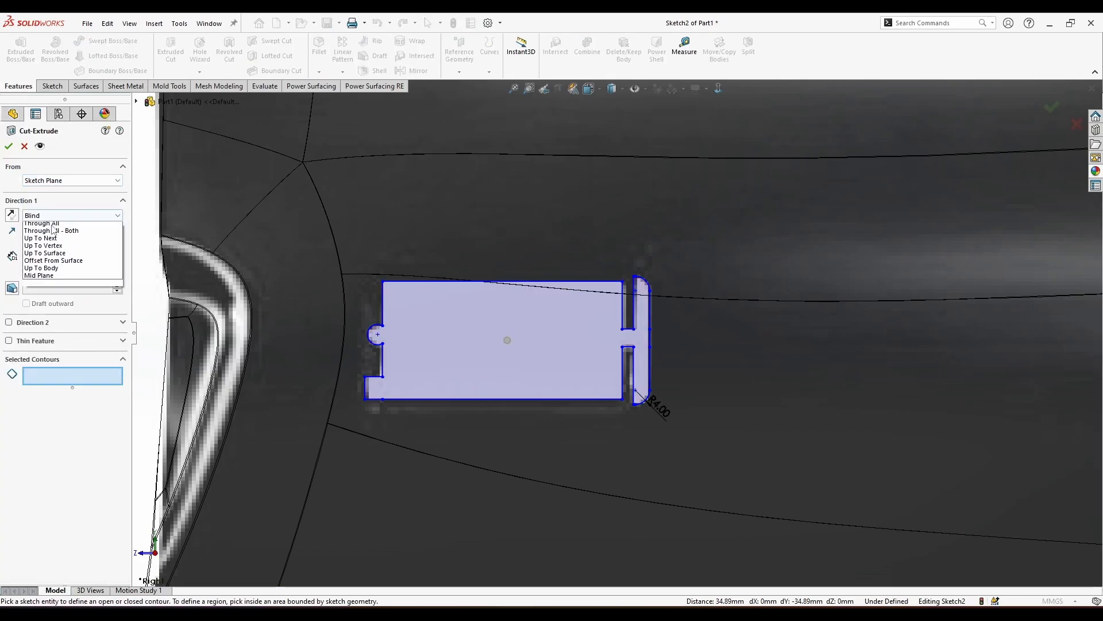
left_click(89, 239)
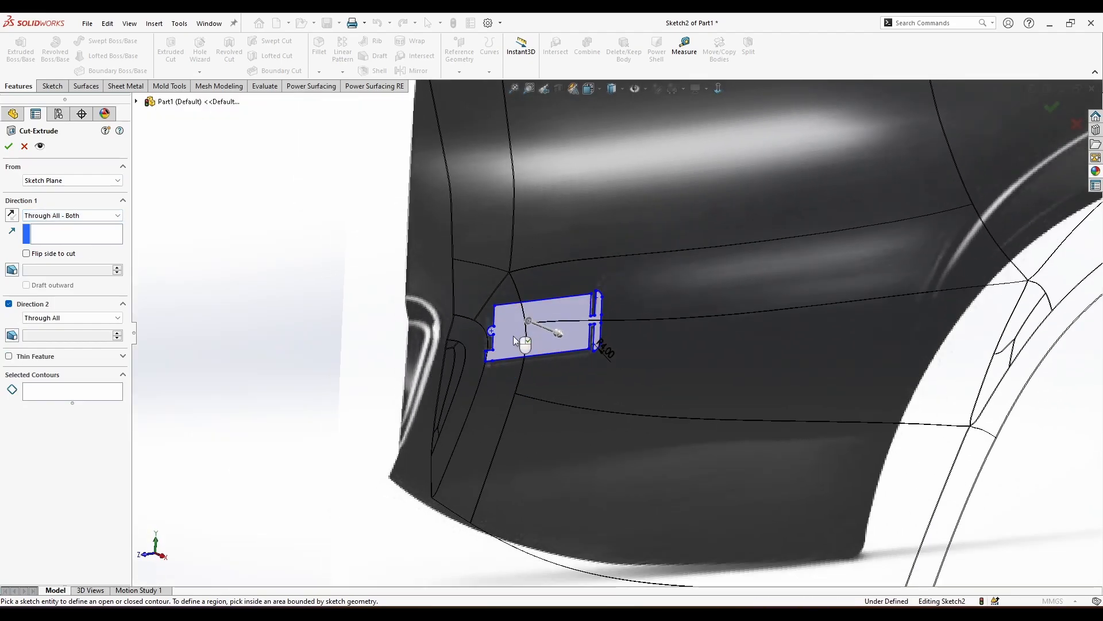
left_click(513, 336)
left_click(10, 147)
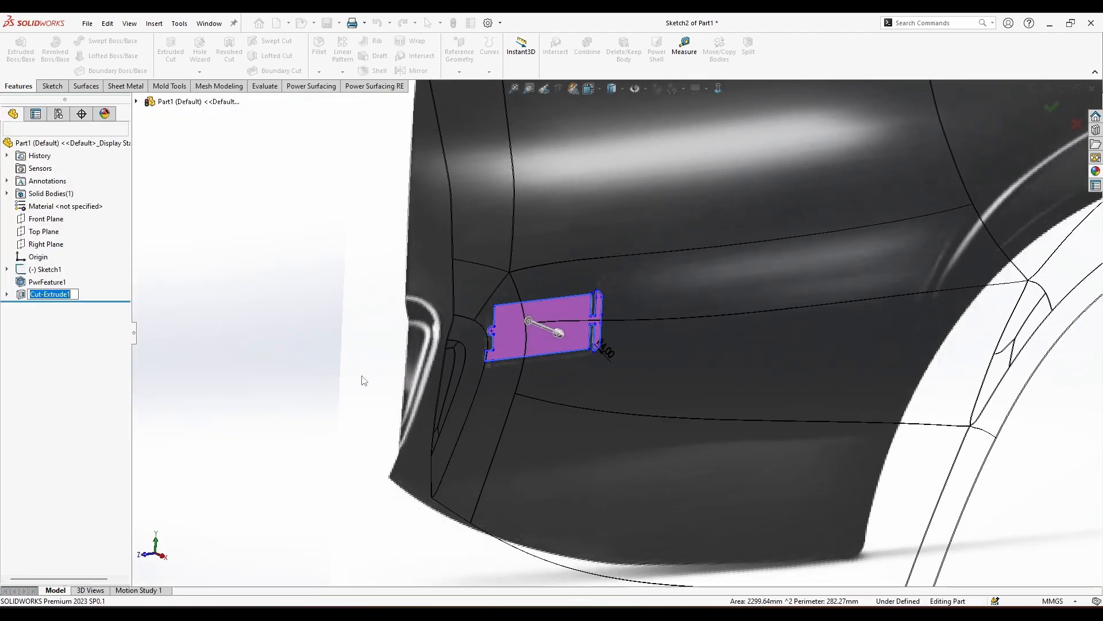
Switch the fender's display style to Shaded With Edges to show the cut side-marker opening.
left_click(257, 359)
scroll(287, 353, "up", 3)
left_click(612, 90)
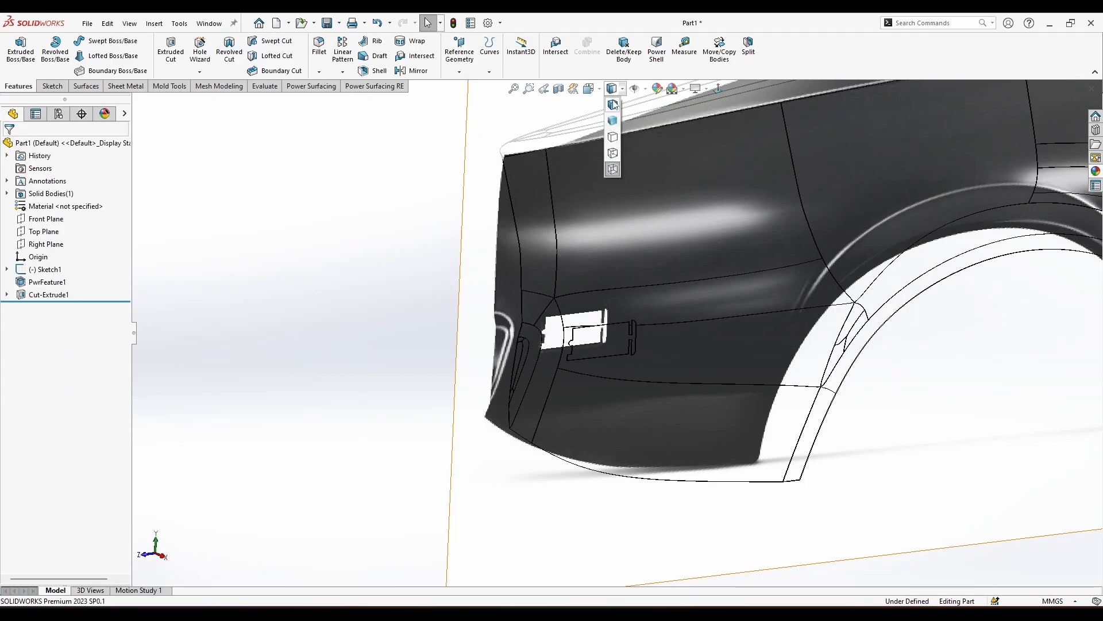
left_click(613, 106)
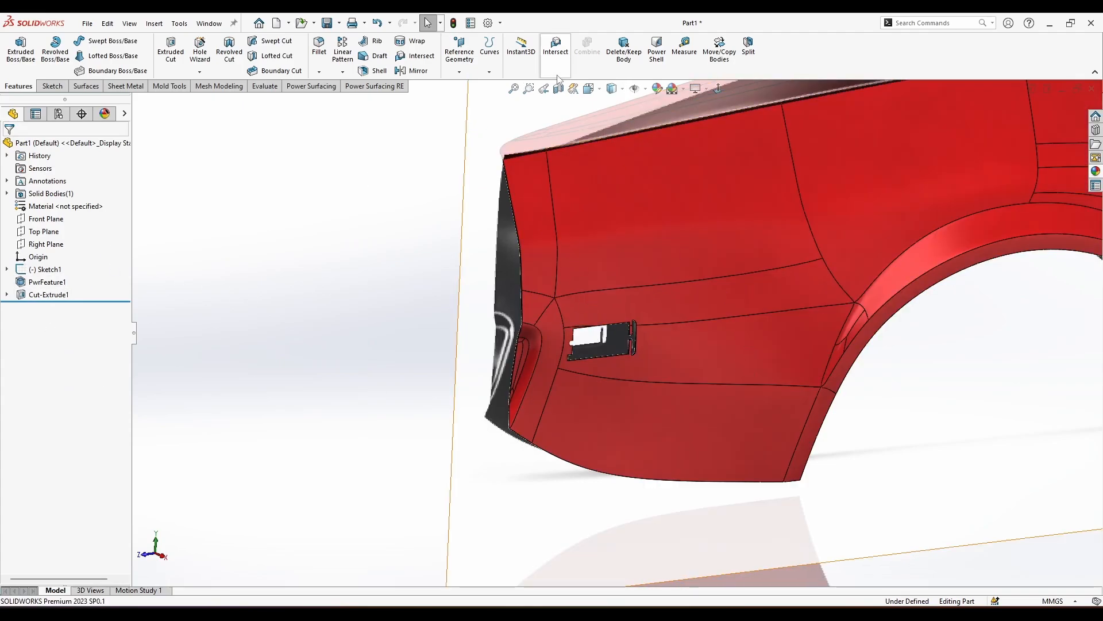
Hide all reference item types and turn on shadows and the perspective view for the whole fender.
left_click(634, 89)
scroll(618, 339, "up", 2)
middle_click_drag(783, 333, 695, 322)
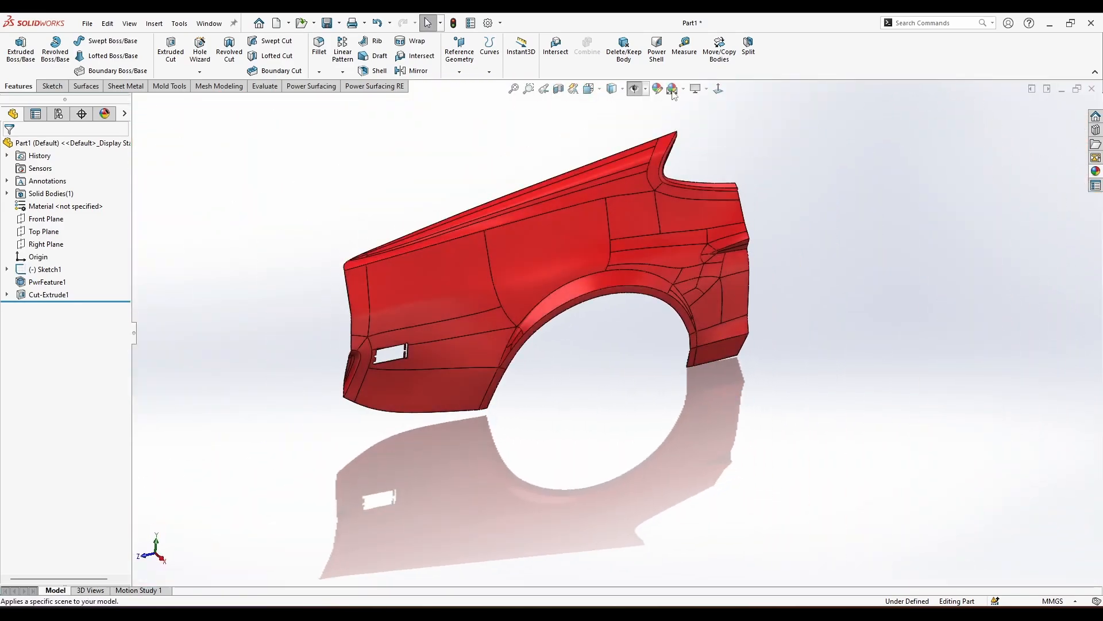
left_click(696, 89)
left_click(727, 116)
left_click(697, 89)
left_click(725, 146)
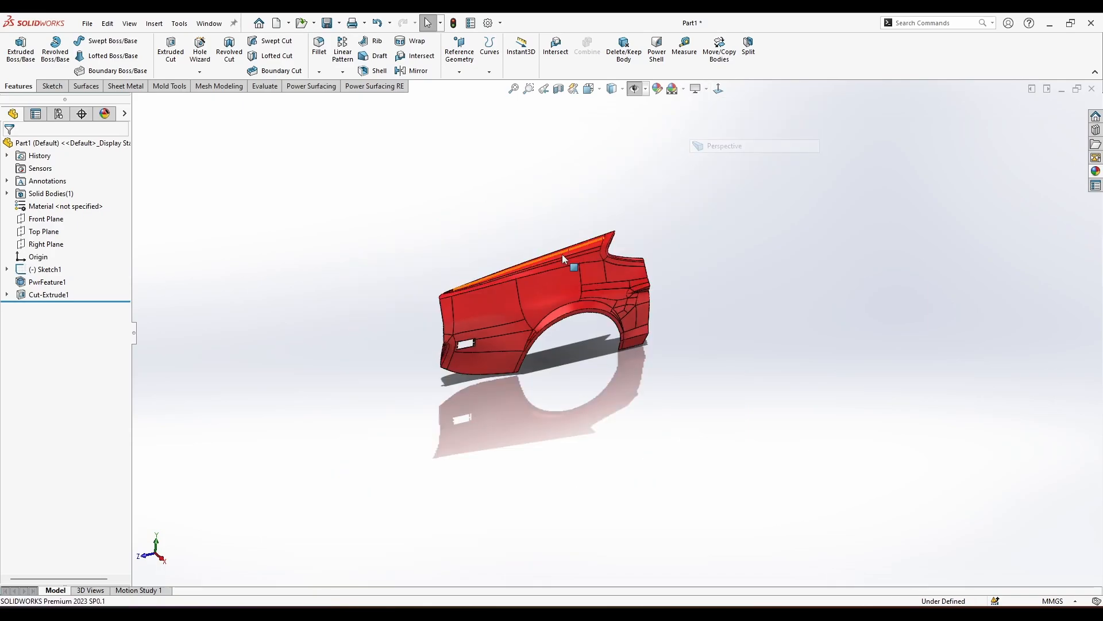
Switch the fender's display style to Shaded without edges.
scroll(574, 340, "down", 6)
middle_click_drag(574, 340, 504, 276)
middle_click_drag(527, 154, 561, 180, "ctrl")
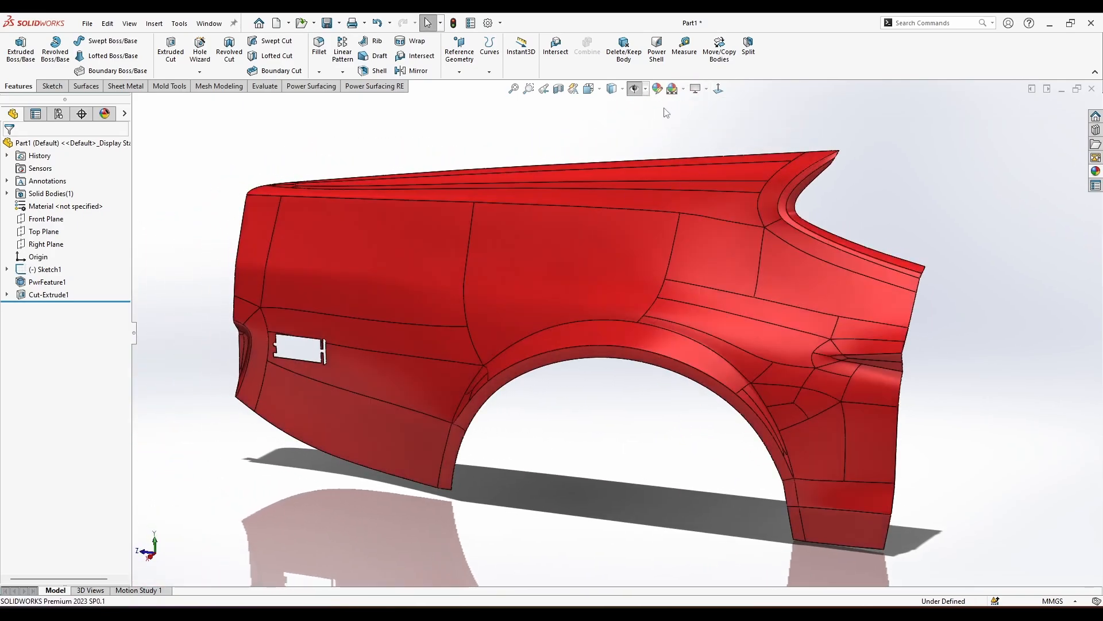
left_click(613, 115)
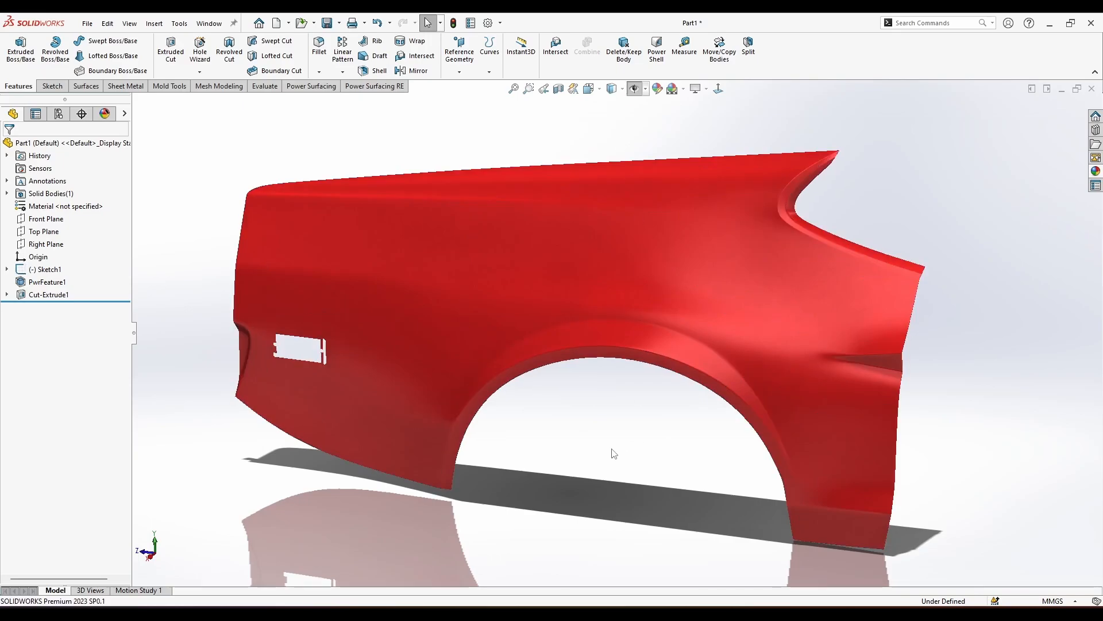
Examine the shaded fender's surface from several angles, including the tapered crease at its rear edge.
mouse_move(614, 453)
middle_mouse_down()
mouse_move(626, 496)
mouse_move(592, 463)
mouse_move(626, 458)
mouse_move(605, 424)
mouse_move(571, 468)
mouse_move(592, 439)
mouse_move(638, 437)
mouse_move(660, 499)
mouse_move(661, 425)
mouse_move(626, 438)
mouse_move(644, 434)
mouse_move(665, 456)
mouse_move(689, 425)
middle_mouse_up()
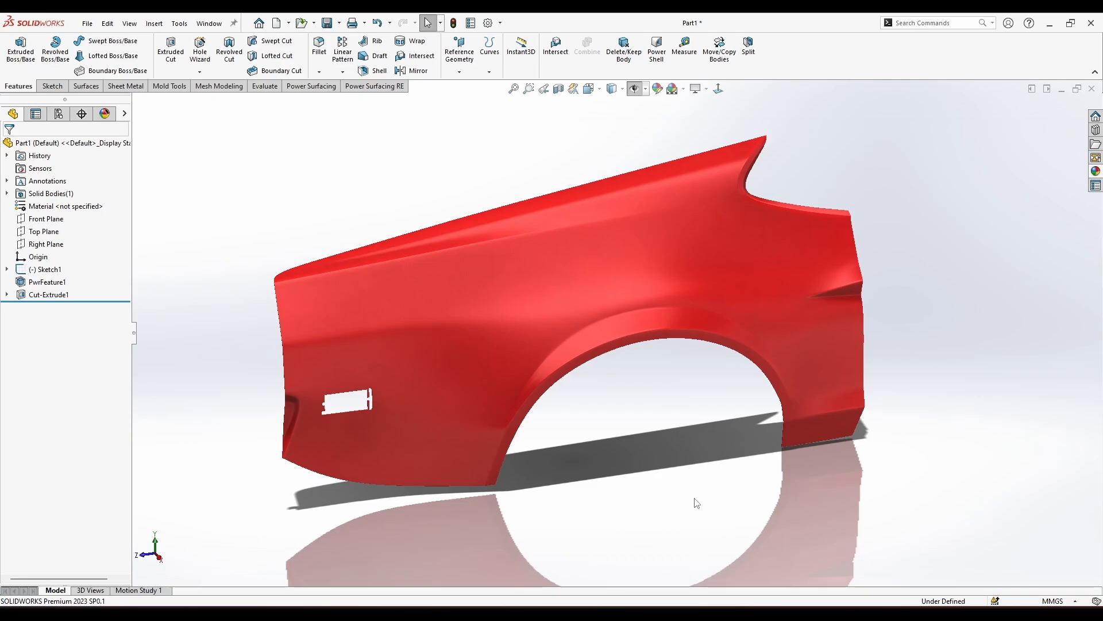
mouse_move(696, 503)
middle_mouse_down()
mouse_move(699, 467)
mouse_move(641, 483)
mouse_move(653, 446)
mouse_move(614, 448)
mouse_move(701, 457)
middle_mouse_up()
scroll(816, 458, "down", 6)
scroll(892, 466, "up", 5)
scroll(879, 453, "down", 6)
scroll(985, 428, "down", 4)
middle_click_drag(967, 397, 998, 467)
scroll(999, 468, "up", 8)
scroll(707, 256, "down", 9)
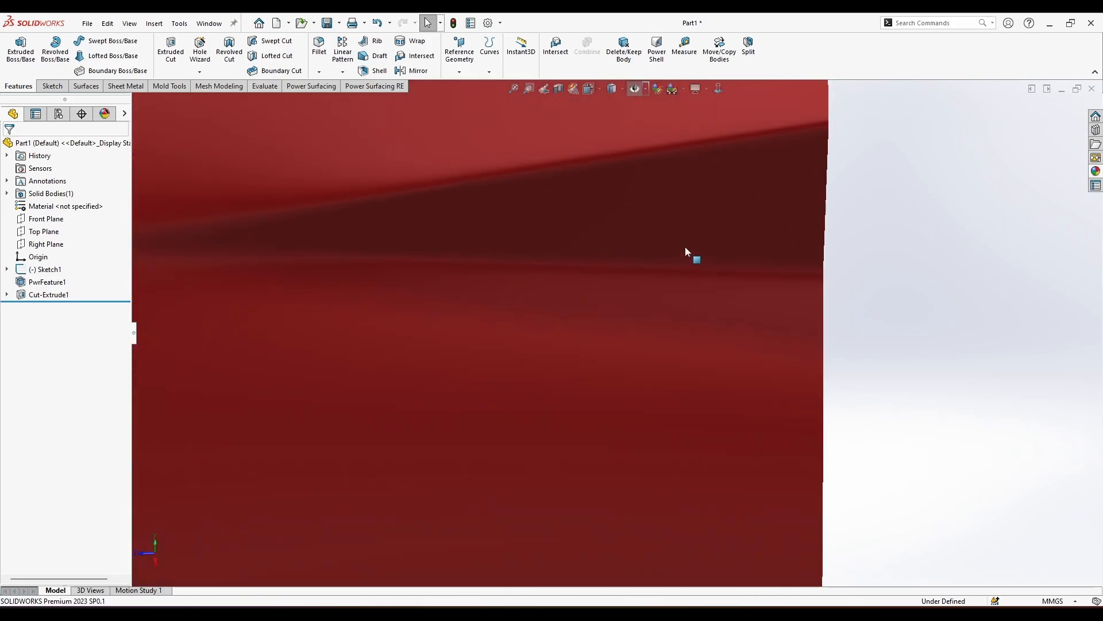
middle_click_drag(685, 251, 749, 277)
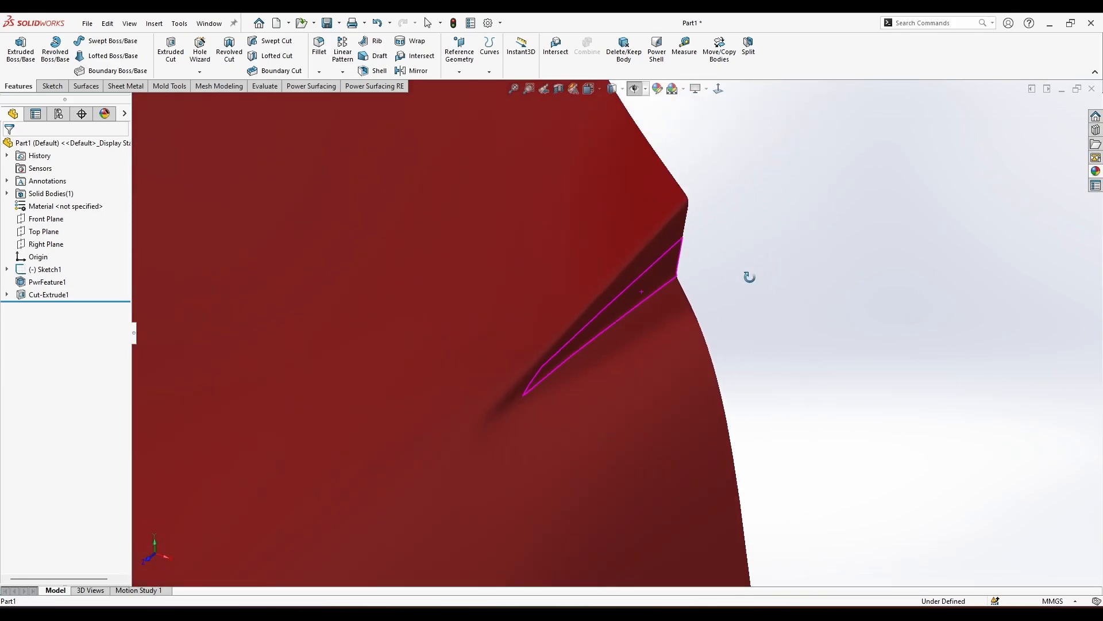
scroll(438, 419, "up", 8)
middle_click_drag(439, 419, 600, 263)
Apply the Backdrop - Grey with Overhead Light scene and examine the fender's surface highlights up close and from several angles.
left_click(656, 125)
left_click(672, 90)
left_click(672, 91)
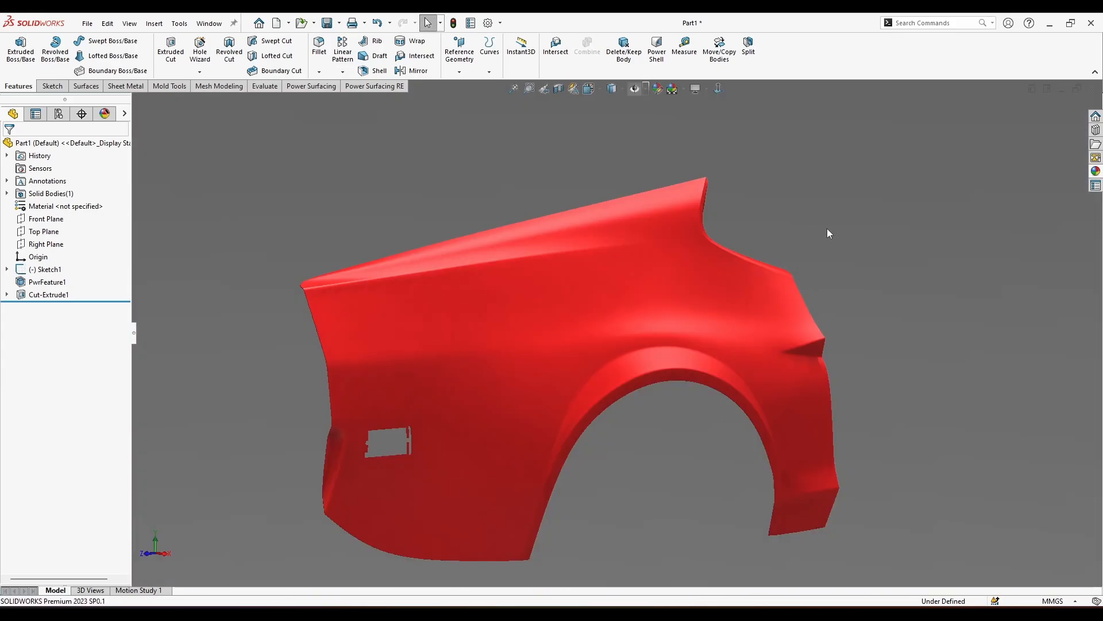
middle_click_drag(827, 234, 798, 227)
scroll(591, 432, "up", 2)
mouse_move(592, 432)
middle_mouse_down()
mouse_move(512, 453)
mouse_move(483, 448)
mouse_move(560, 453)
middle_mouse_up()
scroll(375, 443, "down", 10)
mouse_move(497, 409)
middle_mouse_down()
mouse_move(413, 357)
mouse_move(446, 315)
mouse_move(525, 451)
mouse_move(460, 469)
mouse_move(448, 397)
mouse_move(483, 268)
mouse_move(522, 266)
mouse_move(465, 361)
mouse_move(512, 539)
middle_mouse_up()
scroll(505, 429, "up", 4)
scroll(512, 540, "up", 5)
middle_click_drag(929, 281, 926, 204)
Check the fender's surface flow with the Zebra Stripes analysis and switch the stripes off.
left_click(264, 86)
left_click(451, 56)
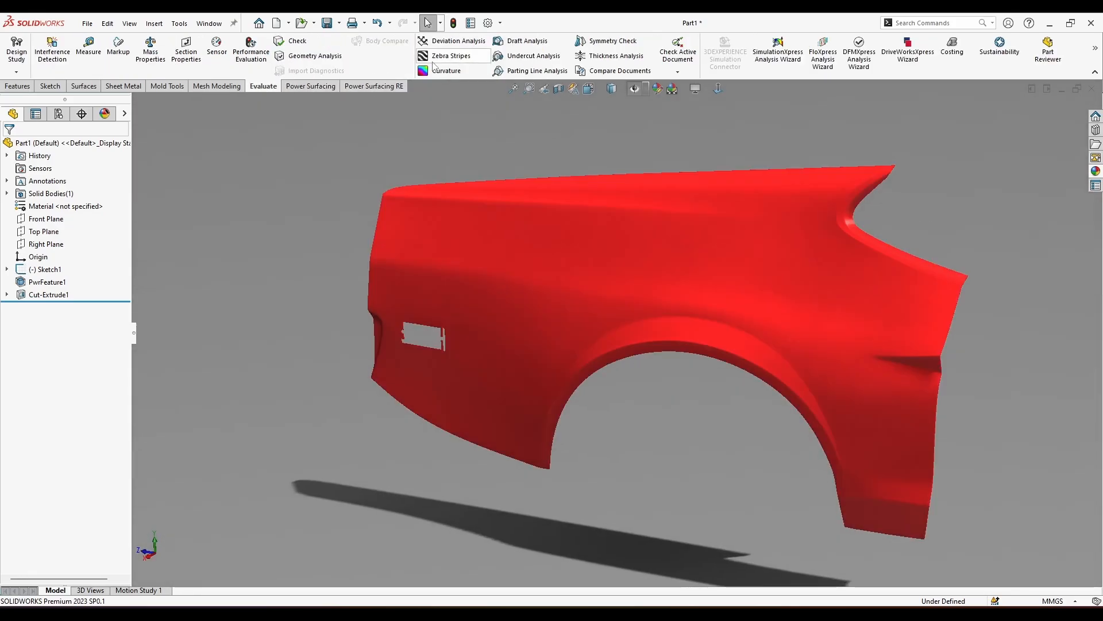
key("Return")
middle_click_drag(720, 172, 781, 174)
middle_click_drag(790, 195, 746, 154)
left_click(444, 58)
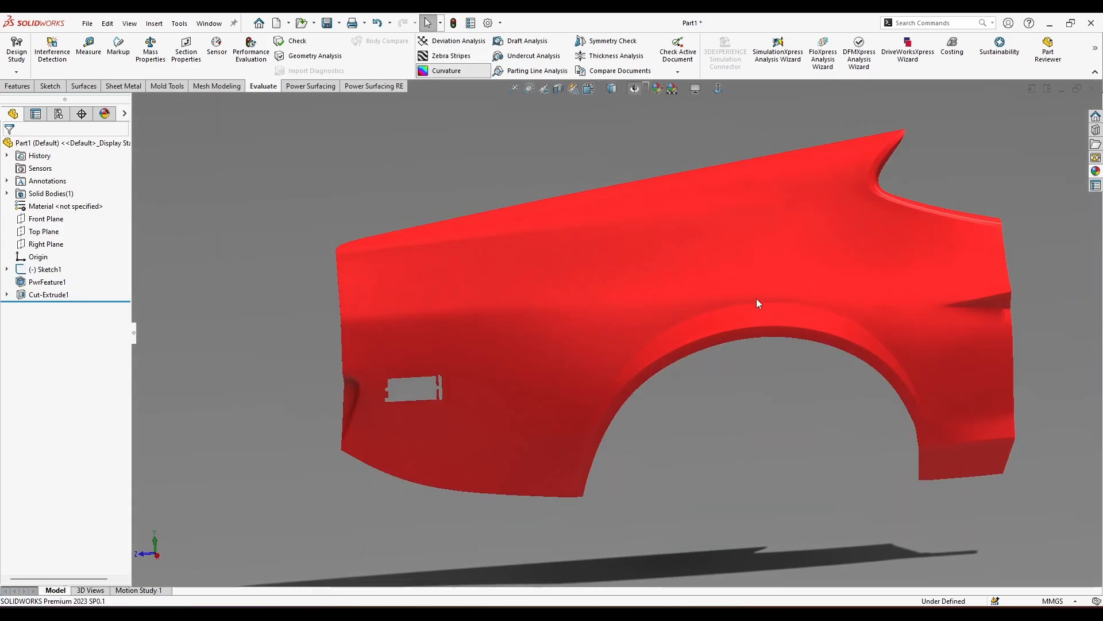
Examine the color-mapped Curvature analysis over the fender's upper edge, wheel arch and side, and switch it off.
scroll(637, 347, "up", 1)
mouse_move(746, 403)
middle_mouse_down()
mouse_move(734, 370)
mouse_move(741, 402)
middle_mouse_up()
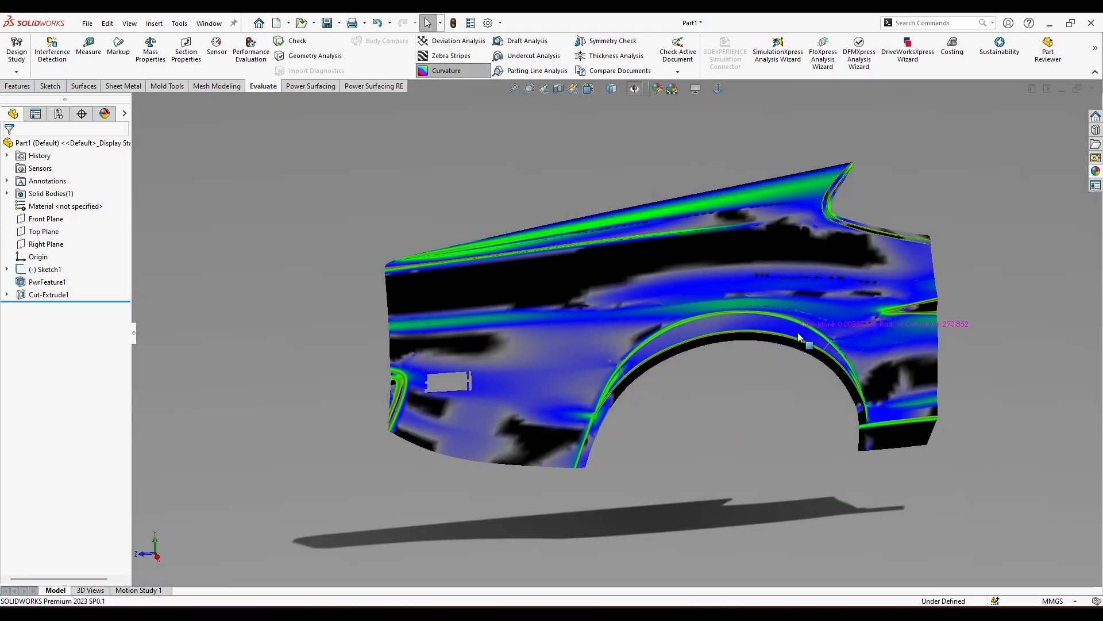
middle_click_drag(798, 333, 834, 376)
scroll(834, 376, "down", 2)
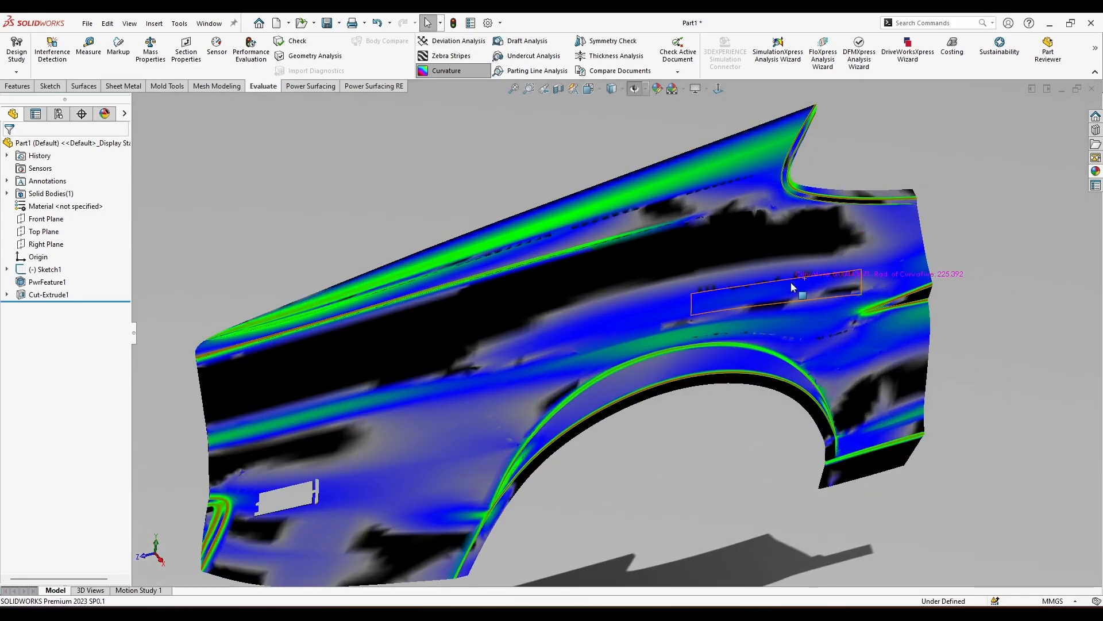
scroll(674, 458, "up", 2)
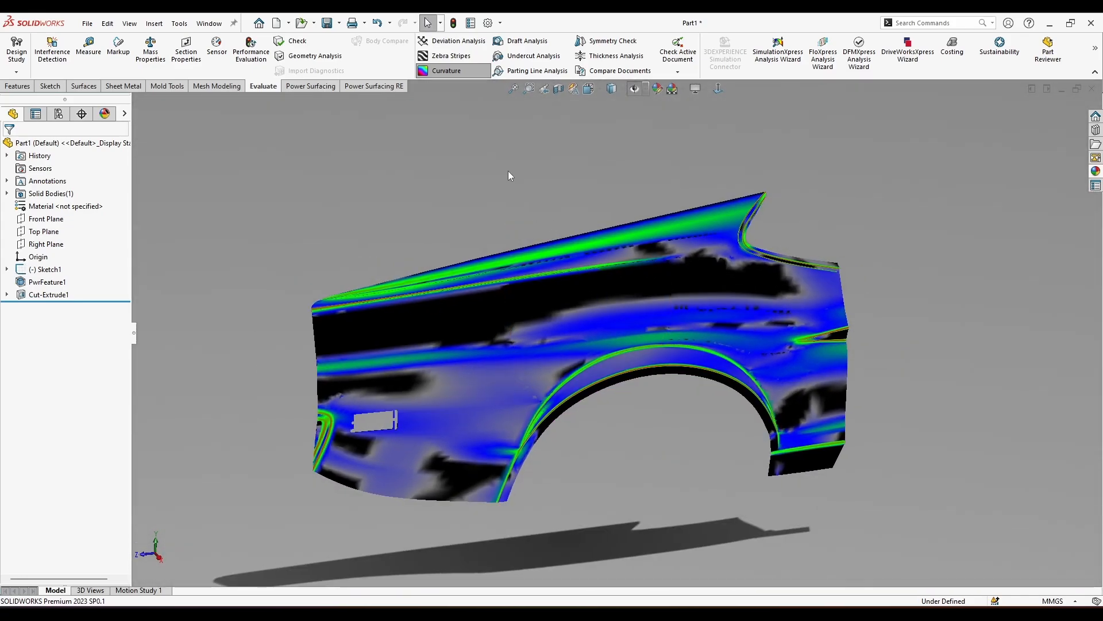
left_click(436, 74)
Apply the 3 Point Faded scene and recheck the fender with the curvature and zebra stripe displays.
left_click(678, 90)
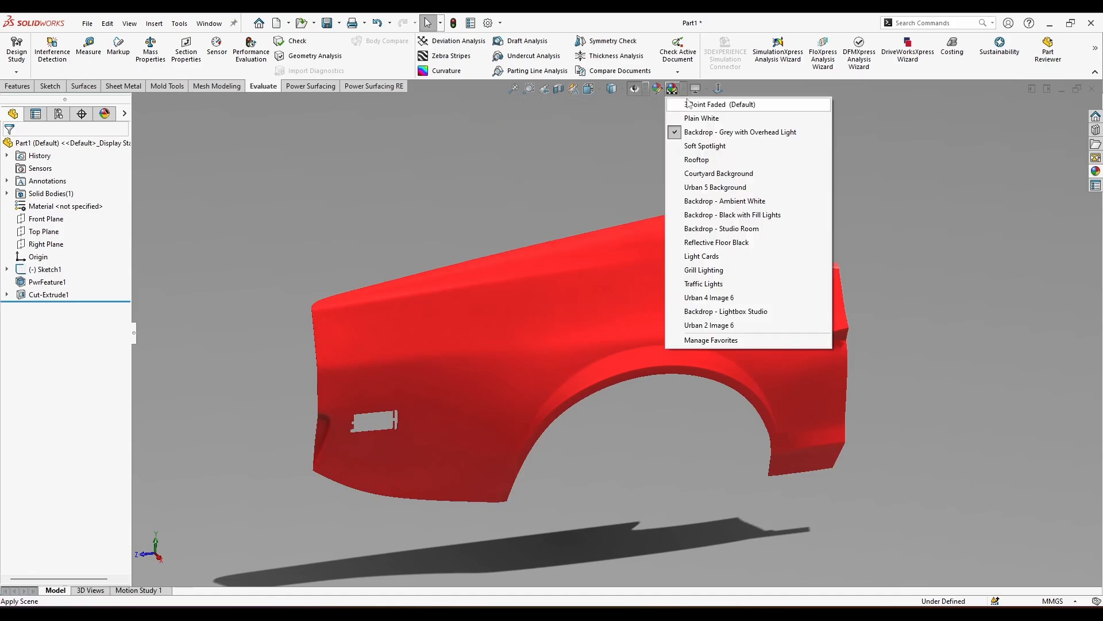
left_click(738, 106)
left_click(442, 71)
middle_click_drag(496, 176, 553, 158)
left_click(449, 55)
left_click(465, 59)
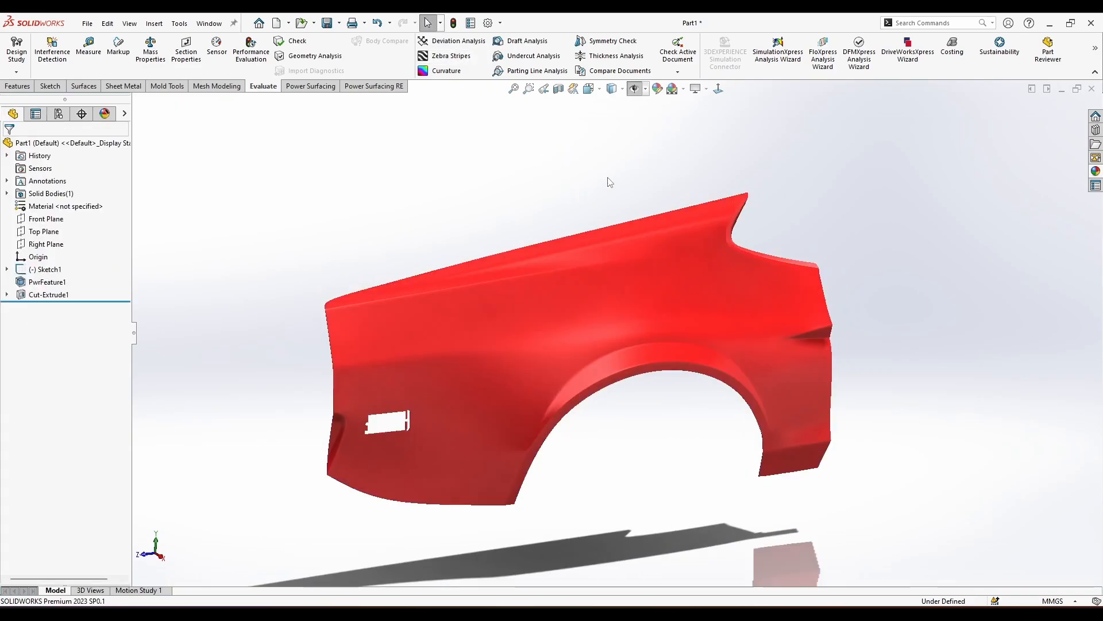
Apply the dark grey high gloss plastic appearance to the fender.
mouse_move(654, 457)
middle_mouse_down()
mouse_move(650, 470)
mouse_move(658, 453)
middle_mouse_up()
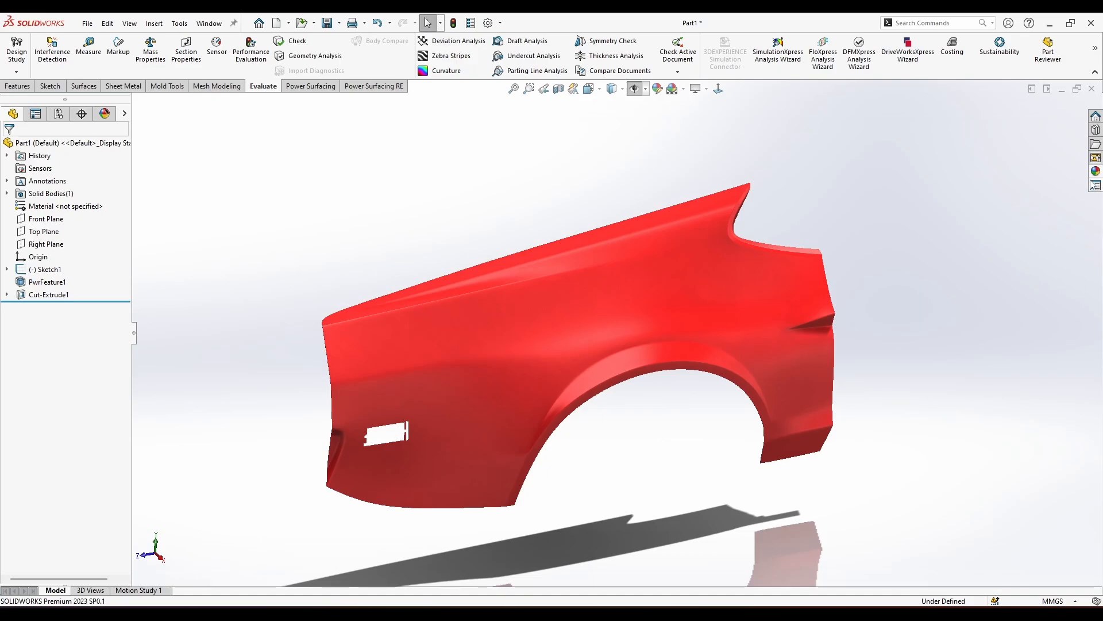
left_click(1096, 171)
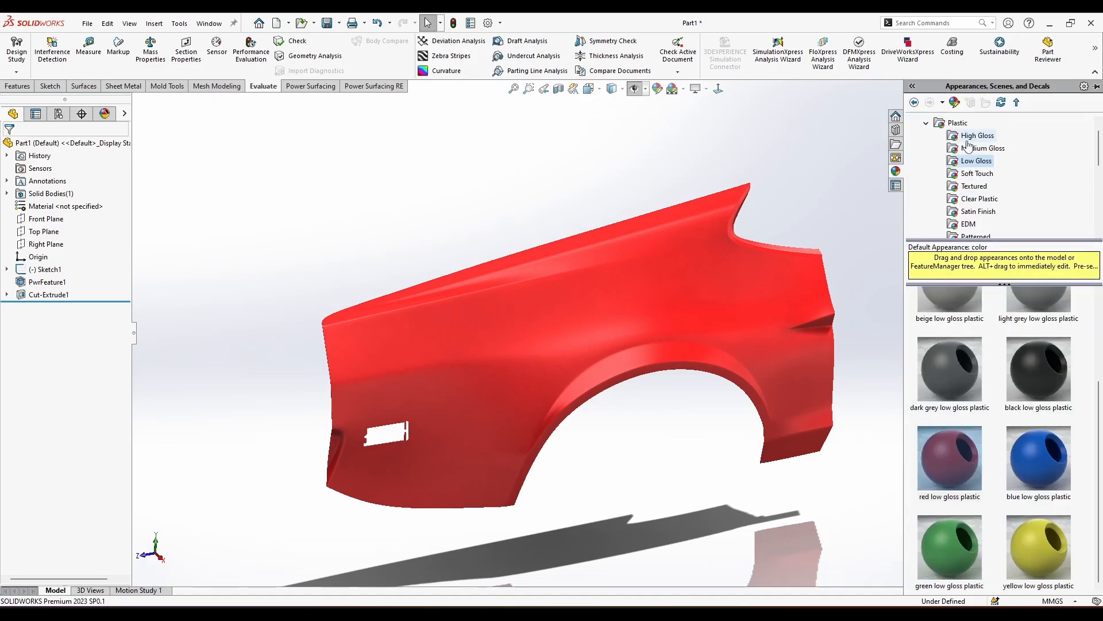
left_click(970, 149)
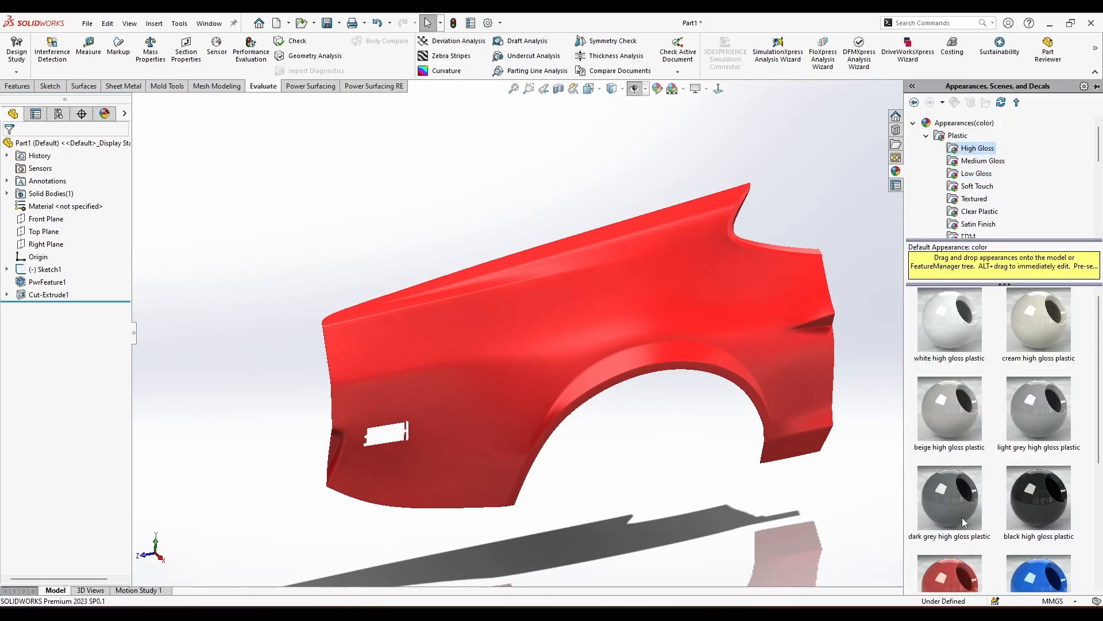
left_click_drag(963, 511, 741, 332)
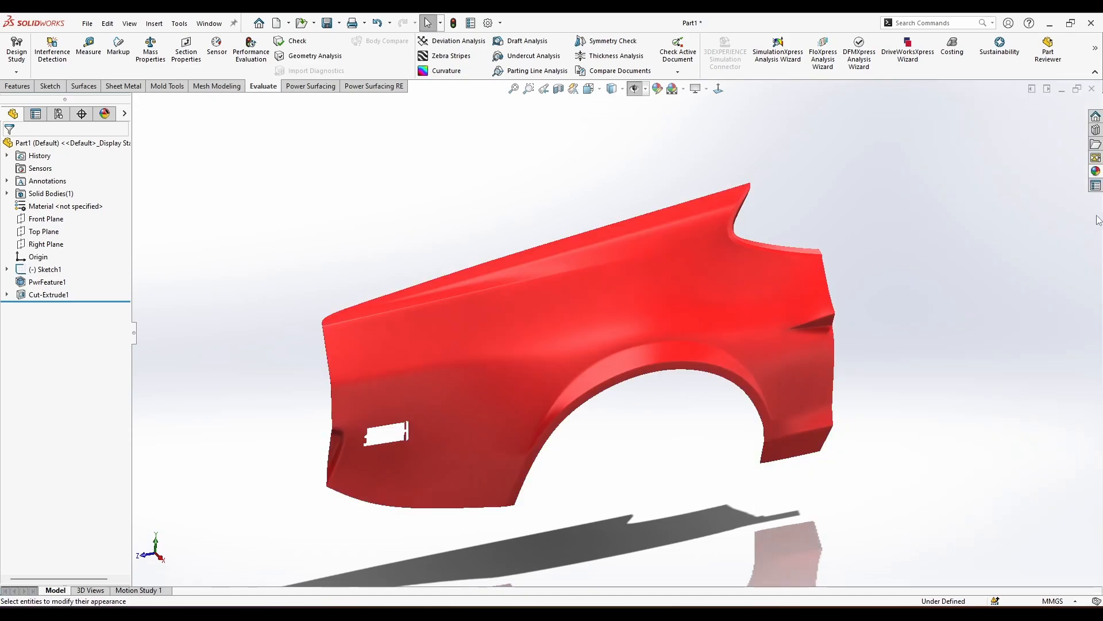
left_click(1096, 173)
left_click_drag(963, 511, 738, 321)
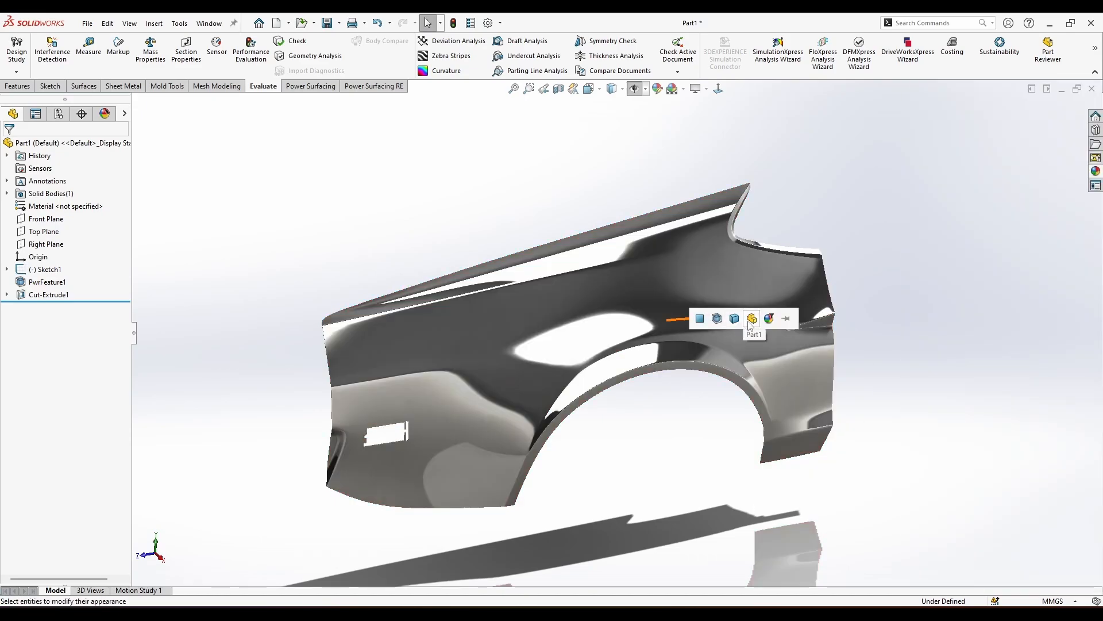
Compare the glossy fender's reflections under the Plain White and 3 Point Faded scenes.
left_click(682, 88)
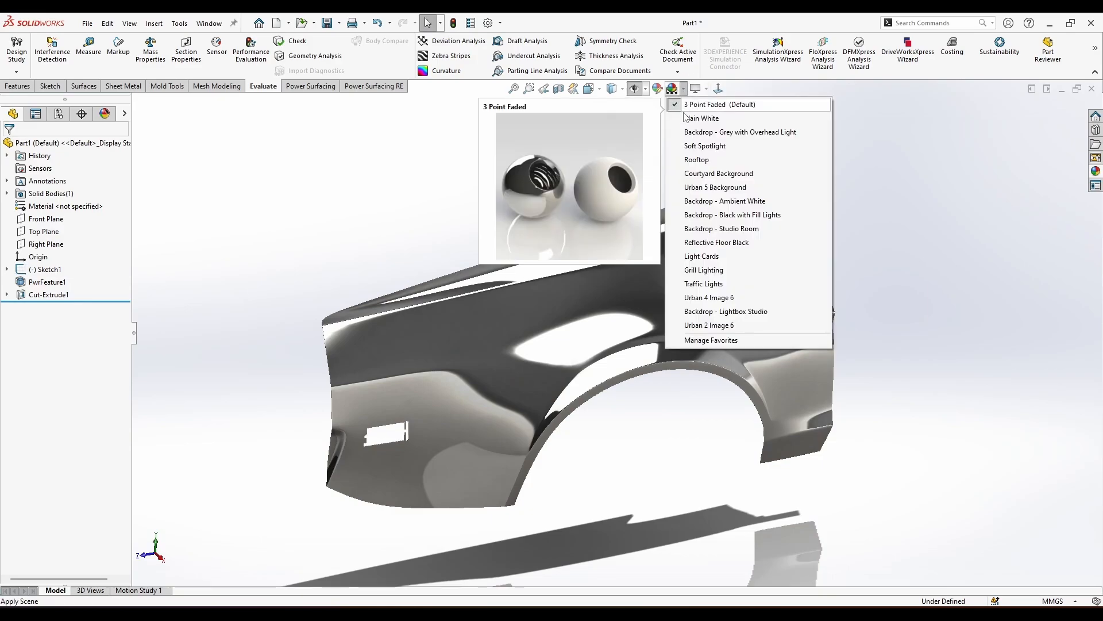
left_click(701, 117)
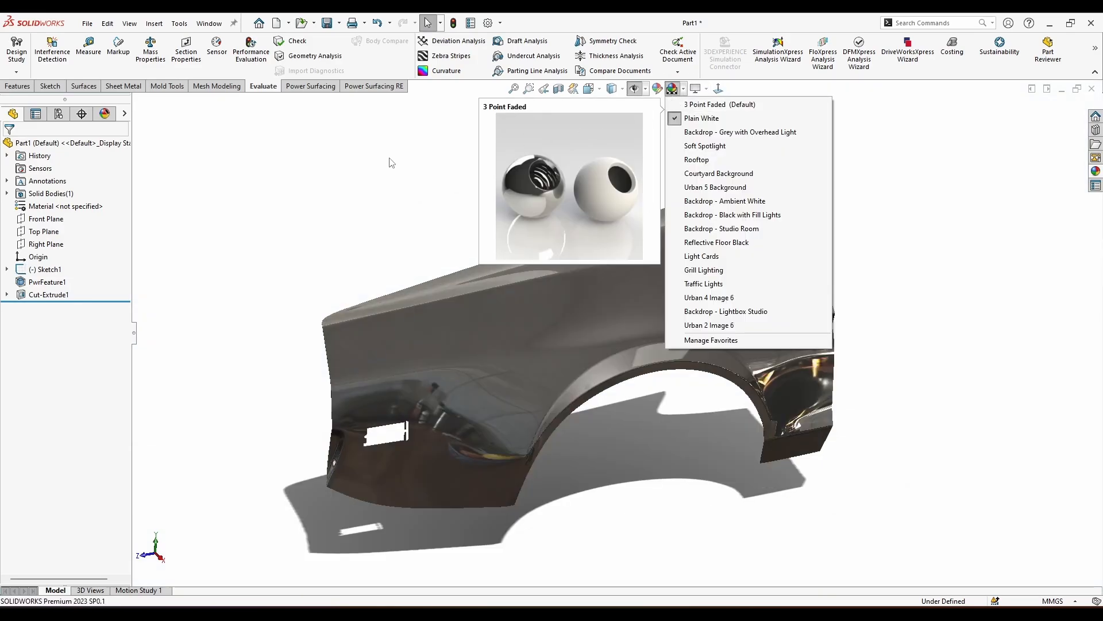
left_click(677, 104)
mouse_move(708, 503)
middle_mouse_down()
mouse_move(679, 466)
mouse_move(709, 475)
mouse_move(693, 482)
mouse_move(665, 382)
mouse_move(664, 333)
mouse_move(665, 412)
mouse_move(686, 467)
mouse_move(712, 489)
mouse_move(701, 495)
middle_mouse_up()
middle_click_drag(695, 449, 653, 473)
Inspect the curved edge of the fender's upper rear notch and its overall shape against the grey backdrop.
scroll(758, 251, "down", 10)
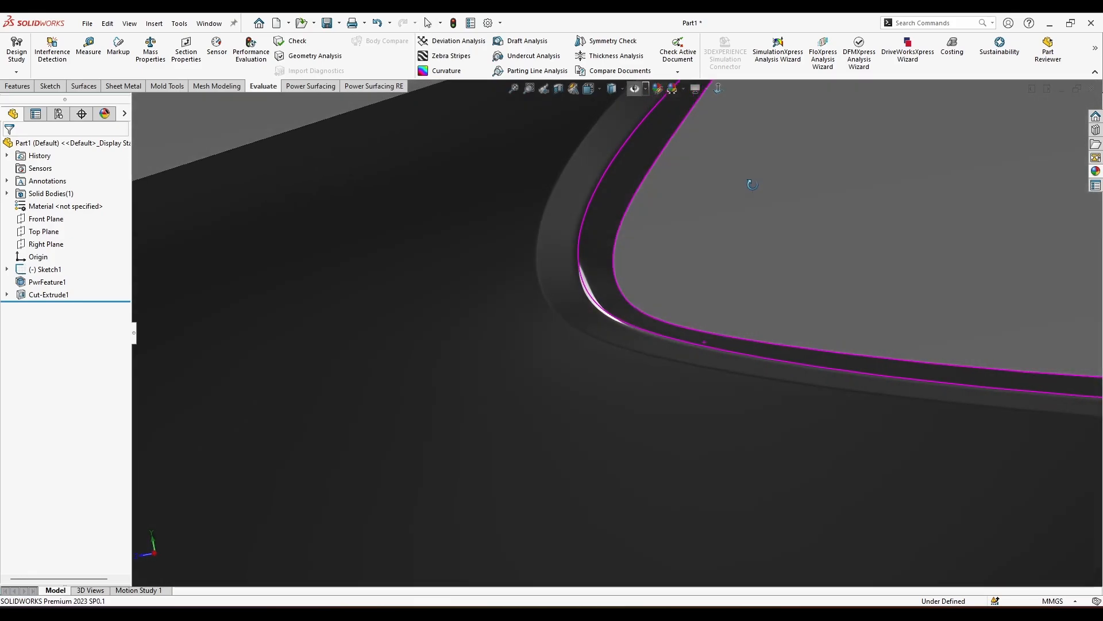
mouse_move(752, 184)
middle_mouse_down()
mouse_move(800, 239)
mouse_move(827, 217)
mouse_move(801, 170)
mouse_move(815, 147)
mouse_move(837, 153)
mouse_move(785, 155)
mouse_move(649, 229)
middle_mouse_up()
scroll(785, 155, "up", 5)
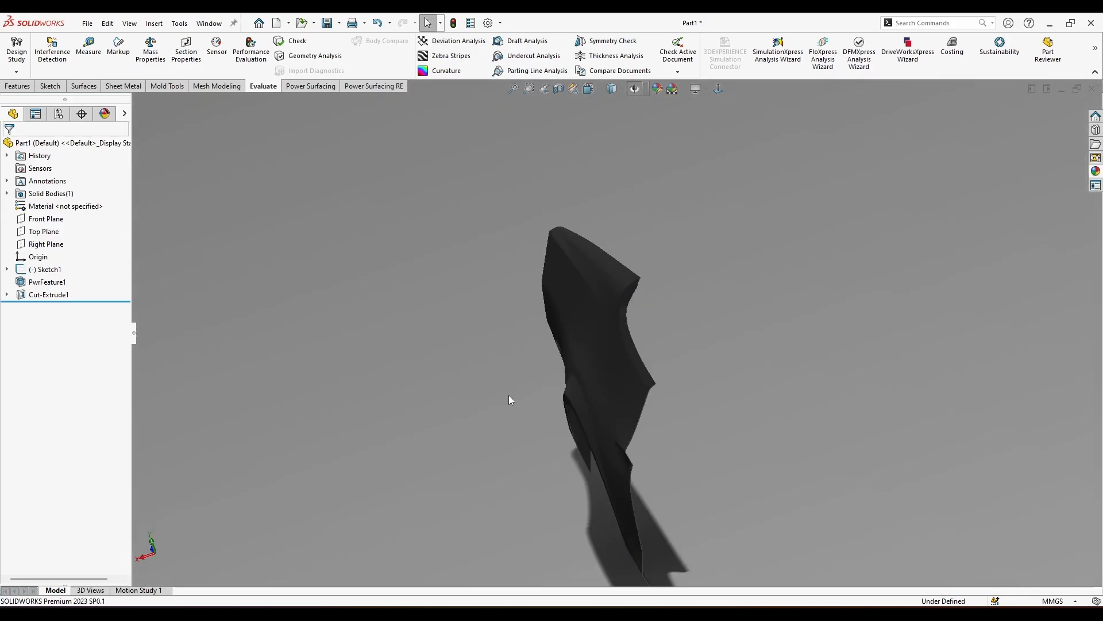
middle_click_drag(509, 396, 626, 390)
scroll(413, 506, "up", 1)
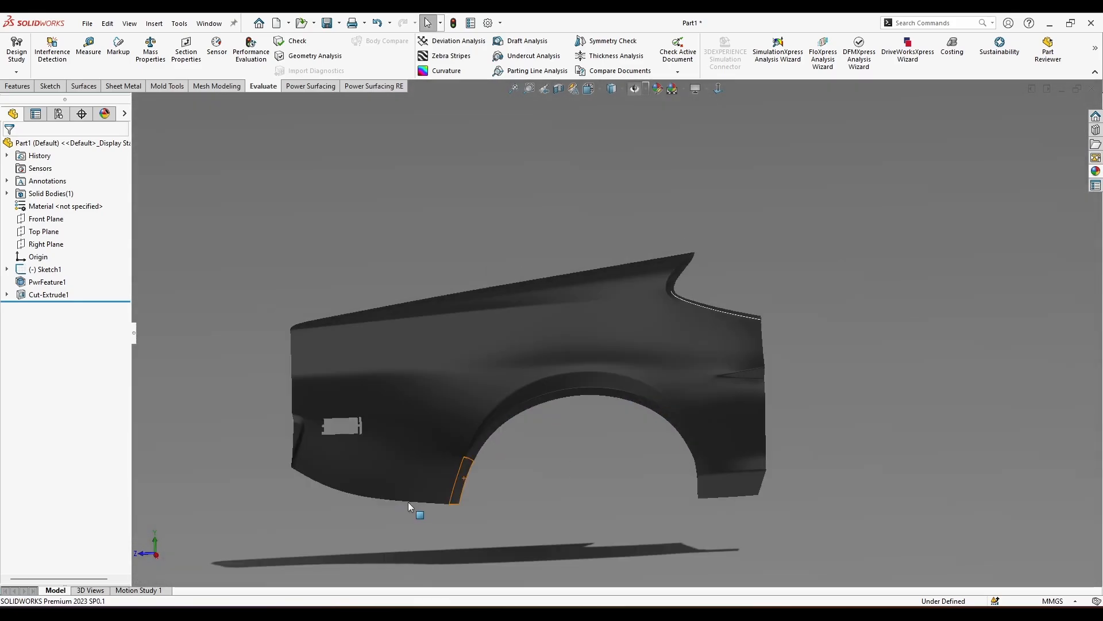
scroll(284, 481, "down", 1)
Compare the fender's reflections under the Backdrop - Black with Fill Lights and Backdrop - Lightbox Studio scenes.
left_click(684, 92)
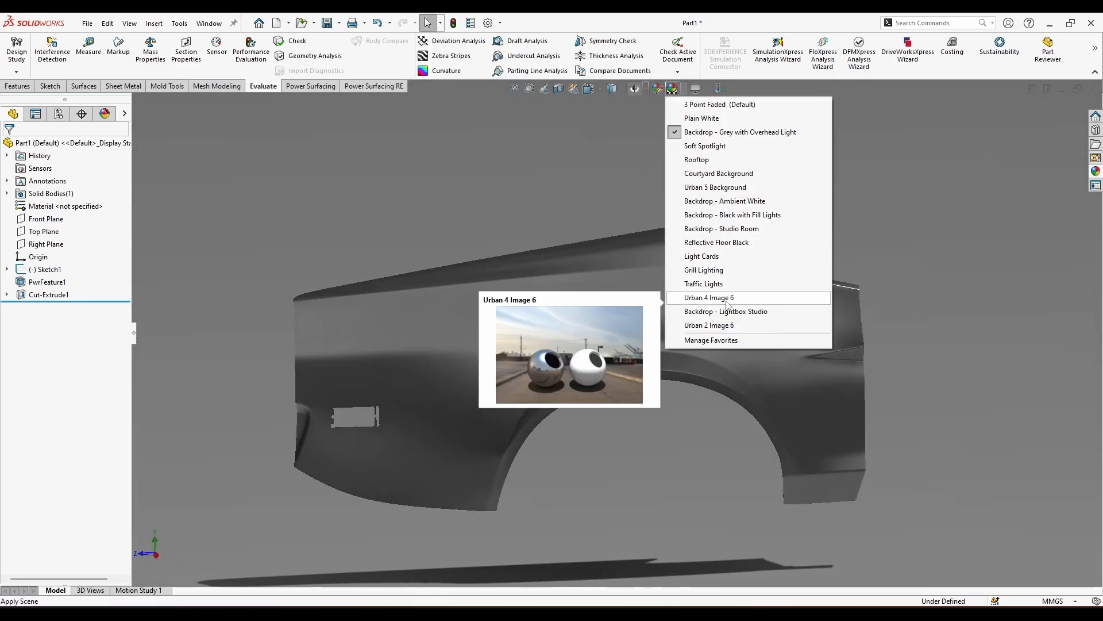
left_click(722, 206)
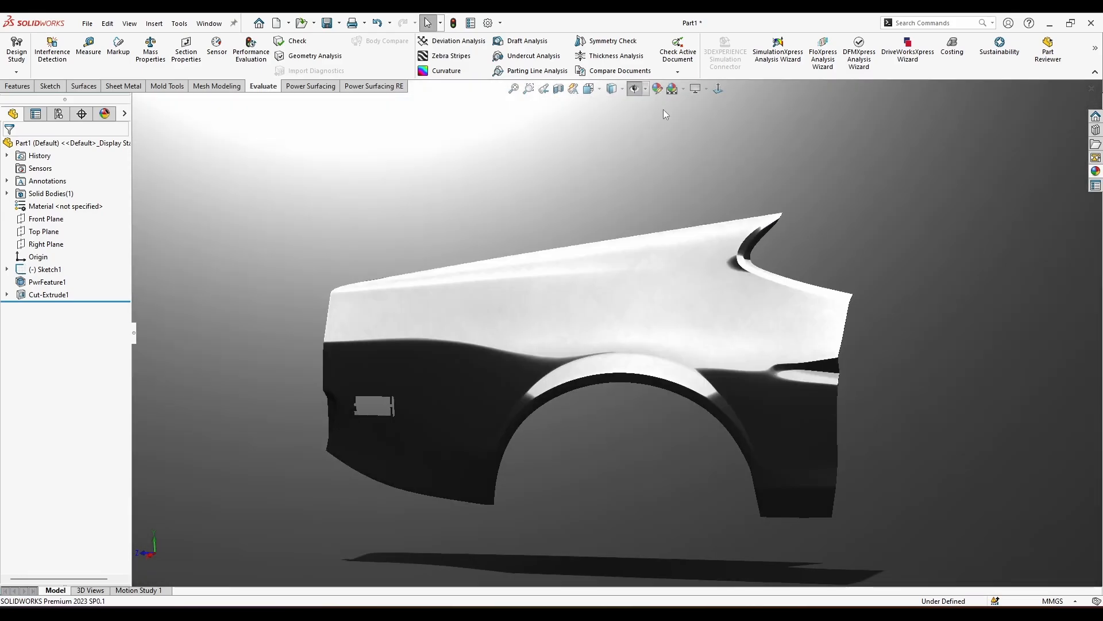
left_click(684, 89)
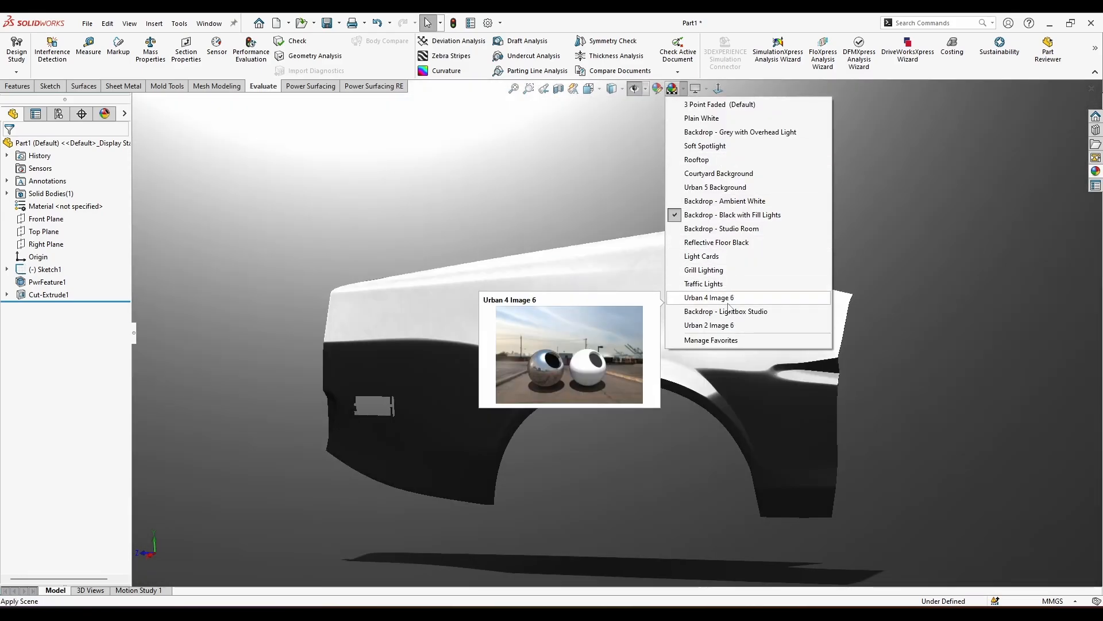
left_click(727, 315)
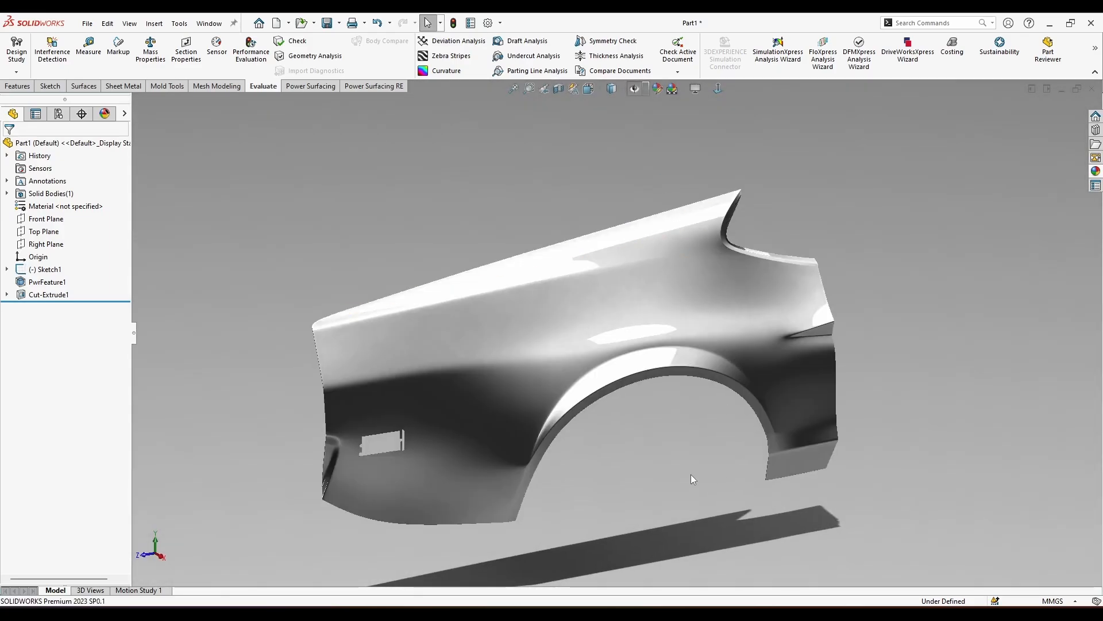
middle_click_drag(691, 474, 694, 526)
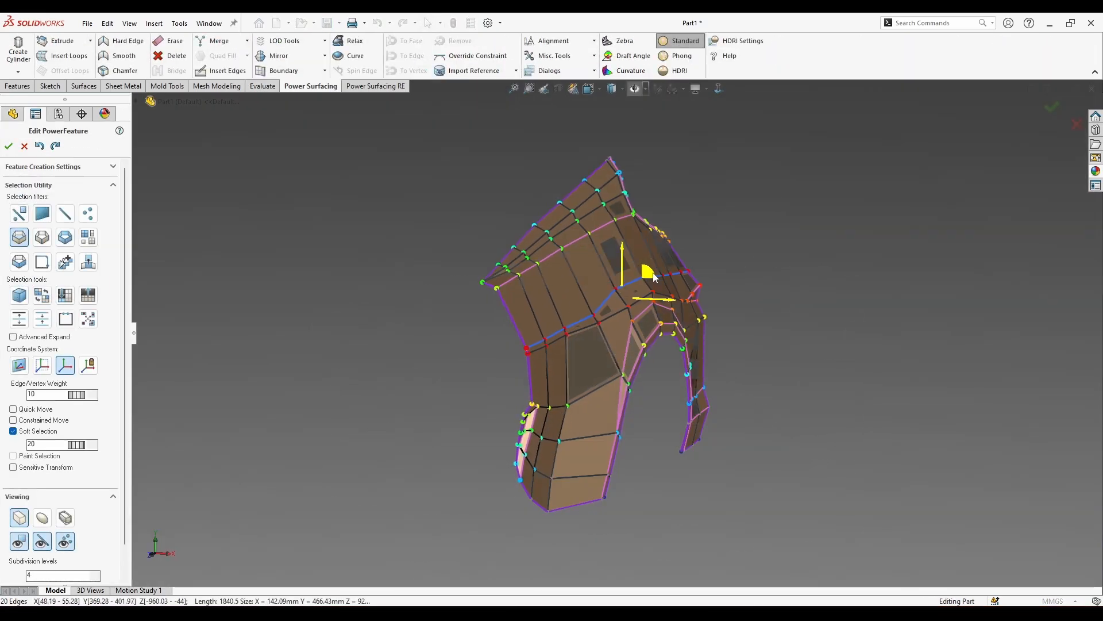
Adjust the fender's body-side edge loop in the PowerFeature with a soft selection of 20 and rebuild the body.
middle_click_drag(647, 266, 719, 303)
left_click(673, 267)
scroll(636, 321, "down", 3)
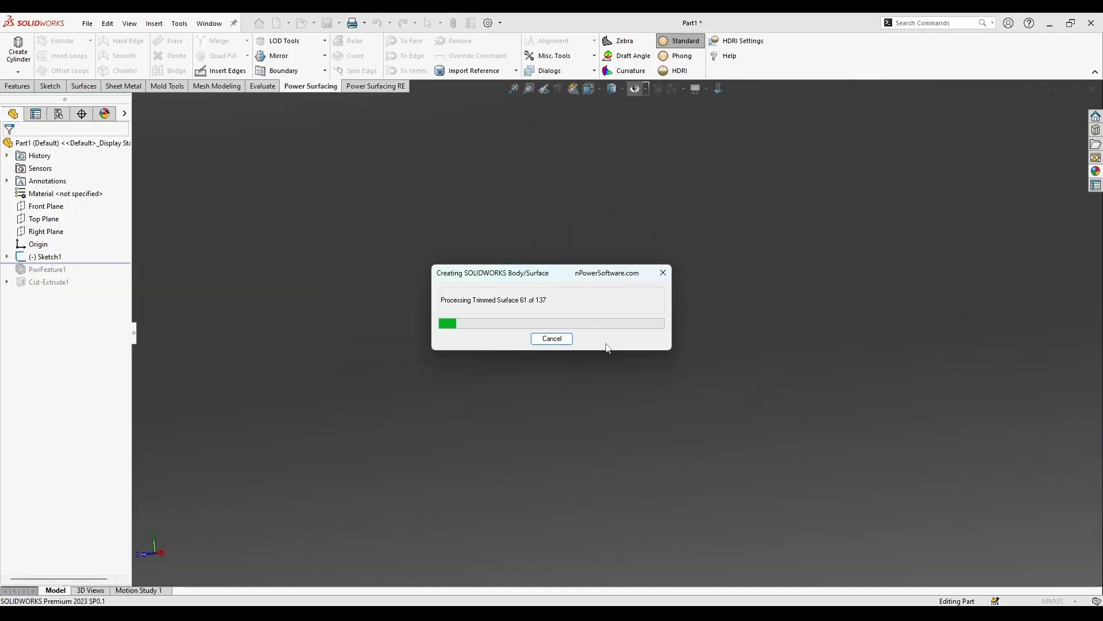
Apply the 3 Point Faded scene to the rebuilt fender and check its side reflections.
middle_click_drag(588, 385, 690, 468)
left_click(684, 90)
left_click(676, 150)
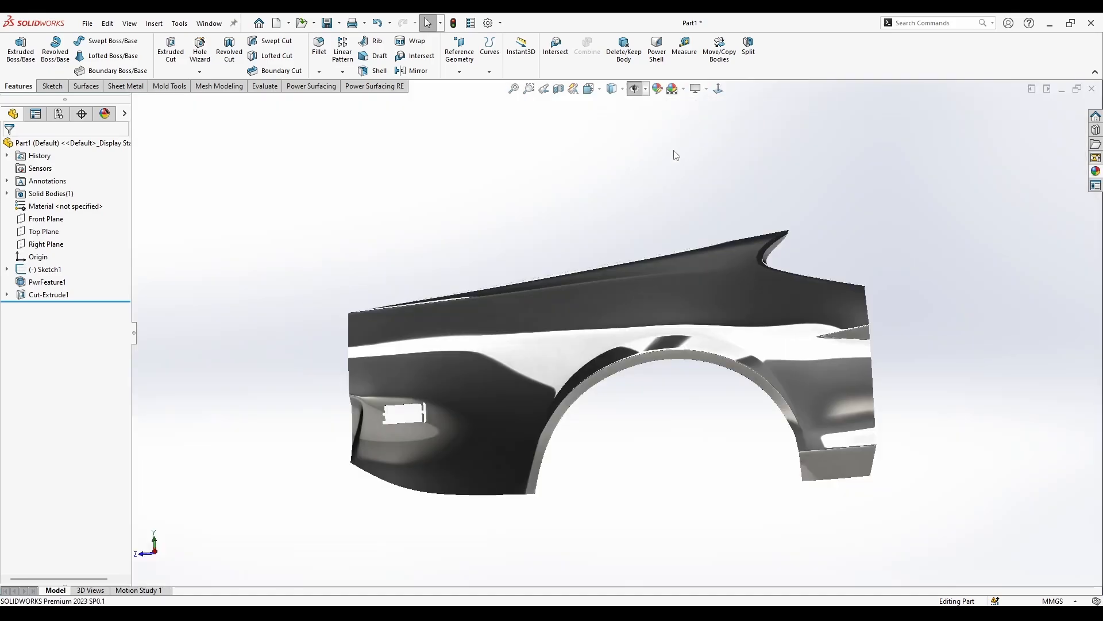
middle_click_drag(674, 153, 655, 187)
Apply the PW-MT11010 textured plastic appearance to the fender.
left_click(1096, 172)
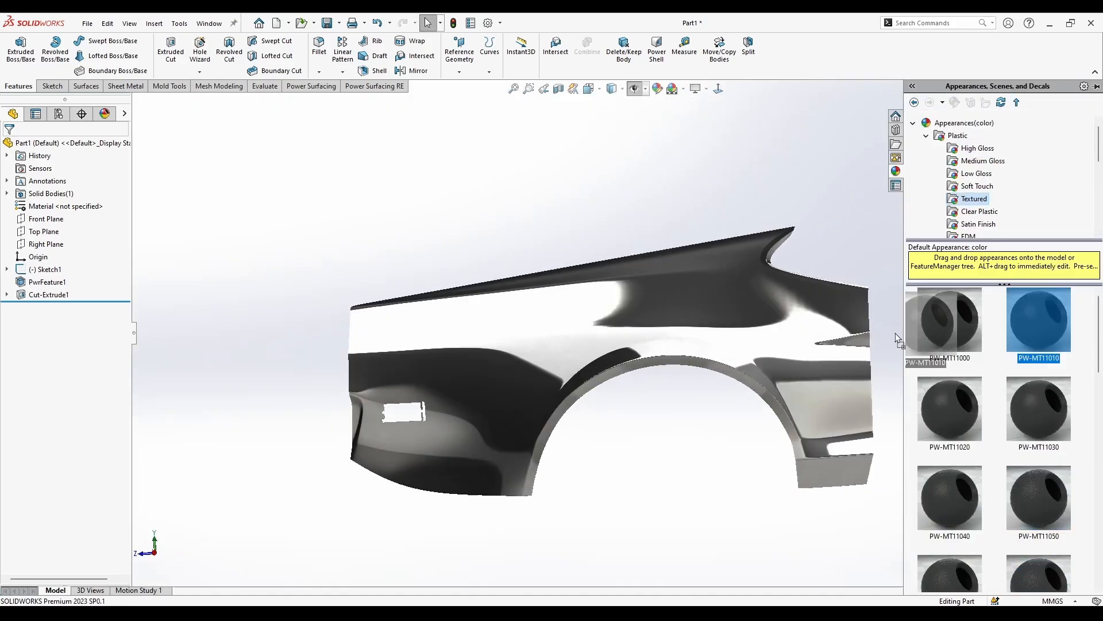
left_click_drag(895, 332, 718, 302)
left_click(721, 299)
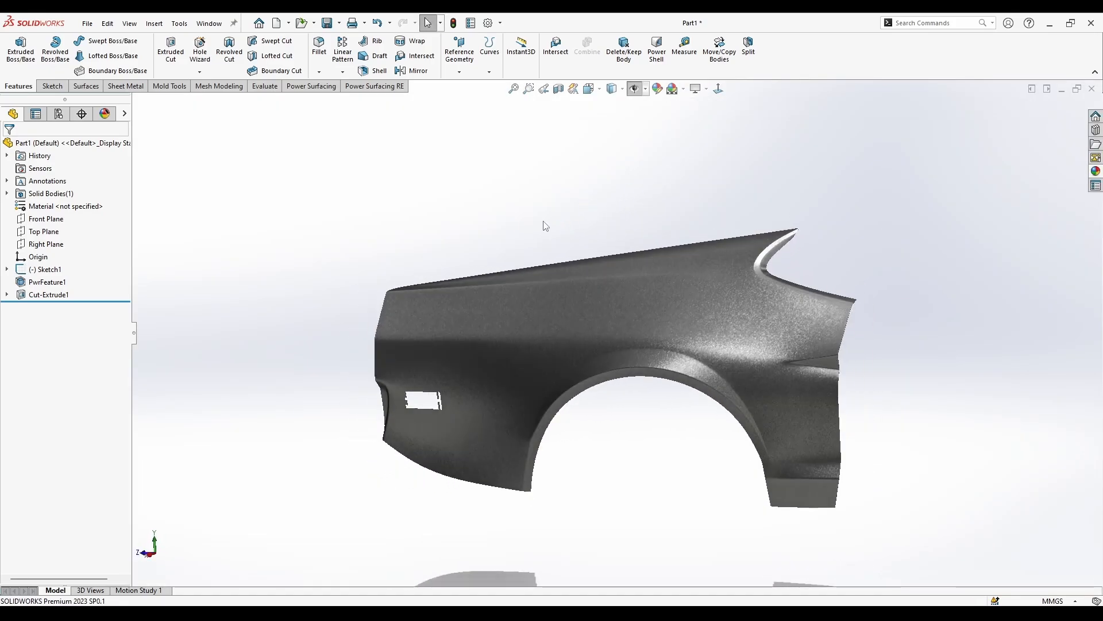
Replace the fender's textured plastic with another appearance from the appearance library.
middle_click_drag(545, 225, 612, 459)
left_click(1096, 171)
left_click_drag(1039, 503, 702, 333)
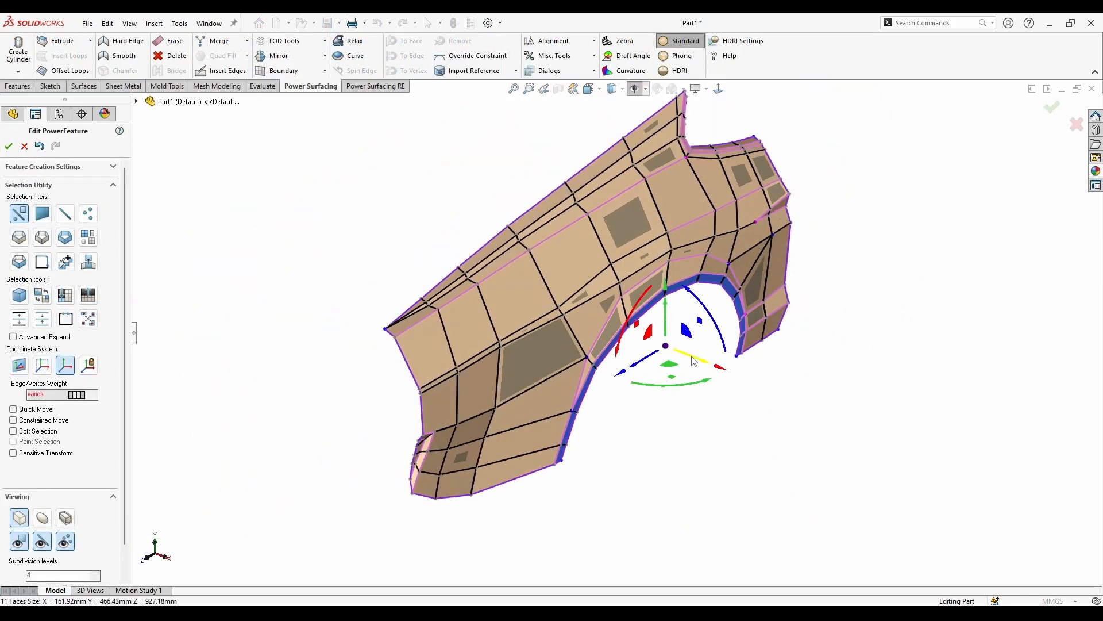
Pull the wheel-arch lip faces outward about 42 mm along X and refine their sideways placement.
left_click_drag(692, 357, 710, 375)
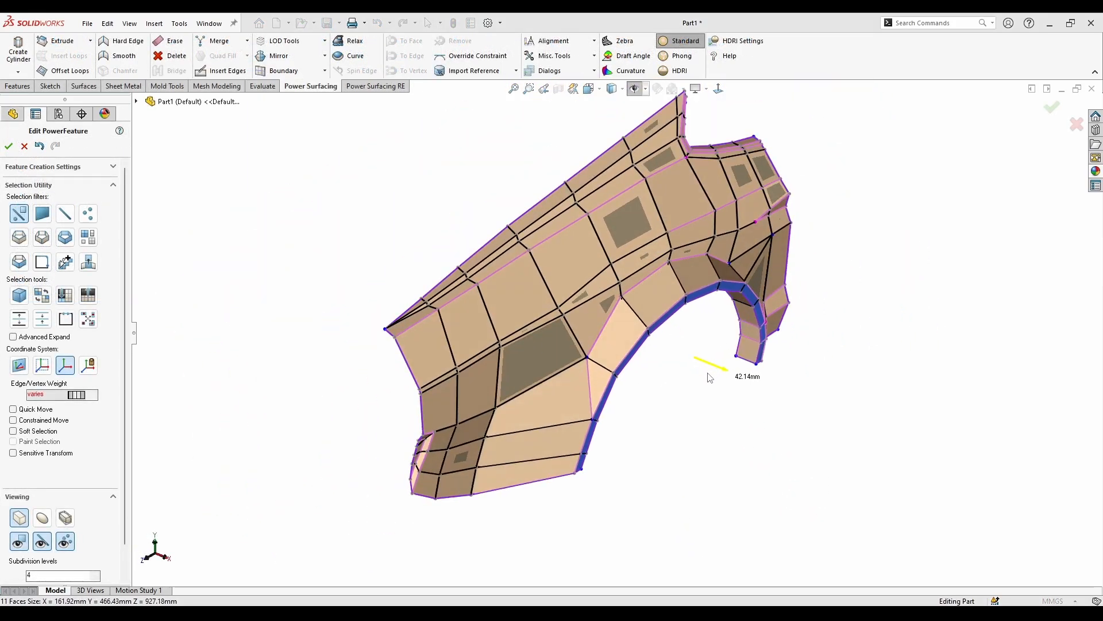
middle_click_drag(710, 374, 520, 325)
left_click_drag(499, 308, 520, 316)
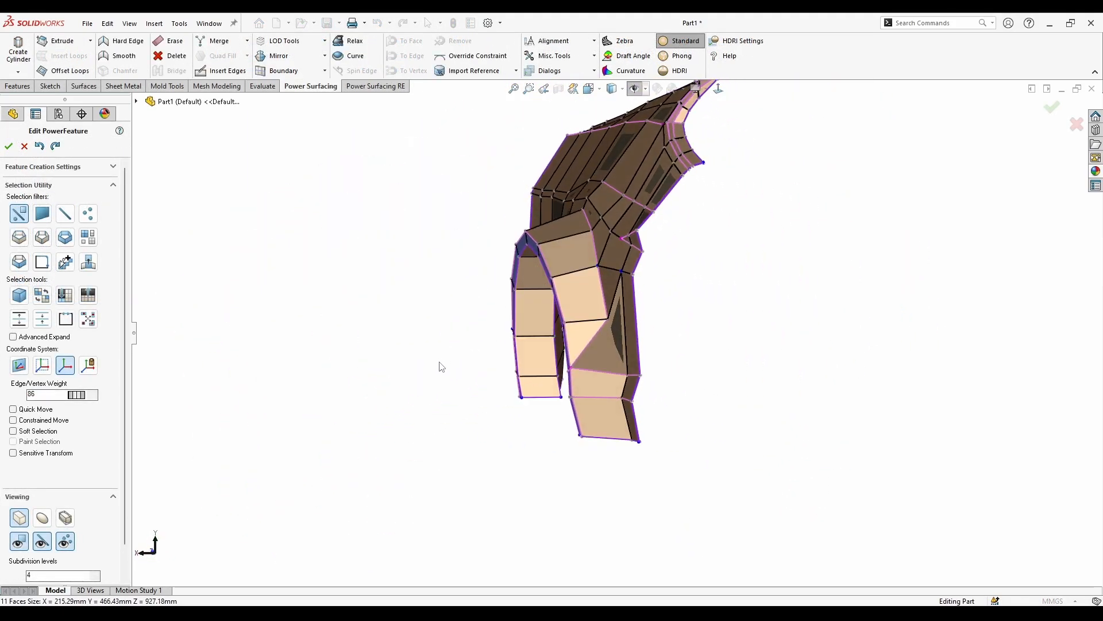
Select the edges along the flare above the wheel arch and shift them slightly to smooth its profile.
left_click(561, 229)
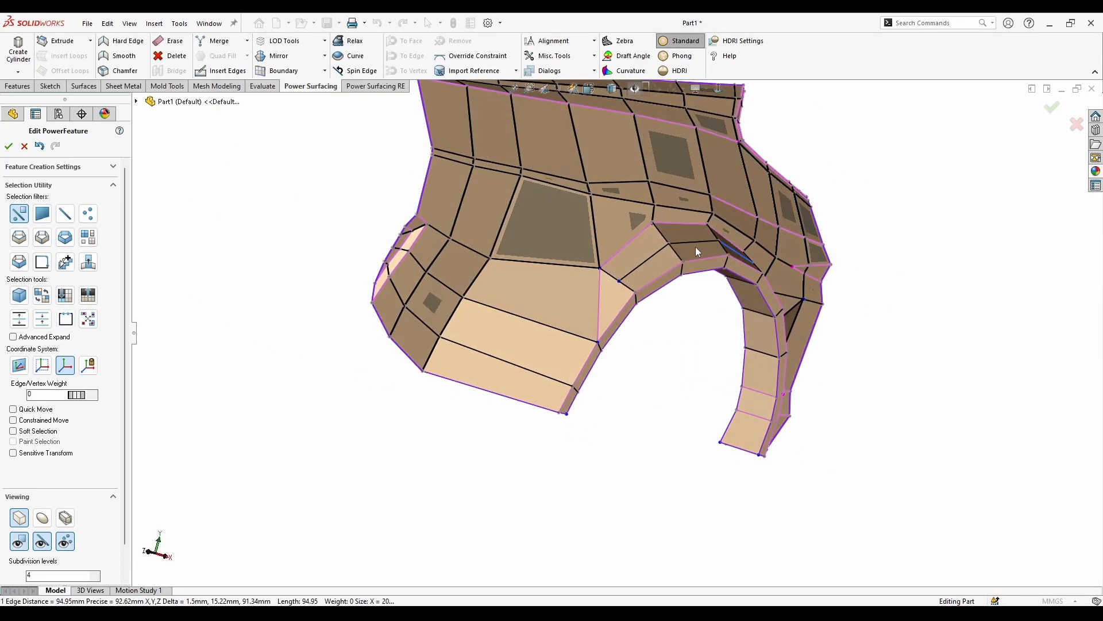
left_click(696, 243, "ctrl")
middle_click_drag(695, 247, 552, 253)
left_click_drag(590, 219, 582, 223)
middle_click_drag(583, 223, 703, 332)
Insert two edges between opposite vertices of the wheel-arch flare faces and rebuild the fender body.
left_click(222, 70)
left_click(654, 325)
left_click(670, 412)
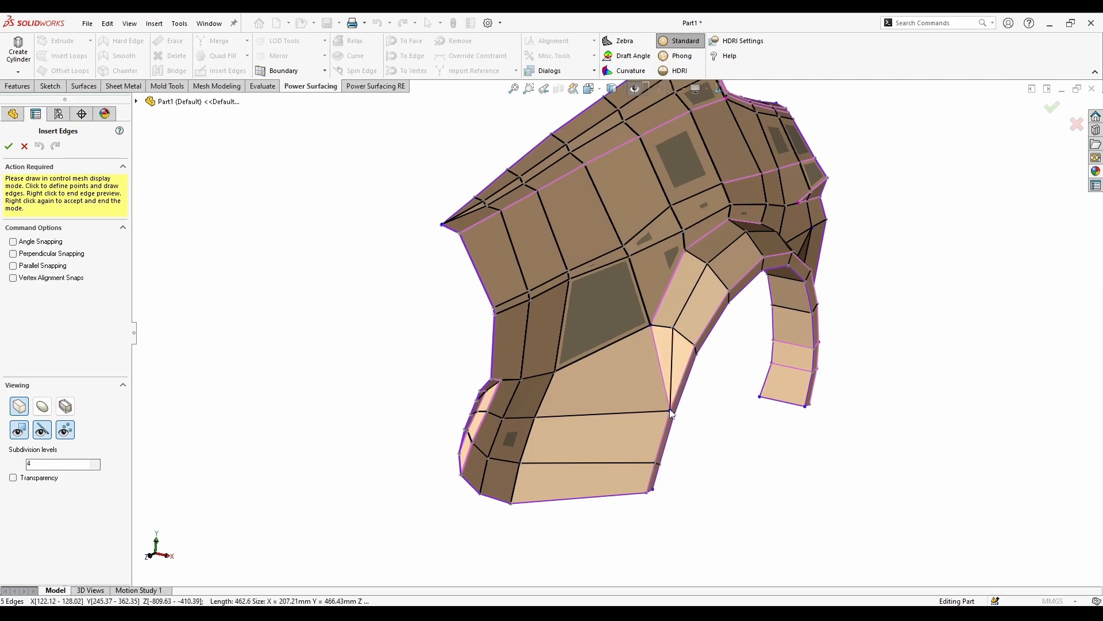
right_click(670, 412)
middle_click_drag(670, 412, 731, 380)
left_click(221, 71)
left_click(730, 304)
left_click(744, 361)
right_click(745, 360)
key("Return")
Examine the rebuilt fender's wheel-arch flare and reflections from the side and at an angle.
middle_click_drag(816, 362, 581, 382)
scroll(488, 263, "up", 1)
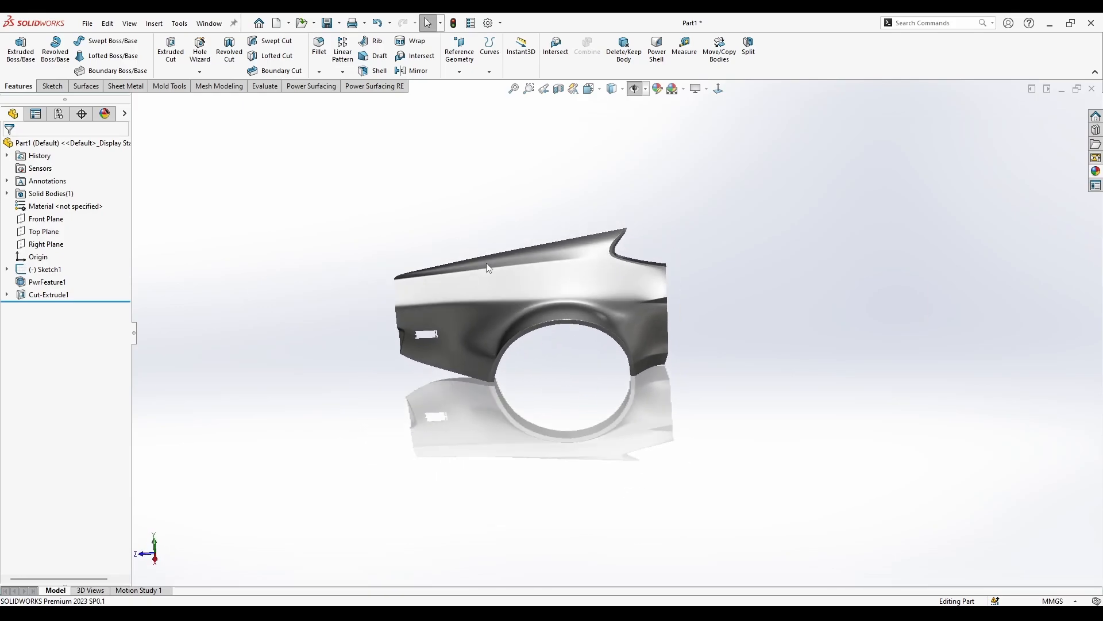
scroll(488, 264, "down", 3)
middle_click_drag(702, 426, 713, 501)
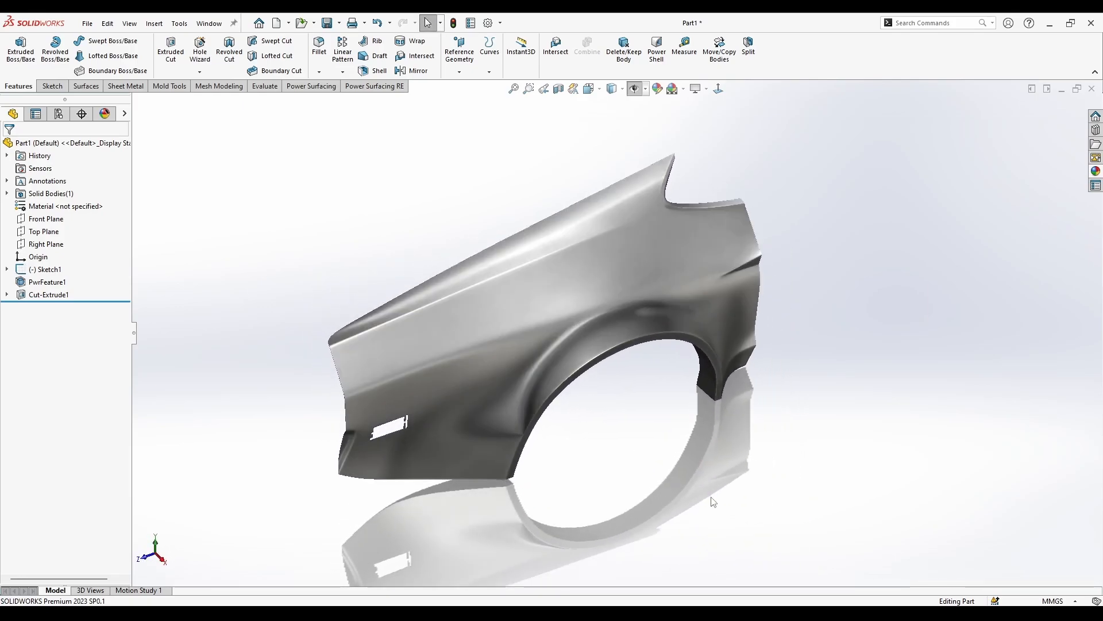